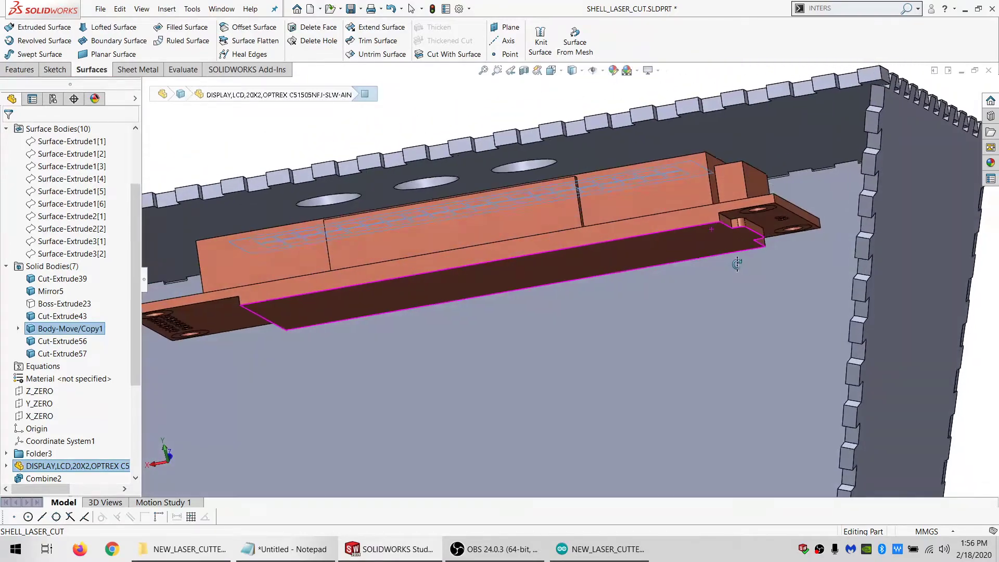
Examine how the 20x2 LCD display sits against the enclosure panel, viewing its underside, ends and back
{"action": "scroll", "coordinate": [606, 217], "scroll_direction": "up", "scroll_amount": 4}
{"action": "scroll", "coordinate": [427, 307], "scroll_direction": "down", "scroll_amount": 2}
{"action": "middle_click_drag", "start_coordinate": [427, 307], "coordinate": [379, 351]}
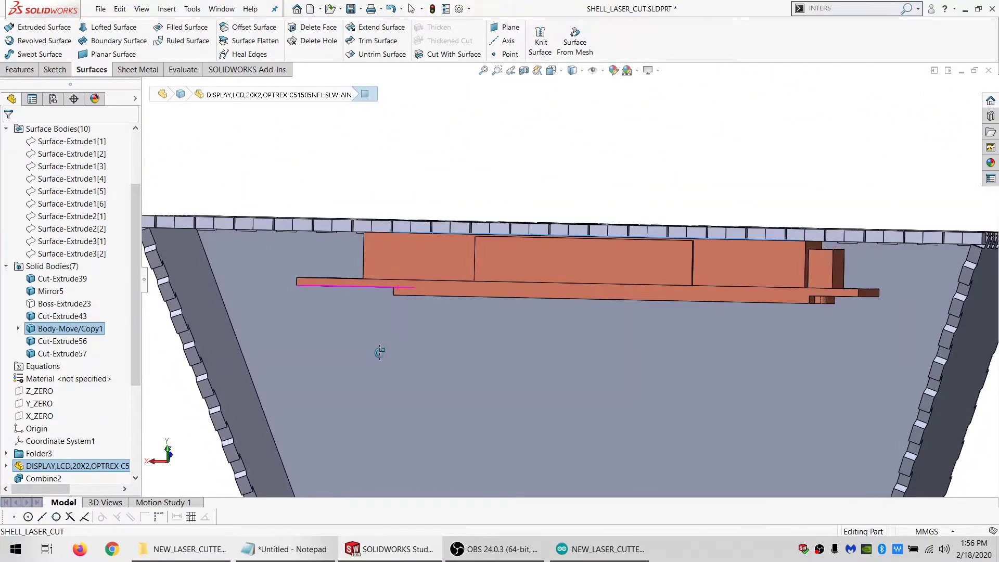
{"action": "scroll", "coordinate": [402, 257], "scroll_direction": "down", "scroll_amount": 5}
{"action": "middle_click_drag", "start_coordinate": [402, 255], "coordinate": [417, 241]}
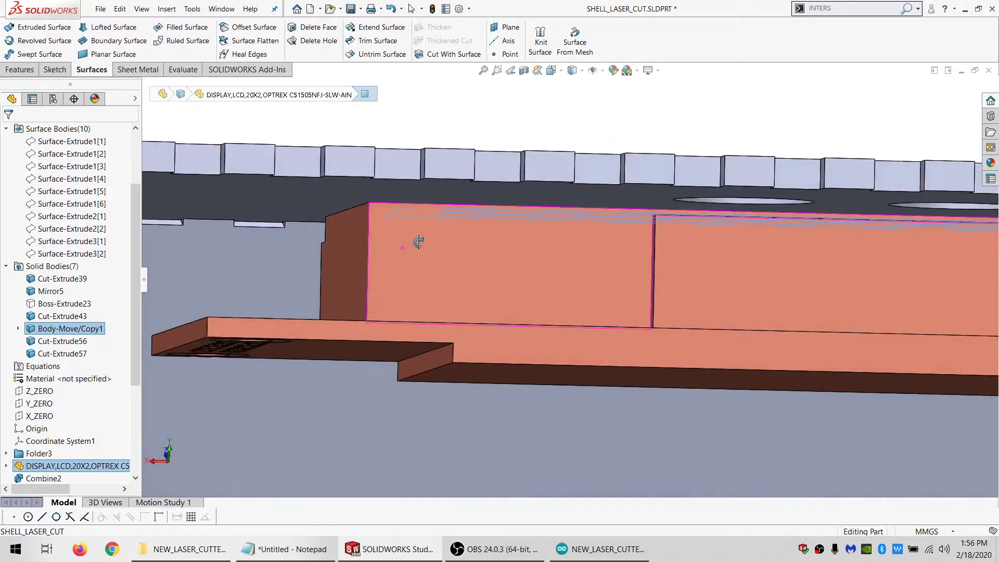
{"action": "scroll", "coordinate": [511, 248], "scroll_direction": "up", "scroll_amount": 6}
{"action": "scroll", "coordinate": [530, 278], "scroll_direction": "down", "scroll_amount": 3}
{"action": "middle_click_drag", "start_coordinate": [531, 279], "coordinate": [578, 264]}
{"action": "scroll", "coordinate": [557, 266], "scroll_direction": "down", "scroll_amount": 1}
{"action": "middle_click_drag", "start_coordinate": [501, 274], "coordinate": [460, 313]}
{"action": "left_click", "coordinate": [255, 296]}
{"action": "left_click", "coordinate": [322, 263]}
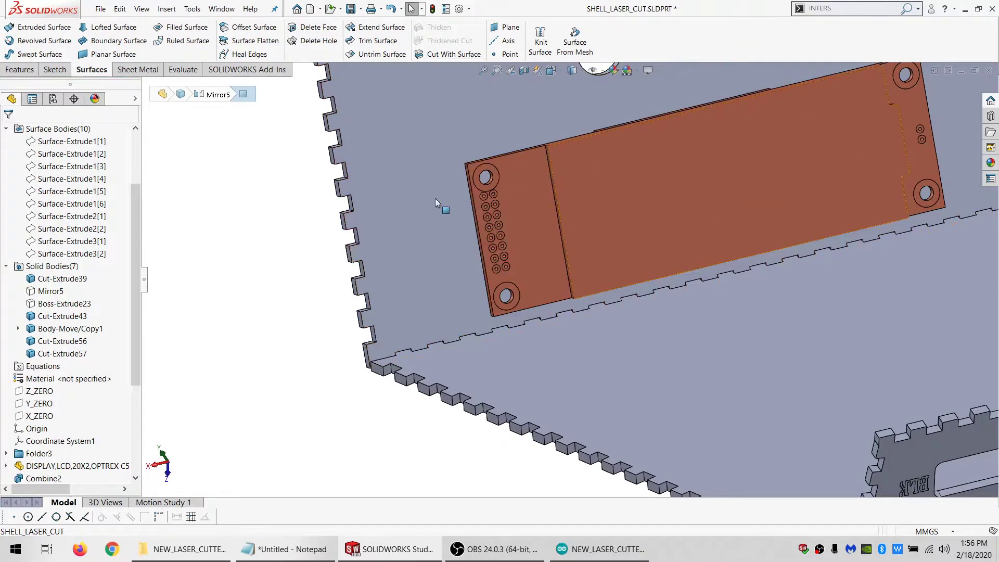
{"action": "scroll", "coordinate": [560, 185], "scroll_direction": "up", "scroll_amount": 3}
{"action": "scroll", "coordinate": [627, 232], "scroll_direction": "down", "scroll_amount": 2}
{"action": "middle_click_drag", "start_coordinate": [627, 236], "coordinate": [671, 274]}
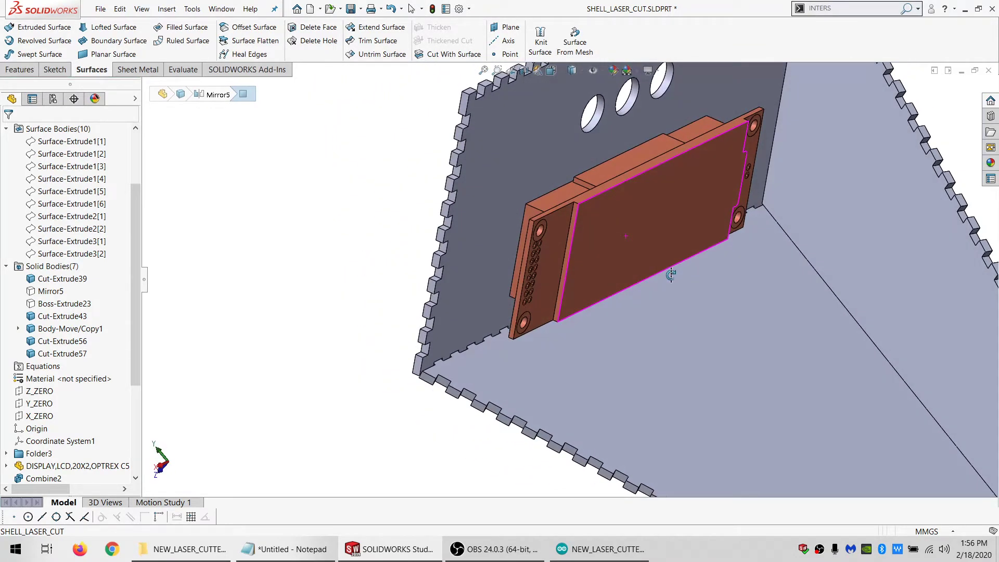
{"action": "middle_click_drag", "start_coordinate": [521, 319], "coordinate": [507, 288]}
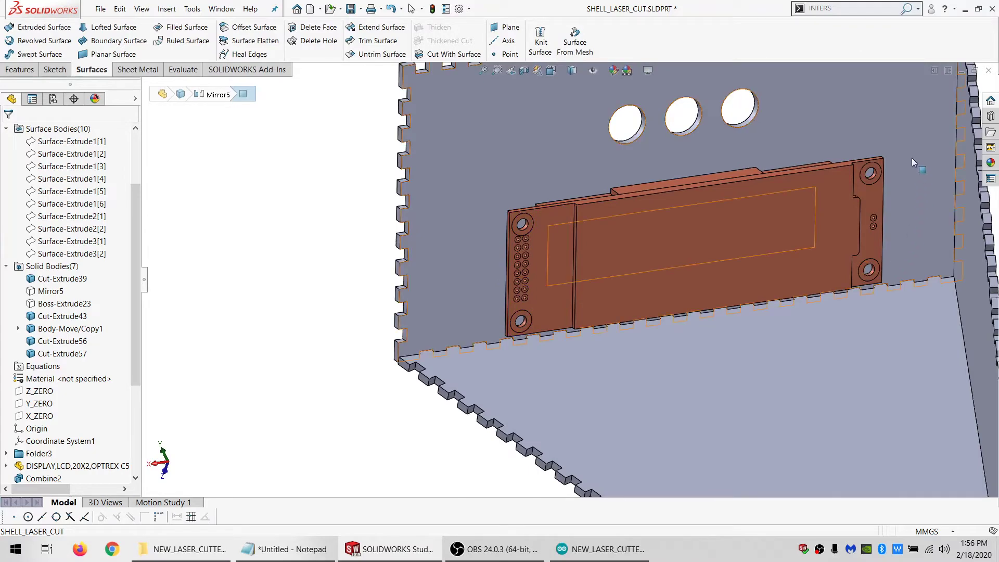
{"action": "scroll", "coordinate": [848, 189], "scroll_direction": "up", "scroll_amount": 5}
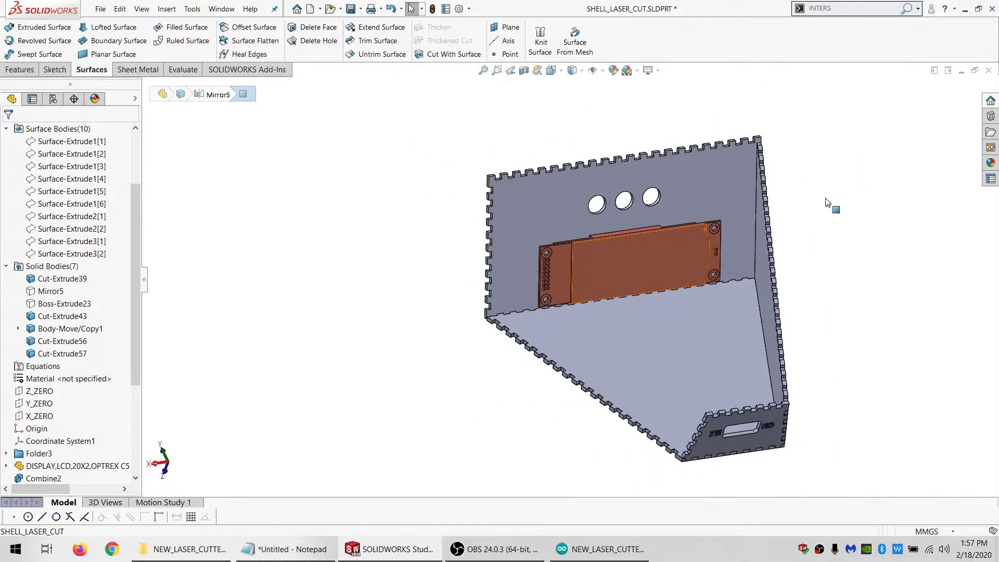
{"action": "scroll", "coordinate": [623, 253], "scroll_direction": "down", "scroll_amount": 4}
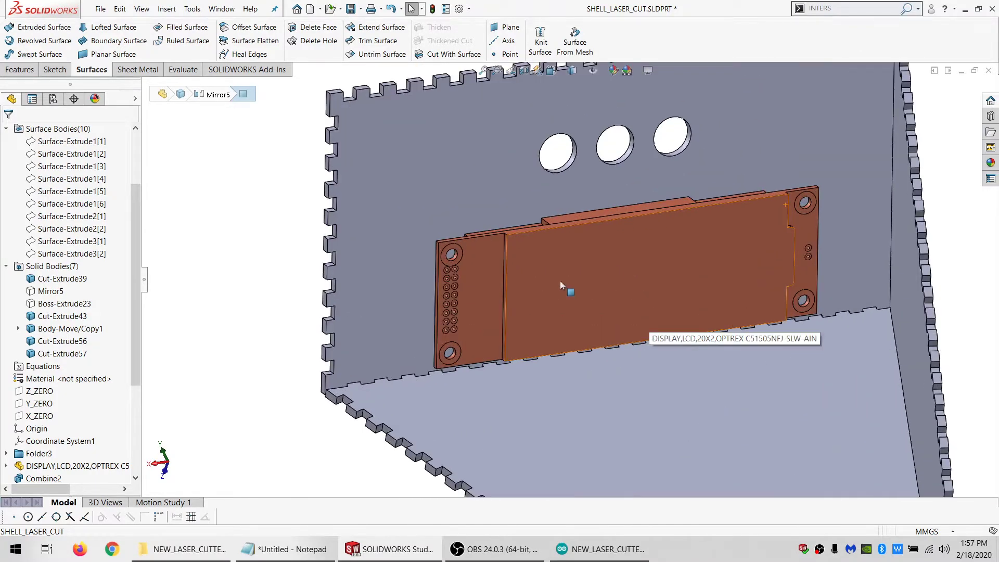
Start a sketch on the inner face of the enclosure panel behind the LCD display
{"action": "left_click", "coordinate": [368, 301]}
{"action": "left_click", "coordinate": [47, 71]}
{"action": "left_click", "coordinate": [10, 29]}
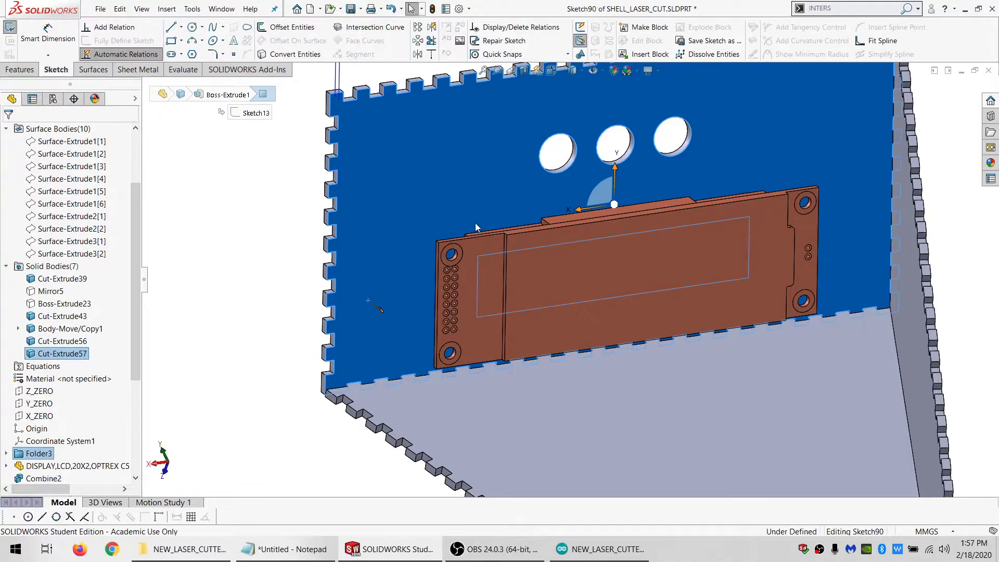
Convert the short end edge of the display housing, on the pin-header end, into the sketch
{"action": "mouse_move", "coordinate": [504, 256]}
{"action": "middle_mouse_down"}
{"action": "mouse_move", "coordinate": [542, 272]}
{"action": "mouse_move", "coordinate": [563, 216]}
{"action": "mouse_move", "coordinate": [535, 250]}
{"action": "mouse_move", "coordinate": [514, 216]}
{"action": "mouse_move", "coordinate": [528, 213]}
{"action": "mouse_move", "coordinate": [470, 261]}
{"action": "mouse_move", "coordinate": [476, 299]}
{"action": "middle_mouse_up"}
{"action": "scroll", "coordinate": [507, 239], "scroll_direction": "down", "scroll_amount": 4}
{"action": "scroll", "coordinate": [476, 301], "scroll_direction": "up", "scroll_amount": 4}
{"action": "scroll", "coordinate": [476, 300], "scroll_direction": "down", "scroll_amount": 3}
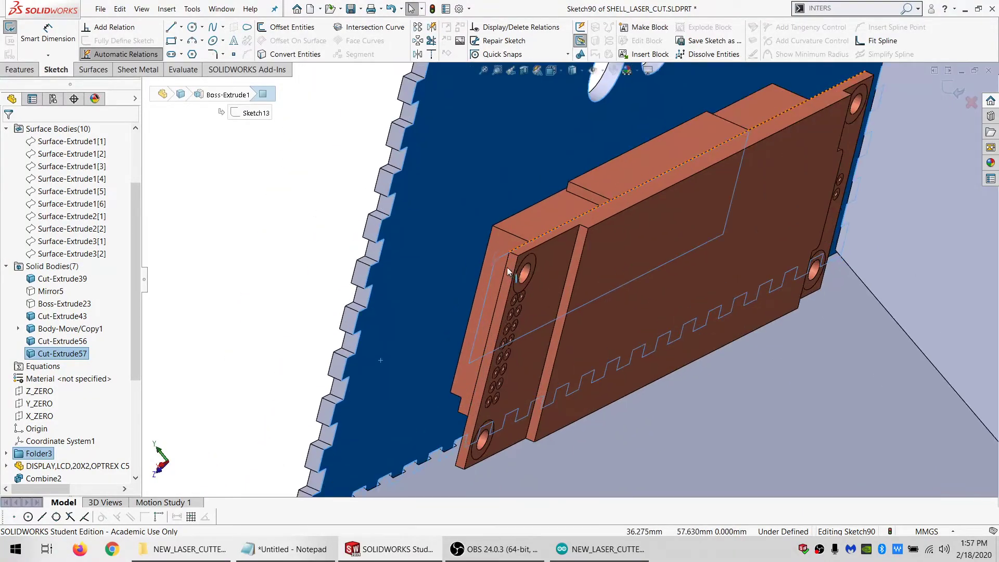
{"action": "left_click", "coordinate": [488, 249]}
Hide the enclosure's side panel body that blocks the view of the display's other end
{"action": "middle_click", "coordinate": [665, 225]}
{"action": "middle_click_drag", "start_coordinate": [665, 225], "coordinate": [600, 269]}
{"action": "scroll", "coordinate": [908, 169], "scroll_direction": "up", "scroll_amount": 3}
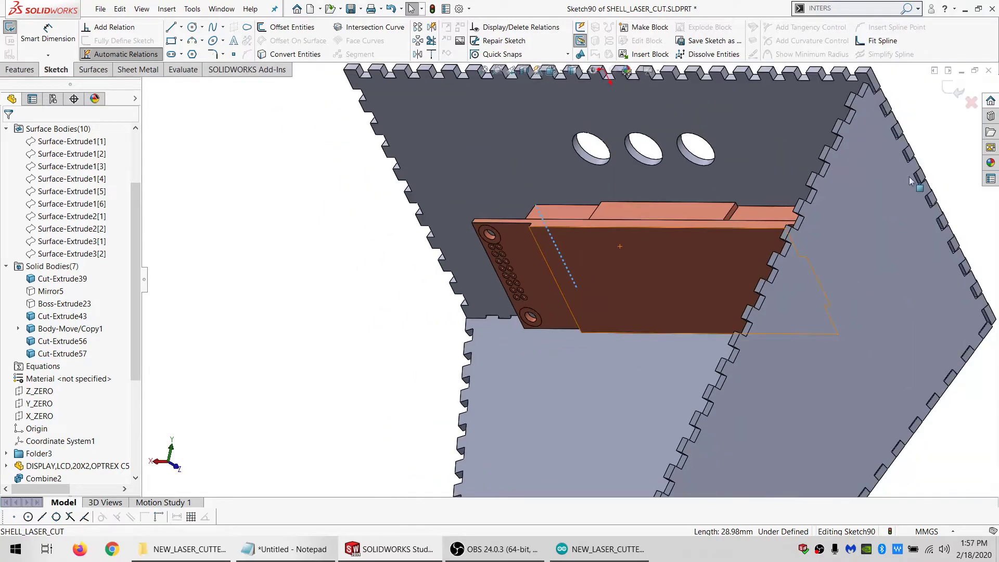
{"action": "scroll", "coordinate": [909, 176], "scroll_direction": "down", "scroll_amount": 1}
{"action": "right_click", "coordinate": [826, 201]}
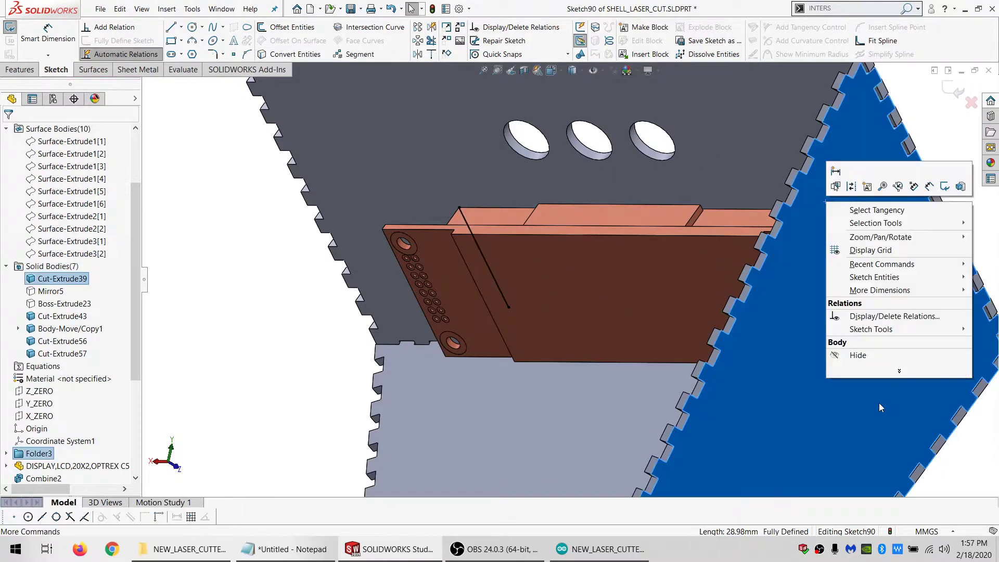
{"action": "left_click", "coordinate": [864, 356]}
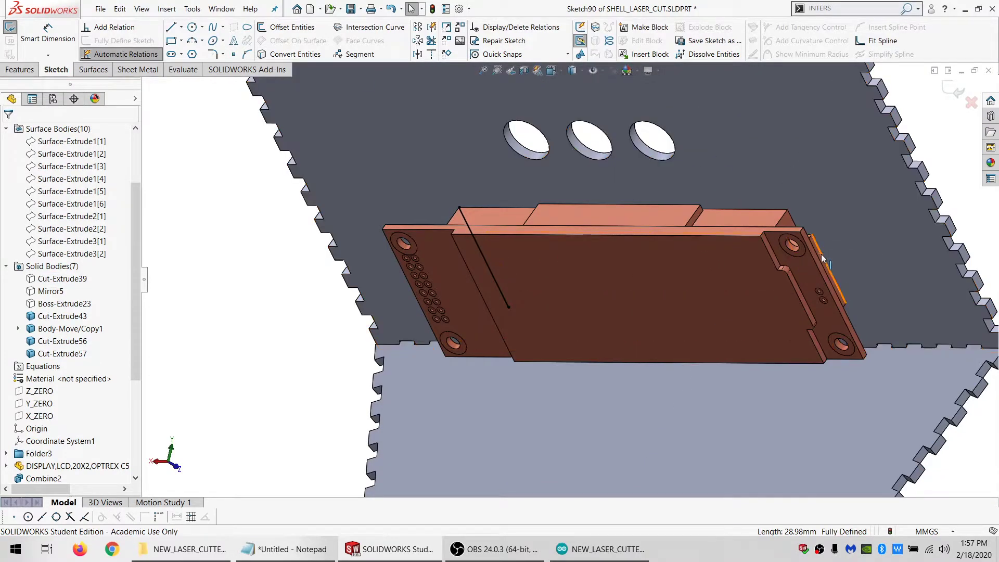
Convert the display housing's opposite short edge into the sketch, and delete both converted lines
{"action": "left_click", "coordinate": [292, 54]}
{"action": "mouse_move", "coordinate": [693, 307]}
{"action": "middle_mouse_down"}
{"action": "mouse_move", "coordinate": [739, 216]}
{"action": "mouse_move", "coordinate": [712, 257]}
{"action": "middle_mouse_up"}
{"action": "middle_click_drag", "start_coordinate": [620, 344], "coordinate": [555, 373]}
{"action": "scroll", "coordinate": [555, 372], "scroll_direction": "up", "scroll_amount": 2}
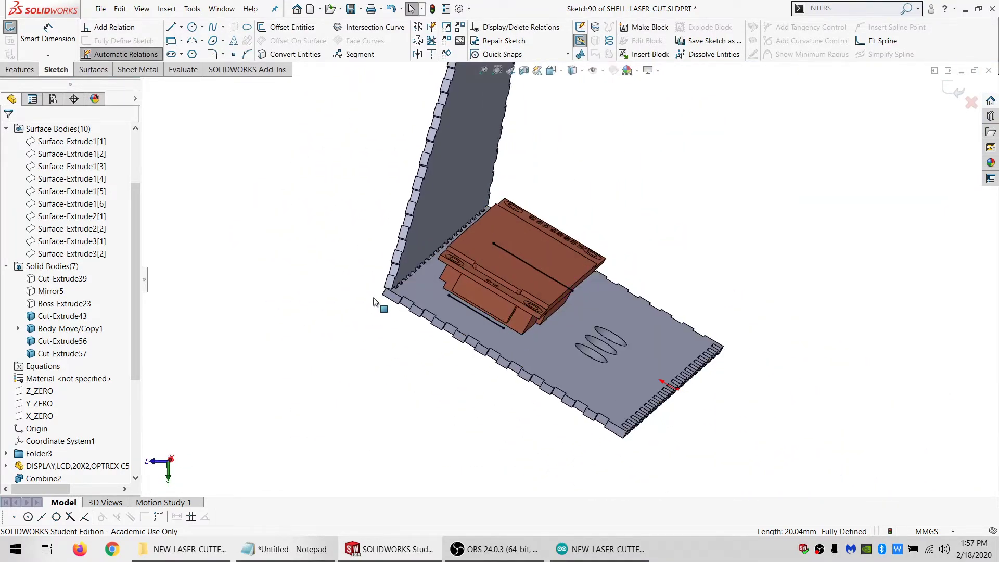
{"action": "scroll", "coordinate": [400, 255], "scroll_direction": "down", "scroll_amount": 3}
{"action": "middle_click_drag", "start_coordinate": [476, 266], "coordinate": [703, 360]}
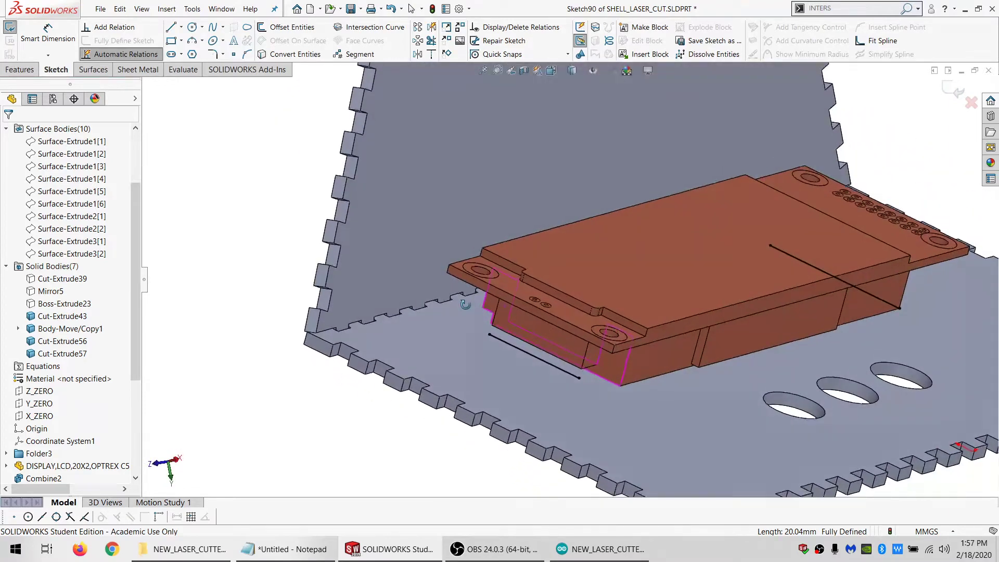
{"action": "scroll", "coordinate": [703, 360], "scroll_direction": "down", "scroll_amount": 3}
{"action": "scroll", "coordinate": [703, 360], "scroll_direction": "up", "scroll_amount": 5}
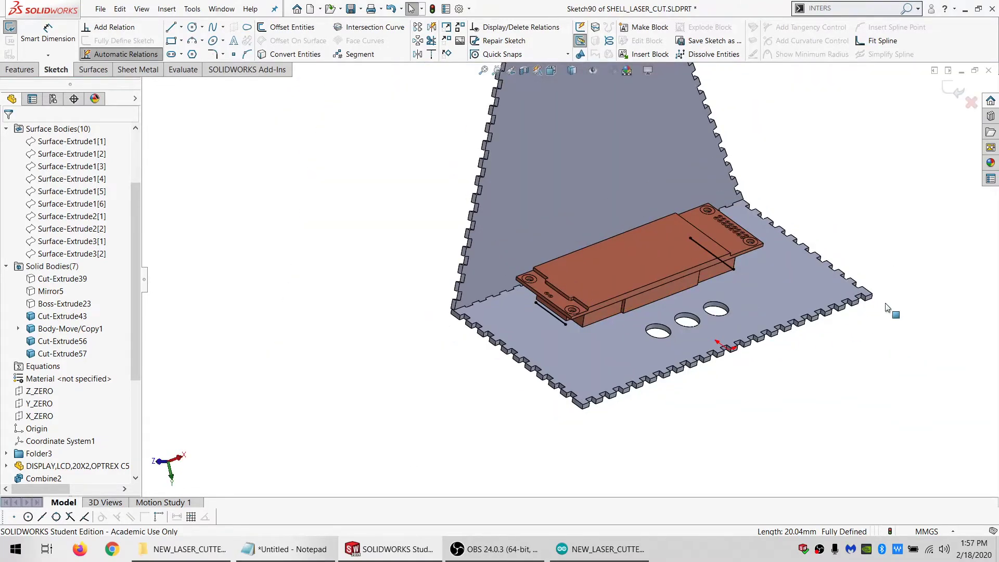
{"action": "left_click", "coordinate": [512, 360]}
{"action": "left_click", "coordinate": [890, 258]}
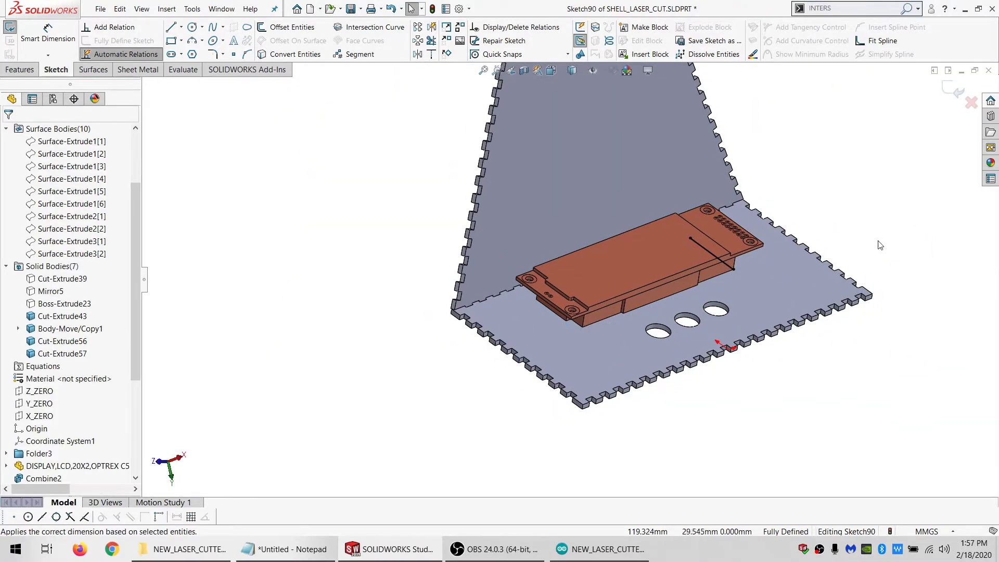
{"action": "key", "text": "Delete"}
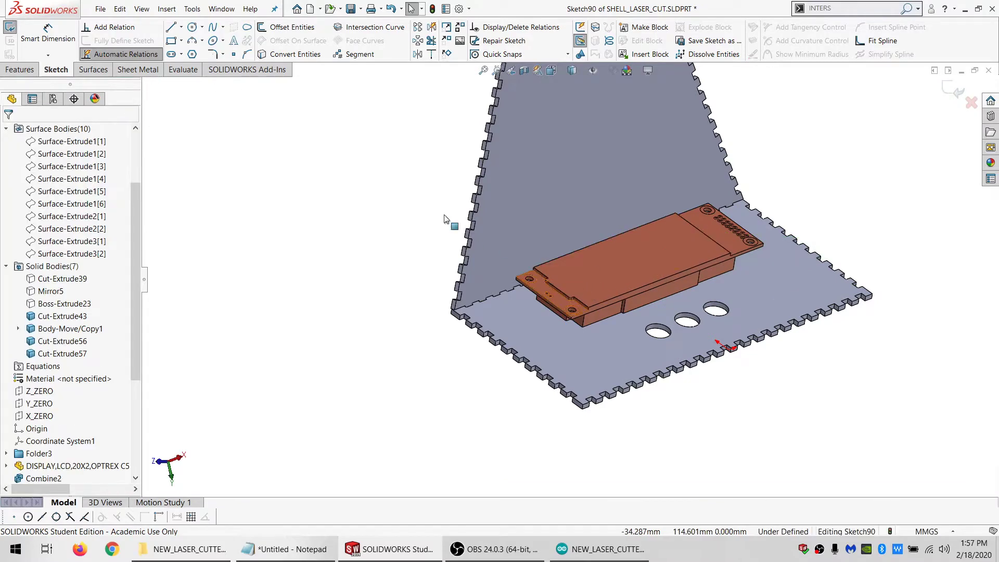
Draw a corner rectangle running along the panel behind the display and make its long inner side coincident with the display housing's corner vertex
{"action": "scroll", "coordinate": [506, 255], "scroll_direction": "down", "scroll_amount": 3}
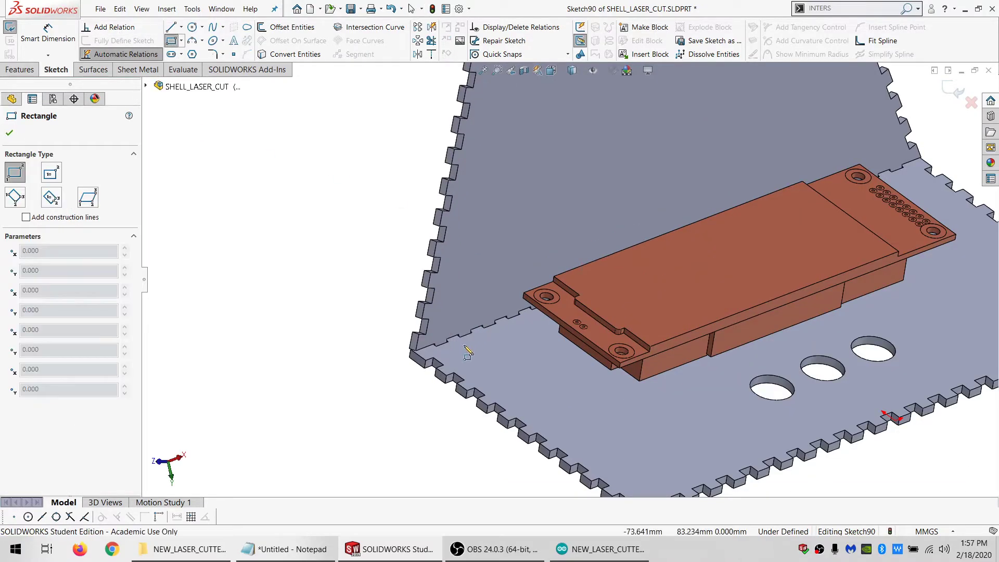
{"action": "left_click", "coordinate": [949, 201]}
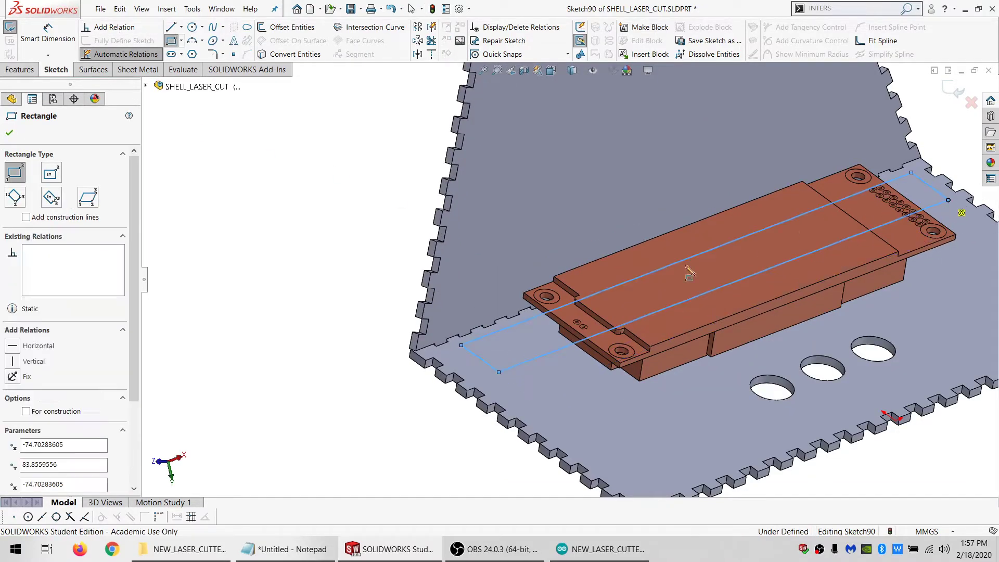
{"action": "scroll", "coordinate": [479, 352], "scroll_direction": "down", "scroll_amount": 5}
{"action": "middle_click_drag", "start_coordinate": [457, 367], "coordinate": [479, 297]}
{"action": "key", "text": "Escape"}
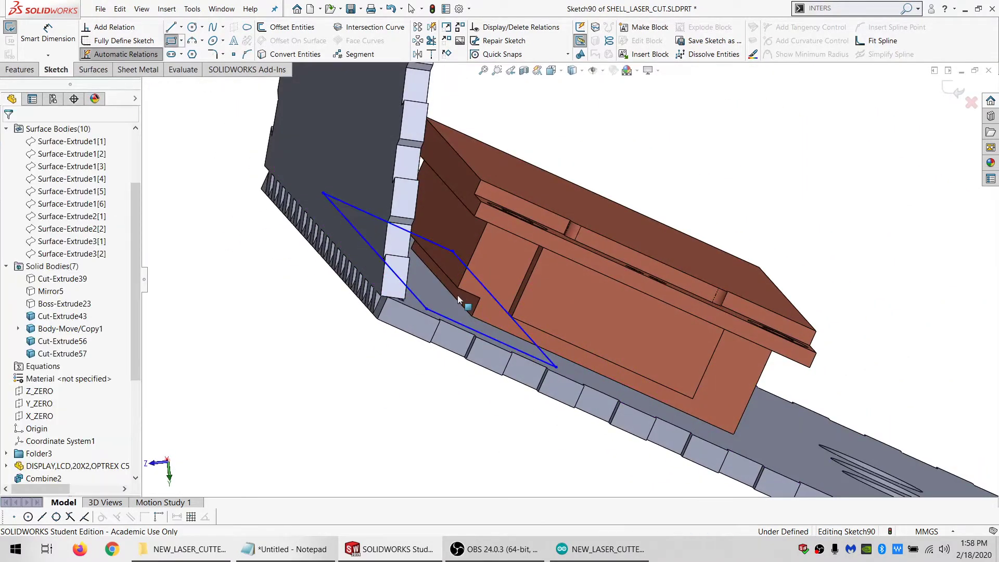
{"action": "left_click", "coordinate": [509, 319]}
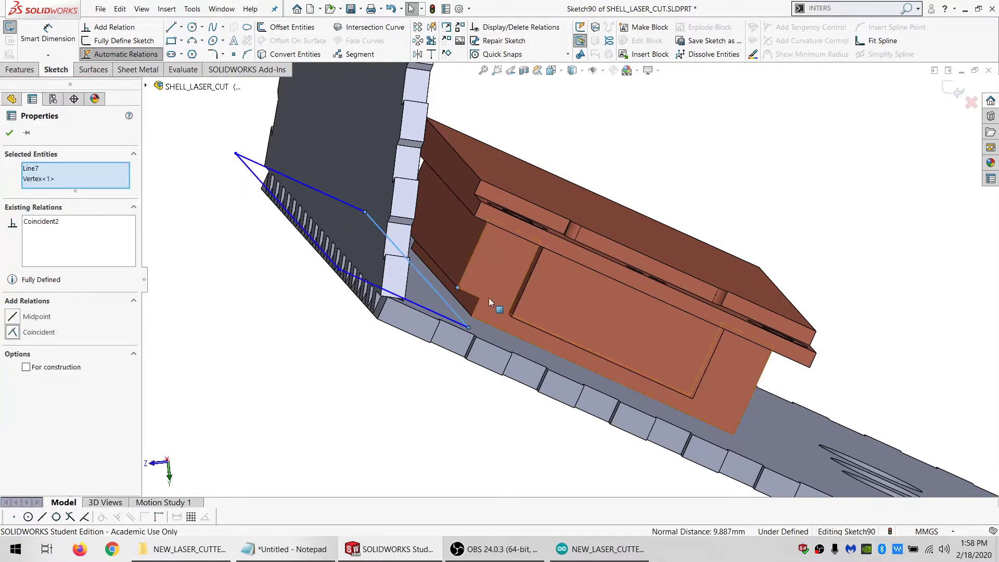
Create an intersection curve between the sketch plane and the inner face of the adjoining panel
{"action": "middle_click_drag", "start_coordinate": [489, 298], "coordinate": [369, 330]}
{"action": "scroll", "coordinate": [367, 325], "scroll_direction": "up", "scroll_amount": 3}
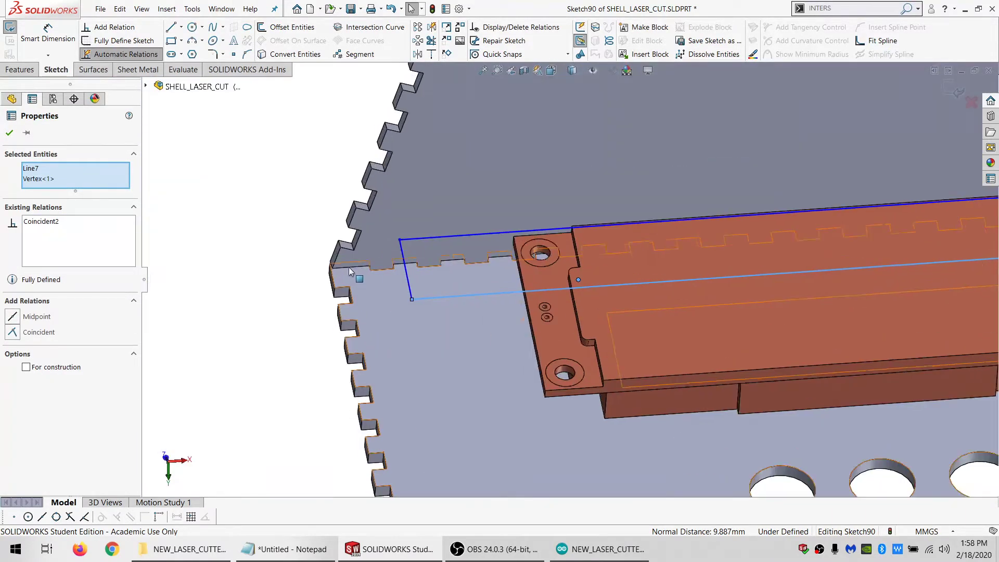
{"action": "scroll", "coordinate": [348, 267], "scroll_direction": "down", "scroll_amount": 3}
{"action": "middle_click_drag", "start_coordinate": [414, 276], "coordinate": [418, 319]}
{"action": "left_click", "coordinate": [415, 260]}
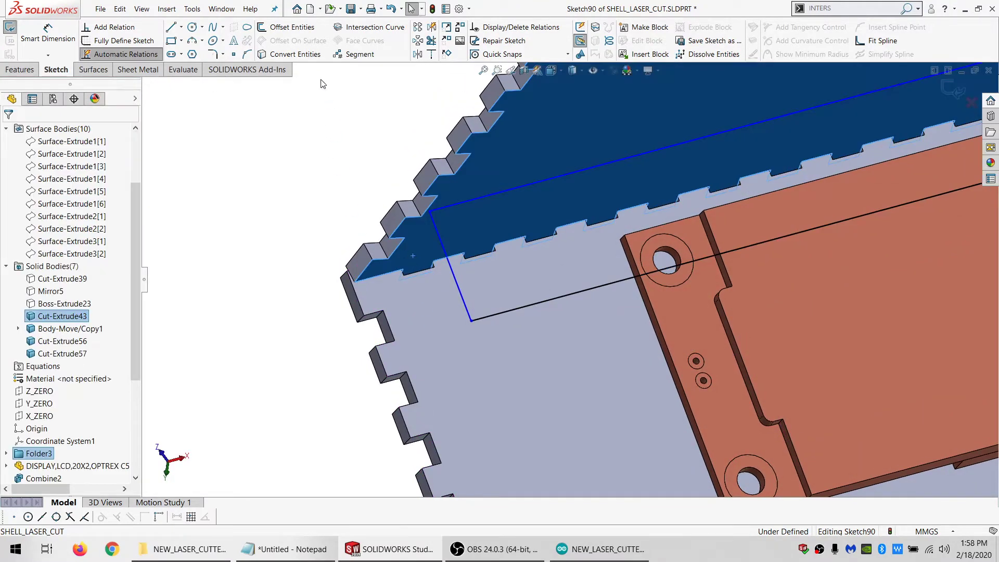
{"action": "left_click", "coordinate": [352, 30]}
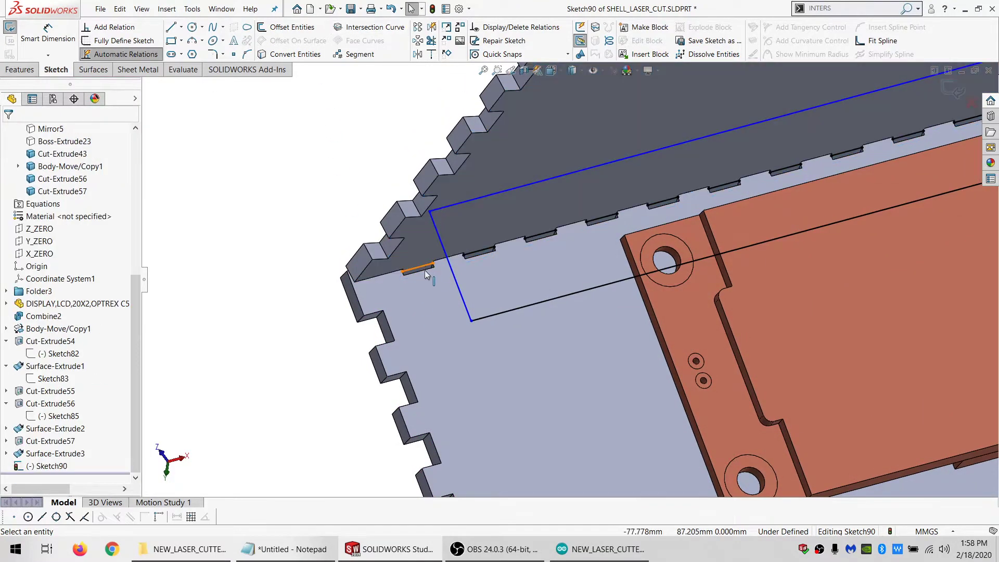
Turn the intersection curve segments along the panel joint into construction geometry
{"action": "scroll", "coordinate": [609, 258], "scroll_direction": "up", "scroll_amount": 5}
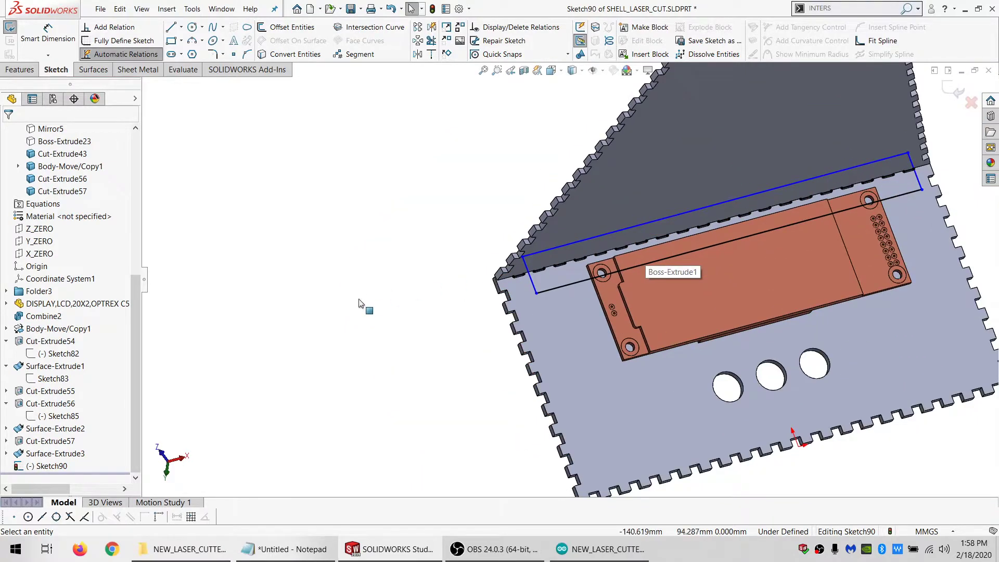
{"action": "left_click", "coordinate": [897, 186]}
{"action": "left_click", "coordinate": [890, 178]}
{"action": "key", "text": "Escape"}
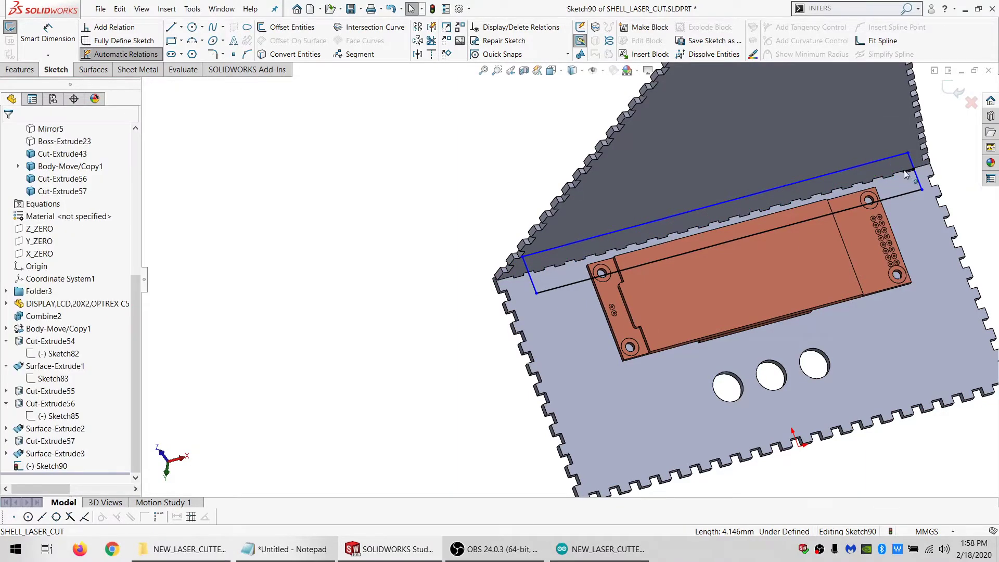
Make the rectangle's outer corner point coincident with a construction segment on the panel joint
{"action": "left_click", "coordinate": [907, 170]}
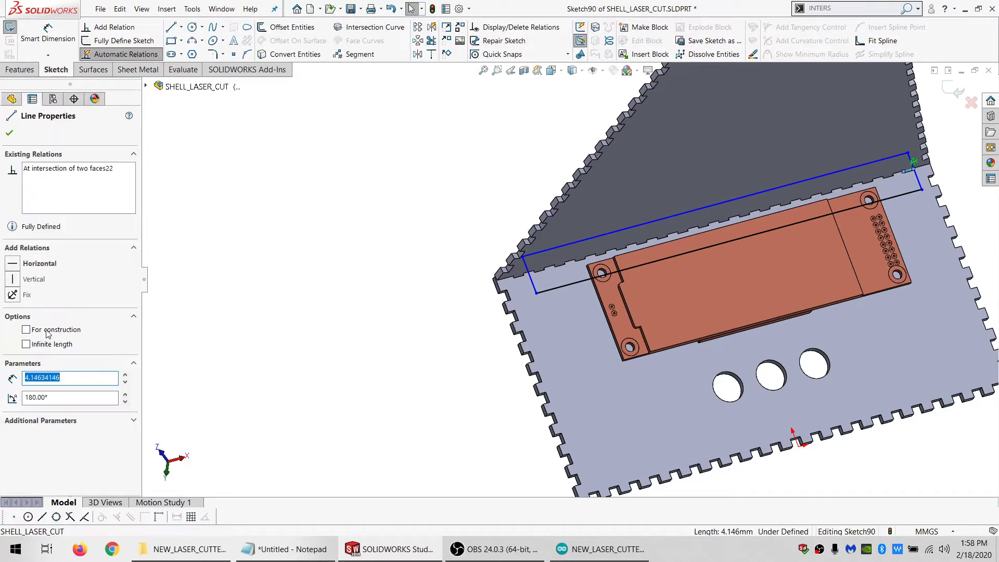
{"action": "left_click", "coordinate": [522, 257], "text": "ctrl"}
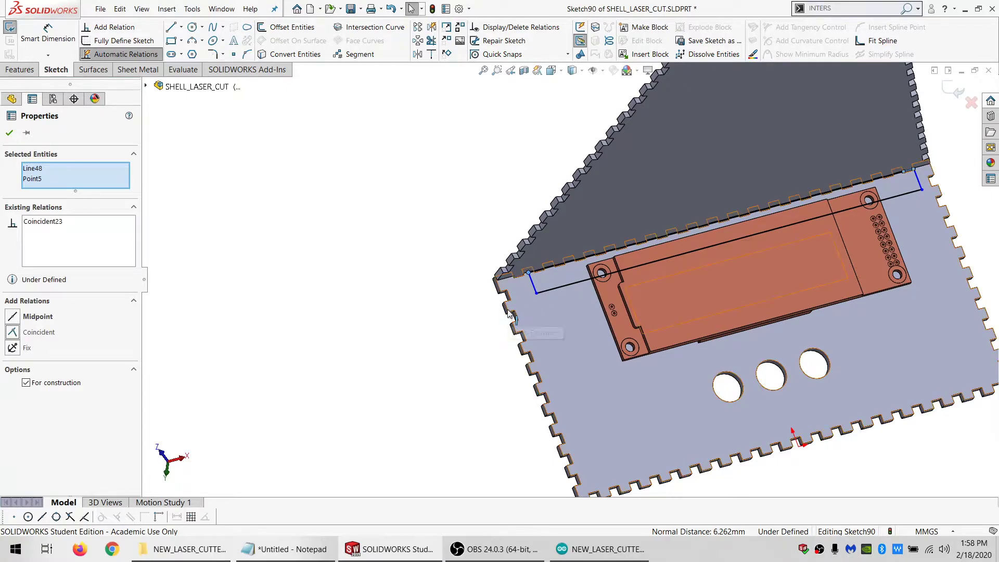
Make the two ends of the rectangle's inner long side coincident with the panel's opposite side edges
{"action": "key", "text": "Escape"}
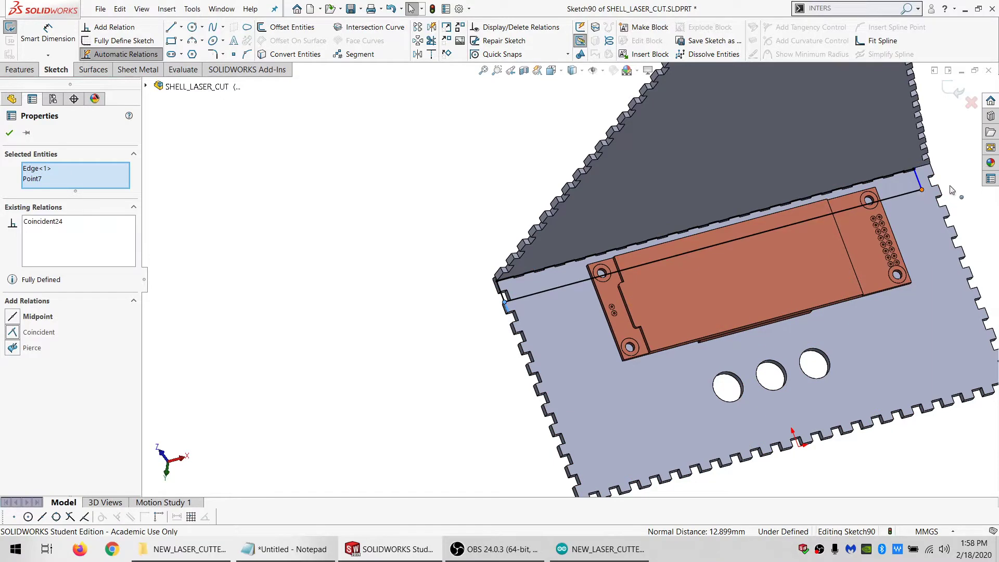
{"action": "left_click", "coordinate": [921, 189]}
{"action": "left_click", "coordinate": [940, 192], "text": "ctrl"}
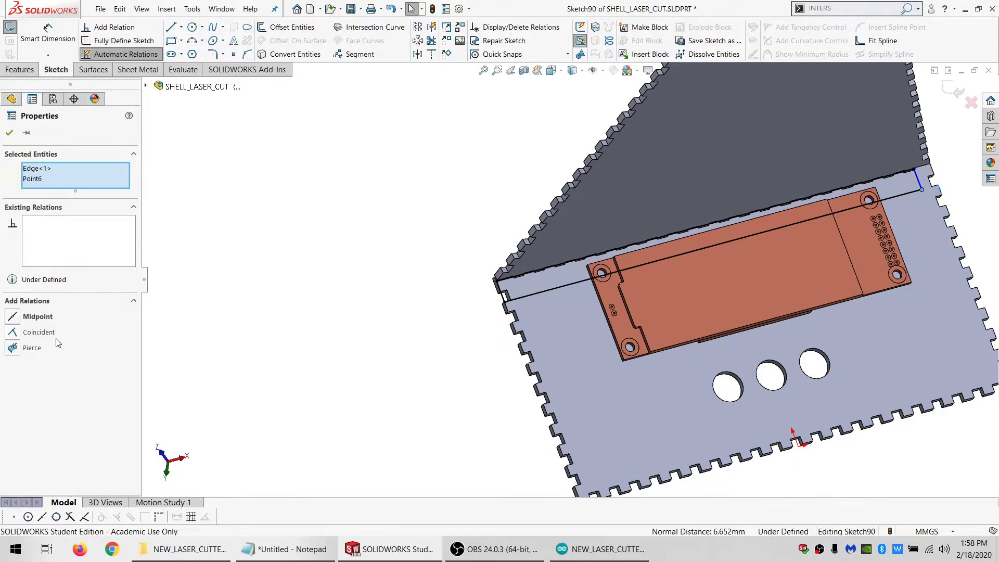
Delete the coincident relation tying the rectangle's outer corner to the construction segment on the panel joint
{"action": "scroll", "coordinate": [549, 359], "scroll_direction": "down", "scroll_amount": 2}
{"action": "mouse_move", "coordinate": [544, 322]}
{"action": "middle_mouse_down"}
{"action": "mouse_move", "coordinate": [553, 227]}
{"action": "mouse_move", "coordinate": [575, 291]}
{"action": "mouse_move", "coordinate": [580, 262]}
{"action": "mouse_move", "coordinate": [596, 286]}
{"action": "mouse_move", "coordinate": [617, 252]}
{"action": "mouse_move", "coordinate": [617, 266]}
{"action": "mouse_move", "coordinate": [598, 244]}
{"action": "mouse_move", "coordinate": [708, 289]}
{"action": "mouse_move", "coordinate": [606, 249]}
{"action": "mouse_move", "coordinate": [597, 226]}
{"action": "mouse_move", "coordinate": [621, 249]}
{"action": "mouse_move", "coordinate": [498, 236]}
{"action": "mouse_move", "coordinate": [493, 280]}
{"action": "mouse_move", "coordinate": [507, 258]}
{"action": "mouse_move", "coordinate": [593, 266]}
{"action": "mouse_move", "coordinate": [440, 240]}
{"action": "middle_mouse_up"}
{"action": "scroll", "coordinate": [575, 292], "scroll_direction": "down", "scroll_amount": 3}
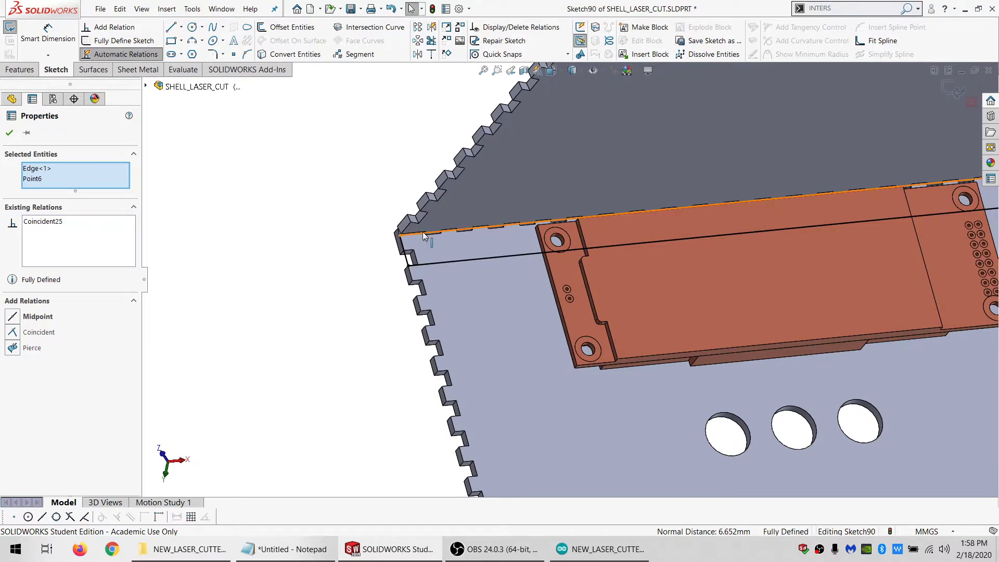
{"action": "left_click", "coordinate": [424, 235]}
{"action": "scroll", "coordinate": [744, 187], "scroll_direction": "up", "scroll_amount": 3}
{"action": "scroll", "coordinate": [832, 203], "scroll_direction": "down", "scroll_amount": 2}
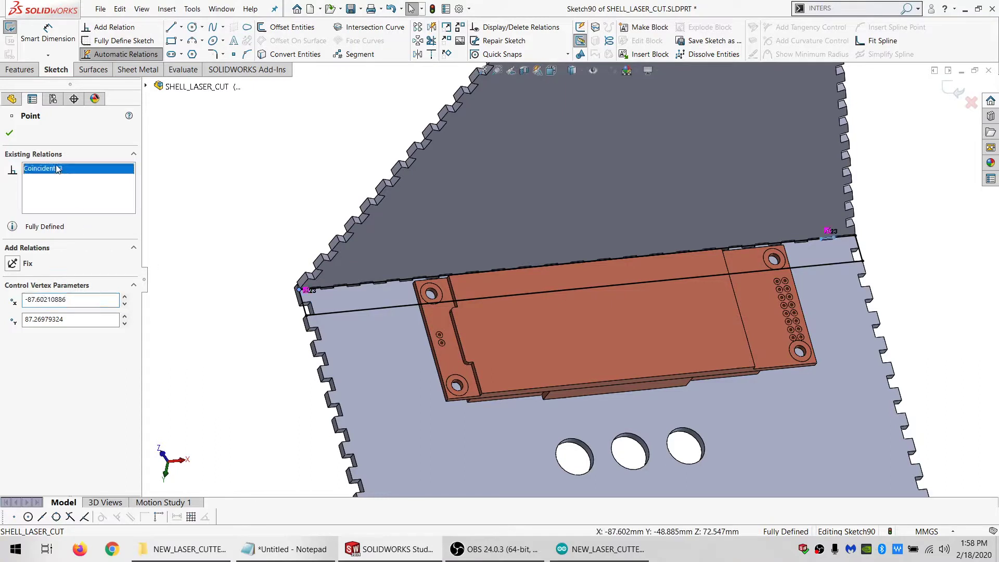
{"action": "key", "text": "Delete"}
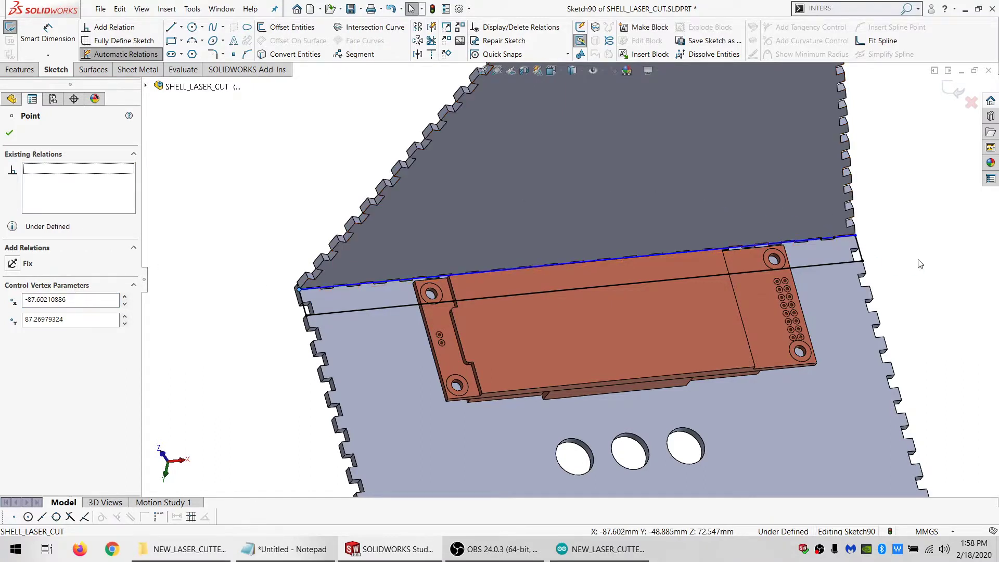
Move the rectangle's outer long side away from the display, beyond the joint with the adjoining panel
{"action": "left_click", "coordinate": [919, 263]}
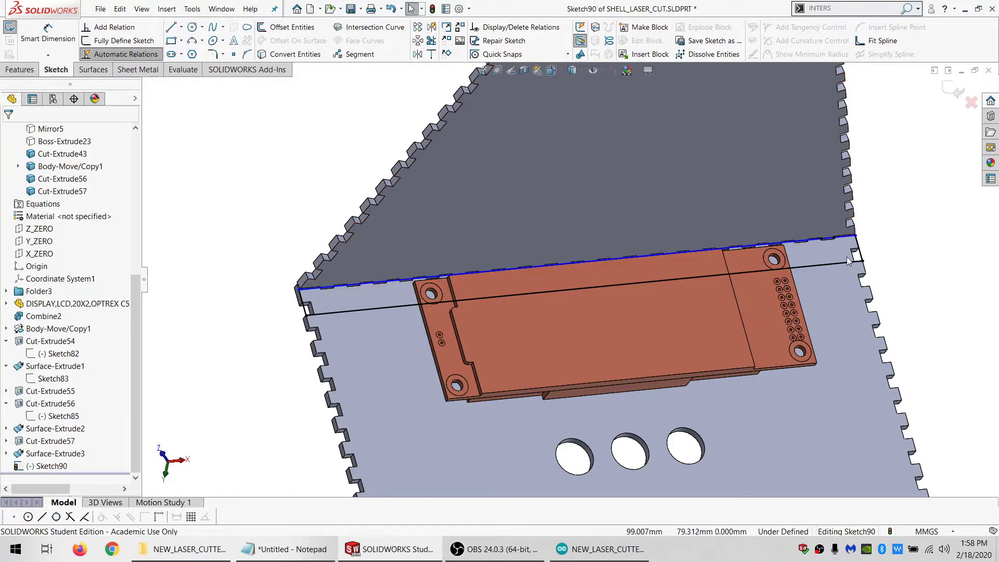
{"action": "left_click", "coordinate": [826, 213]}
{"action": "left_click", "coordinate": [825, 239], "text": "ctrl"}
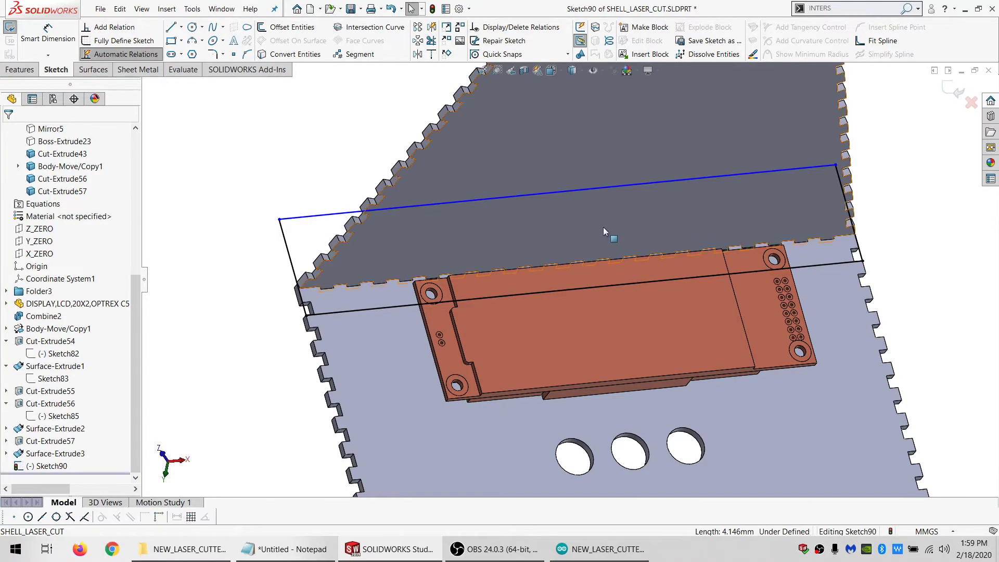
Dimension the rectangle's width between its inner corner and outer long side to 30 mm
{"action": "middle_click_drag", "start_coordinate": [603, 227], "coordinate": [1, 78]}
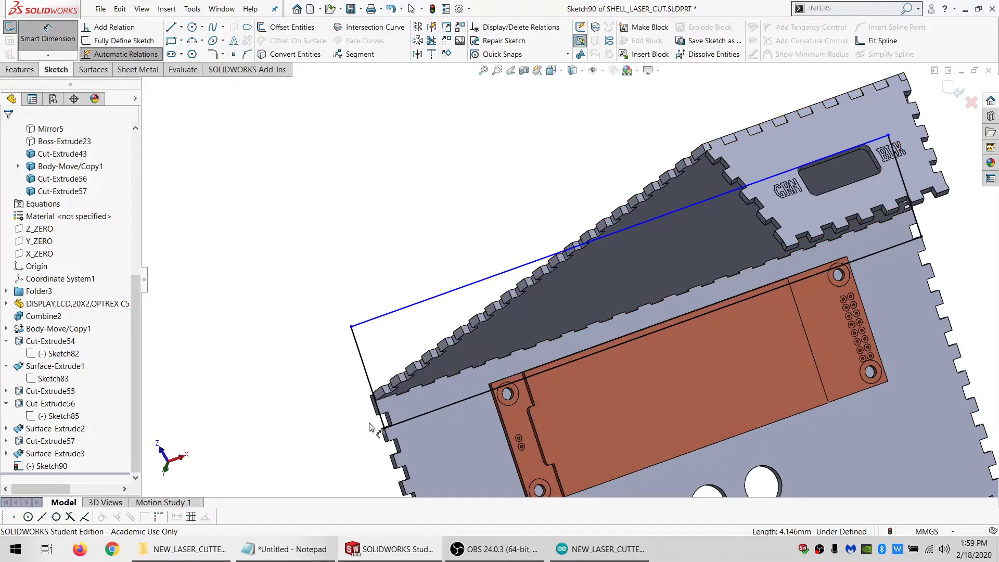
{"action": "left_click", "coordinate": [384, 429]}
{"action": "left_click", "coordinate": [371, 320]}
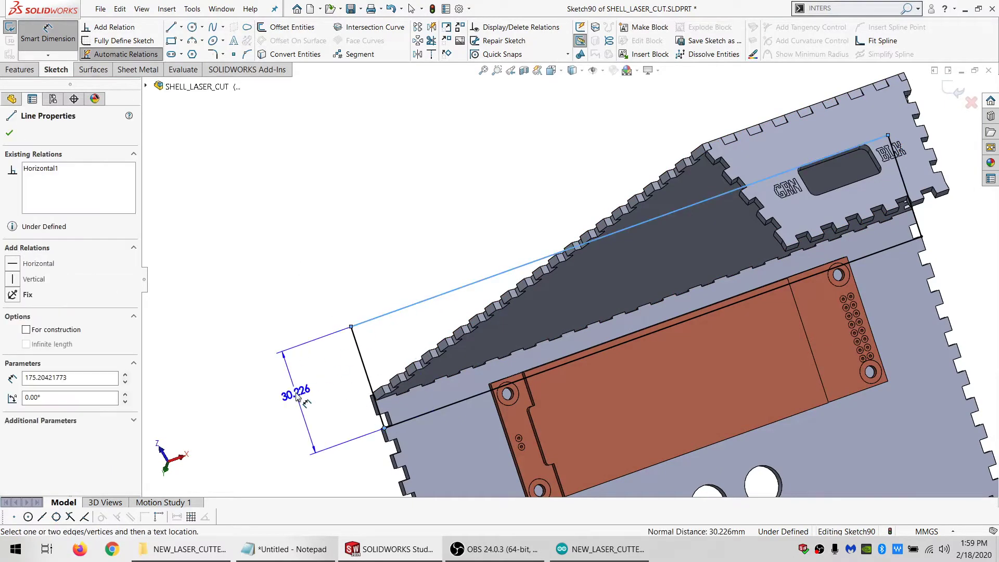
{"action": "left_click", "coordinate": [295, 396]}
{"action": "type", "text": "30"}
{"action": "key", "text": "Return"}
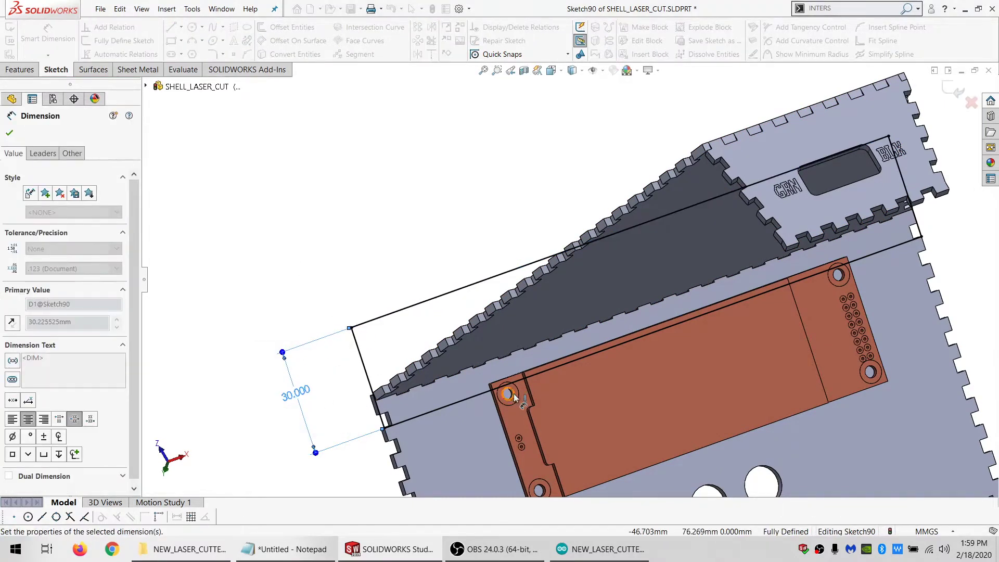
Sketch two corner rectangles from the ends of the large rectangle's inner long side, one on each side of the display
{"action": "key", "text": "z"}
{"action": "middle_click_drag", "start_coordinate": [558, 446], "coordinate": [418, 237]}
{"action": "left_click", "coordinate": [171, 41]}
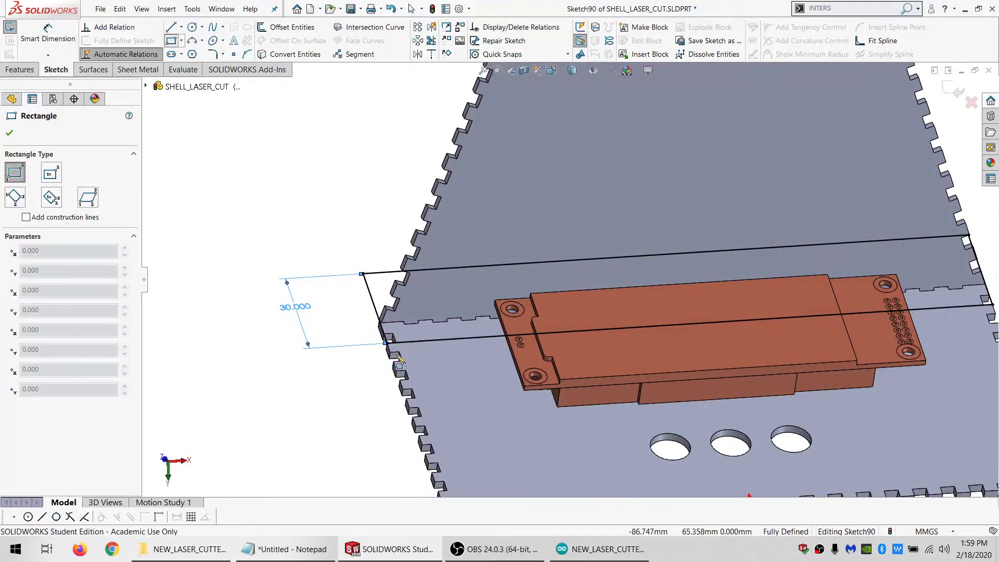
{"action": "left_click", "coordinate": [512, 429]}
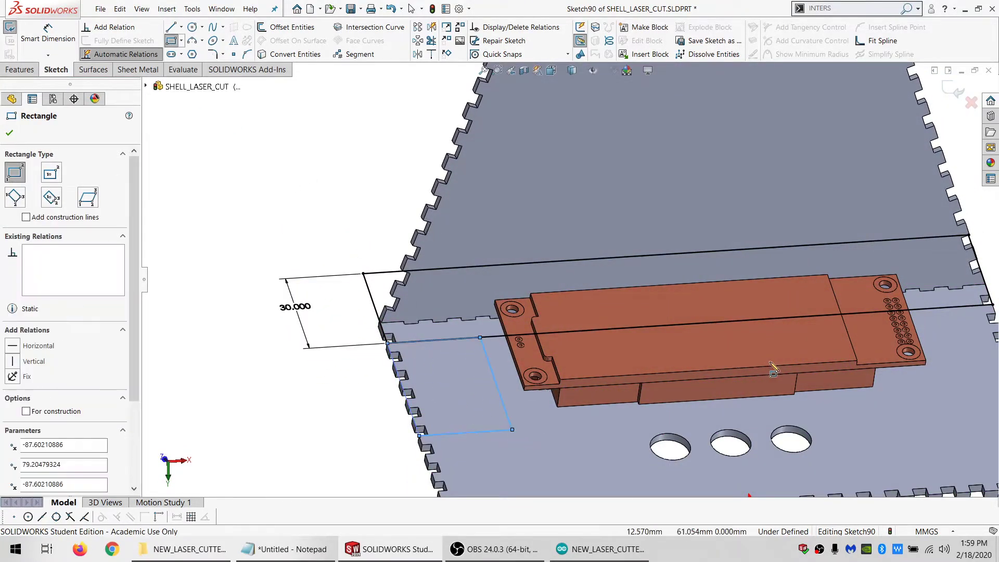
{"action": "scroll", "coordinate": [869, 338], "scroll_direction": "up", "scroll_amount": 2}
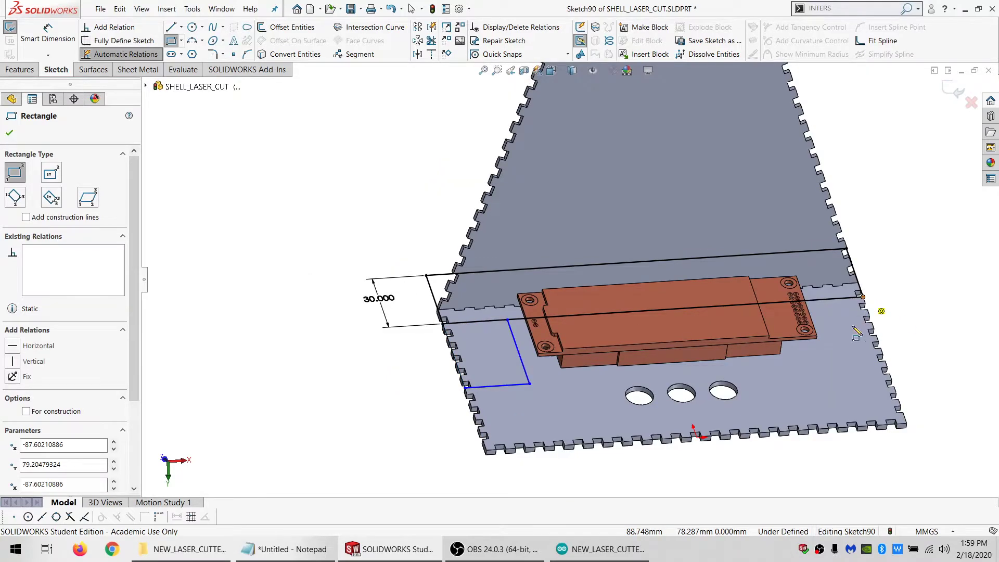
{"action": "left_click", "coordinate": [862, 297]}
{"action": "left_click", "coordinate": [812, 384]}
{"action": "key", "text": "Escape"}
{"action": "scroll", "coordinate": [812, 385], "scroll_direction": "down", "scroll_amount": 2}
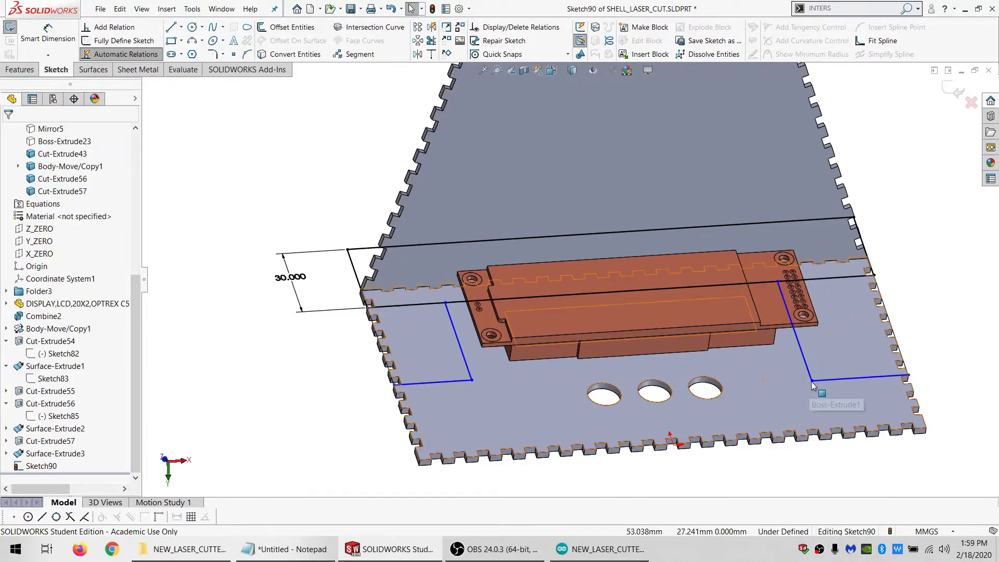
Make the free inner corner of one small rectangle coincident with the other small rectangle's lower line
{"action": "left_click", "coordinate": [811, 381]}
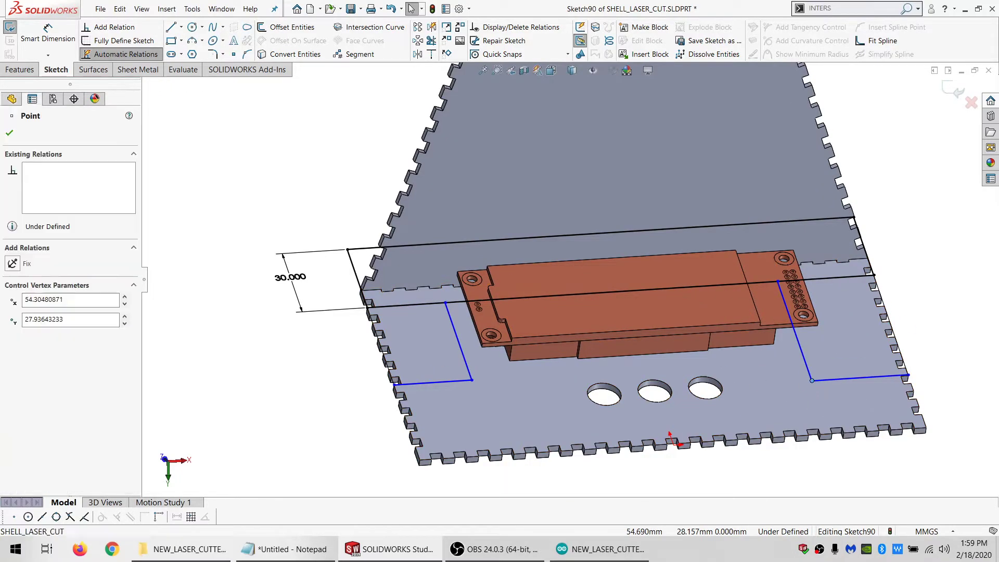
{"action": "left_click", "coordinate": [462, 382], "text": "ctrl"}
{"action": "left_click", "coordinate": [39, 332]}
{"action": "left_click", "coordinate": [233, 394]}
{"action": "scroll", "coordinate": [447, 408], "scroll_direction": "down", "scroll_amount": 2}
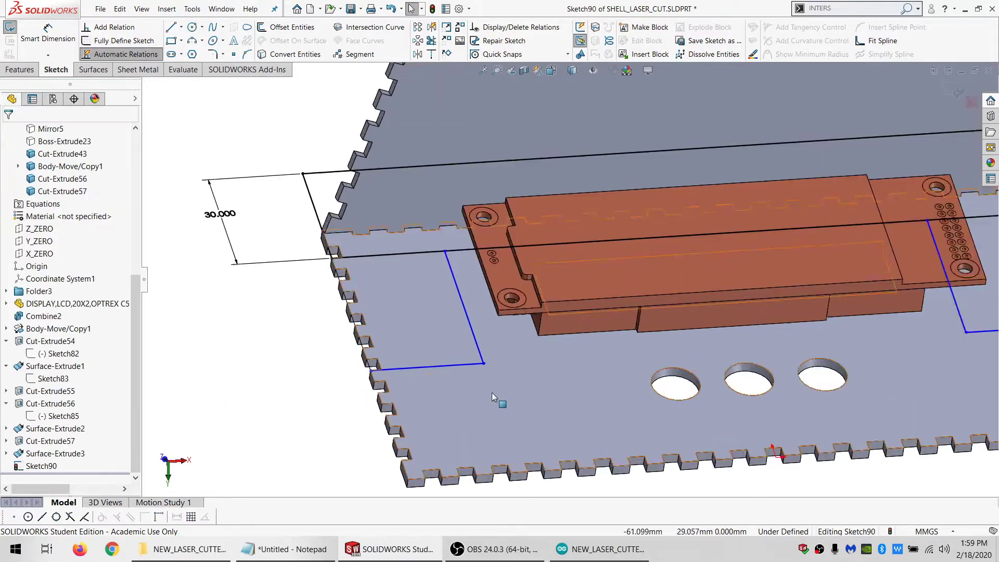
Make the lower inner corner of each small rectangle coincident with the adjacent side edge of the display's housing
{"action": "middle_click_drag", "start_coordinate": [492, 394], "coordinate": [478, 327]}
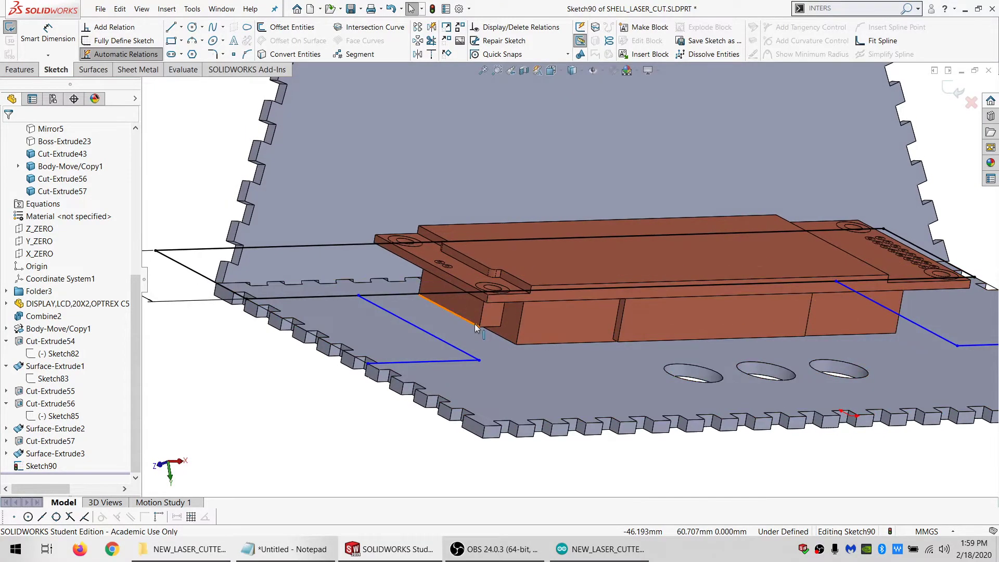
{"action": "left_click", "coordinate": [479, 361], "text": "ctrl"}
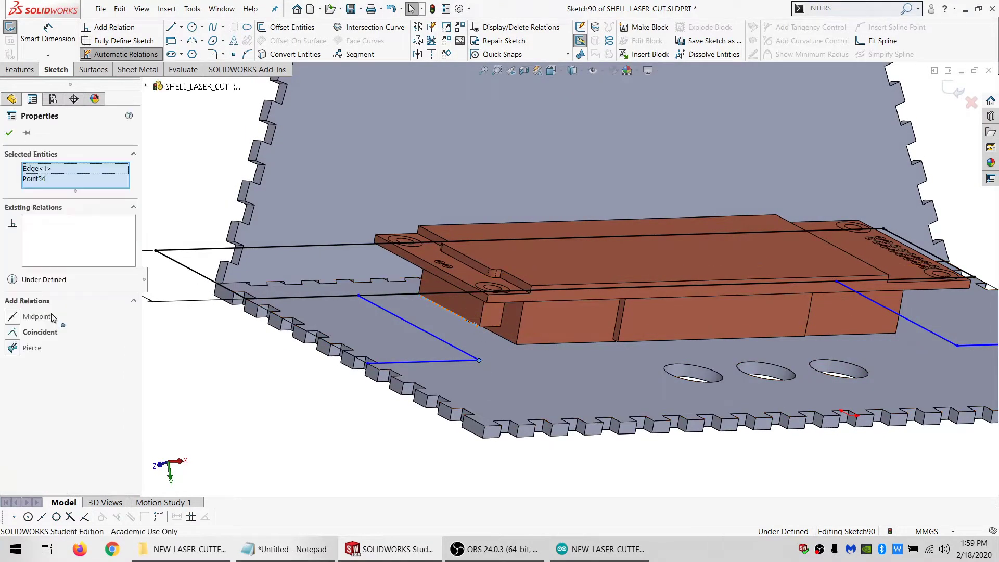
{"action": "middle_click_drag", "start_coordinate": [444, 341], "coordinate": [828, 317]}
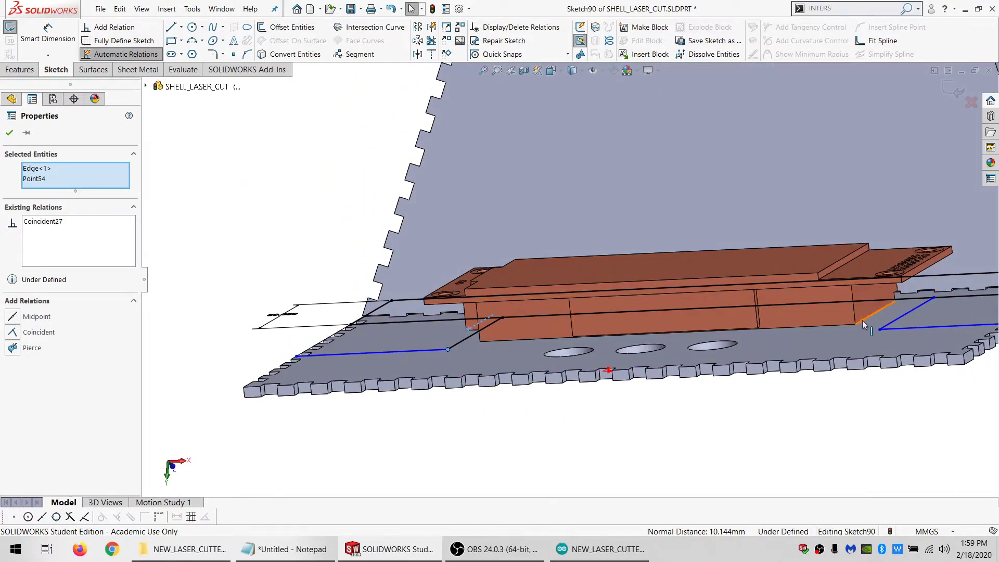
{"action": "key", "text": "Escape"}
{"action": "left_click", "coordinate": [879, 330], "text": "ctrl"}
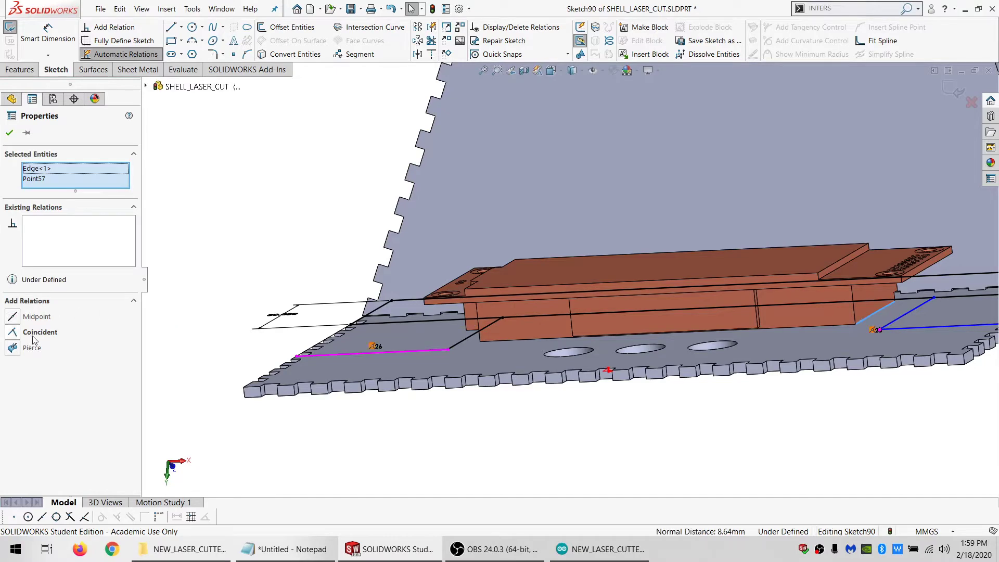
{"action": "middle_click_drag", "start_coordinate": [438, 337], "coordinate": [472, 468]}
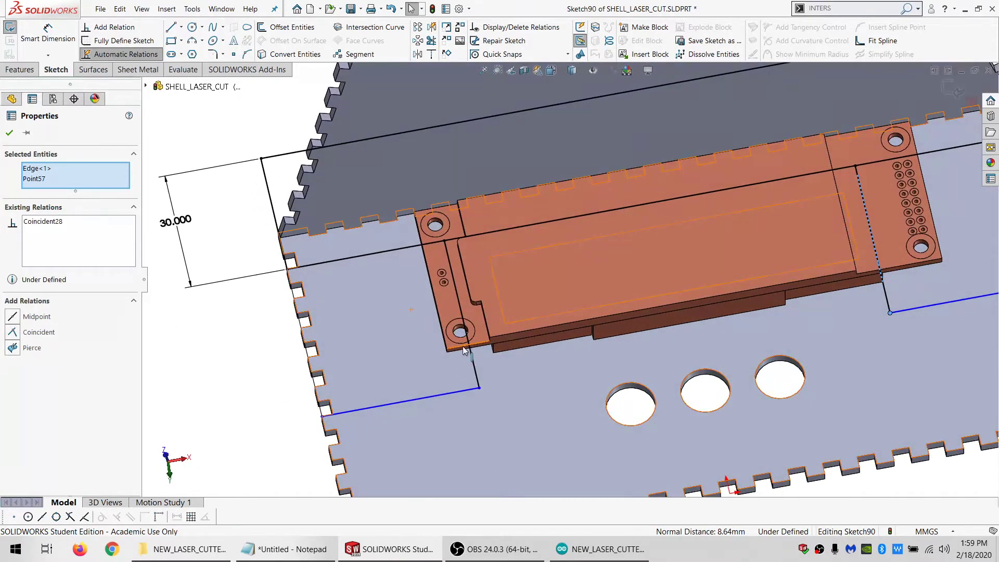
Make one small rectangle's lower inner corner coincident with the front edge of the display's circuit board
{"action": "key", "text": "Escape"}
{"action": "left_click", "coordinate": [479, 388], "text": "ctrl"}
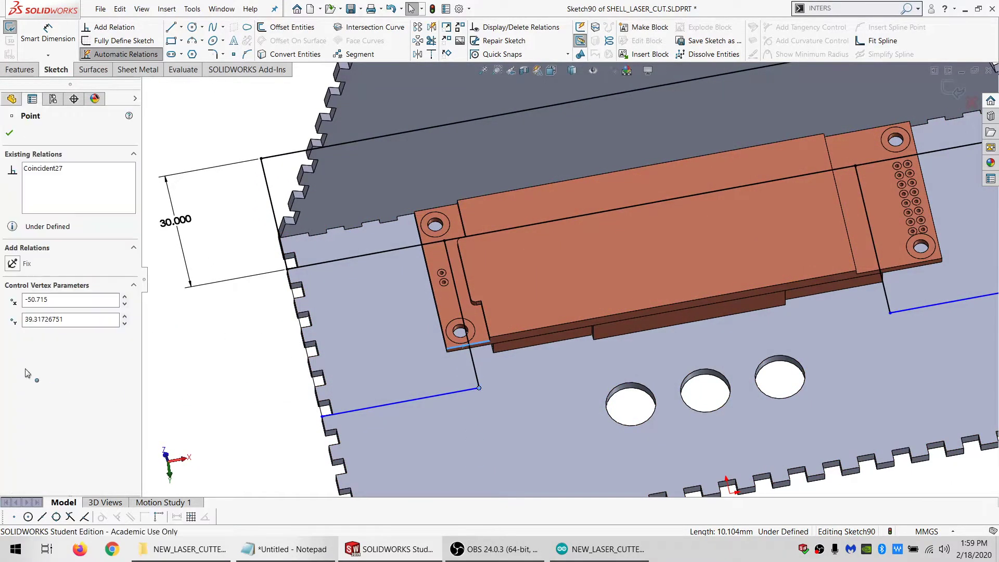
{"action": "scroll", "coordinate": [593, 299], "scroll_direction": "up", "scroll_amount": 4}
{"action": "scroll", "coordinate": [692, 245], "scroll_direction": "down", "scroll_amount": 1}
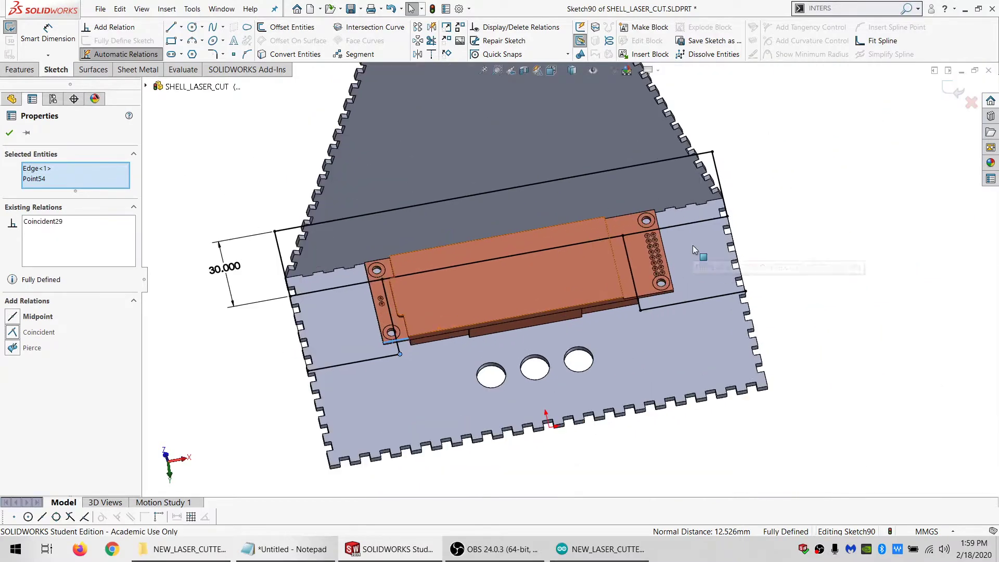
Convert the overlapping lines along the large rectangle's inner long side to construction geometry
{"action": "right_click_drag", "start_coordinate": [701, 256], "coordinate": [670, 204]}
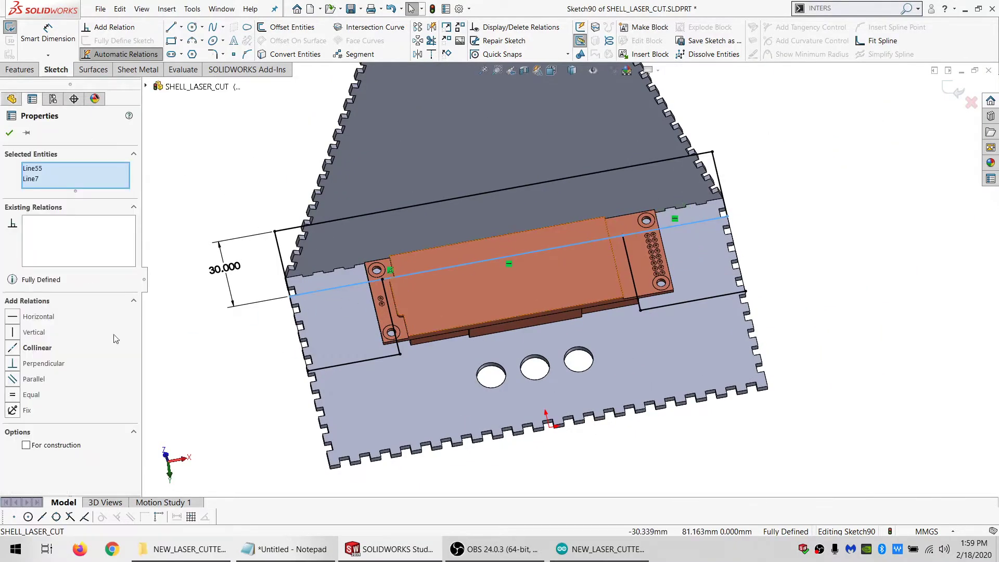
{"action": "left_click", "coordinate": [36, 448]}
{"action": "left_click", "coordinate": [219, 382]}
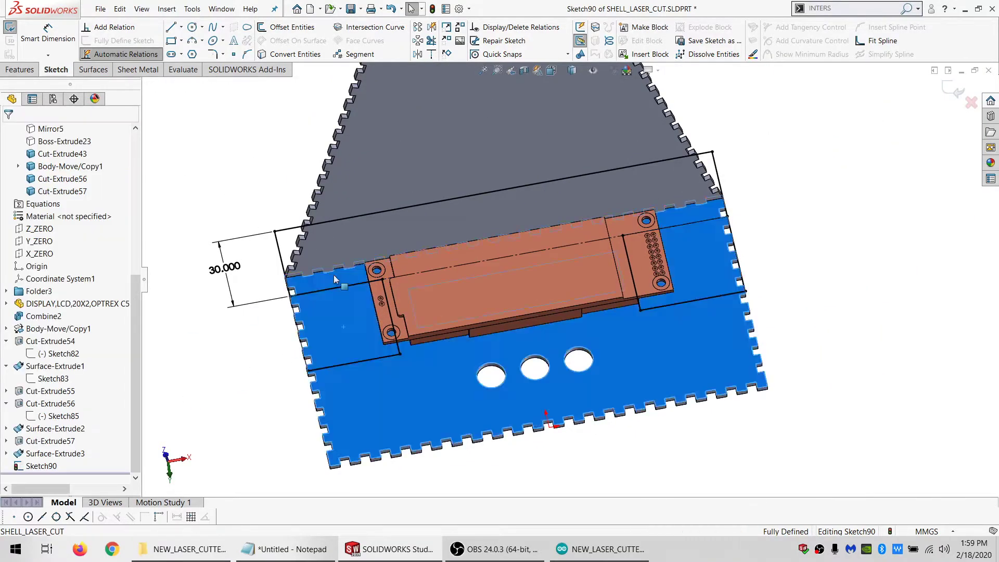
{"action": "left_click_drag", "start_coordinate": [333, 274], "coordinate": [311, 302]}
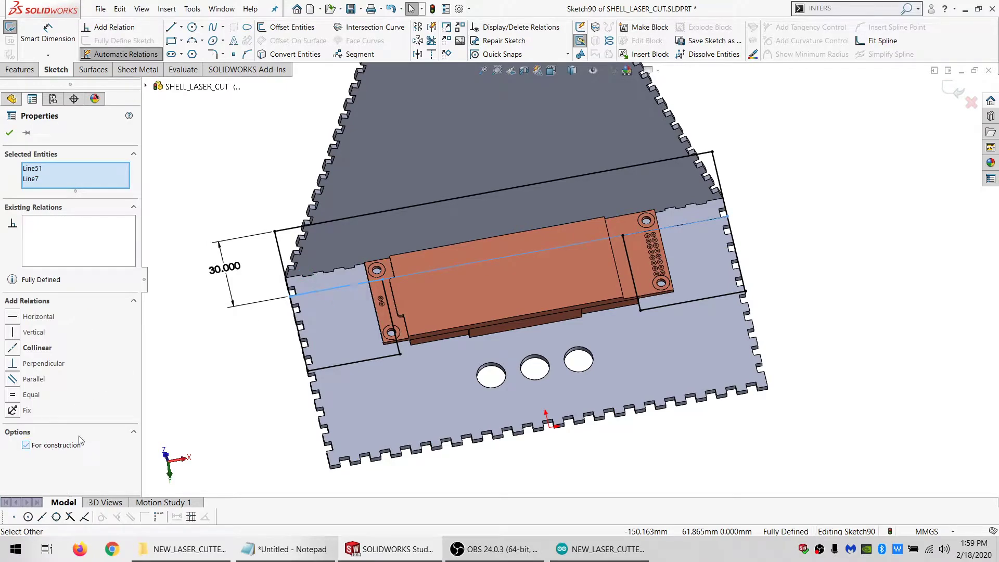
{"action": "left_click", "coordinate": [211, 366]}
Draw a solid line across the display joining the upper inner corners of the two small rectangles
{"action": "left_click", "coordinate": [175, 28]}
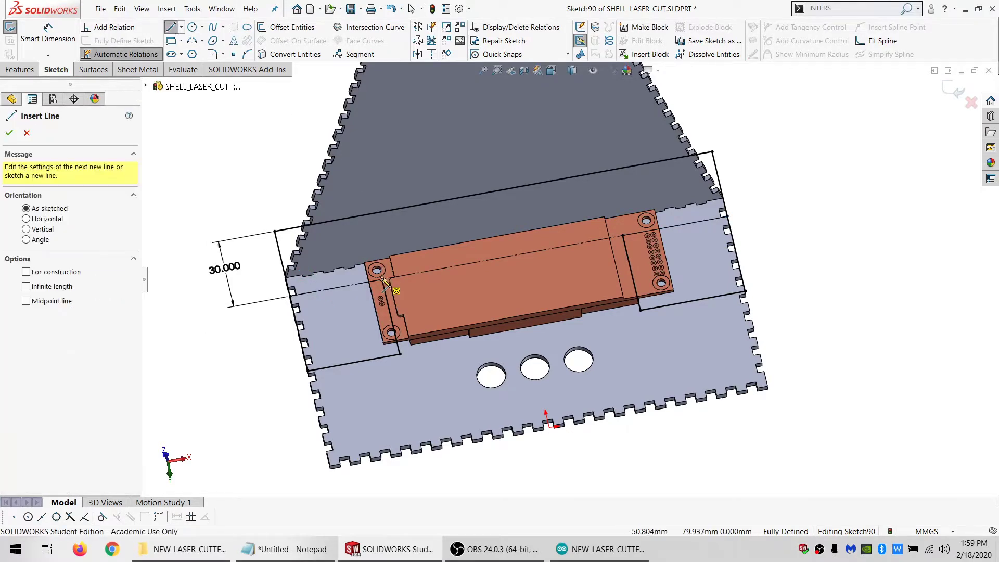
{"action": "left_click_drag", "start_coordinate": [384, 281], "coordinate": [623, 235]}
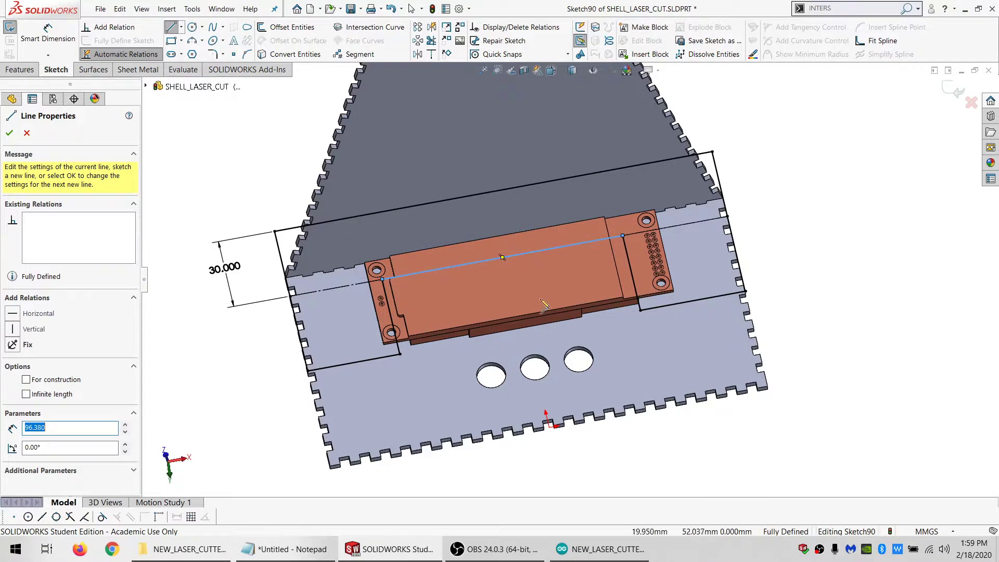
{"action": "key", "text": "Escape"}
{"action": "scroll", "coordinate": [338, 292], "scroll_direction": "down", "scroll_amount": 3}
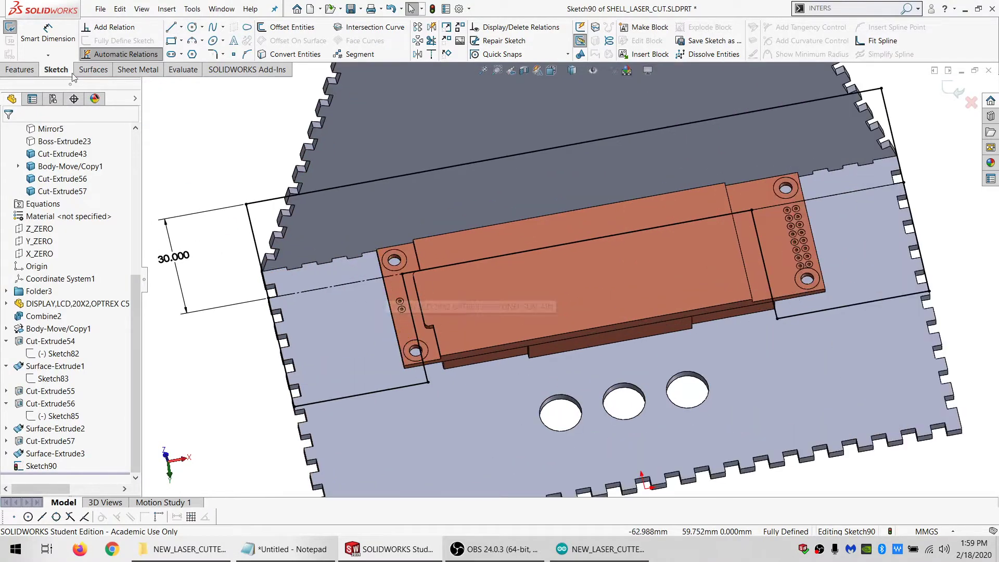
Extrude the U-shaped profile to a blind depth of "MATL_THK@Default" without merging the result
{"action": "left_click", "coordinate": [21, 70]}
{"action": "left_click", "coordinate": [24, 28]}
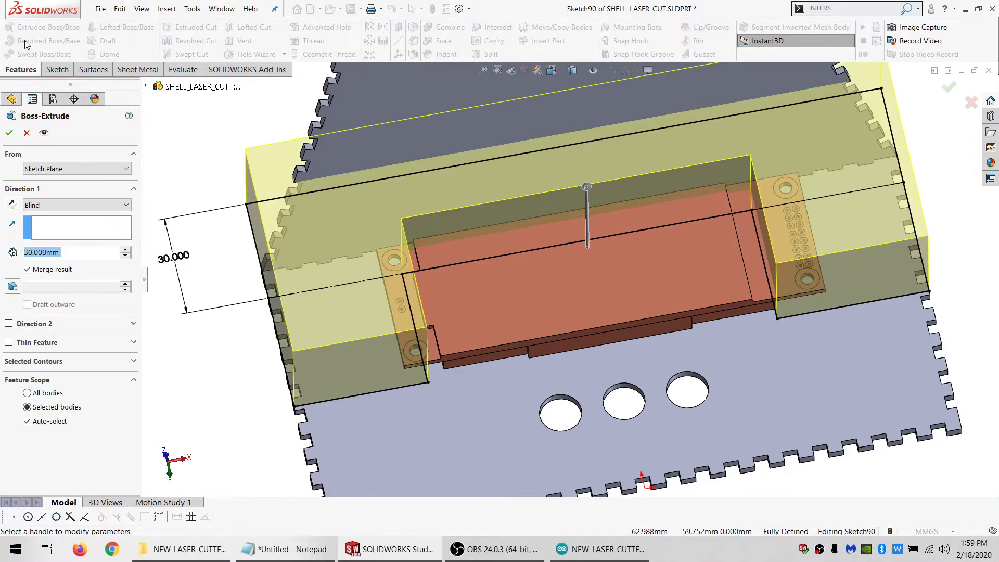
{"action": "type", "text": "=M"}
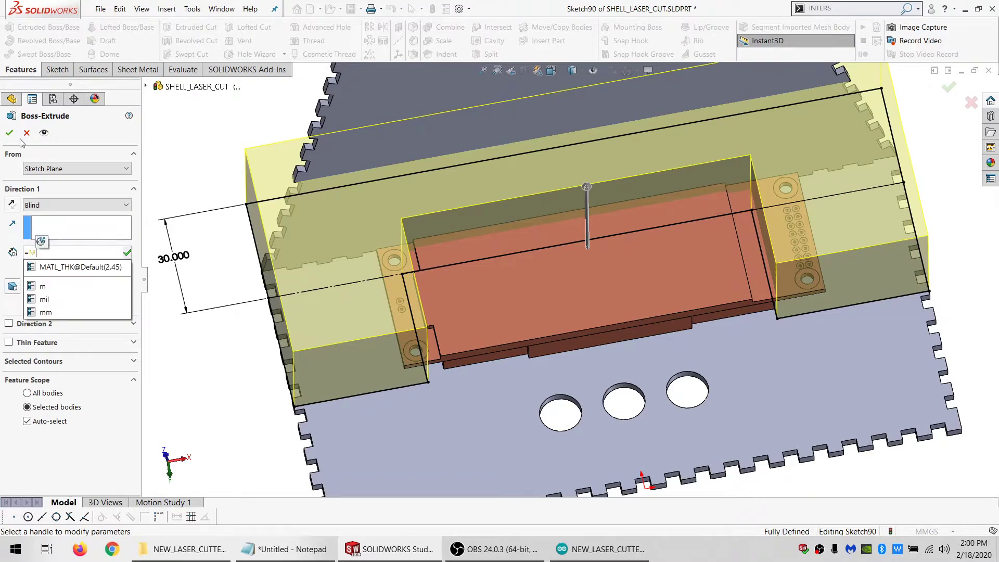
{"action": "left_click", "coordinate": [64, 266]}
{"action": "left_click", "coordinate": [53, 271]}
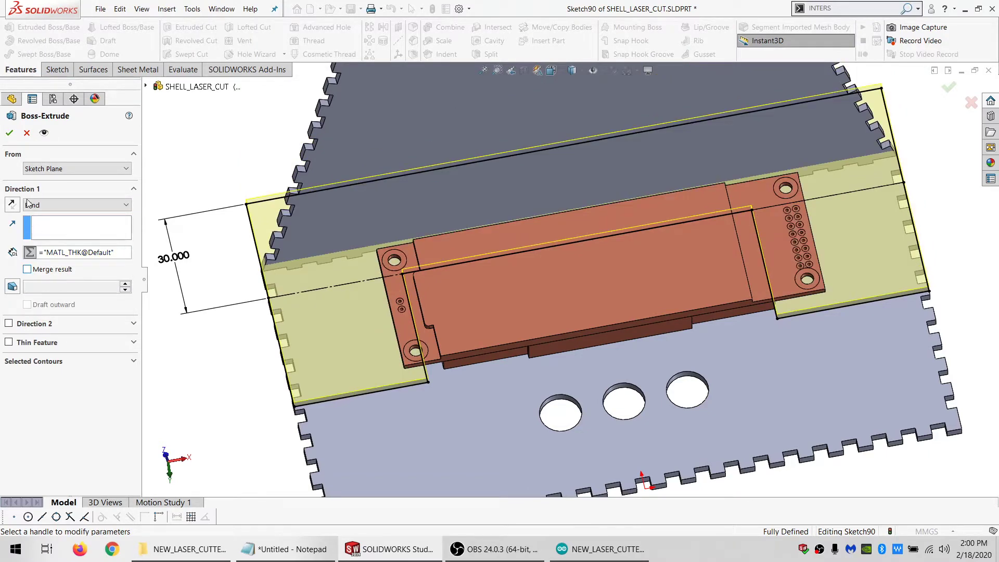
{"action": "middle_click_drag", "start_coordinate": [373, 313], "coordinate": [411, 291]}
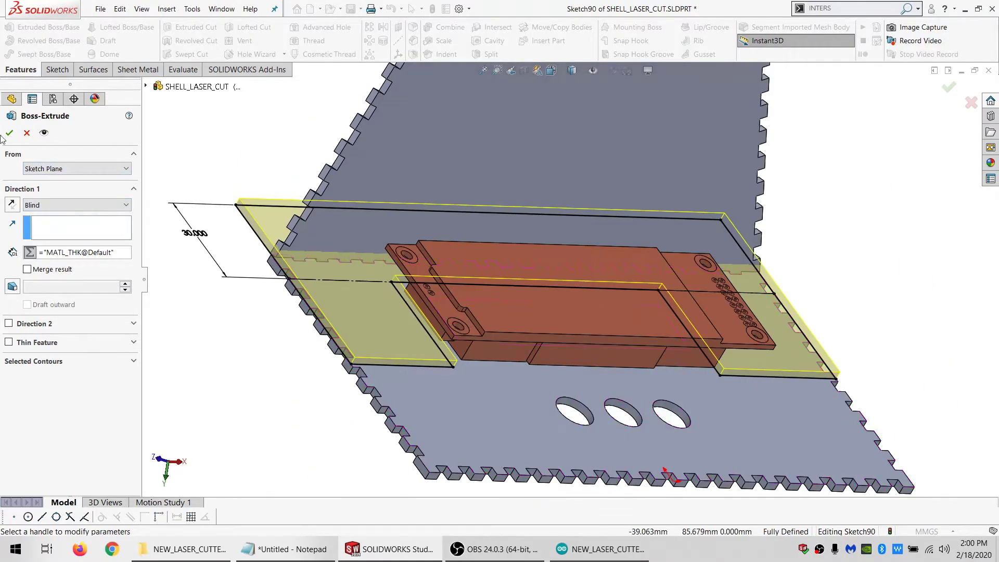
{"action": "left_click", "coordinate": [9, 133]}
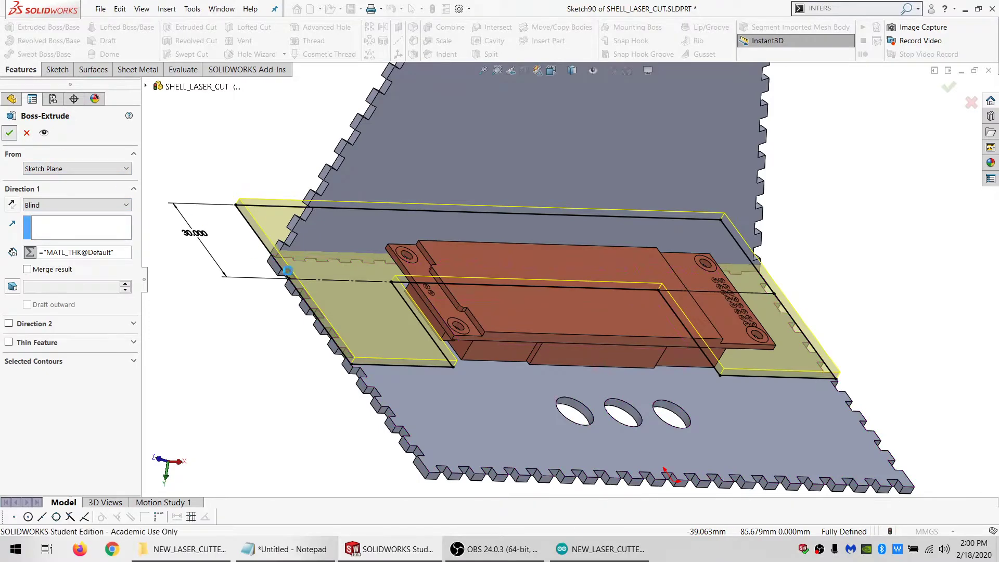
Mirror the U-shaped plate body about its exposed upper face to stack a second plate on it
{"action": "left_click", "coordinate": [376, 310]}
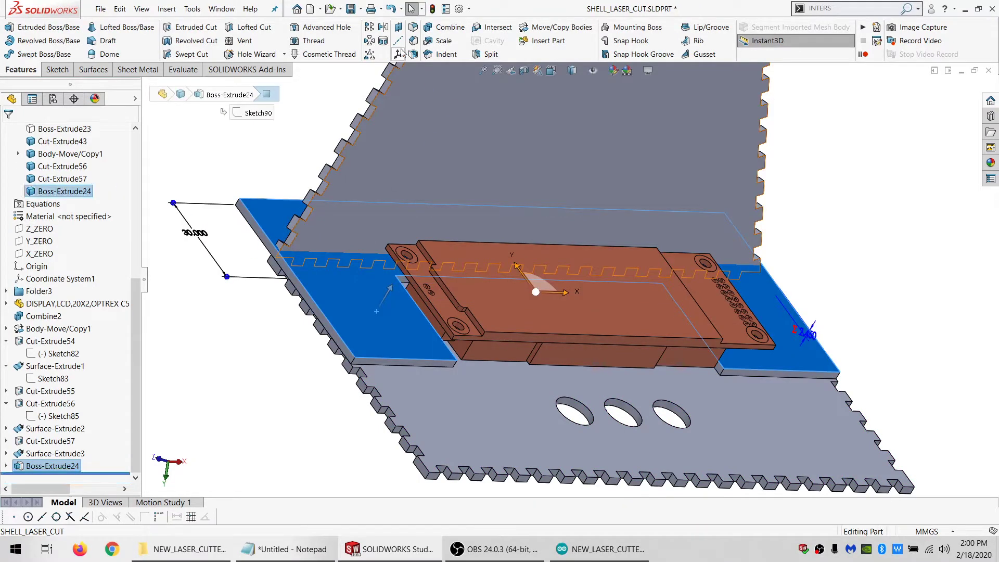
{"action": "left_click", "coordinate": [383, 27]}
{"action": "left_click", "coordinate": [333, 312]}
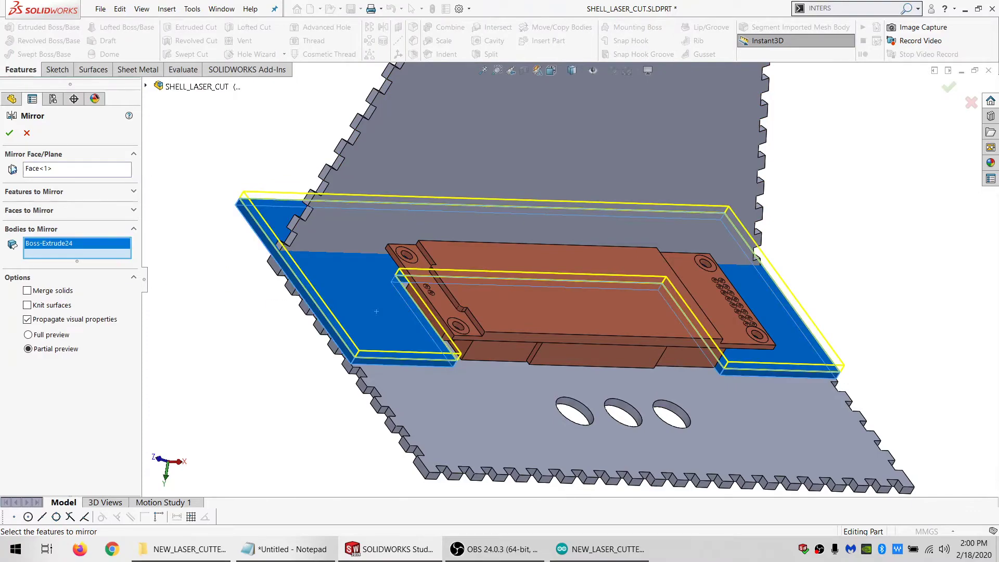
{"action": "key", "text": "Return"}
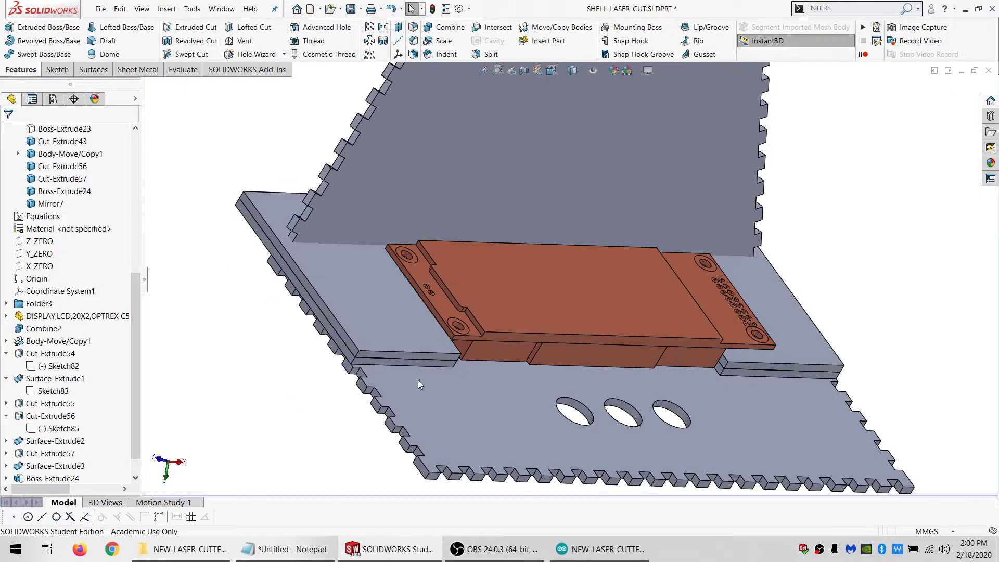
Open a sketch on the adjoining panel's inner face and convert the face's outline into sketch entities
{"action": "middle_click_drag", "start_coordinate": [522, 329], "coordinate": [462, 326]}
{"action": "scroll", "coordinate": [390, 296], "scroll_direction": "down", "scroll_amount": 2}
{"action": "middle_click_drag", "start_coordinate": [389, 294], "coordinate": [363, 211]}
{"action": "left_click", "coordinate": [363, 210]}
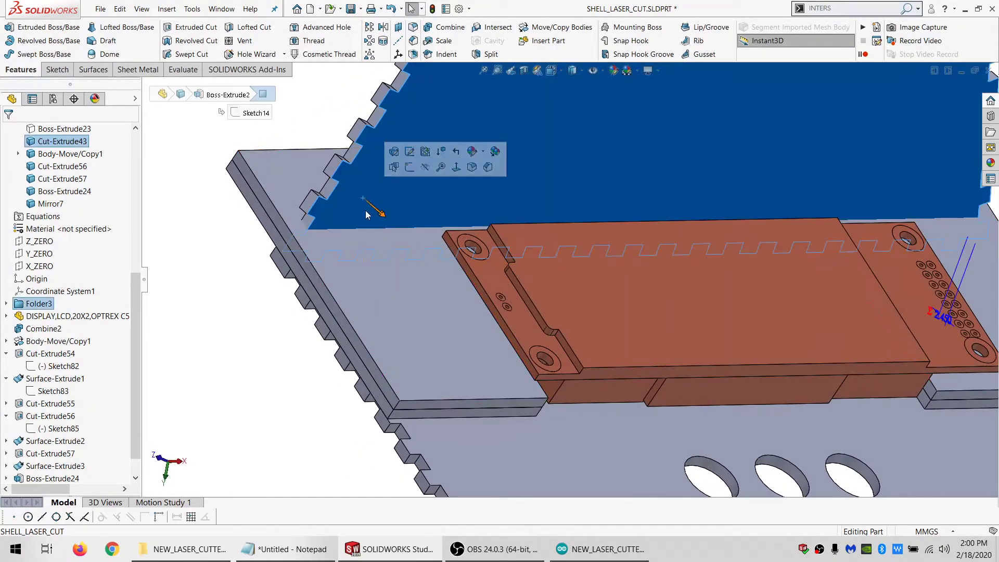
{"action": "left_click", "coordinate": [55, 70]}
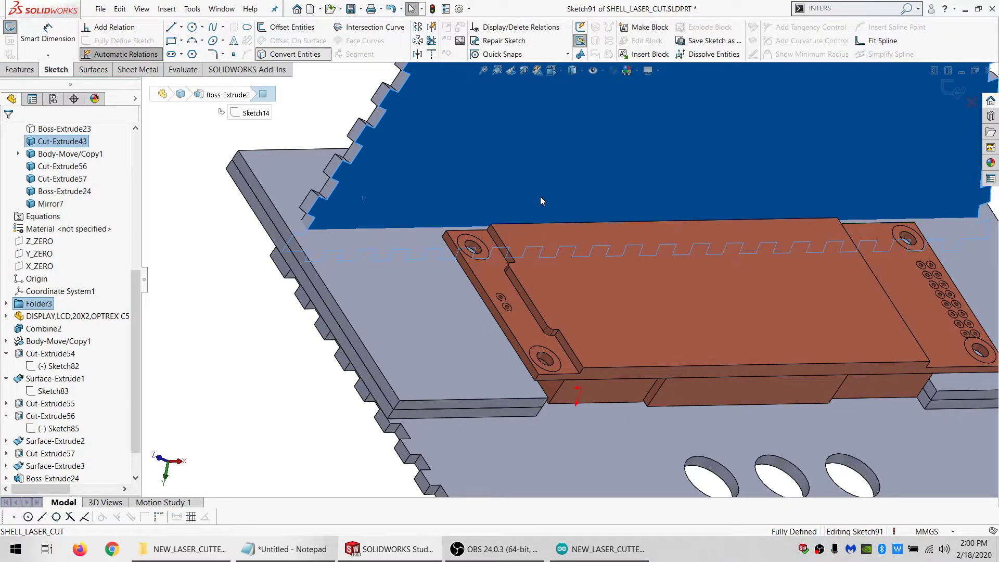
Delete all of the converted outline entities from the adjoining panel's sketch
{"action": "key", "text": "Escape"}
{"action": "scroll", "coordinate": [537, 226], "scroll_direction": "up", "scroll_amount": 6}
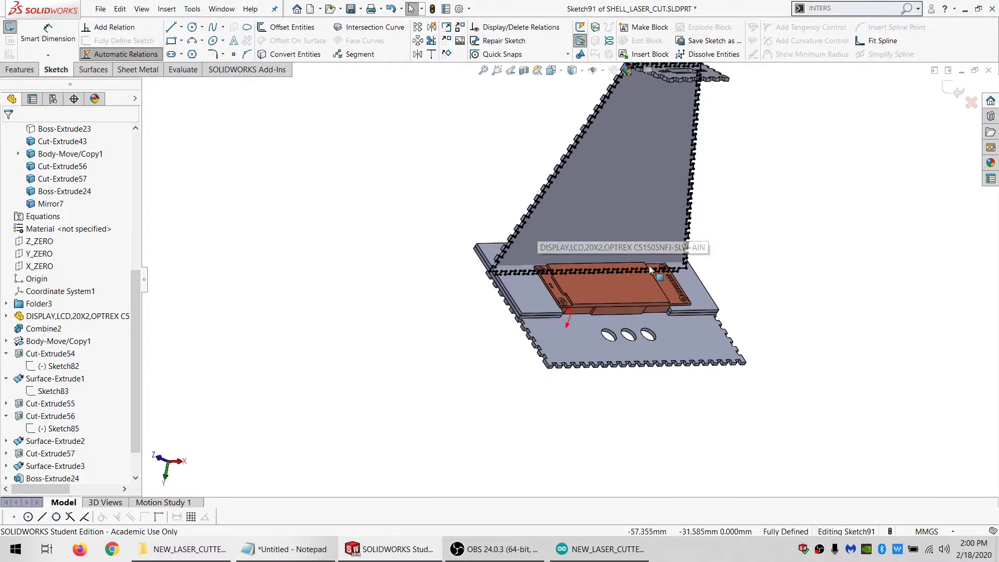
{"action": "scroll", "coordinate": [648, 265], "scroll_direction": "up", "scroll_amount": 3}
{"action": "mouse_move", "coordinate": [744, 289]}
{"action": "left_mouse_down"}
{"action": "mouse_move", "coordinate": [575, 104]}
{"action": "mouse_move", "coordinate": [557, 391]}
{"action": "left_mouse_up"}
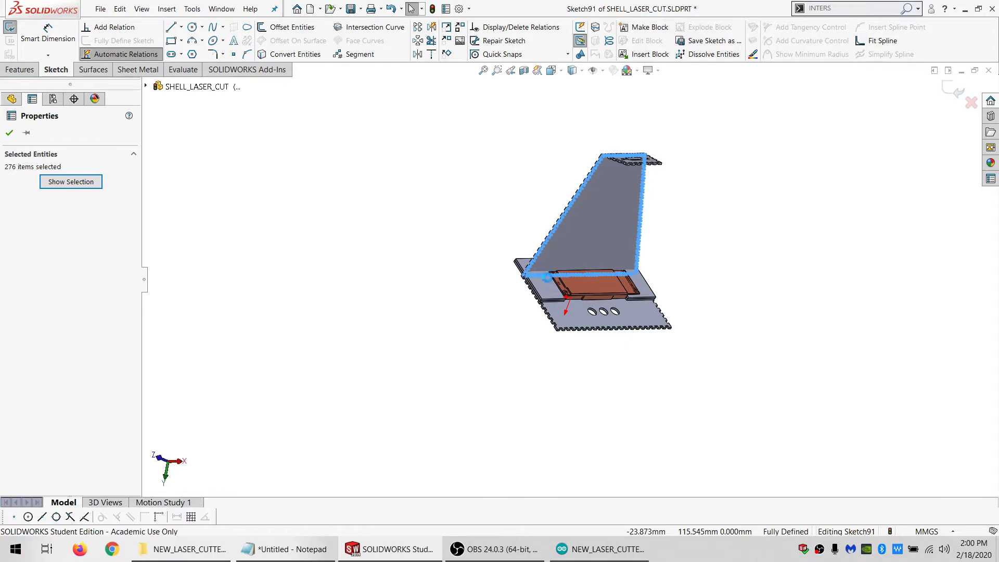
{"action": "key", "text": "Delete"}
{"action": "scroll", "coordinate": [548, 277], "scroll_direction": "down", "scroll_amount": 3}
{"action": "mouse_move", "coordinate": [548, 276]}
{"action": "middle_mouse_down"}
{"action": "mouse_move", "coordinate": [523, 273]}
{"action": "mouse_move", "coordinate": [505, 295]}
{"action": "middle_mouse_up"}
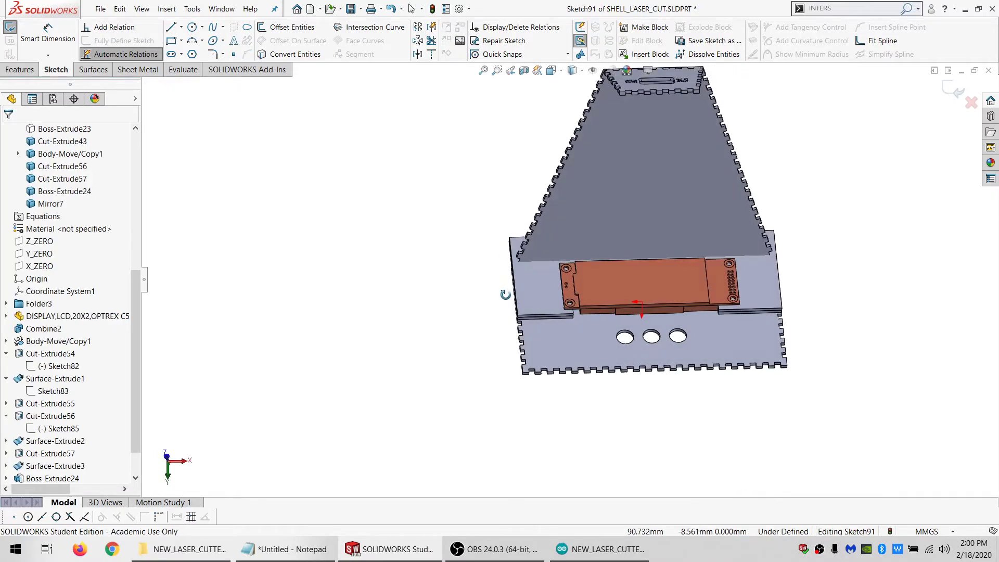
Sketch a circle about 130 mm in radius centred on the origin of the adjoining panel's sketch
{"action": "left_click", "coordinate": [191, 27]}
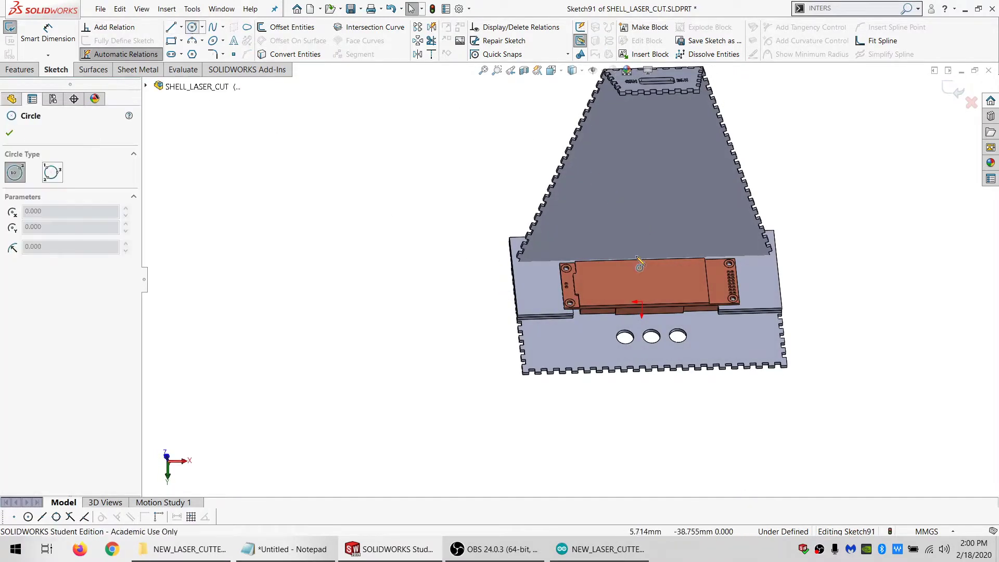
{"action": "left_click", "coordinate": [642, 302]}
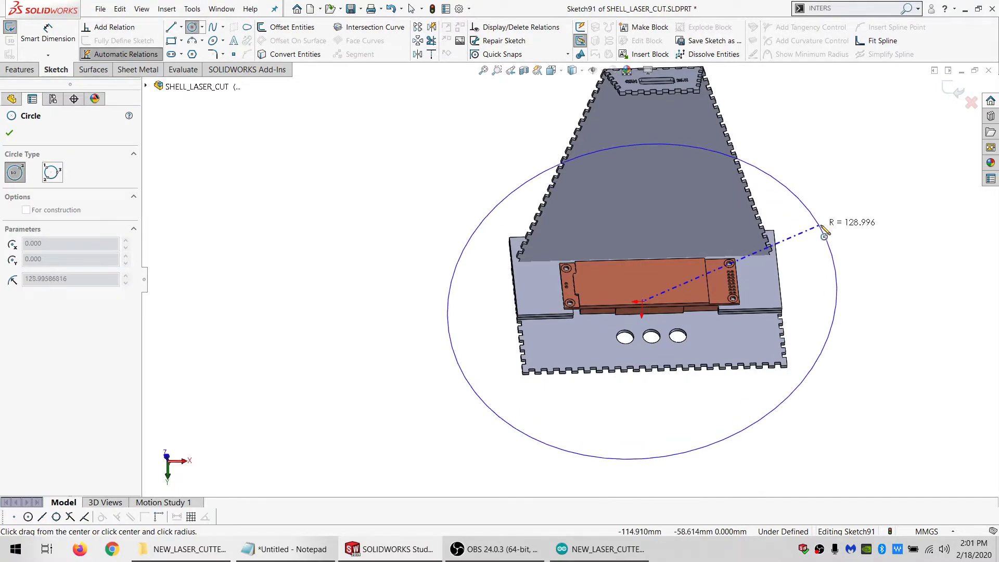
{"action": "left_click", "coordinate": [819, 226]}
Dimension the circle on the adjoining panel with a 500 mm diameter so it encloses the whole panel
{"action": "middle_click_drag", "start_coordinate": [613, 276], "coordinate": [640, 293]}
{"action": "left_click", "coordinate": [48, 35]}
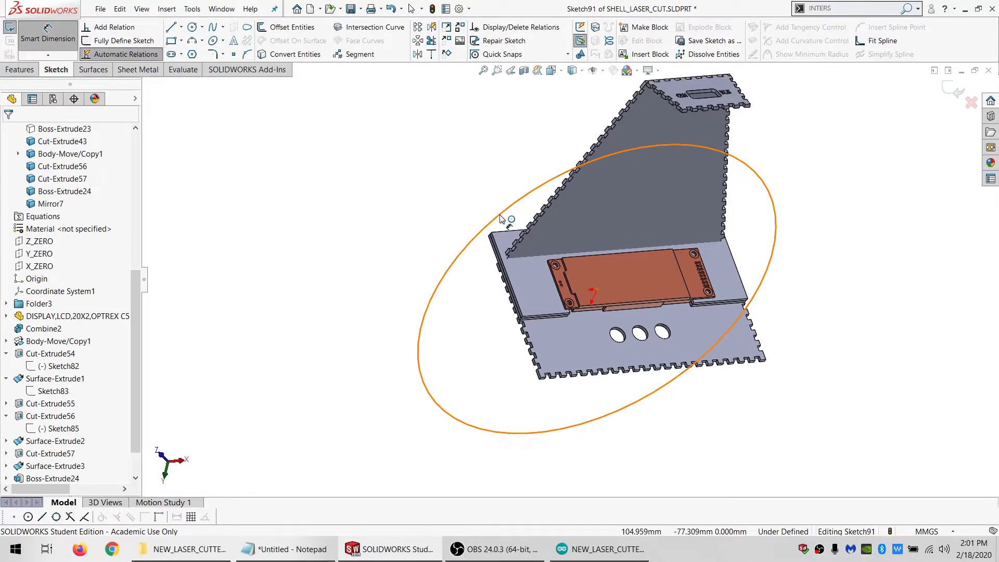
{"action": "left_click", "coordinate": [490, 221]}
{"action": "left_click", "coordinate": [372, 175]}
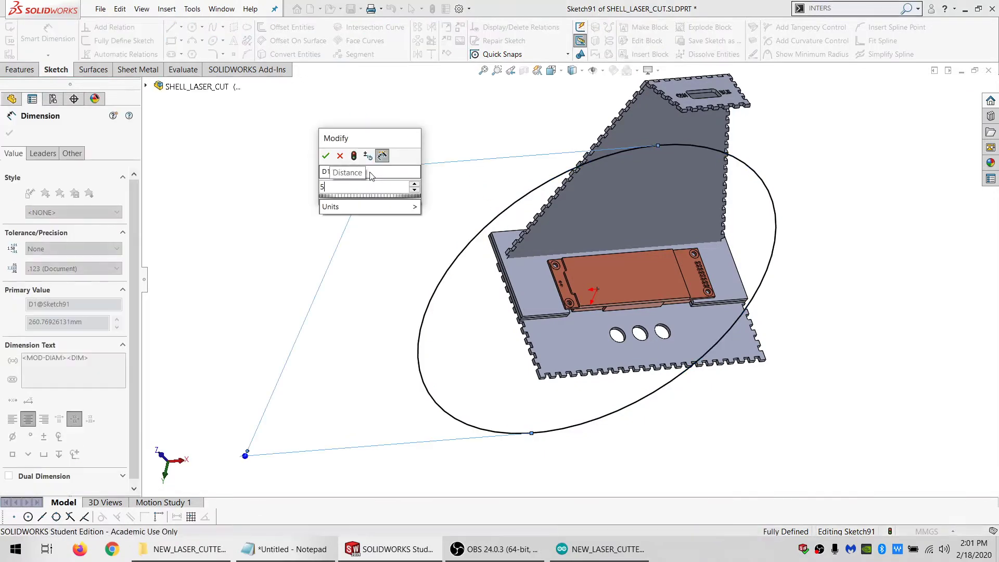
{"action": "type", "text": "5"}
{"action": "key", "text": "Return"}
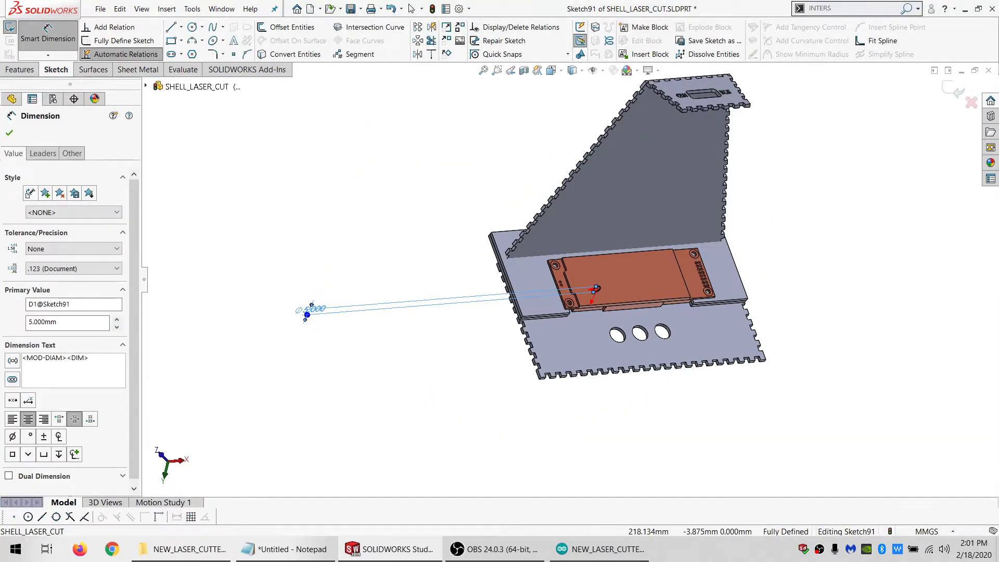
{"action": "double_click", "coordinate": [314, 308]}
{"action": "type", "text": "50"}
{"action": "key", "text": "Return"}
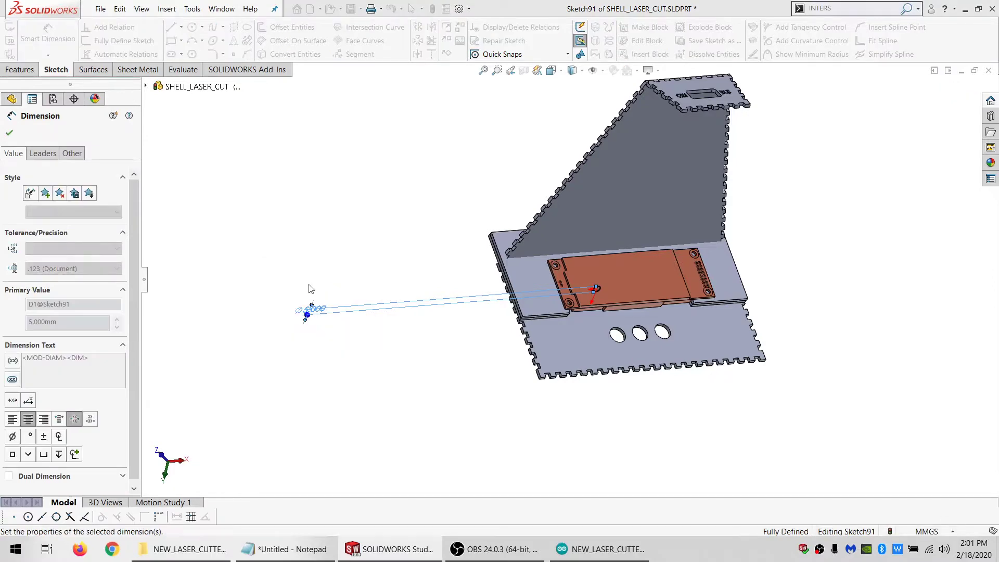
Extrude-cut the circle Through All, limiting the feature scope to the two stacked U-shaped plates, Boss-Extrude24 and Mirror7
{"action": "left_click", "coordinate": [21, 69]}
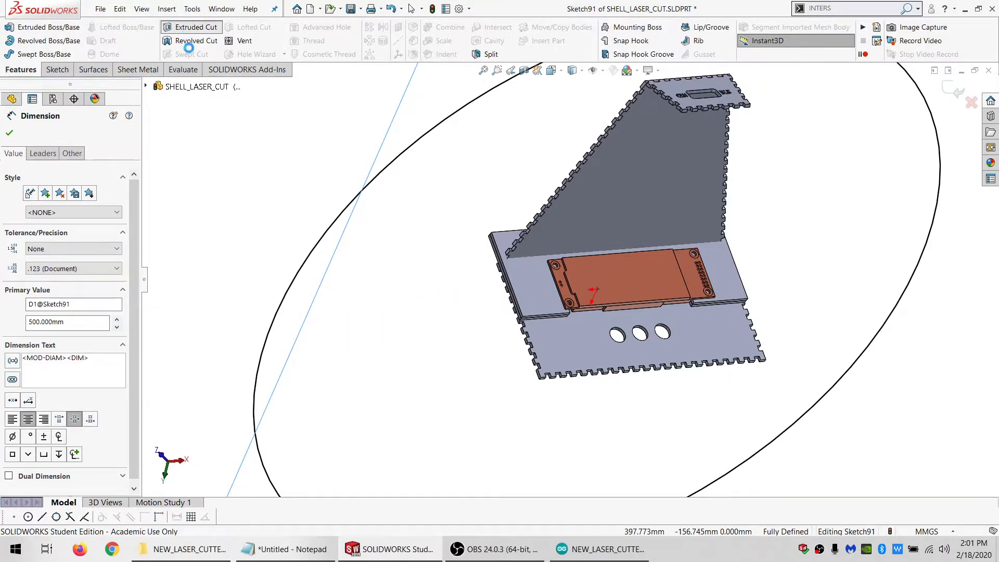
{"action": "left_click", "coordinate": [190, 28]}
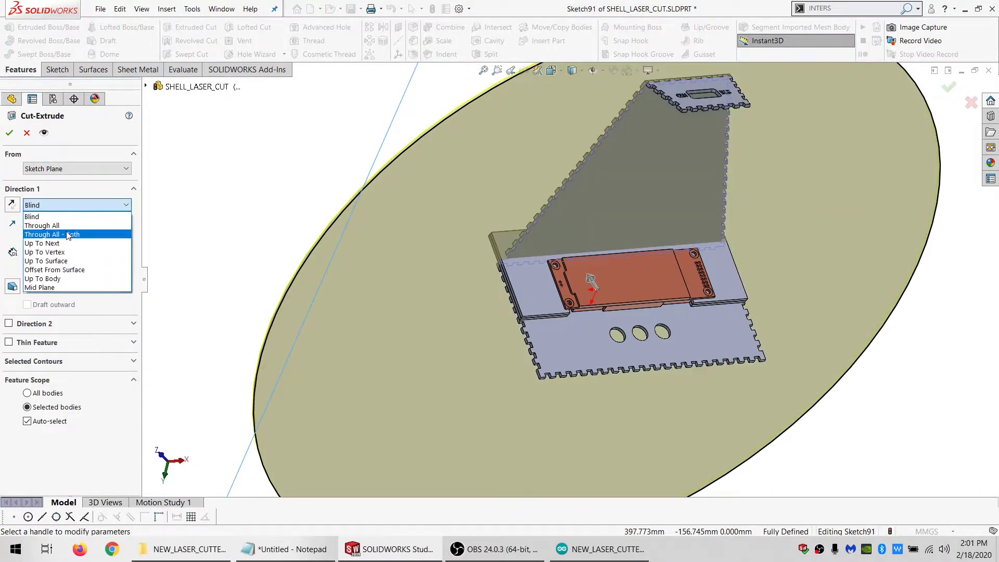
{"action": "left_click", "coordinate": [47, 224]}
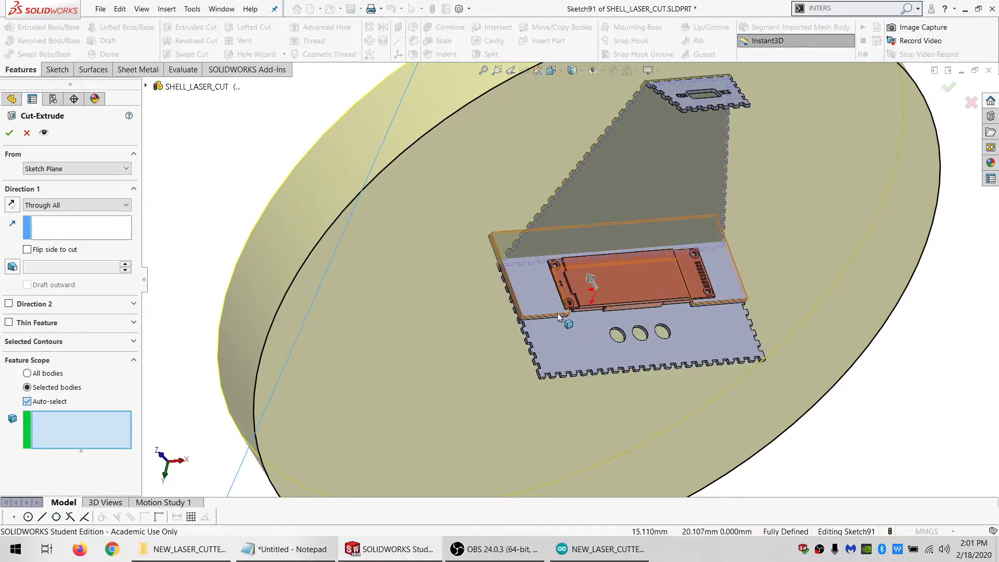
{"action": "scroll", "coordinate": [546, 319], "scroll_direction": "down", "scroll_amount": 5}
{"action": "left_click", "coordinate": [468, 291]}
{"action": "left_click", "coordinate": [468, 292]}
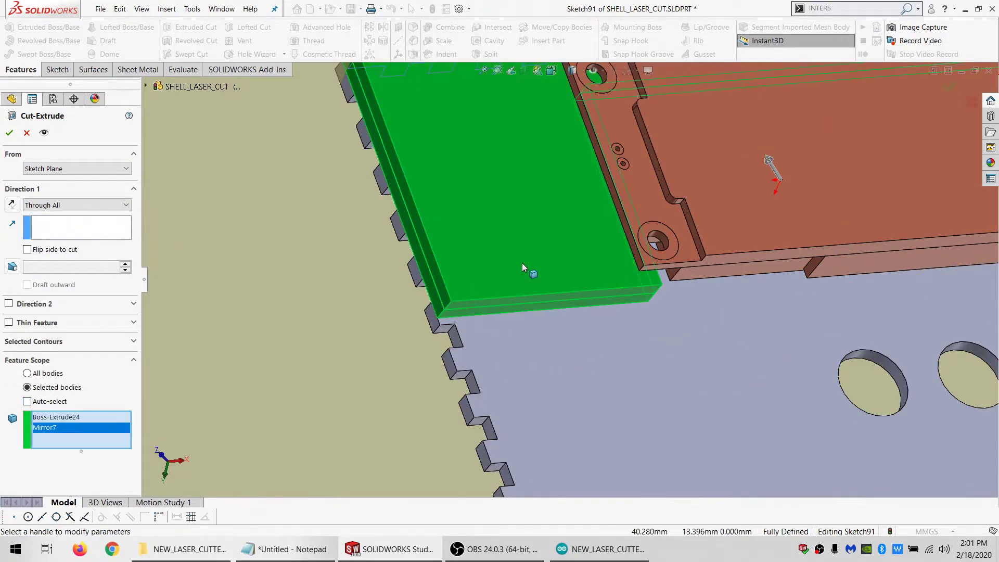
{"action": "scroll", "coordinate": [522, 263], "scroll_direction": "up", "scroll_amount": 5}
{"action": "left_click", "coordinate": [9, 133]}
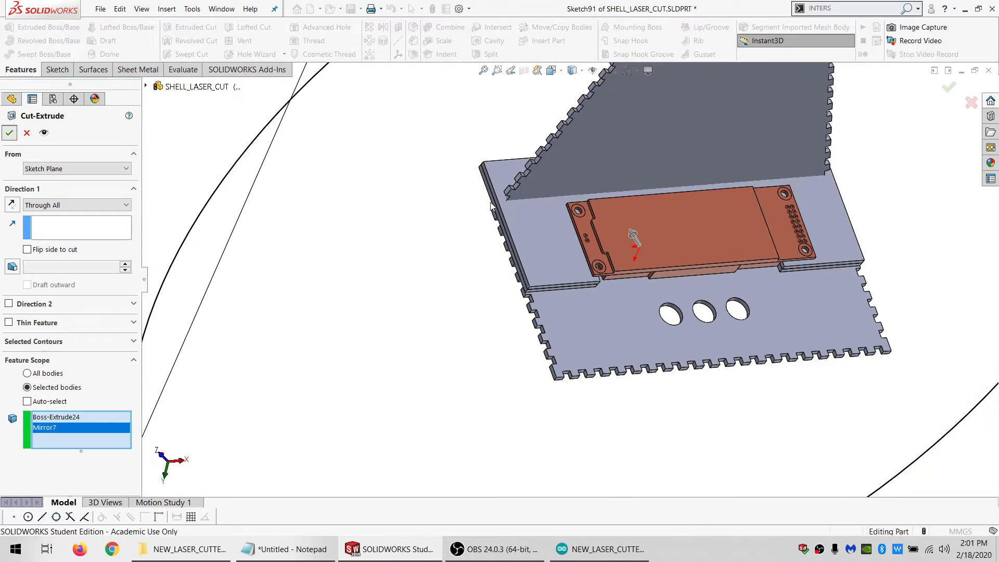
Show the hidden side panel bodies Mirror5 and Cut-Extrude39
{"action": "middle_click_drag", "start_coordinate": [603, 226], "coordinate": [622, 302]}
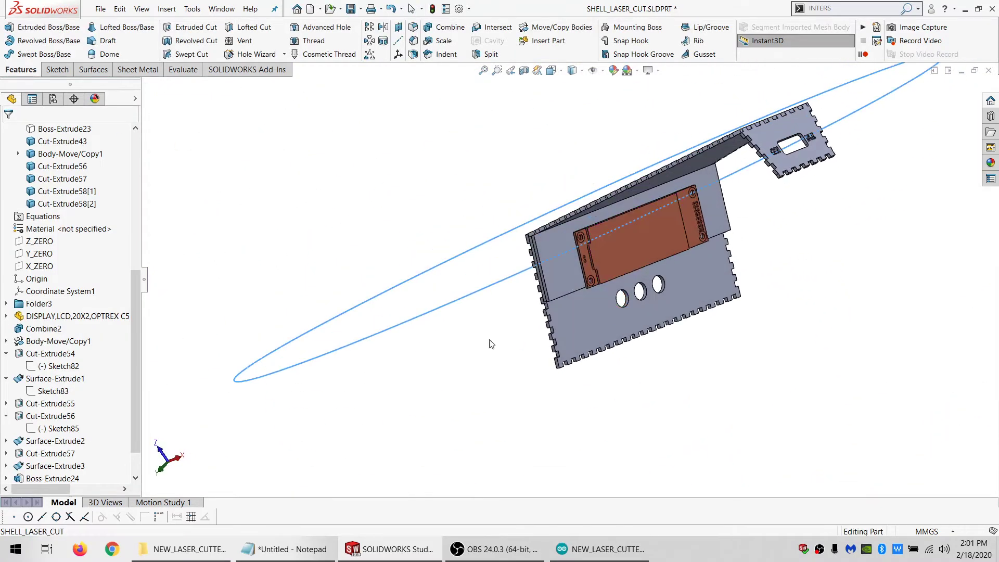
{"action": "left_click", "coordinate": [491, 344]}
{"action": "scroll", "coordinate": [83, 260], "scroll_direction": "up", "scroll_amount": 3}
{"action": "left_click", "coordinate": [62, 241]}
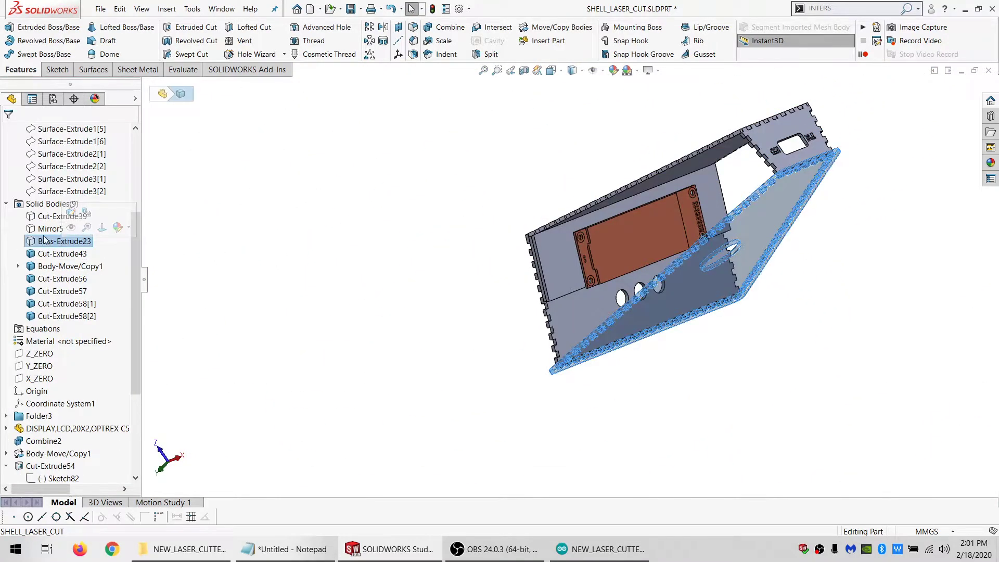
{"action": "left_click", "coordinate": [43, 230]}
{"action": "left_click", "coordinate": [46, 214]}
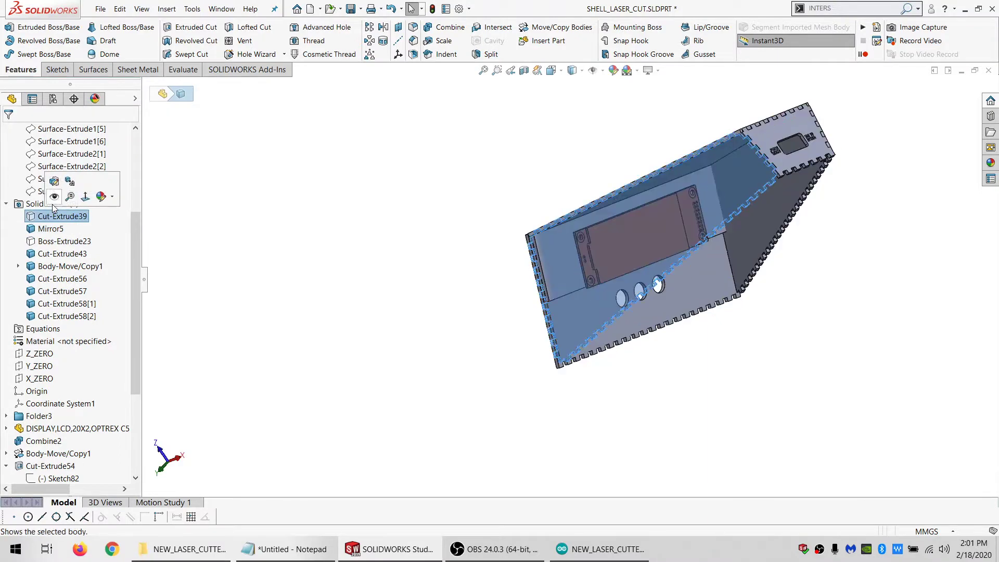
{"action": "left_click", "coordinate": [53, 198]}
{"action": "left_click", "coordinate": [298, 243]}
Open a sketch on the inner face of side panel Cut-Extrude39 and draw a circle about 220 mm in radius near its lower corner
{"action": "middle_click_drag", "start_coordinate": [611, 335], "coordinate": [543, 302]}
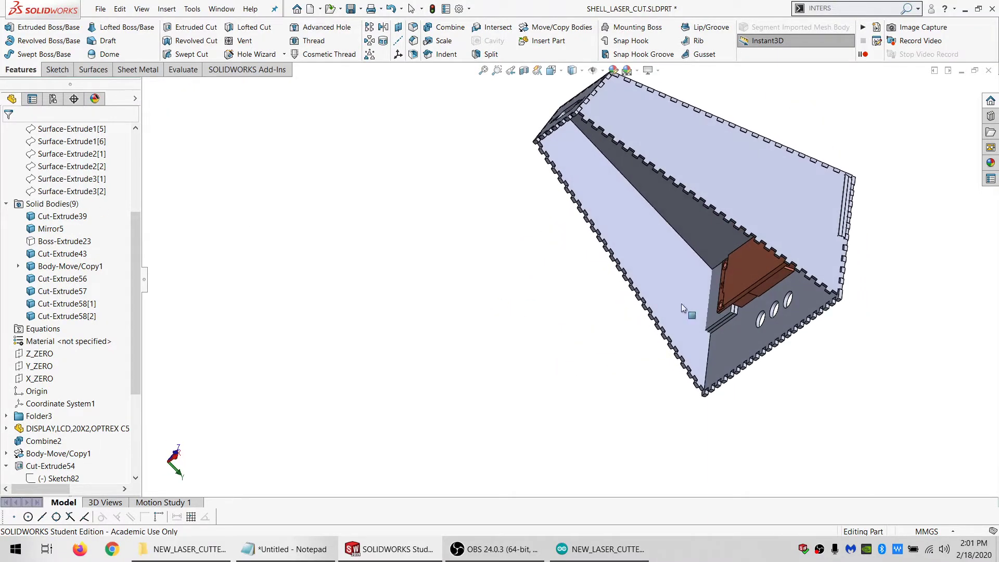
{"action": "left_click", "coordinate": [682, 305]}
{"action": "left_click", "coordinate": [56, 69]}
{"action": "left_click", "coordinate": [10, 27]}
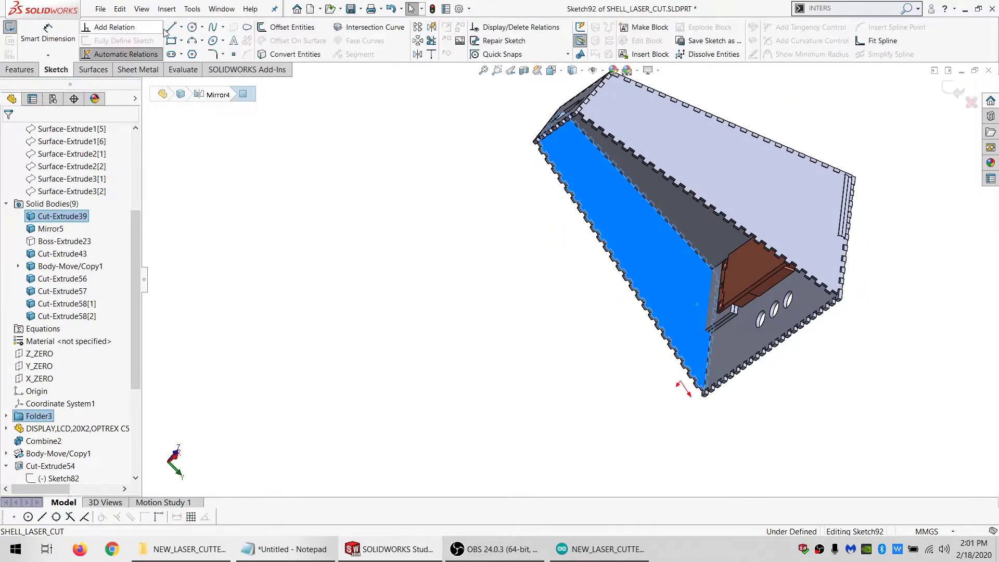
{"action": "left_click", "coordinate": [192, 27]}
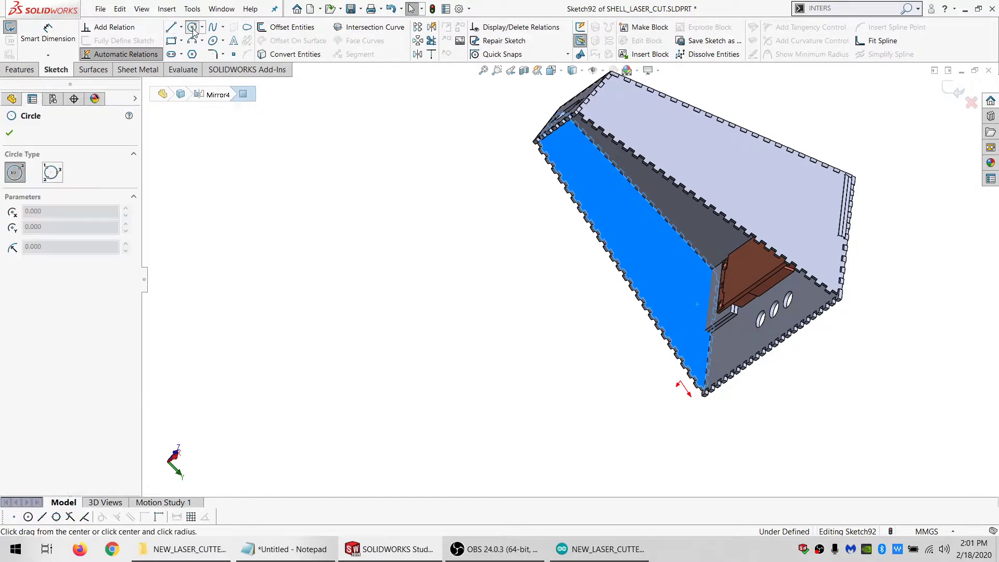
{"action": "left_click", "coordinate": [694, 385]}
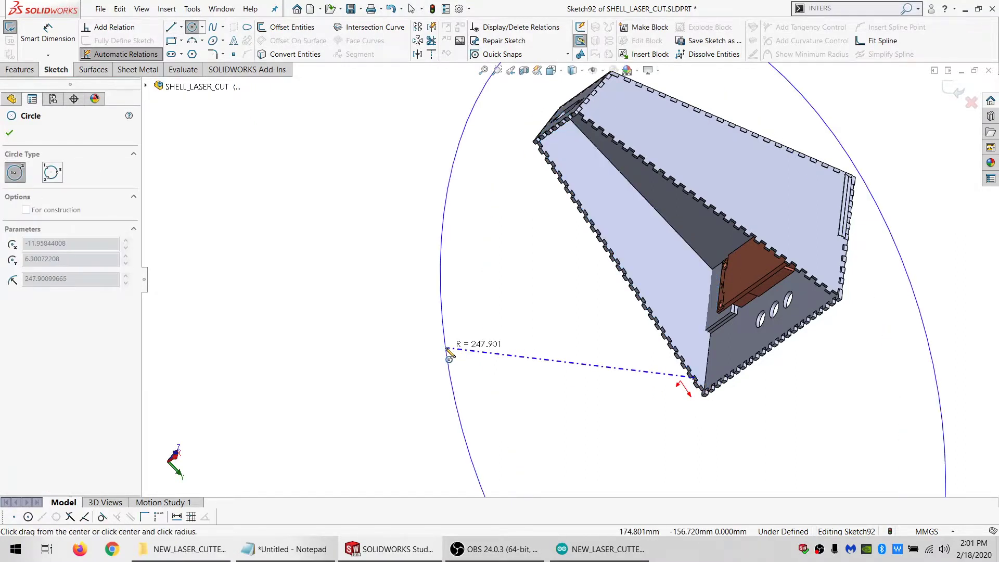
{"action": "left_click", "coordinate": [471, 343]}
Dimension the circle on side panel Cut-Extrude39 with a diameter of 500 mm
{"action": "left_click", "coordinate": [29, 43]}
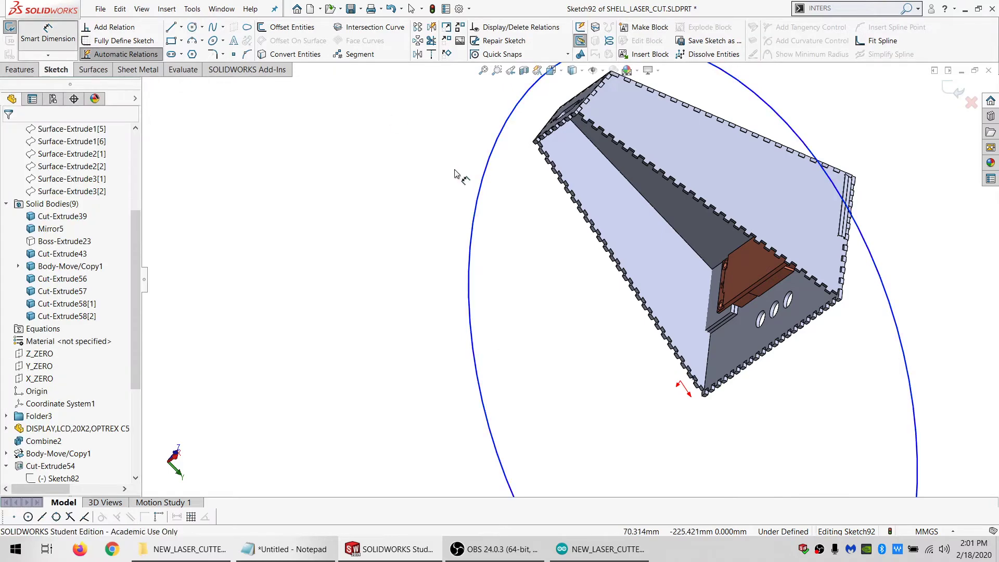
{"action": "left_click", "coordinate": [480, 196]}
{"action": "left_click", "coordinate": [400, 176]}
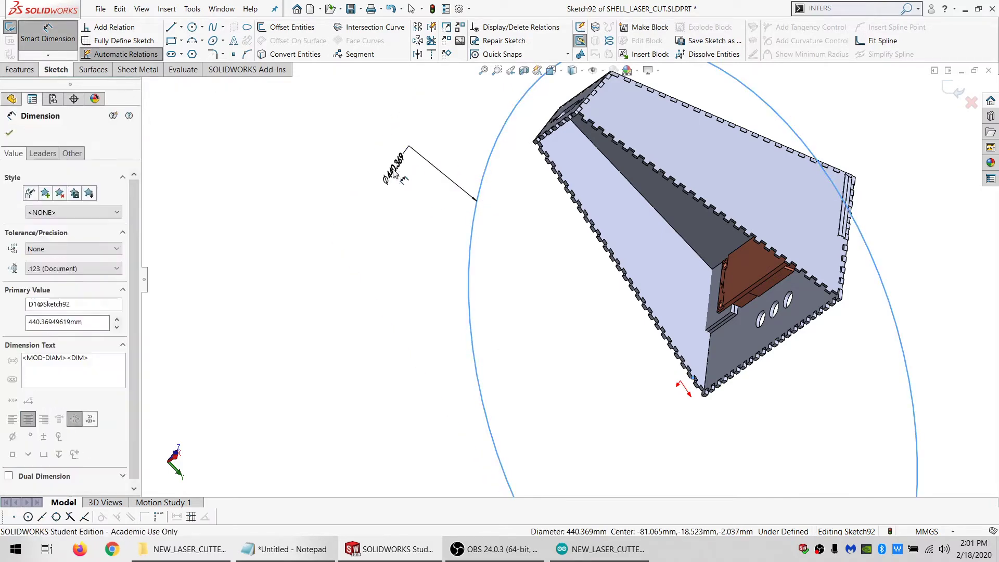
{"action": "type", "text": "500"}
{"action": "key", "text": "Return"}
Extrude-cut the side panel's circle Through All, limiting the feature scope to the plate bodies Cut-Extrude58[1] and Cut-Extrude58[2]
{"action": "left_click", "coordinate": [19, 70]}
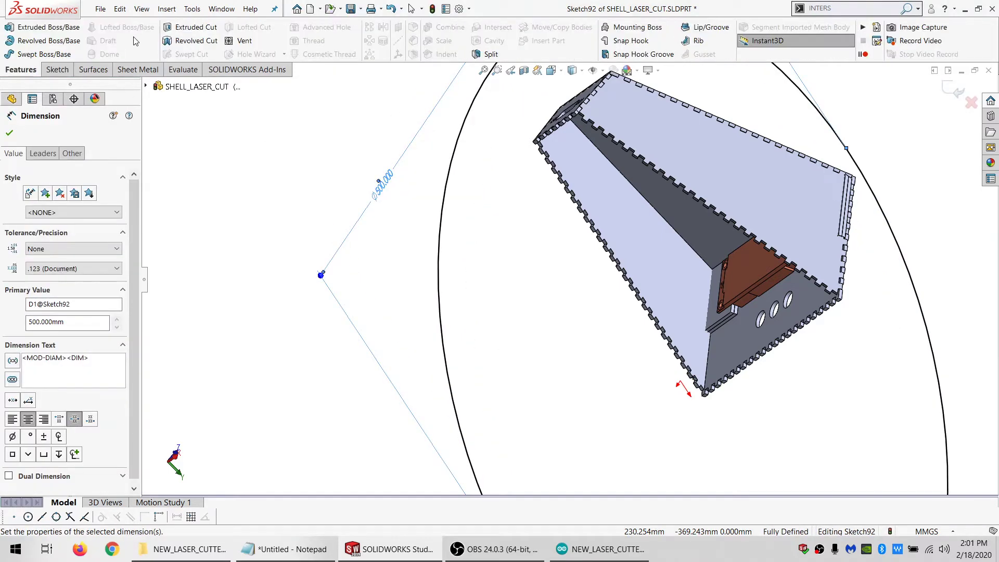
{"action": "left_click", "coordinate": [190, 27]}
{"action": "left_click", "coordinate": [76, 205]}
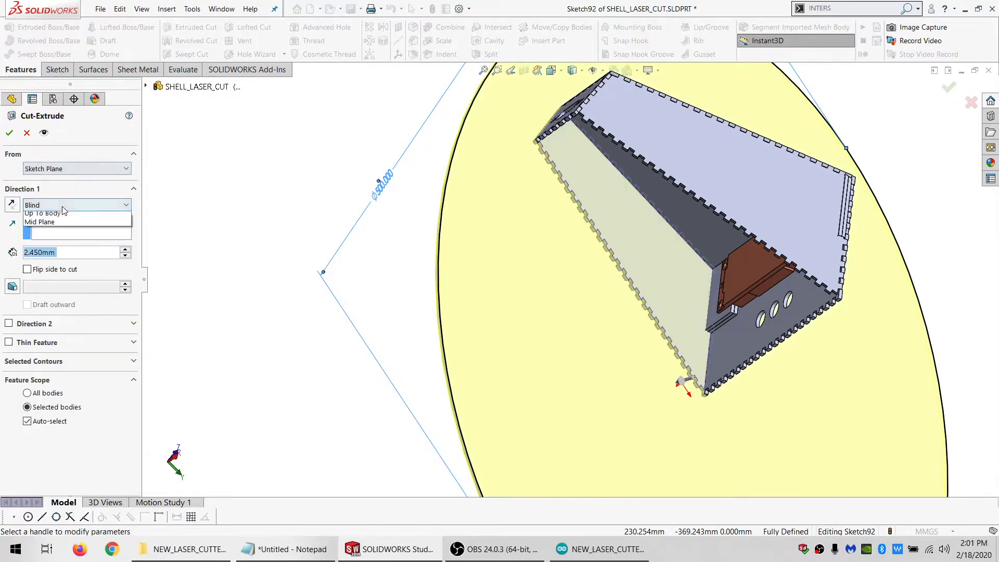
{"action": "left_click", "coordinate": [43, 223]}
{"action": "left_click", "coordinate": [27, 401]}
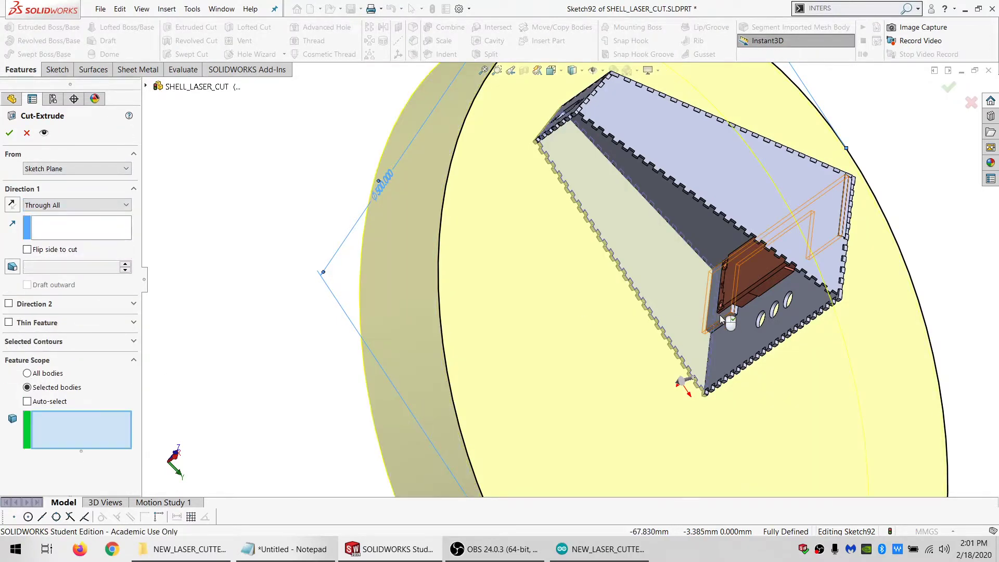
{"action": "scroll", "coordinate": [754, 326], "scroll_direction": "down", "scroll_amount": 5}
{"action": "left_click", "coordinate": [682, 289]}
{"action": "left_click", "coordinate": [682, 290]}
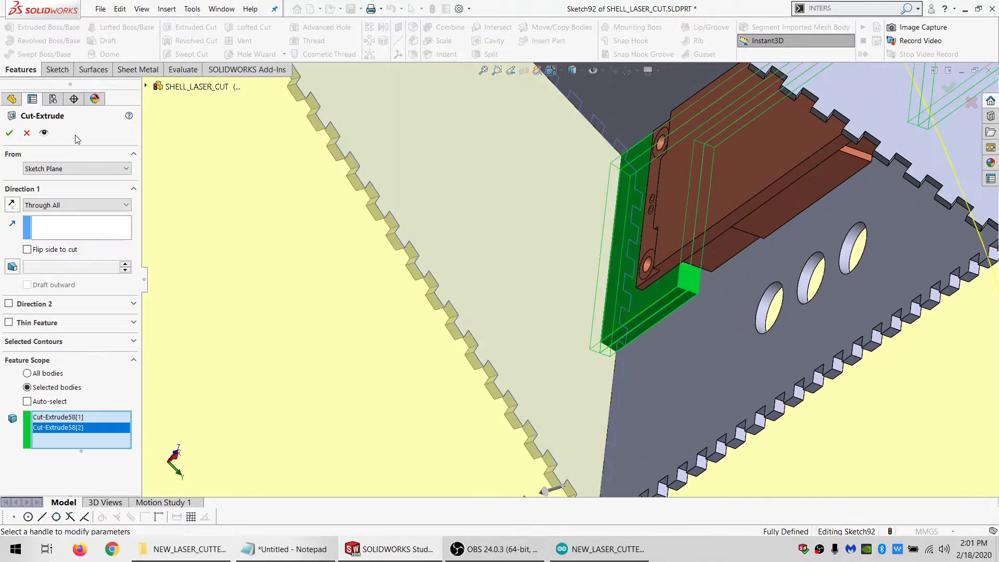
{"action": "left_click", "coordinate": [9, 133]}
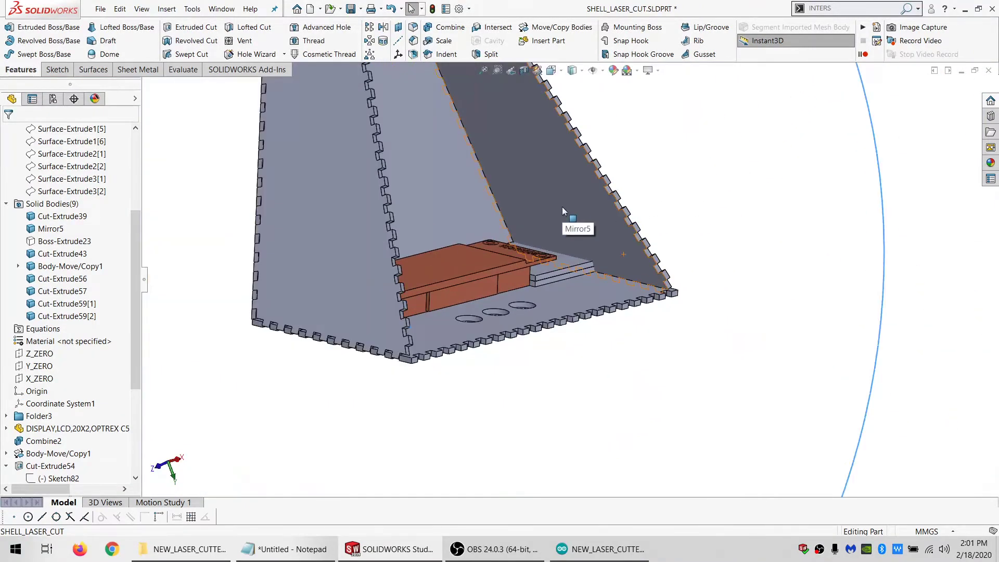
Open a sketch on the inner face of the opposite side panel, Mirror5, and draw a circle about 148 mm in diameter near its lower corner
{"action": "left_click", "coordinate": [562, 207]}
{"action": "left_click", "coordinate": [56, 69]}
{"action": "left_click", "coordinate": [12, 28]}
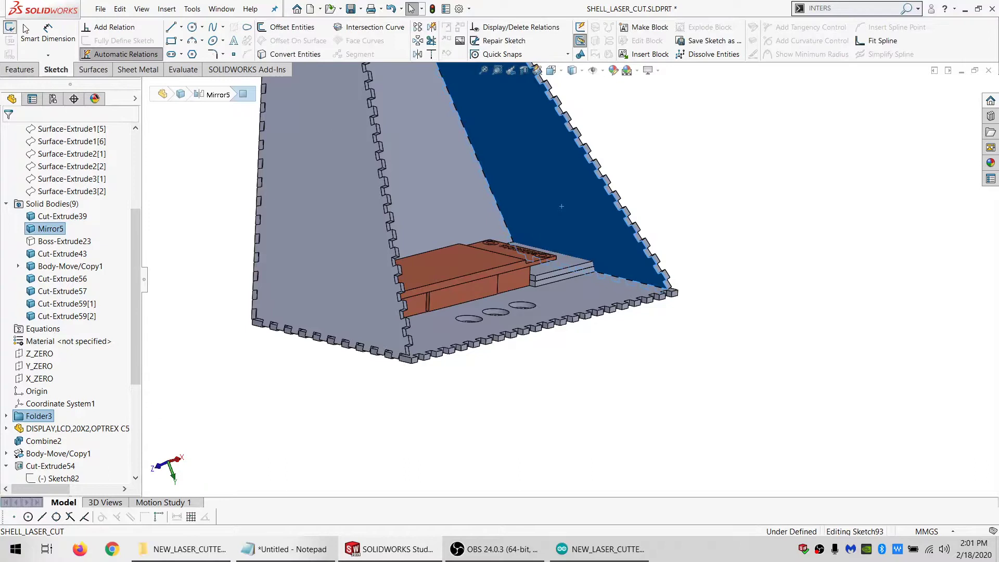
{"action": "left_click", "coordinate": [192, 28]}
{"action": "left_click", "coordinate": [657, 264]}
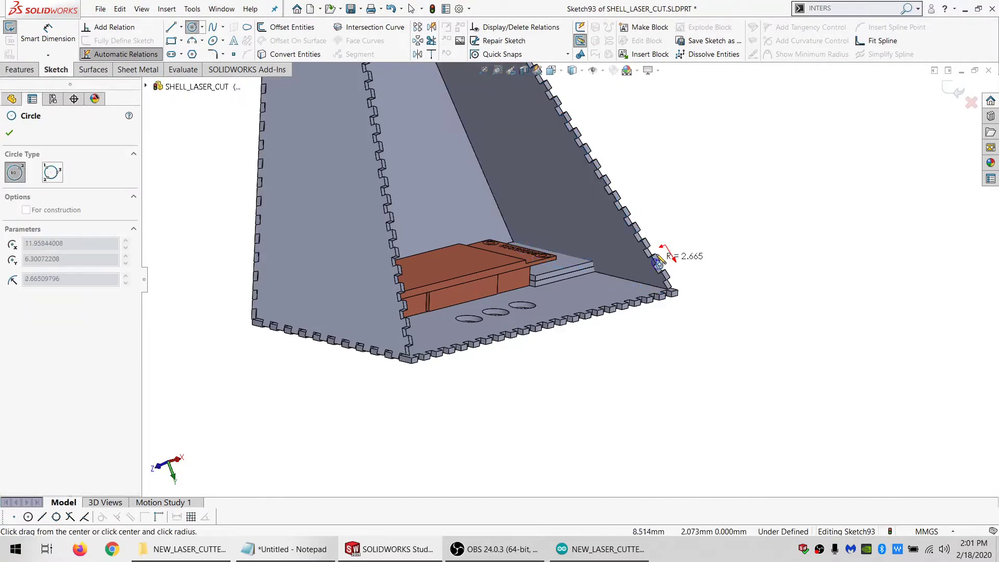
{"action": "left_click", "coordinate": [699, 130]}
Dimension the circle on side panel Mirror5 with a diameter of 500 mm
{"action": "left_click", "coordinate": [69, 32]}
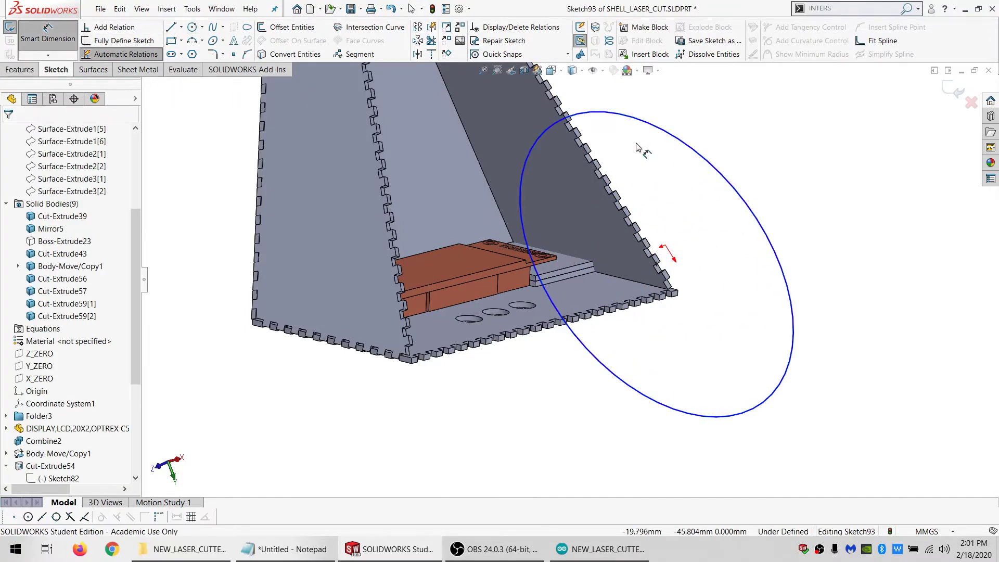
{"action": "left_click", "coordinate": [692, 148]}
{"action": "left_click", "coordinate": [762, 138]}
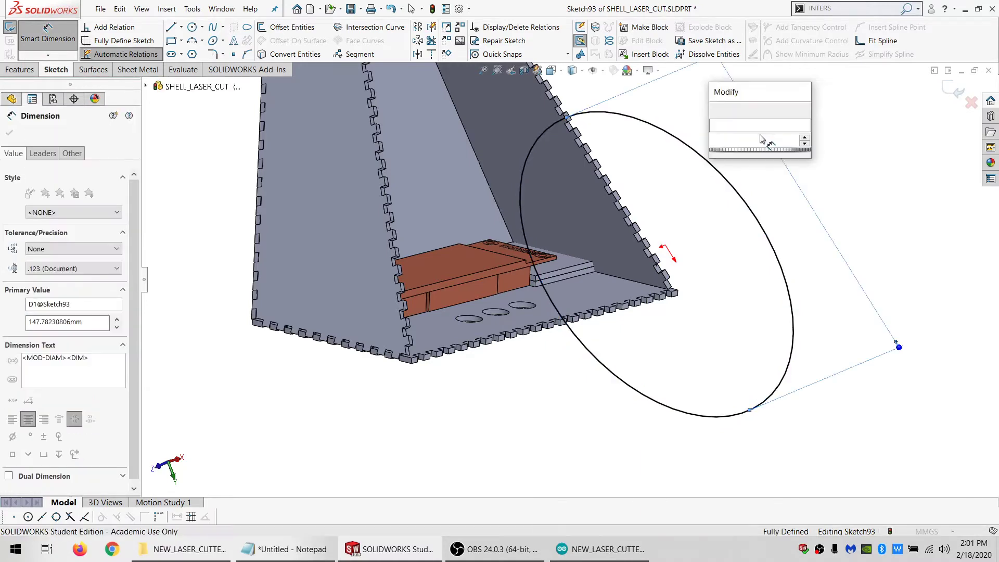
{"action": "key", "text": "Return"}
Extrude-cut the circle on Mirror5 Through All, limiting the feature scope to the plate bodies Cut-Extrude59[1] and Cut-Extrude59[2]
{"action": "left_click", "coordinate": [21, 70]}
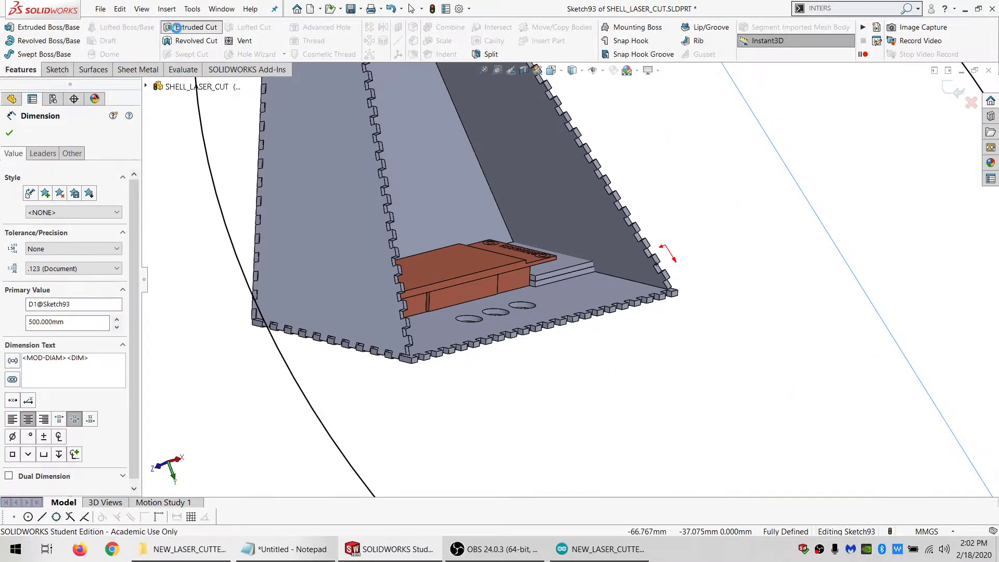
{"action": "left_click", "coordinate": [190, 27]}
{"action": "left_click", "coordinate": [77, 205]}
{"action": "left_click", "coordinate": [52, 224]}
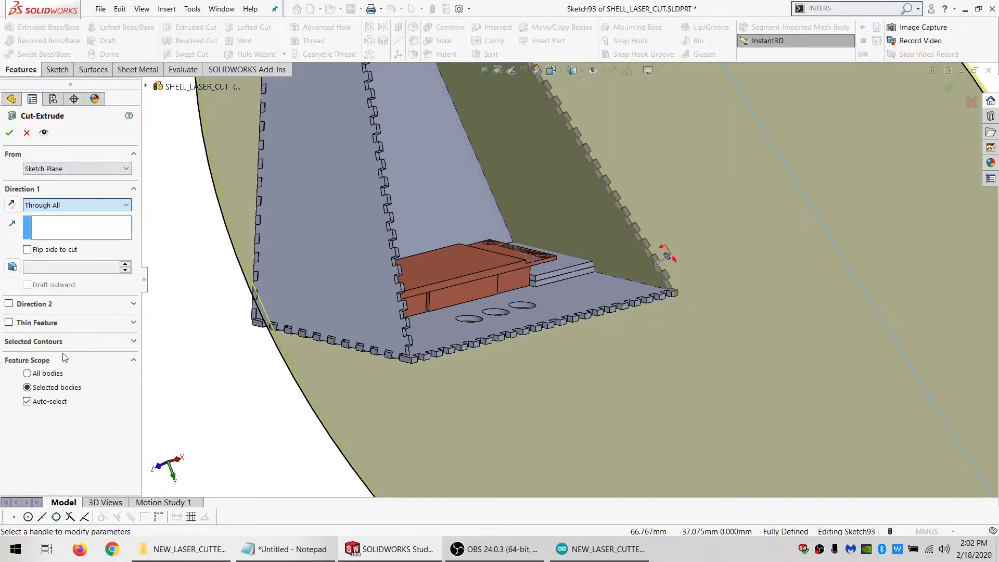
{"action": "left_click", "coordinate": [58, 403]}
{"action": "left_click", "coordinate": [549, 278]}
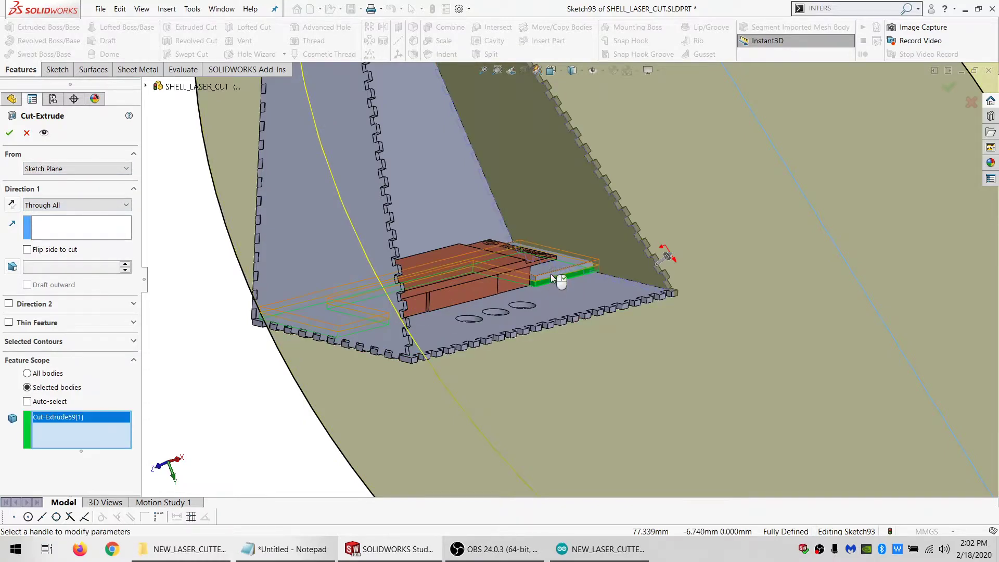
{"action": "left_click", "coordinate": [550, 273]}
{"action": "left_click", "coordinate": [10, 133]}
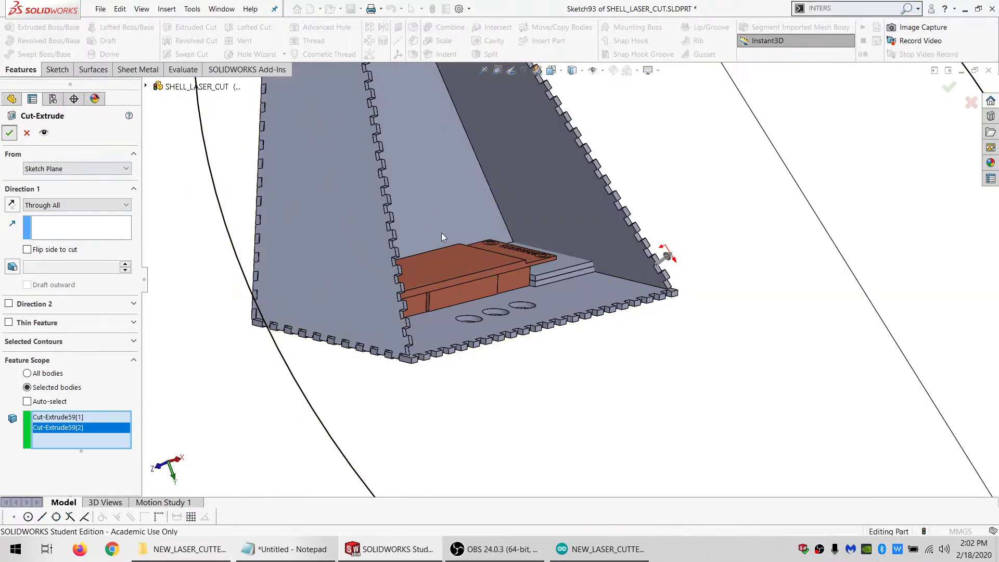
Hide all solid bodies except the two U-shaped plates, Cut-Extrude60[1] and Cut-Extrude60[2]
{"action": "scroll", "coordinate": [508, 349], "scroll_direction": "down", "scroll_amount": 3}
{"action": "scroll", "coordinate": [508, 349], "scroll_direction": "up", "scroll_amount": 5}
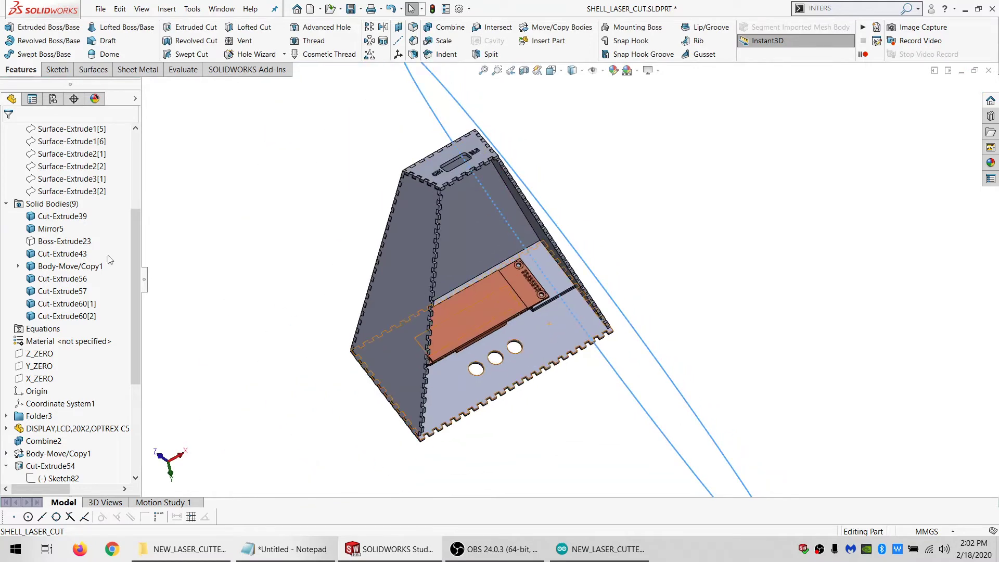
{"action": "left_click", "coordinate": [53, 289]}
{"action": "left_click", "coordinate": [46, 216], "text": "shift"}
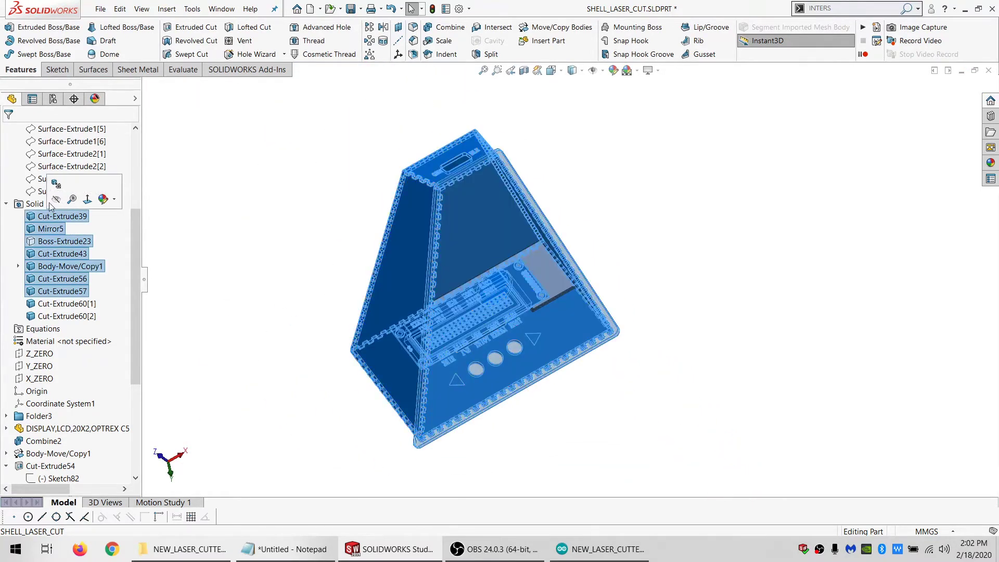
{"action": "left_click", "coordinate": [55, 186]}
{"action": "left_click", "coordinate": [501, 330]}
{"action": "scroll", "coordinate": [484, 313], "scroll_direction": "down", "scroll_amount": 5}
{"action": "middle_click_drag", "start_coordinate": [490, 316], "coordinate": [475, 368]}
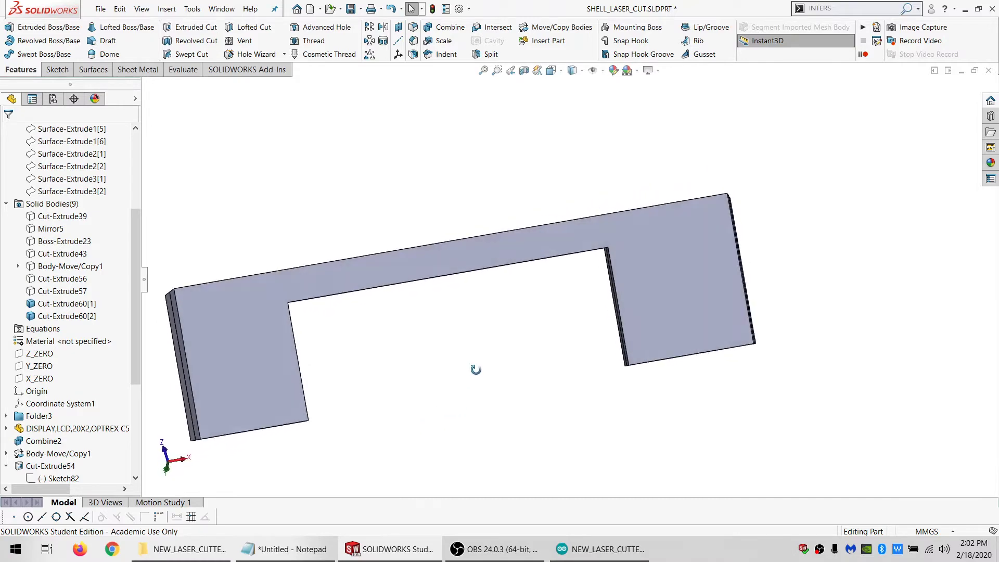
Sketch on the outer face of plate Cut-Extrude60[2], convert its outline, and draw a circle about 295 mm in diameter centred on the inner edge's midpoint
{"action": "left_click", "coordinate": [240, 341]}
{"action": "left_click", "coordinate": [57, 70]}
{"action": "left_click", "coordinate": [11, 29]}
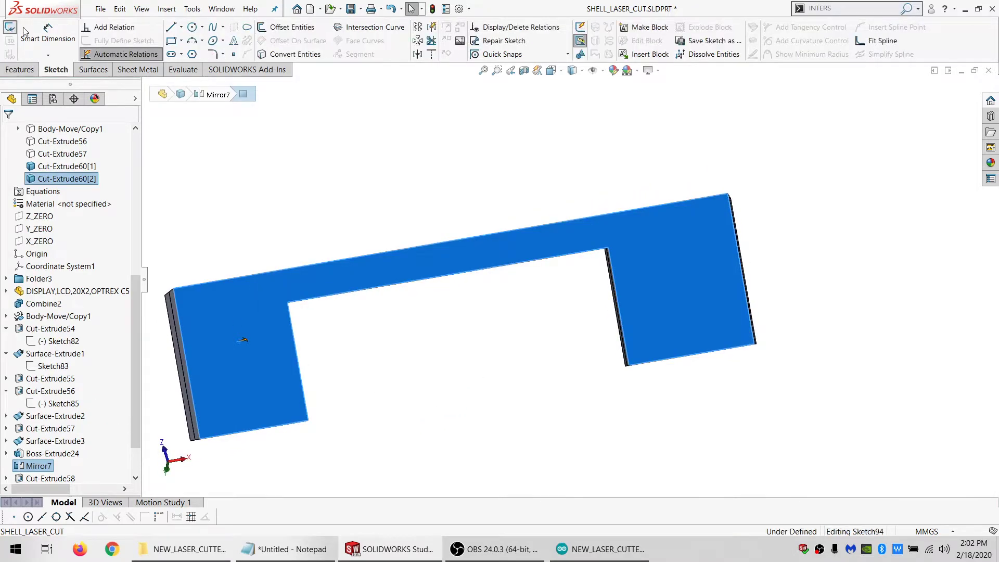
{"action": "left_click", "coordinate": [294, 53]}
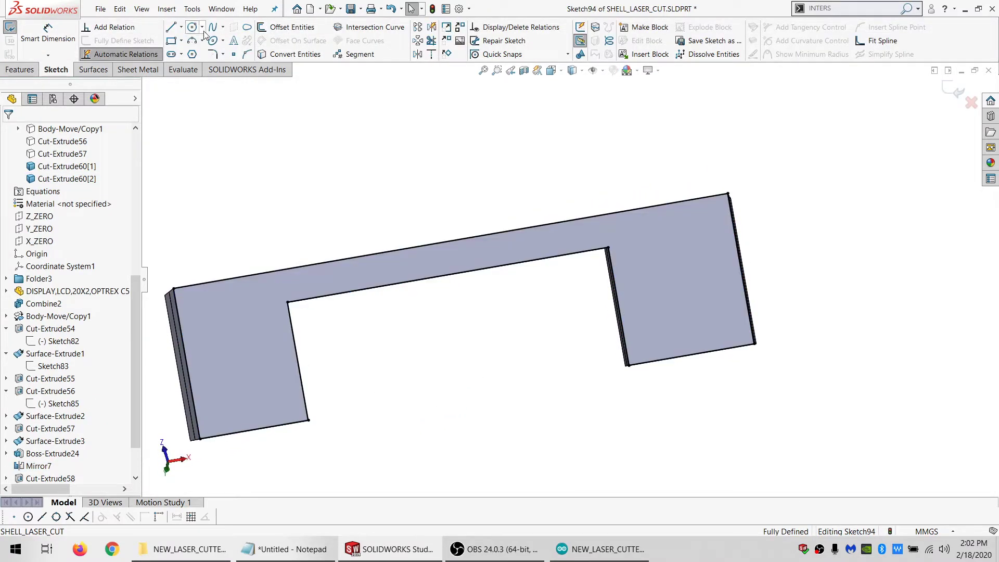
{"action": "left_click", "coordinate": [448, 275]}
{"action": "scroll", "coordinate": [593, 270], "scroll_direction": "up", "scroll_amount": 4}
{"action": "left_click", "coordinate": [749, 227]}
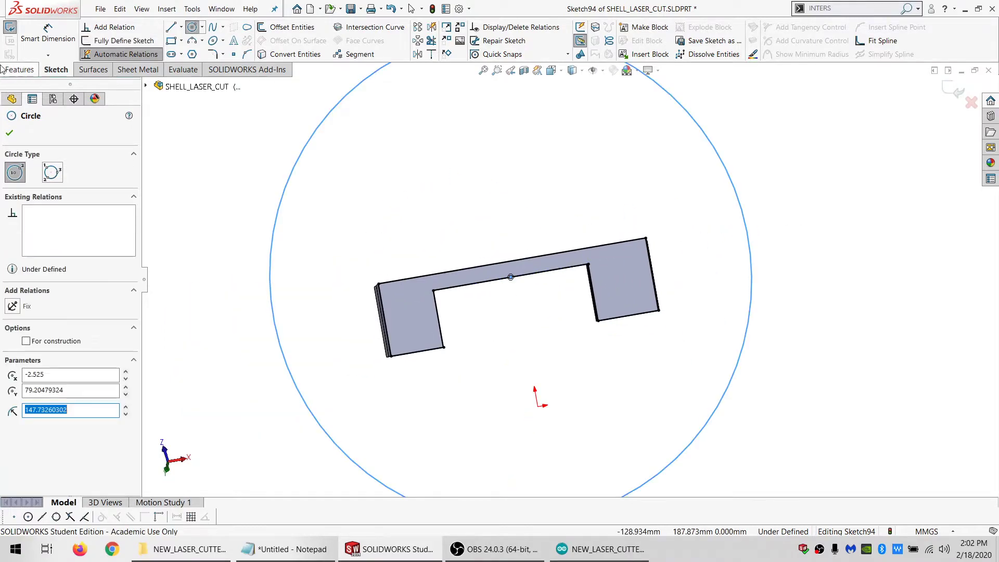
Dimension the circle around the U-shaped outline with a diameter of 500 mm
{"action": "left_click", "coordinate": [51, 42]}
{"action": "left_click", "coordinate": [314, 147]}
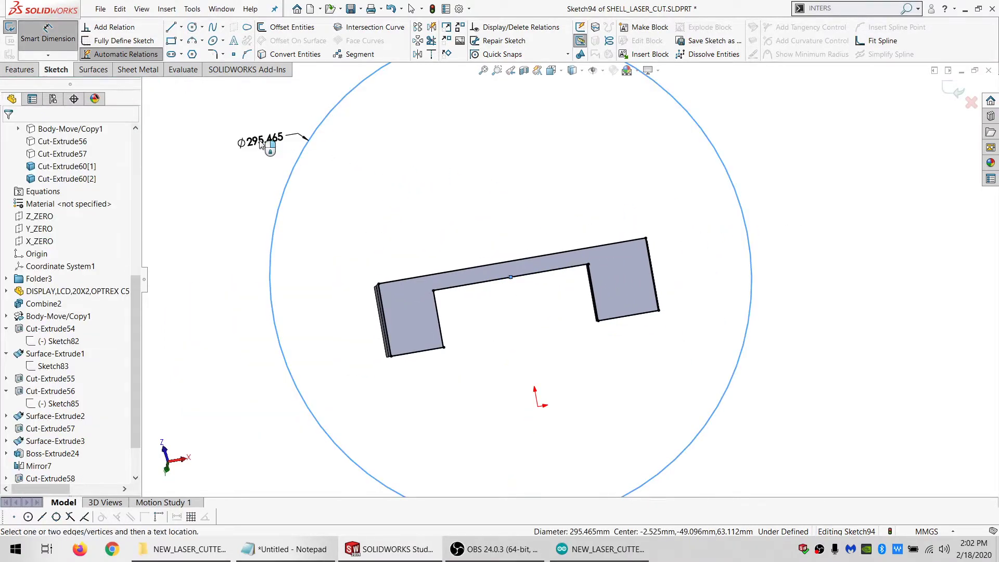
{"action": "left_click", "coordinate": [260, 143]}
{"action": "type", "text": "500"}
{"action": "key", "text": "Return"}
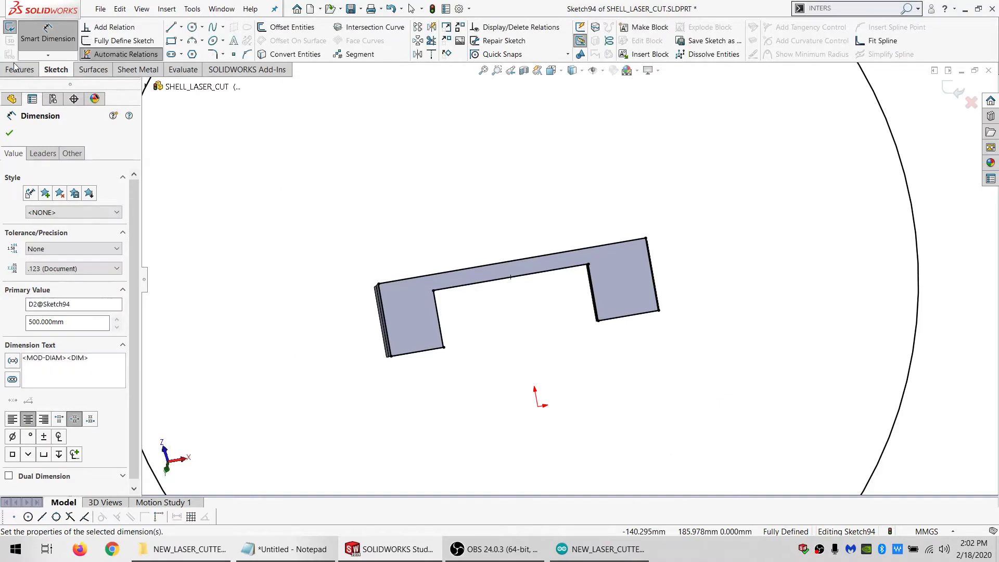
Extrude-cut the region between the circle and the outline Through All, limiting the feature scope to plate body Cut-Extrude60[2]
{"action": "left_click", "coordinate": [21, 69]}
{"action": "left_click", "coordinate": [188, 27]}
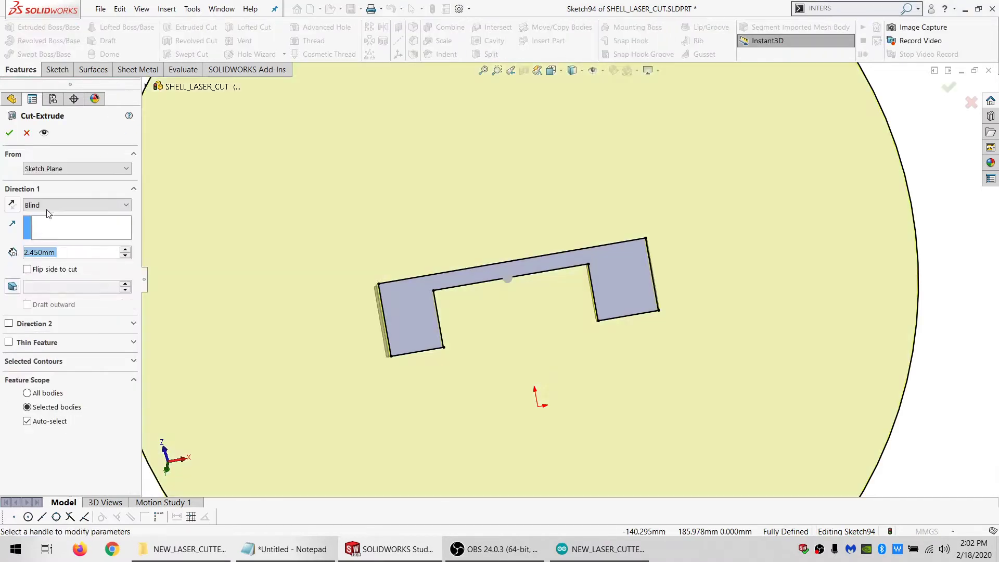
{"action": "left_click", "coordinate": [76, 205]}
{"action": "left_click", "coordinate": [52, 222]}
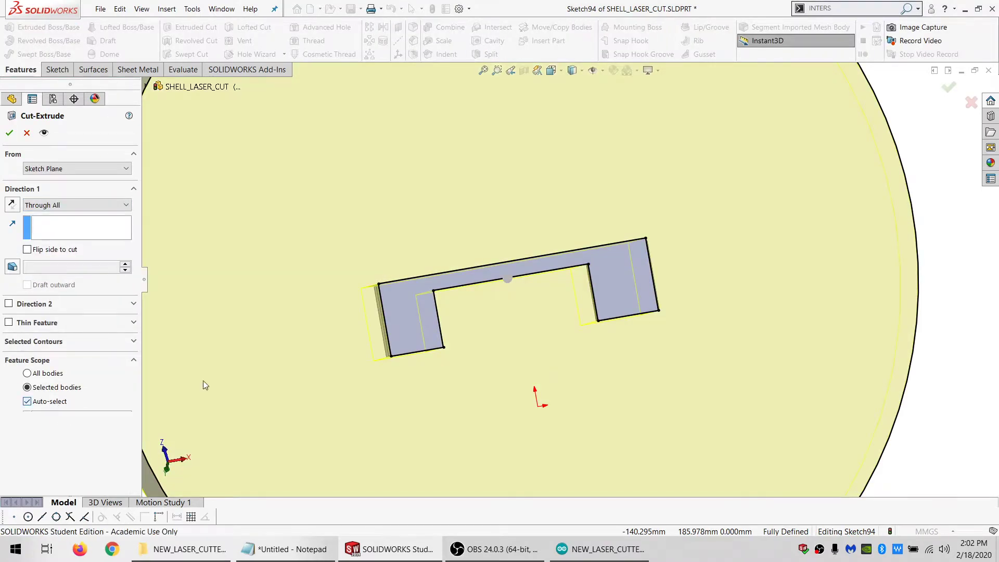
{"action": "left_click", "coordinate": [422, 320]}
{"action": "left_click", "coordinate": [9, 134]}
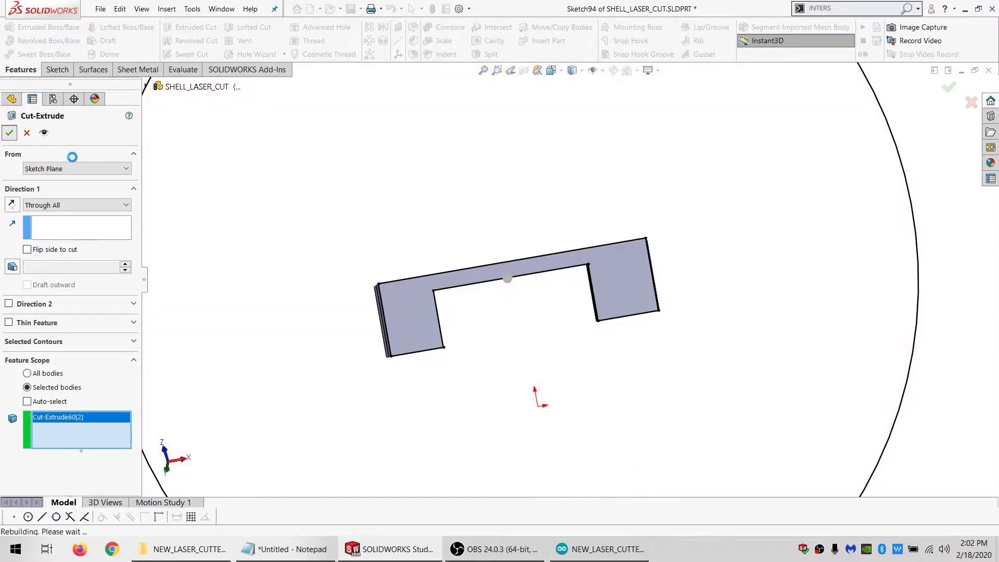
Hide the other plate body, Cut-Extrude60[1]
{"action": "scroll", "coordinate": [396, 312], "scroll_direction": "down", "scroll_amount": 6}
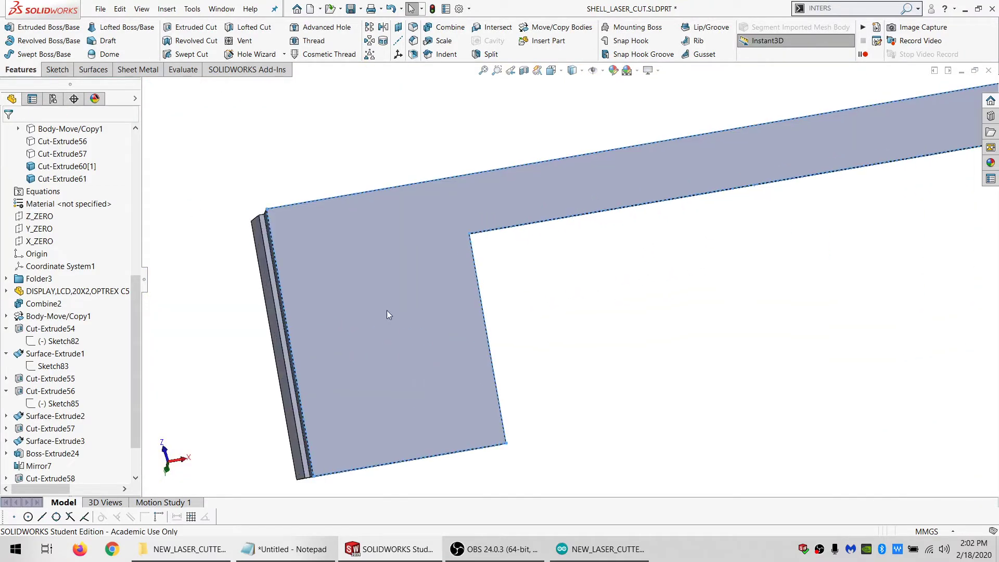
{"action": "middle_click_drag", "start_coordinate": [426, 325], "coordinate": [284, 286]}
{"action": "left_click", "coordinate": [298, 257]}
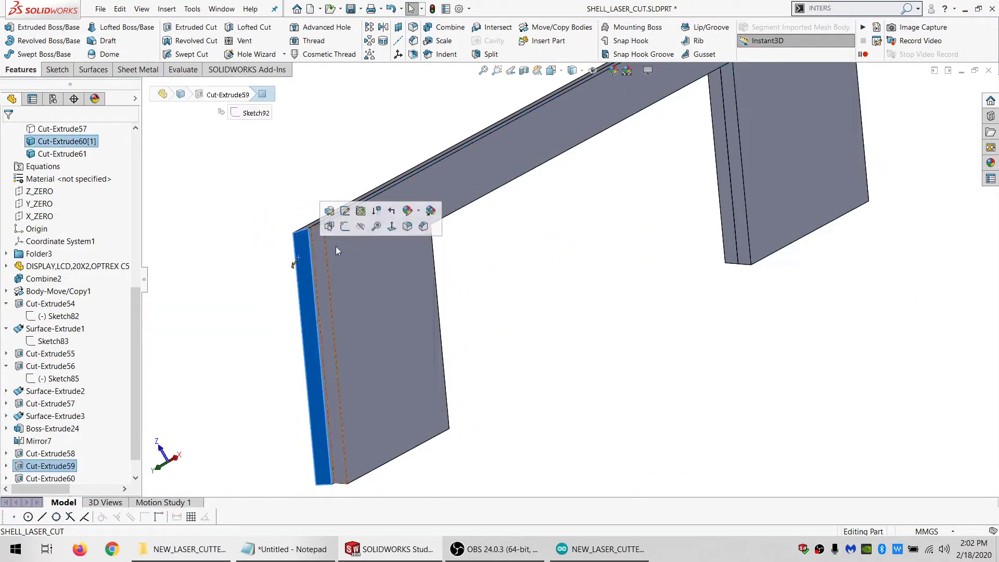
{"action": "middle_click_drag", "start_coordinate": [339, 310], "coordinate": [317, 330]}
Open a sketch on the opposite face of plate Cut-Extrude61 and draw a circle about 266 mm in diameter centred on the inner edge's midpoint
{"action": "left_click", "coordinate": [313, 321]}
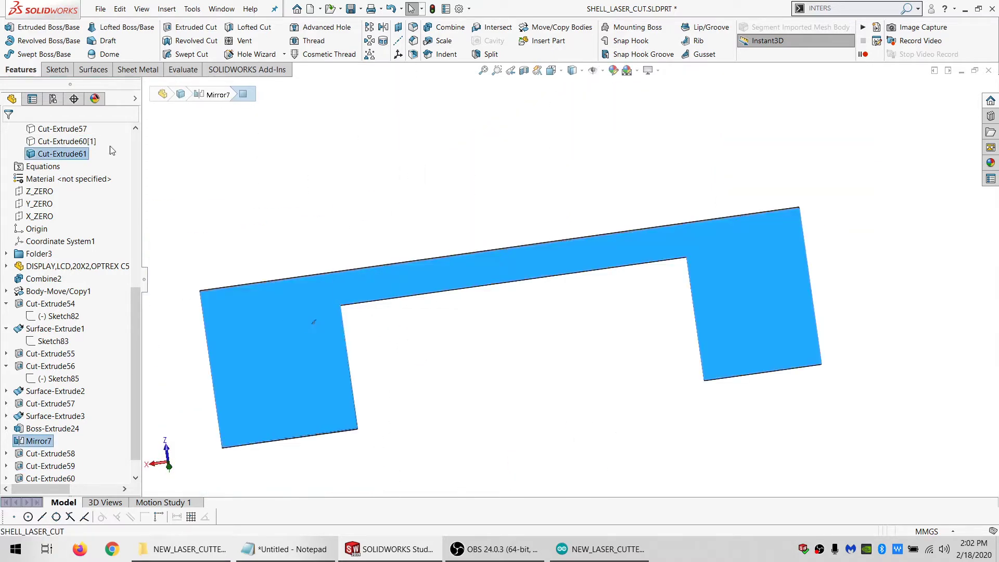
{"action": "left_click", "coordinate": [56, 69]}
{"action": "left_click", "coordinate": [13, 29]}
{"action": "left_click", "coordinate": [193, 27]}
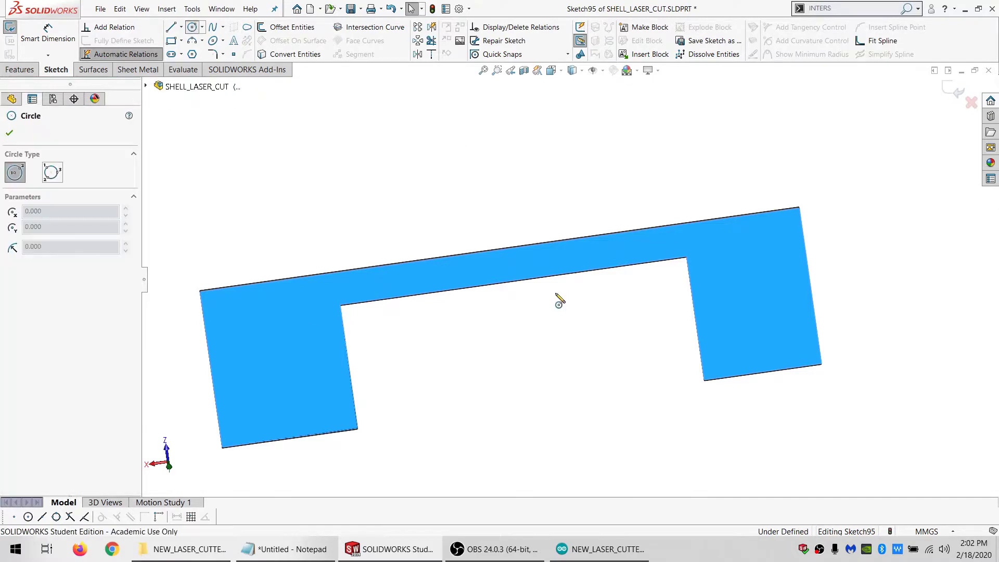
{"action": "left_click", "coordinate": [512, 280]}
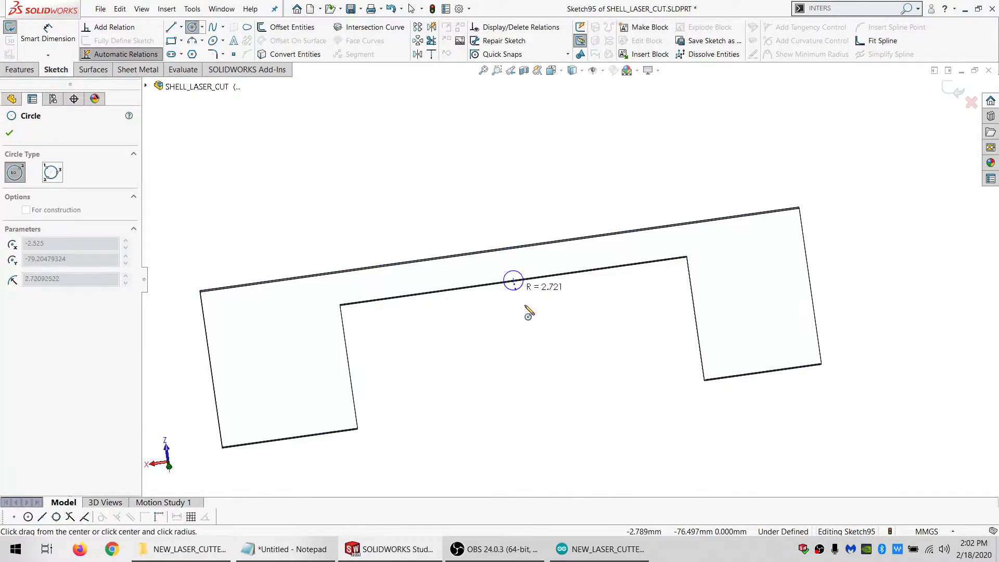
{"action": "scroll", "coordinate": [529, 309], "scroll_direction": "up", "scroll_amount": 6}
{"action": "left_click", "coordinate": [710, 245]}
Set the circle's diameter to 500 mm and convert the plate face's outline into the sketch
{"action": "left_click", "coordinate": [53, 41]}
{"action": "left_click", "coordinate": [661, 157]}
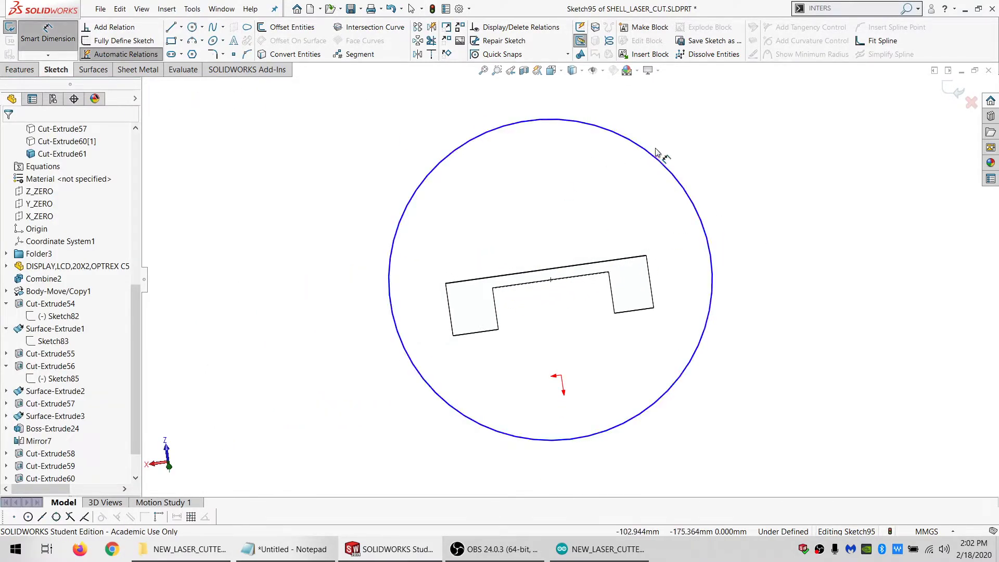
{"action": "left_click", "coordinate": [772, 164]}
{"action": "type", "text": "500"}
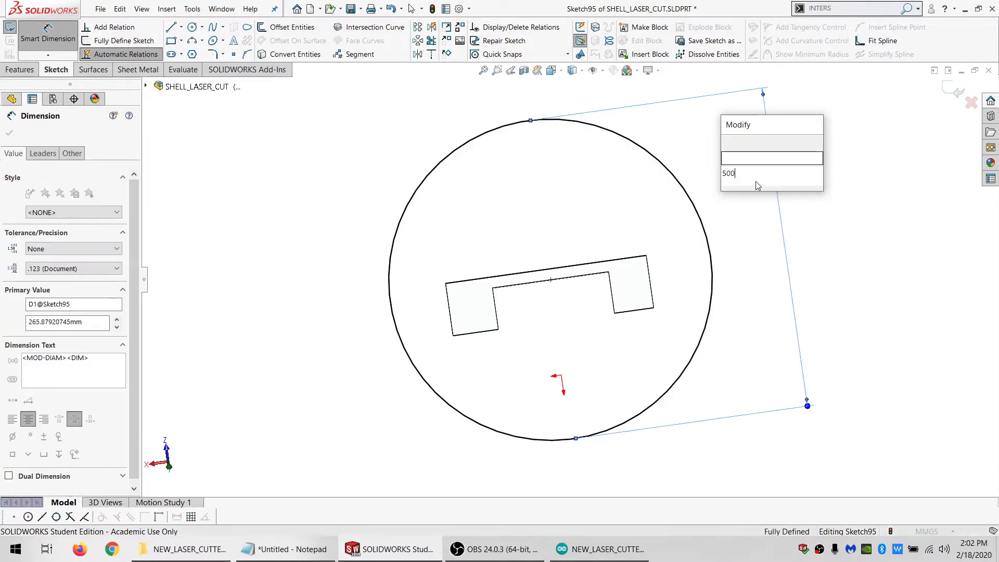
{"action": "key", "text": "Return"}
{"action": "key", "text": "Escape"}
{"action": "left_click", "coordinate": [283, 55]}
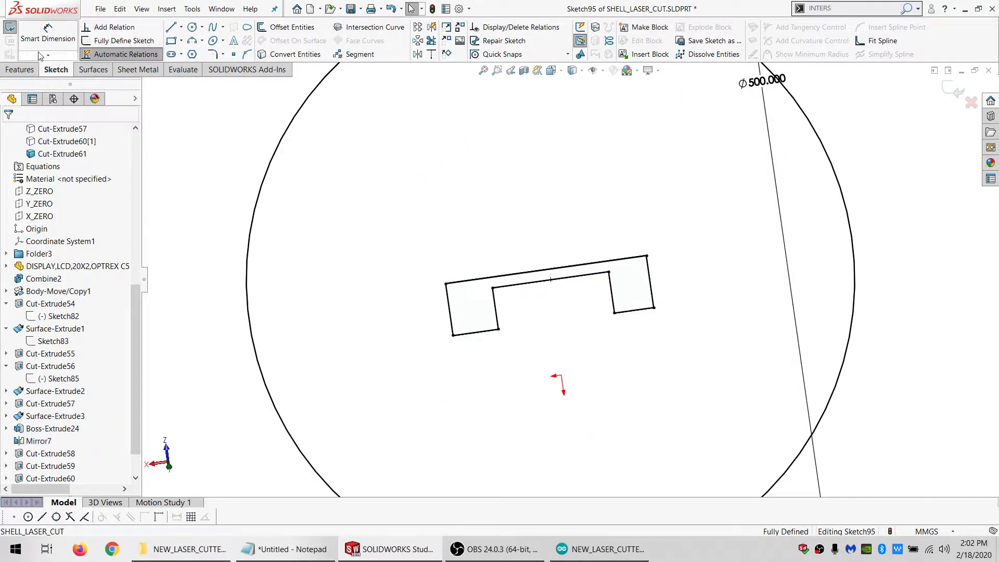
Extrude-cut the region outside the converted outline Through All, limiting the feature scope to plate body Cut-Extrude61
{"action": "left_click", "coordinate": [21, 69]}
{"action": "left_click", "coordinate": [190, 27]}
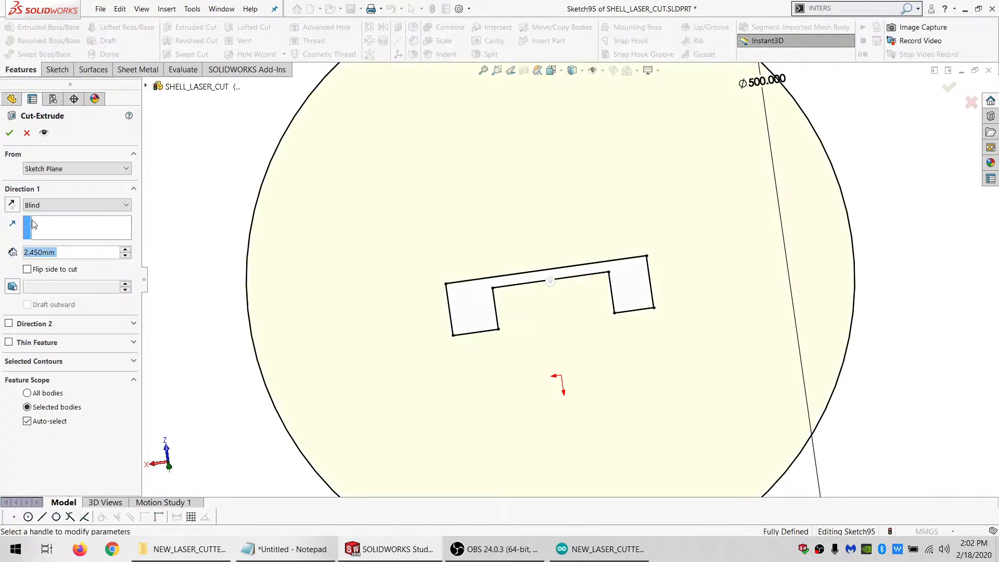
{"action": "left_click", "coordinate": [47, 205]}
{"action": "left_click", "coordinate": [42, 225]}
{"action": "left_click", "coordinate": [27, 401]}
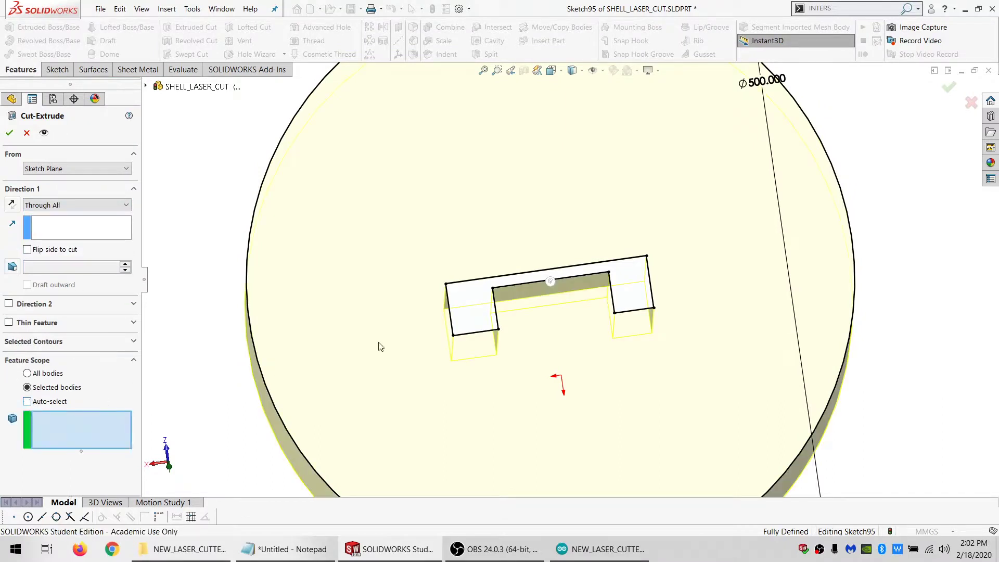
{"action": "left_click", "coordinate": [480, 305]}
{"action": "left_click", "coordinate": [7, 133]}
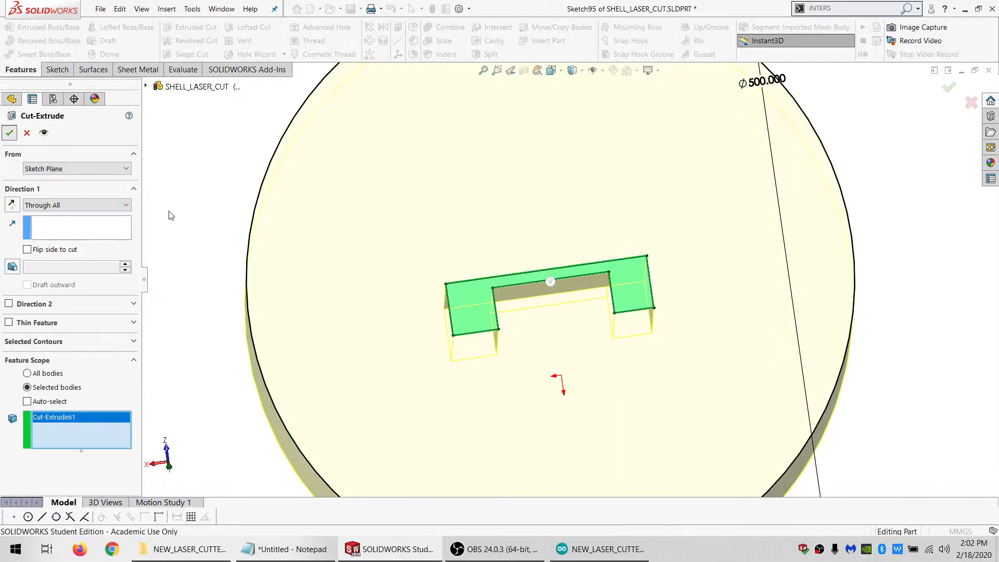
{"action": "mouse_move", "coordinate": [488, 313]}
{"action": "middle_mouse_down"}
{"action": "mouse_move", "coordinate": [334, 357]}
{"action": "mouse_move", "coordinate": [411, 347]}
{"action": "middle_mouse_up"}
{"action": "scroll", "coordinate": [504, 290], "scroll_direction": "down", "scroll_amount": 6}
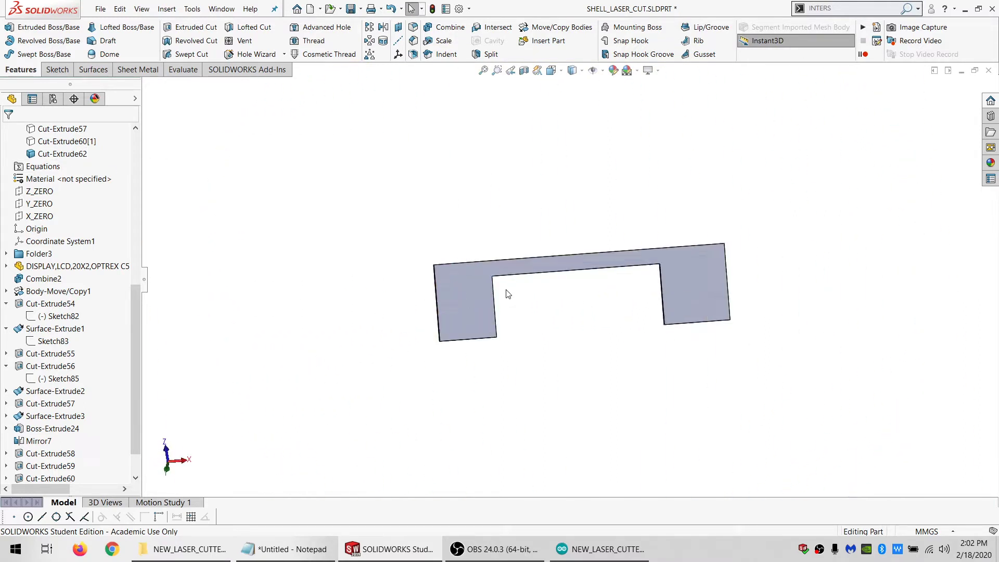
{"action": "scroll", "coordinate": [550, 283], "scroll_direction": "up", "scroll_amount": 6}
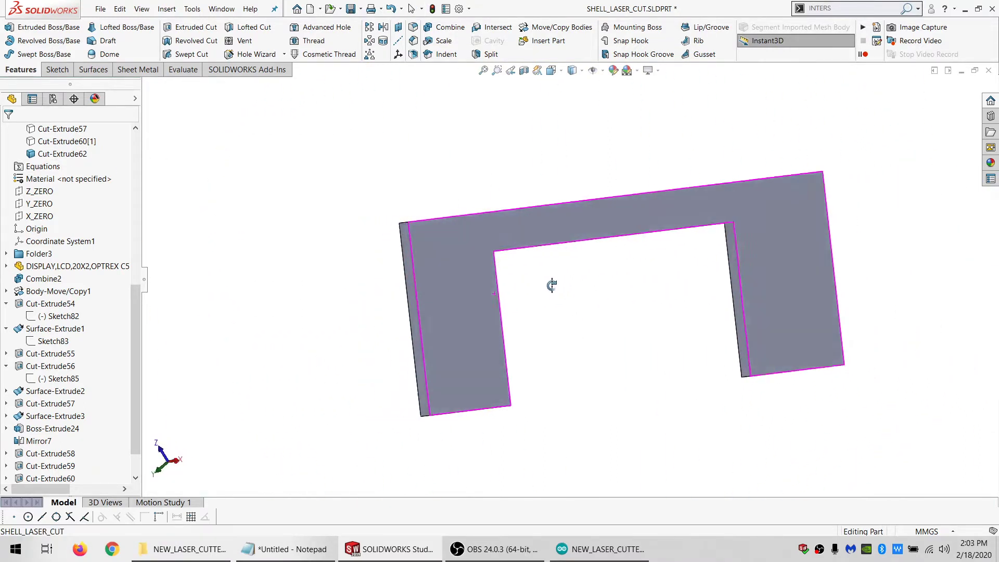
{"action": "middle_click_drag", "start_coordinate": [520, 282], "coordinate": [529, 301]}
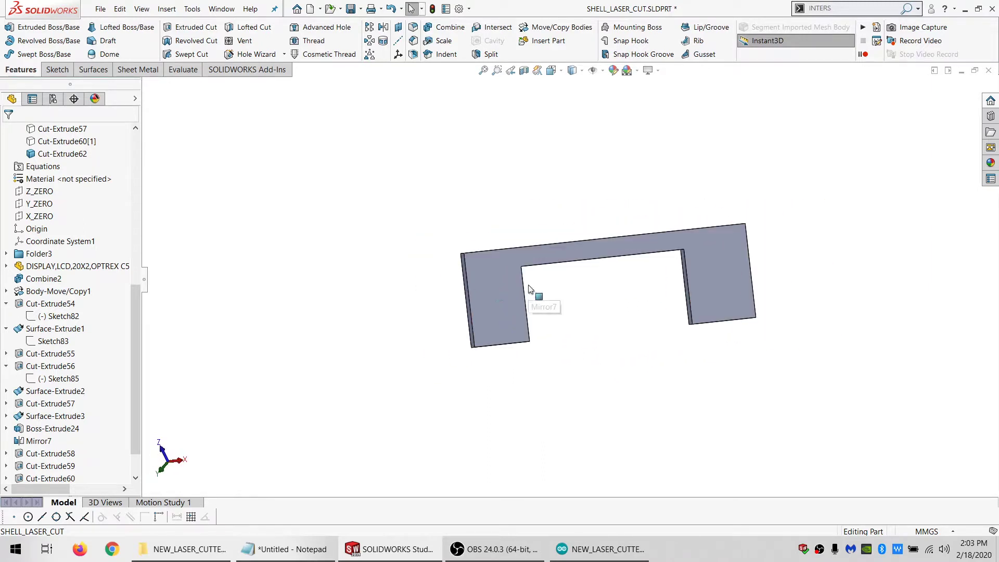
{"action": "left_click", "coordinate": [59, 146]}
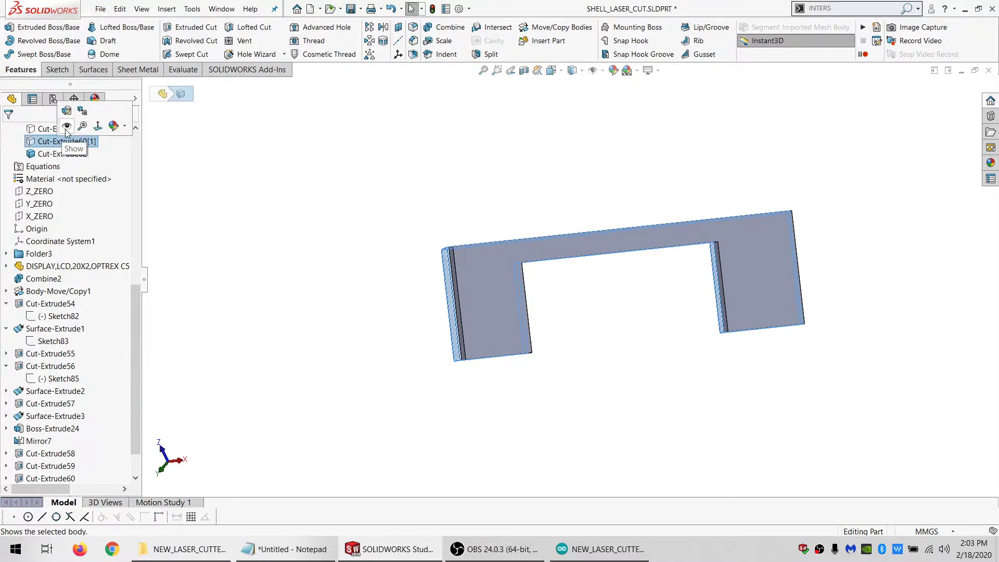
Open a sketch on the plate's face and draw a rectangle about 23 mm wide and 31 mm high inside its left leg
{"action": "left_click", "coordinate": [510, 314]}
{"action": "middle_click_drag", "start_coordinate": [510, 314], "coordinate": [466, 306]}
{"action": "scroll", "coordinate": [603, 317], "scroll_direction": "down", "scroll_amount": 2}
{"action": "left_click", "coordinate": [57, 70]}
{"action": "left_click", "coordinate": [10, 27]}
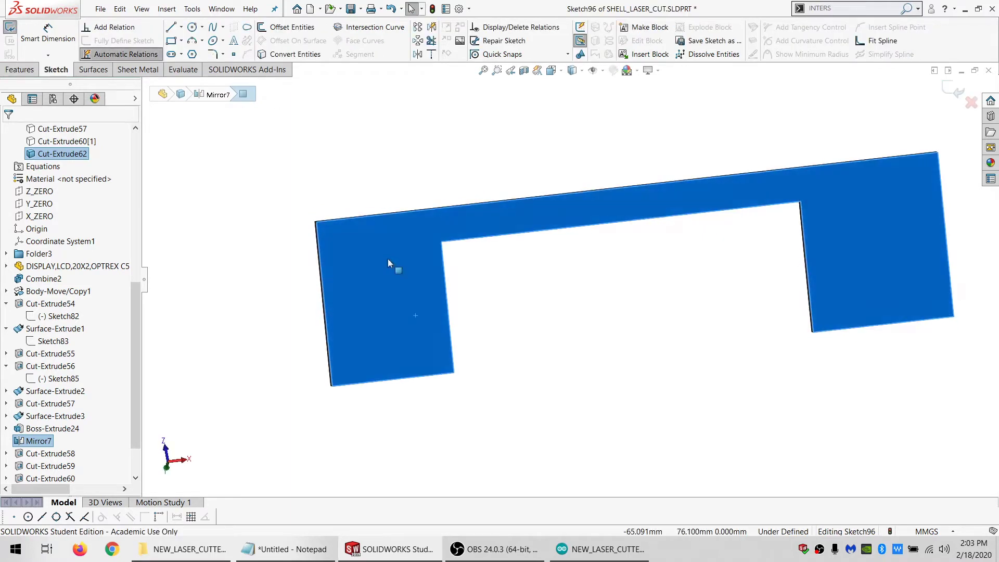
{"action": "left_click", "coordinate": [171, 41]}
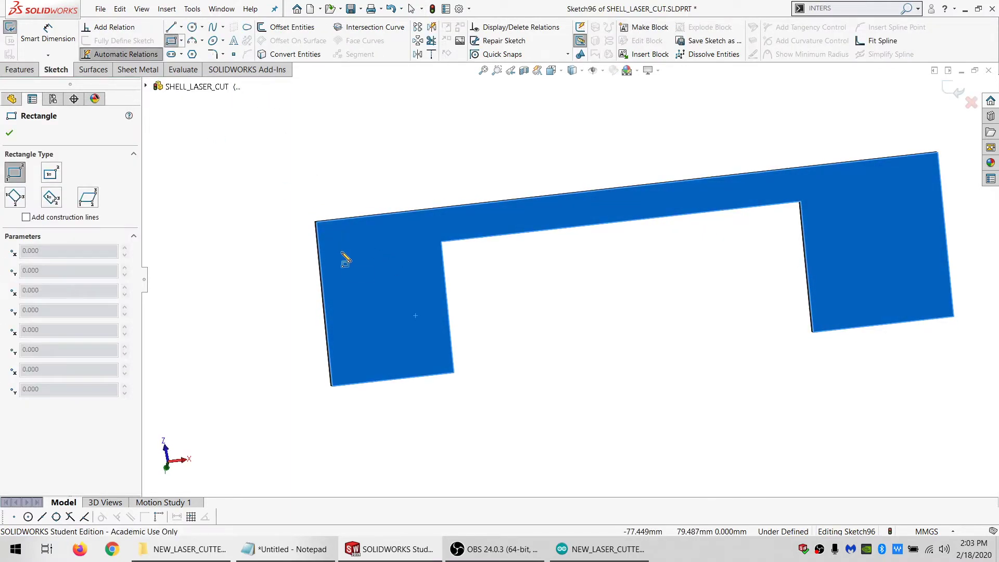
{"action": "left_click_drag", "start_coordinate": [336, 246], "coordinate": [433, 353]}
{"action": "key", "text": "Escape"}
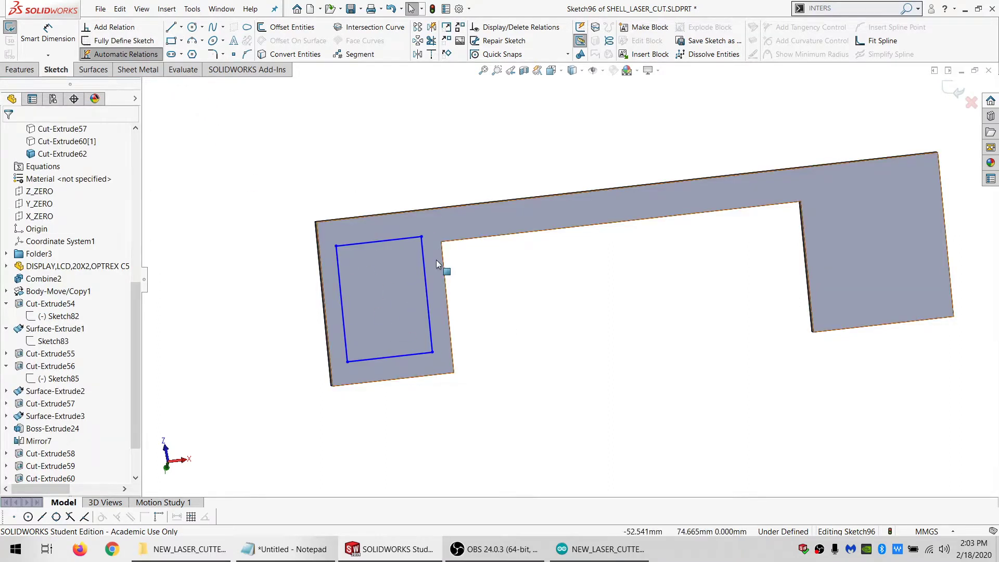
Add the centred sketch text "INSIDE" along the rectangle's lower line
{"action": "mouse_move", "coordinate": [436, 260]}
{"action": "middle_mouse_down"}
{"action": "mouse_move", "coordinate": [532, 258]}
{"action": "mouse_move", "coordinate": [425, 246]}
{"action": "middle_mouse_up"}
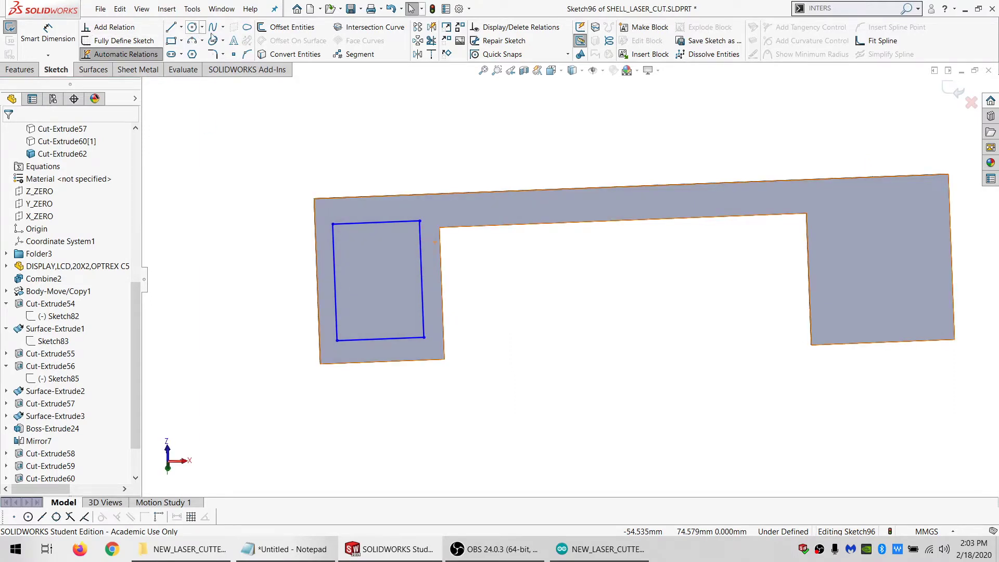
{"action": "left_click", "coordinate": [232, 42]}
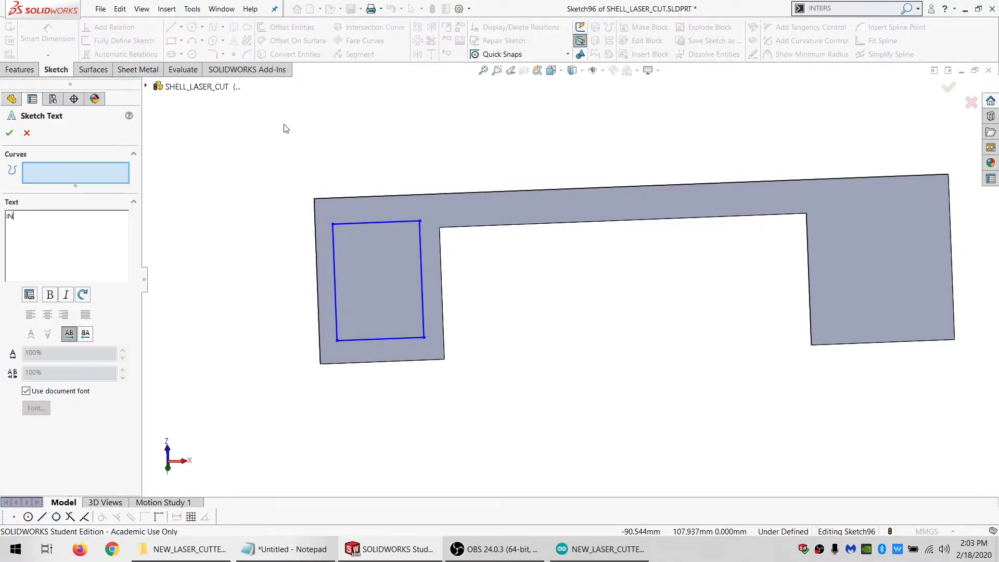
{"action": "left_click", "coordinate": [370, 339]}
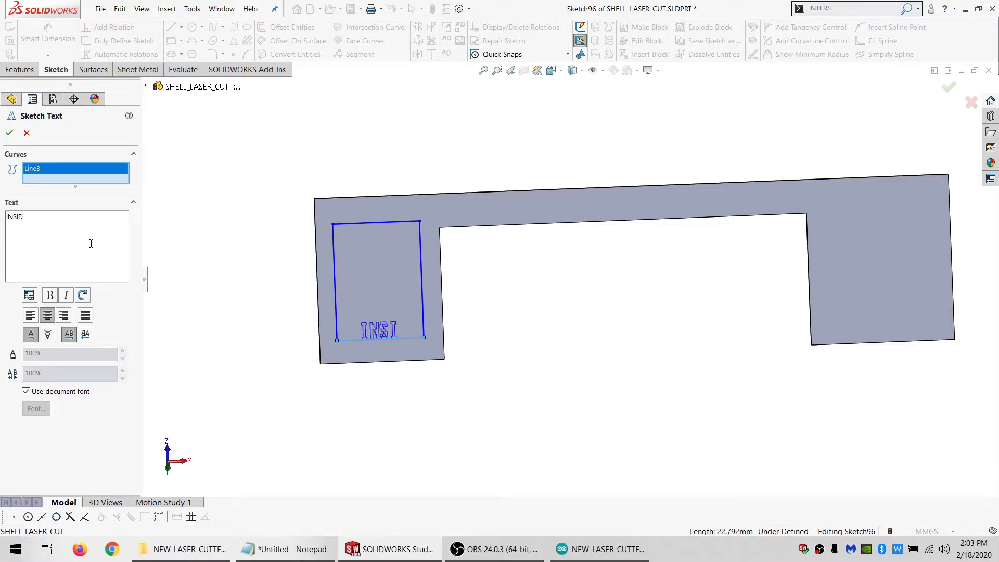
{"action": "left_click", "coordinate": [10, 134]}
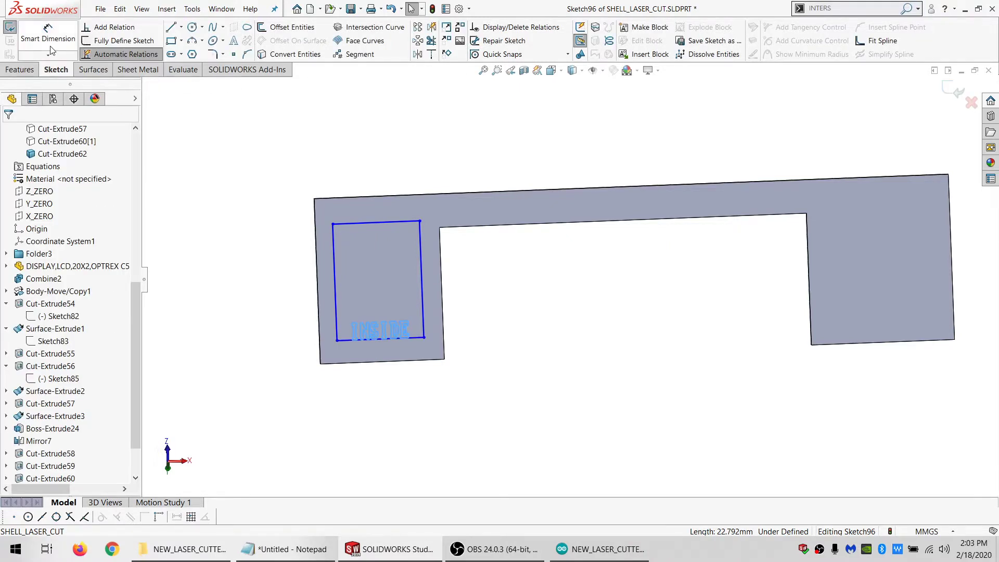
Dimension the rectangle around the text with a height of 4.5 mm
{"action": "left_click", "coordinate": [332, 223]}
{"action": "left_click", "coordinate": [365, 339]}
{"action": "left_click", "coordinate": [216, 279]}
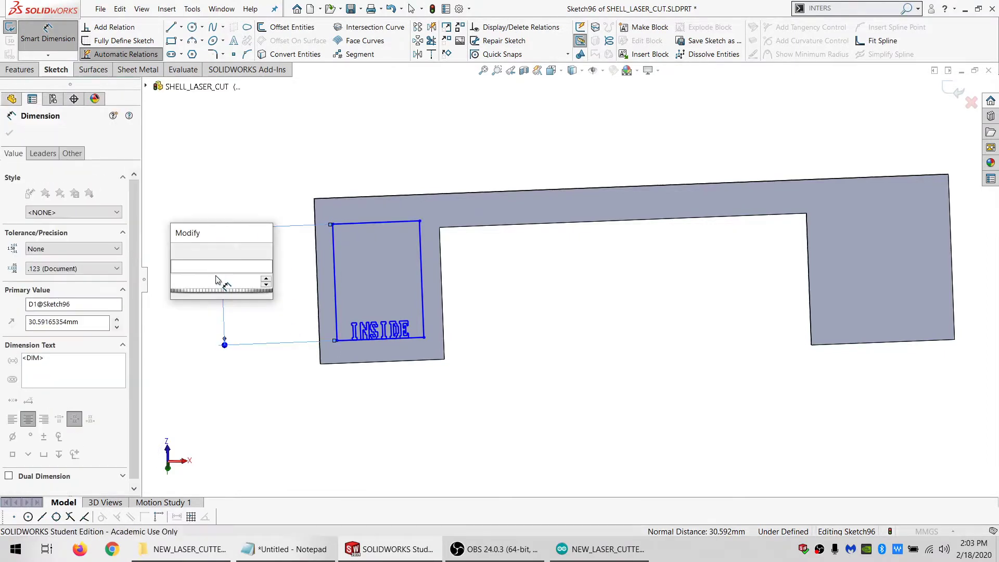
{"action": "type", "text": "4.5"}
{"action": "key", "text": "Return"}
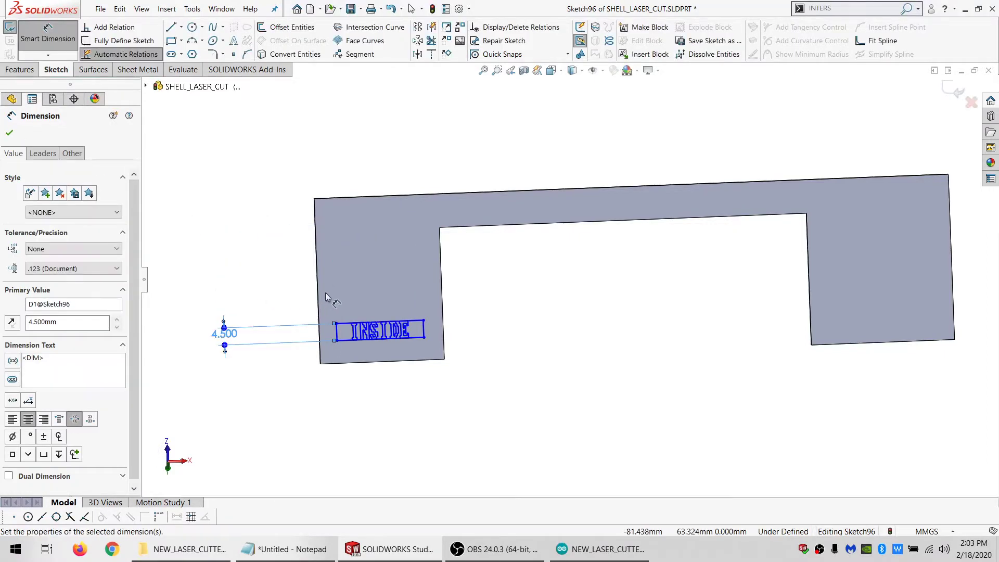
Draw a line about 6 mm long from the text rectangle's lower midpoint to the leg's lower edge, and one about 30.5 mm from its right side's midpoint to the leg's outer edge
{"action": "key", "text": "Escape"}
{"action": "key", "text": "Escape"}
{"action": "left_click", "coordinate": [171, 30]}
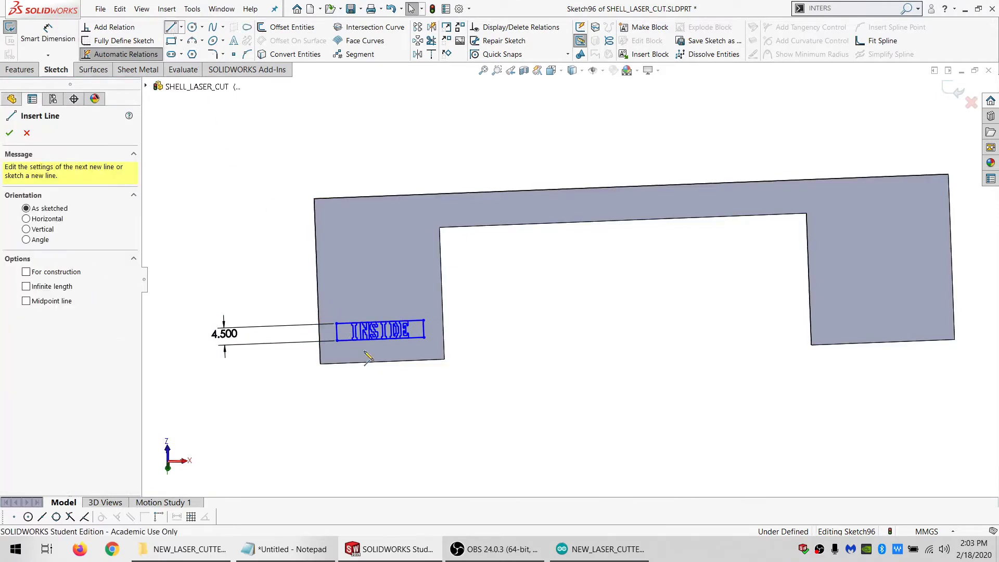
{"action": "left_click_drag", "start_coordinate": [381, 338], "coordinate": [382, 361]}
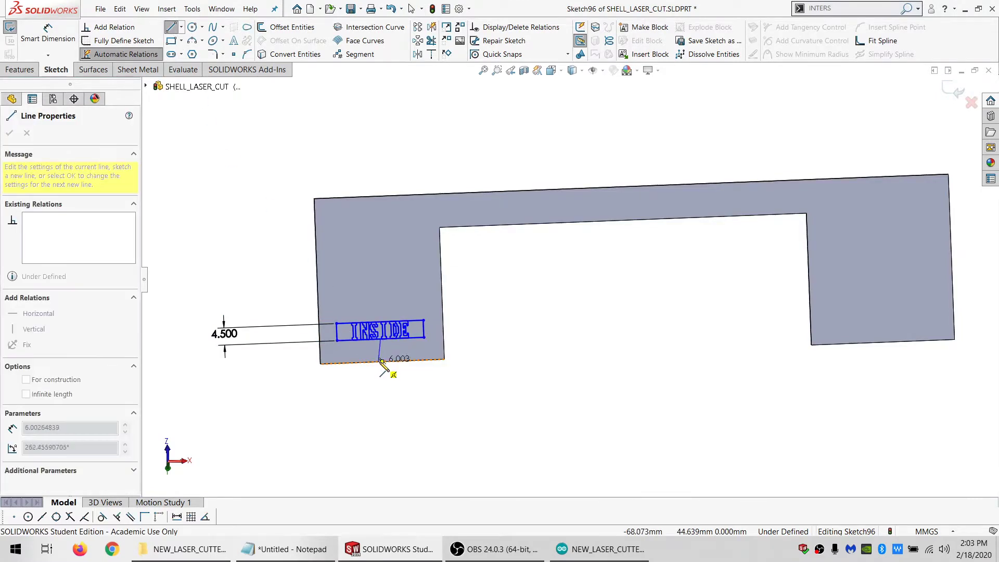
{"action": "left_click", "coordinate": [424, 321]}
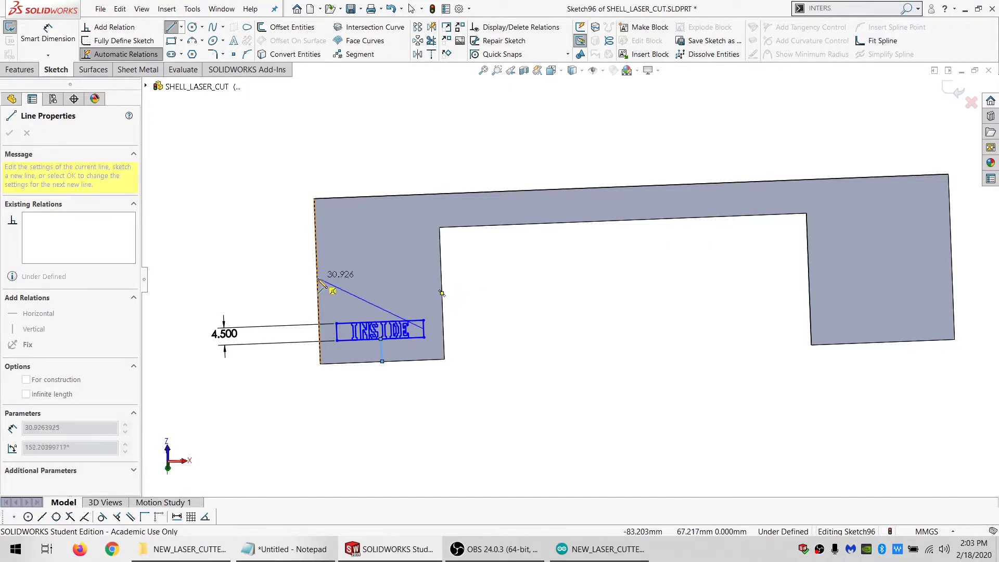
{"action": "left_click_drag", "start_coordinate": [318, 279], "coordinate": [318, 281]}
{"action": "key", "text": "Escape"}
{"action": "key", "text": "Escape"}
Make the slanted guide line parallel to the text rectangle's lower line, and the short guide line parallel to the rectangle's left side
{"action": "left_click", "coordinate": [334, 288]}
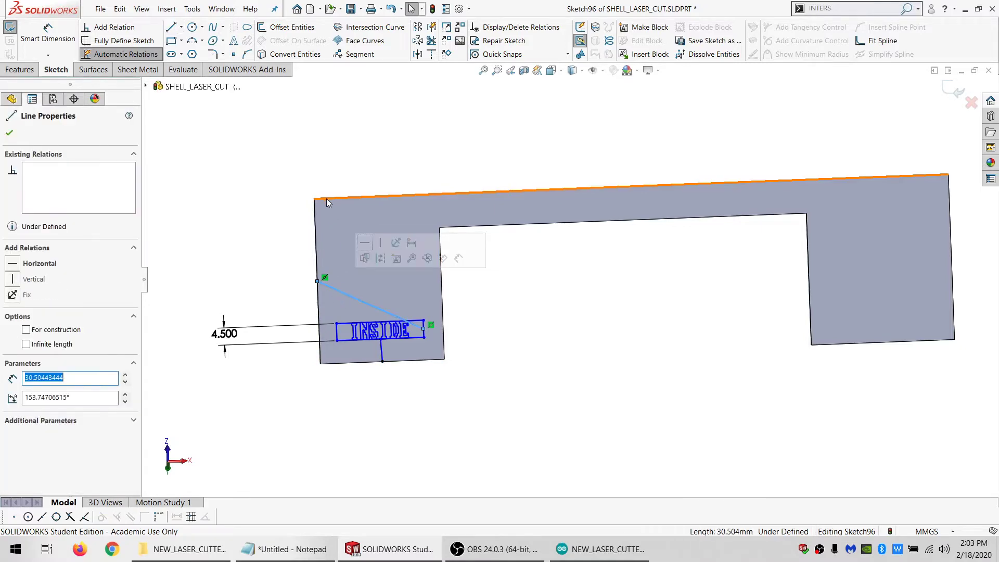
{"action": "left_click", "coordinate": [328, 199], "text": "ctrl"}
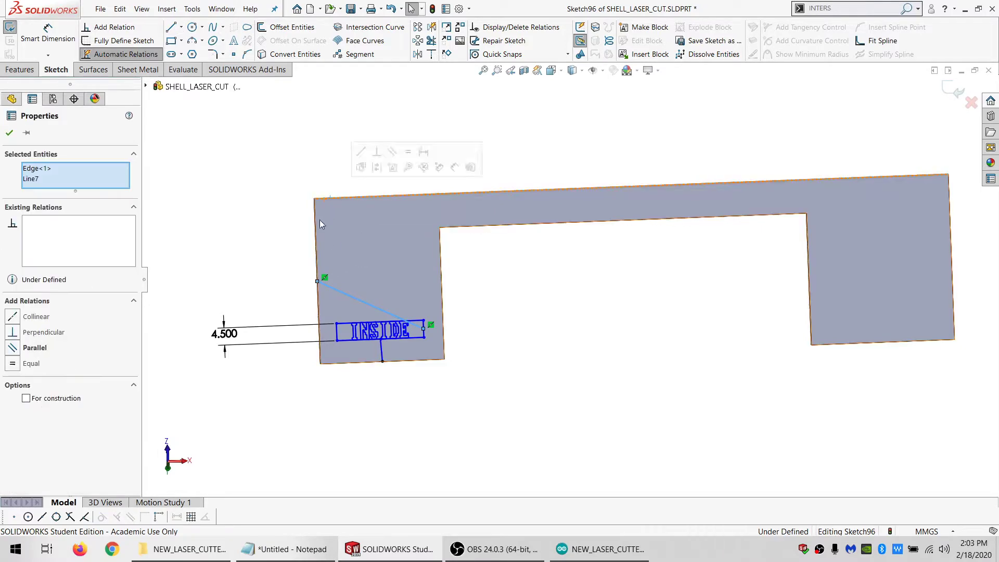
{"action": "left_click", "coordinate": [347, 341]}
{"action": "left_click", "coordinate": [345, 291], "text": "ctrl"}
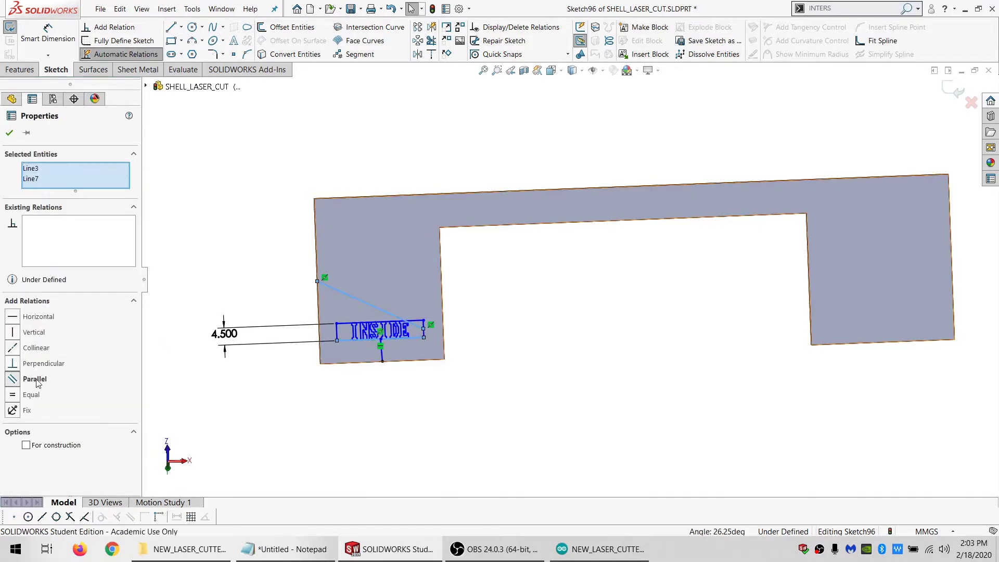
{"action": "left_click", "coordinate": [35, 378]}
{"action": "left_click", "coordinate": [334, 280]}
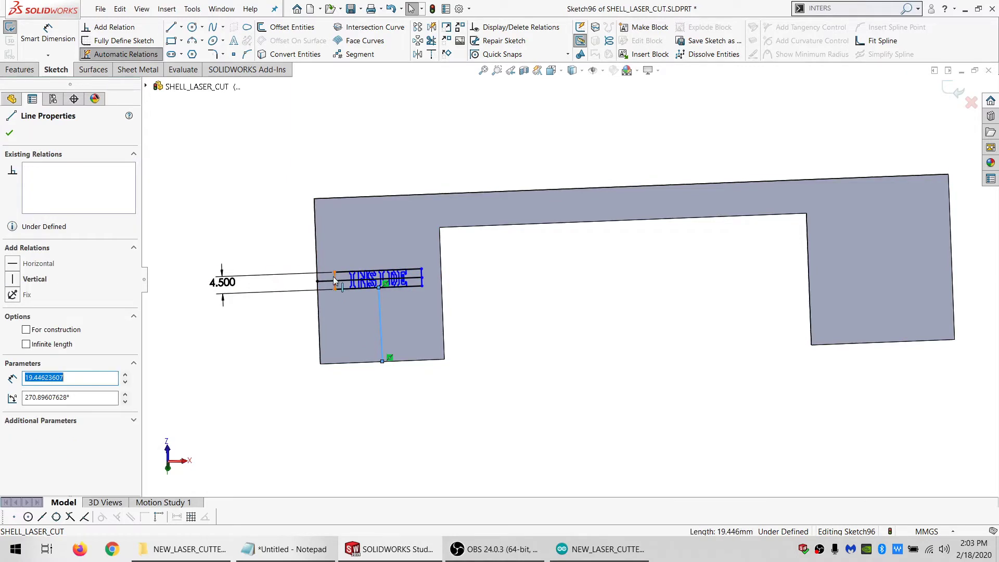
{"action": "left_click", "coordinate": [334, 281], "text": "ctrl"}
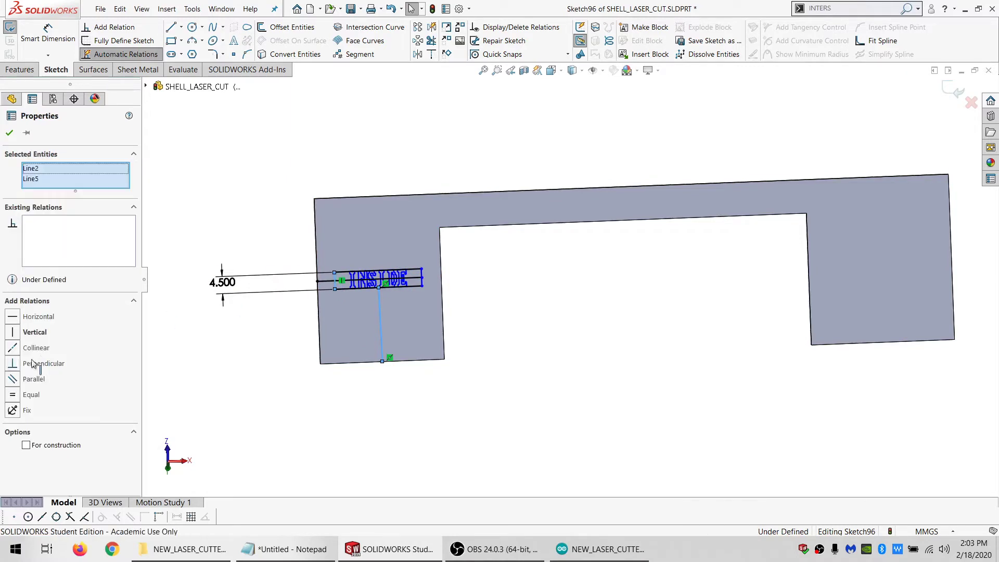
Make the text rectangle's lower-left corner coincident with the leg's outer edge, and convert the rectangle and guide lines to construction geometry
{"action": "left_click", "coordinate": [336, 289]}
{"action": "left_click", "coordinate": [318, 315], "text": "ctrl"}
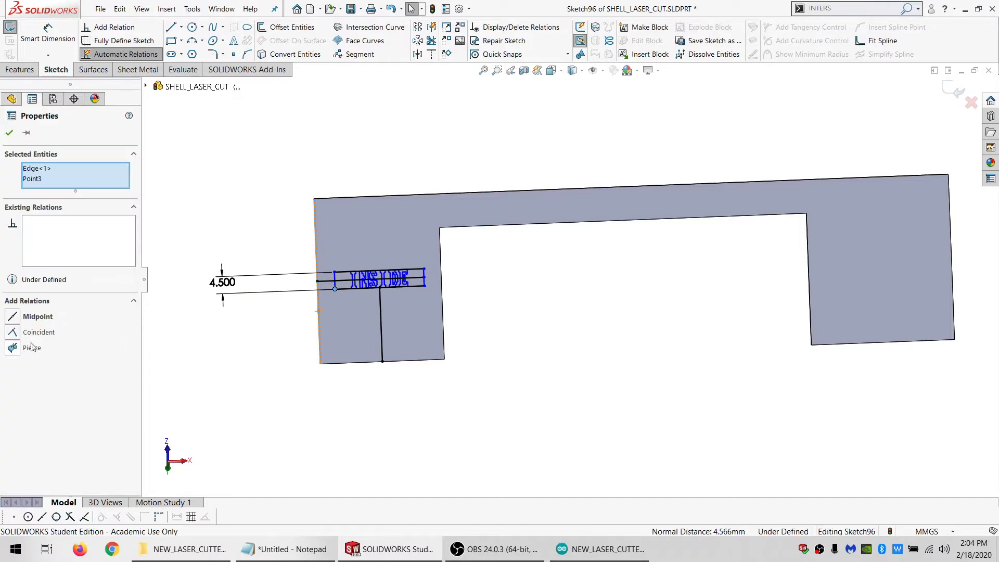
{"action": "left_click", "coordinate": [30, 333]}
{"action": "mouse_move", "coordinate": [254, 364]}
{"action": "left_mouse_down"}
{"action": "mouse_move", "coordinate": [660, 279]}
{"action": "mouse_move", "coordinate": [59, 295]}
{"action": "mouse_move", "coordinate": [36, 260]}
{"action": "left_mouse_up"}
{"action": "left_click", "coordinate": [223, 177]}
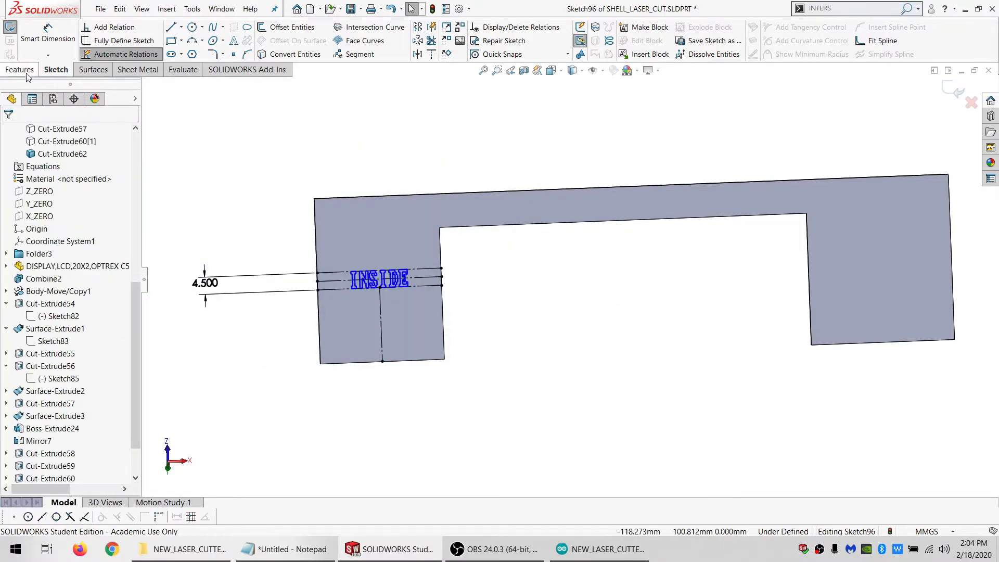
Extrude-cut the "INSIDE" text 0.01 mm deep, limiting the feature scope to this plate body
{"action": "left_click", "coordinate": [19, 69]}
{"action": "left_click", "coordinate": [176, 30]}
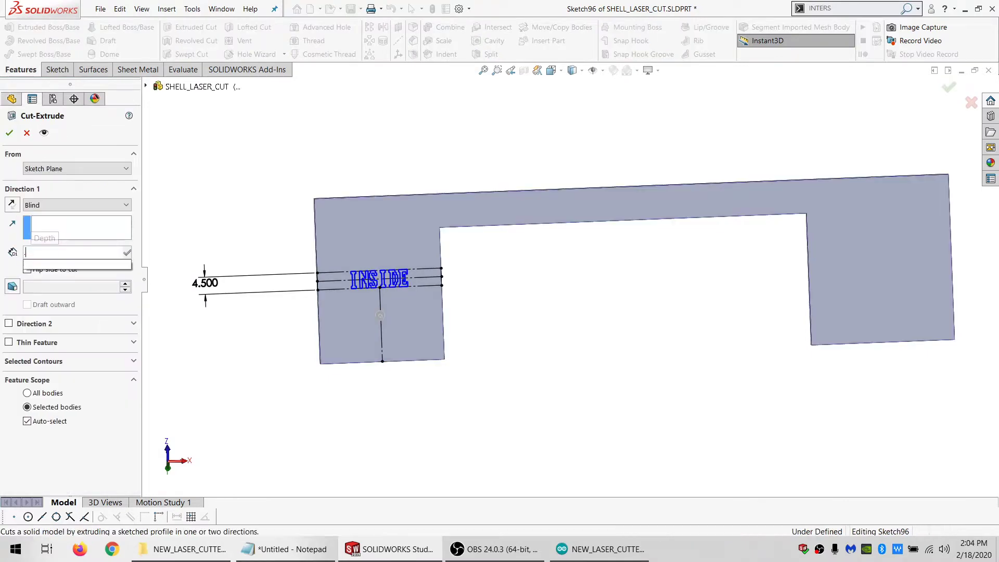
{"action": "left_click", "coordinate": [69, 420]}
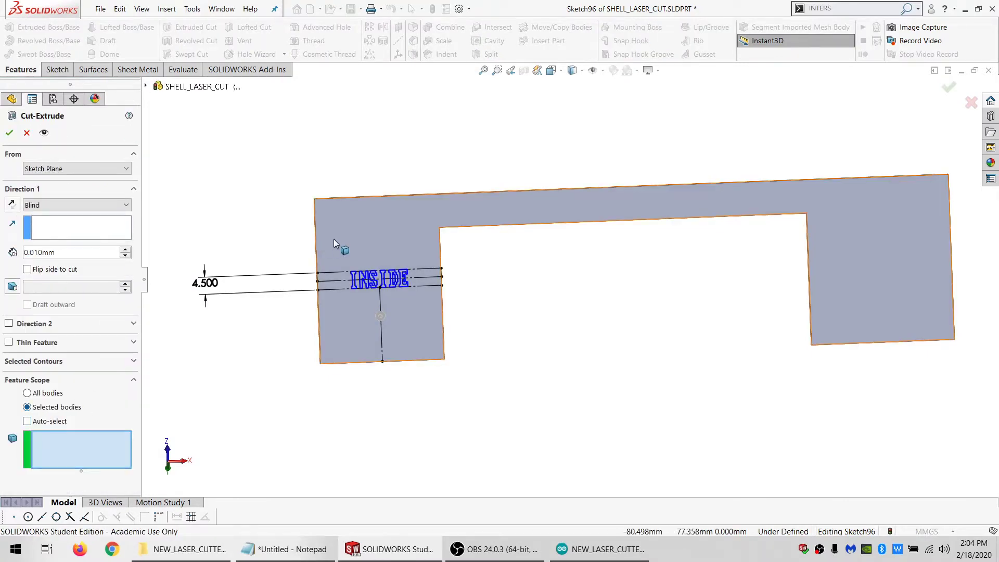
{"action": "left_click", "coordinate": [333, 239]}
{"action": "key", "text": "Return"}
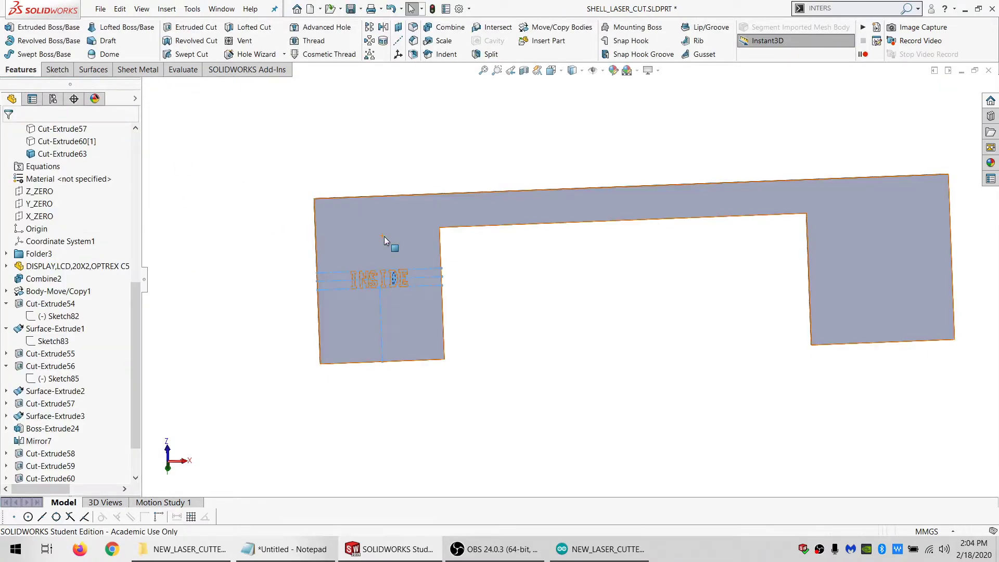
{"action": "scroll", "coordinate": [384, 236], "scroll_direction": "down", "scroll_amount": 2}
{"action": "left_click", "coordinate": [388, 238]}
{"action": "left_click", "coordinate": [267, 283]}
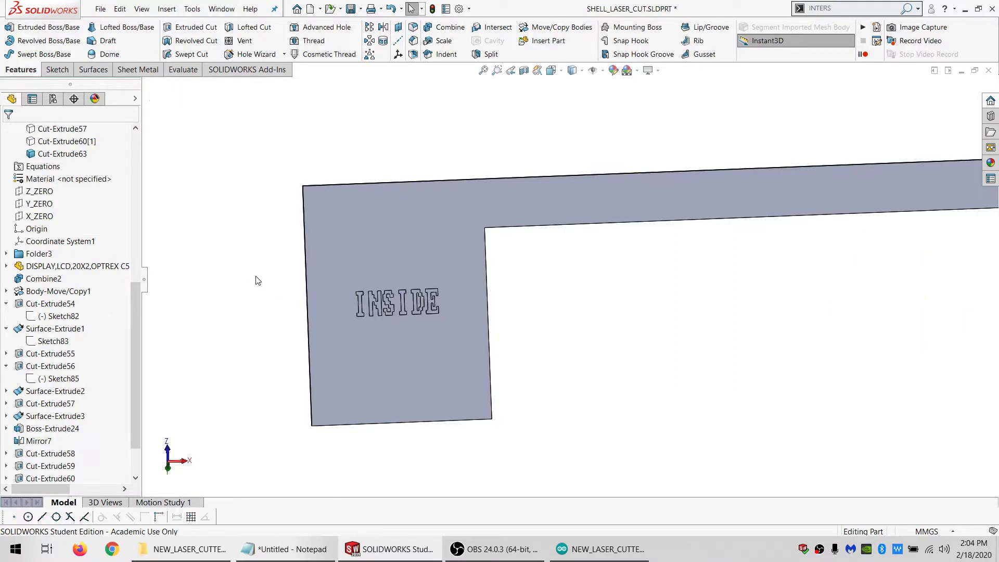
Hide the plate engraved "INSIDE", show plate body Cut-Extrude60[1], and open a sketch on its face with the outline converted
{"action": "left_click", "coordinate": [397, 211]}
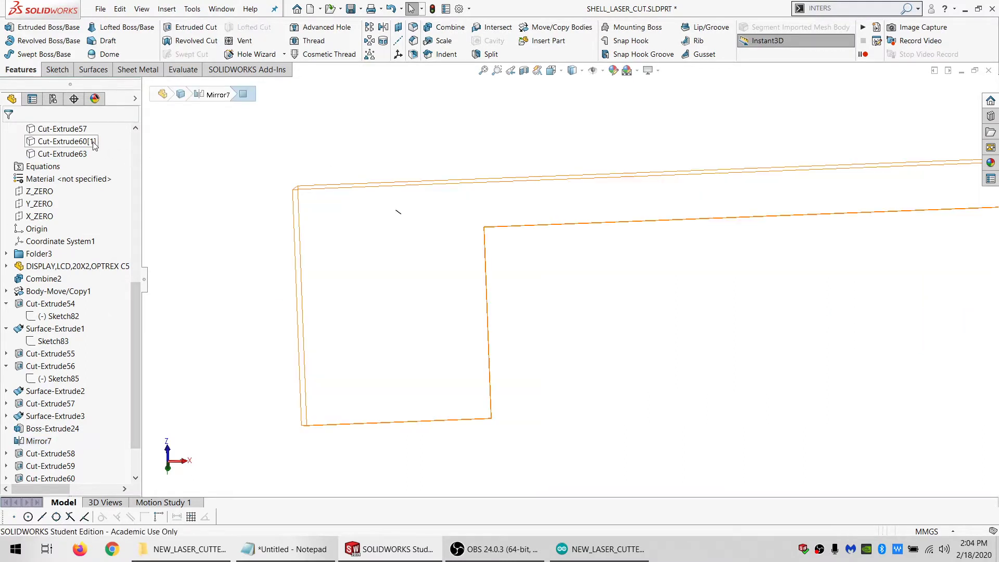
{"action": "left_click", "coordinate": [67, 141]}
{"action": "scroll", "coordinate": [531, 257], "scroll_direction": "up", "scroll_amount": 2}
{"action": "left_click", "coordinate": [448, 273]}
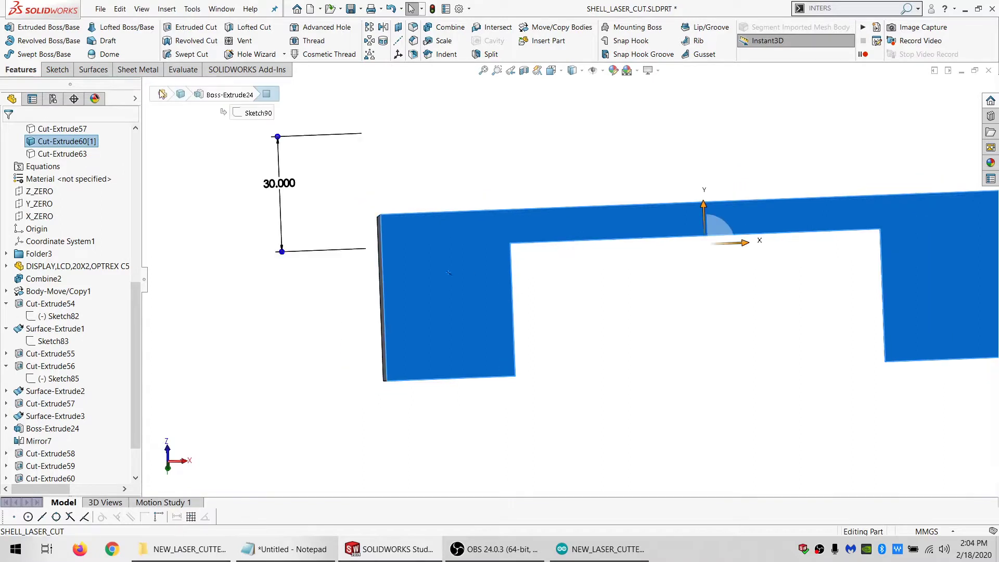
{"action": "left_click", "coordinate": [57, 70]}
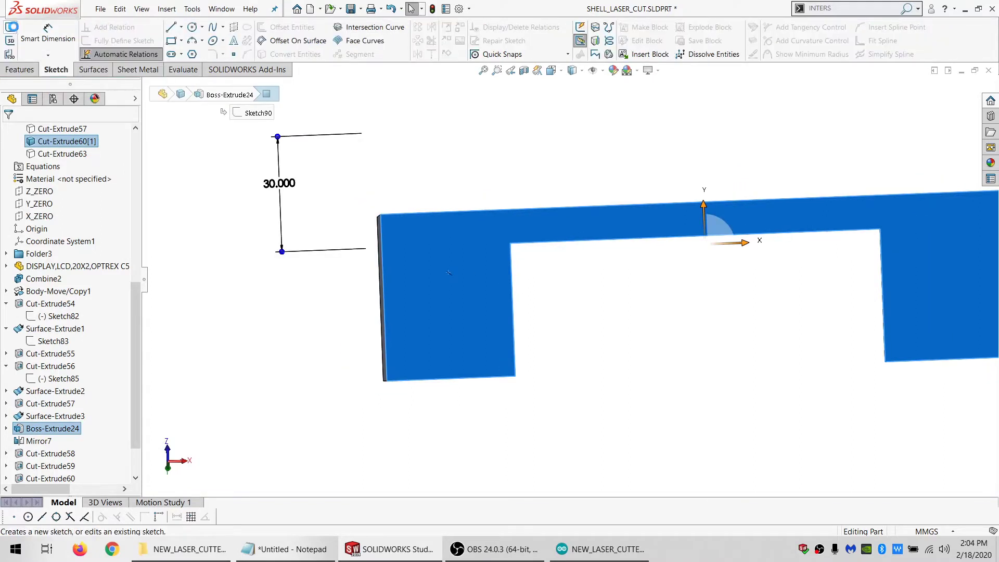
{"action": "left_click", "coordinate": [9, 27]}
{"action": "left_click", "coordinate": [223, 27]}
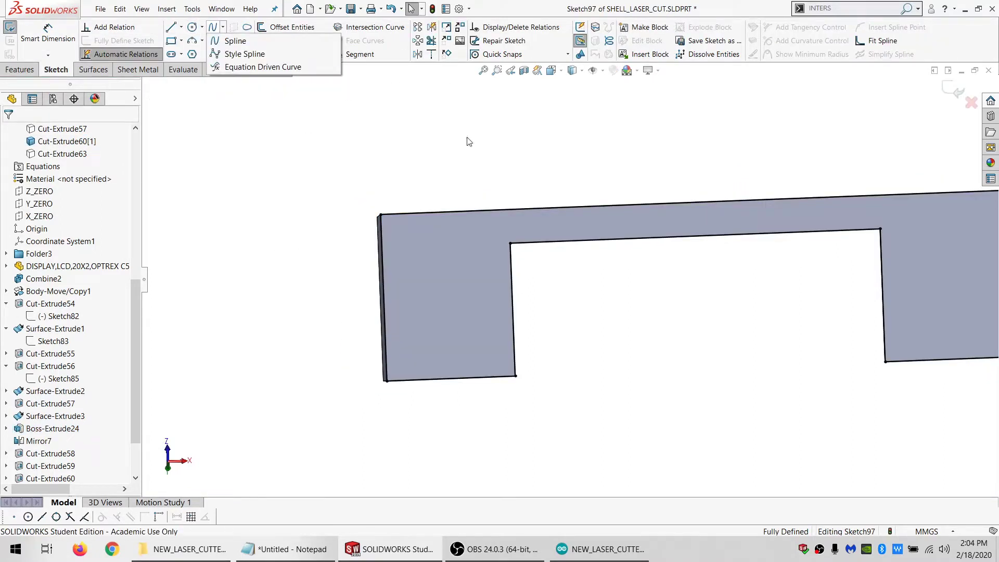
Draw a circle around the plate, centred on the midpoint of the notch's upper edge, and set its diameter to 500 mm
{"action": "left_click", "coordinate": [192, 27]}
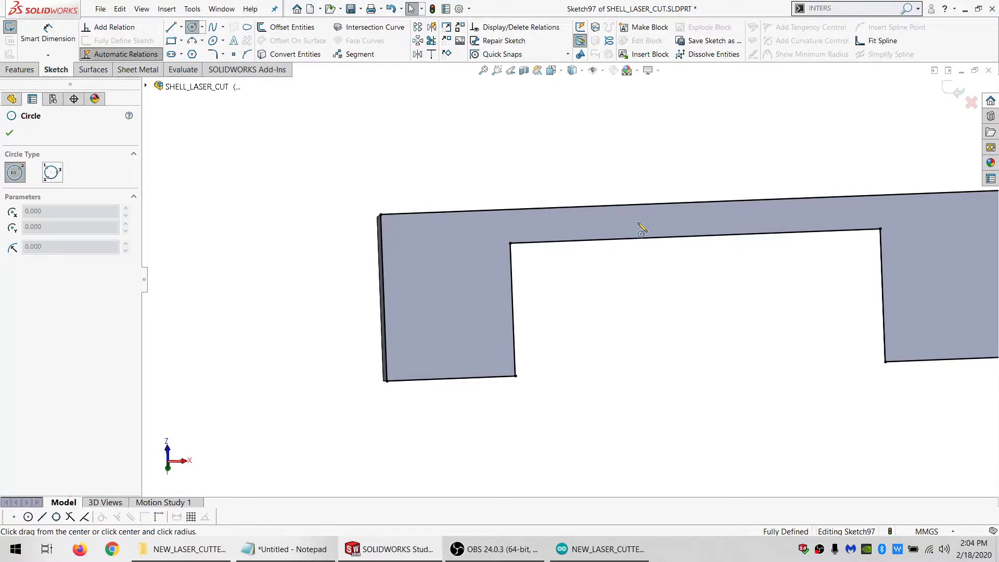
{"action": "left_click", "coordinate": [695, 236]}
{"action": "scroll", "coordinate": [683, 233], "scroll_direction": "up", "scroll_amount": 5}
{"action": "left_click", "coordinate": [413, 176]}
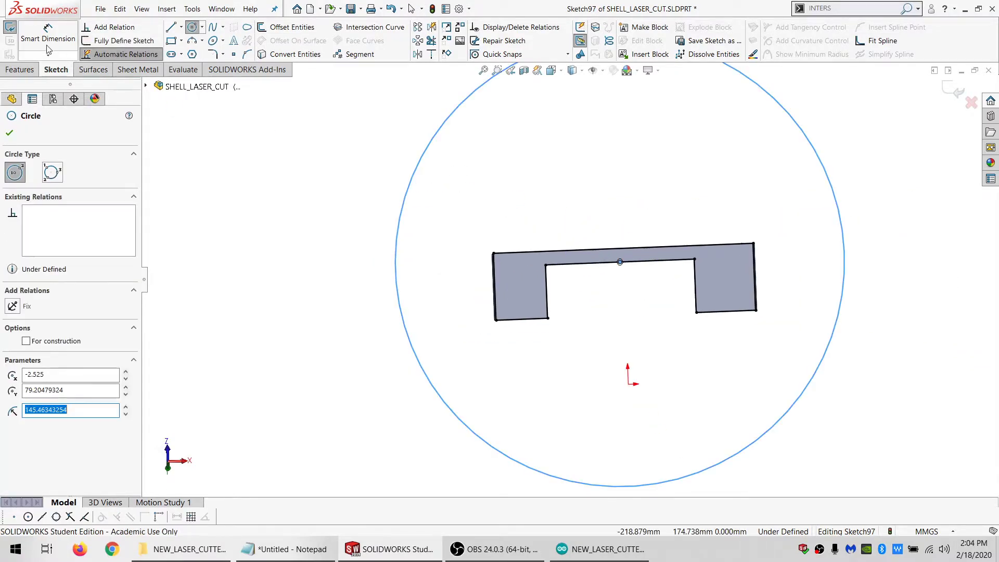
{"action": "left_click", "coordinate": [48, 44]}
{"action": "left_click", "coordinate": [417, 169]}
{"action": "left_click", "coordinate": [299, 145]}
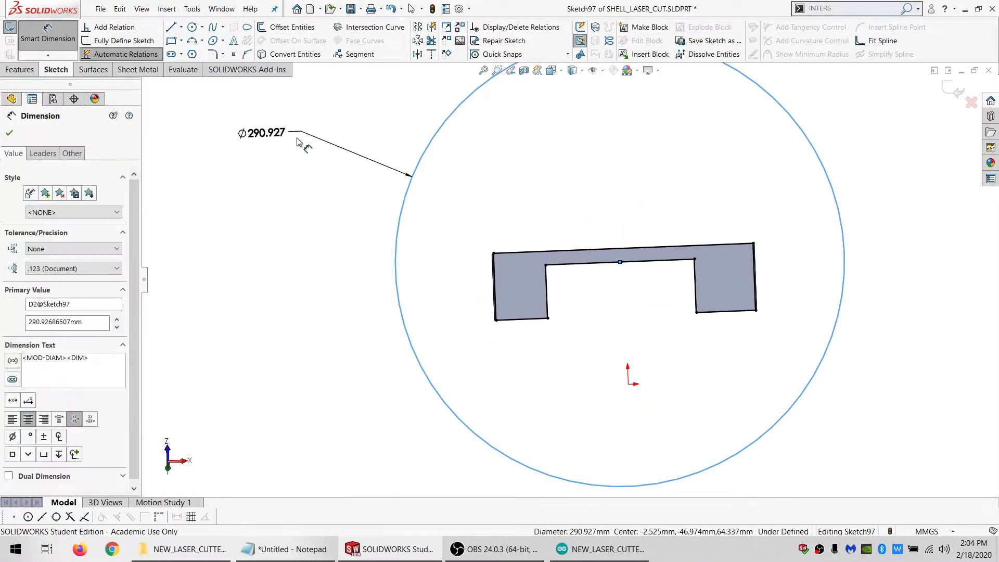
{"action": "type", "text": "500"}
{"action": "key", "text": "Return"}
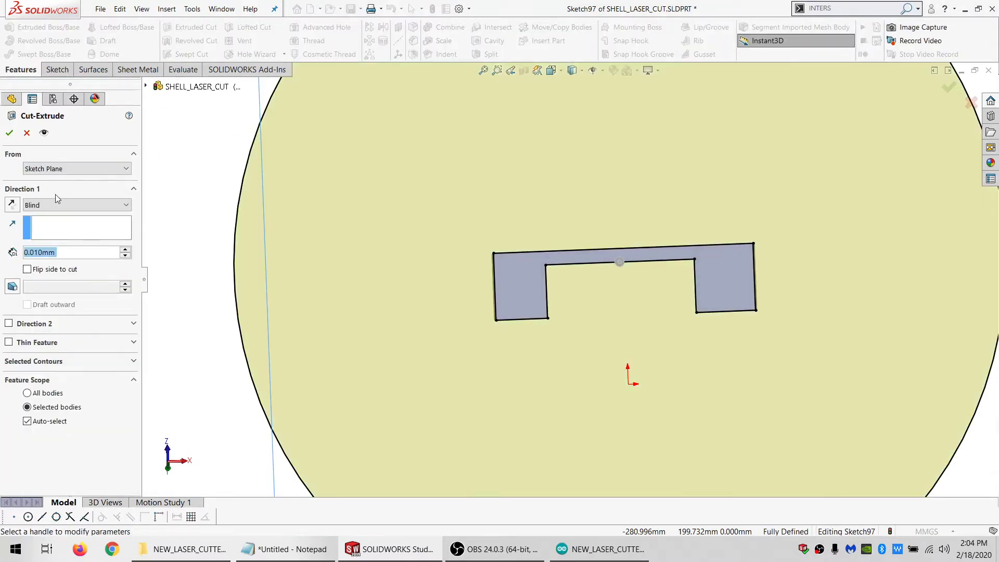
Extrude-cut the region between the circle and the plate outline Through All, limiting the feature scope to plate body Cut-Extrude60[1]
{"action": "left_click", "coordinate": [73, 204]}
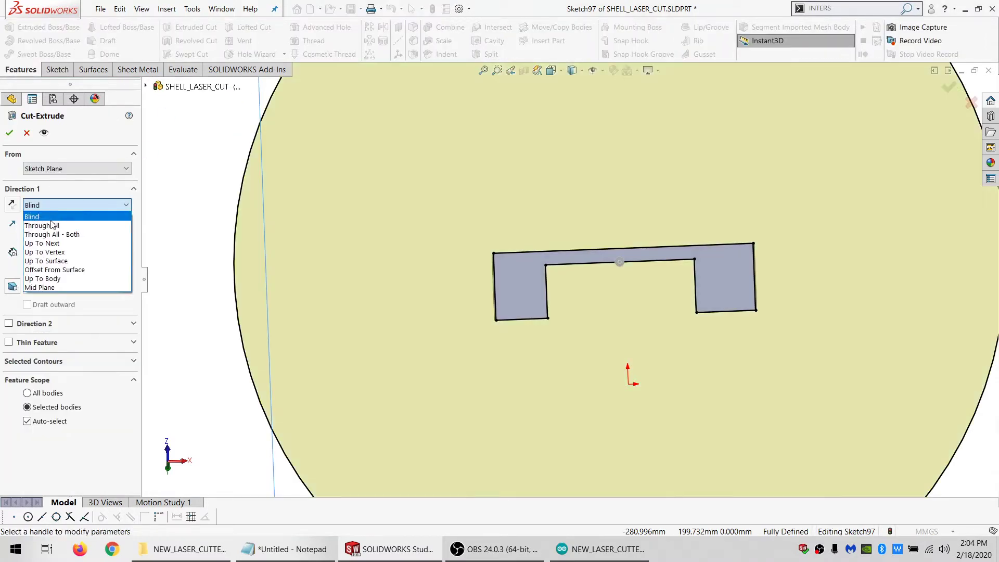
{"action": "left_click", "coordinate": [47, 225]}
{"action": "left_click", "coordinate": [54, 403]}
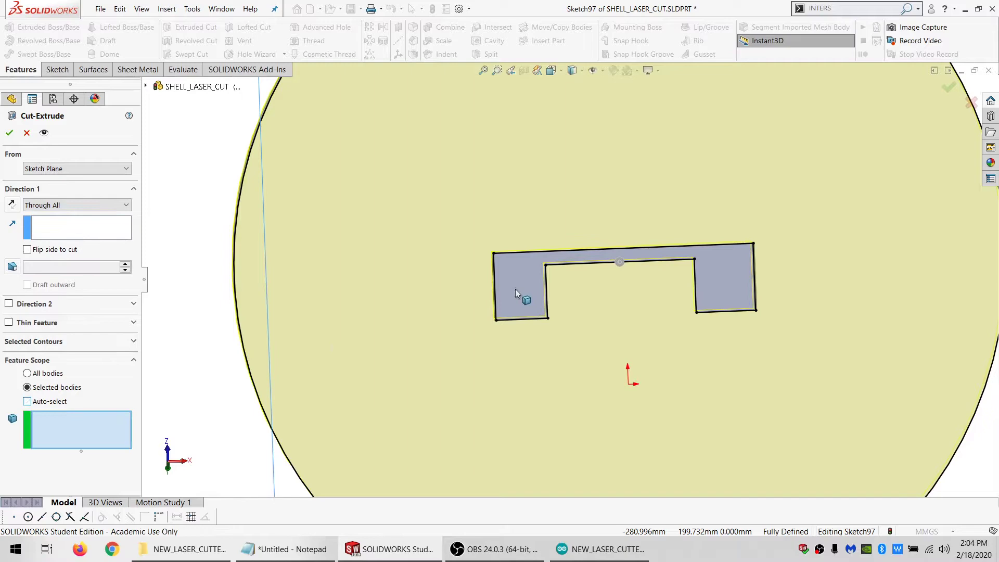
{"action": "left_click", "coordinate": [246, 232]}
{"action": "left_click", "coordinate": [9, 133]}
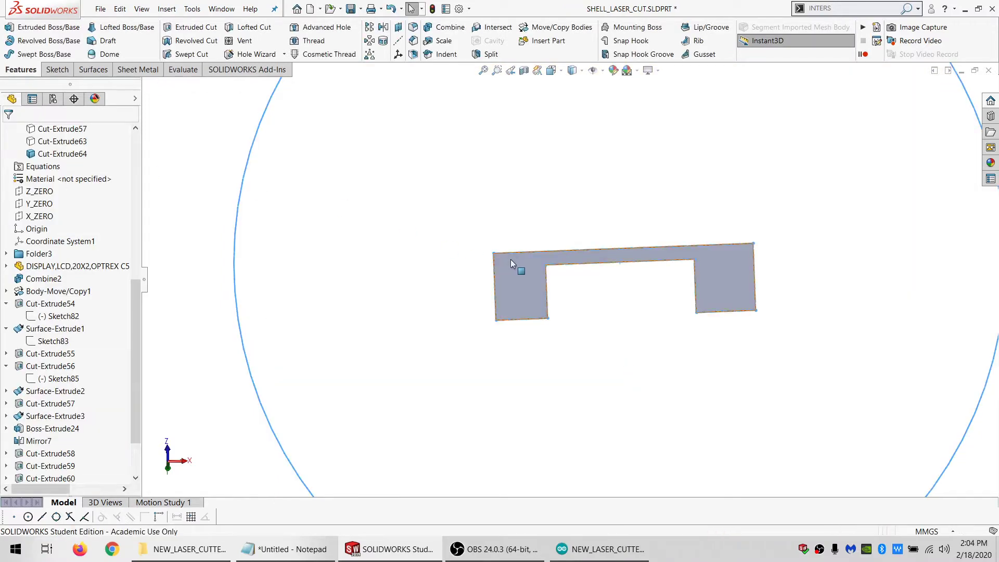
Open a sketch on the plate's opposite face and convert the face's outline into sketch entities
{"action": "middle_click_drag", "start_coordinate": [510, 259], "coordinate": [727, 271]}
{"action": "left_click", "coordinate": [524, 280]}
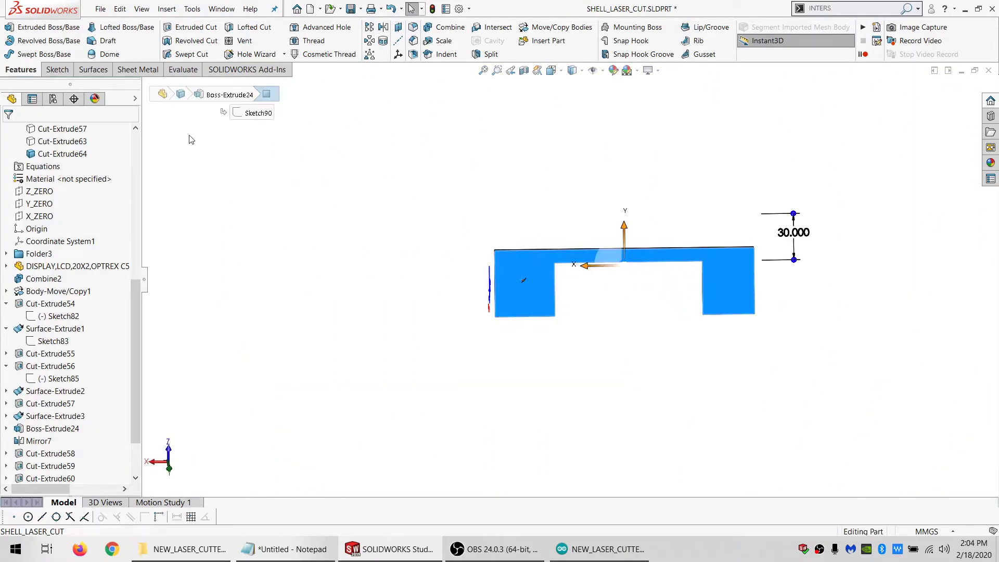
{"action": "left_click", "coordinate": [57, 70]}
{"action": "left_click", "coordinate": [11, 28]}
{"action": "left_click", "coordinate": [292, 54]}
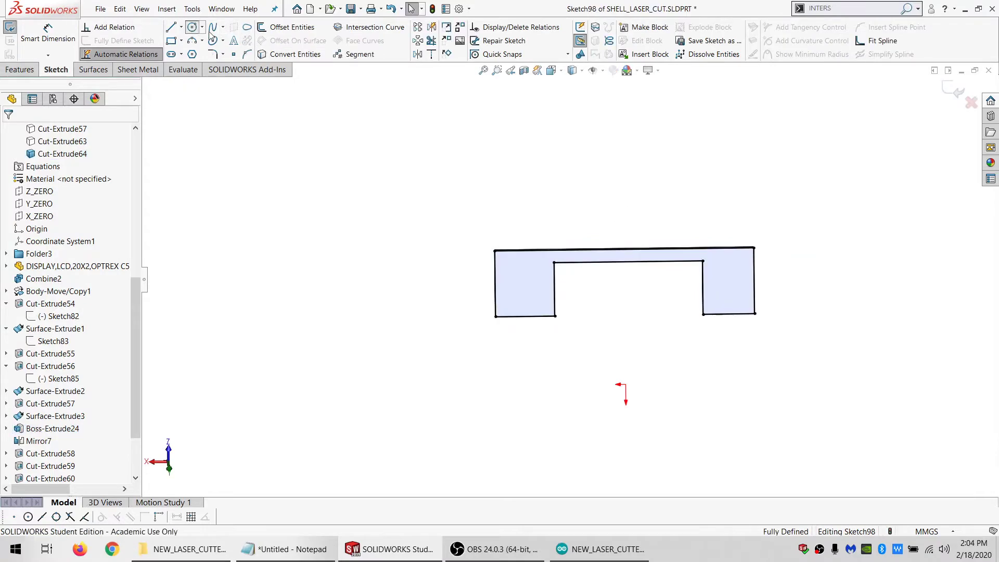
Sketch a 500 mm diameter circle around the opposite face's outline, centred on the midpoint of the notch's upper edge
{"action": "left_click", "coordinate": [193, 28]}
{"action": "left_click", "coordinate": [628, 261]}
{"action": "left_click", "coordinate": [406, 403]}
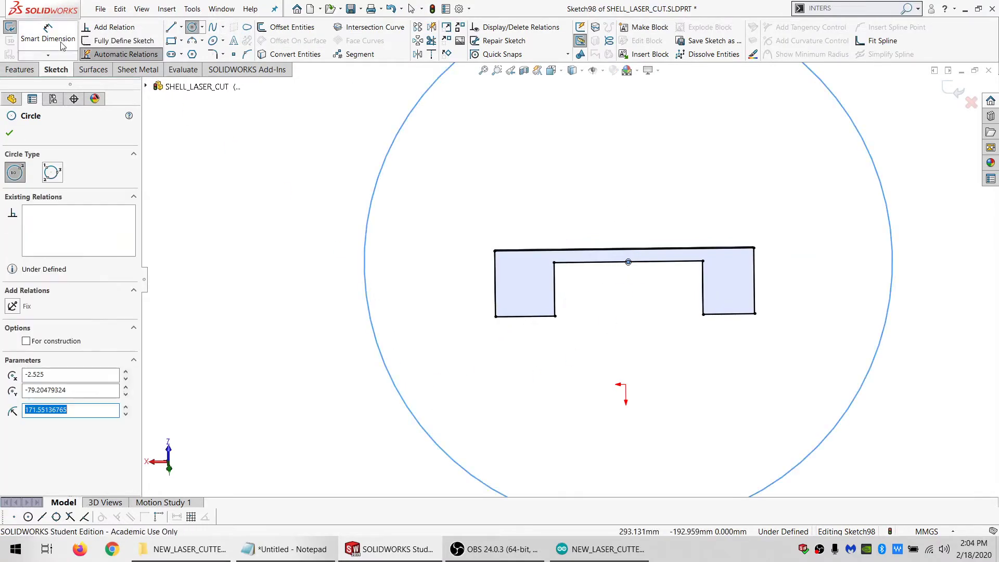
{"action": "left_click", "coordinate": [59, 39]}
{"action": "left_click", "coordinate": [367, 265]}
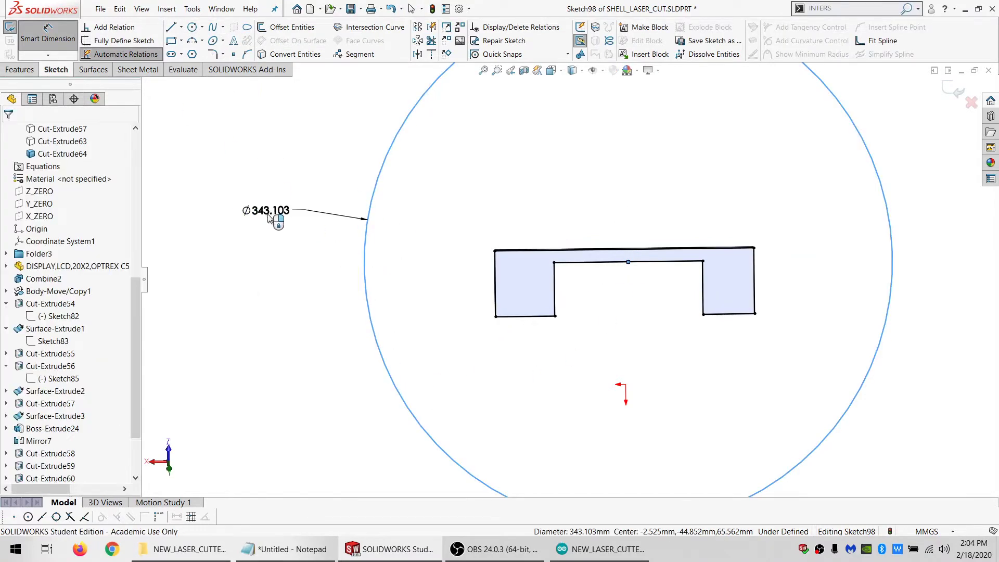
{"action": "left_click", "coordinate": [272, 213]}
{"action": "key", "text": "Return"}
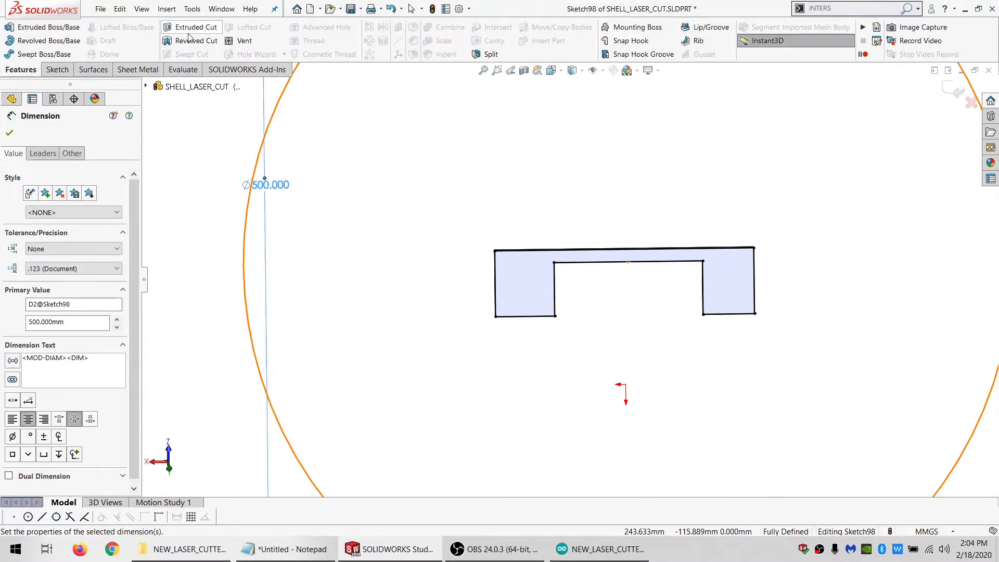
Extrude-cut the area between the outline and circle Through All from the opposite face, limiting the feature scope to plate body Cut-Extrude64
{"action": "left_click", "coordinate": [64, 205]}
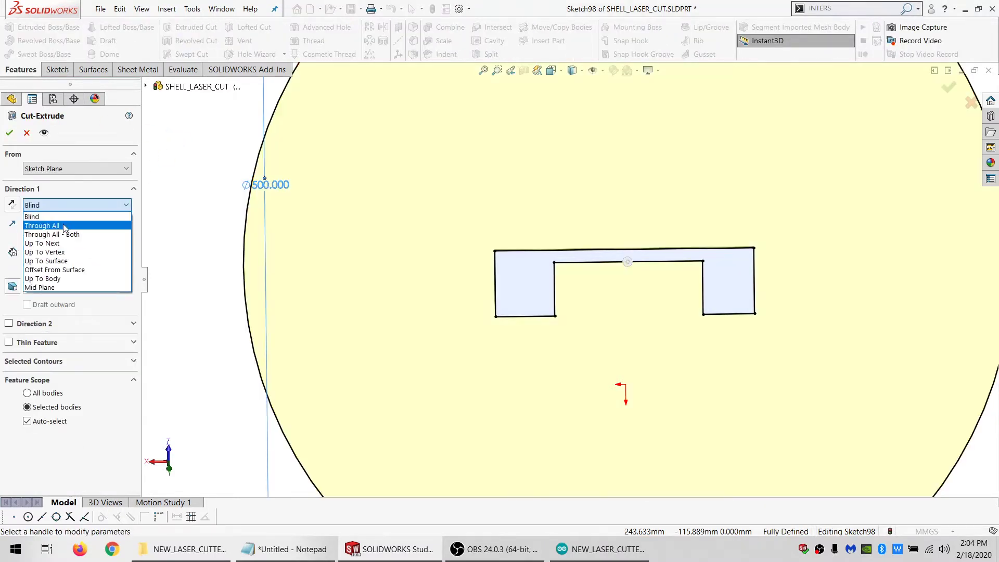
{"action": "left_click", "coordinate": [49, 225]}
{"action": "left_click", "coordinate": [528, 269]}
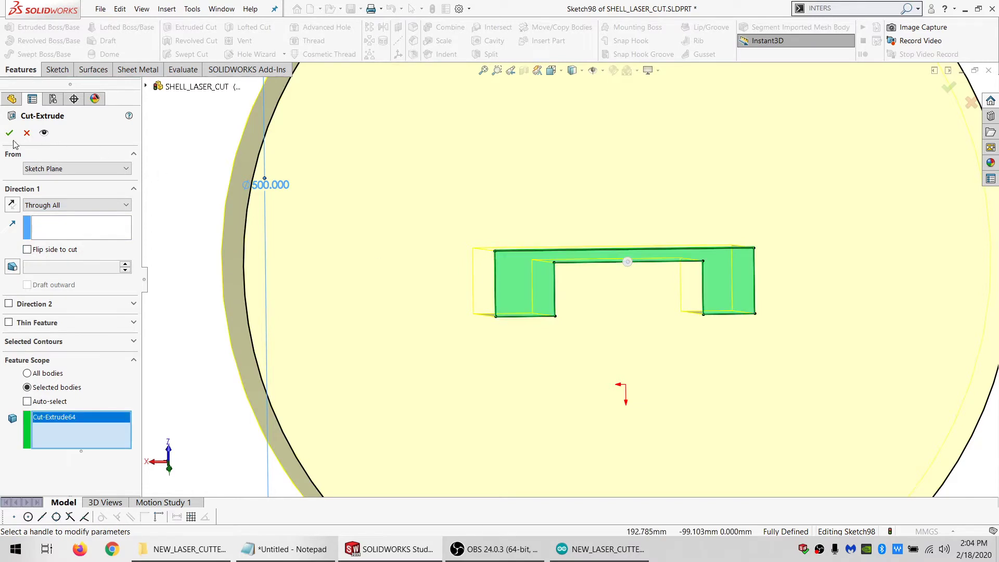
{"action": "key", "text": "Return"}
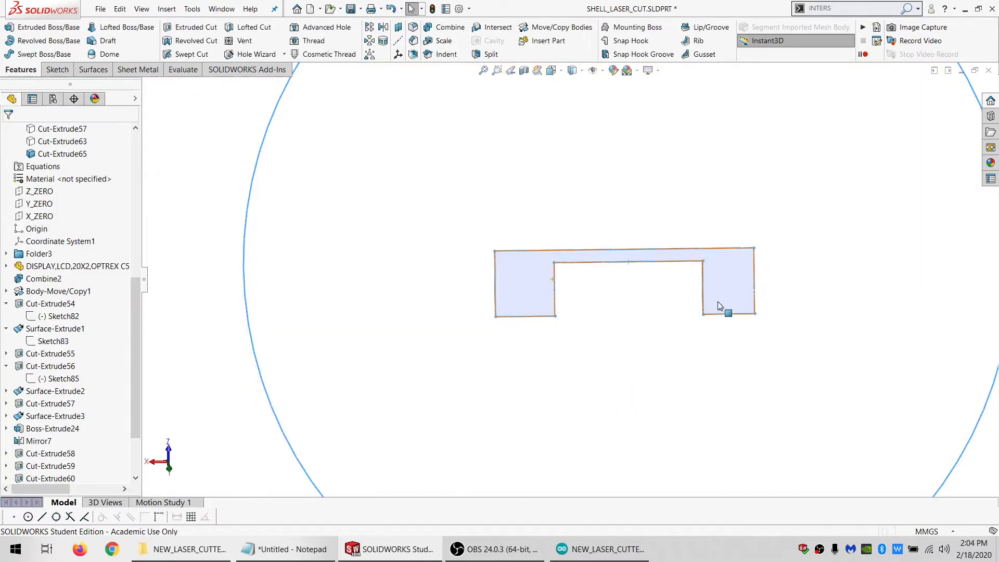
Open a sketch on the engraving-side face of the isolated U-shaped plate body Cut-Extrude65
{"action": "scroll", "coordinate": [697, 302], "scroll_direction": "up", "scroll_amount": 4}
{"action": "scroll", "coordinate": [677, 303], "scroll_direction": "down", "scroll_amount": 2}
{"action": "mouse_move", "coordinate": [522, 293]}
{"action": "middle_mouse_down"}
{"action": "mouse_move", "coordinate": [573, 265]}
{"action": "mouse_move", "coordinate": [516, 295]}
{"action": "middle_mouse_up"}
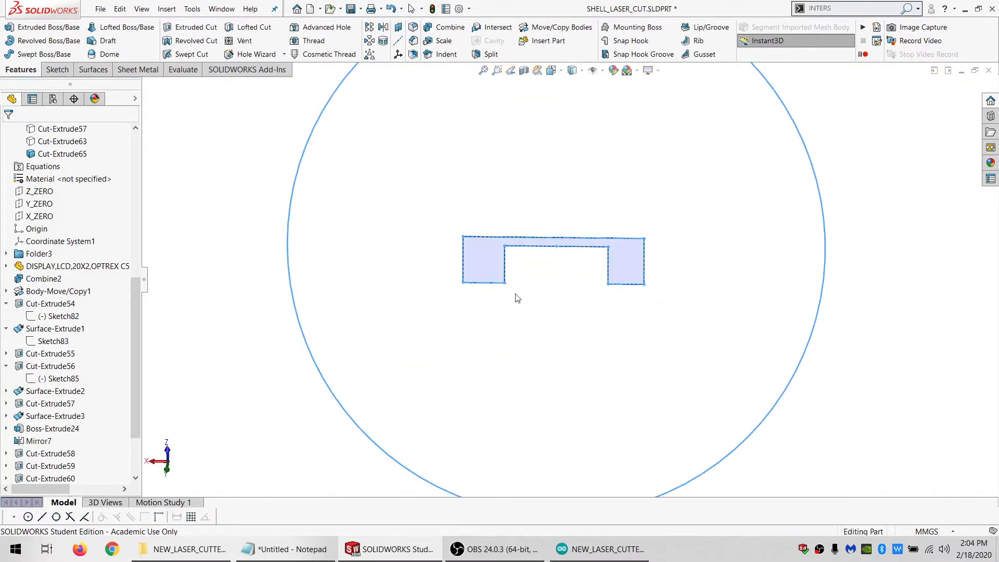
{"action": "mouse_move", "coordinate": [588, 263]}
{"action": "middle_mouse_down"}
{"action": "mouse_move", "coordinate": [547, 269]}
{"action": "mouse_move", "coordinate": [357, 252]}
{"action": "mouse_move", "coordinate": [384, 319]}
{"action": "mouse_move", "coordinate": [378, 281]}
{"action": "mouse_move", "coordinate": [357, 276]}
{"action": "mouse_move", "coordinate": [393, 248]}
{"action": "middle_mouse_up"}
{"action": "left_click", "coordinate": [377, 269]}
{"action": "scroll", "coordinate": [376, 268], "scroll_direction": "down", "scroll_amount": 4}
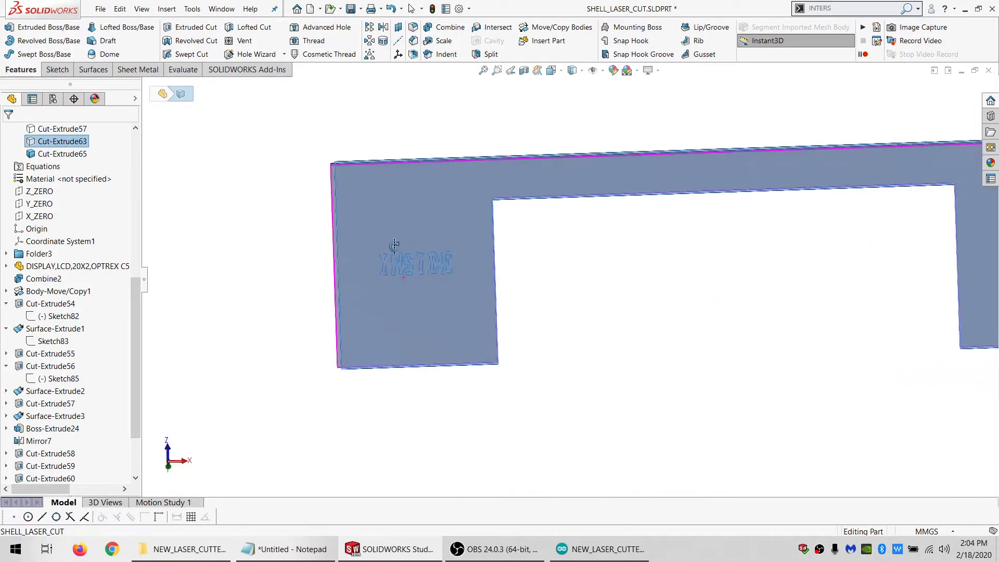
{"action": "left_click", "coordinate": [248, 301]}
{"action": "left_click", "coordinate": [378, 275]}
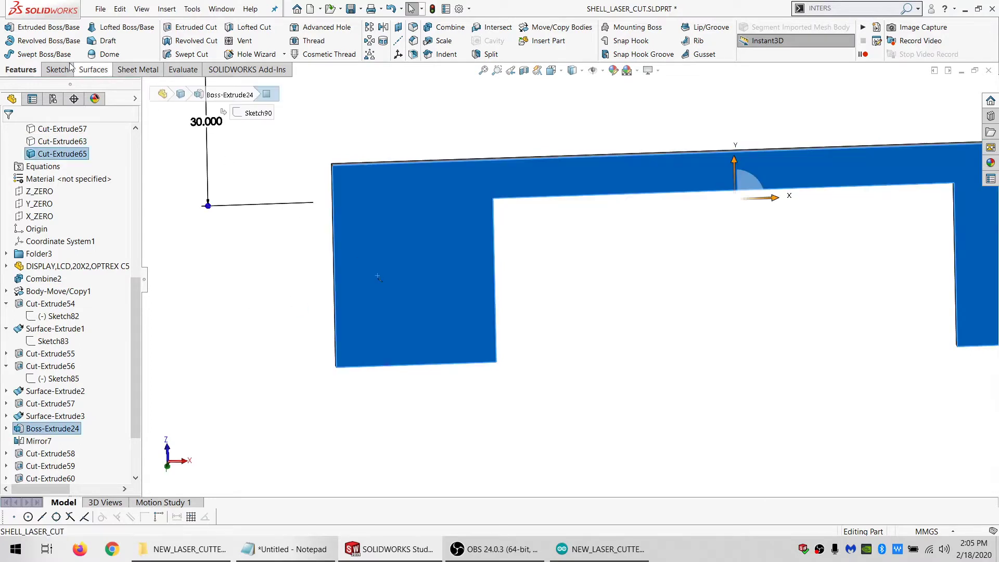
{"action": "left_click", "coordinate": [46, 75]}
{"action": "left_click", "coordinate": [7, 29]}
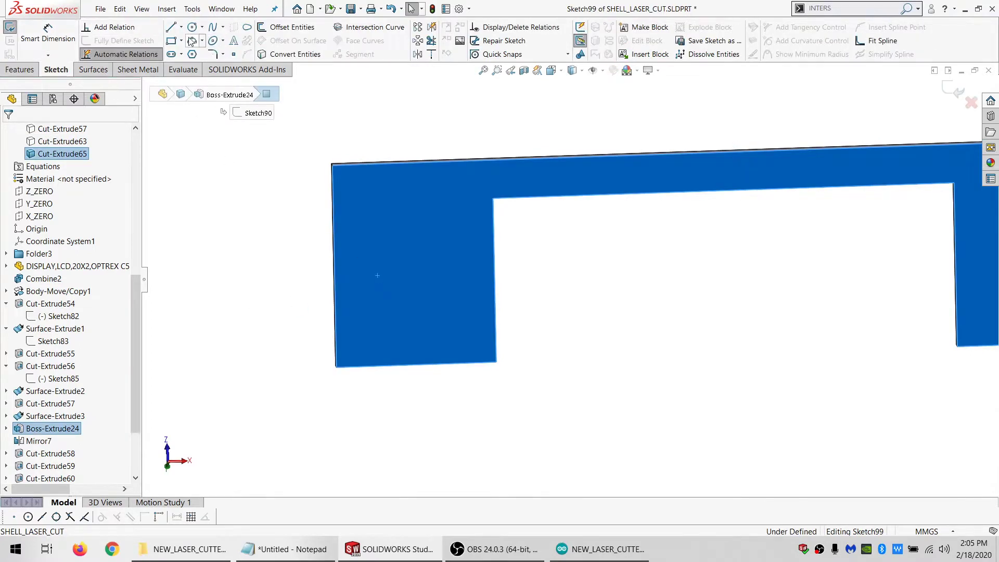
Sketch a corner rectangle on the plate's left leg and set its height to 4.5 mm
{"action": "left_click", "coordinate": [172, 41]}
{"action": "left_click", "coordinate": [345, 232]}
{"action": "left_click", "coordinate": [461, 289]}
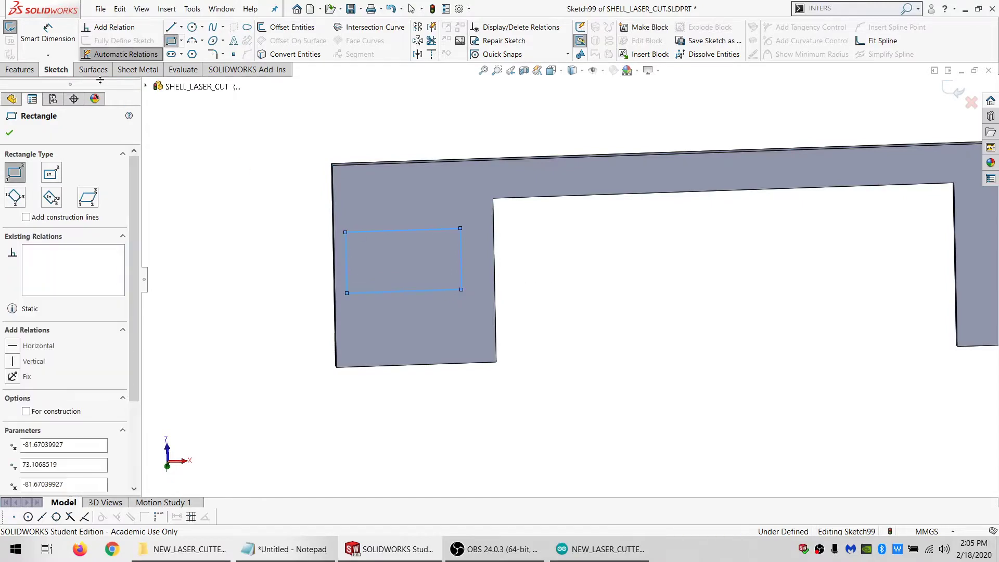
{"action": "left_click", "coordinate": [345, 293]}
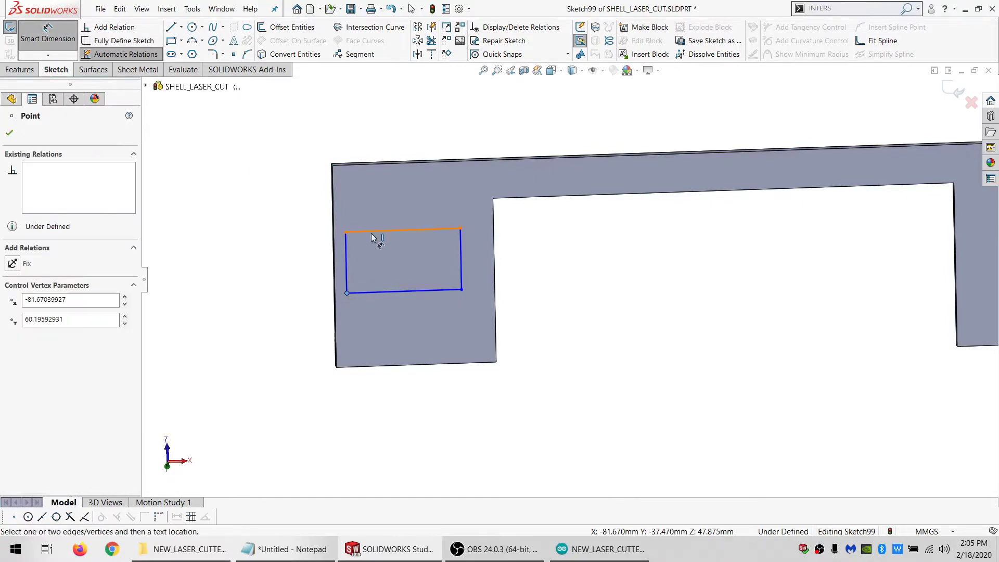
{"action": "left_click", "coordinate": [371, 231]}
{"action": "left_click", "coordinate": [307, 250]}
{"action": "type", "text": "4.5"}
{"action": "key", "text": "Return"}
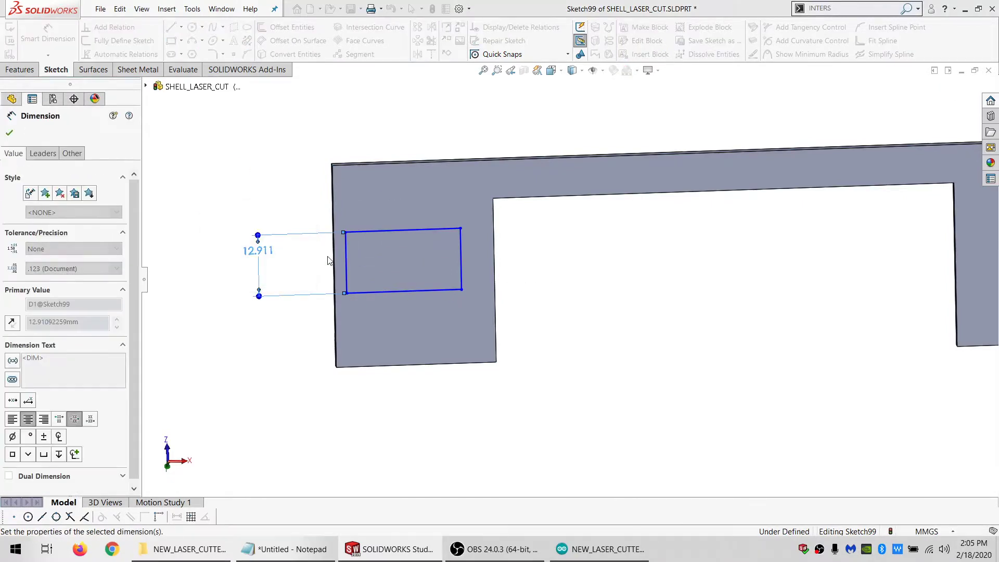
Make the rectangle's lower-right corner coincident with the left vertical edge of the notch
{"action": "key", "text": "Escape"}
{"action": "left_click", "coordinate": [347, 293]}
{"action": "left_click", "coordinate": [336, 304], "text": "ctrl"}
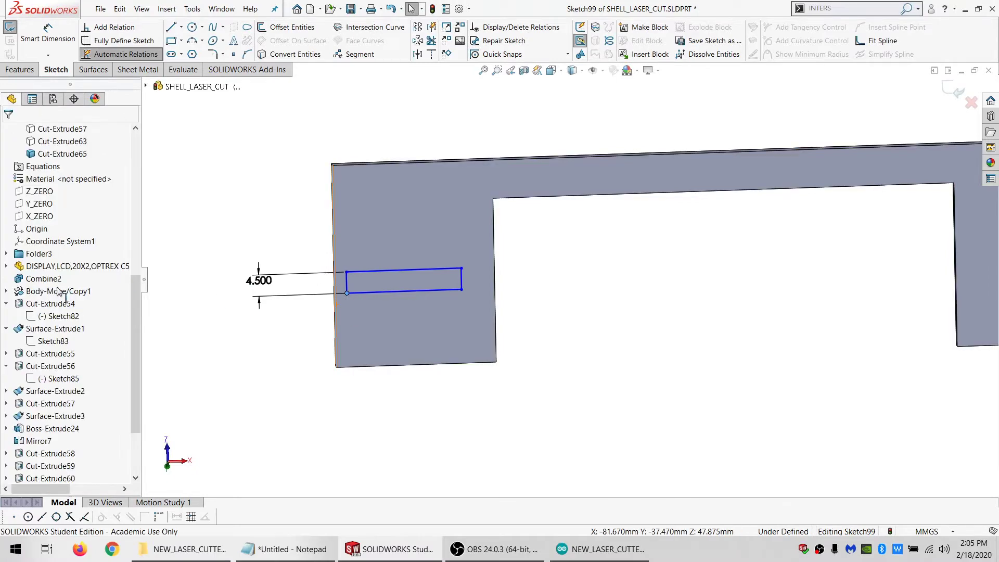
{"action": "left_click", "coordinate": [495, 305]}
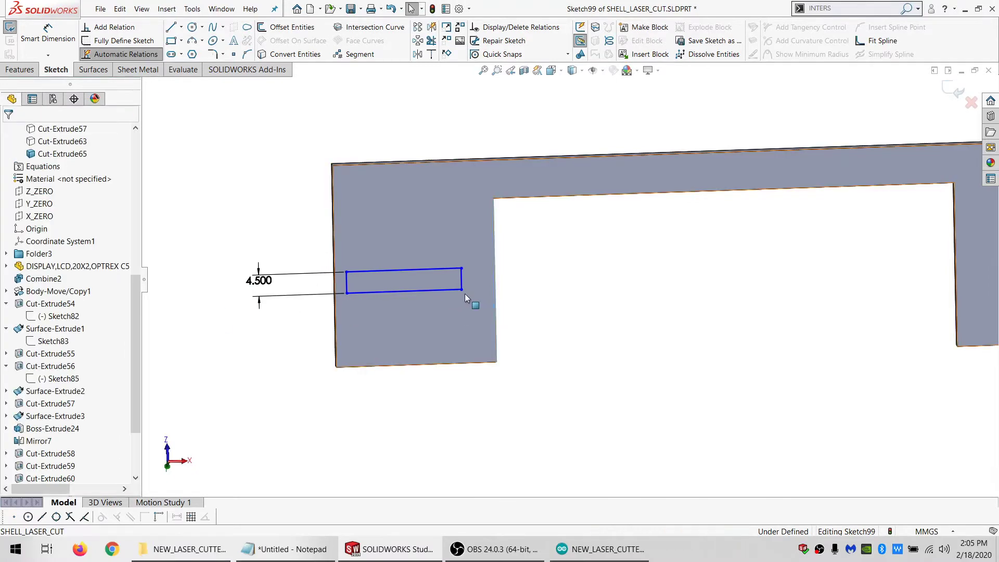
{"action": "left_click", "coordinate": [461, 289], "text": "ctrl"}
{"action": "left_click", "coordinate": [39, 332]}
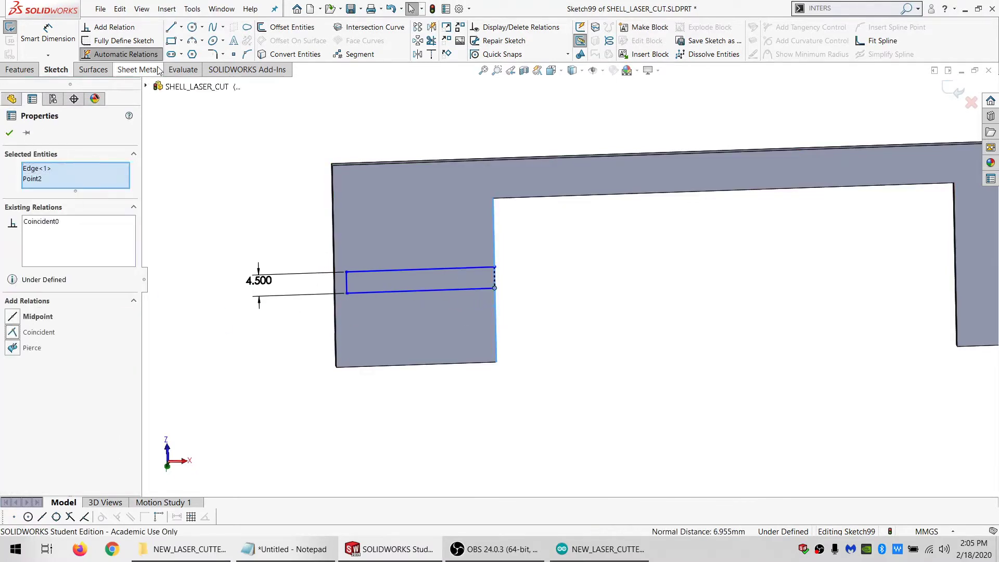
Add a midpoint to the rectangle's left side and constrain it to the midpoint of the plate's outer left edge
{"action": "left_click", "coordinate": [234, 55]}
{"action": "left_click", "coordinate": [346, 284]}
{"action": "key", "text": "Escape"}
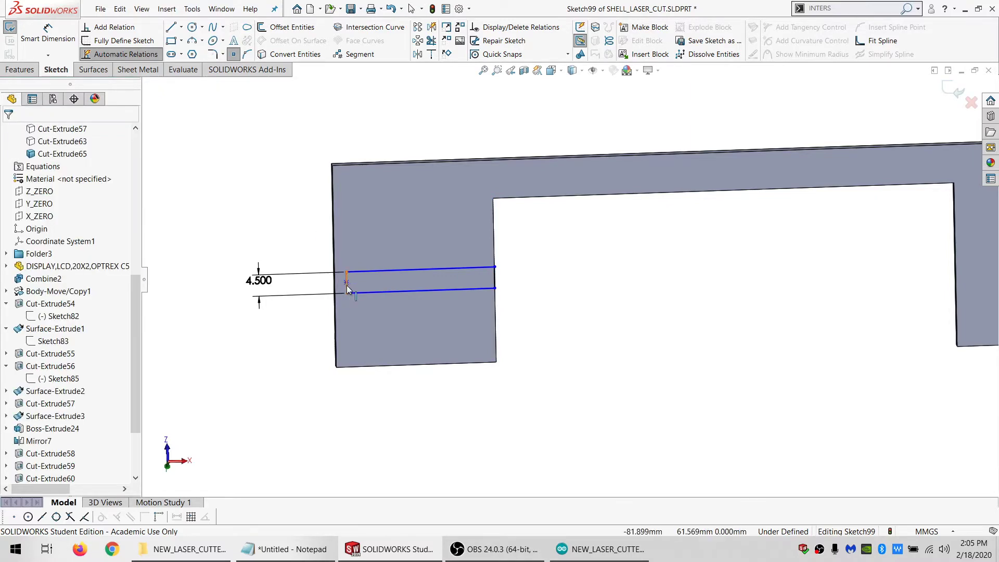
{"action": "left_click", "coordinate": [346, 282]}
{"action": "left_click", "coordinate": [333, 261], "text": "ctrl"}
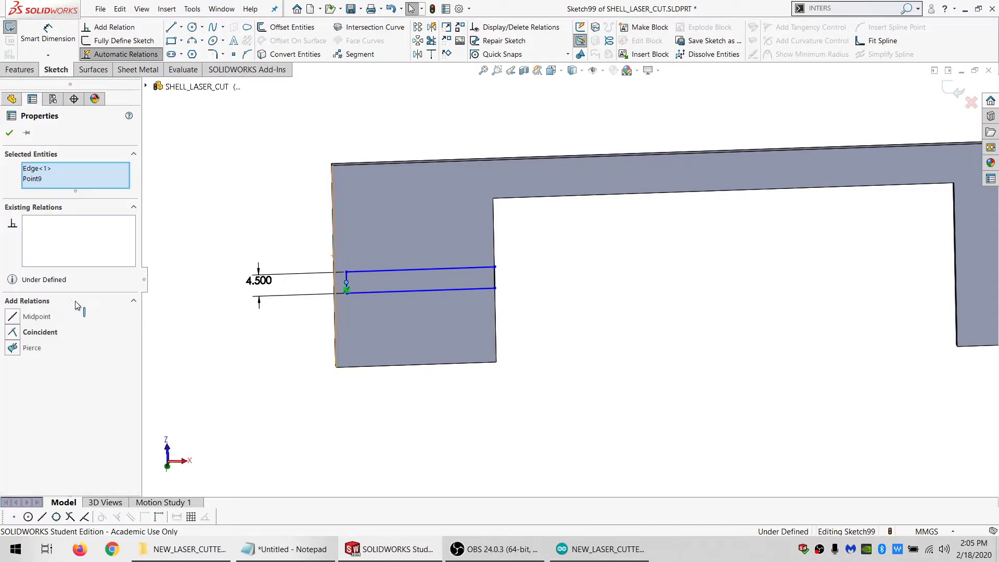
{"action": "left_click", "coordinate": [30, 317]}
{"action": "left_click", "coordinate": [269, 100]}
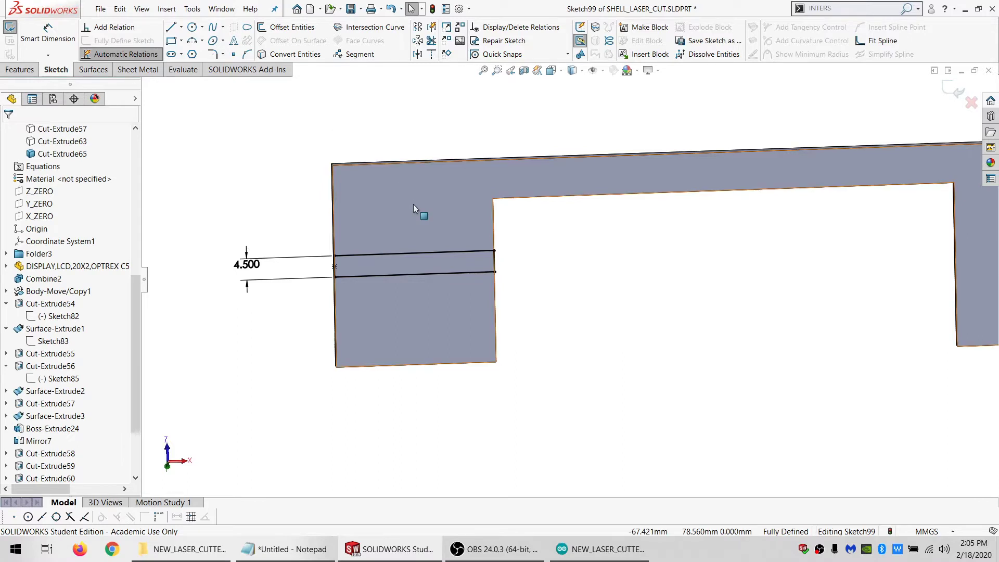
Add centred sketch text FRONT along the rectangle's lower line and turn the rectangle's lines into construction geometry
{"action": "left_click", "coordinate": [358, 277]}
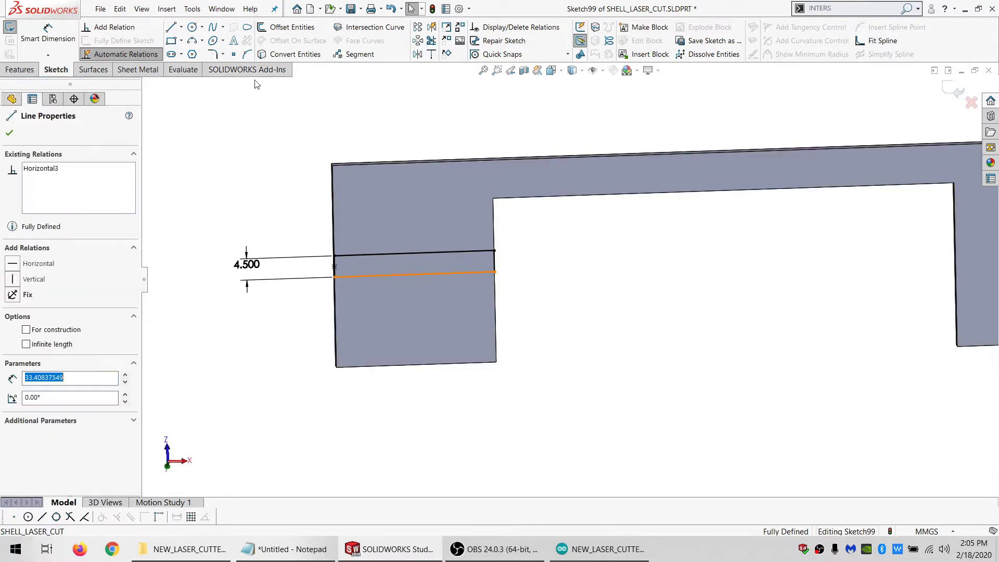
{"action": "left_click", "coordinate": [237, 43]}
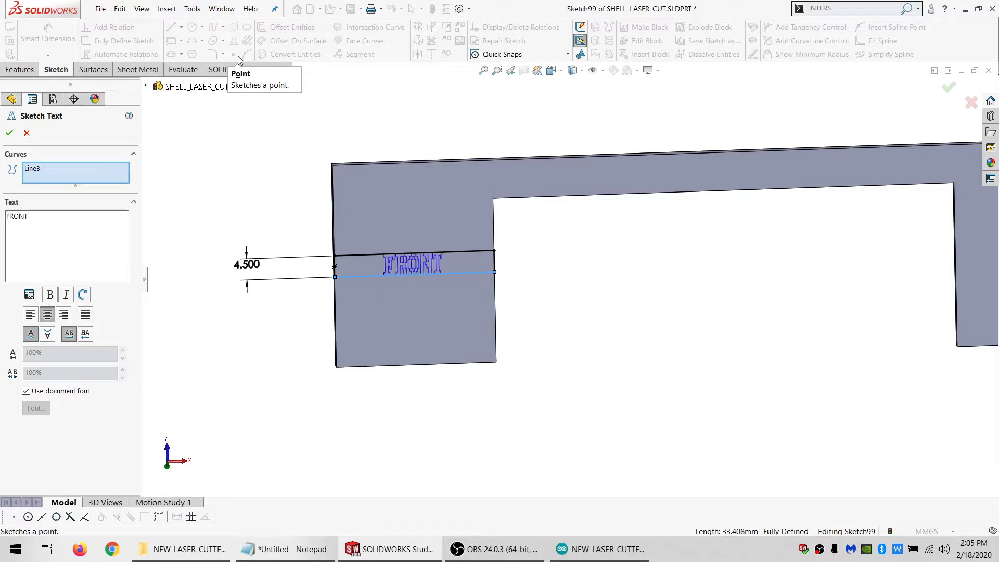
{"action": "left_click", "coordinate": [9, 133]}
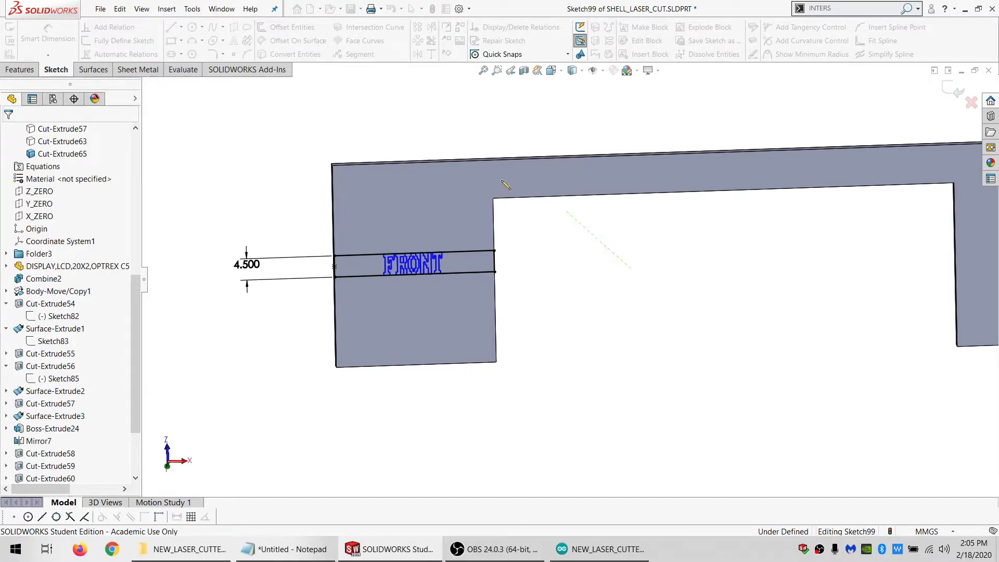
{"action": "left_click_drag", "start_coordinate": [630, 269], "coordinate": [573, 429]}
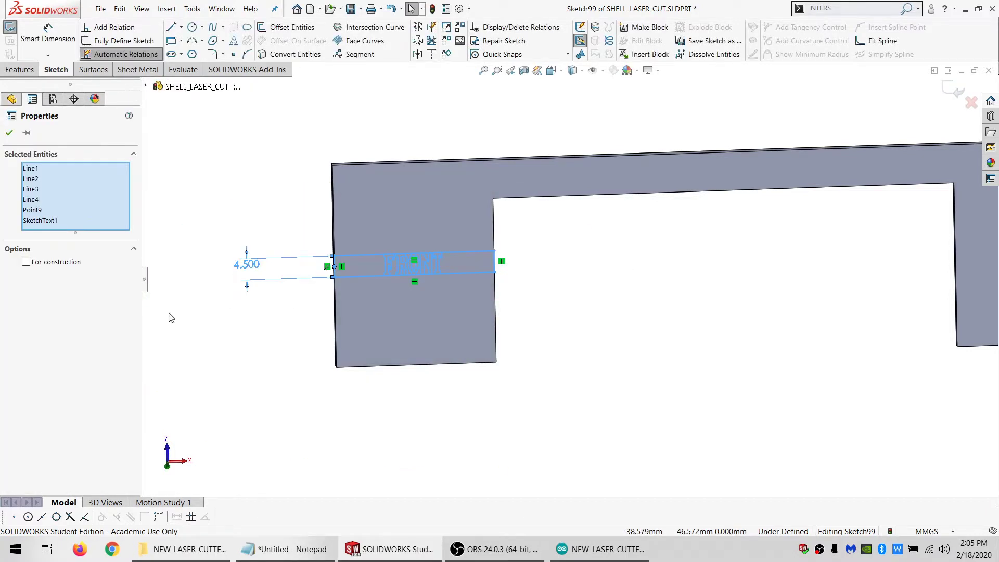
{"action": "left_click", "coordinate": [300, 176]}
Extrude-cut the FRONT text 0.010 mm deep with the Blind option, limiting the feature scope to plate body Cut-Extrude65
{"action": "left_click", "coordinate": [21, 70]}
{"action": "left_click", "coordinate": [191, 27]}
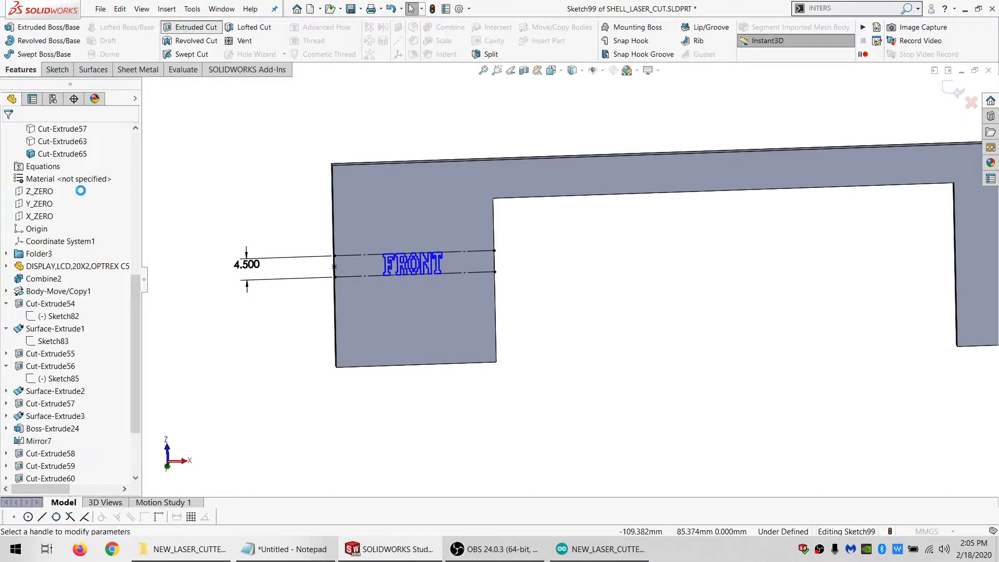
{"action": "left_click", "coordinate": [48, 425]}
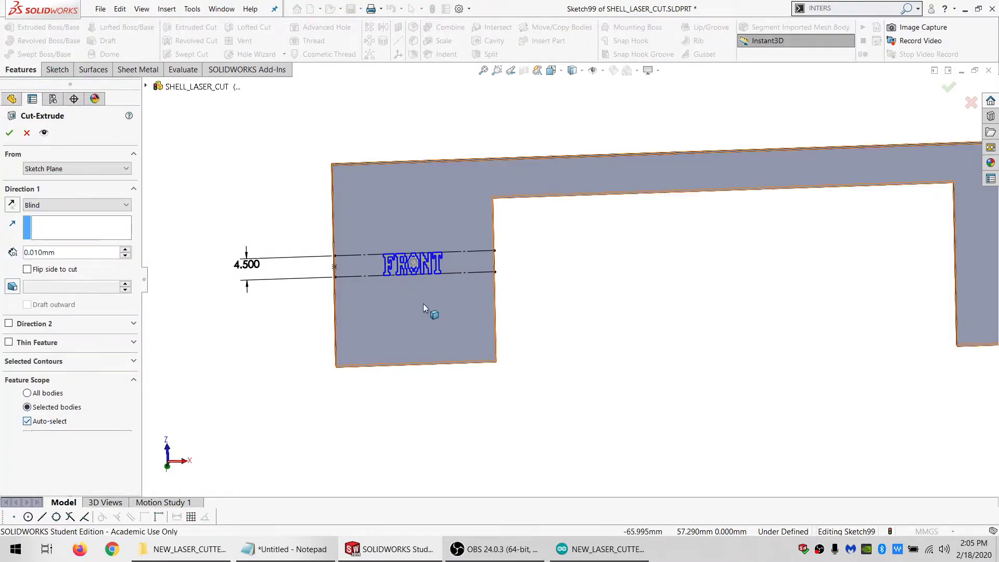
{"action": "left_click", "coordinate": [423, 304]}
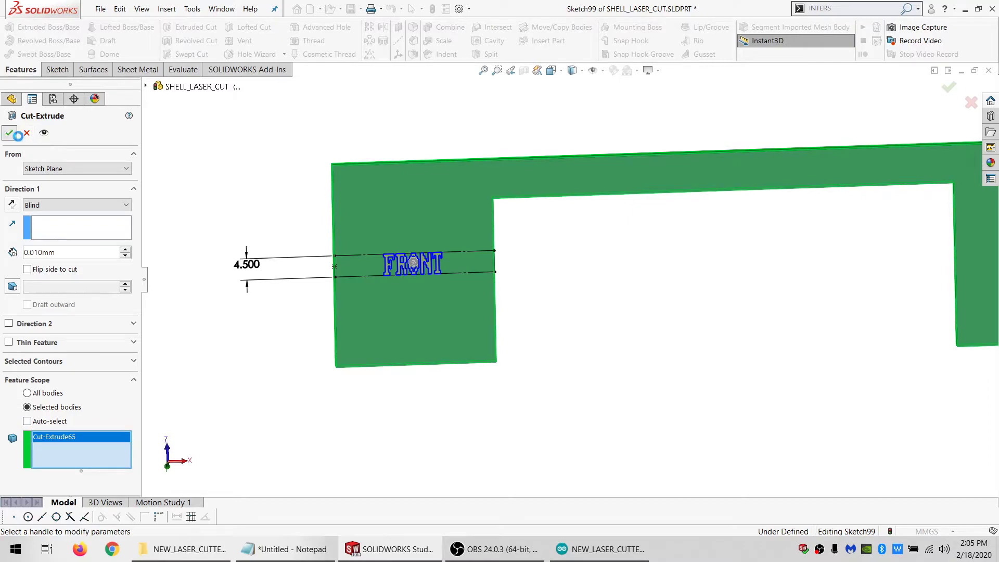
{"action": "left_click", "coordinate": [14, 132]}
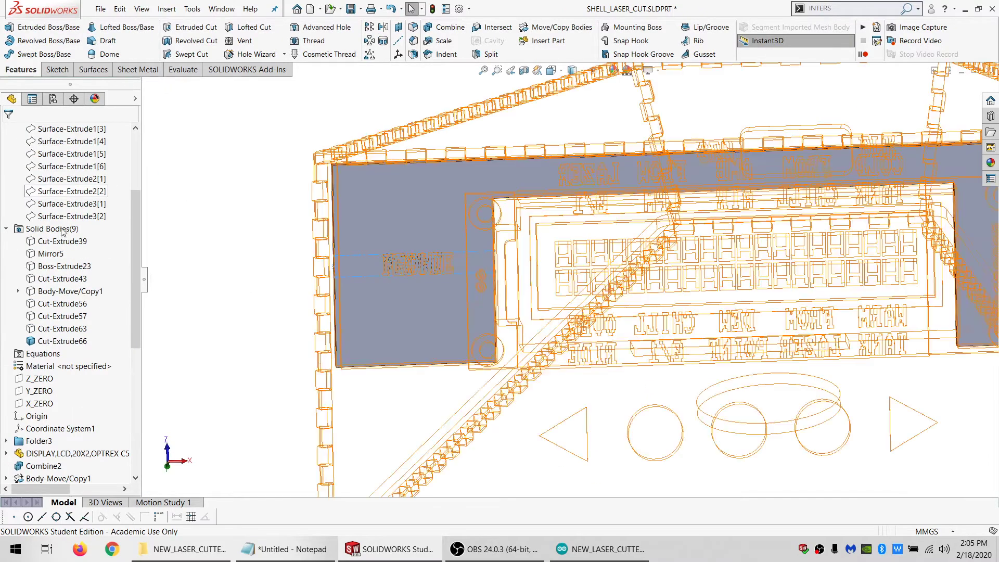
Show all solid bodies of the enclosure again and save the part
{"action": "left_click", "coordinate": [52, 229]}
{"action": "right_click", "coordinate": [52, 229]}
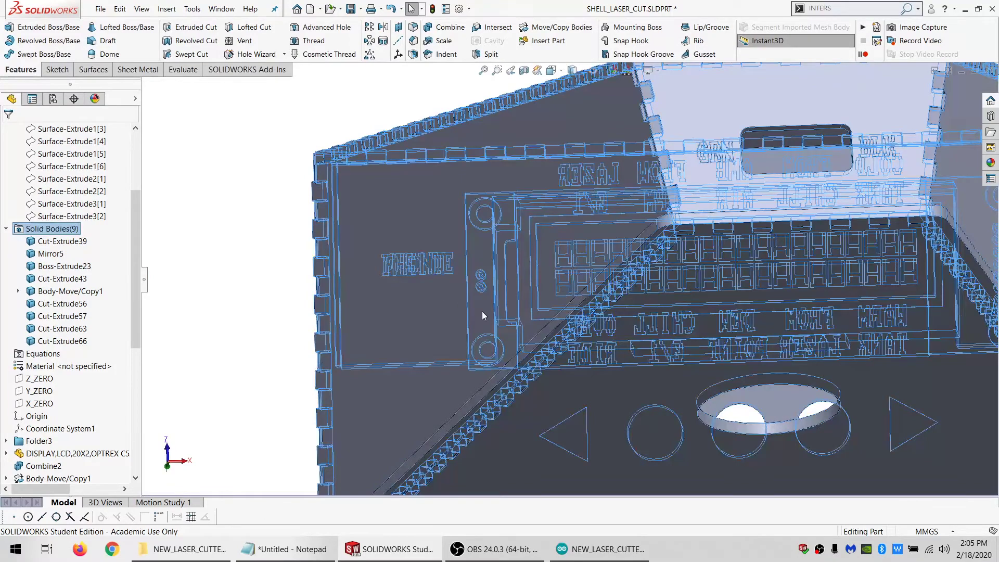
{"action": "key", "text": "Escape"}
{"action": "scroll", "coordinate": [482, 300], "scroll_direction": "up", "scroll_amount": 3}
{"action": "middle_click_drag", "start_coordinate": [483, 292], "coordinate": [705, 263]}
{"action": "scroll", "coordinate": [630, 281], "scroll_direction": "up", "scroll_amount": 3}
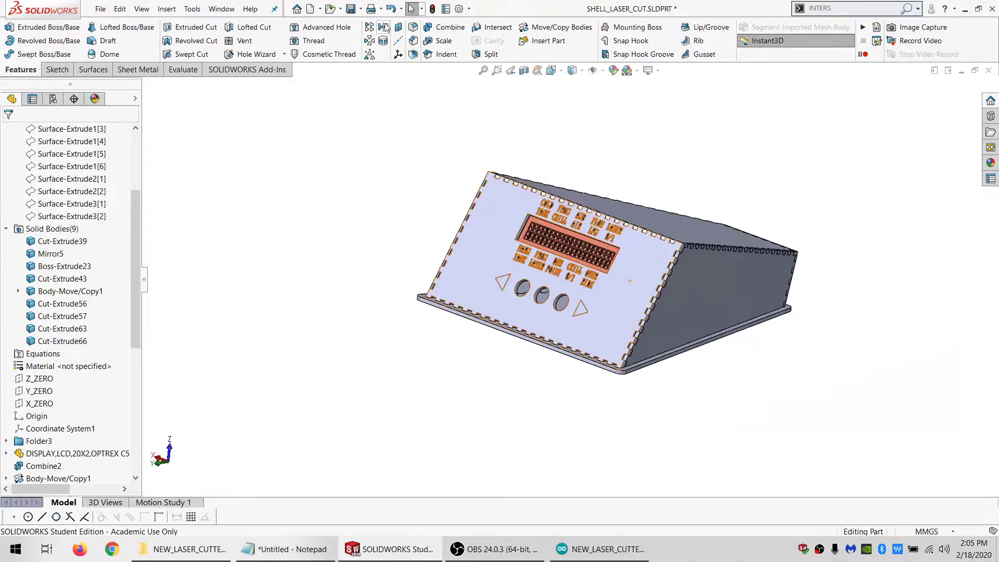
{"action": "left_click", "coordinate": [350, 10]}
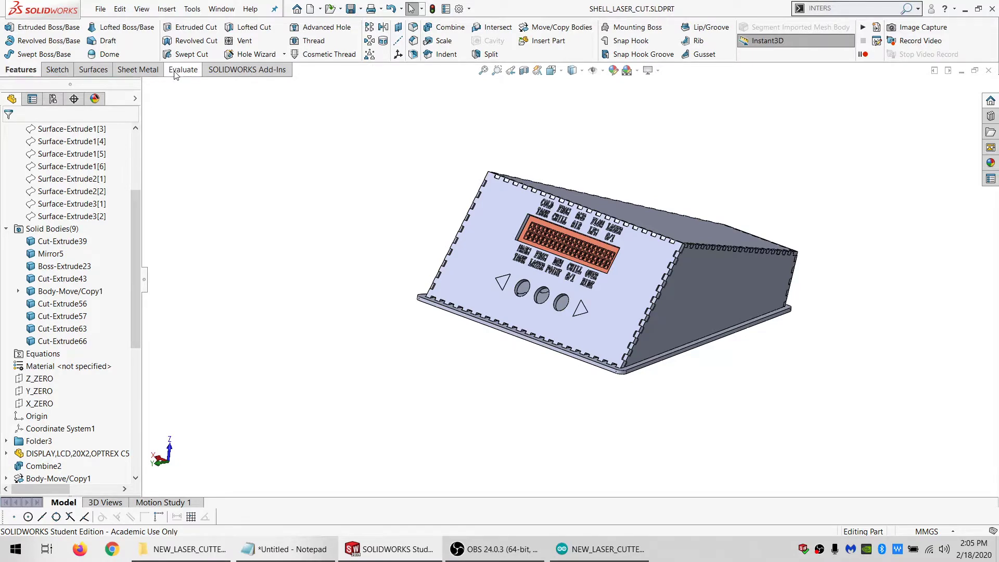
Run Interference Detection on all bodies of SHELL_LASER_CUT and close the check
{"action": "left_click", "coordinate": [177, 72]}
{"action": "left_click", "coordinate": [127, 27]}
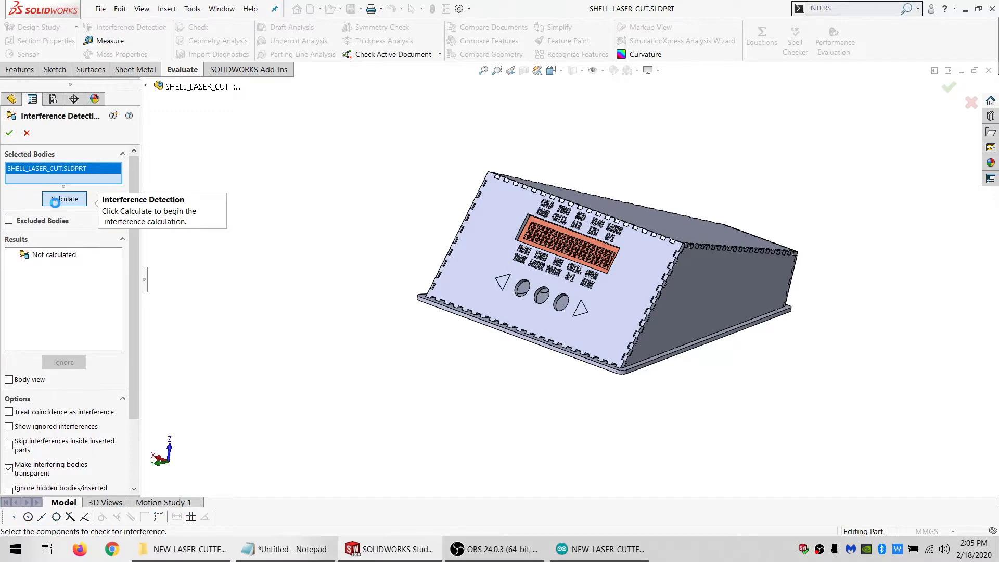
{"action": "left_click", "coordinate": [55, 202]}
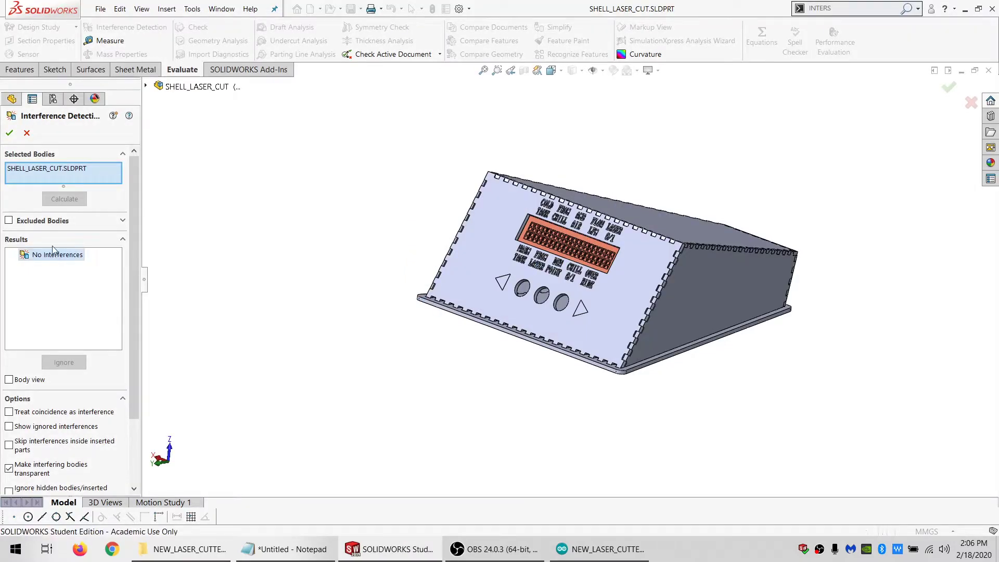
{"action": "key", "text": "Escape"}
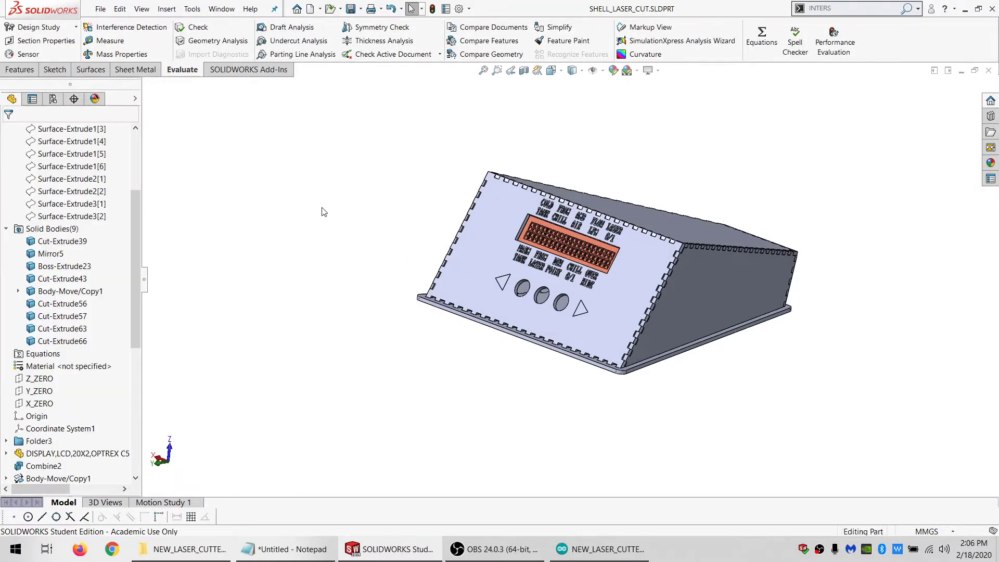
Hide the enclosure's side panel body Cut-Extrude39 to open up the interior
{"action": "scroll", "coordinate": [680, 404], "scroll_direction": "down", "scroll_amount": 2}
{"action": "scroll", "coordinate": [555, 332], "scroll_direction": "down", "scroll_amount": 2}
{"action": "mouse_move", "coordinate": [555, 332]}
{"action": "middle_mouse_down"}
{"action": "mouse_move", "coordinate": [508, 290]}
{"action": "mouse_move", "coordinate": [571, 319]}
{"action": "middle_mouse_up"}
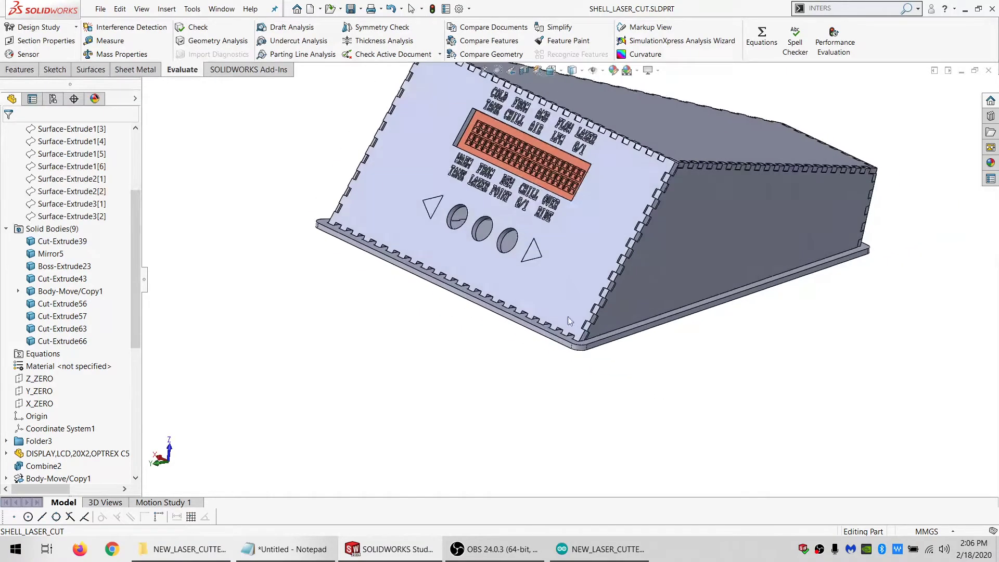
{"action": "scroll", "coordinate": [570, 319], "scroll_direction": "up", "scroll_amount": 2}
{"action": "scroll", "coordinate": [650, 220], "scroll_direction": "down", "scroll_amount": 3}
{"action": "left_click", "coordinate": [651, 219]}
{"action": "left_click", "coordinate": [692, 202]}
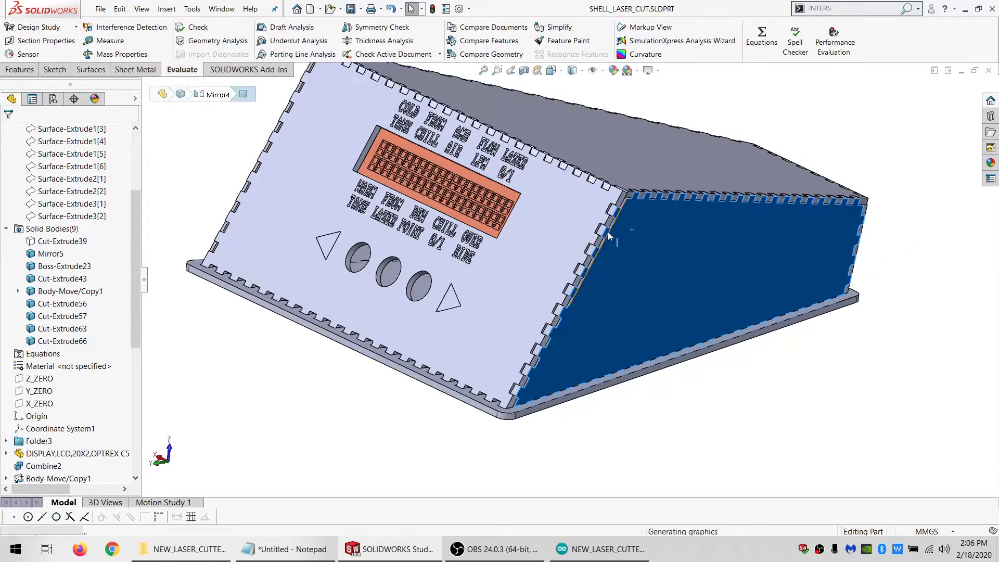
Examine the stacked U-shaped plates and their fit around the LCD display through the enclosure's open side
{"action": "middle_click_drag", "start_coordinate": [600, 229], "coordinate": [585, 222]}
{"action": "scroll", "coordinate": [627, 268], "scroll_direction": "down", "scroll_amount": 4}
{"action": "middle_click_drag", "start_coordinate": [627, 269], "coordinate": [623, 231]}
{"action": "scroll", "coordinate": [852, 315], "scroll_direction": "up", "scroll_amount": 4}
{"action": "scroll", "coordinate": [510, 202], "scroll_direction": "up", "scroll_amount": 1}
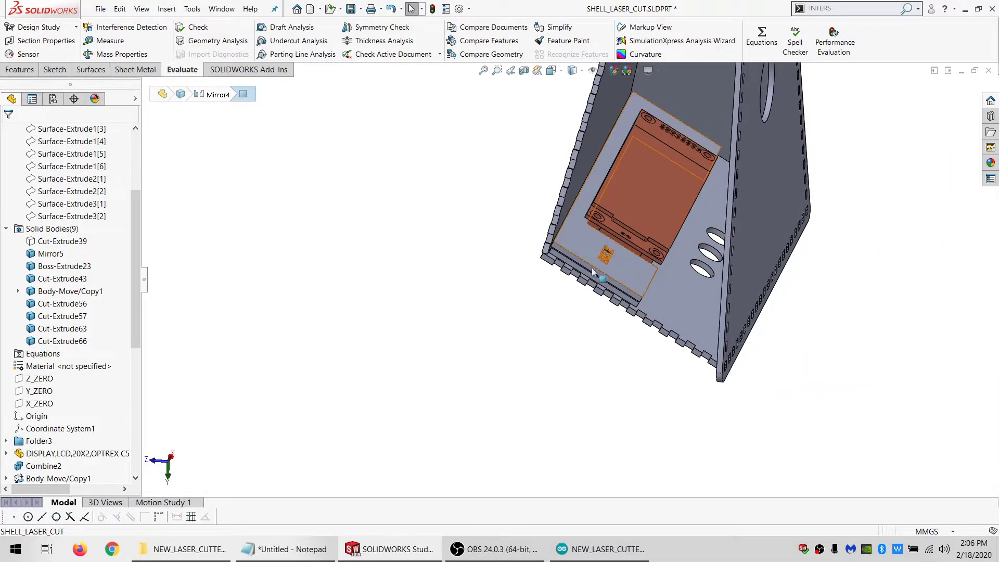
{"action": "left_click", "coordinate": [634, 301]}
{"action": "scroll", "coordinate": [645, 291], "scroll_direction": "down", "scroll_amount": 5}
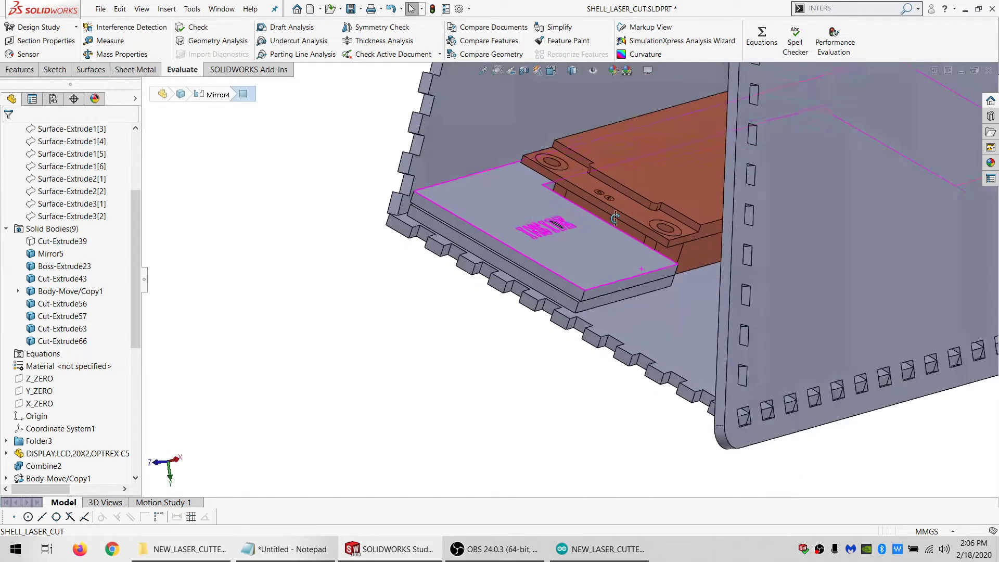
{"action": "key", "text": "Escape"}
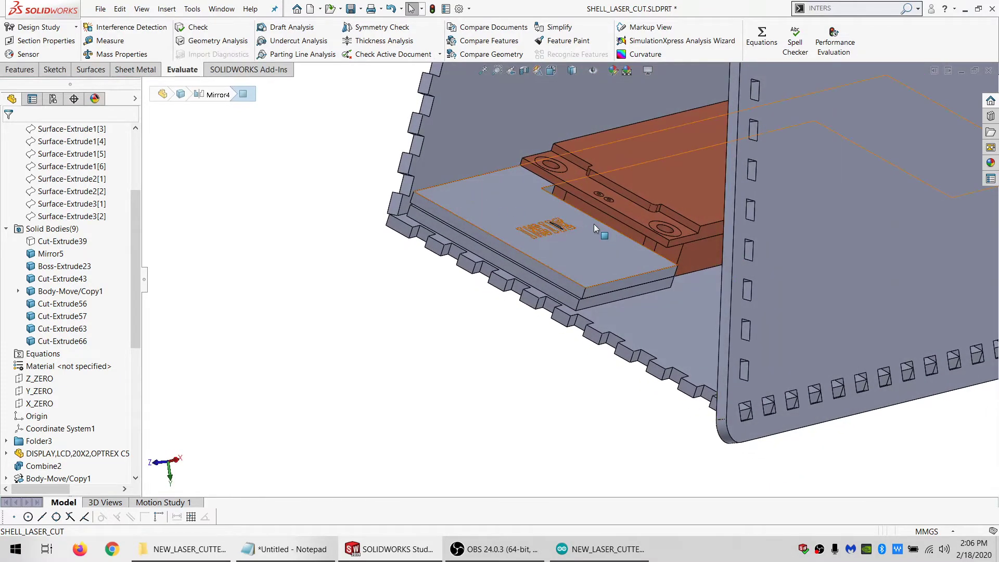
{"action": "middle_click_drag", "start_coordinate": [594, 223], "coordinate": [576, 287]}
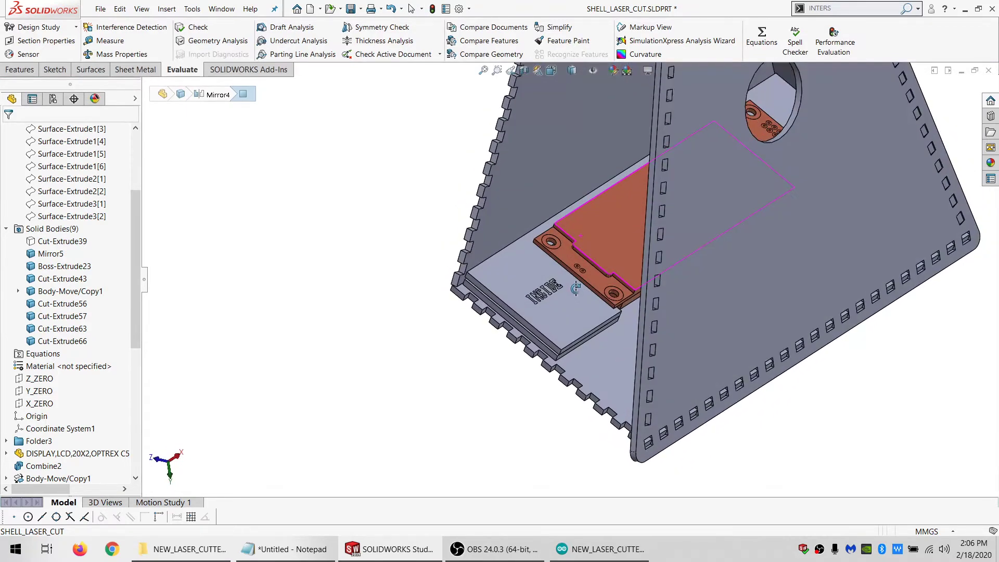
{"action": "key", "text": "Escape"}
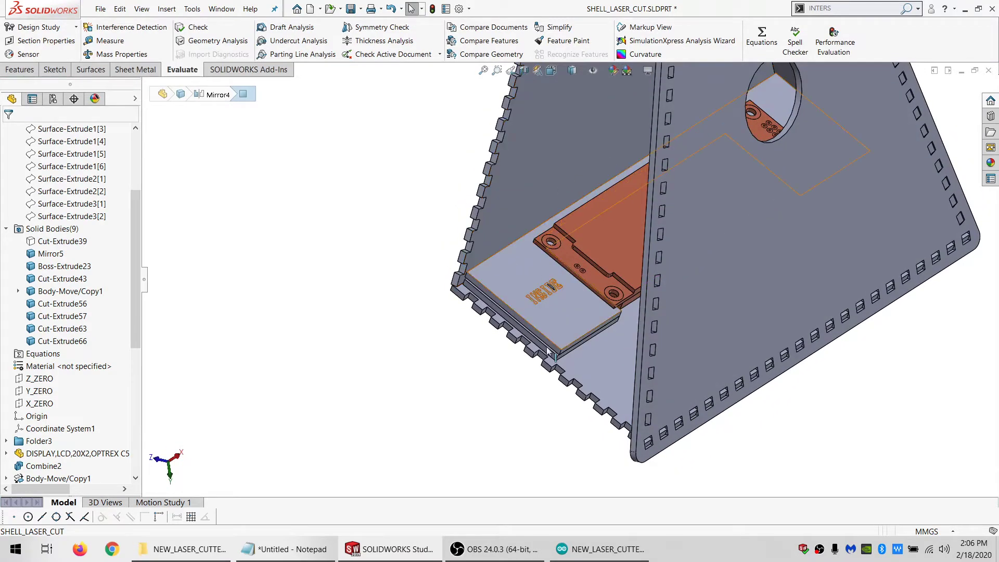
{"action": "scroll", "coordinate": [549, 307], "scroll_direction": "up", "scroll_amount": 2}
{"action": "scroll", "coordinate": [553, 318], "scroll_direction": "down", "scroll_amount": 2}
{"action": "middle_click_drag", "start_coordinate": [506, 320], "coordinate": [665, 263]}
{"action": "scroll", "coordinate": [643, 254], "scroll_direction": "down", "scroll_amount": 3}
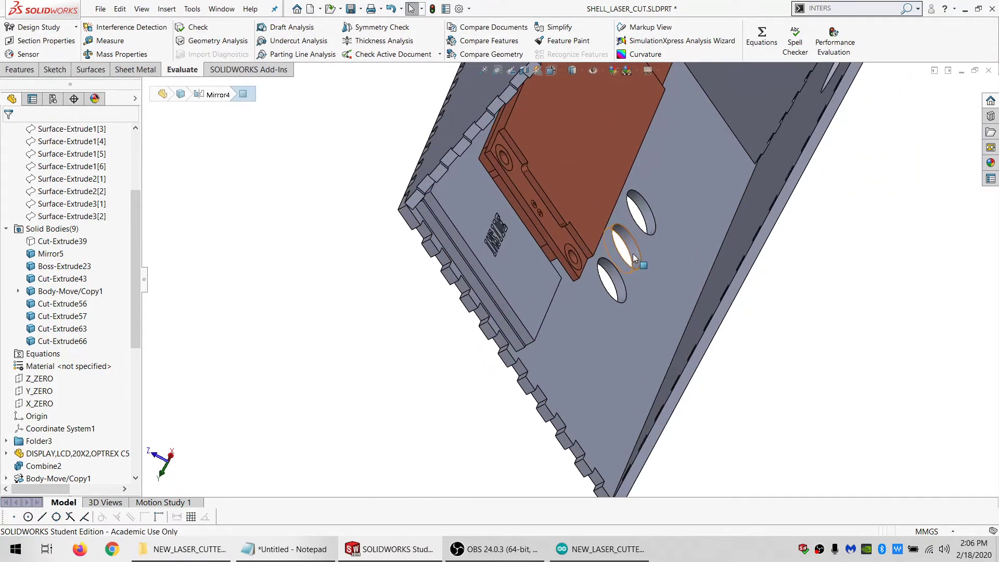
Switch to the LASER_COOLING_CONTROL_MODULE_V0.001 assembly, rebuild it, and open its SWITCH,BUTTON,SPARKFUN COM-10302 component as a separate part
{"action": "left_click", "coordinate": [222, 9]}
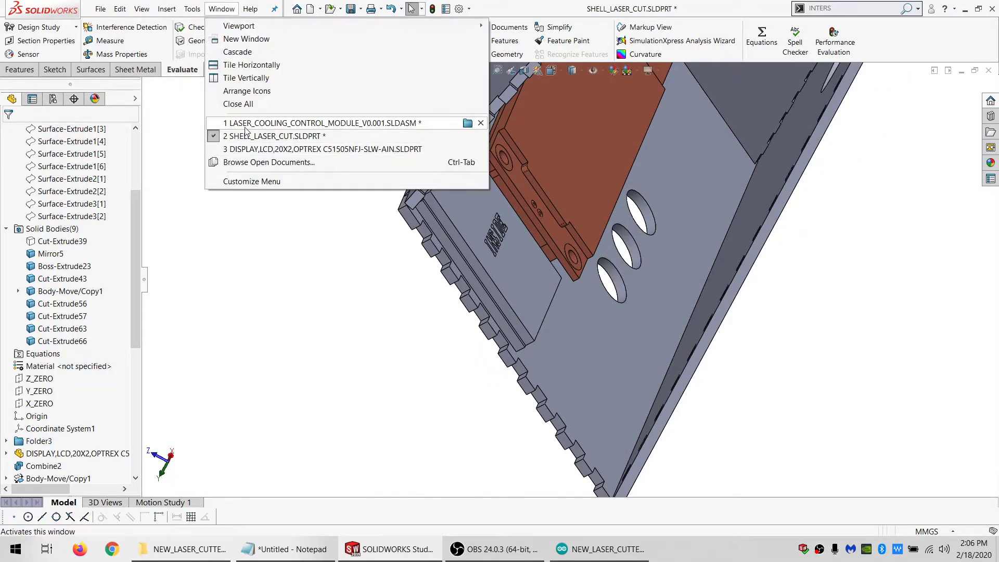
{"action": "left_click", "coordinate": [245, 124]}
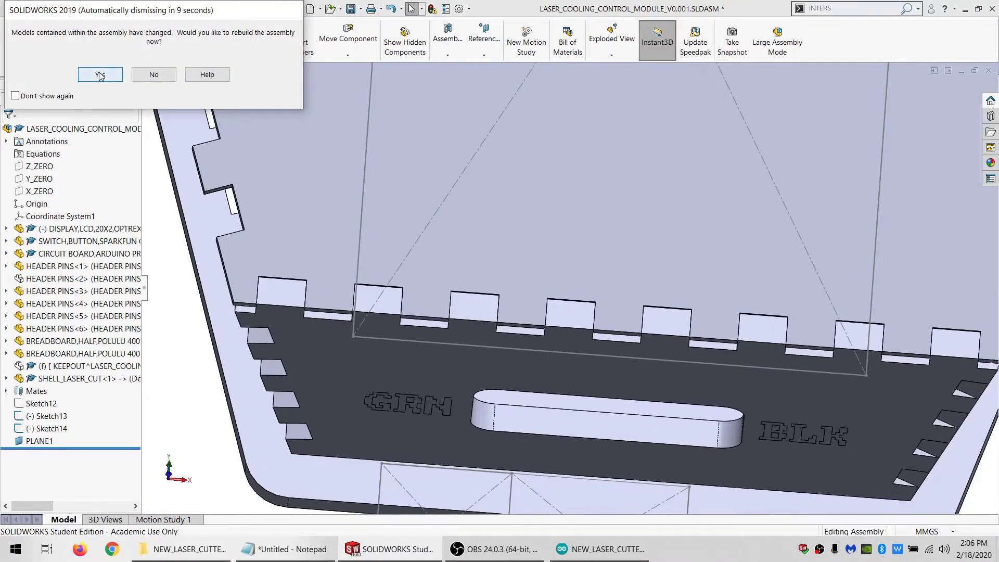
{"action": "left_click", "coordinate": [100, 75]}
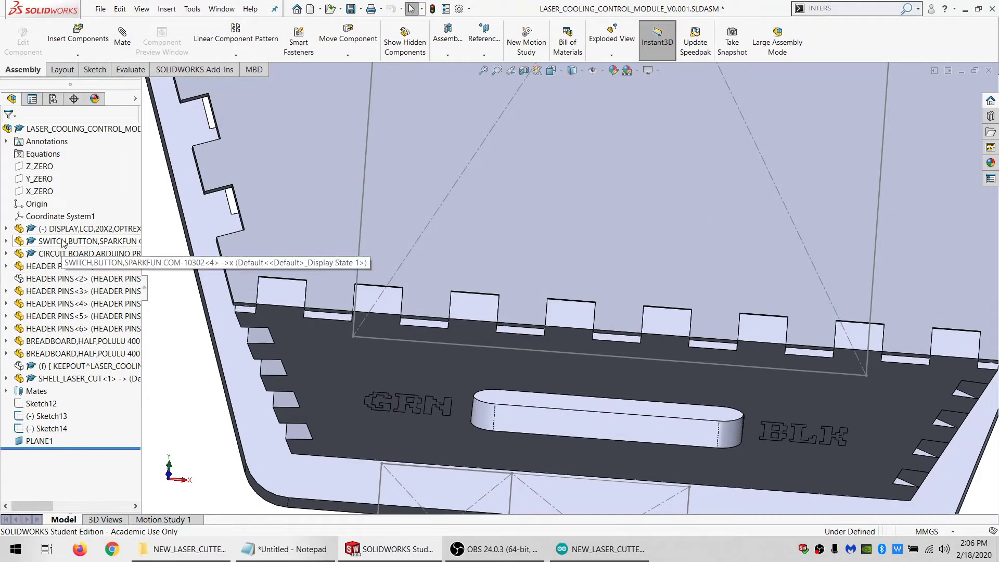
{"action": "left_click", "coordinate": [70, 242]}
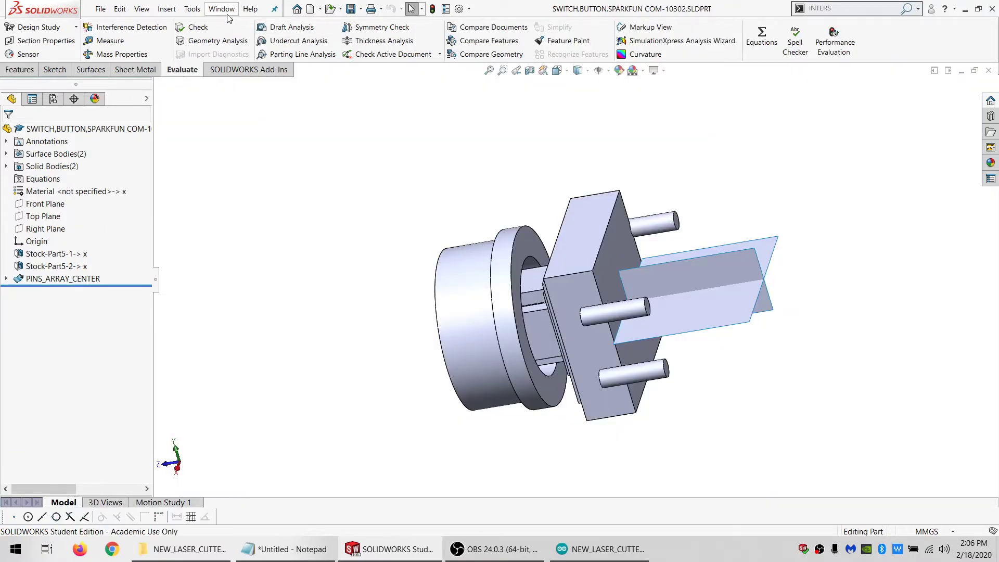
Insert two copies of the SWITCH,BUTTON,SPARKFUN COM-10302 part, with solid and surface bodies, beside the enclosure in SHELL_LASER_CUT
{"action": "left_click", "coordinate": [222, 9]}
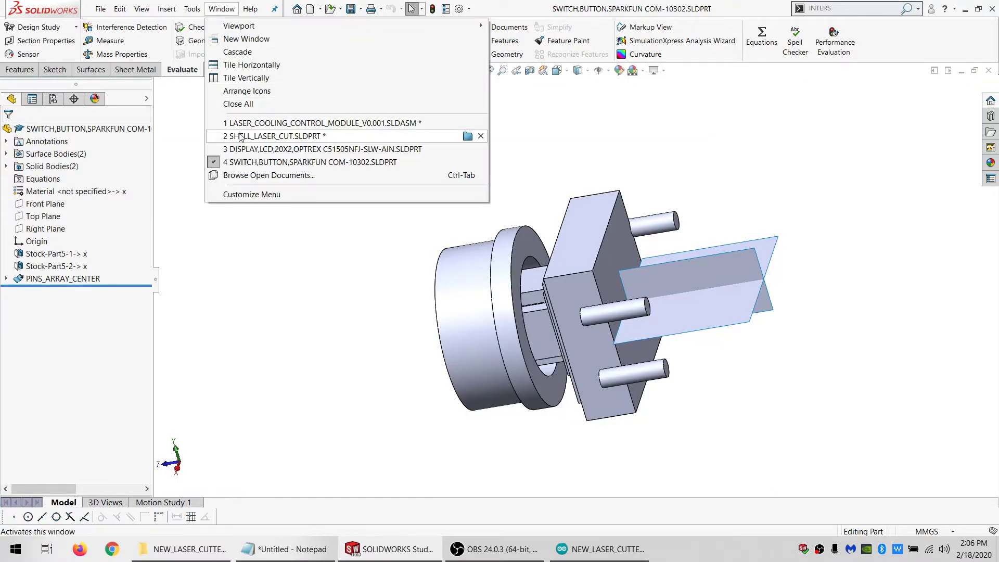
{"action": "left_click", "coordinate": [244, 135]}
{"action": "scroll", "coordinate": [224, 130], "scroll_direction": "up", "scroll_amount": 1}
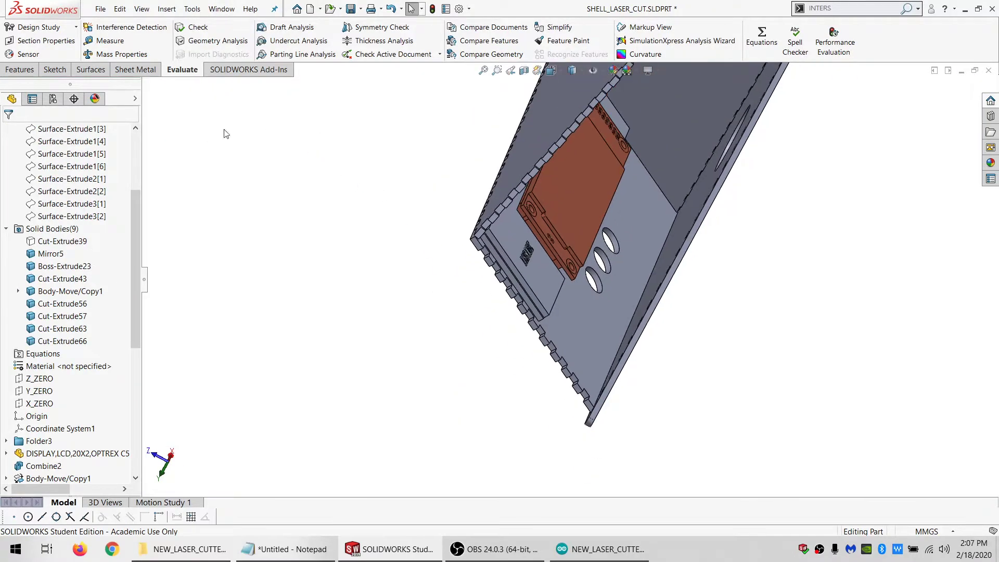
{"action": "left_click", "coordinate": [38, 73]}
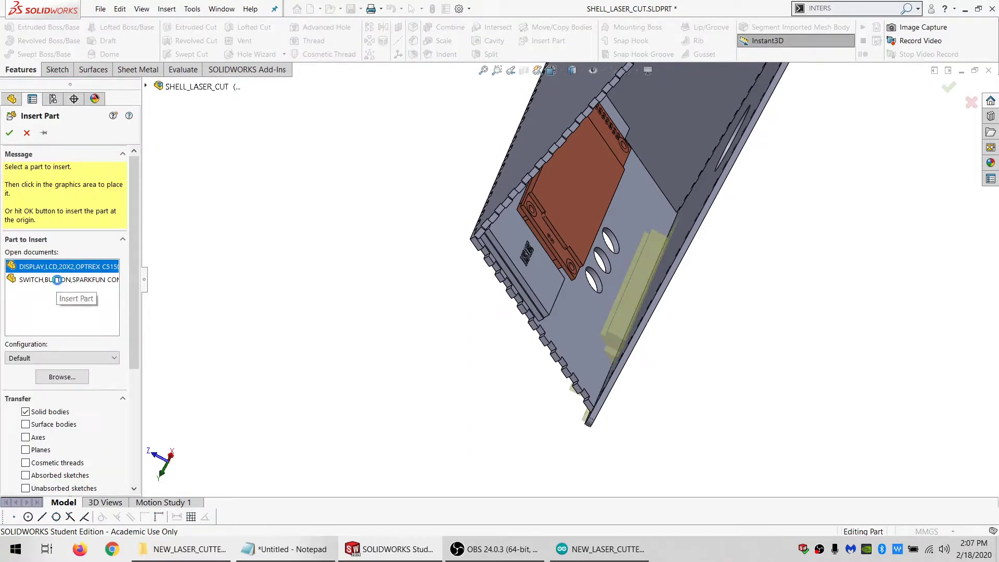
{"action": "left_click", "coordinate": [58, 280]}
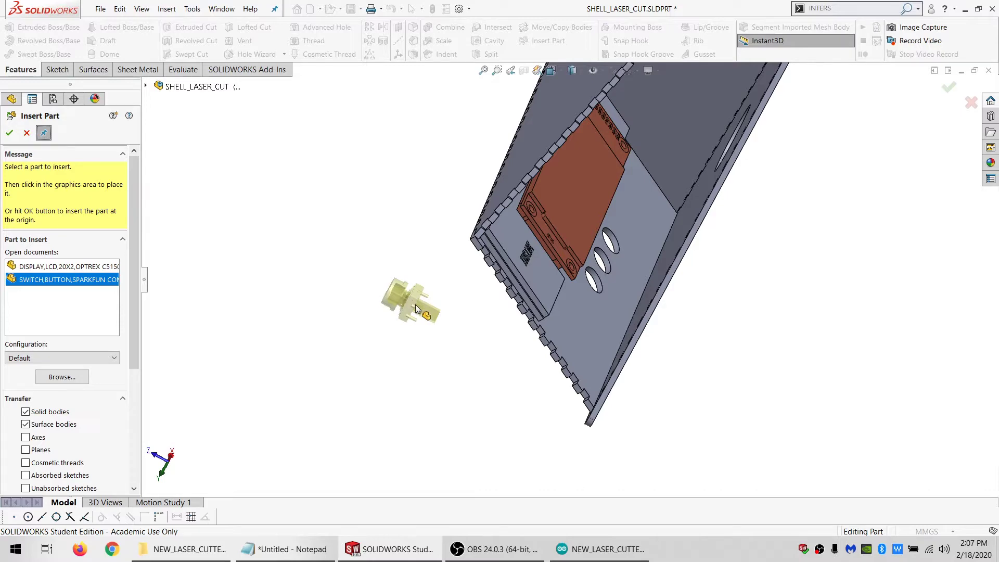
{"action": "left_click", "coordinate": [416, 308]}
{"action": "left_click", "coordinate": [411, 245]}
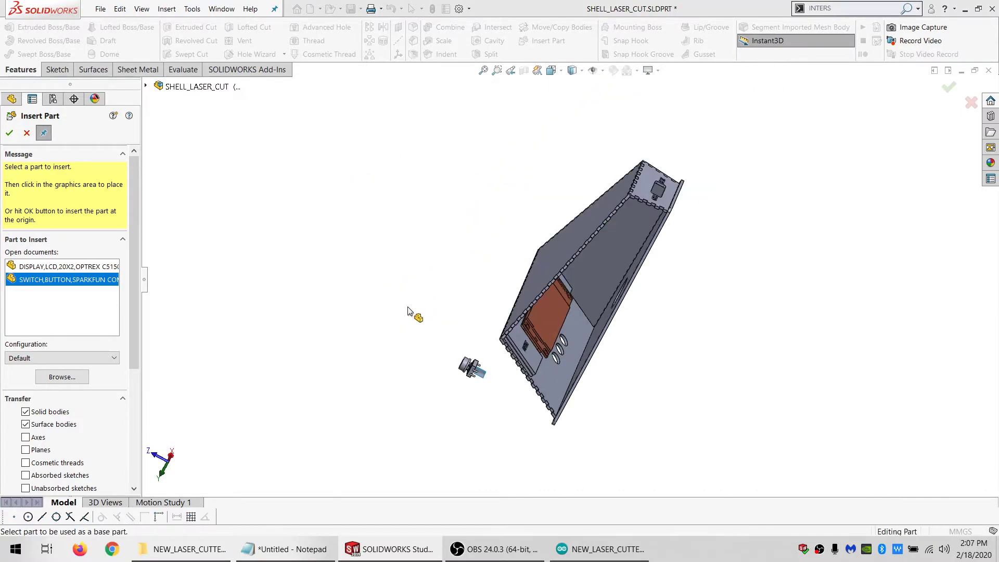
{"action": "left_click", "coordinate": [468, 399]}
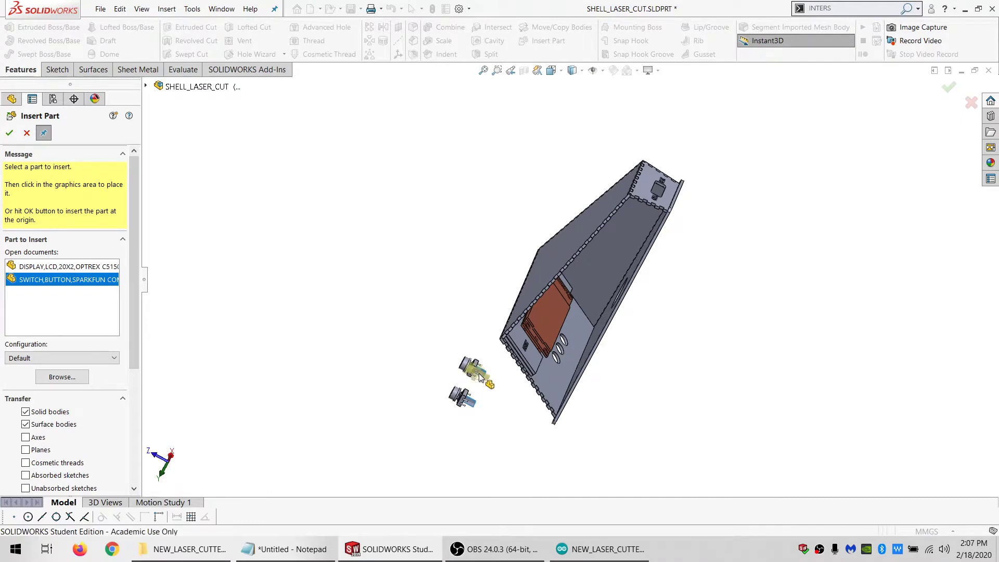
Start Move/Copy Body with the two PINS_ARRAY_CENTER surfaces and two Stock-Part5 solids of the first inserted switch as bodies to move
{"action": "scroll", "coordinate": [527, 413], "scroll_direction": "down", "scroll_amount": 5}
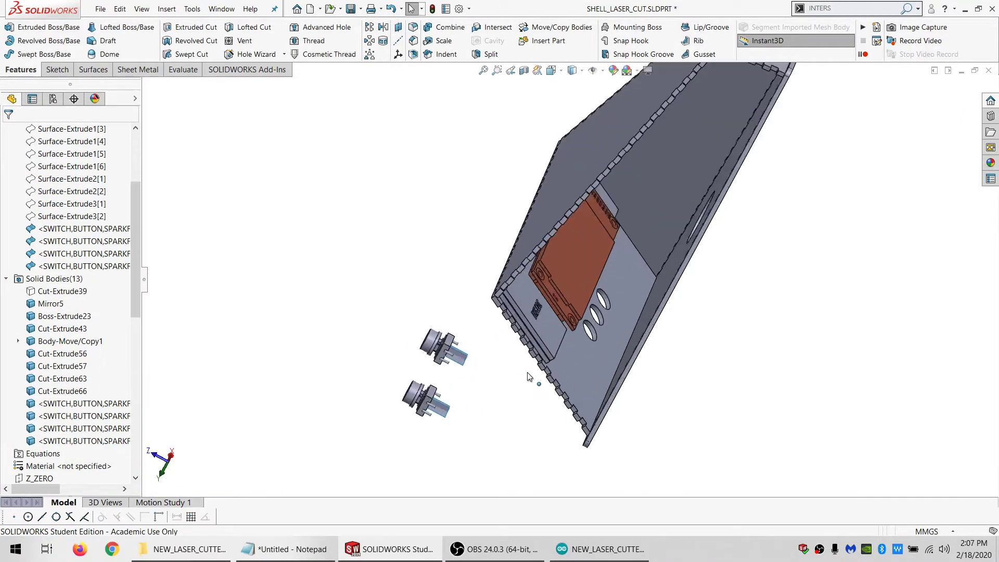
{"action": "left_click", "coordinate": [95, 229]}
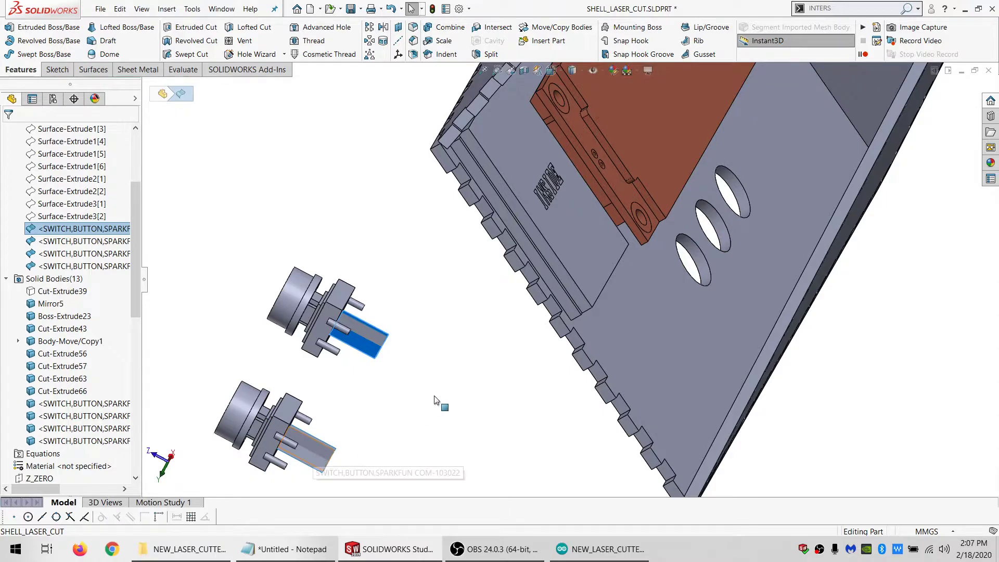
{"action": "scroll", "coordinate": [436, 393], "scroll_direction": "up", "scroll_amount": 1}
{"action": "left_click", "coordinate": [441, 303]}
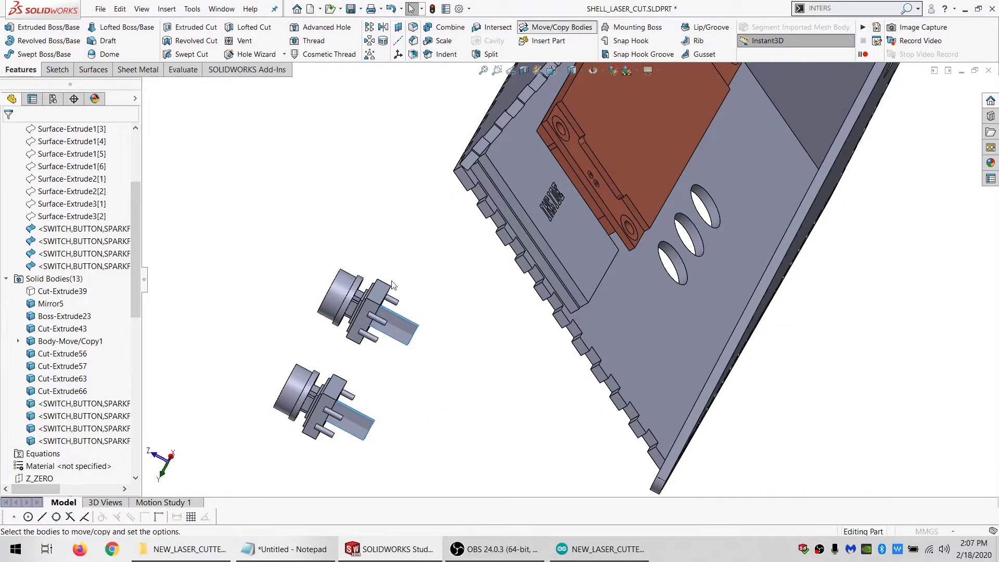
{"action": "left_click", "coordinate": [420, 324]}
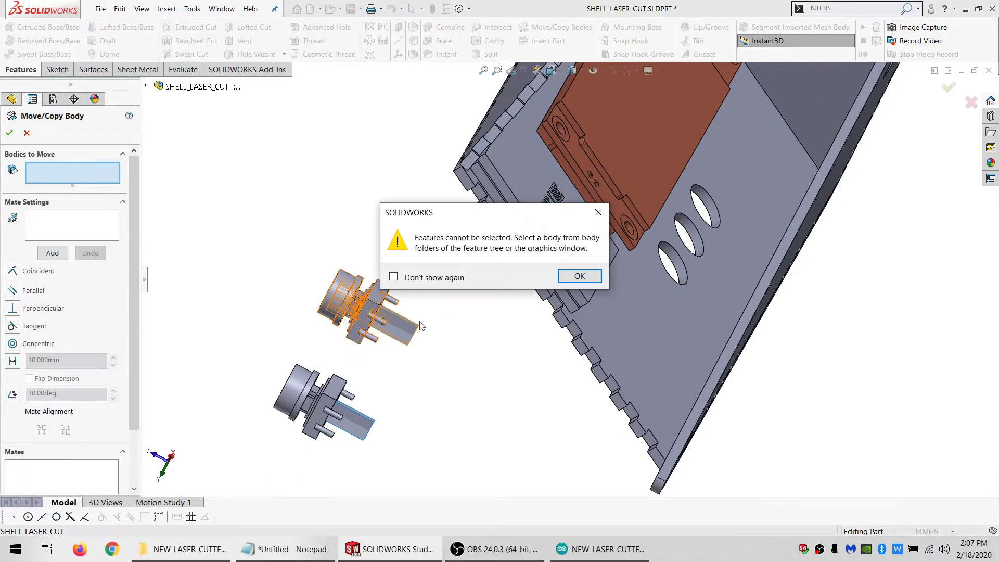
{"action": "left_click", "coordinate": [580, 277]}
{"action": "left_click", "coordinate": [18, 104]}
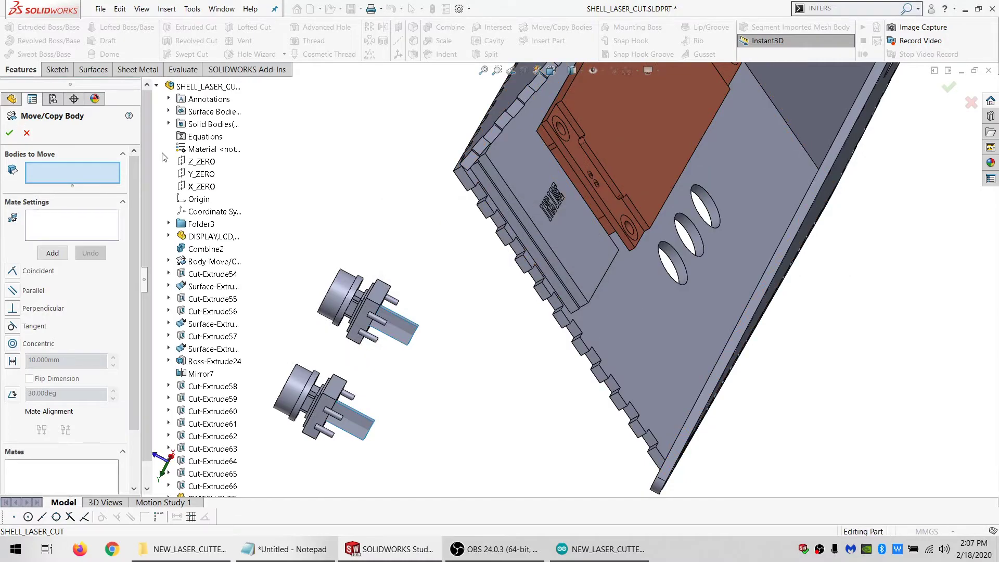
{"action": "left_click", "coordinate": [168, 124]}
{"action": "left_click", "coordinate": [169, 111]}
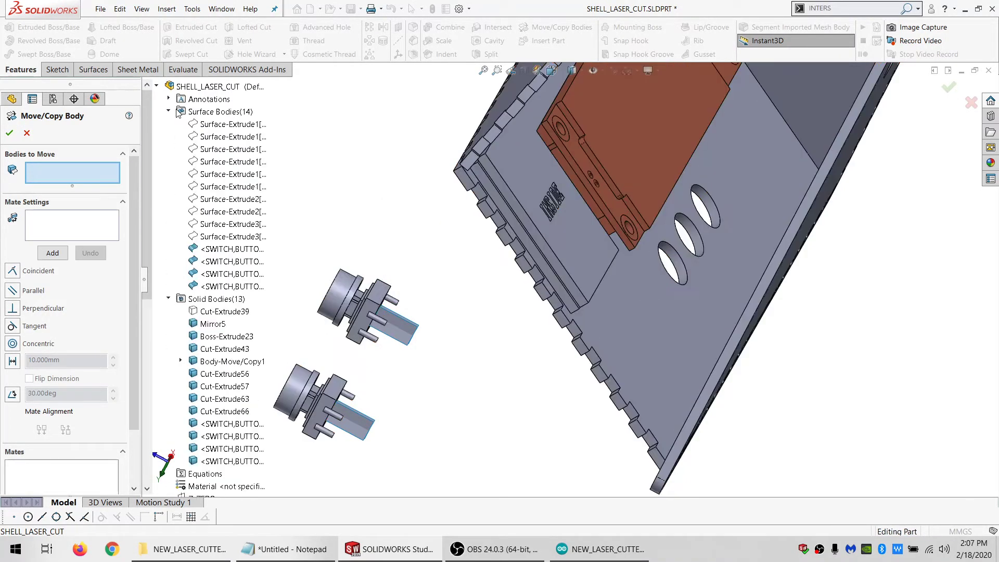
{"action": "left_click", "coordinate": [253, 250]}
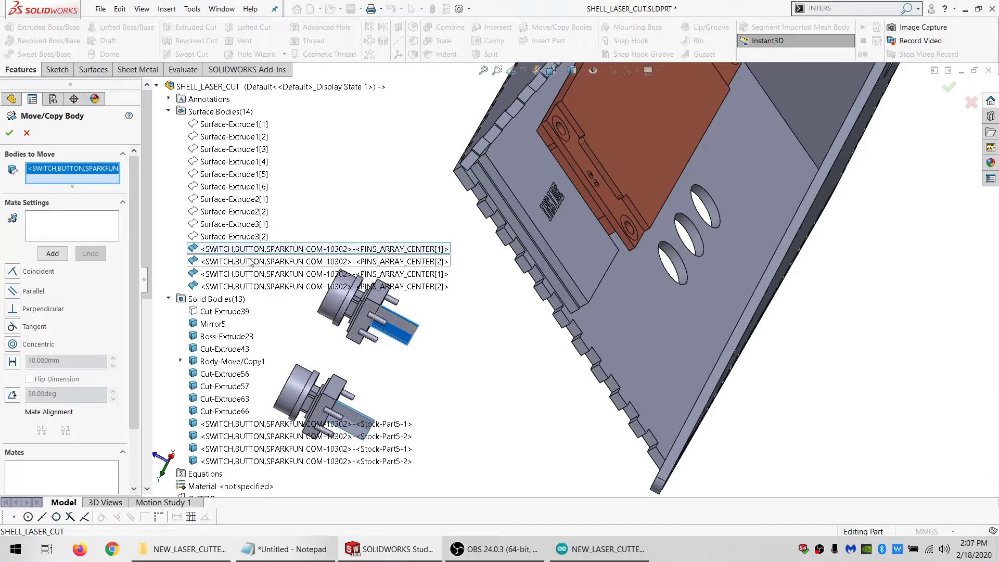
{"action": "left_click", "coordinate": [254, 261]}
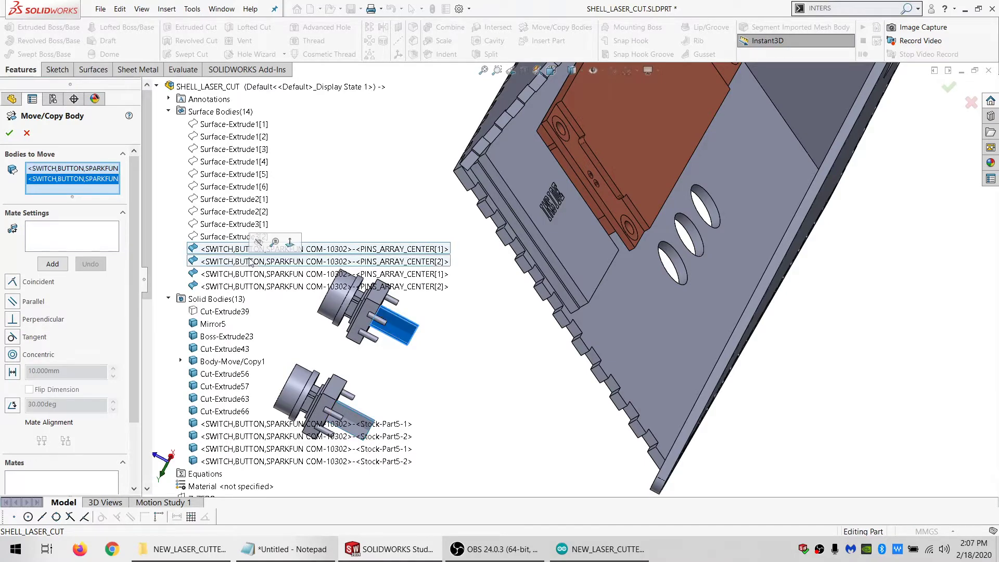
{"action": "left_click", "coordinate": [377, 298]}
{"action": "left_click", "coordinate": [338, 304]}
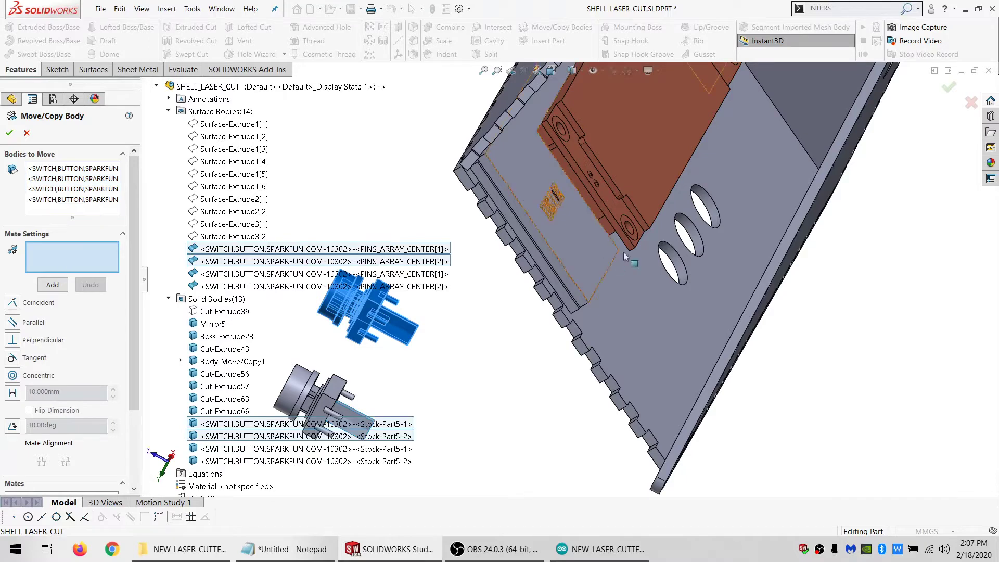
Mate the switch's round body concentric with the button hole farthest from the enclosure's open side
{"action": "left_click", "coordinate": [714, 214]}
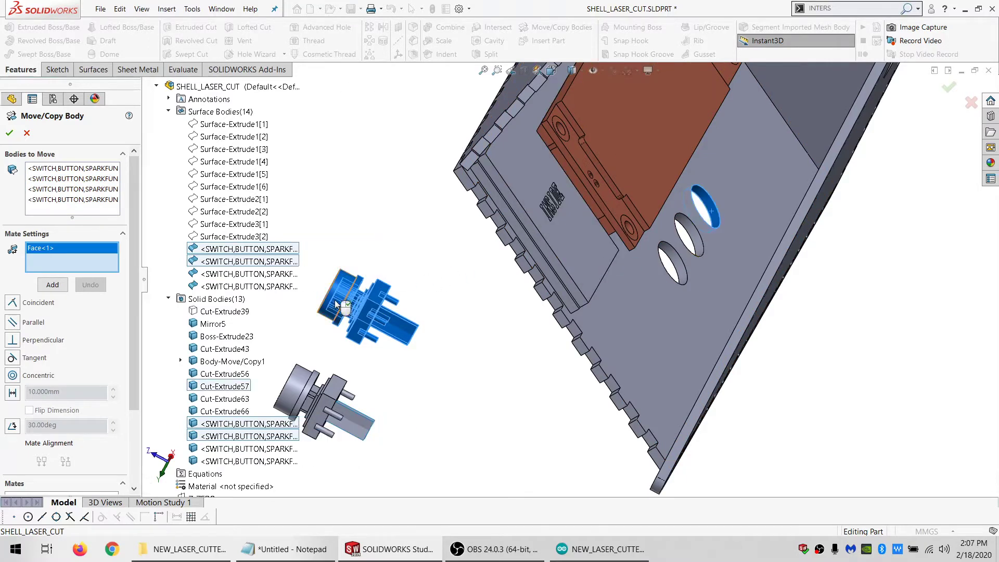
{"action": "left_click", "coordinate": [335, 305]}
{"action": "left_click", "coordinate": [51, 287]}
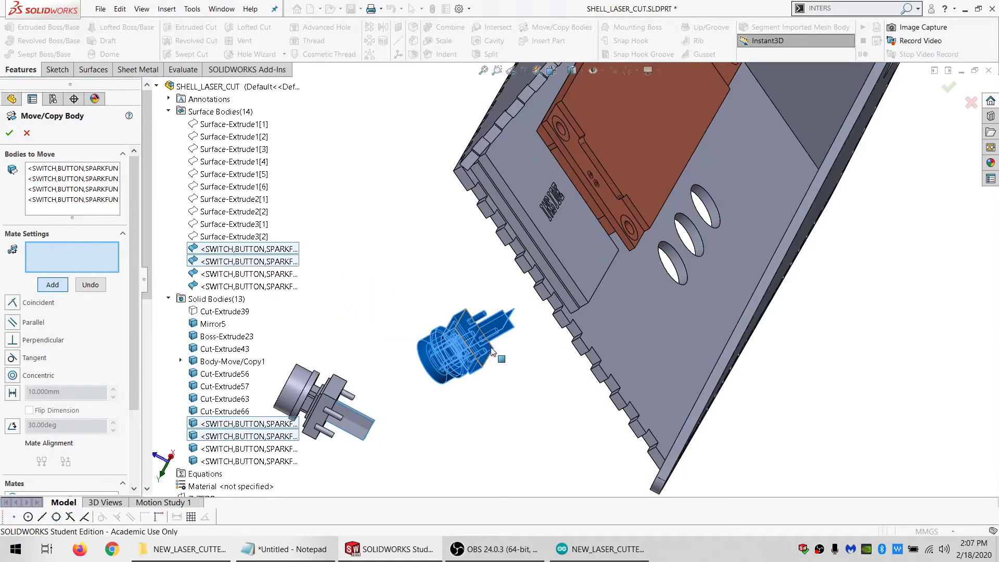
Add a parallel mate between the switch's pin-array center surface and the lower long edge at the LCD display
{"action": "scroll", "coordinate": [492, 351], "scroll_direction": "down", "scroll_amount": 3}
{"action": "middle_click_drag", "start_coordinate": [492, 351], "coordinate": [515, 339]}
{"action": "left_click", "coordinate": [517, 330]}
{"action": "scroll", "coordinate": [515, 328], "scroll_direction": "up", "scroll_amount": 5}
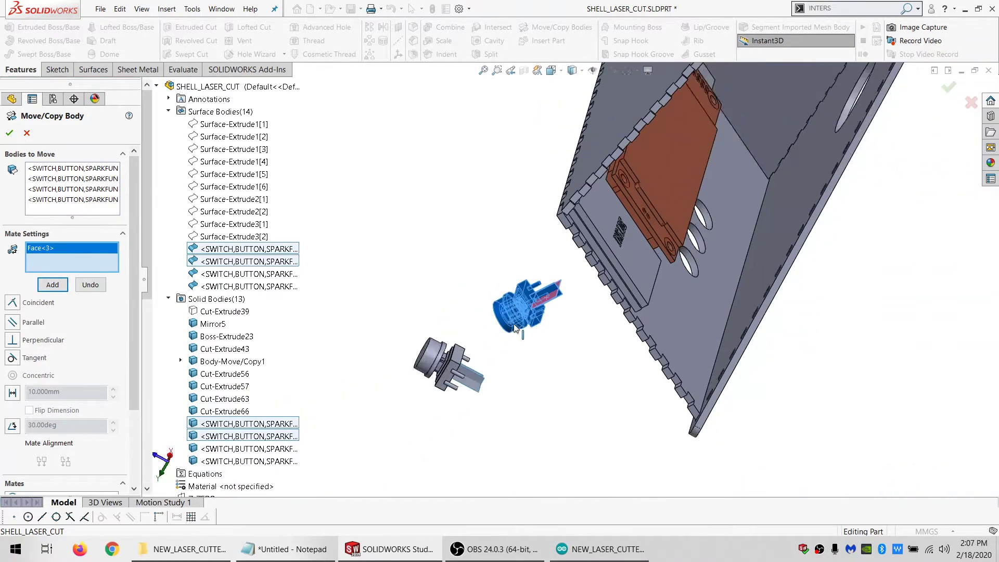
{"action": "middle_click_drag", "start_coordinate": [649, 335], "coordinate": [670, 317]}
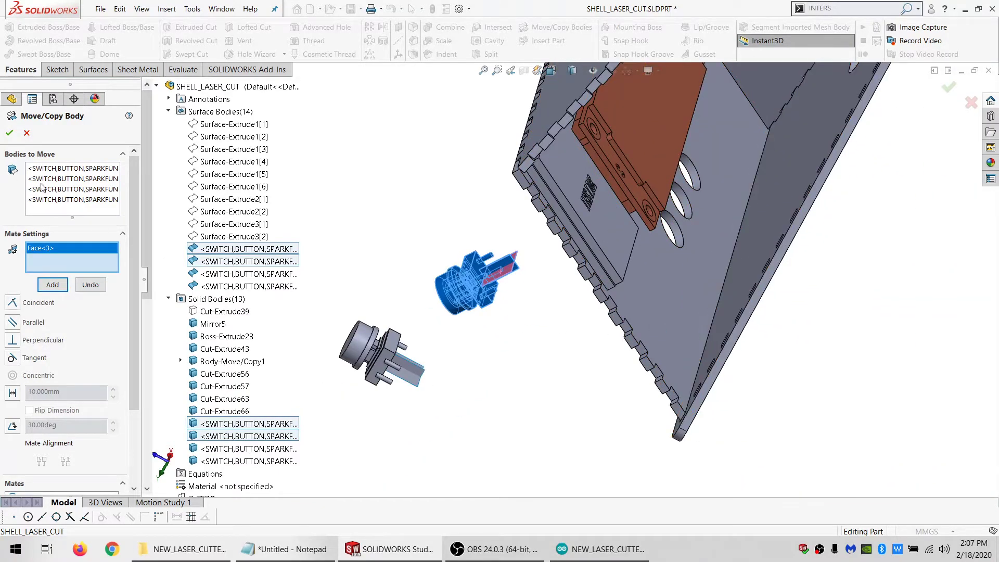
{"action": "middle_click_drag", "start_coordinate": [585, 252], "coordinate": [641, 200]}
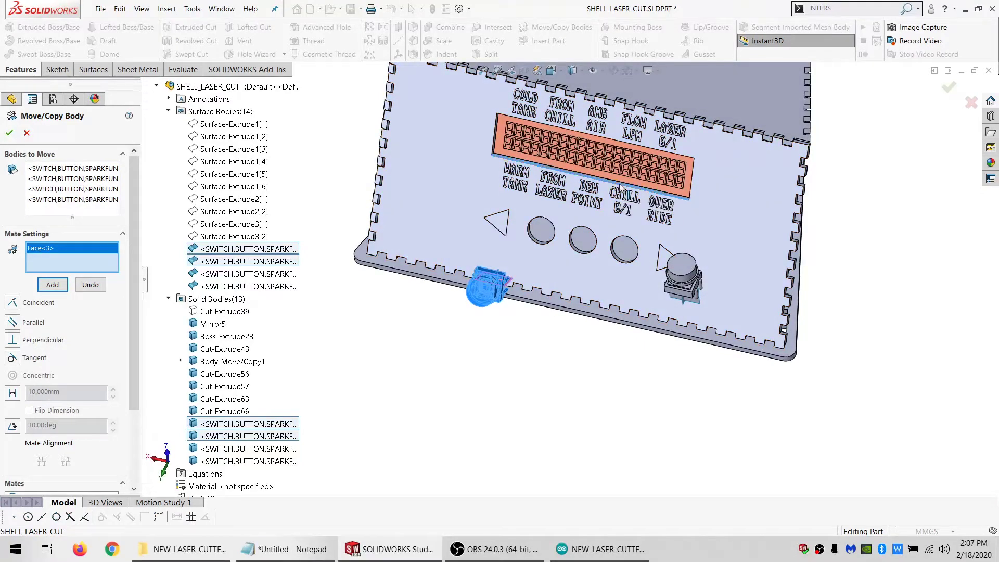
{"action": "left_click", "coordinate": [624, 200]}
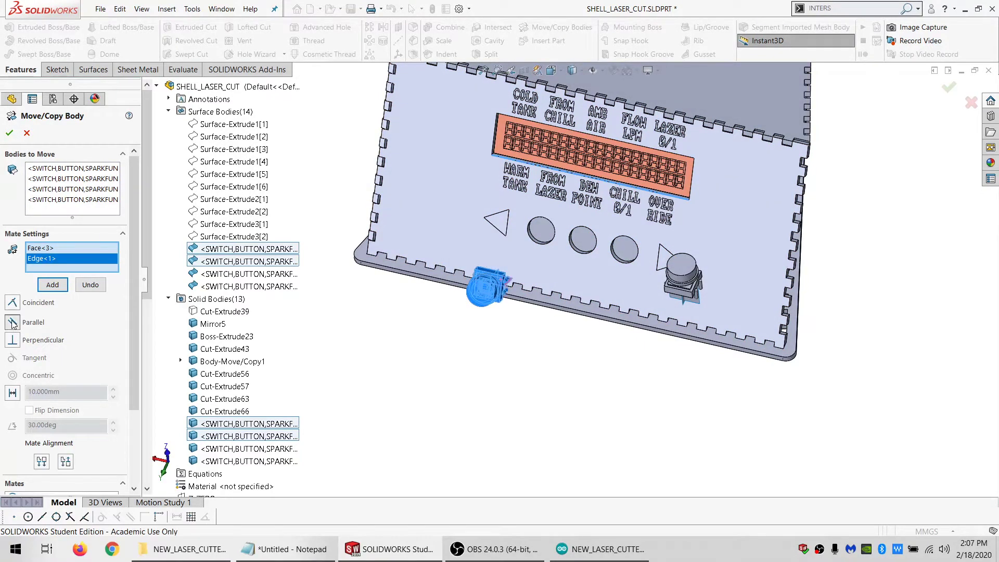
{"action": "left_click", "coordinate": [55, 285]}
Add a coincident mate between the switch's flange face and the inside face of the front panel, and finish the body move
{"action": "middle_click_drag", "start_coordinate": [448, 292], "coordinate": [467, 284]}
{"action": "scroll", "coordinate": [479, 271], "scroll_direction": "down", "scroll_amount": 5}
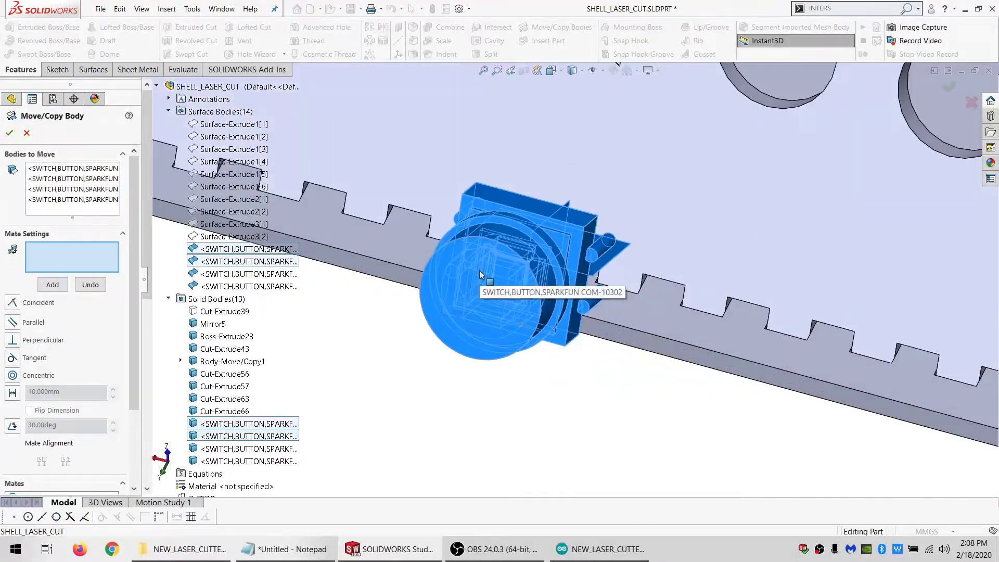
{"action": "left_click", "coordinate": [509, 224]}
{"action": "scroll", "coordinate": [748, 265], "scroll_direction": "up", "scroll_amount": 6}
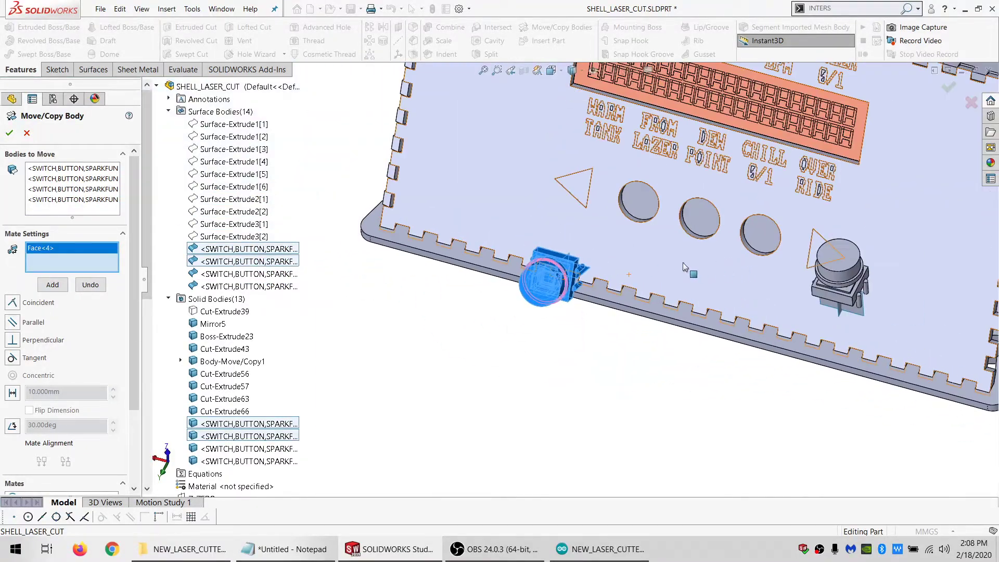
{"action": "middle_click_drag", "start_coordinate": [682, 262], "coordinate": [644, 276]}
{"action": "left_click", "coordinate": [683, 280]}
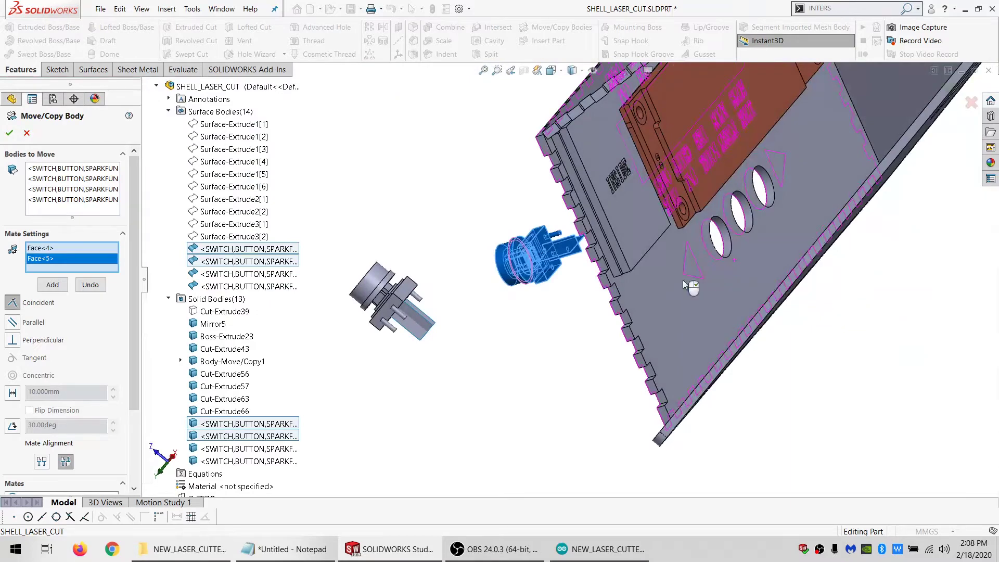
{"action": "left_click", "coordinate": [52, 284]}
{"action": "key", "text": "Return"}
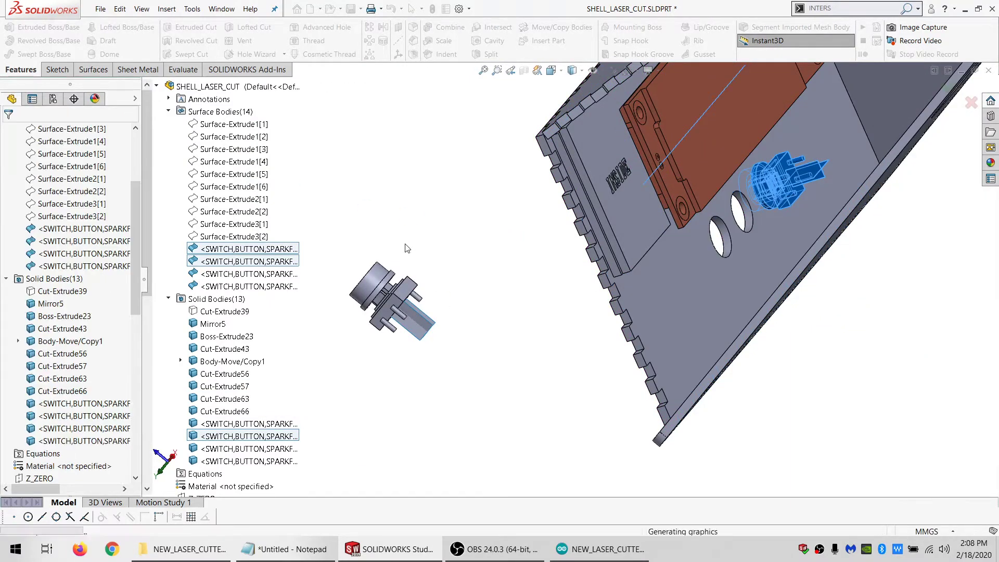
Start Move/Copy Body with the two PINS_ARRAY_CENTER surfaces and two Stock-Part5 solids of the switch still outside the enclosure
{"action": "scroll", "coordinate": [42, 234], "scroll_direction": "up", "scroll_amount": 4}
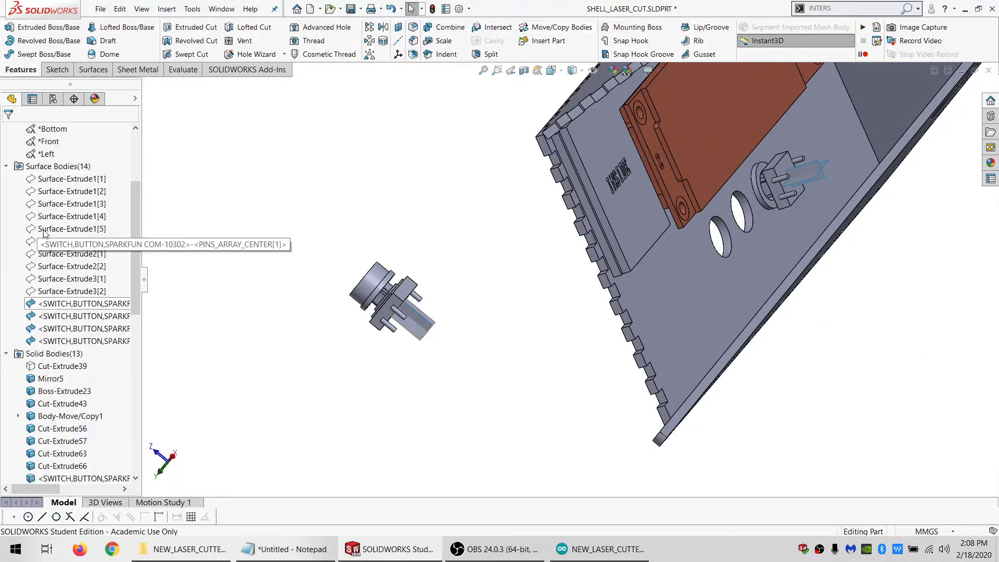
{"action": "left_click", "coordinate": [68, 354]}
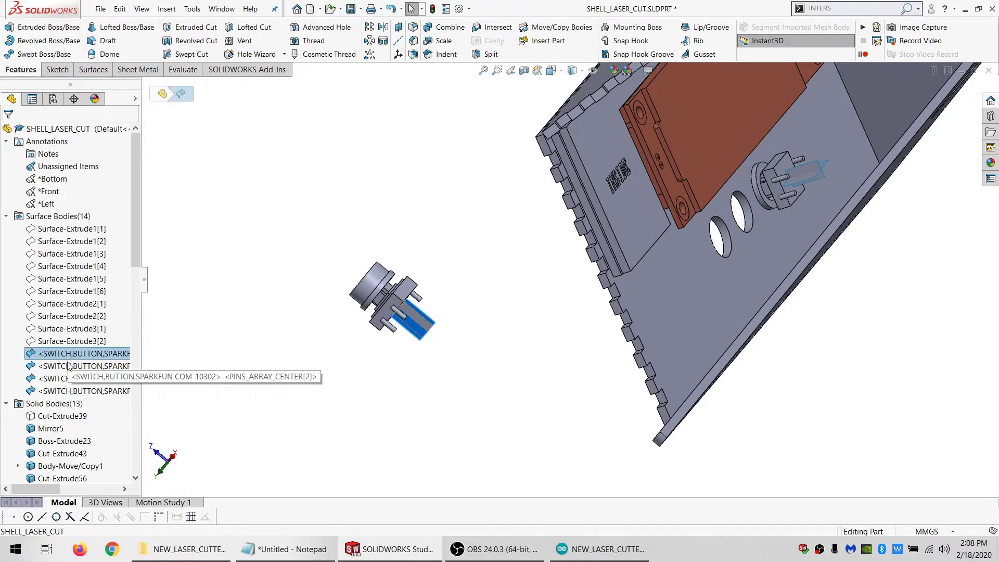
{"action": "left_click", "coordinate": [68, 365], "text": "ctrl"}
{"action": "scroll", "coordinate": [67, 365], "scroll_direction": "down", "scroll_amount": 6}
{"action": "left_click", "coordinate": [54, 305], "text": "ctrl"}
{"action": "left_click", "coordinate": [62, 314], "text": "ctrl"}
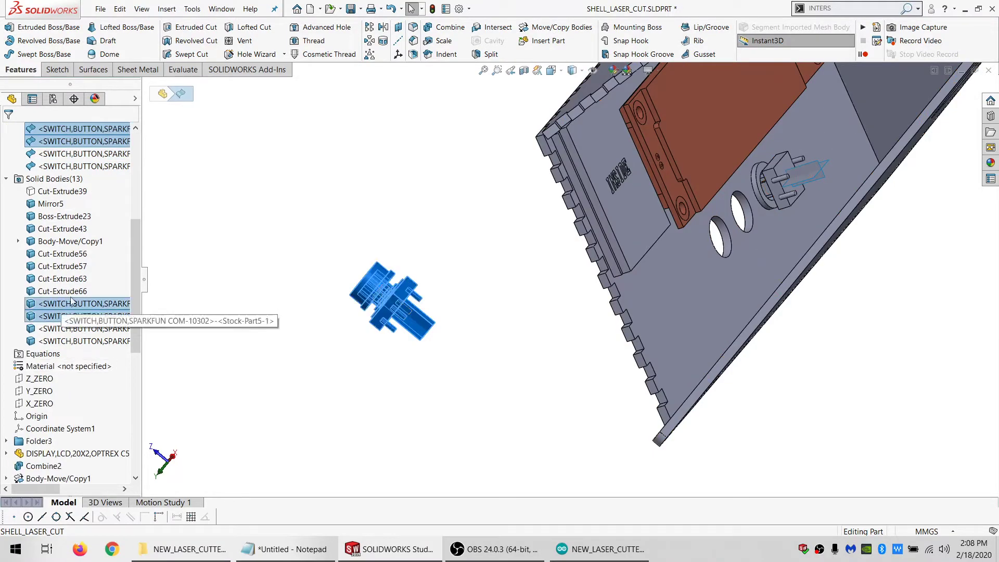
{"action": "left_click", "coordinate": [539, 30]}
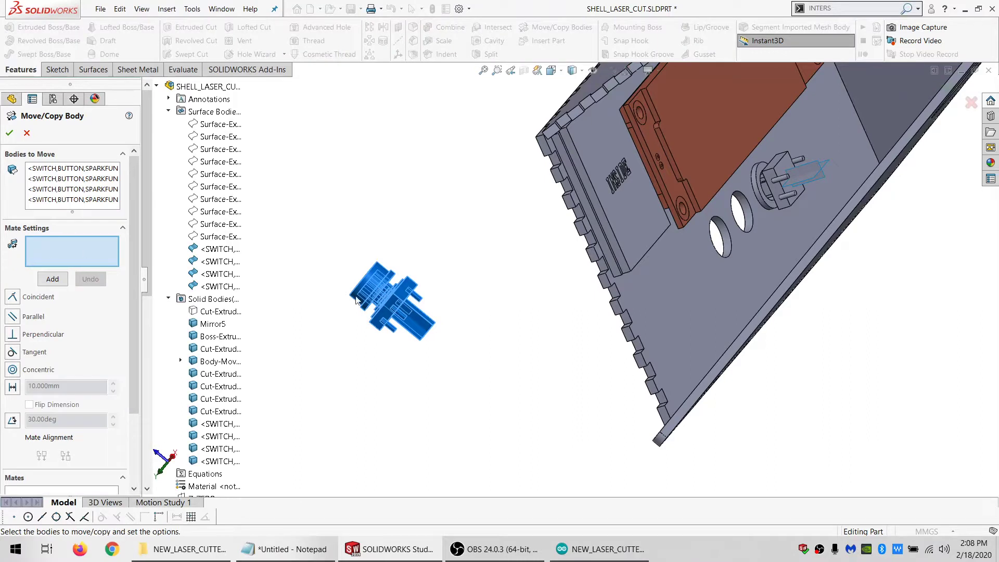
Mate the second switch's round body concentric with the middle button hole of the front panel
{"action": "left_click", "coordinate": [374, 284]}
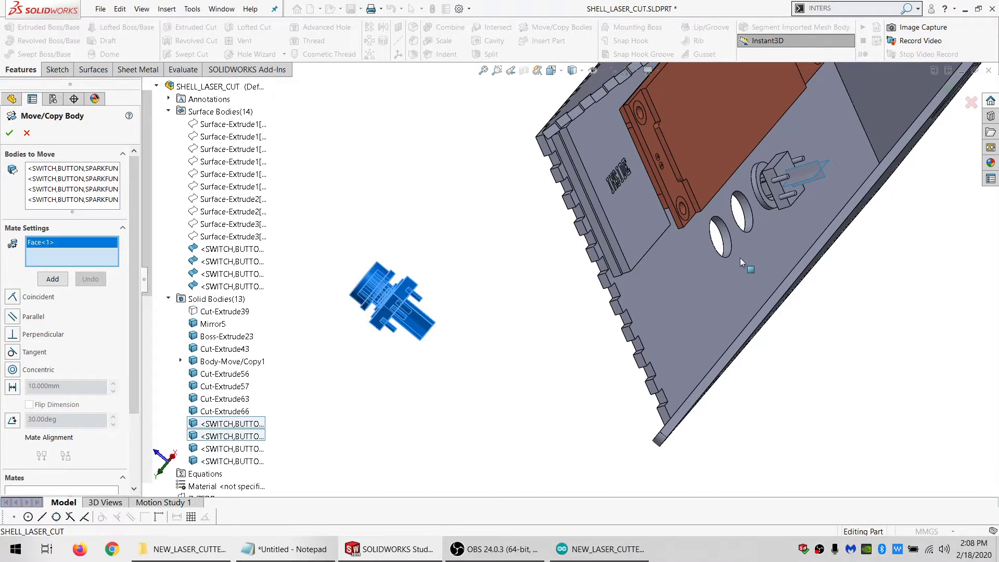
{"action": "left_click", "coordinate": [749, 221]}
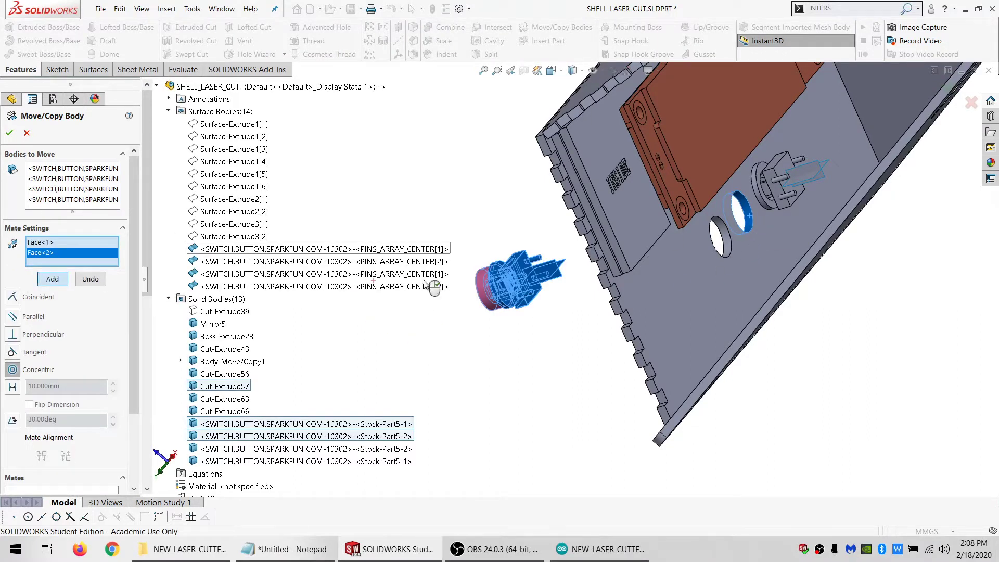
{"action": "right_click", "coordinate": [426, 285]}
Add a parallel mate between the second switch's pin-array center surface and the matching surface of the switch already placed
{"action": "middle_click_drag", "start_coordinate": [546, 300], "coordinate": [542, 279]}
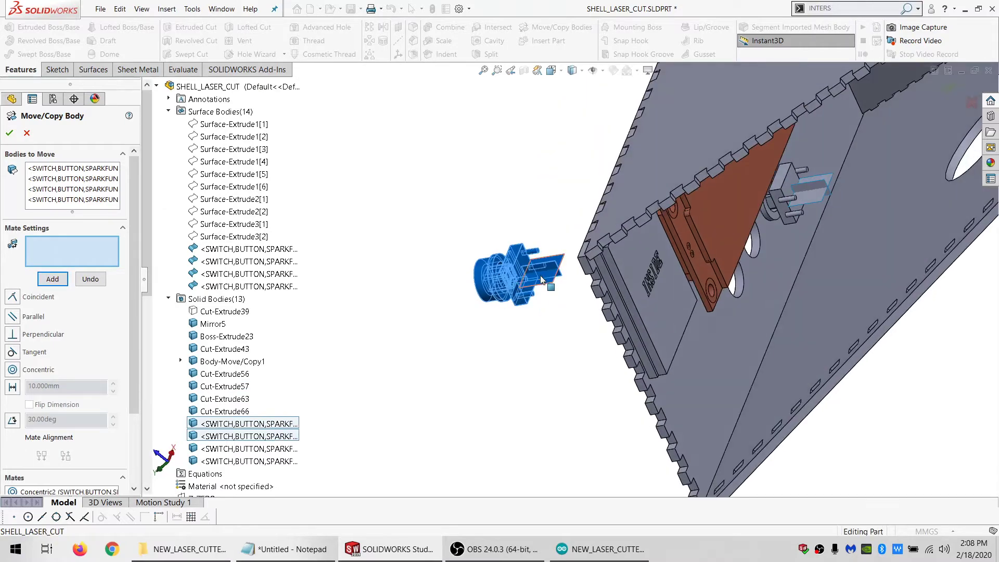
{"action": "left_click", "coordinate": [541, 279]}
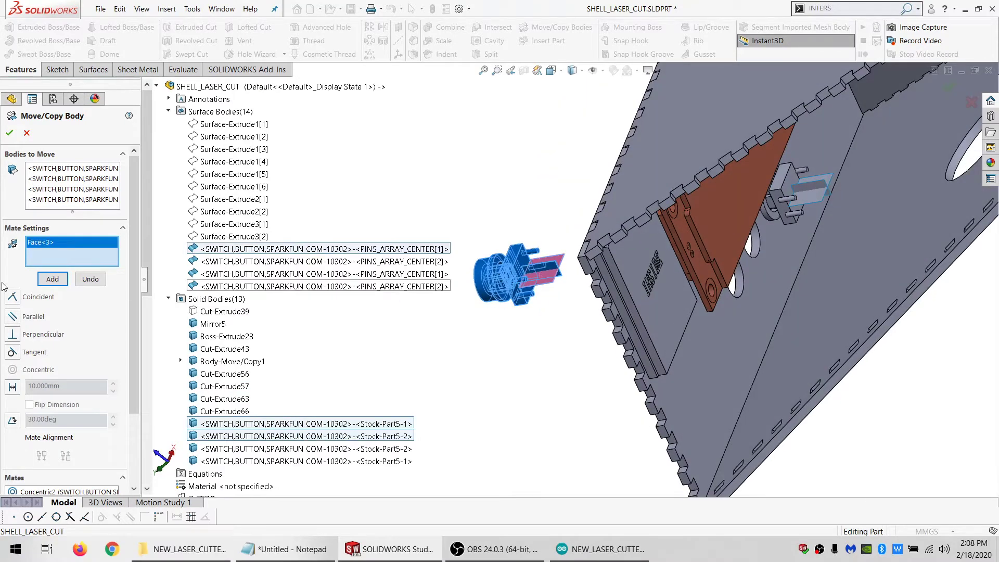
{"action": "left_click", "coordinate": [815, 198]}
{"action": "left_click", "coordinate": [52, 279]}
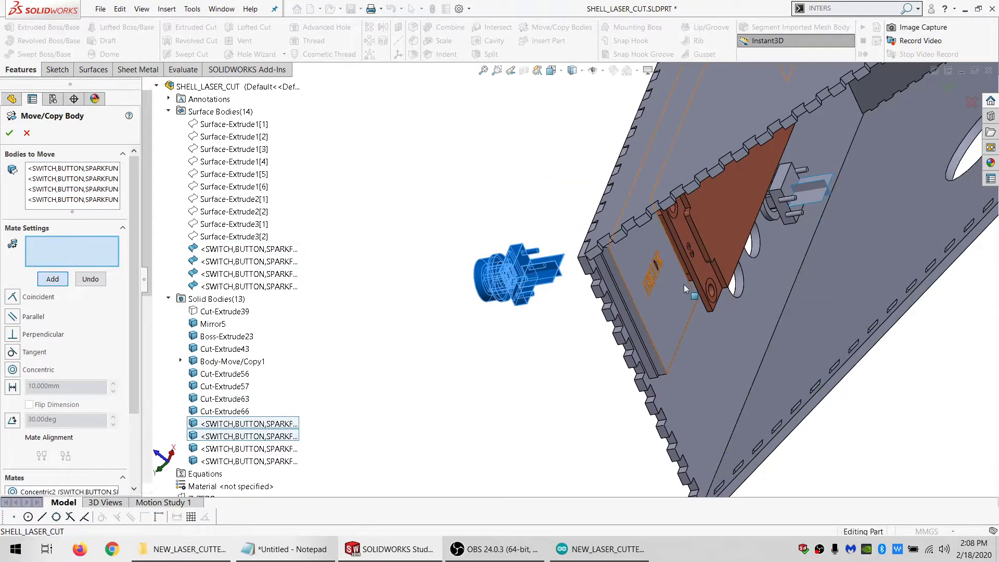
Add a coincident mate between the front button faces of the two switches and finish the body move
{"action": "middle_click_drag", "start_coordinate": [683, 284], "coordinate": [712, 290]}
{"action": "scroll", "coordinate": [403, 258], "scroll_direction": "up", "scroll_amount": 1}
{"action": "left_click", "coordinate": [421, 228]}
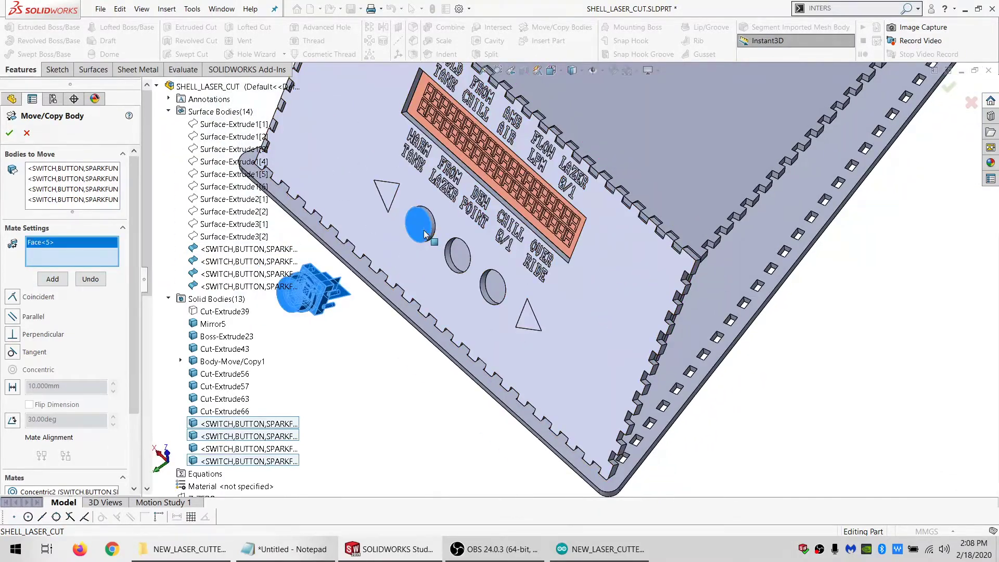
{"action": "left_click", "coordinate": [290, 307]}
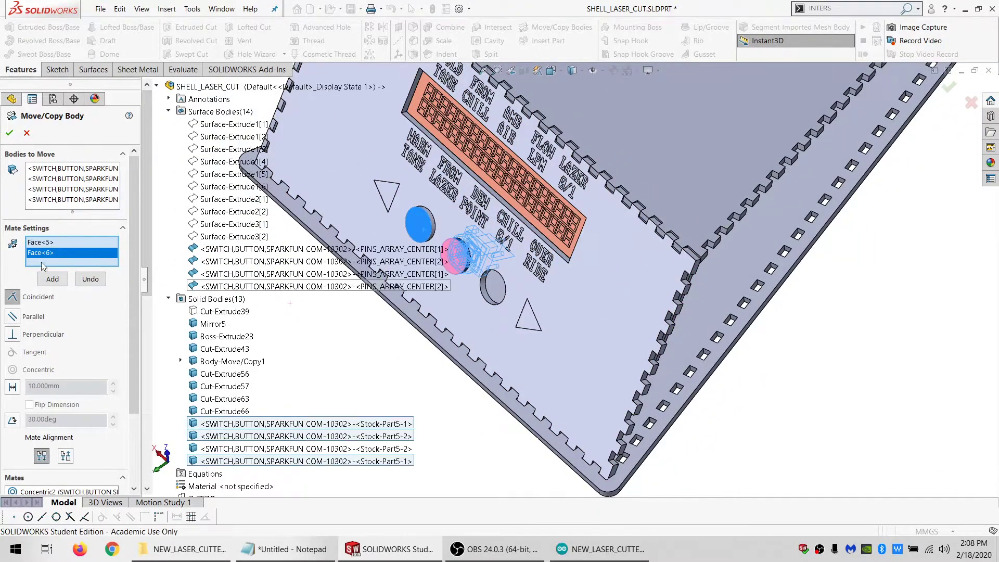
{"action": "left_click", "coordinate": [50, 280]}
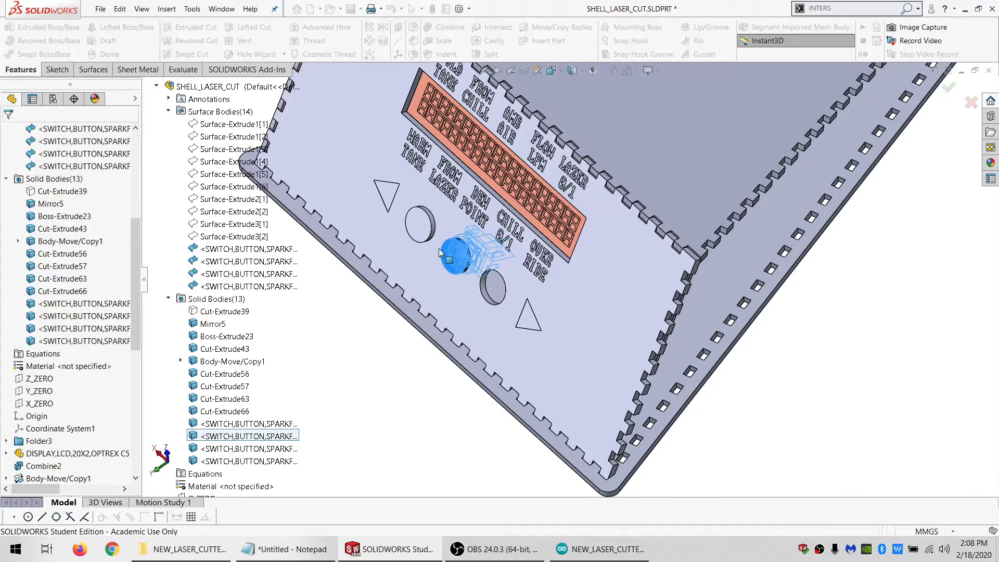
Mirror the two solid bodies of the switch in the outer hole about the X_ZERO plane to fill the opposite outer hole
{"action": "scroll", "coordinate": [431, 263], "scroll_direction": "down", "scroll_amount": 1}
{"action": "scroll", "coordinate": [68, 229], "scroll_direction": "up", "scroll_amount": 2}
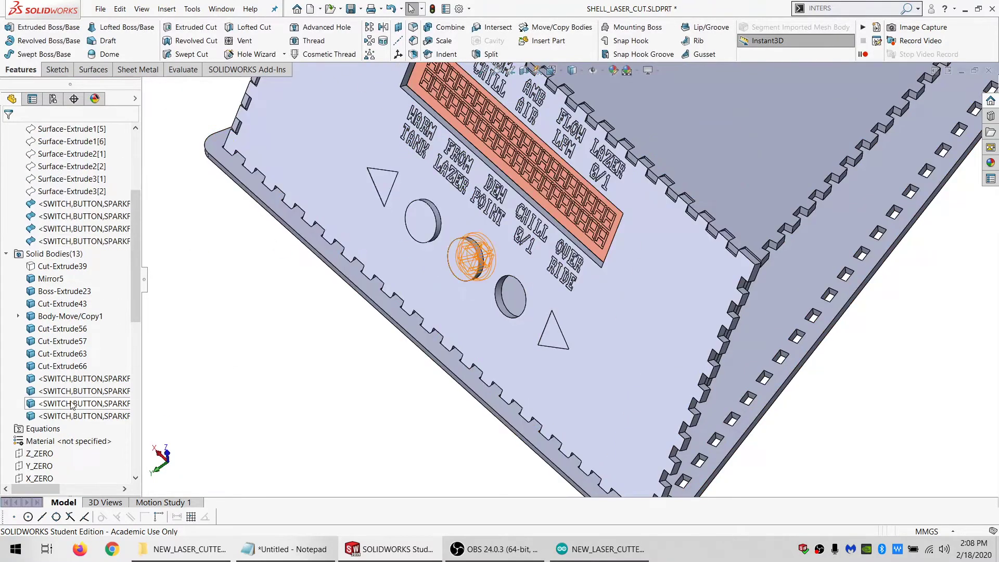
{"action": "left_click", "coordinate": [70, 379]}
{"action": "left_click", "coordinate": [70, 392], "text": "ctrl"}
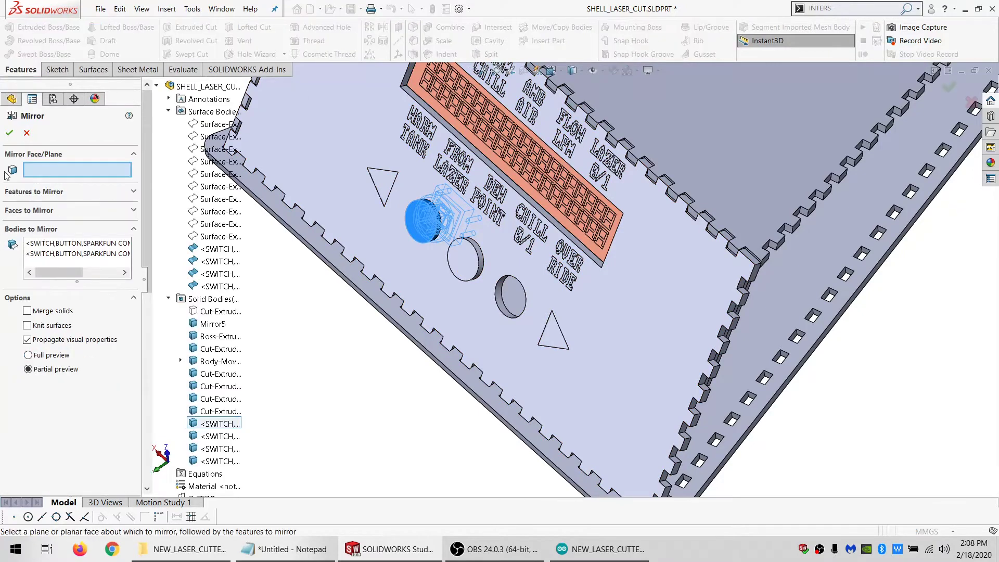
{"action": "scroll", "coordinate": [200, 262], "scroll_direction": "down", "scroll_amount": 7}
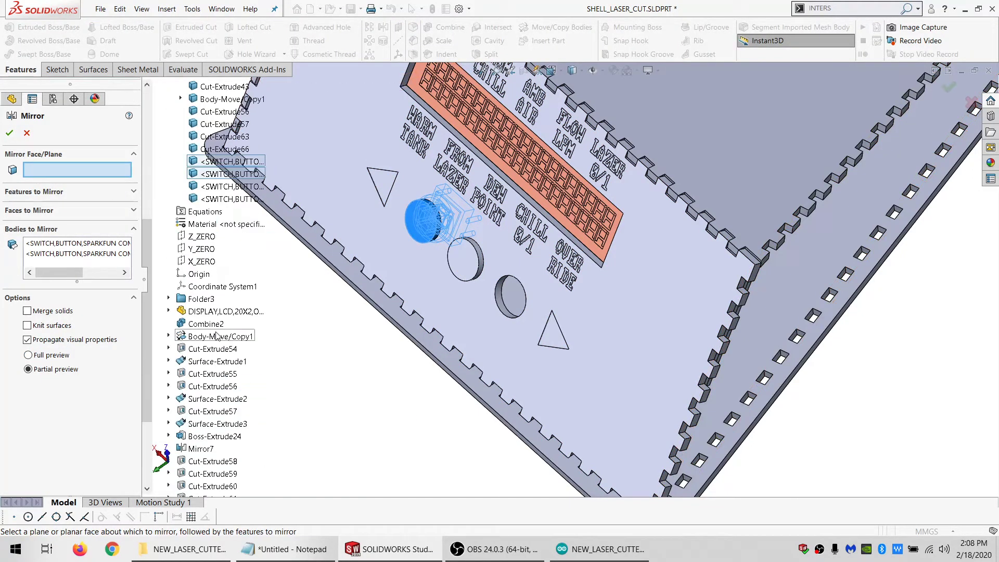
{"action": "left_click", "coordinate": [200, 262]}
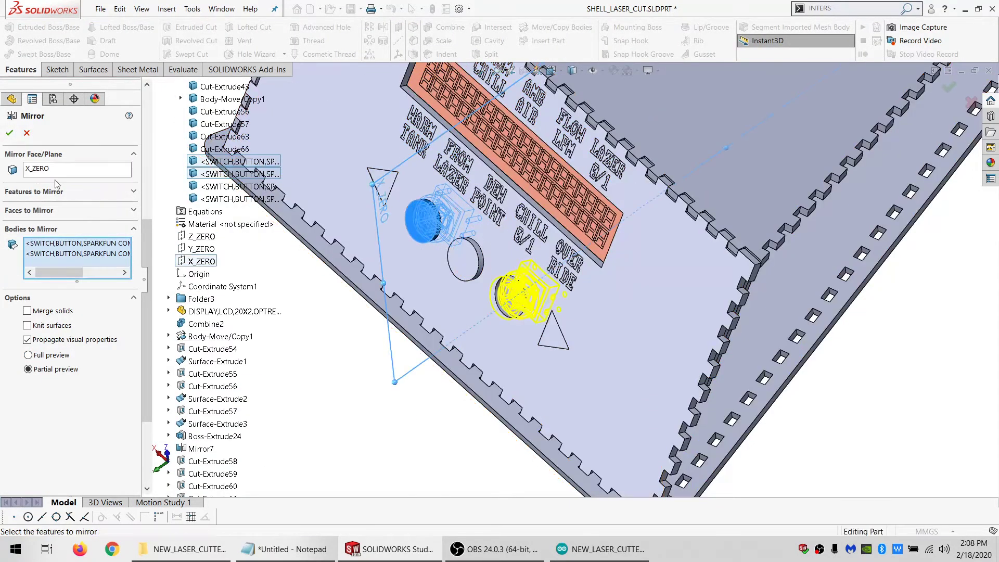
{"action": "left_click", "coordinate": [10, 133]}
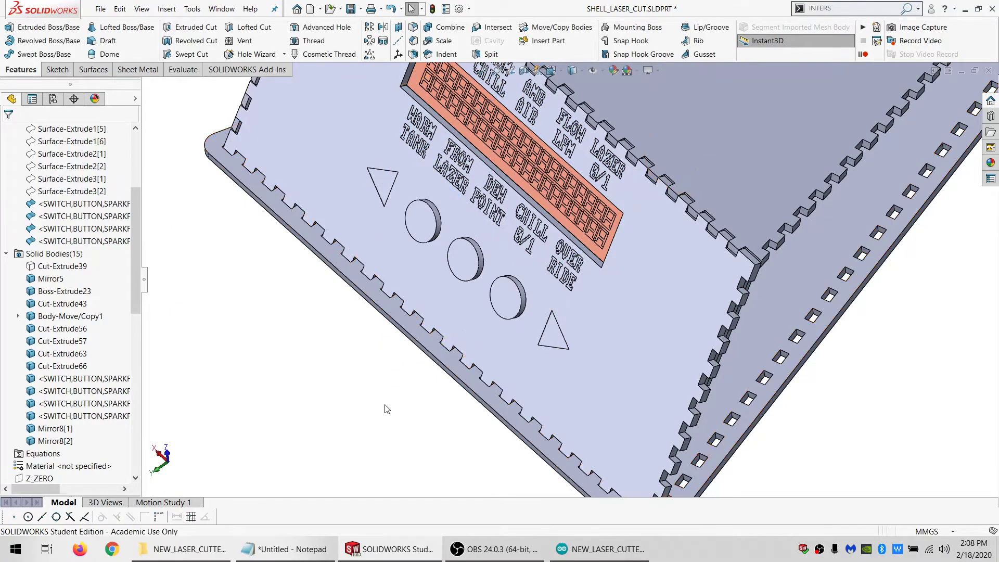
Delete the four PINS_ARRAY_CENTER surface bodies of the two inserted switches
{"action": "middle_click_drag", "start_coordinate": [600, 271], "coordinate": [493, 247]}
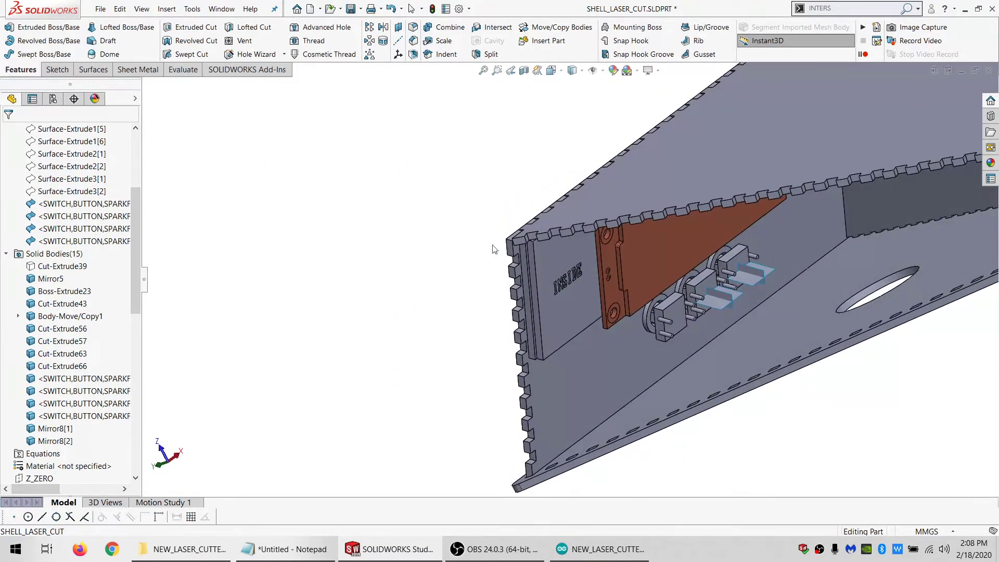
{"action": "left_click", "coordinate": [61, 203]}
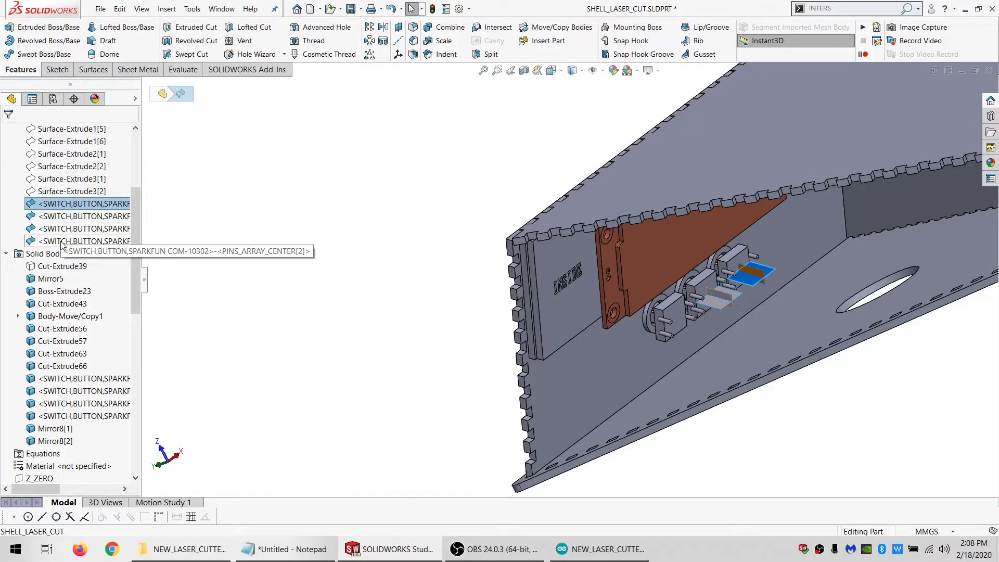
{"action": "left_click", "coordinate": [61, 242], "text": "shift"}
{"action": "key", "text": "Delete"}
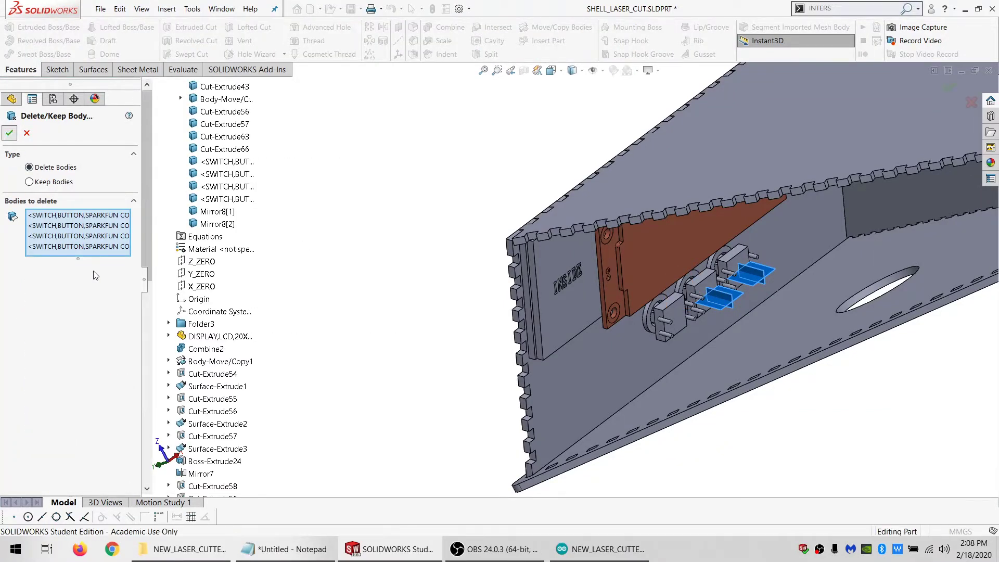
{"action": "key", "text": "Return"}
Collapse the solid bodies, surface bodies and annotations in the feature tree
{"action": "left_click", "coordinate": [6, 204]}
{"action": "scroll", "coordinate": [9, 190], "scroll_direction": "up", "scroll_amount": 4}
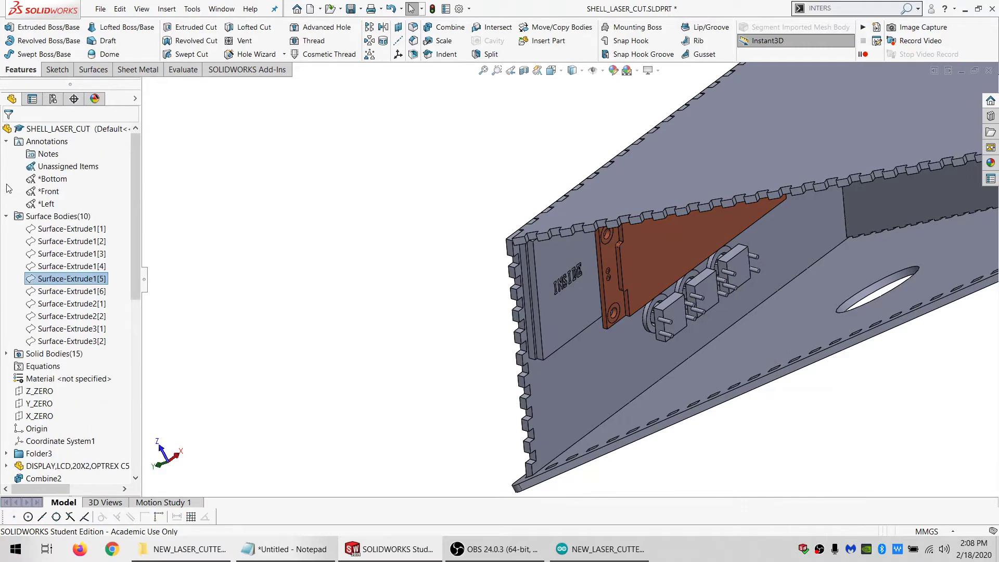
{"action": "left_click", "coordinate": [6, 216]}
{"action": "left_click", "coordinate": [7, 141]}
Group all features from the inserted LCD display part through Body-Delete/Keep 11 into a new folder
{"action": "scroll", "coordinate": [45, 301], "scroll_direction": "down", "scroll_amount": 4}
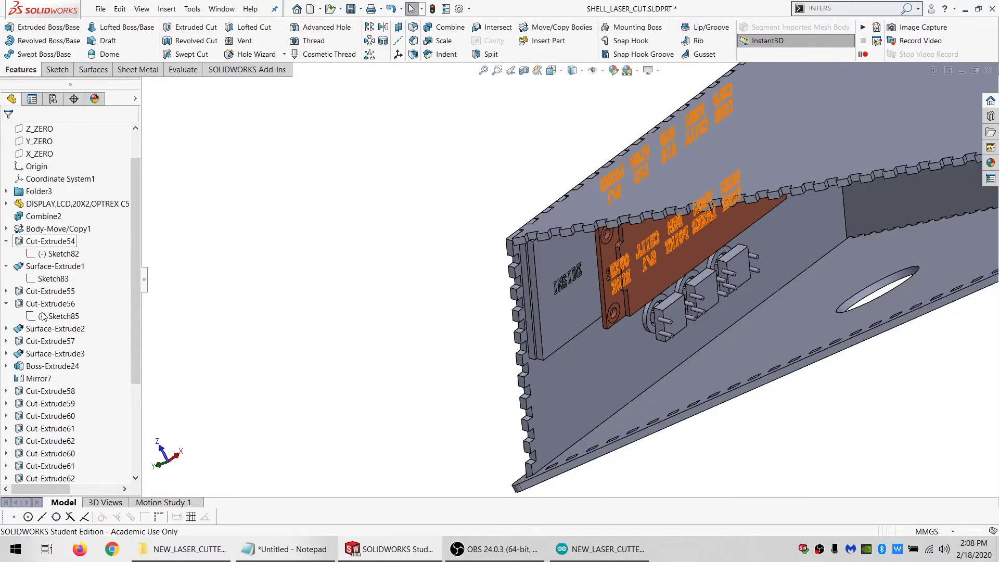
{"action": "scroll", "coordinate": [45, 305], "scroll_direction": "up", "scroll_amount": 2}
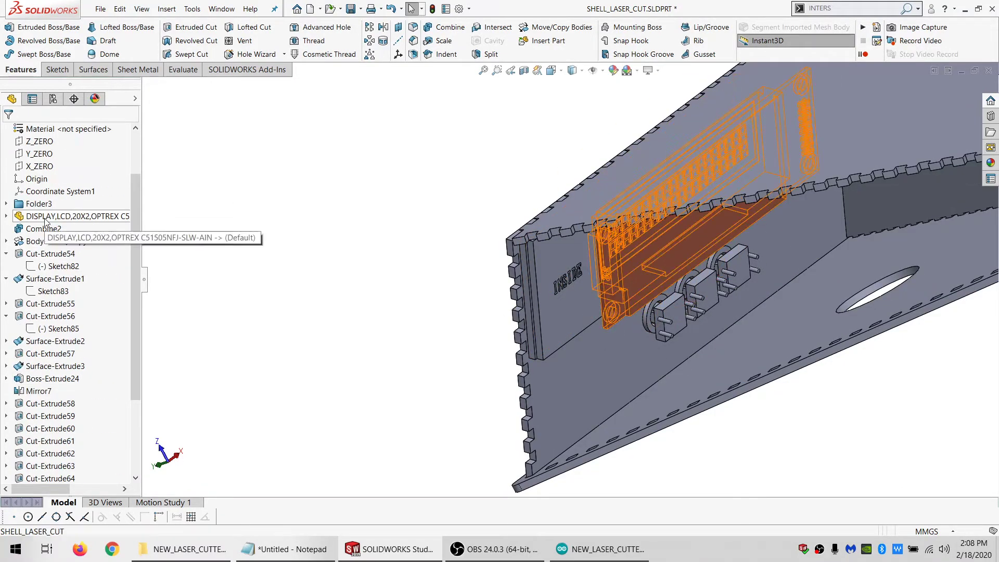
{"action": "left_click", "coordinate": [49, 237]}
{"action": "scroll", "coordinate": [43, 341], "scroll_direction": "down", "scroll_amount": 3}
{"action": "left_click", "coordinate": [59, 466]}
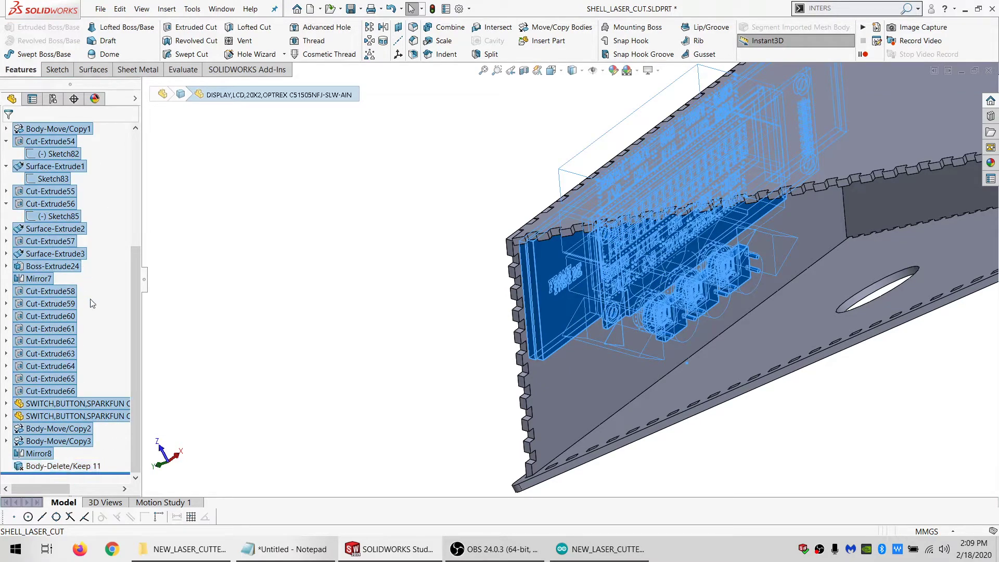
{"action": "right_click", "coordinate": [49, 192]}
{"action": "left_click", "coordinate": [89, 280]}
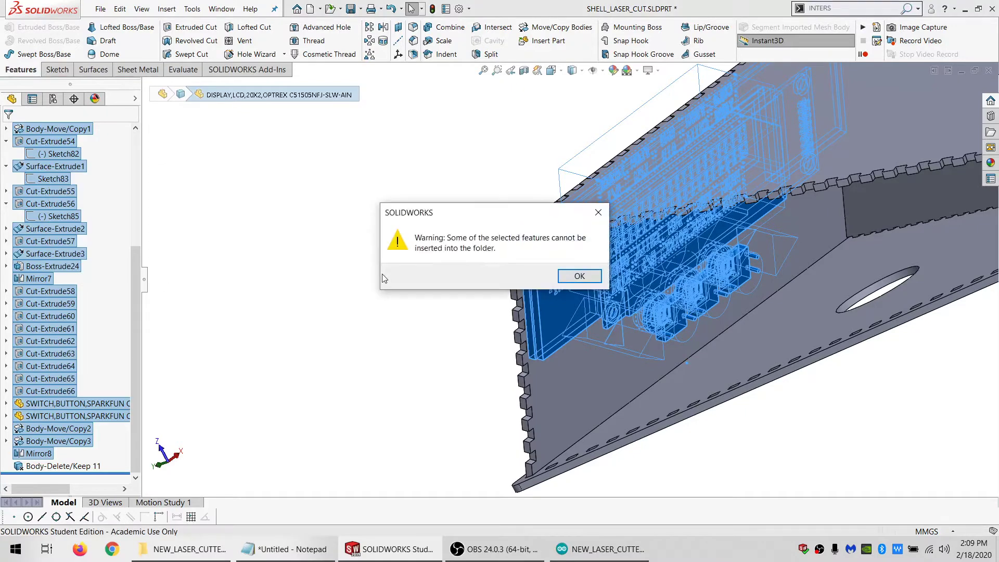
{"action": "key", "text": "Return"}
{"action": "left_click", "coordinate": [330, 252]}
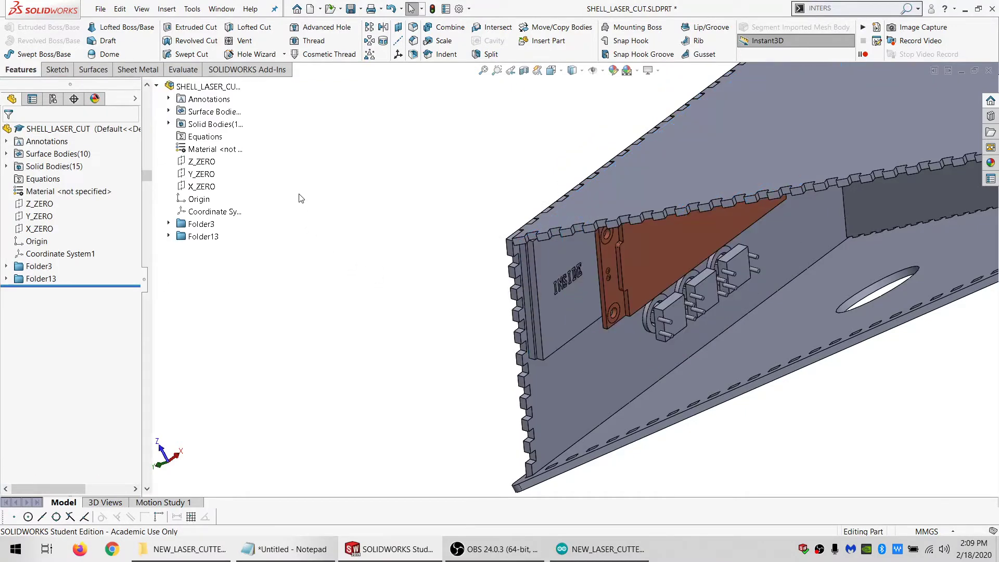
Permanently break all external references of SHELL_LASER_CUT to the LCD display and switch parts
{"action": "right_click", "coordinate": [95, 127]}
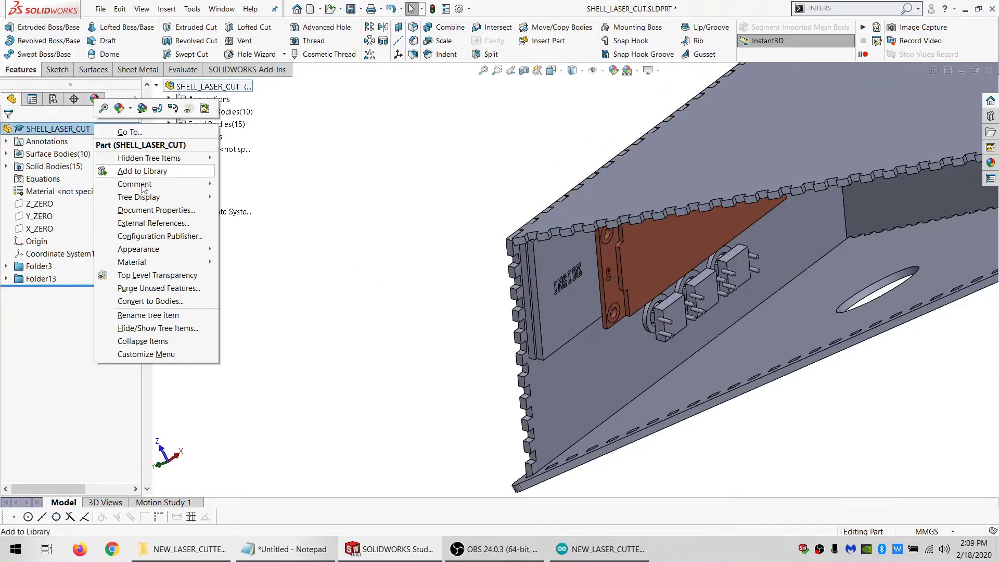
{"action": "left_click", "coordinate": [148, 221]}
{"action": "left_click", "coordinate": [148, 338]}
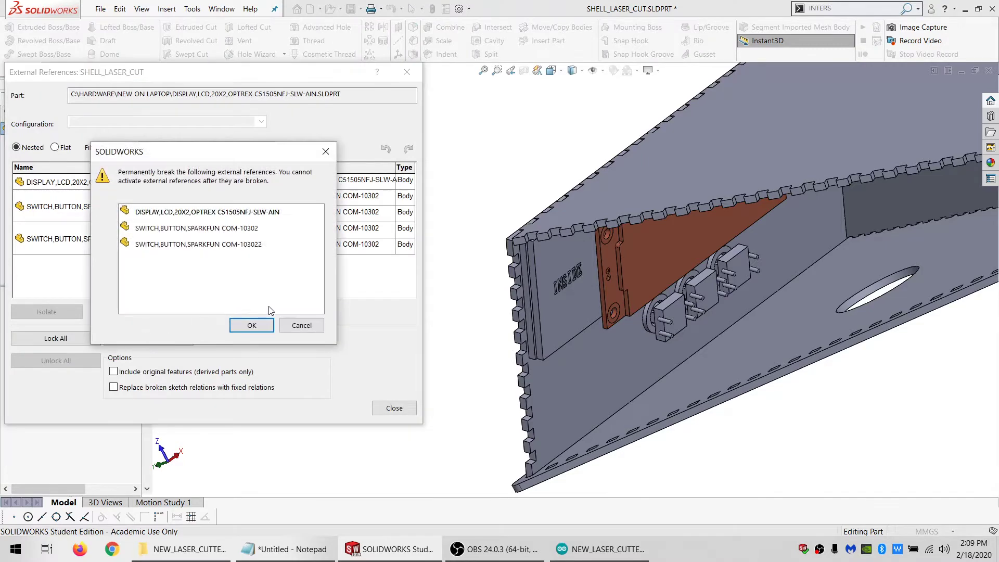
{"action": "left_click", "coordinate": [257, 322]}
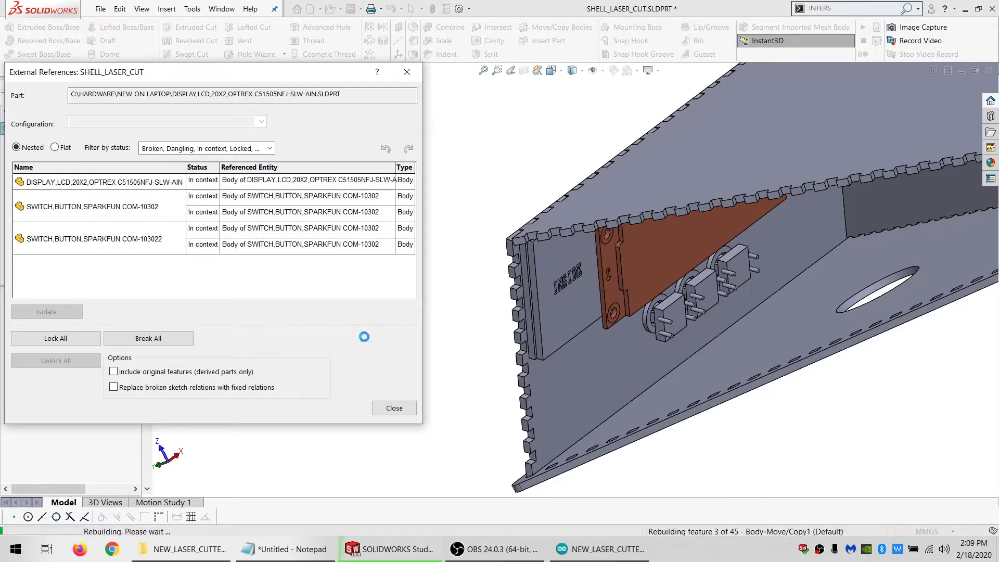
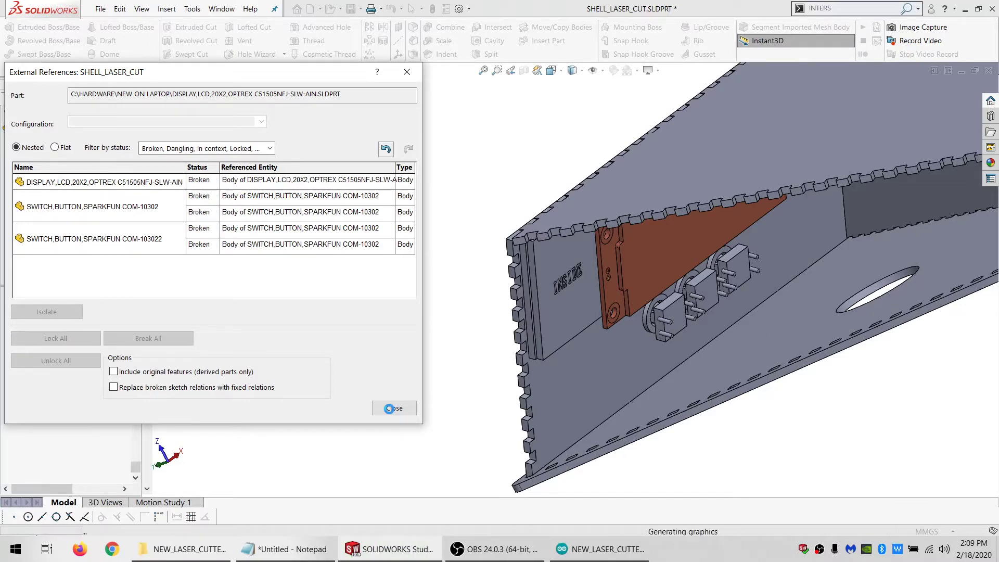
Close the external references dialog and hide the large enclosure panel with the round hole that covers the switches
{"action": "left_click", "coordinate": [394, 408]}
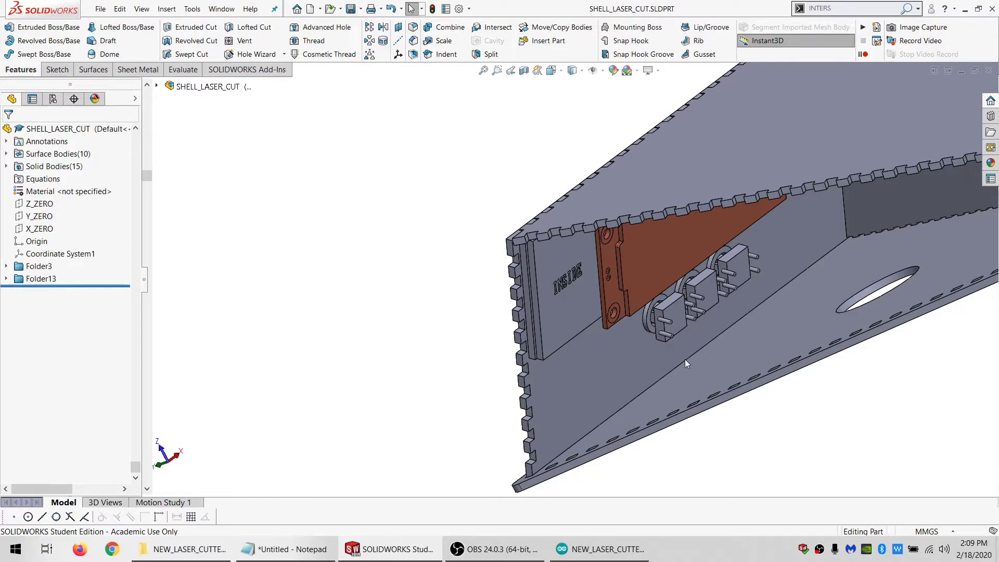
{"action": "middle_click_drag", "start_coordinate": [673, 366], "coordinate": [631, 268]}
{"action": "left_click", "coordinate": [633, 280]}
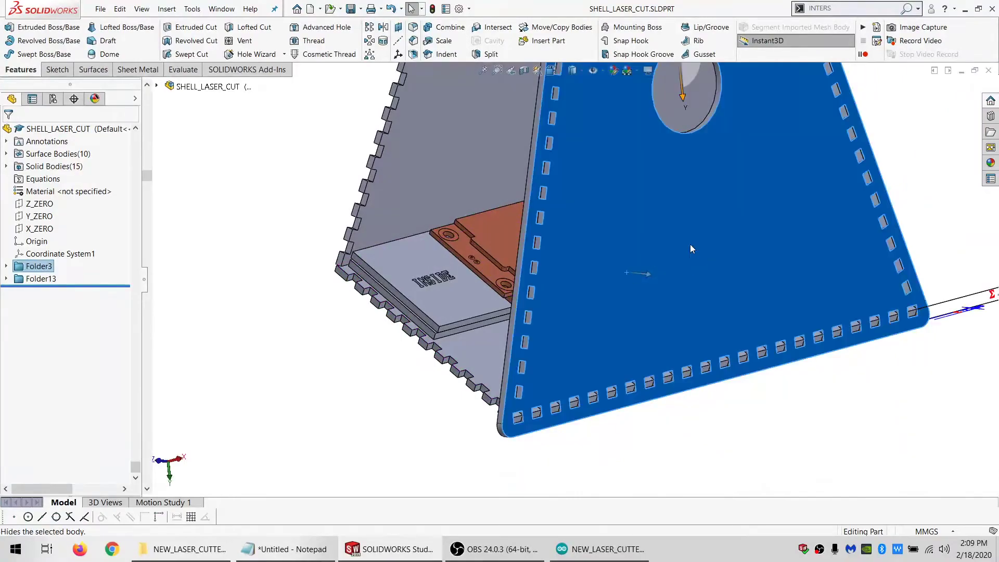
{"action": "left_click", "coordinate": [690, 249]}
{"action": "scroll", "coordinate": [653, 346], "scroll_direction": "down", "scroll_amount": 1}
{"action": "middle_click_drag", "start_coordinate": [642, 340], "coordinate": [572, 380]}
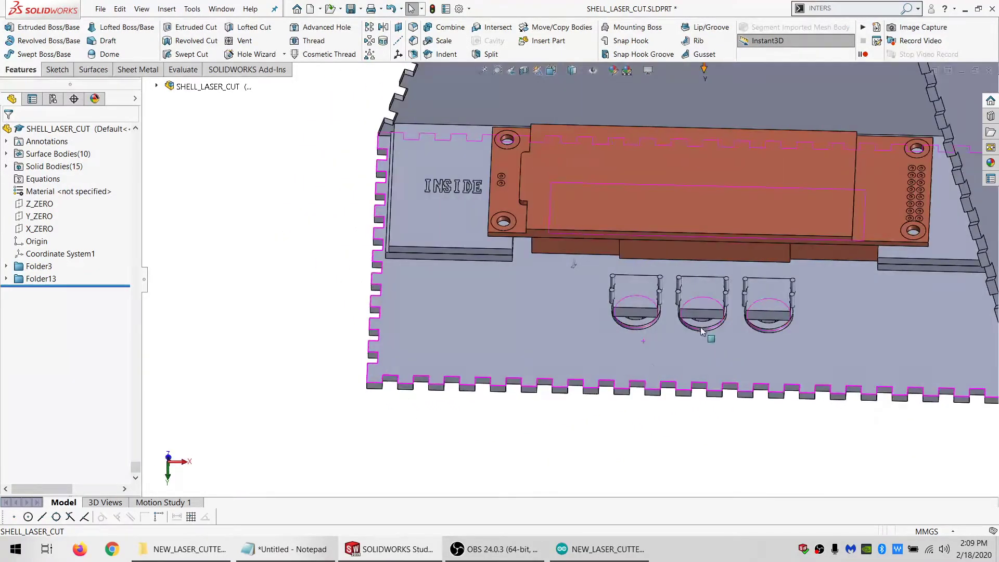
Sketch three corner rectangles on the first switch's back face plane, one across each switch, about 8.2, 5.6 and 5.7 mm wide
{"action": "scroll", "coordinate": [702, 331], "scroll_direction": "down", "scroll_amount": 2}
{"action": "middle_click_drag", "start_coordinate": [654, 286], "coordinate": [592, 366]}
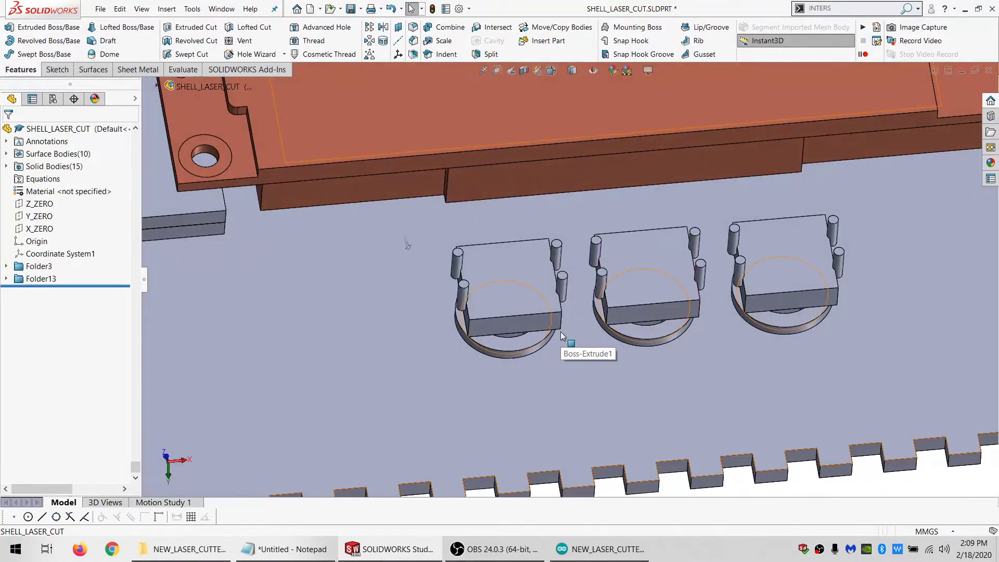
{"action": "scroll", "coordinate": [536, 322], "scroll_direction": "down", "scroll_amount": 2}
{"action": "left_click", "coordinate": [493, 273]}
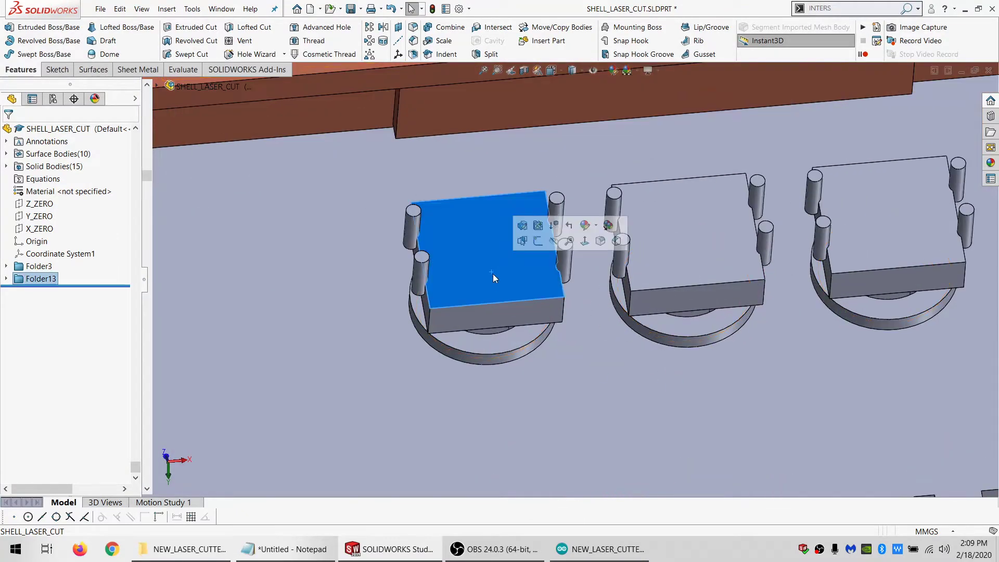
{"action": "left_click", "coordinate": [54, 71]}
{"action": "left_click", "coordinate": [10, 31]}
{"action": "left_click", "coordinate": [171, 41]}
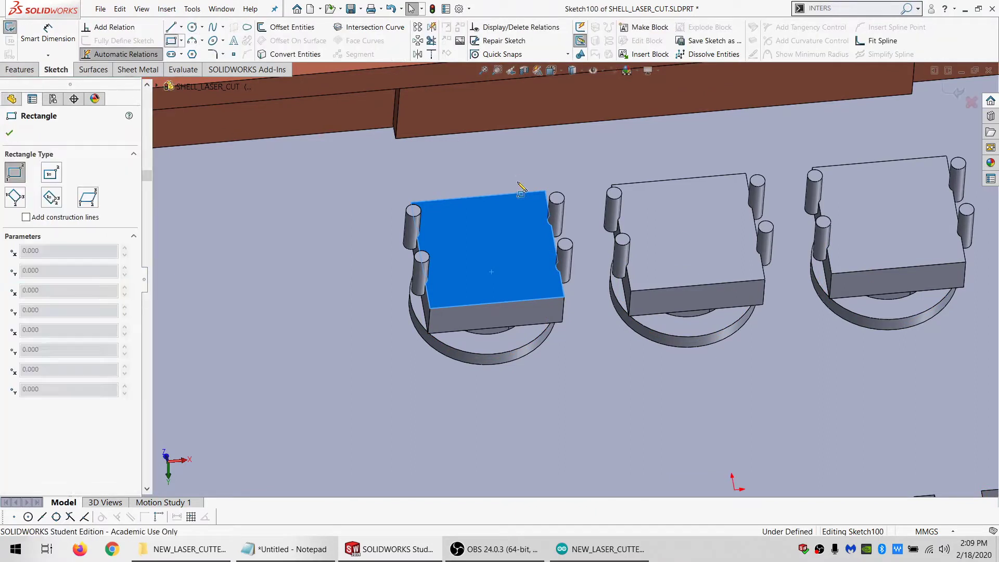
{"action": "left_click", "coordinate": [422, 164]}
{"action": "left_click", "coordinate": [553, 357]}
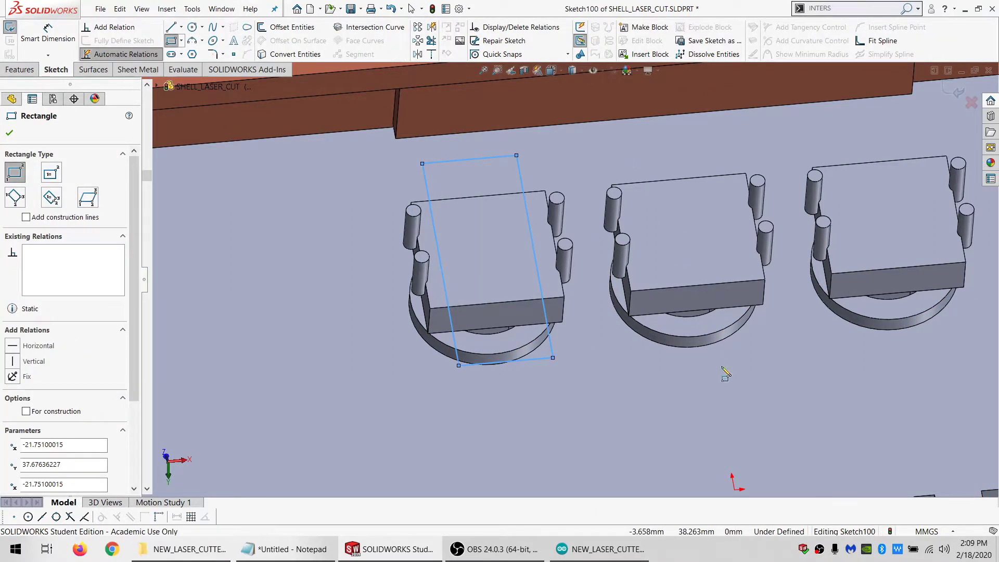
{"action": "left_click", "coordinate": [629, 140]}
{"action": "left_click", "coordinate": [736, 374]}
{"action": "left_click", "coordinate": [833, 139]}
{"action": "left_click", "coordinate": [938, 351]}
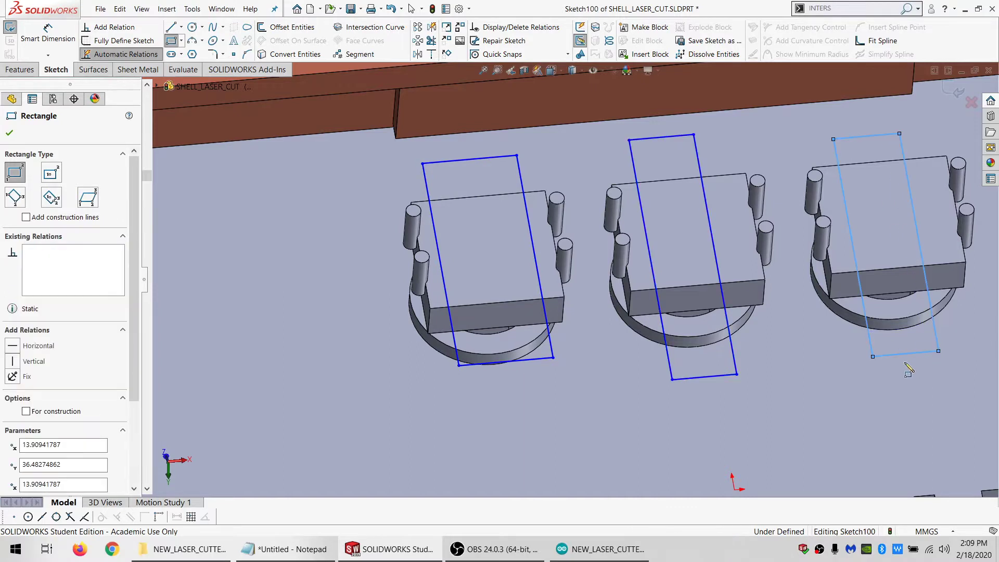
Delete the horizontal relations from the lower edges of the third and middle rectangles
{"action": "key", "text": "Escape"}
{"action": "left_click", "coordinate": [906, 354]}
{"action": "left_click", "coordinate": [52, 169]}
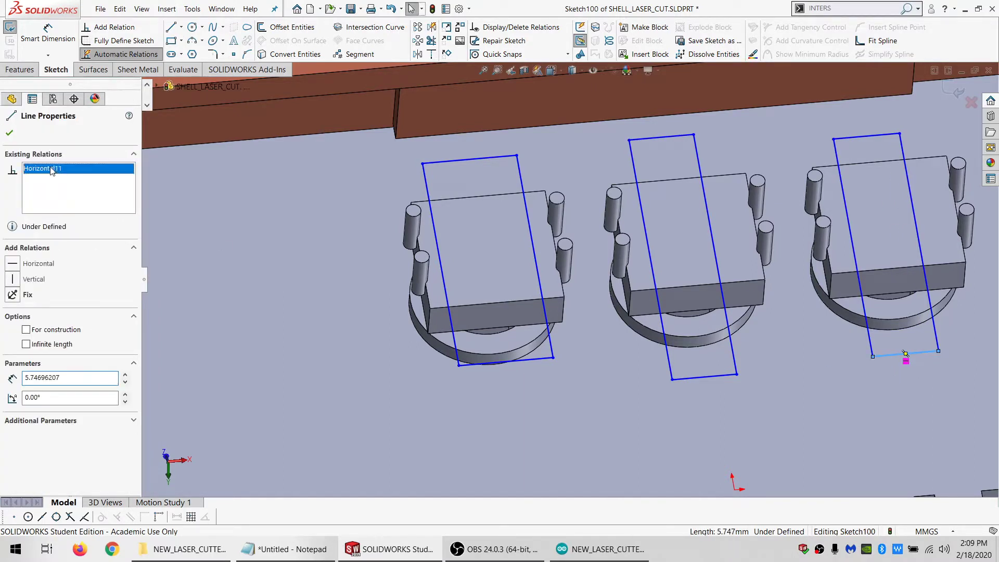
{"action": "left_click", "coordinate": [691, 377]}
{"action": "left_click", "coordinate": [43, 170]}
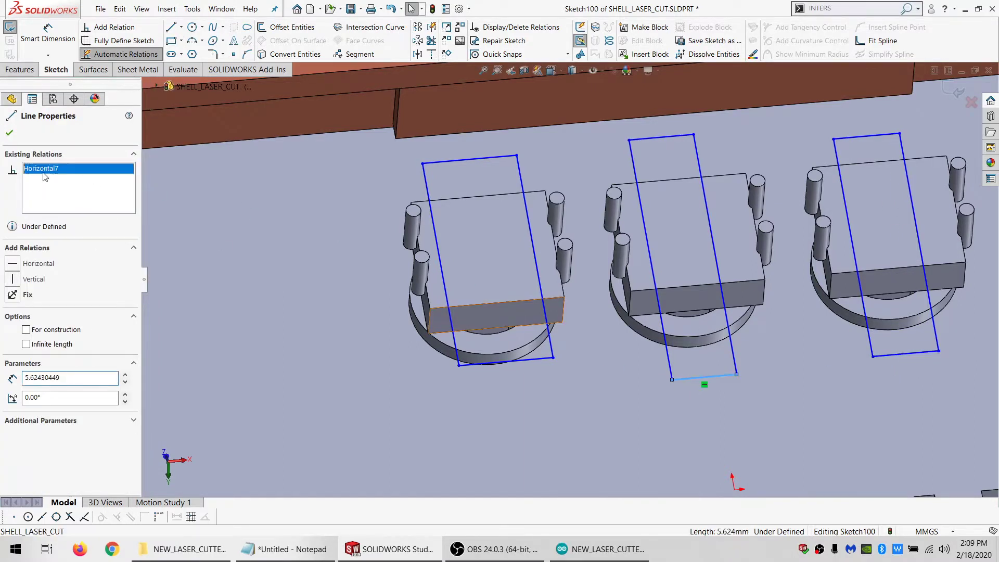
Make the lower edges of all three rectangles collinear and equal in length
{"action": "left_click", "coordinate": [505, 362]}
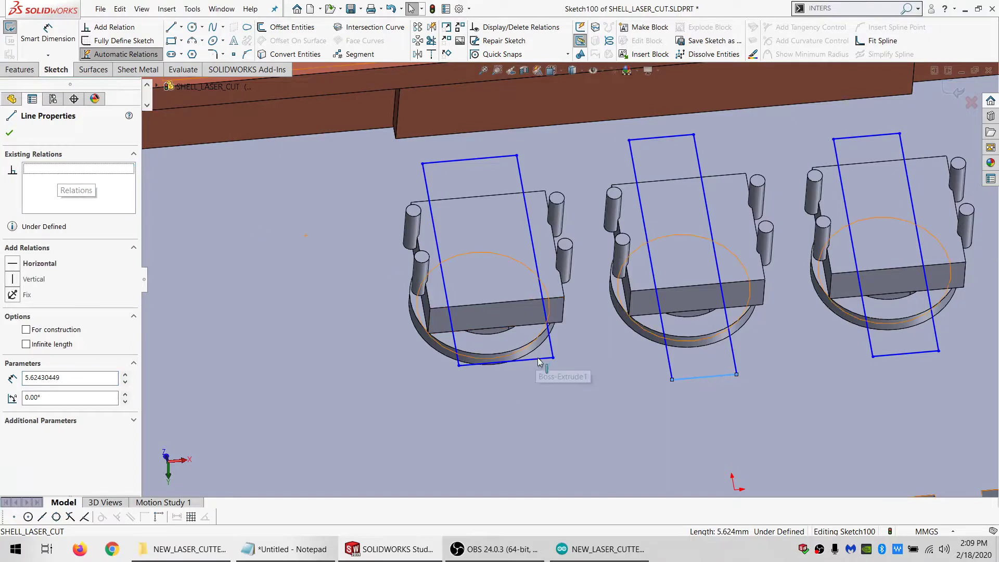
{"action": "left_click", "coordinate": [690, 378], "text": "ctrl"}
{"action": "left_click", "coordinate": [886, 354], "text": "ctrl"}
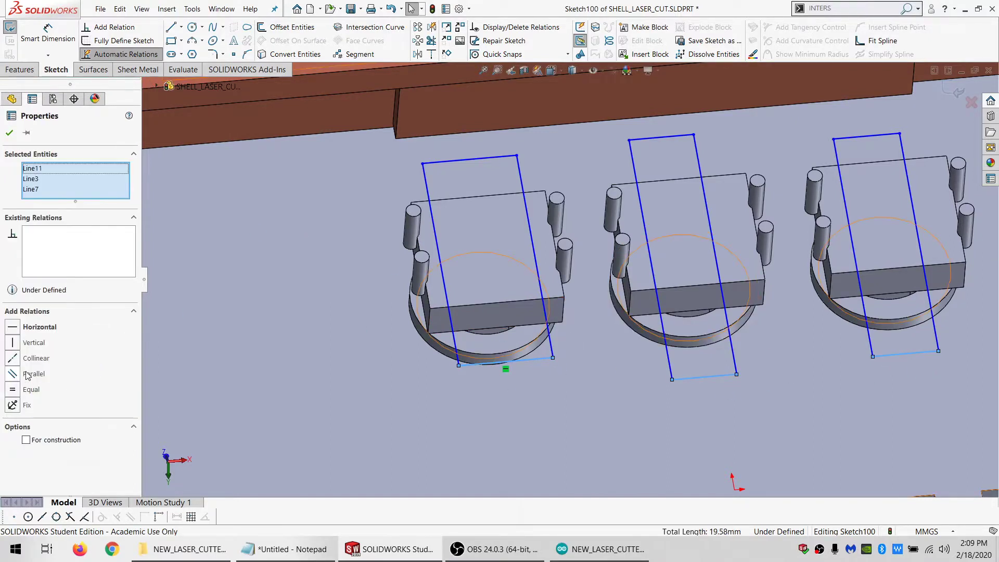
{"action": "left_click", "coordinate": [30, 359]}
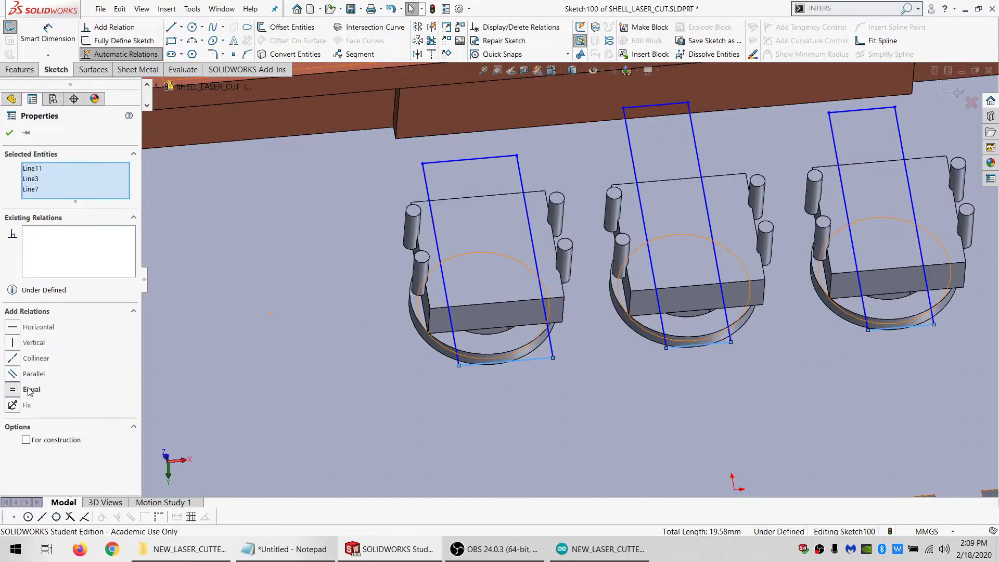
Make an upper corner of the first and third rectangles coincident with the middle rectangle's upper edge
{"action": "left_click", "coordinate": [516, 156]}
{"action": "left_click", "coordinate": [652, 106], "text": "ctrl"}
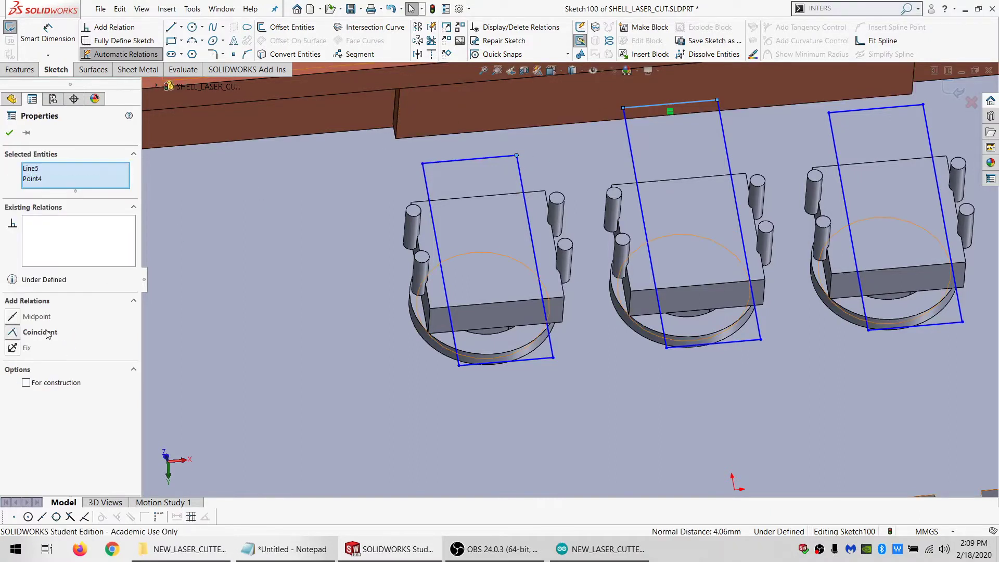
{"action": "left_click", "coordinate": [40, 332]}
{"action": "left_click", "coordinate": [829, 114]}
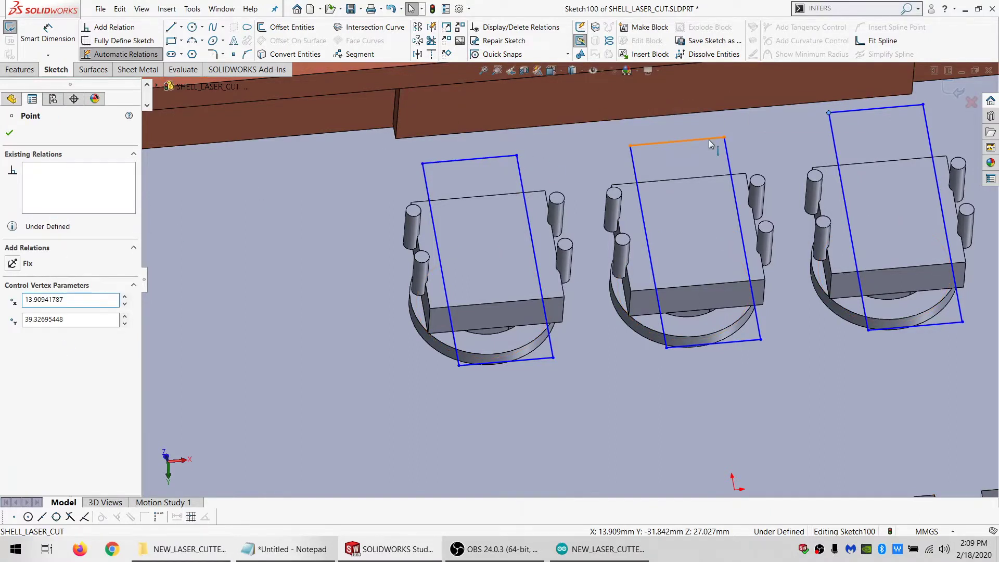
{"action": "left_click", "coordinate": [711, 143]}
{"action": "left_click", "coordinate": [517, 156], "text": "ctrl"}
Offset the end edges of both upper pins on the first switch and the upper-left pins on the other two by 0.5 mm
{"action": "middle_click_drag", "start_coordinate": [516, 156], "coordinate": [528, 273]}
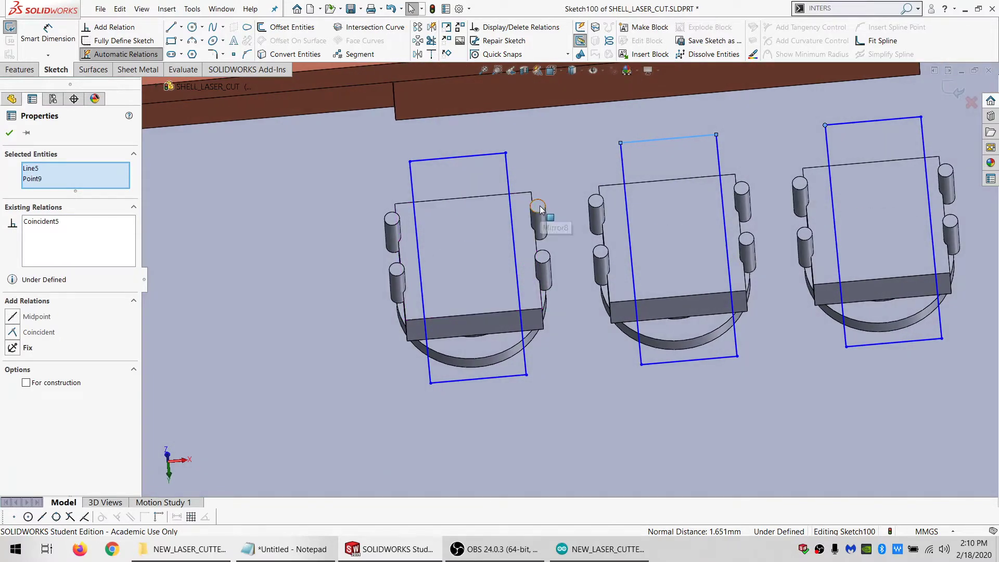
{"action": "key", "text": "Escape"}
{"action": "left_click", "coordinate": [282, 27]}
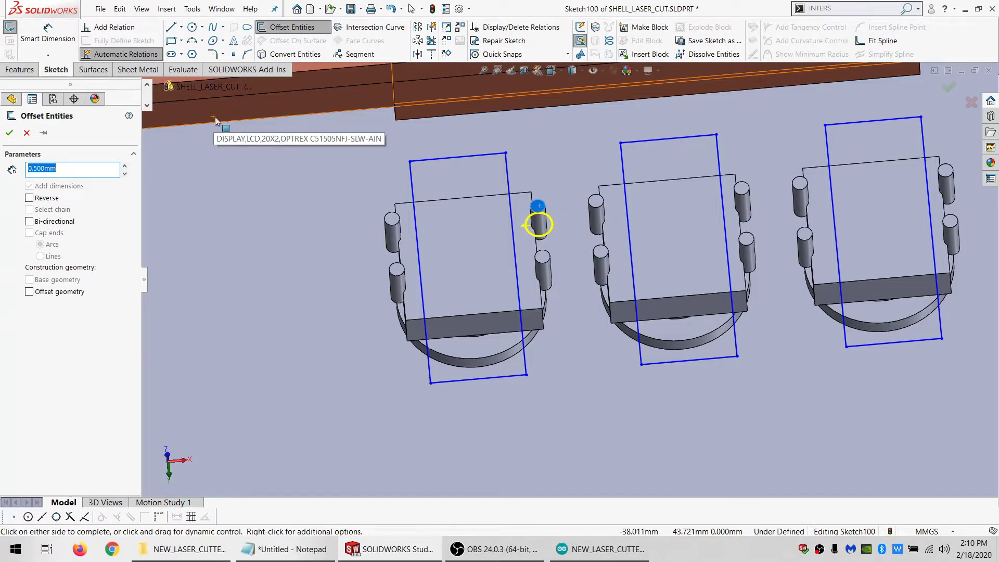
{"action": "key", "text": "Return"}
{"action": "left_click", "coordinate": [392, 218]}
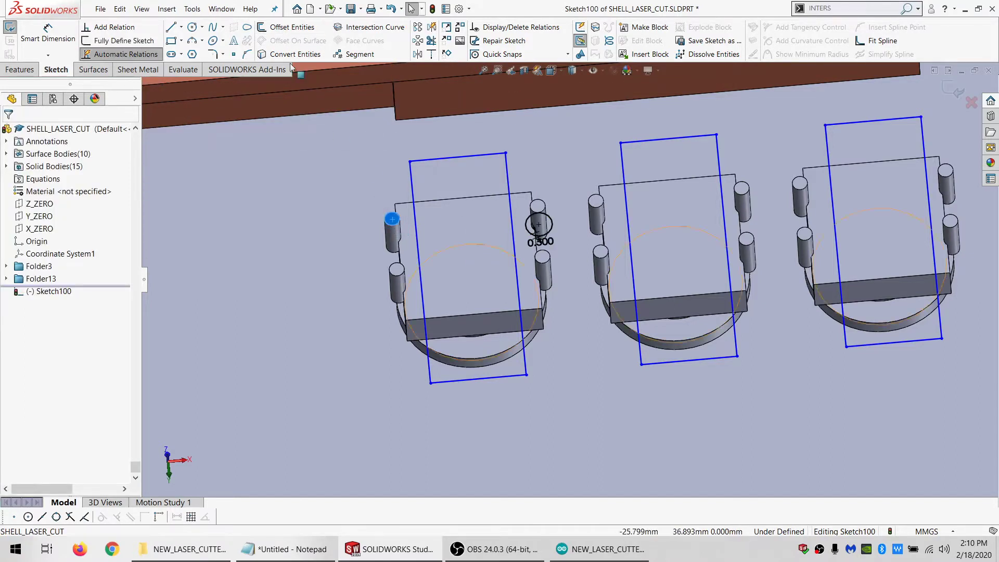
{"action": "left_click", "coordinate": [284, 28]}
{"action": "key", "text": "Return"}
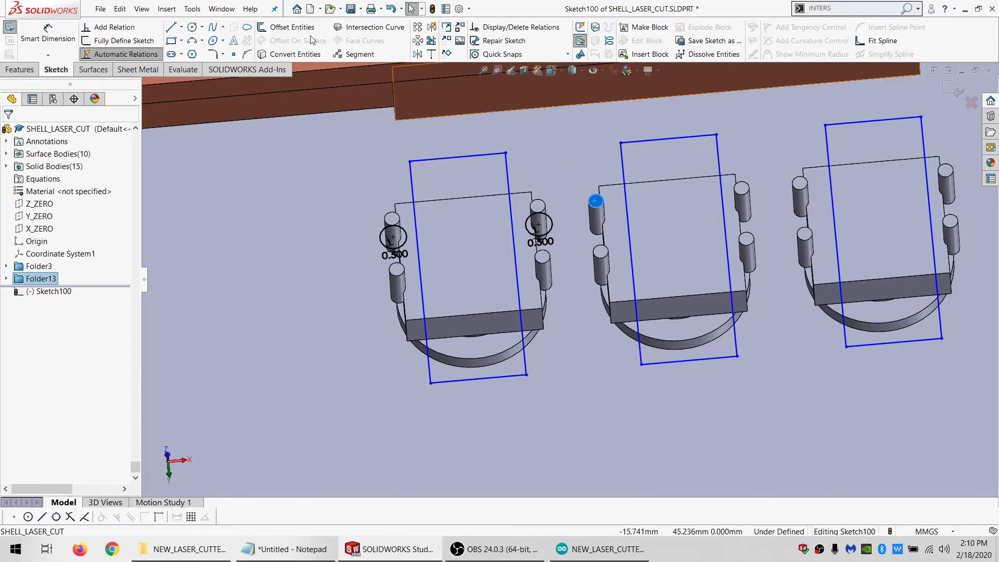
{"action": "left_click", "coordinate": [595, 202]}
{"action": "left_click", "coordinate": [801, 184]}
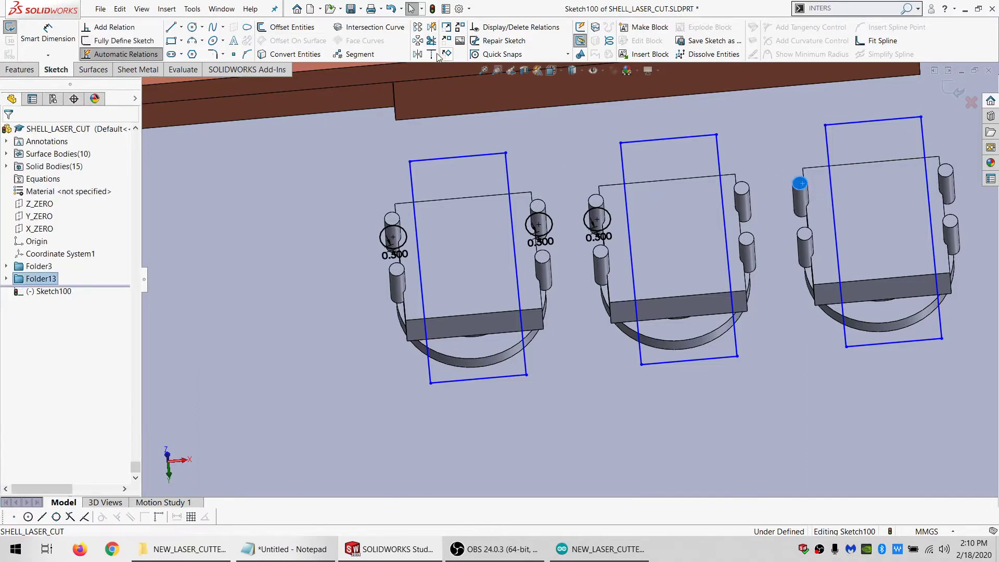
{"action": "left_click", "coordinate": [303, 32]}
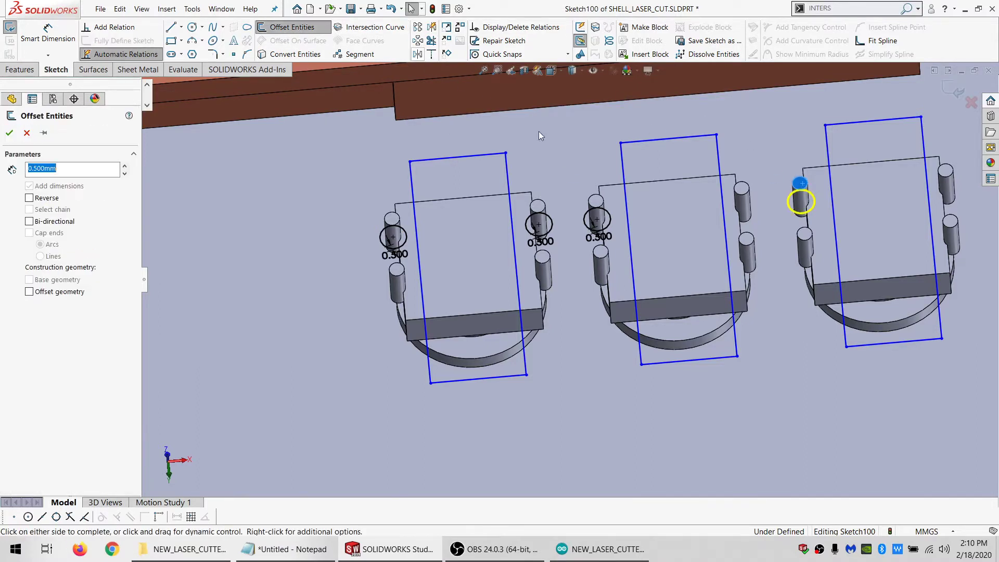
{"action": "left_click", "coordinate": [704, 229]}
Make the left sides of the third and middle rectangles tangent to the offset circles around their switches' pins
{"action": "left_click", "coordinate": [827, 213]}
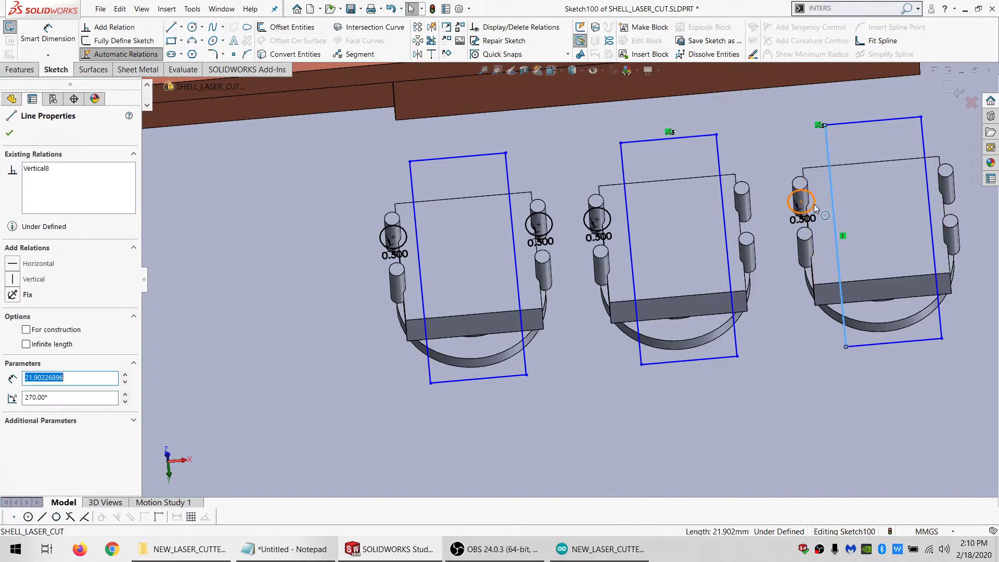
{"action": "left_click", "coordinate": [814, 204], "text": "ctrl"}
{"action": "left_click", "coordinate": [28, 317]}
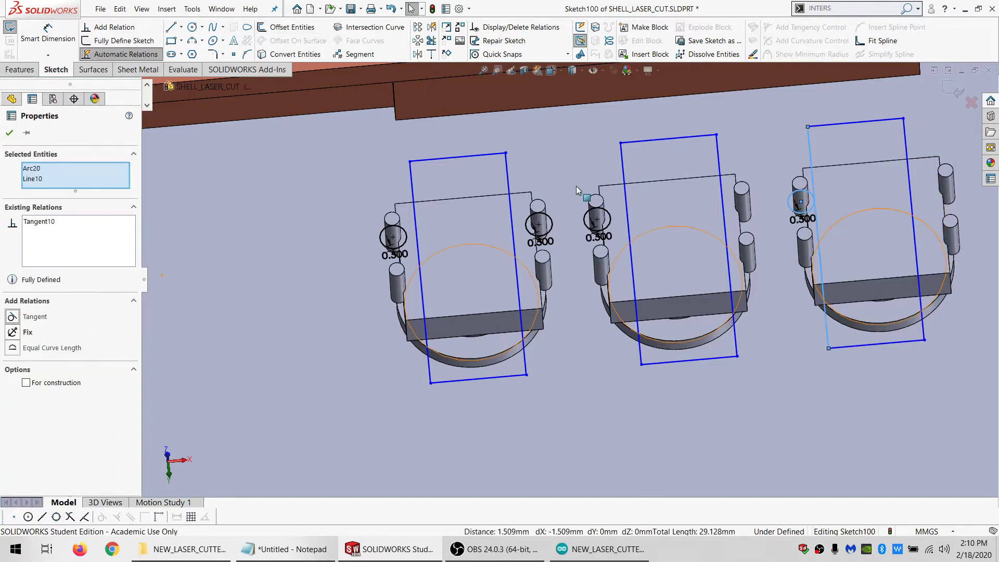
{"action": "left_click", "coordinate": [606, 213]}
{"action": "left_click", "coordinate": [631, 253], "text": "ctrl"}
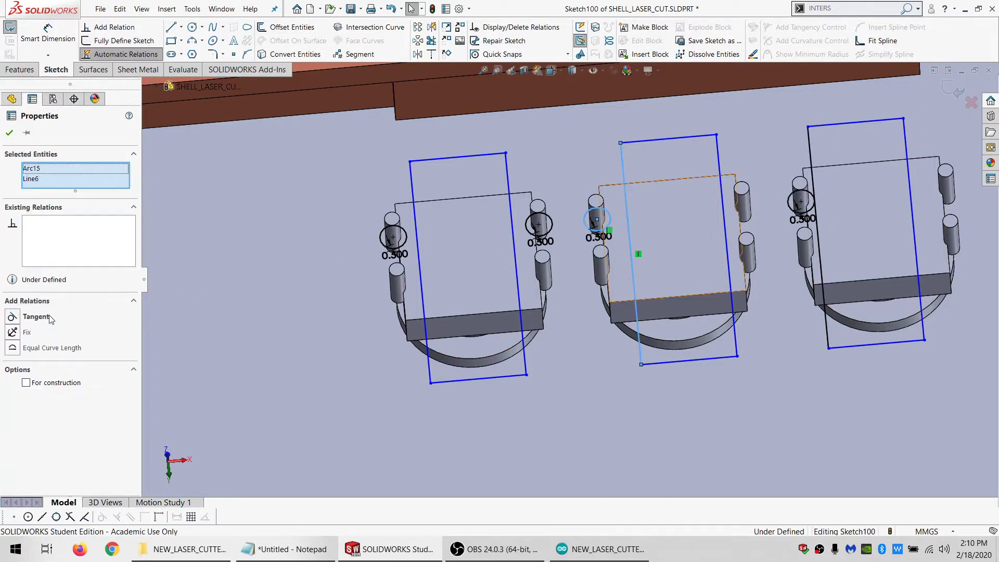
{"action": "left_click", "coordinate": [34, 316]}
Make the left and right sides of the first rectangle tangent to the offset circles around its two upper pins
{"action": "left_click", "coordinate": [406, 240]}
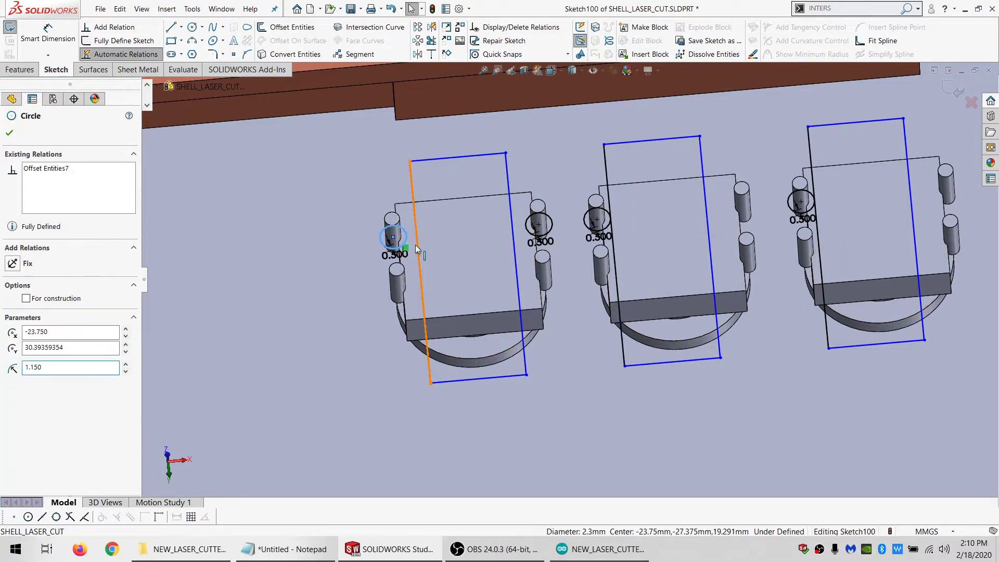
{"action": "left_click", "coordinate": [418, 247], "text": "ctrl"}
{"action": "left_click", "coordinate": [33, 318]}
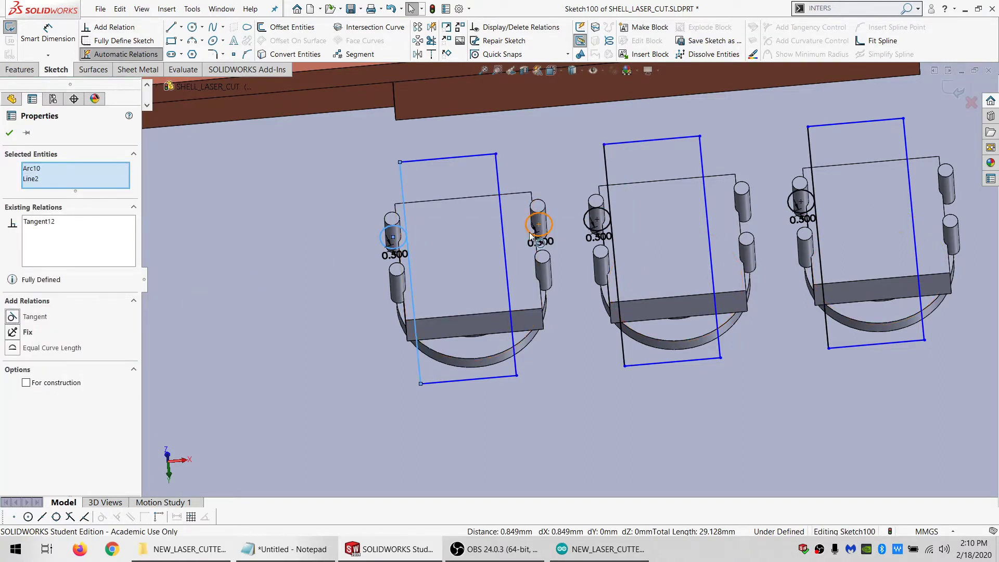
{"action": "left_click", "coordinate": [532, 234]}
{"action": "left_click", "coordinate": [507, 250], "text": "ctrl"}
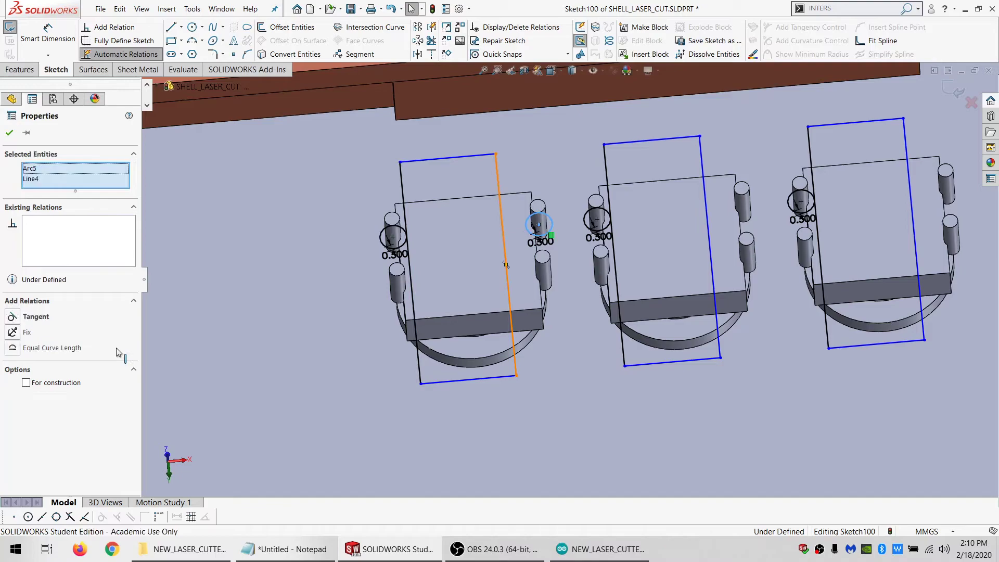
{"action": "left_click", "coordinate": [15, 318]}
Make the lower and upper edges of the first rectangle tangent to the first switch's circular edge
{"action": "scroll", "coordinate": [447, 275], "scroll_direction": "up", "scroll_amount": 4}
{"action": "scroll", "coordinate": [466, 270], "scroll_direction": "down", "scroll_amount": 3}
{"action": "mouse_move", "coordinate": [488, 287]}
{"action": "middle_mouse_down"}
{"action": "mouse_move", "coordinate": [552, 232]}
{"action": "mouse_move", "coordinate": [593, 233]}
{"action": "mouse_move", "coordinate": [550, 237]}
{"action": "mouse_move", "coordinate": [529, 253]}
{"action": "mouse_move", "coordinate": [586, 359]}
{"action": "middle_mouse_up"}
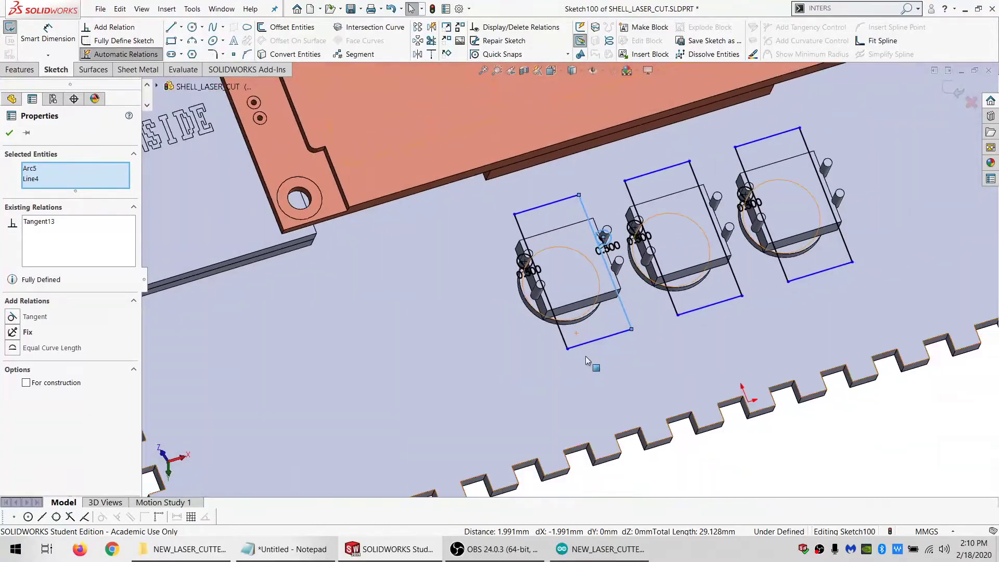
{"action": "scroll", "coordinate": [586, 359], "scroll_direction": "down", "scroll_amount": 2}
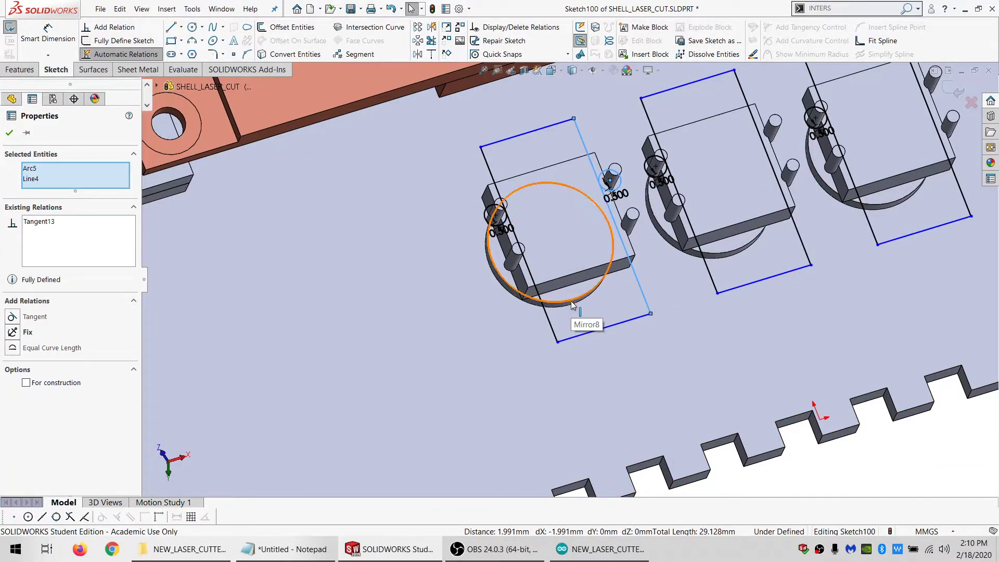
{"action": "key", "text": "Escape"}
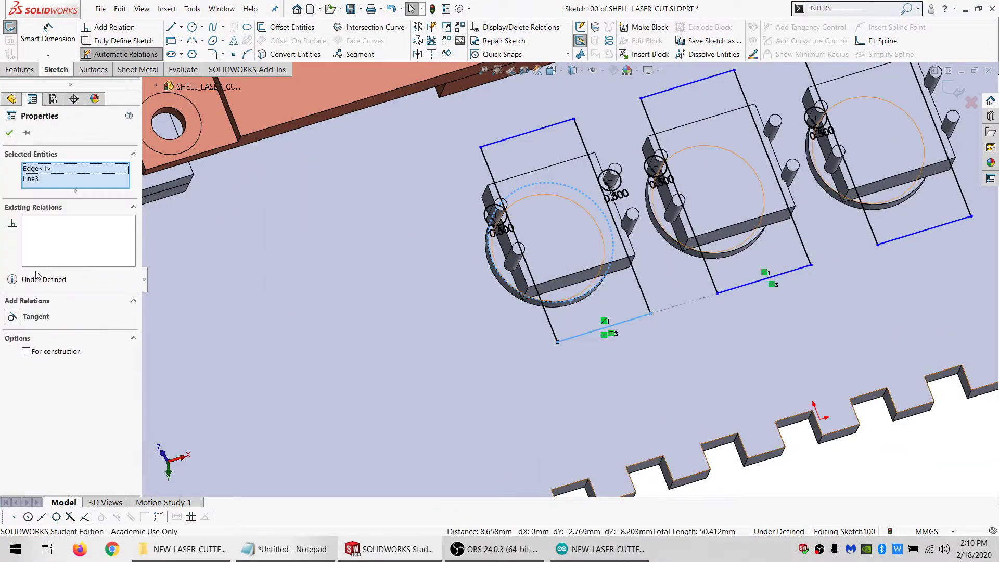
{"action": "left_click", "coordinate": [37, 319]}
{"action": "middle_click_drag", "start_coordinate": [514, 194], "coordinate": [494, 150]}
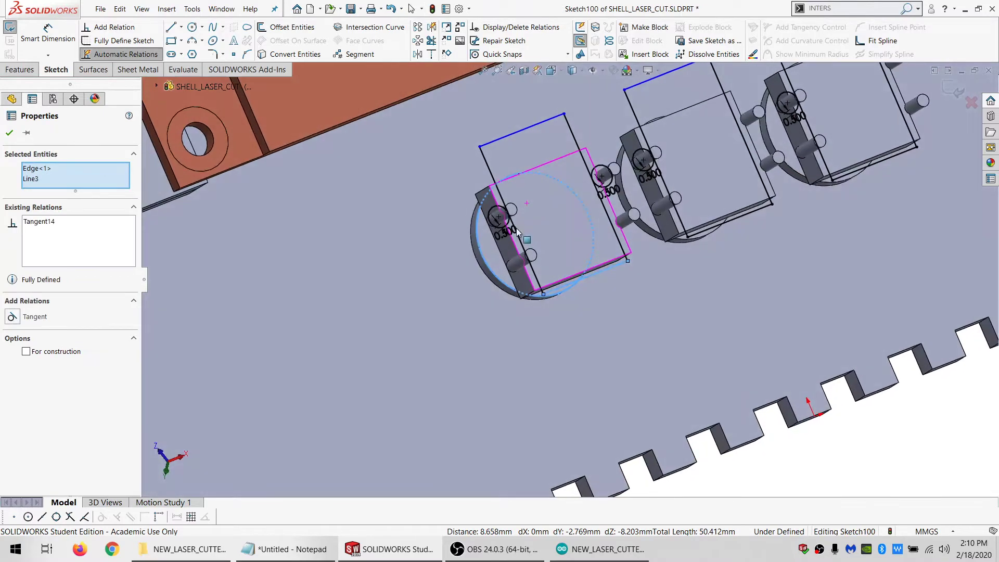
{"action": "left_click", "coordinate": [498, 142]}
{"action": "left_click", "coordinate": [472, 229], "text": "ctrl"}
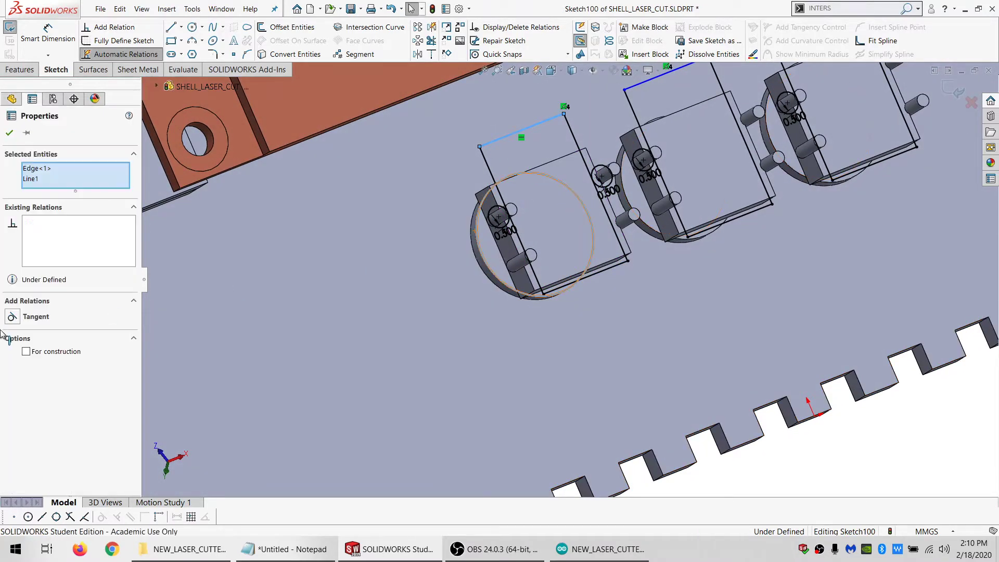
{"action": "left_click", "coordinate": [28, 317]}
Examine from several angles how the three rectangles fit between the pins of the button switches
{"action": "scroll", "coordinate": [539, 200], "scroll_direction": "up", "scroll_amount": 3}
{"action": "scroll", "coordinate": [627, 177], "scroll_direction": "down", "scroll_amount": 2}
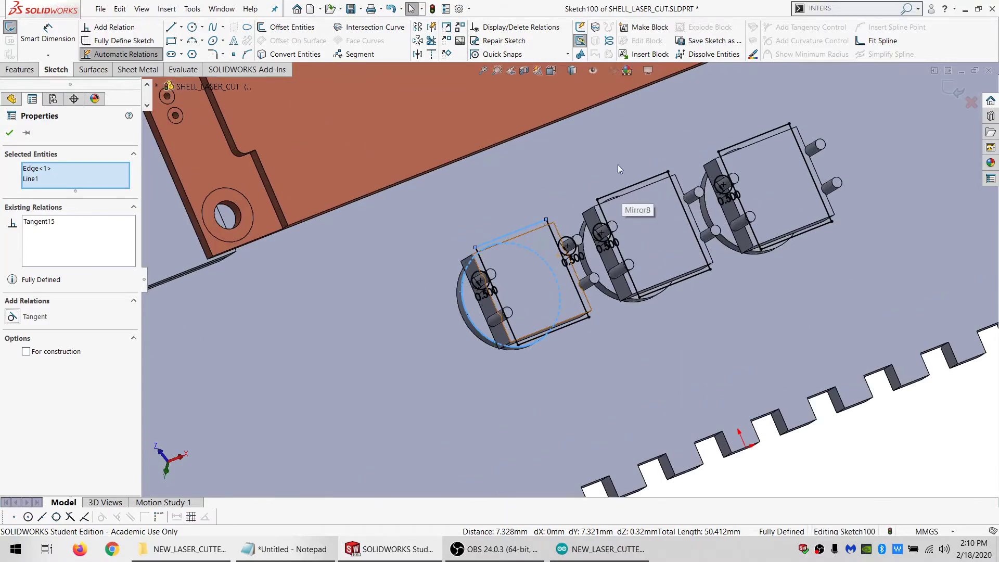
{"action": "mouse_move", "coordinate": [618, 174]}
{"action": "middle_mouse_down"}
{"action": "mouse_move", "coordinate": [580, 185]}
{"action": "mouse_move", "coordinate": [573, 201]}
{"action": "middle_mouse_up"}
{"action": "scroll", "coordinate": [565, 269], "scroll_direction": "up", "scroll_amount": 2}
{"action": "scroll", "coordinate": [546, 280], "scroll_direction": "down", "scroll_amount": 1}
{"action": "middle_click_drag", "start_coordinate": [543, 281], "coordinate": [551, 321]}
{"action": "scroll", "coordinate": [549, 325], "scroll_direction": "down", "scroll_amount": 1}
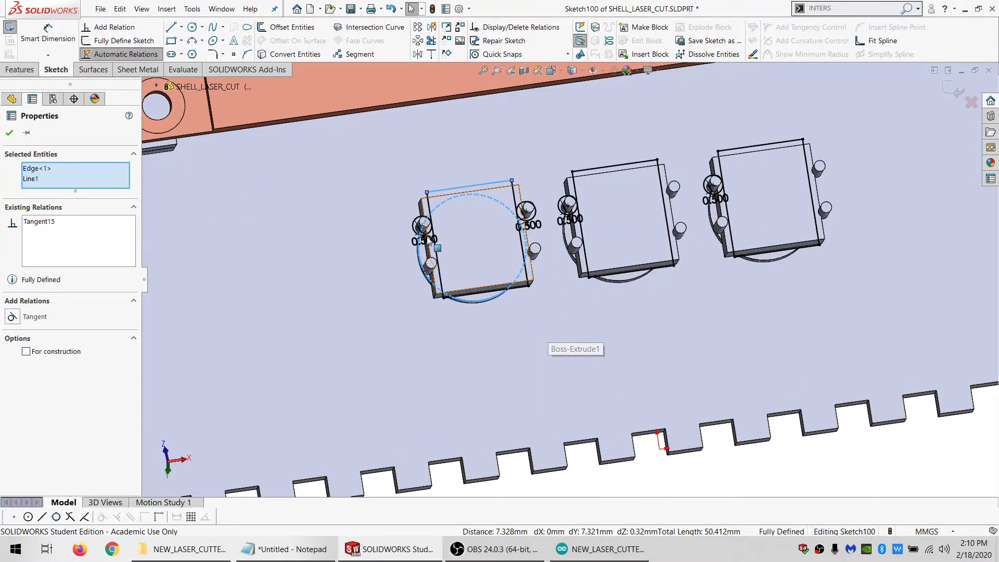
{"action": "key", "text": "Escape"}
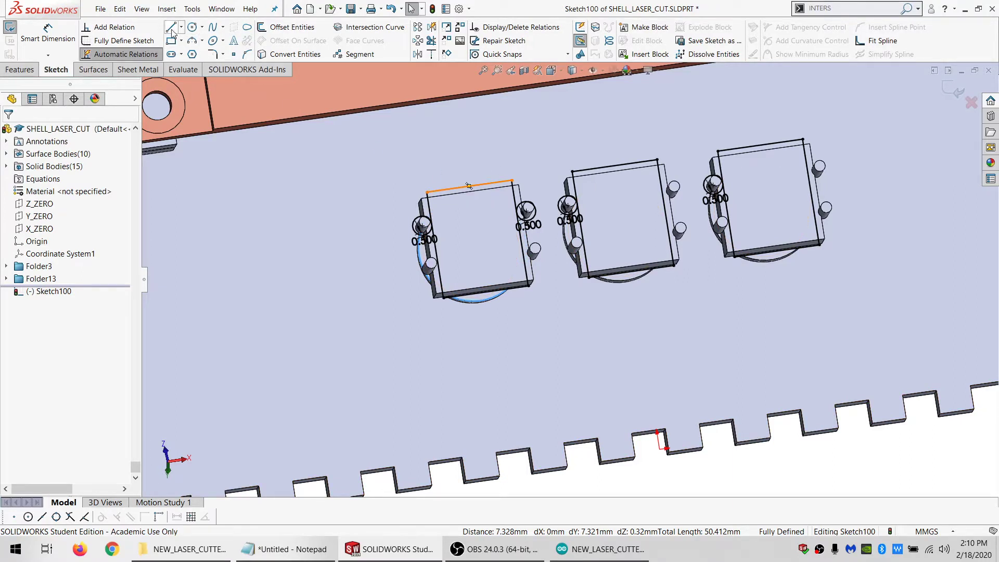
Offset the upper edges of the three switch rectangles 1 mm outward
{"action": "key", "text": "Escape"}
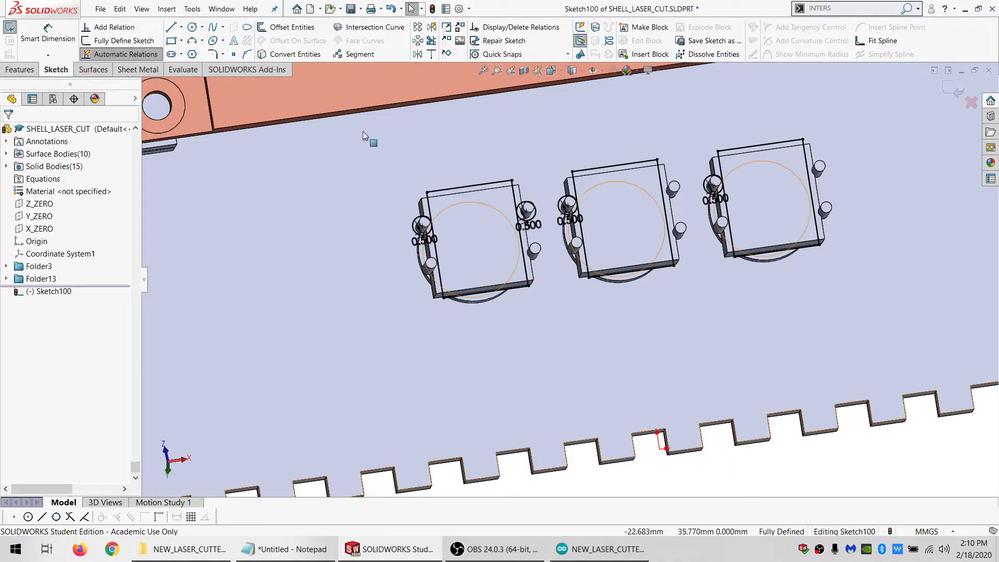
{"action": "left_click", "coordinate": [273, 30]}
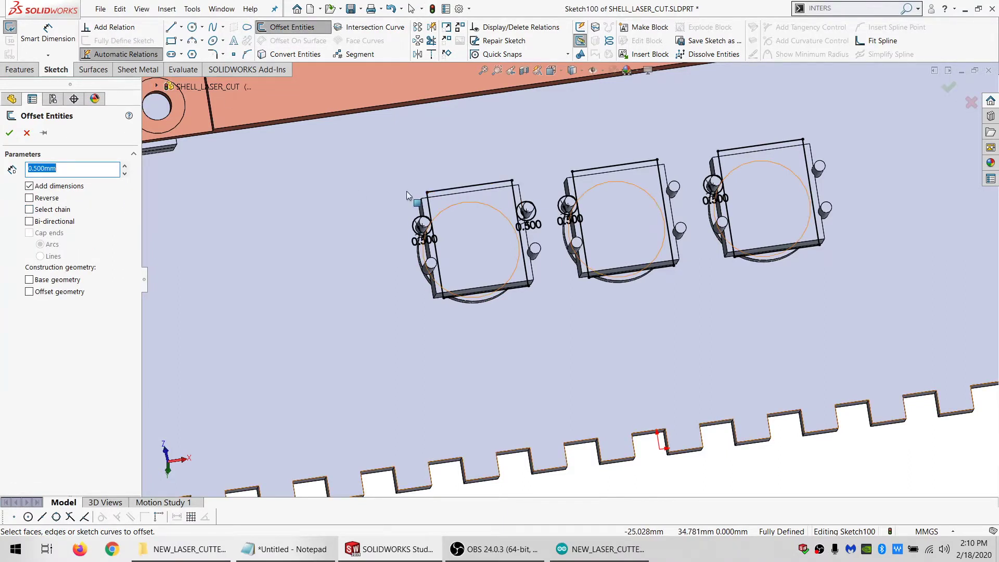
{"action": "type", "text": "1."}
{"action": "left_click", "coordinate": [442, 192]}
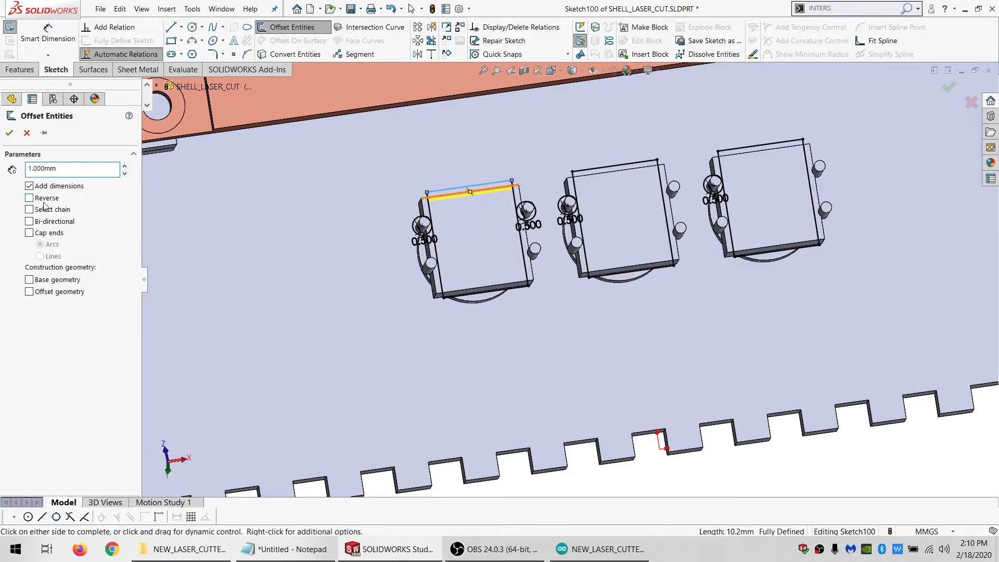
{"action": "left_click", "coordinate": [743, 151]}
{"action": "key", "text": "Return"}
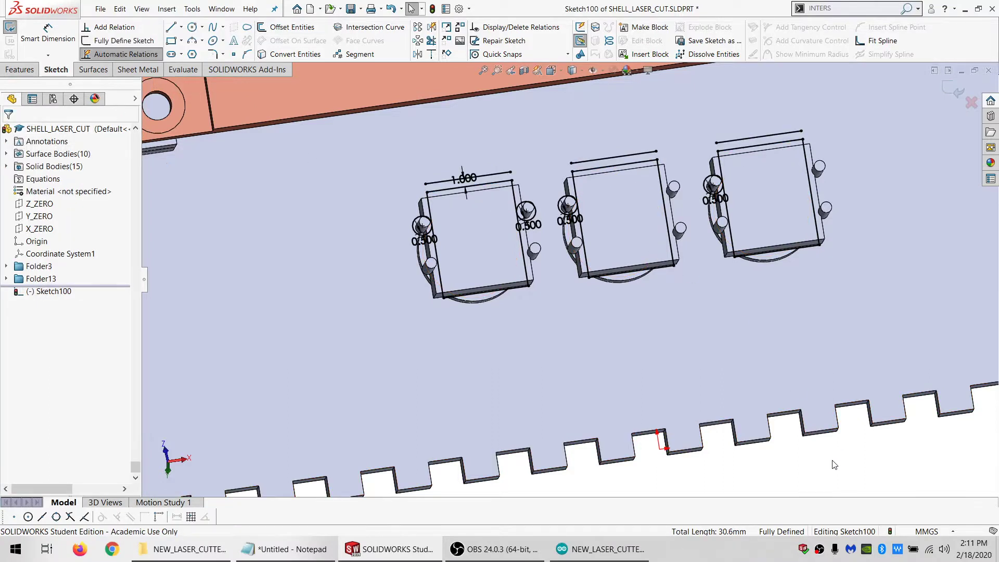
Offset the lower edges of the three switch rectangles 1 mm outward
{"action": "key", "text": "Return"}
{"action": "left_click", "coordinate": [499, 289]}
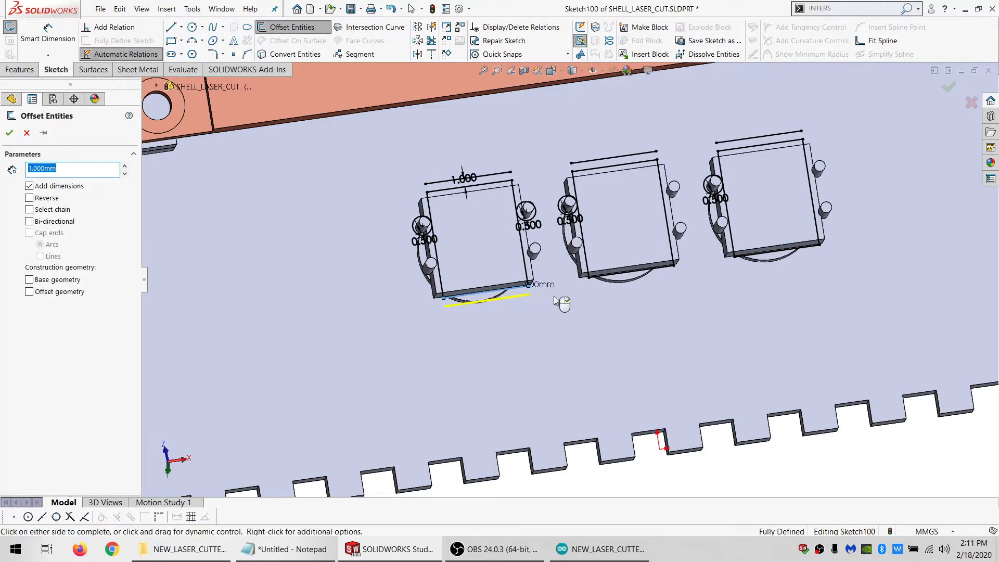
{"action": "left_click", "coordinate": [751, 258]}
{"action": "left_click", "coordinate": [10, 133]}
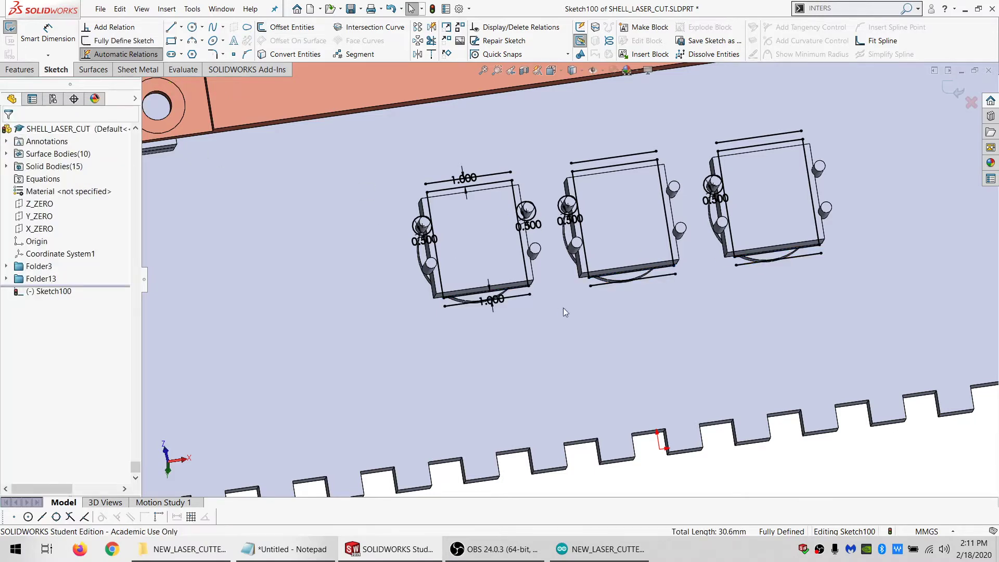
Offset the three lower offset lines another 1 mm away from the rectangles
{"action": "middle_click_drag", "start_coordinate": [563, 307], "coordinate": [541, 352]}
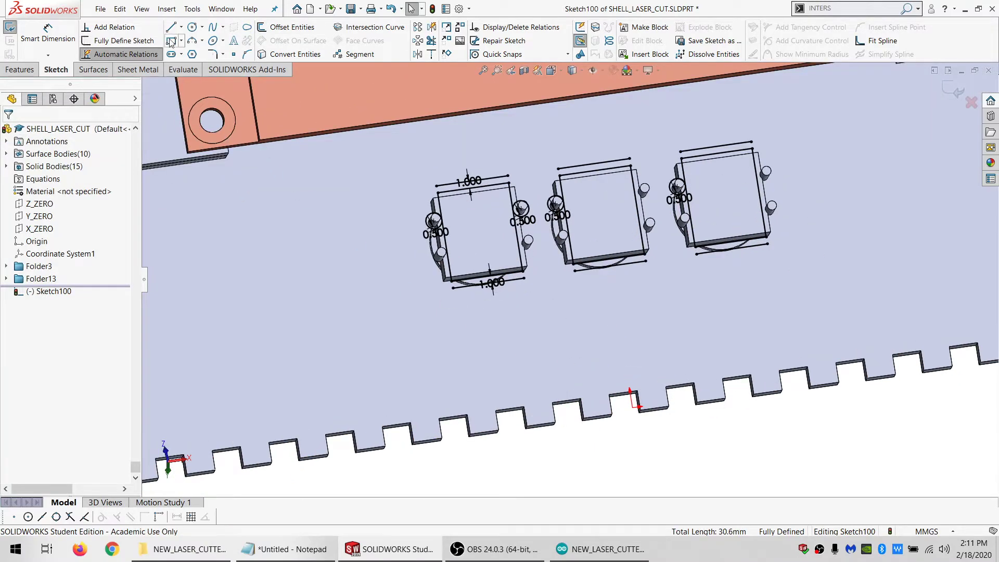
{"action": "left_click", "coordinate": [469, 288]}
{"action": "left_click", "coordinate": [294, 27]}
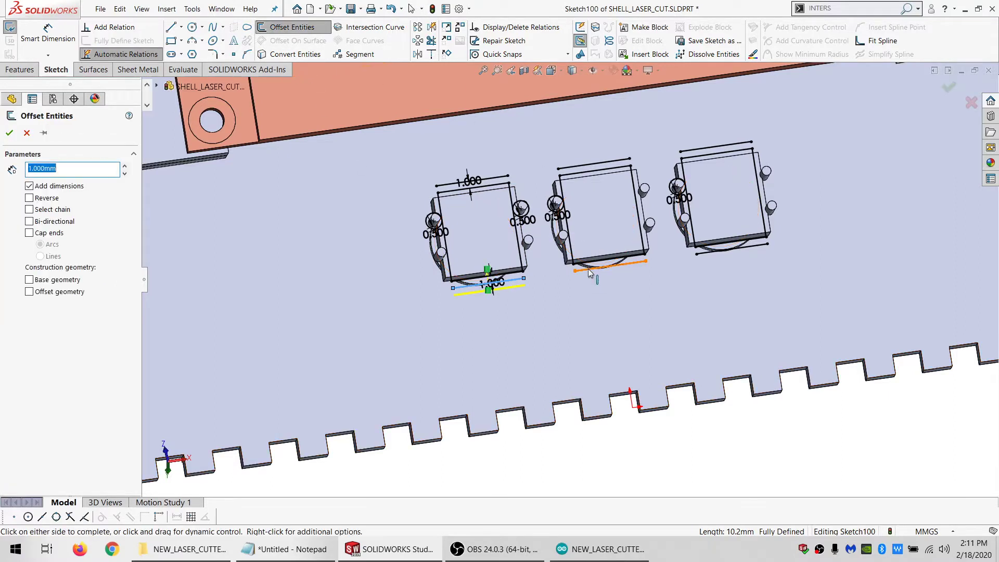
{"action": "left_click", "coordinate": [732, 248]}
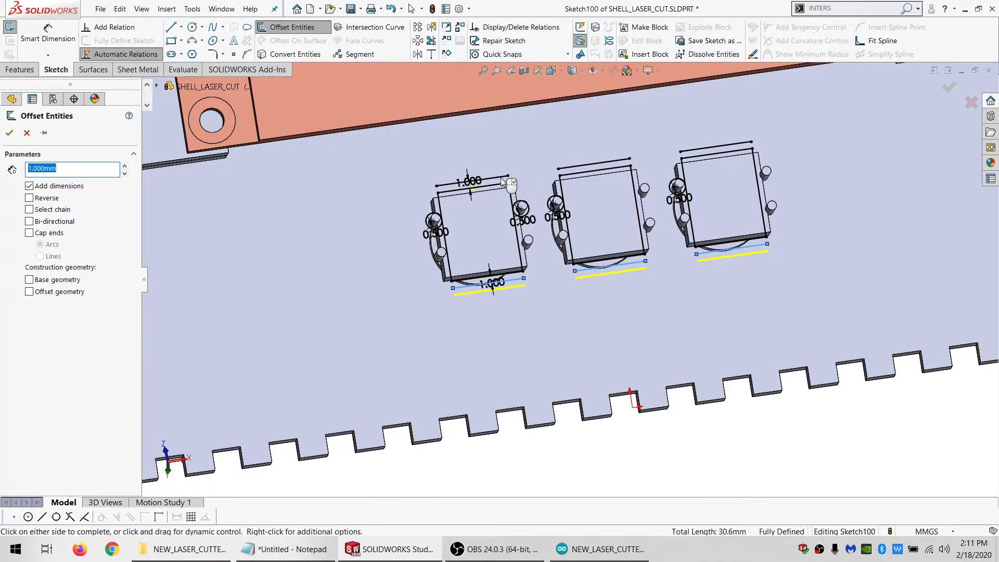
{"action": "left_click", "coordinate": [10, 134]}
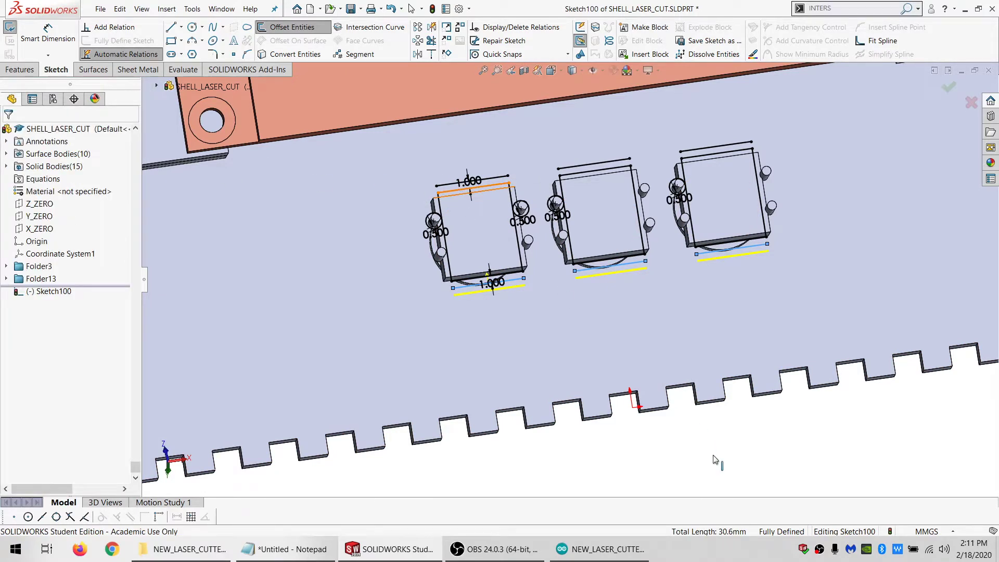
Offset the three upper offset lines another 1 mm away from the rectangles
{"action": "key", "text": "Return"}
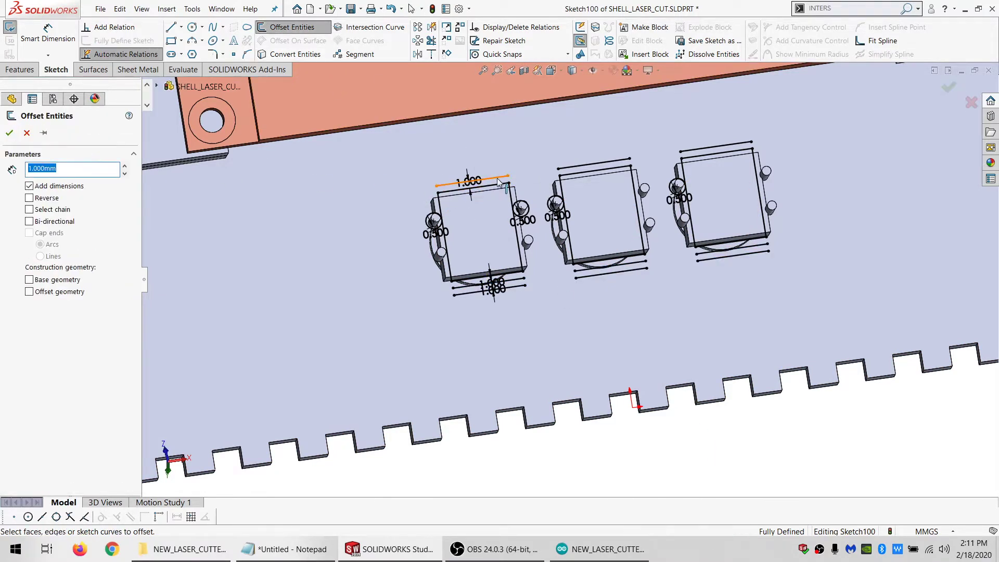
{"action": "left_click", "coordinate": [498, 182]}
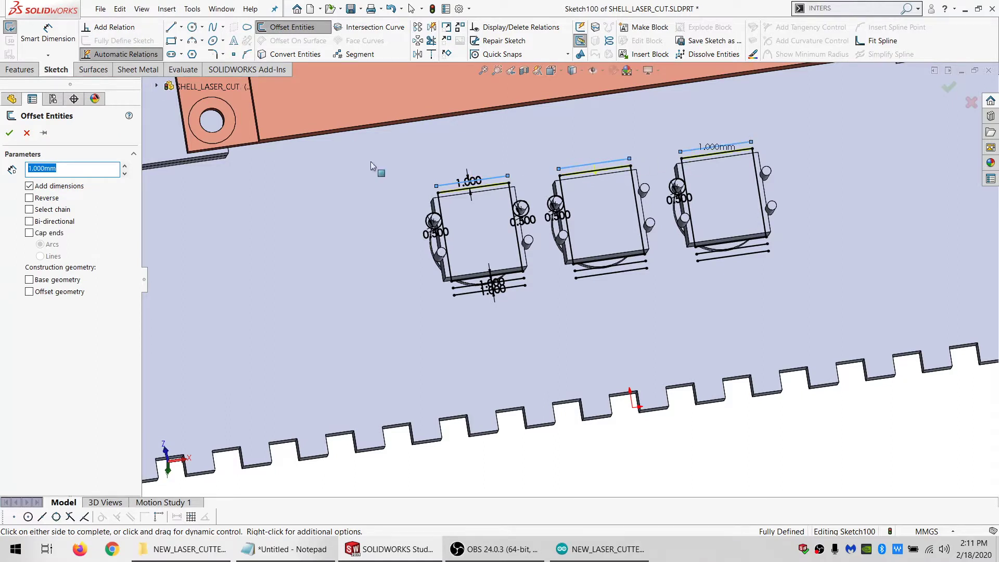
{"action": "left_click", "coordinate": [10, 132]}
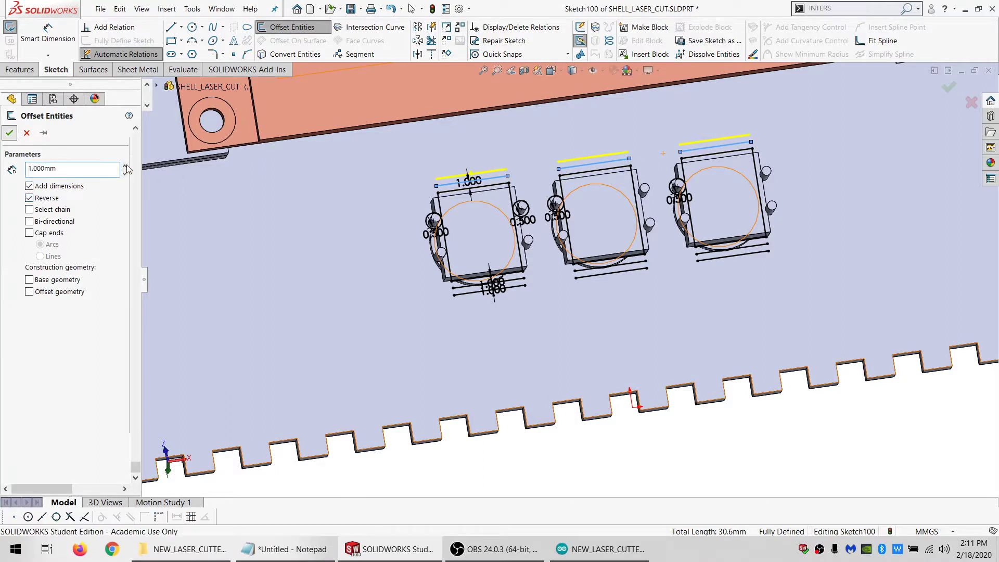
Link the outer upper offset distance to the material thickness variable MATL_THK with an equation
{"action": "left_click", "coordinate": [469, 176]}
{"action": "double_click", "coordinate": [469, 176]}
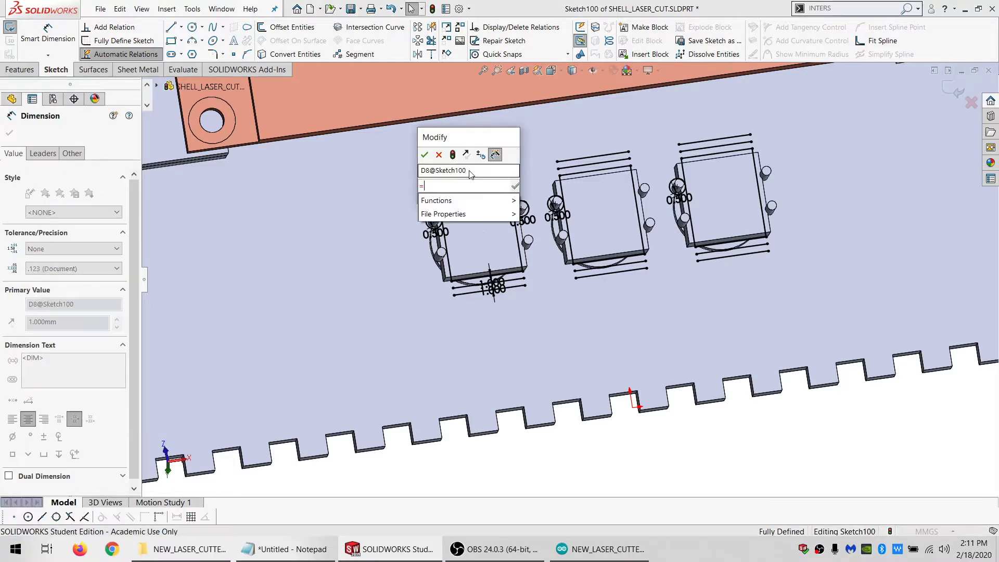
{"action": "type", "text": "="}
{"action": "left_click", "coordinate": [462, 206]}
{"action": "left_click", "coordinate": [425, 155]}
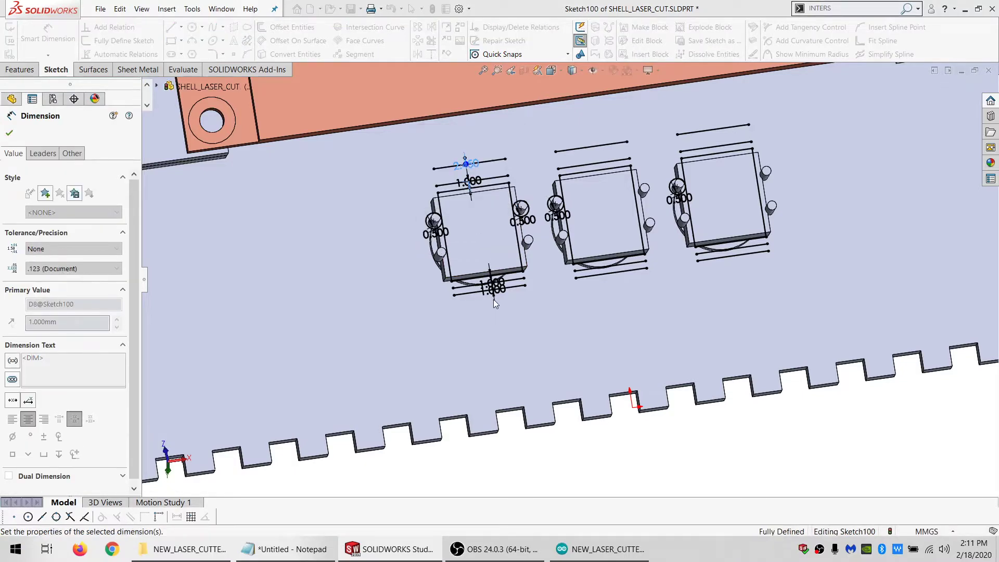
Link the outer lower offset distance to "MATL_THK@Default" with an equation
{"action": "left_click", "coordinate": [494, 286]}
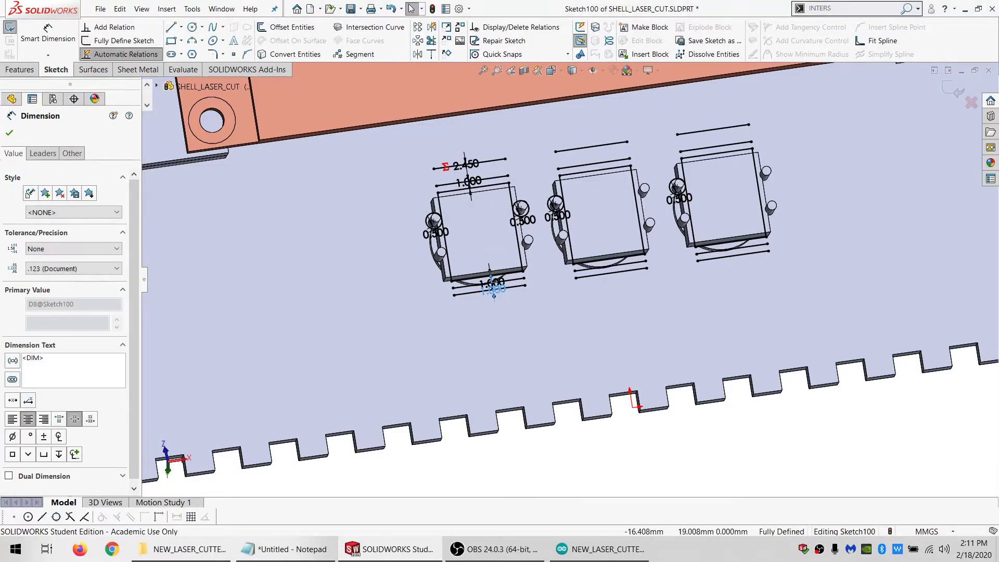
{"action": "double_click", "coordinate": [493, 287]}
{"action": "type", "text": "=M"}
{"action": "left_click", "coordinate": [482, 322]}
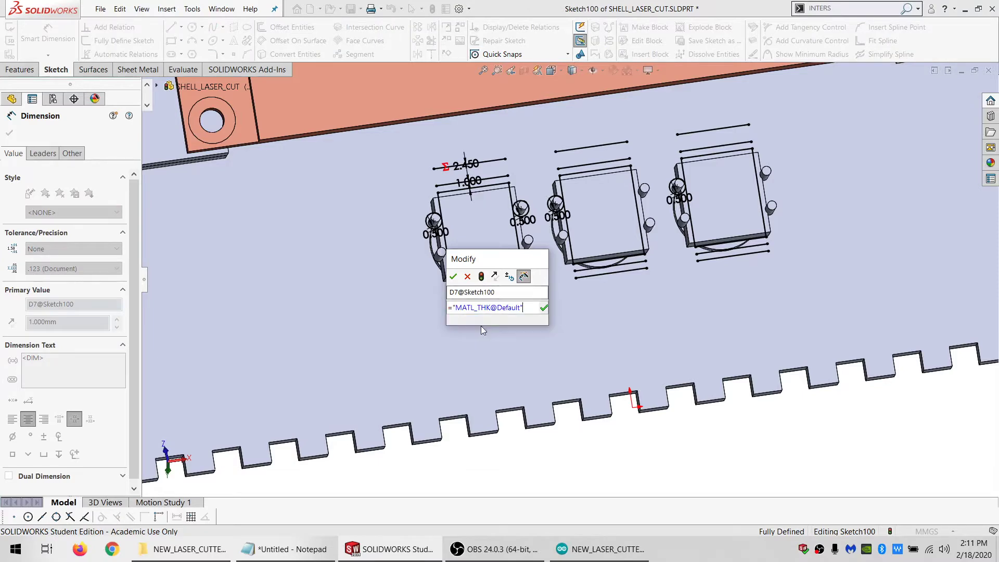
{"action": "left_click", "coordinate": [453, 276]}
Examine from several angles how the offset lines lie around the three switches
{"action": "middle_click_drag", "start_coordinate": [560, 293], "coordinate": [598, 263]}
{"action": "scroll", "coordinate": [617, 310], "scroll_direction": "down", "scroll_amount": 2}
{"action": "middle_click_drag", "start_coordinate": [617, 310], "coordinate": [630, 290]}
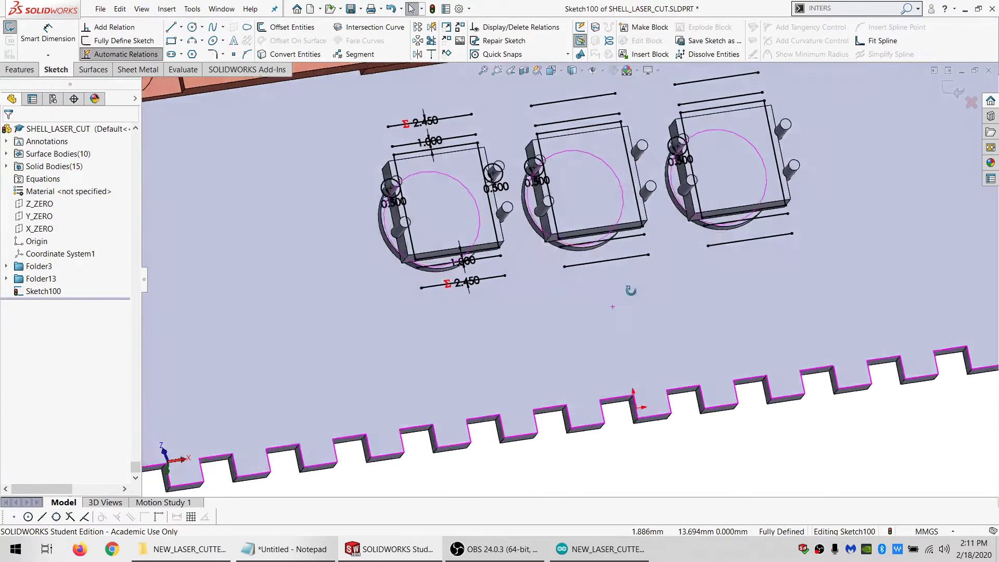
{"action": "scroll", "coordinate": [614, 302], "scroll_direction": "up", "scroll_amount": 5}
{"action": "mouse_move", "coordinate": [694, 375]}
{"action": "left_mouse_down"}
{"action": "mouse_move", "coordinate": [765, 214]}
{"action": "mouse_move", "coordinate": [724, 172]}
{"action": "left_mouse_up"}
{"action": "mouse_move", "coordinate": [724, 172]}
{"action": "middle_mouse_down"}
{"action": "mouse_move", "coordinate": [711, 264]}
{"action": "mouse_move", "coordinate": [724, 252]}
{"action": "mouse_move", "coordinate": [649, 292]}
{"action": "mouse_move", "coordinate": [641, 333]}
{"action": "mouse_move", "coordinate": [602, 283]}
{"action": "middle_mouse_up"}
{"action": "scroll", "coordinate": [515, 238], "scroll_direction": "down", "scroll_amount": 2}
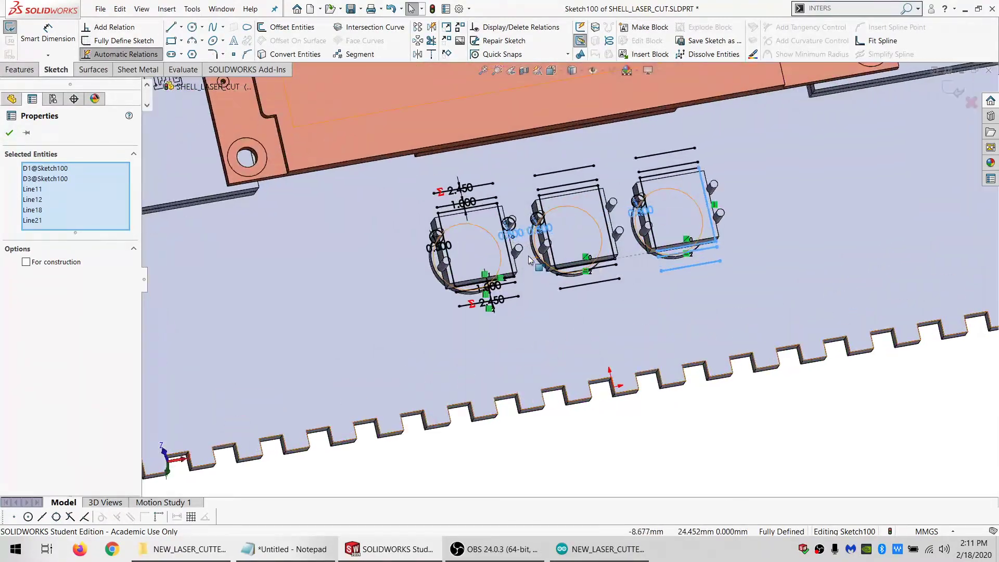
{"action": "key", "text": "Escape"}
Link the inner upper offset distance to "SAFE_DIST@Default" with an equation
{"action": "double_click", "coordinate": [470, 203]}
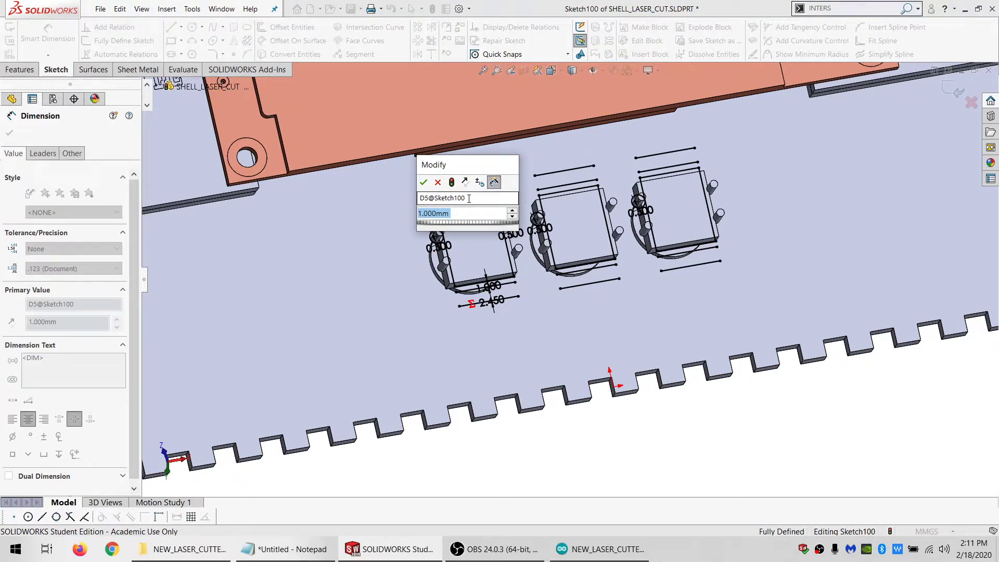
{"action": "type", "text": "=SA"}
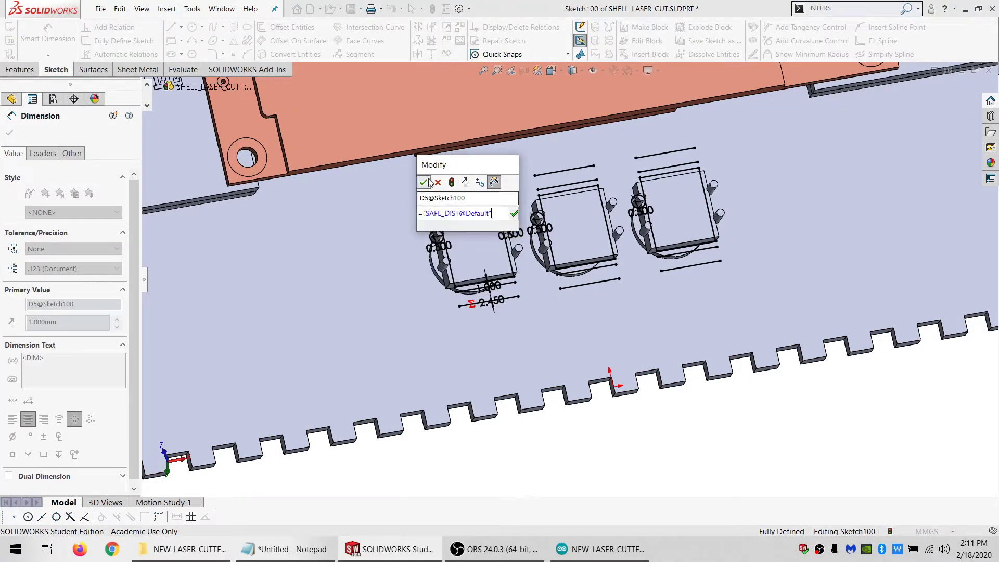
{"action": "left_click", "coordinate": [427, 181]}
Link the inner lower offset distance to "SAFE_DIST@Default" with an equation
{"action": "mouse_move", "coordinate": [474, 232]}
{"action": "middle_mouse_down"}
{"action": "mouse_move", "coordinate": [525, 218]}
{"action": "mouse_move", "coordinate": [503, 213]}
{"action": "mouse_move", "coordinate": [490, 224]}
{"action": "middle_mouse_up"}
{"action": "double_click", "coordinate": [502, 287]}
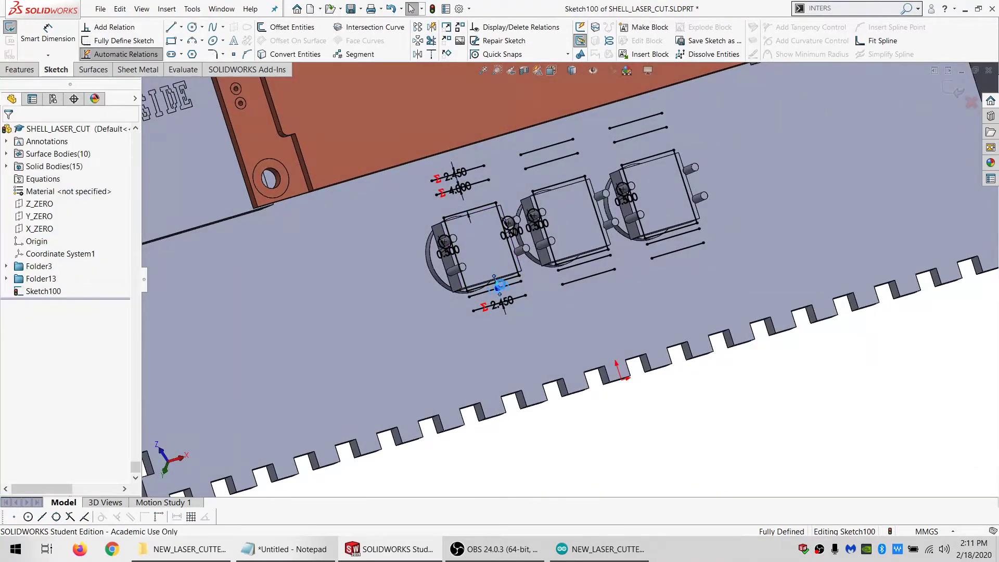
{"action": "type", "text": "=\"SAFE_DIST@Default\""}
{"action": "key", "text": "Down"}
{"action": "key", "text": "Return"}
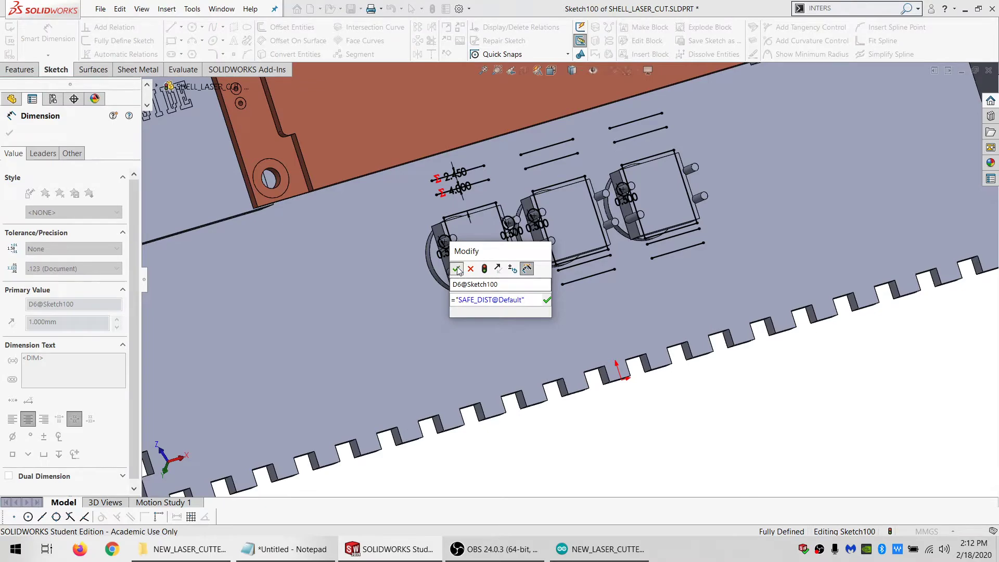
{"action": "left_click", "coordinate": [458, 270]}
{"action": "key", "text": "Escape"}
Convert all rectangles, circles and offset lines of the sketch around the switches to construction geometry
{"action": "middle_click_drag", "start_coordinate": [513, 277], "coordinate": [492, 288]}
{"action": "scroll", "coordinate": [494, 294], "scroll_direction": "up", "scroll_amount": 4}
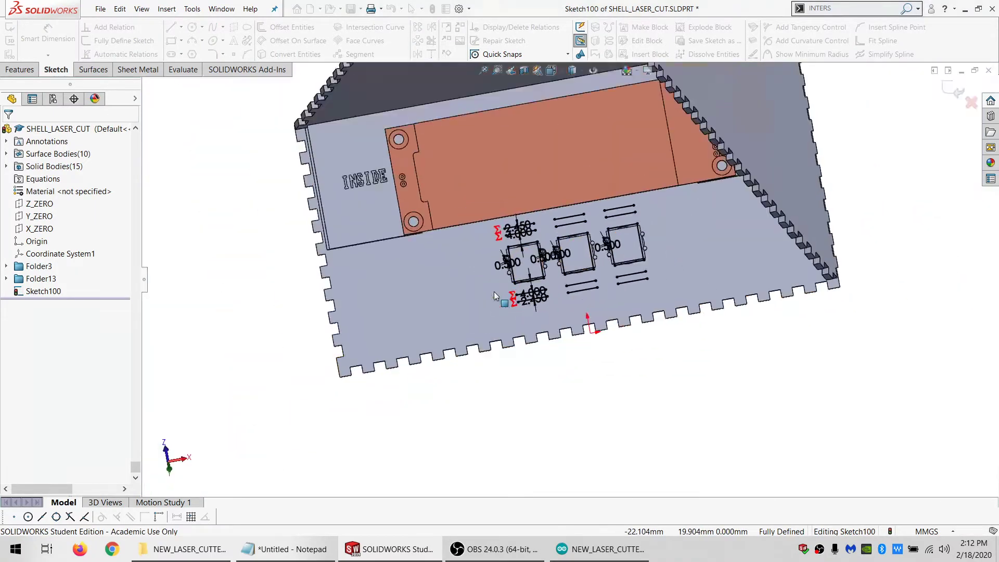
{"action": "mouse_move", "coordinate": [595, 389]}
{"action": "left_mouse_down"}
{"action": "mouse_move", "coordinate": [663, 129]}
{"action": "mouse_move", "coordinate": [525, 149]}
{"action": "mouse_move", "coordinate": [423, 327]}
{"action": "left_mouse_up"}
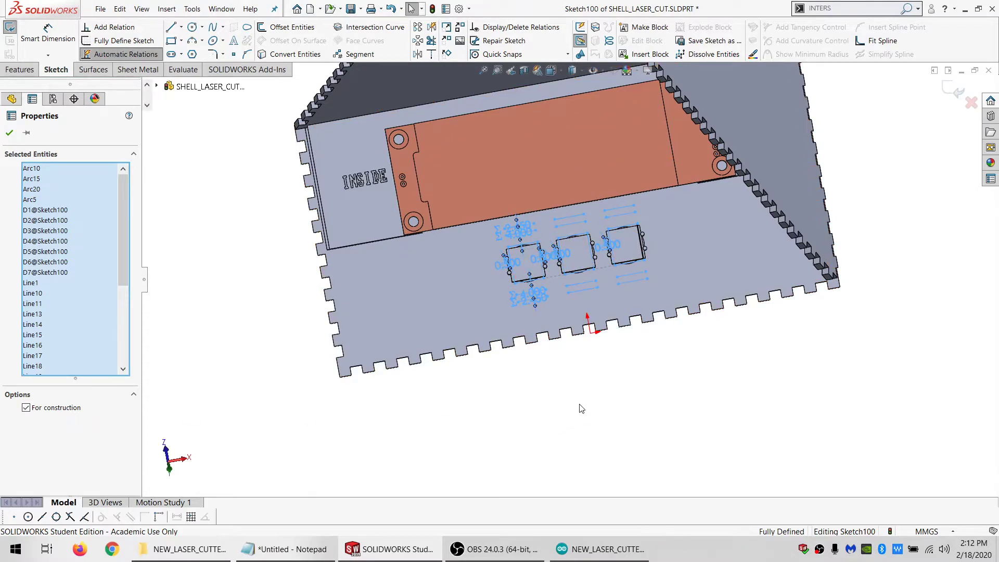
{"action": "key", "text": "Escape"}
{"action": "scroll", "coordinate": [669, 224], "scroll_direction": "up", "scroll_amount": 3}
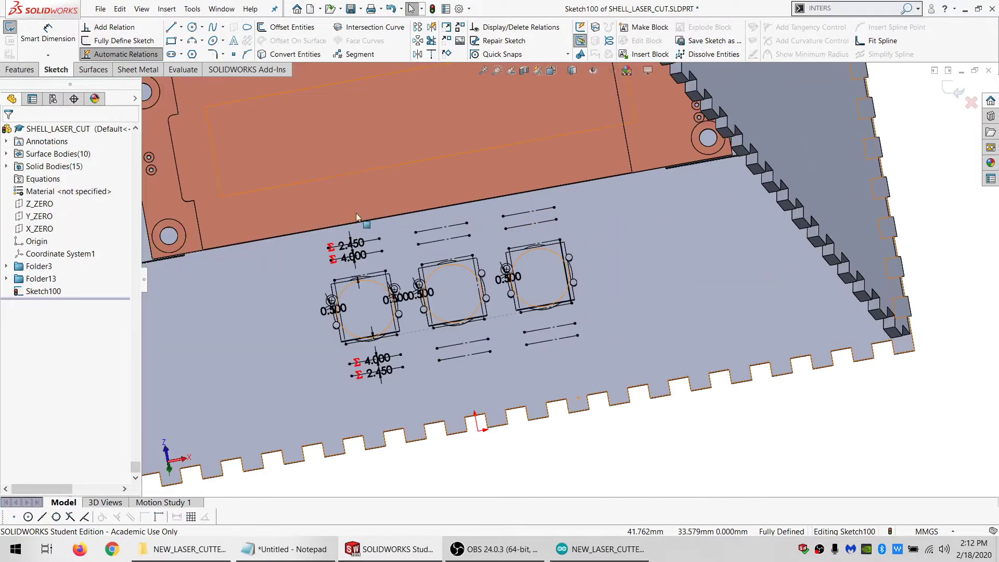
{"action": "left_click", "coordinate": [372, 244]}
{"action": "left_click", "coordinate": [433, 229], "text": "ctrl"}
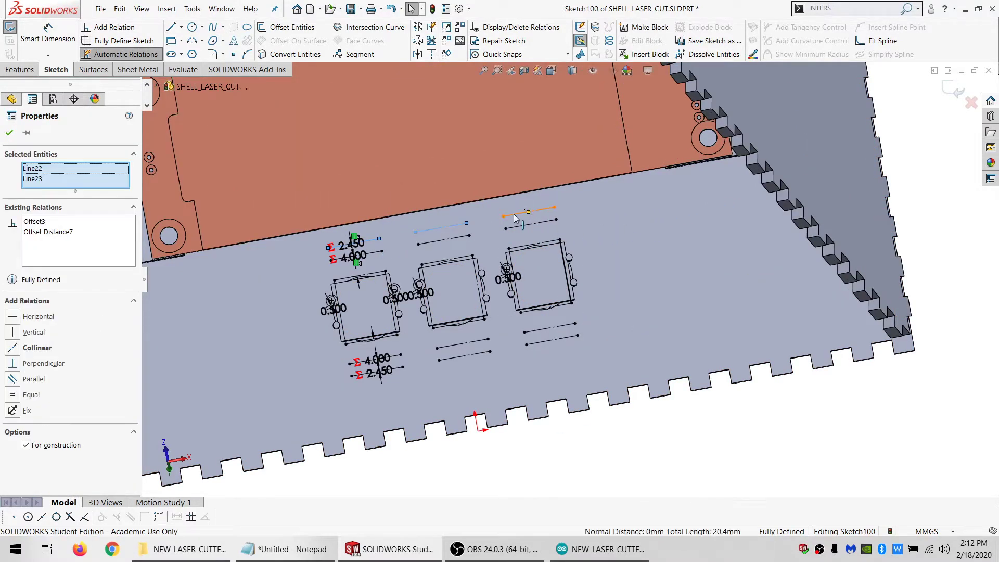
{"action": "left_click", "coordinate": [515, 218], "text": "ctrl"}
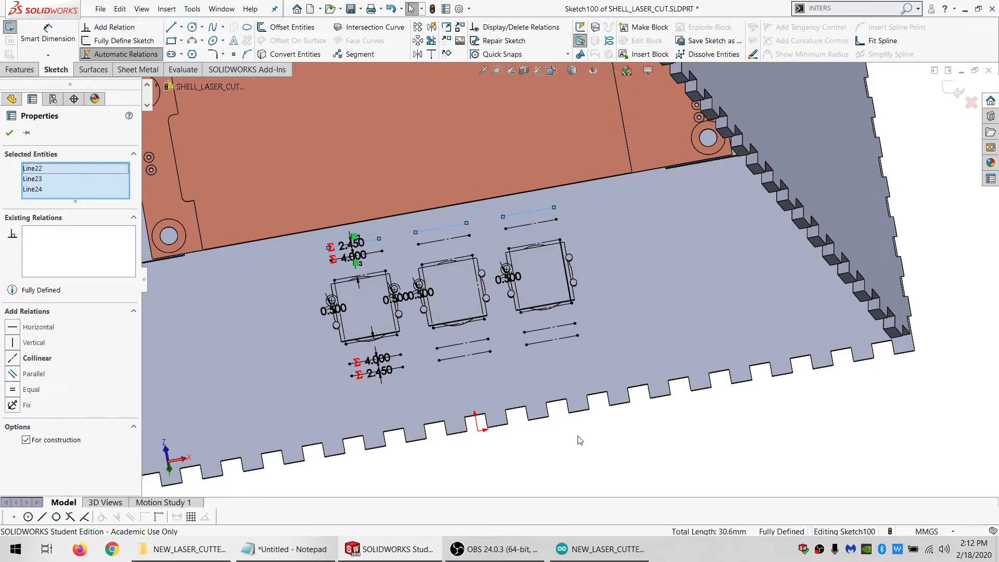
Draw a closed four-line outline 45.2 mm wide around all three switches through the end points of the outermost construction lines
{"action": "left_click", "coordinate": [171, 27]}
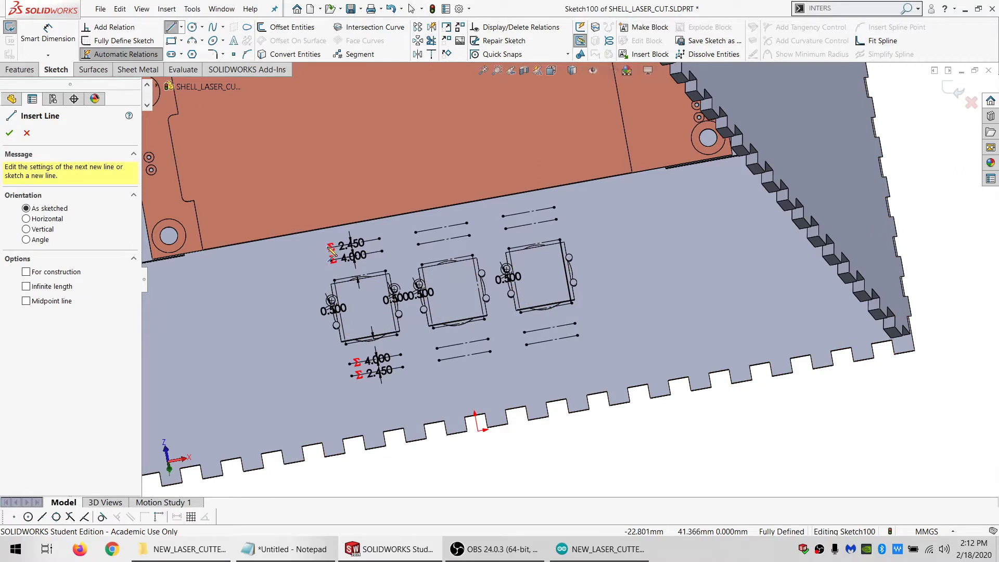
{"action": "left_click", "coordinate": [331, 248]}
{"action": "left_click", "coordinate": [351, 375]}
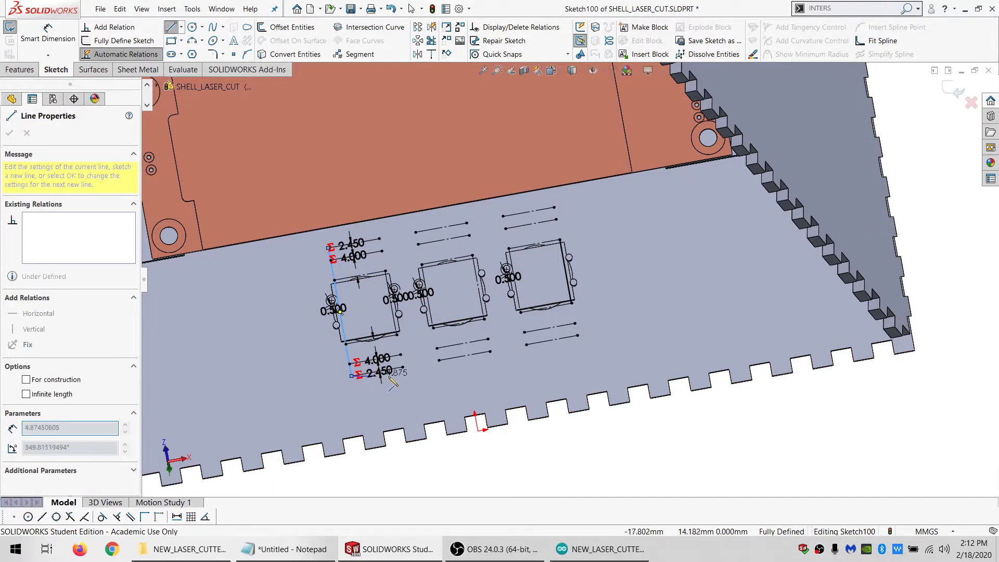
{"action": "left_click", "coordinate": [578, 336]}
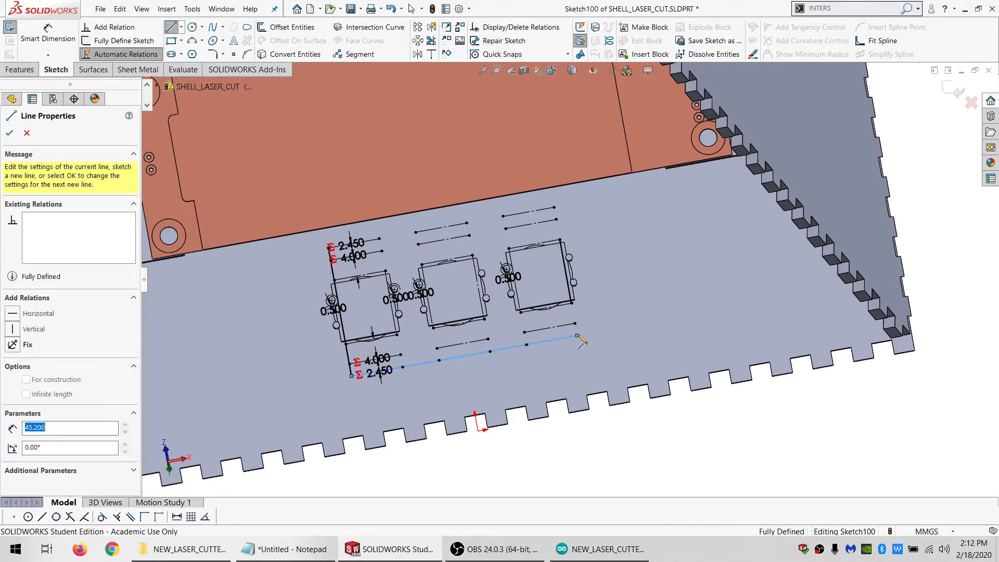
{"action": "left_click", "coordinate": [554, 208]}
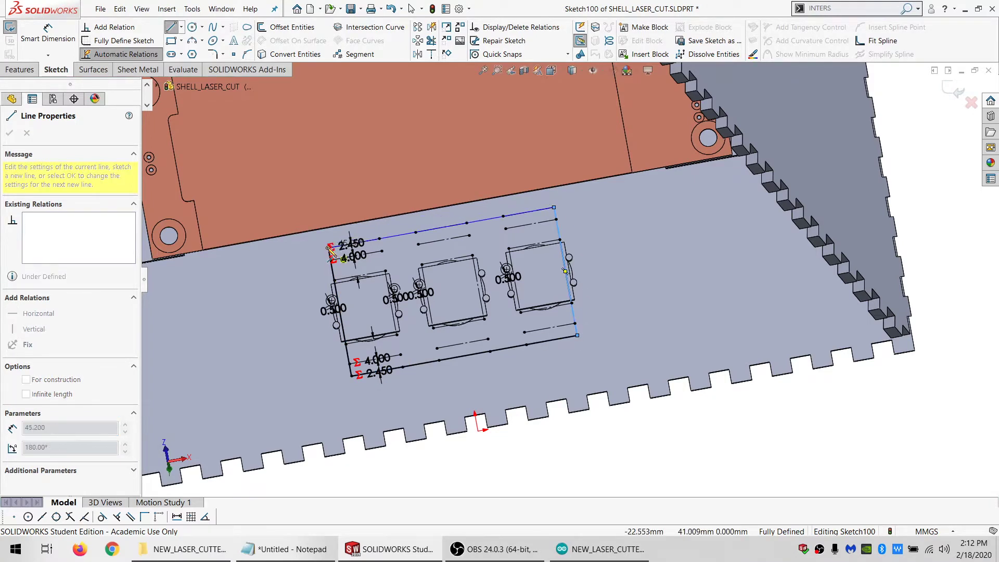
{"action": "left_click", "coordinate": [331, 246]}
Draw a closed four-line opening 7.3 mm wide between the first and second switches through the corners of their construction rectangles
{"action": "scroll", "coordinate": [396, 347], "scroll_direction": "up", "scroll_amount": 3}
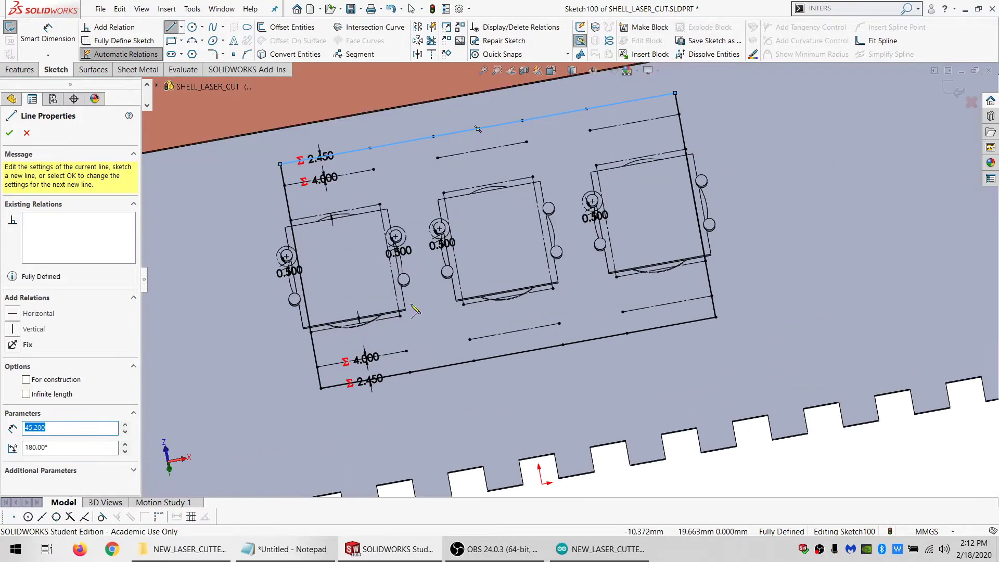
{"action": "left_click", "coordinate": [380, 205]}
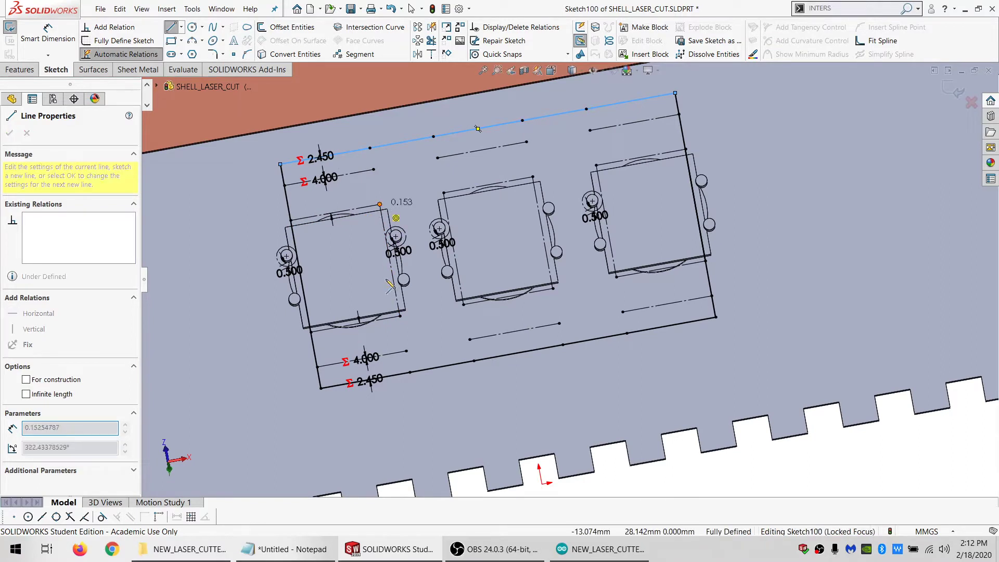
{"action": "left_click", "coordinate": [400, 316]}
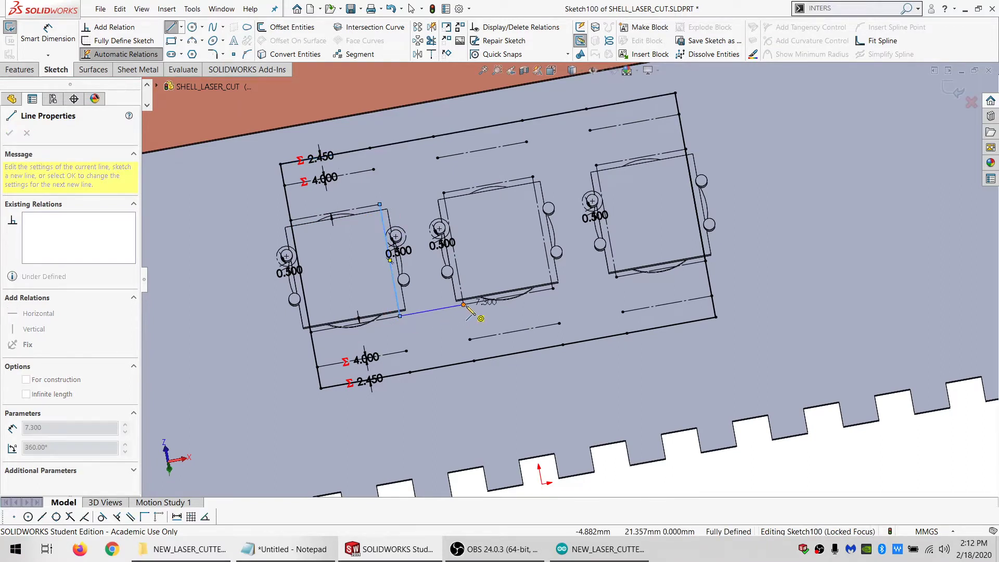
{"action": "left_click", "coordinate": [464, 304]}
{"action": "left_click", "coordinate": [444, 193]}
{"action": "left_click", "coordinate": [379, 205]}
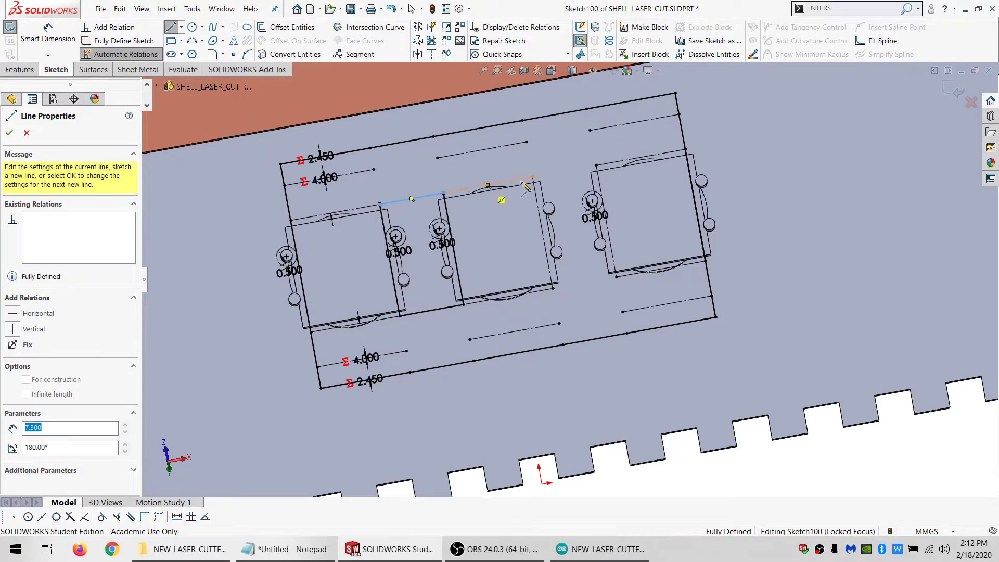
Draw a closed four-line opening 7.3 mm by 12.8 mm between the second and third switches through the corners of their construction rectangles
{"action": "left_click", "coordinate": [532, 177]}
{"action": "left_click", "coordinate": [595, 165]}
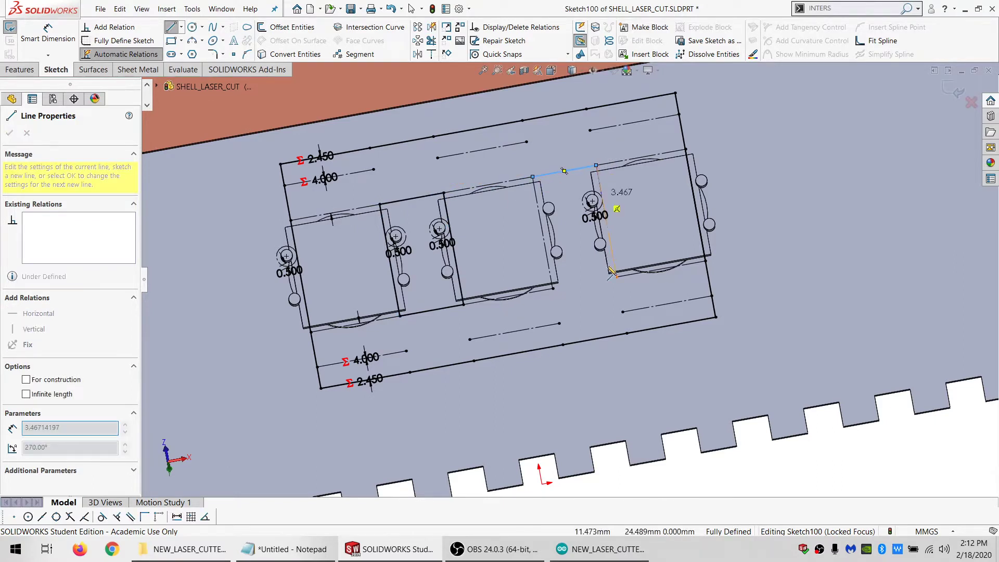
{"action": "left_click", "coordinate": [616, 277]}
{"action": "left_click", "coordinate": [552, 288]}
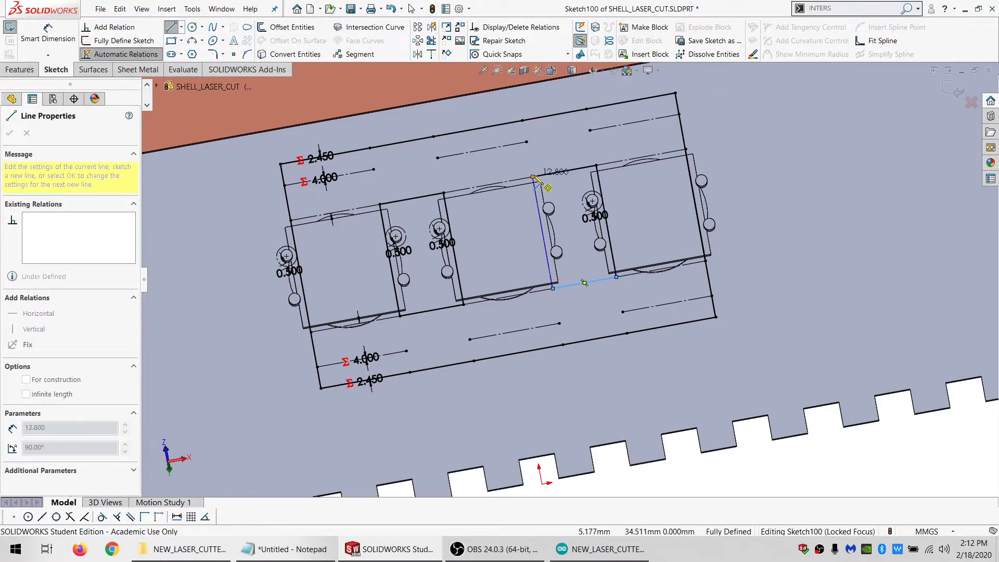
{"action": "left_click", "coordinate": [532, 178]}
{"action": "scroll", "coordinate": [515, 221], "scroll_direction": "up", "scroll_amount": 2}
{"action": "scroll", "coordinate": [498, 255], "scroll_direction": "down", "scroll_amount": 1}
{"action": "key", "text": "Escape"}
Measure the distance from the holder outline's upper corner near the first switch to the side face of the LCD board
{"action": "mouse_move", "coordinate": [500, 257]}
{"action": "middle_mouse_down"}
{"action": "mouse_move", "coordinate": [526, 219]}
{"action": "mouse_move", "coordinate": [562, 199]}
{"action": "mouse_move", "coordinate": [592, 199]}
{"action": "mouse_move", "coordinate": [579, 181]}
{"action": "mouse_move", "coordinate": [595, 197]}
{"action": "mouse_move", "coordinate": [555, 196]}
{"action": "mouse_move", "coordinate": [541, 229]}
{"action": "middle_mouse_up"}
{"action": "scroll", "coordinate": [416, 202], "scroll_direction": "down", "scroll_amount": 1}
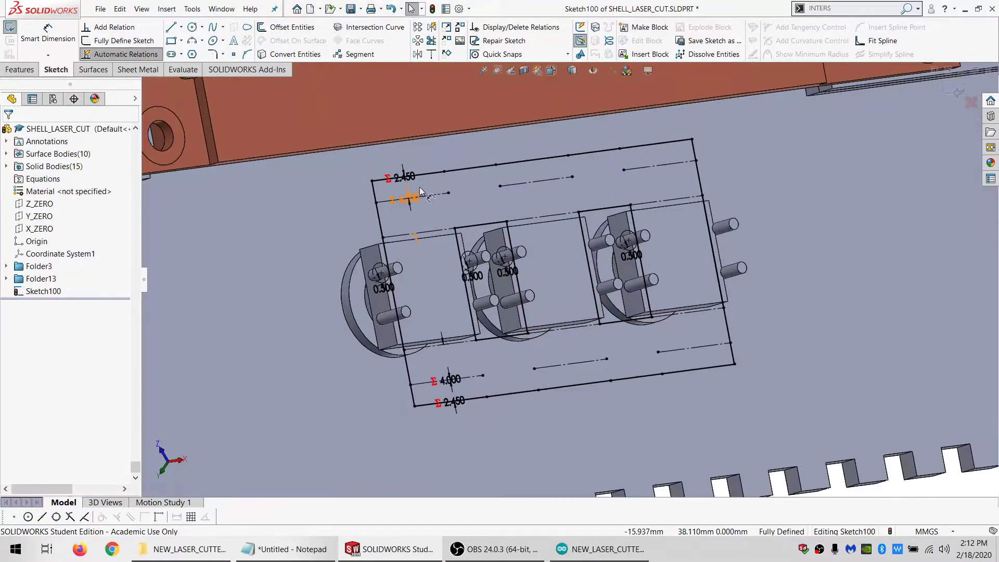
{"action": "middle_click_drag", "start_coordinate": [408, 202], "coordinate": [368, 136]}
{"action": "left_click", "coordinate": [175, 70]}
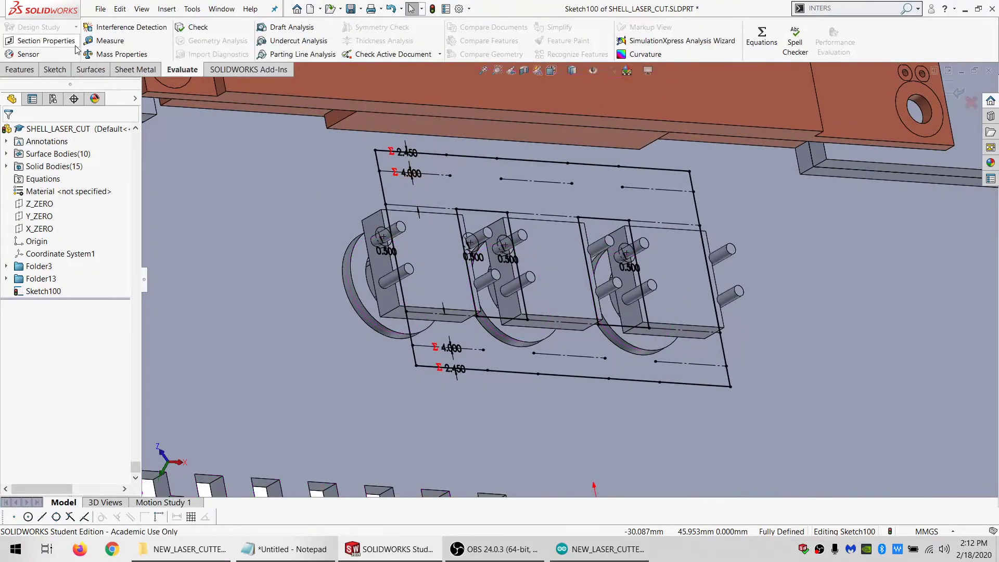
{"action": "left_click", "coordinate": [110, 40]}
{"action": "left_click", "coordinate": [375, 149]}
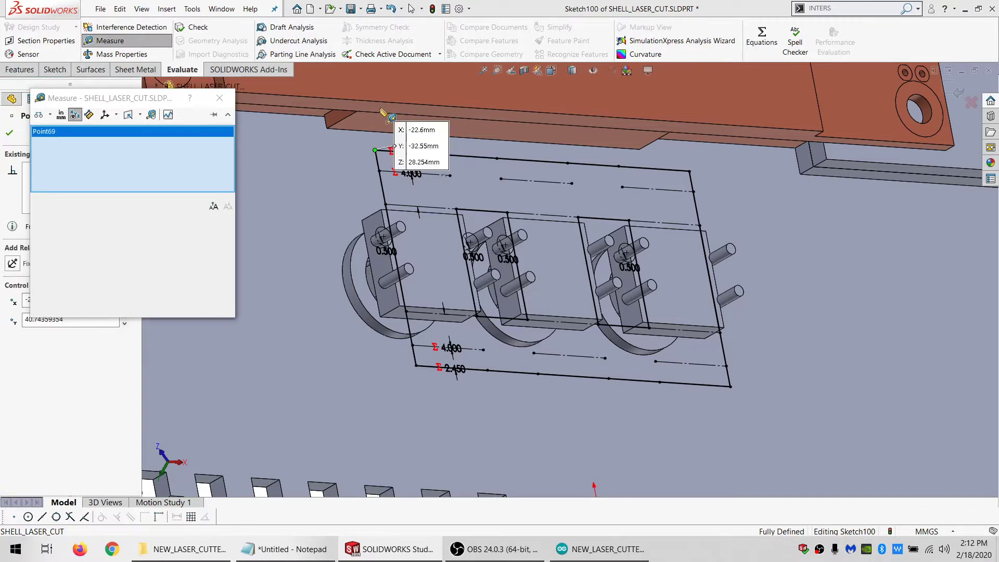
{"action": "left_click", "coordinate": [381, 119]}
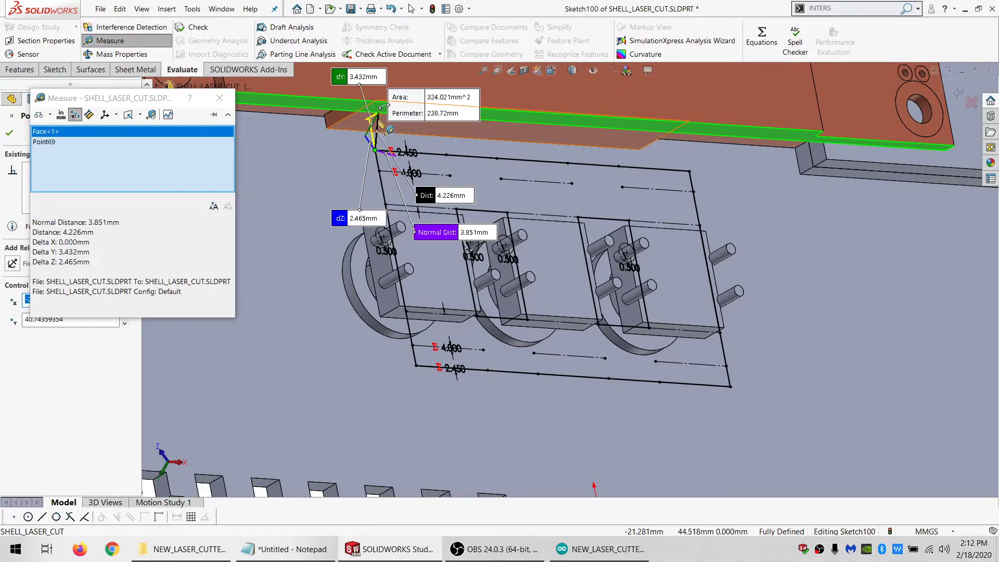
{"action": "key", "text": "Escape"}
Move the upper 2.450 offset dimension outside the holder outline, beyond the first switch's side
{"action": "middle_click_drag", "start_coordinate": [566, 228], "coordinate": [511, 259]}
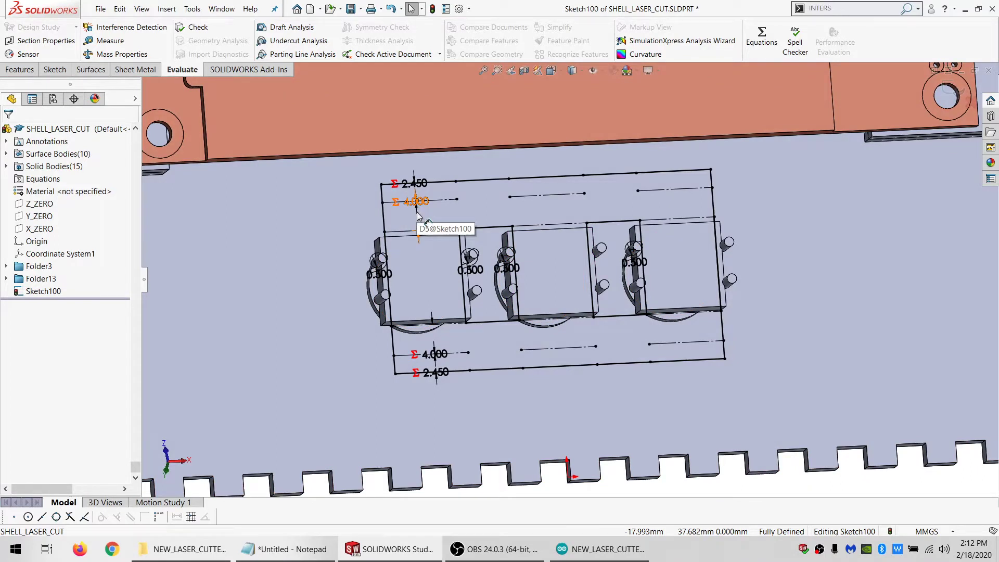
{"action": "left_click_drag", "start_coordinate": [420, 189], "coordinate": [306, 188]}
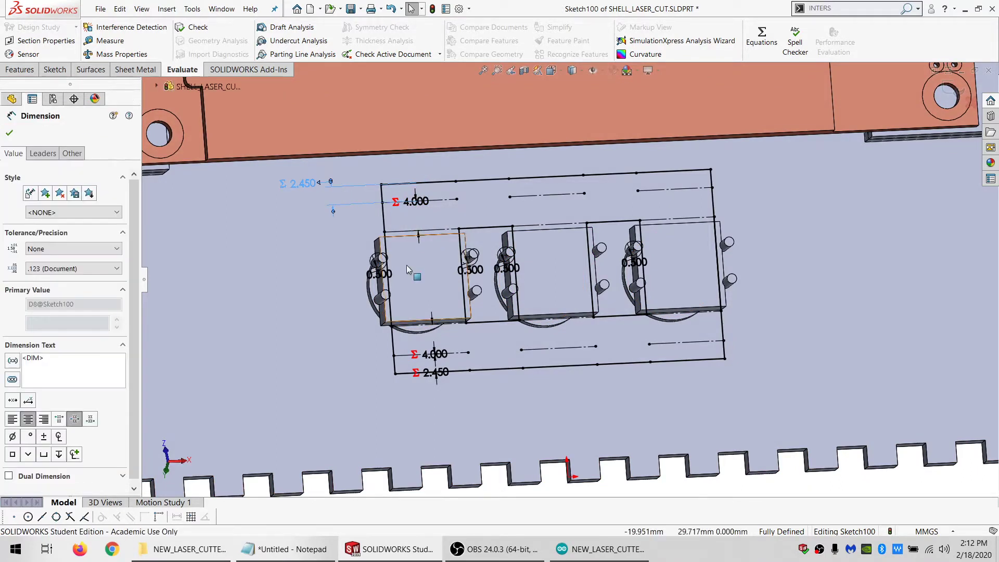
{"action": "key", "text": "Escape"}
{"action": "middle_click_drag", "start_coordinate": [439, 301], "coordinate": [436, 308]}
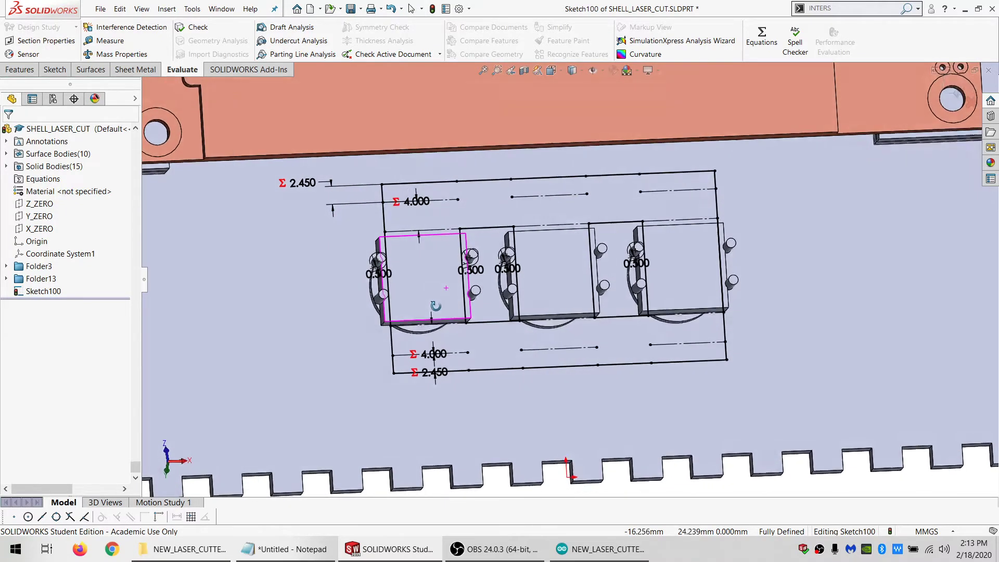
{"action": "scroll", "coordinate": [460, 349], "scroll_direction": "up", "scroll_amount": 2}
{"action": "scroll", "coordinate": [464, 356], "scroll_direction": "down", "scroll_amount": 2}
{"action": "middle_click_drag", "start_coordinate": [562, 274], "coordinate": [543, 221]}
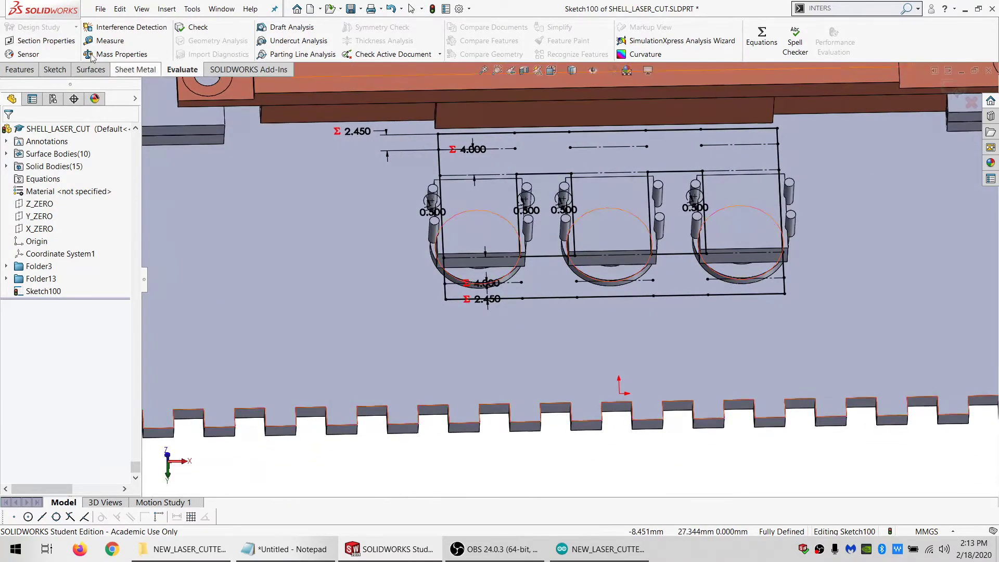
{"action": "left_click", "coordinate": [26, 69]}
{"action": "left_click", "coordinate": [29, 27]}
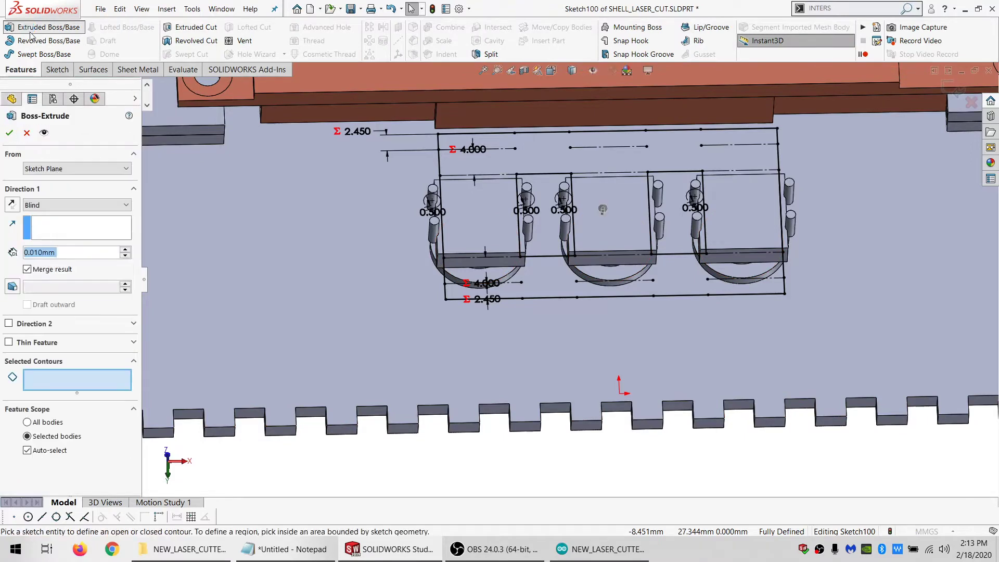
{"action": "type", "text": "=M"}
{"action": "left_click", "coordinate": [67, 275]}
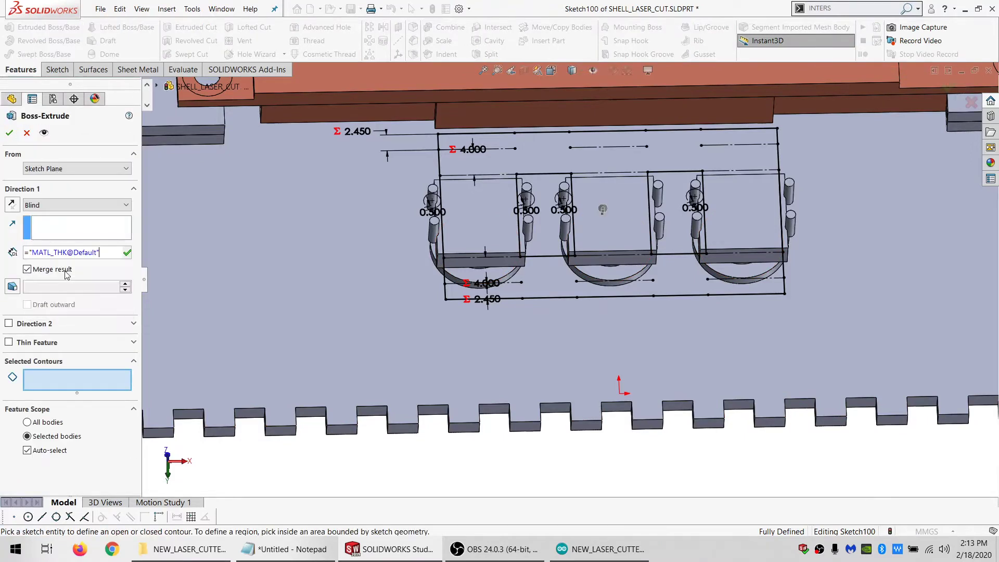
{"action": "left_click", "coordinate": [489, 223]}
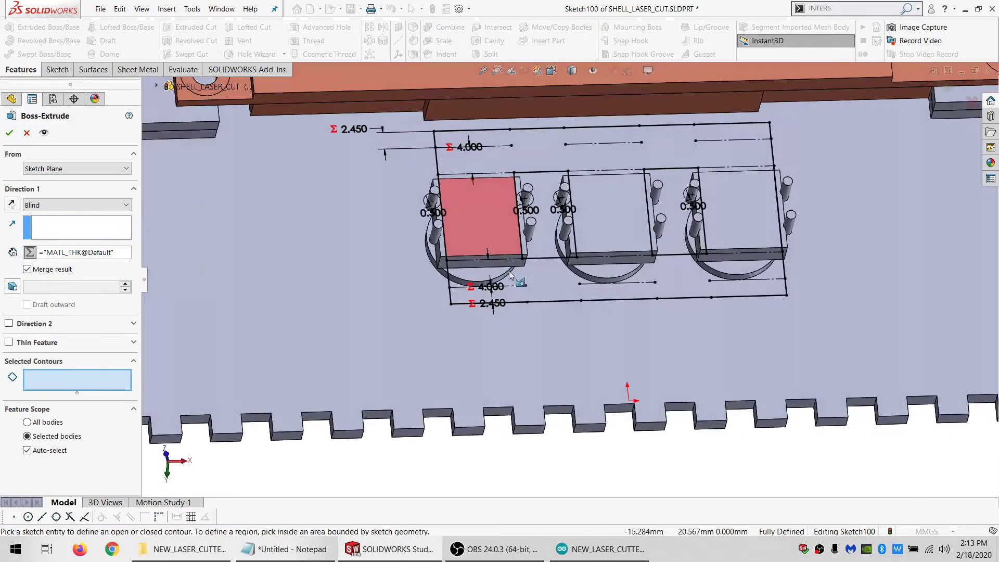
{"action": "left_click", "coordinate": [541, 267]}
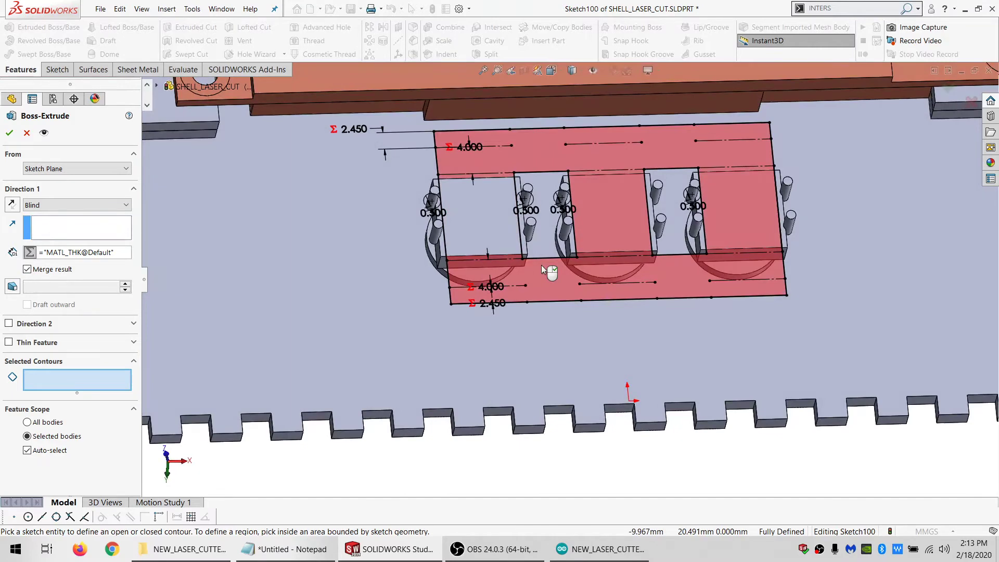
{"action": "key", "text": "Escape"}
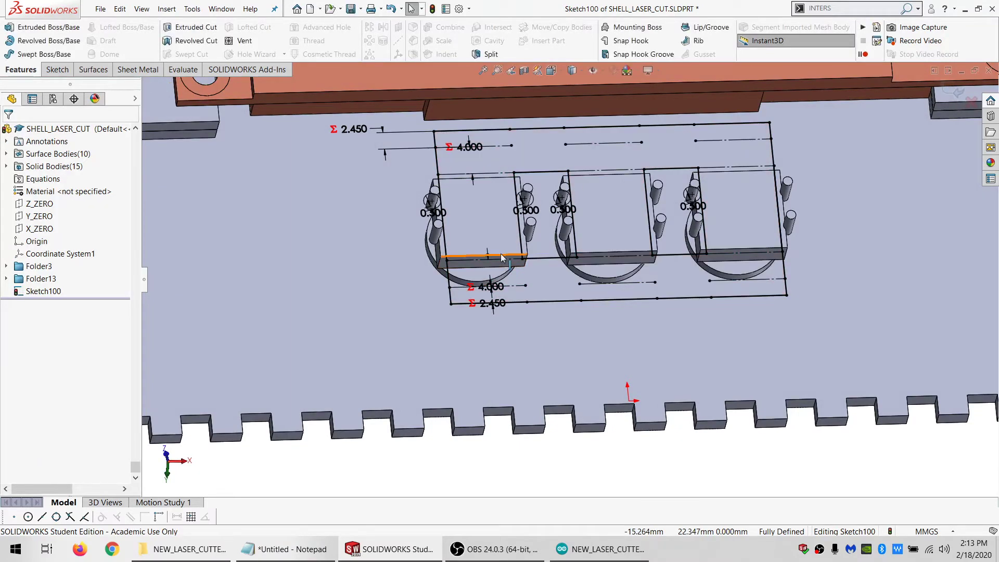
Convert all lines of the switch holder sketch, including the outer outline and both openings, to construction geometry
{"action": "scroll", "coordinate": [566, 257], "scroll_direction": "down", "scroll_amount": 2}
{"action": "scroll", "coordinate": [566, 257], "scroll_direction": "down", "scroll_amount": 1}
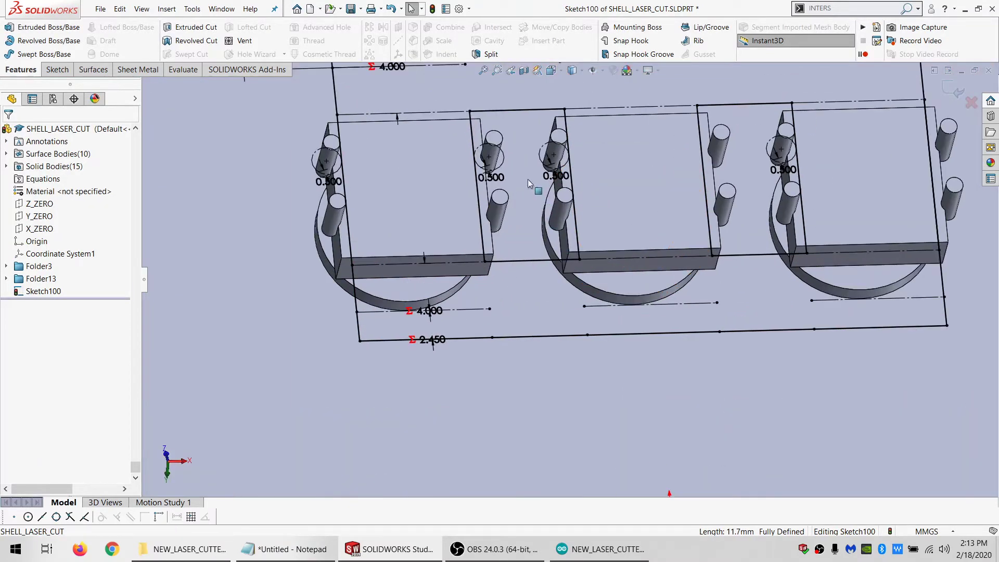
{"action": "middle_click_drag", "start_coordinate": [508, 150], "coordinate": [499, 227]}
{"action": "scroll", "coordinate": [504, 267], "scroll_direction": "up", "scroll_amount": 2}
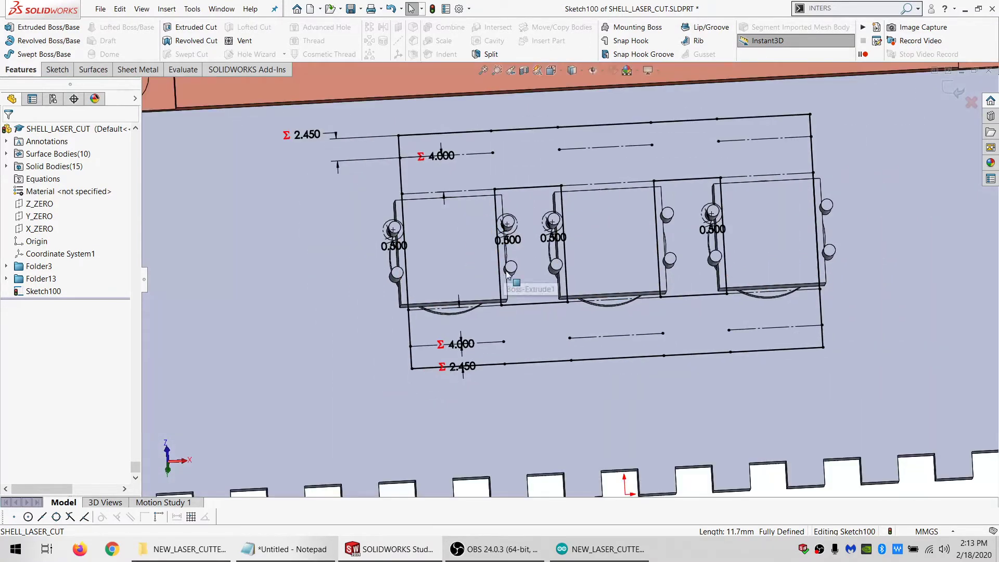
{"action": "scroll", "coordinate": [520, 284], "scroll_direction": "up", "scroll_amount": 2}
{"action": "scroll", "coordinate": [590, 282], "scroll_direction": "down", "scroll_amount": 1}
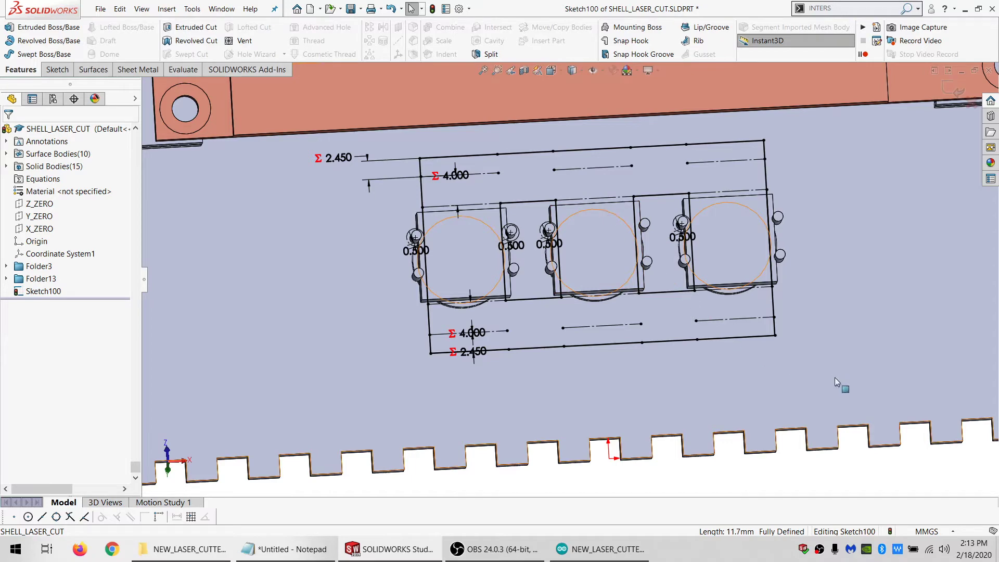
{"action": "scroll", "coordinate": [724, 402], "scroll_direction": "up", "scroll_amount": 2}
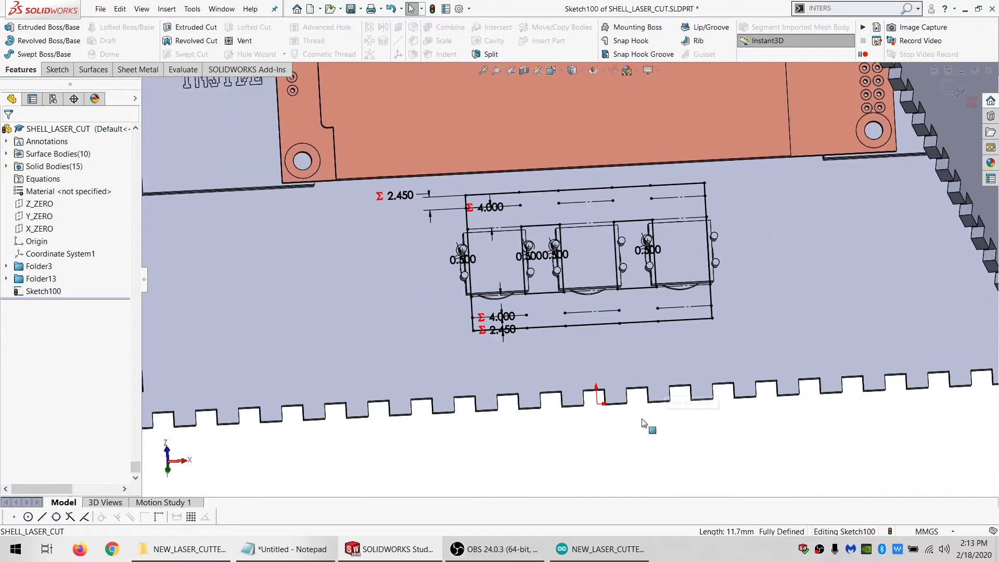
{"action": "mouse_move", "coordinate": [643, 444]}
{"action": "left_mouse_down"}
{"action": "mouse_move", "coordinate": [752, 417]}
{"action": "mouse_move", "coordinate": [830, 319]}
{"action": "mouse_move", "coordinate": [598, 161]}
{"action": "mouse_move", "coordinate": [364, 396]}
{"action": "mouse_move", "coordinate": [444, 360]}
{"action": "left_mouse_up"}
{"action": "left_click", "coordinate": [62, 408]}
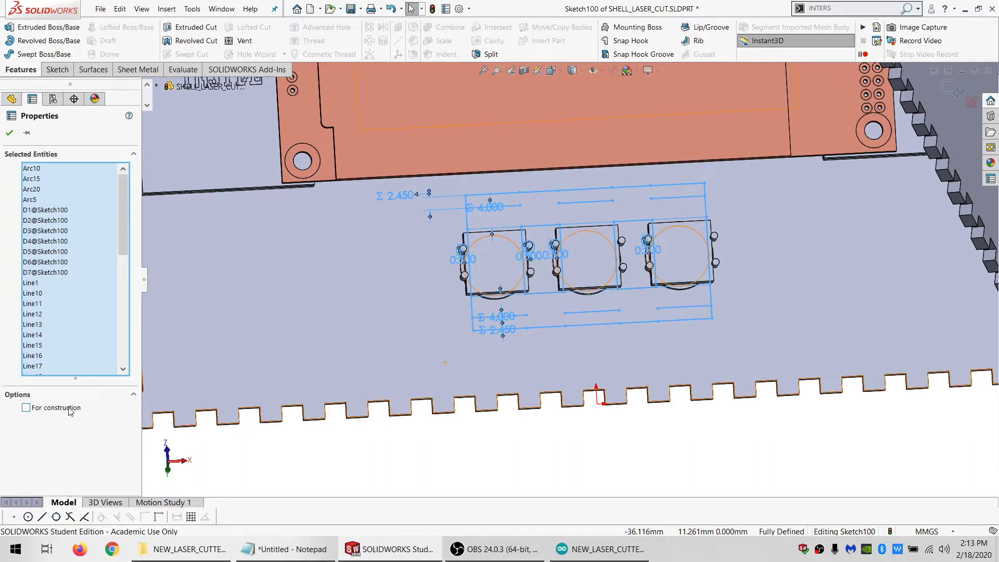
Turn the four outer outline lines around the switches back into solid sketch lines
{"action": "left_click", "coordinate": [552, 329]}
{"action": "left_click", "coordinate": [520, 193], "text": "ctrl"}
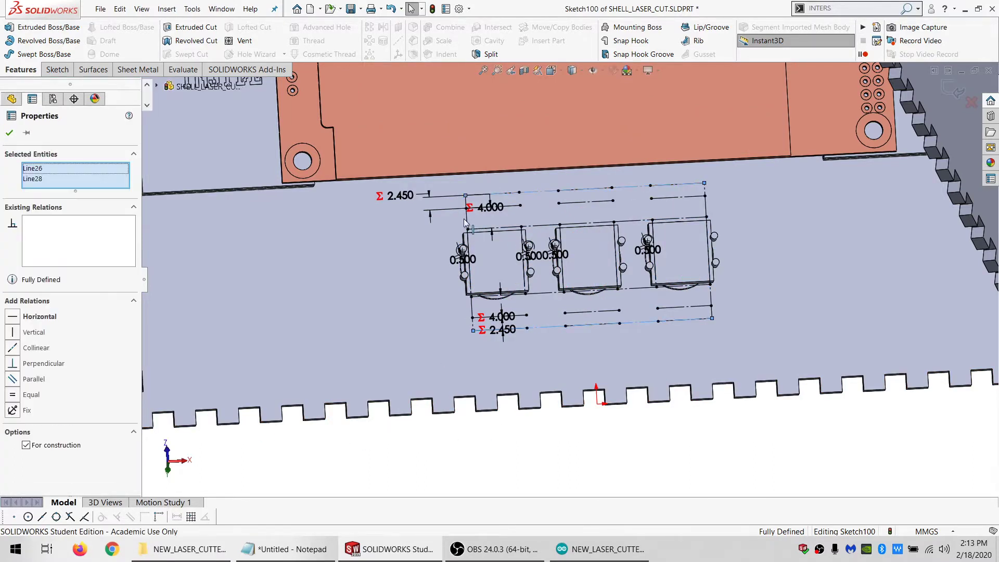
{"action": "left_click", "coordinate": [707, 209], "text": "ctrl"}
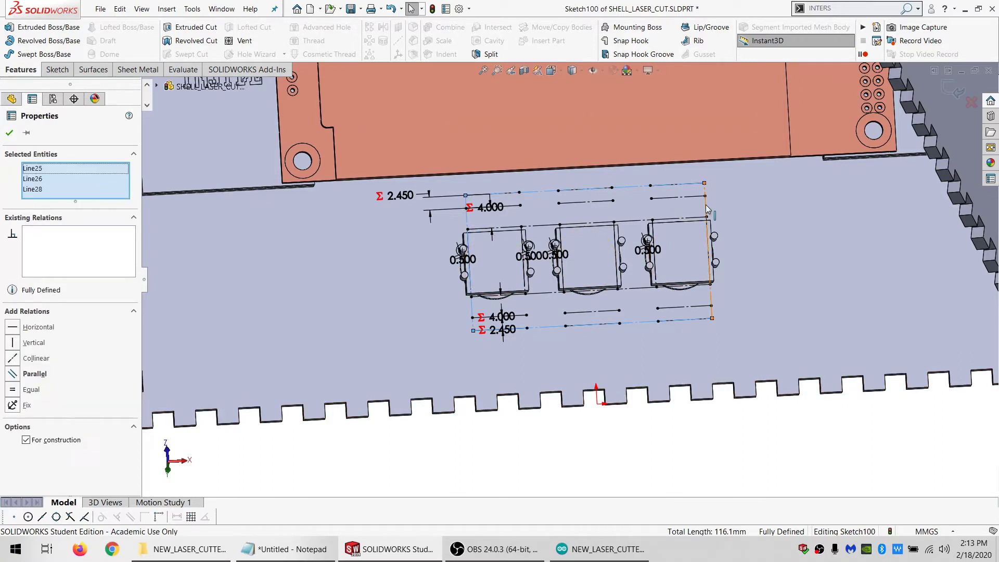
{"action": "left_click", "coordinate": [467, 223], "text": "ctrl"}
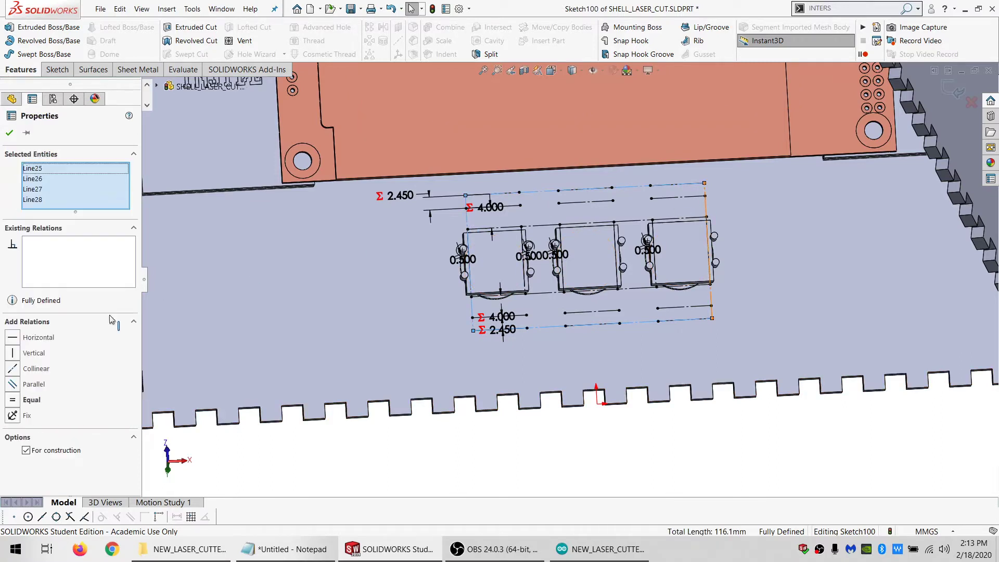
Turn the four sides of each of the two openings between the switches back into solid sketch lines
{"action": "left_click", "coordinate": [536, 228]}
{"action": "left_click", "coordinate": [539, 292], "text": "ctrl"}
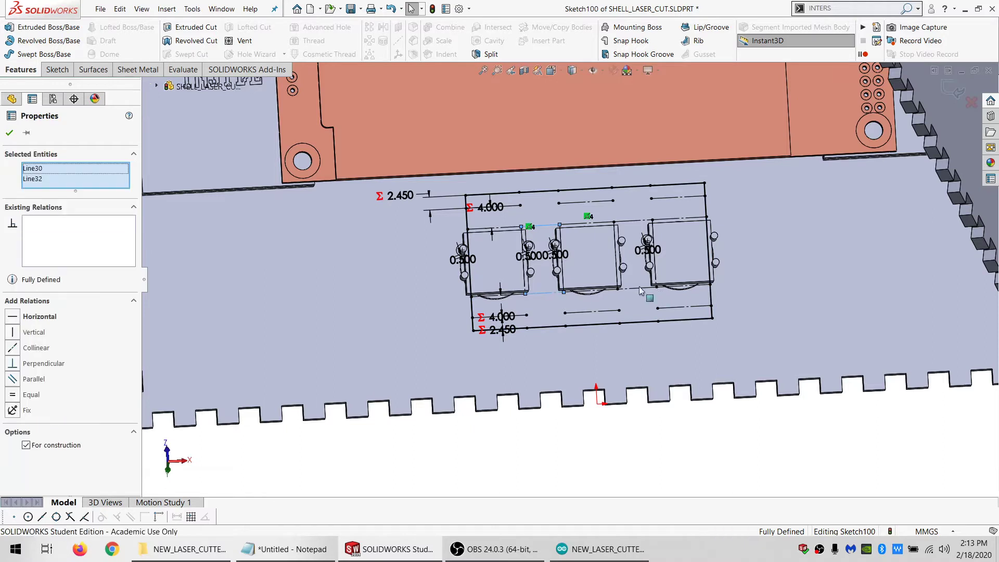
{"action": "left_click", "coordinate": [645, 290], "text": "ctrl"}
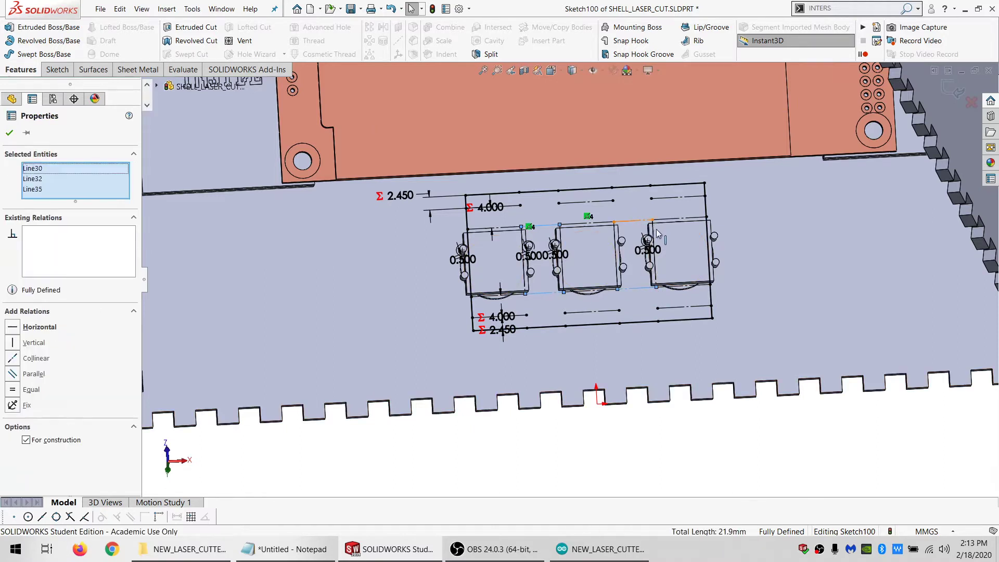
{"action": "left_click", "coordinate": [656, 233], "text": "ctrl"}
{"action": "left_click", "coordinate": [648, 235], "text": "ctrl"}
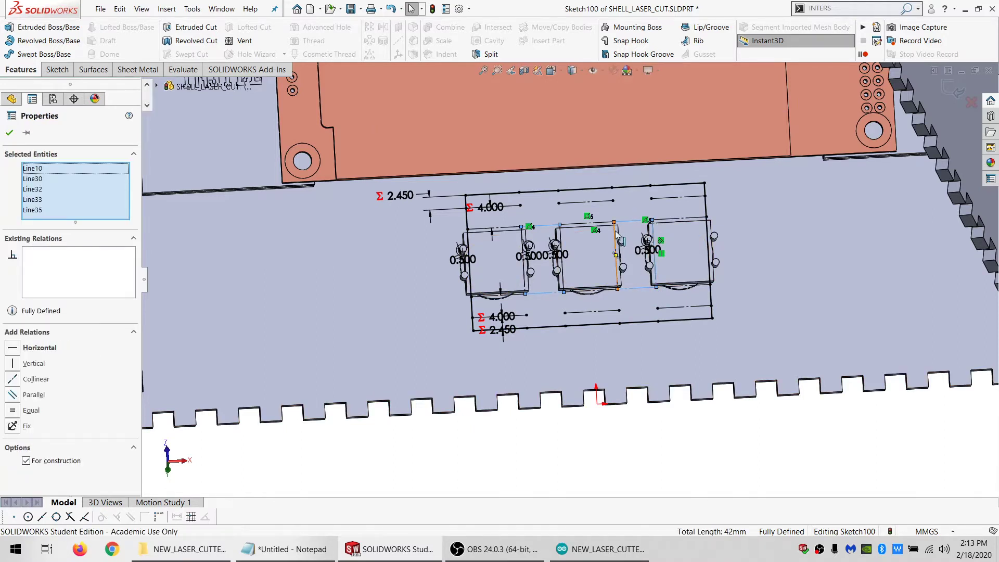
{"action": "left_click", "coordinate": [619, 239], "text": "ctrl"}
{"action": "left_click", "coordinate": [524, 244], "text": "ctrl"}
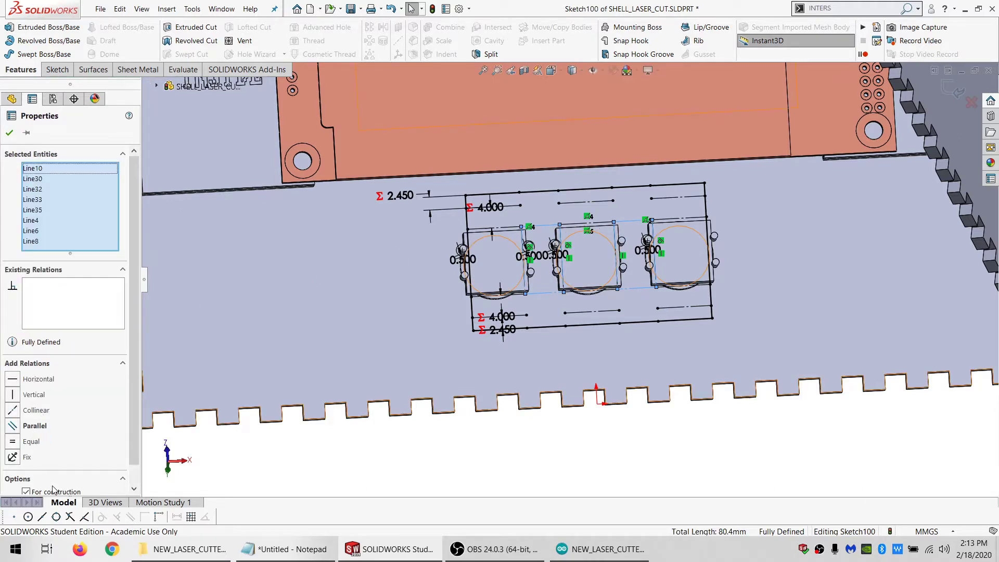
Extrude the switch holder profile as a separate body without merging, with its depth linked to the MATL_THK variable
{"action": "left_click", "coordinate": [28, 28]}
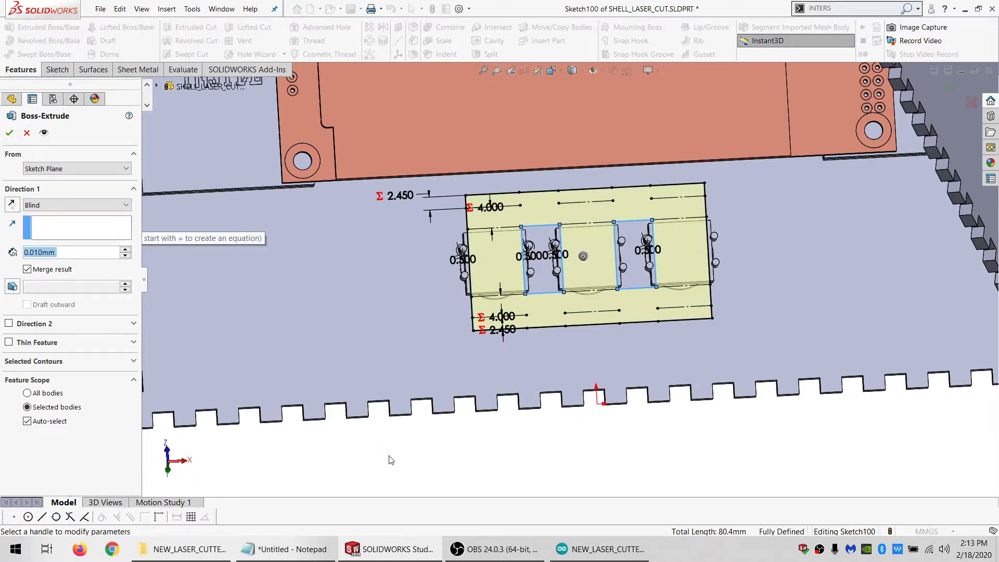
{"action": "middle_click_drag", "start_coordinate": [505, 282], "coordinate": [486, 241]}
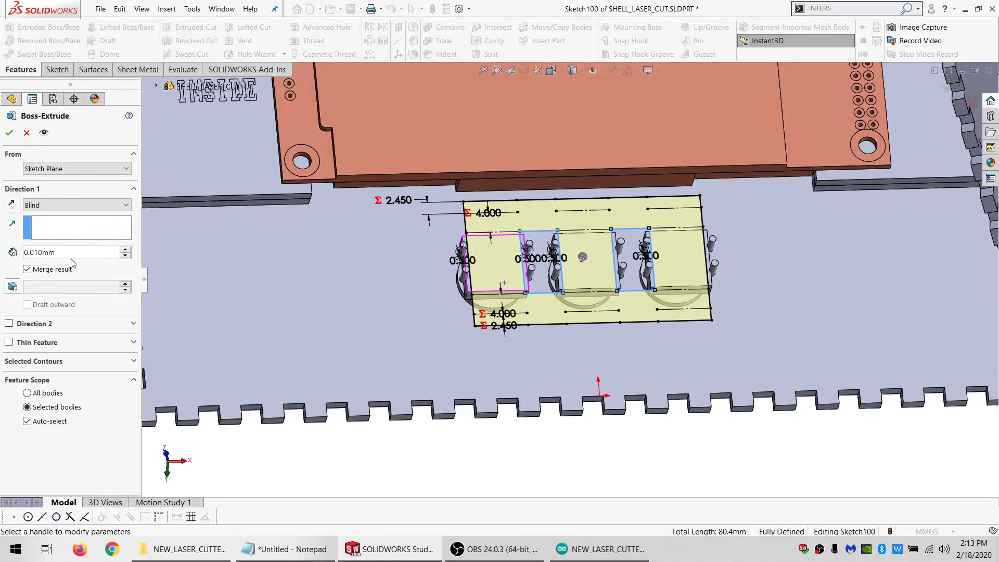
{"action": "type", "text": "=M"}
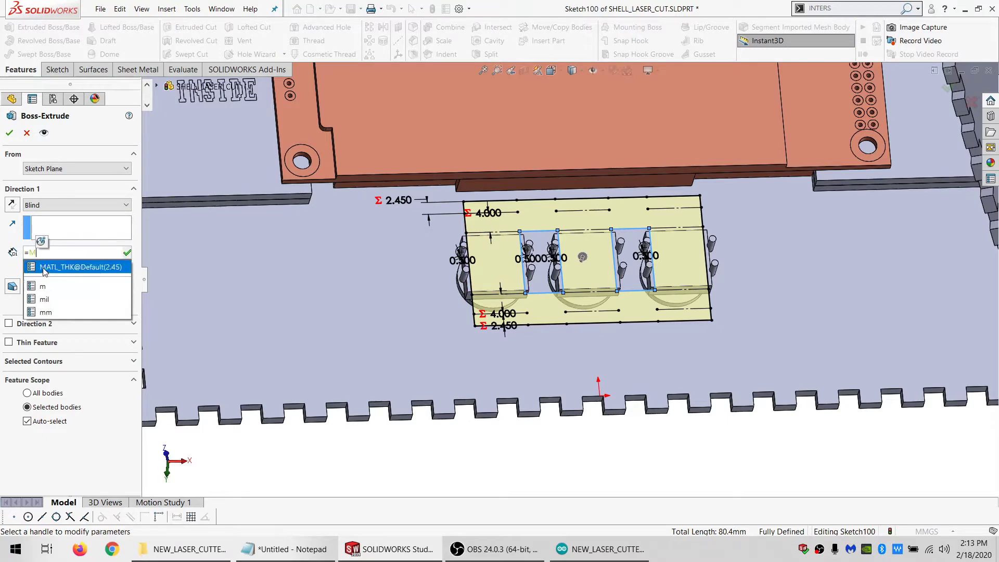
{"action": "left_click", "coordinate": [35, 264]}
{"action": "left_click", "coordinate": [35, 274]}
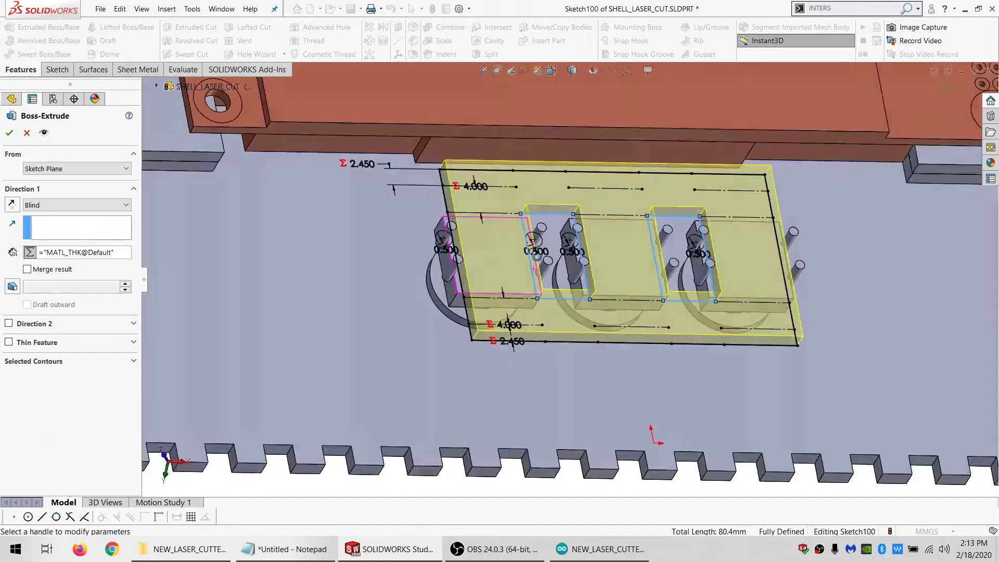
{"action": "left_click", "coordinate": [12, 206]}
{"action": "left_click", "coordinate": [12, 206]}
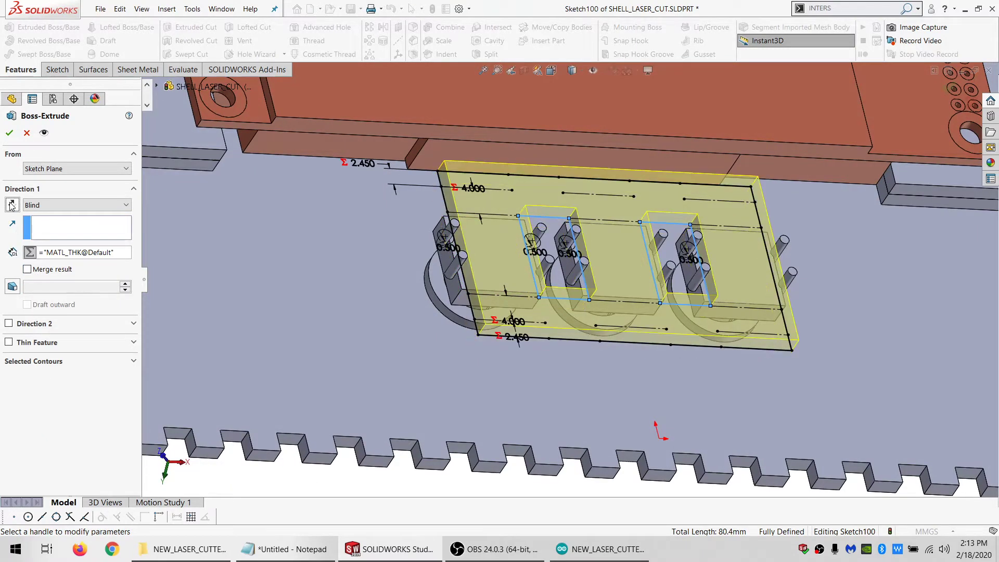
{"action": "left_click", "coordinate": [8, 134]}
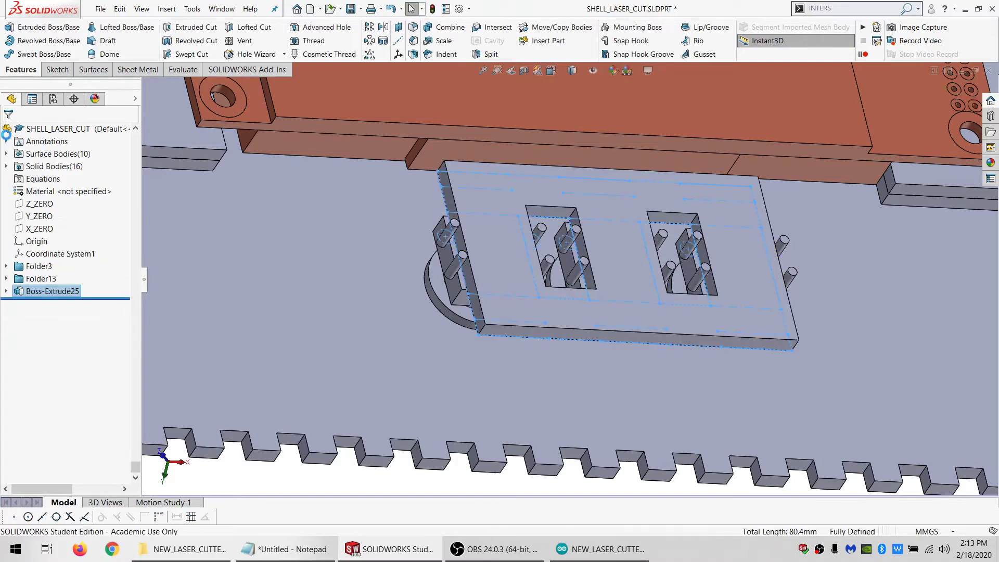
Start a sketch on the holder plate's rear face and draw a thin rectangle spanning the upper edges of both openings
{"action": "middle_click_drag", "start_coordinate": [629, 247], "coordinate": [584, 318]}
{"action": "scroll", "coordinate": [595, 233], "scroll_direction": "down", "scroll_amount": 3}
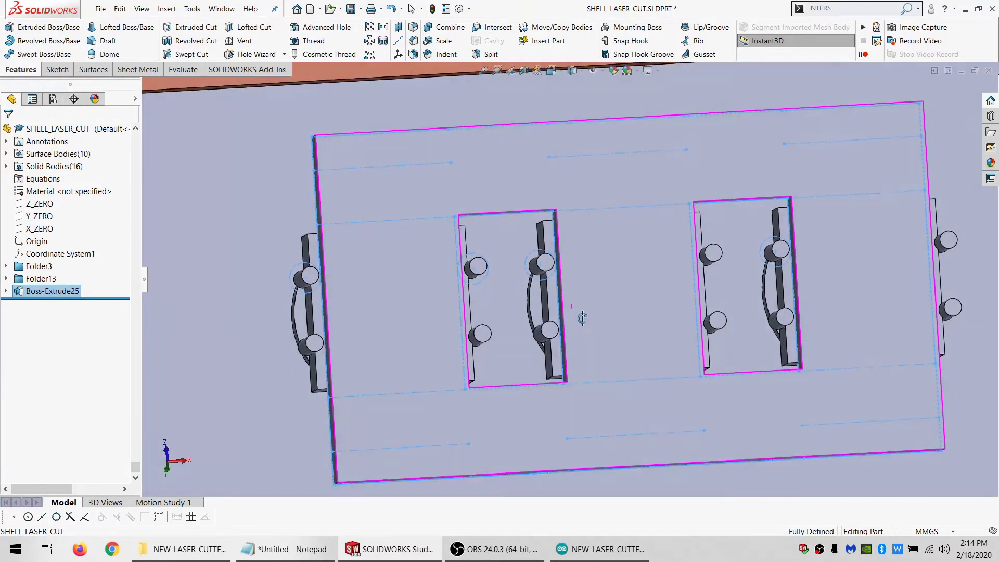
{"action": "left_click", "coordinate": [612, 316]}
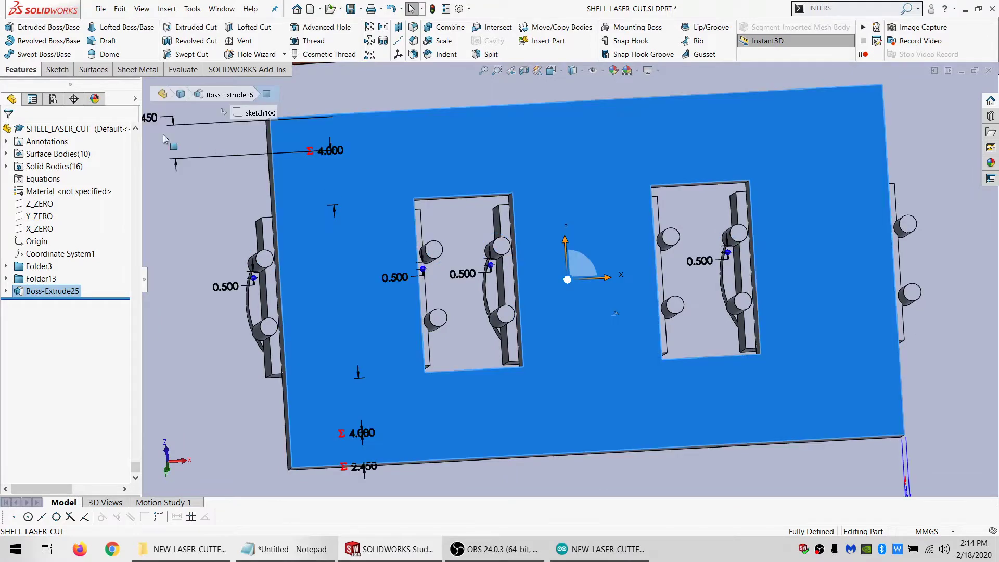
{"action": "left_click", "coordinate": [56, 70]}
{"action": "left_click", "coordinate": [10, 32]}
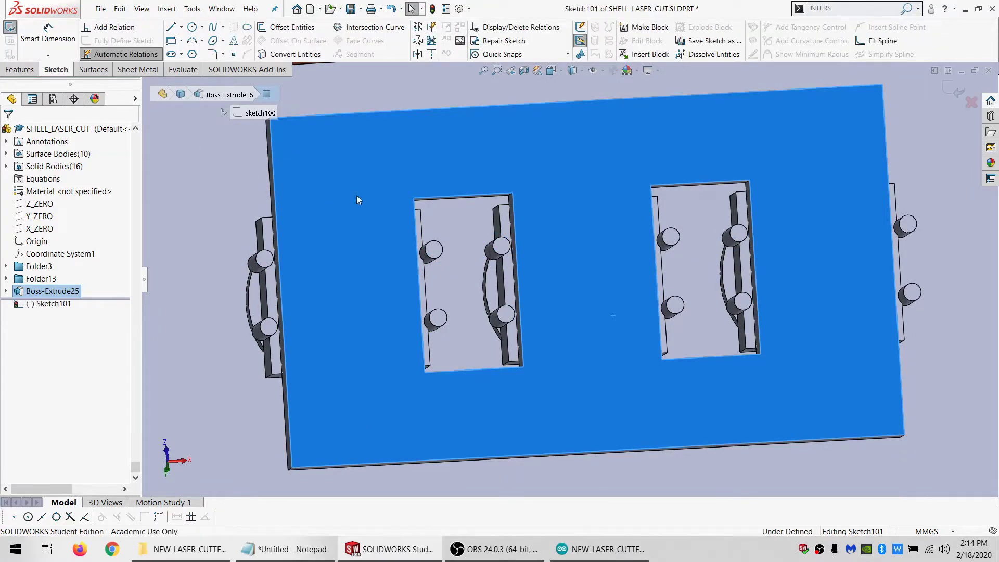
{"action": "left_click", "coordinate": [172, 41]}
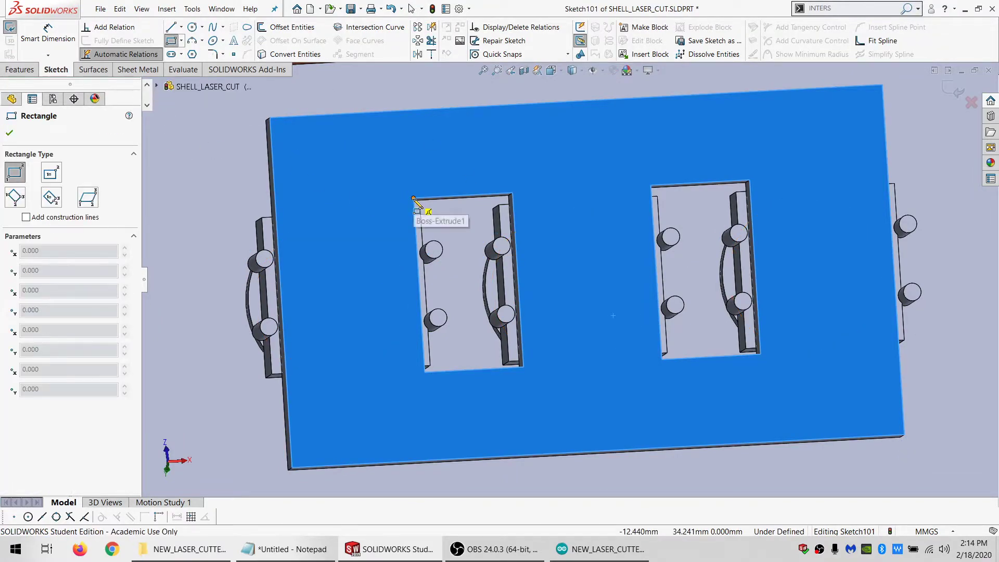
{"action": "left_click", "coordinate": [414, 198]}
{"action": "left_click", "coordinate": [751, 204]}
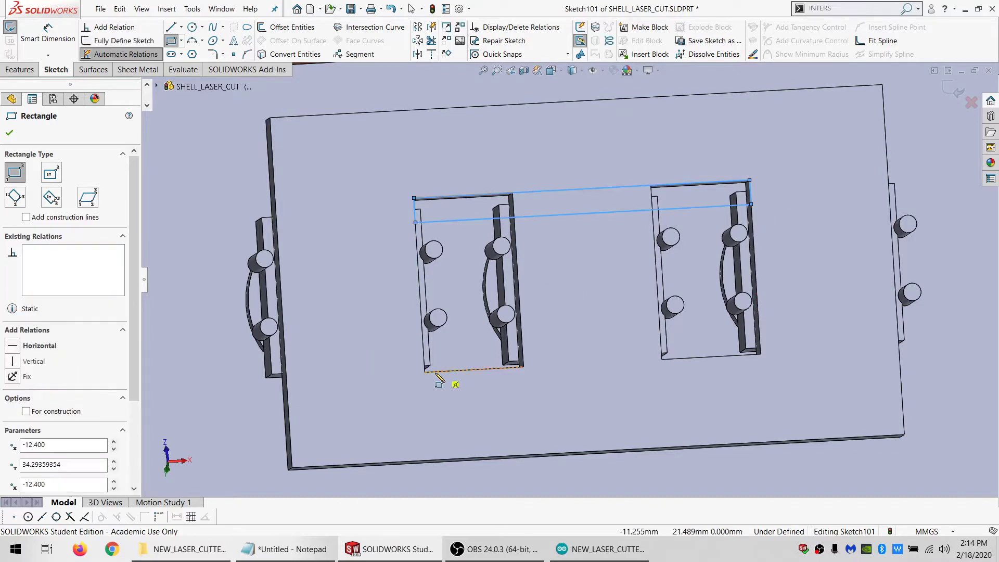
{"action": "key", "text": "Escape"}
Draw a matching thin rectangle spanning the lower edges of both openings and make the two rectangles equal in height
{"action": "left_click", "coordinate": [171, 41]}
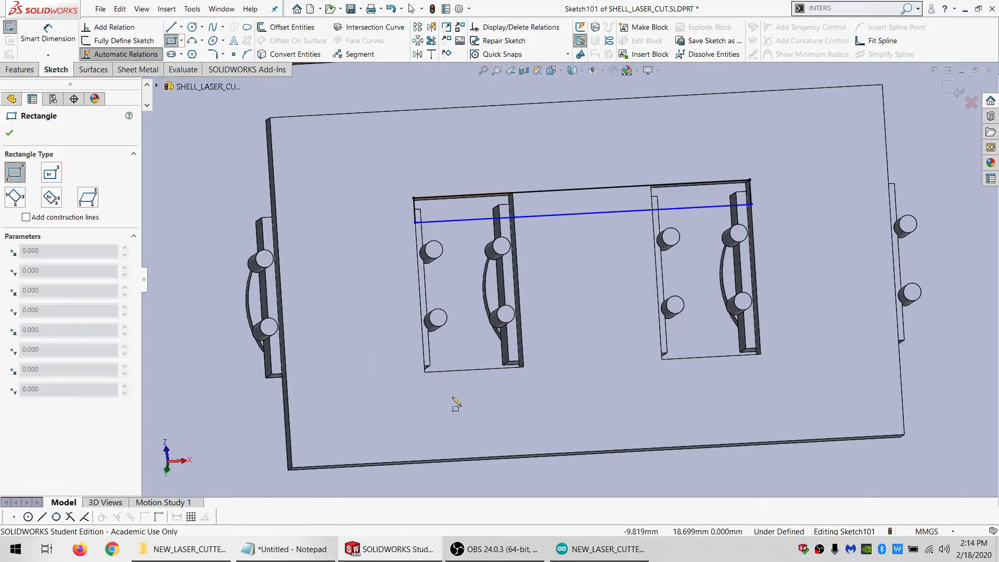
{"action": "left_click", "coordinate": [425, 373]}
{"action": "left_click", "coordinate": [759, 339]}
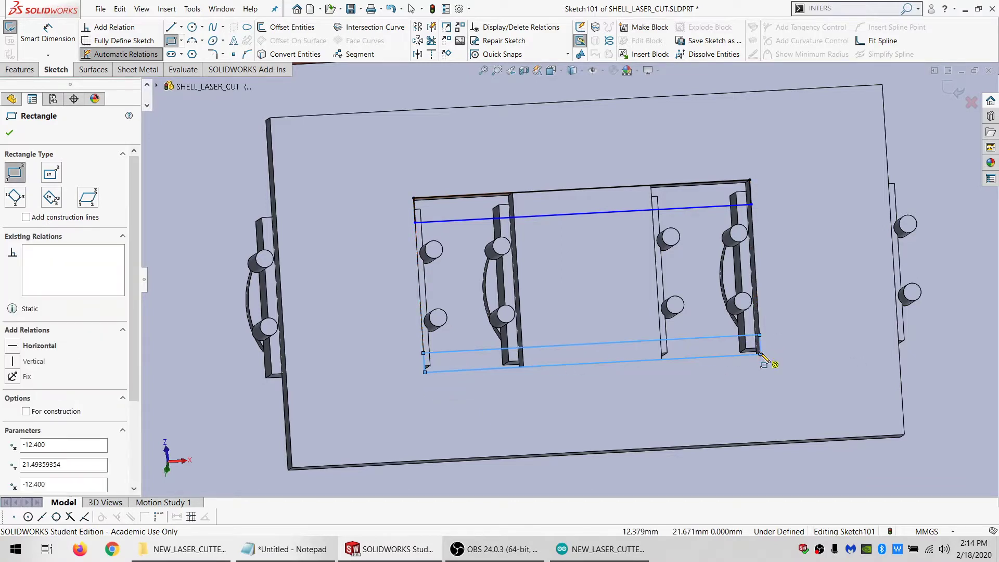
{"action": "key", "text": "Escape"}
{"action": "left_click", "coordinate": [760, 348]}
{"action": "left_click", "coordinate": [750, 196], "text": "ctrl"}
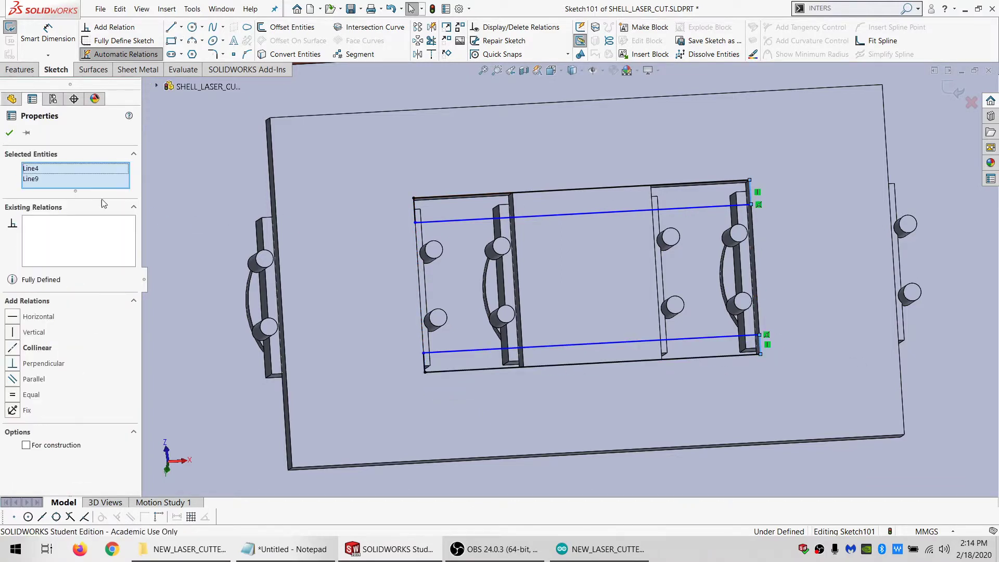
{"action": "left_click", "coordinate": [31, 395]}
Offset the upper-right pin edge in the first opening by 2 mm as construction and make the upper rectangle's lower line tangent to it
{"action": "left_click", "coordinate": [500, 247]}
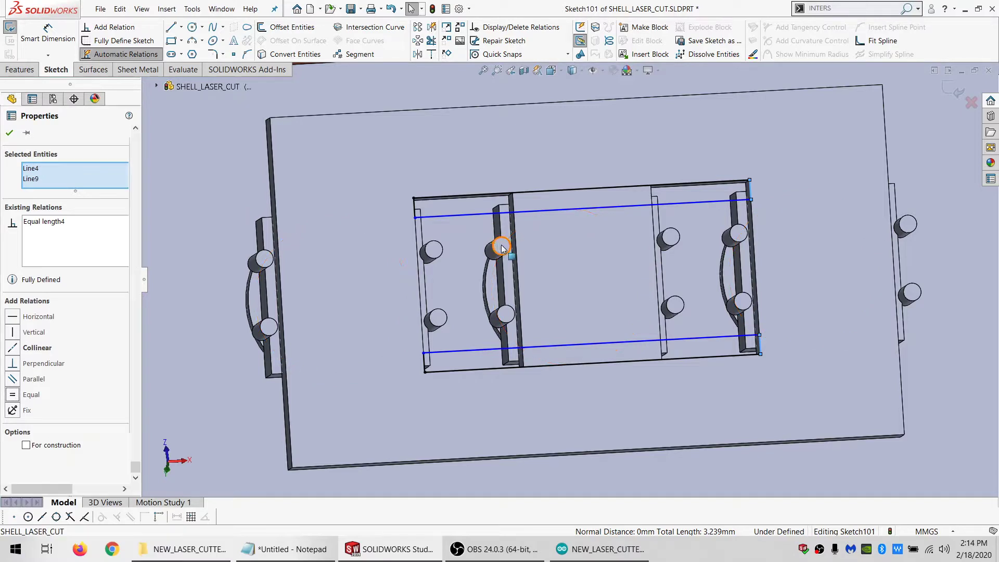
{"action": "left_click", "coordinate": [280, 29]}
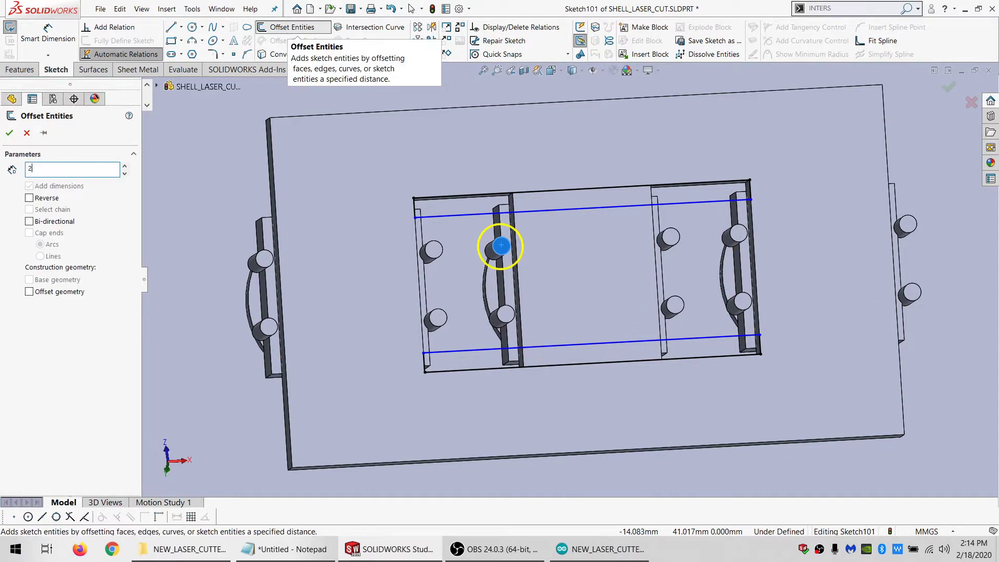
{"action": "key", "text": "Return"}
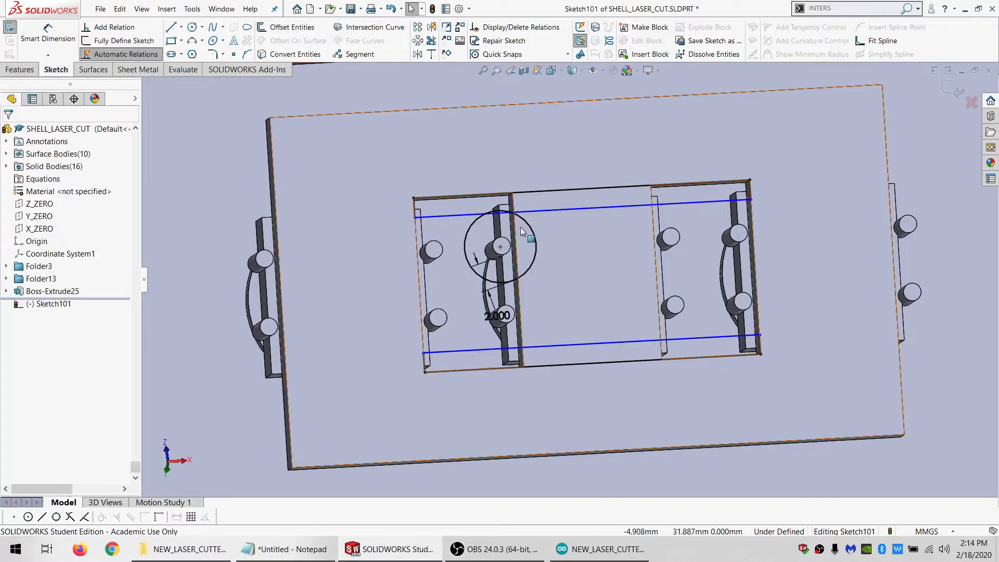
{"action": "left_click", "coordinate": [536, 244]}
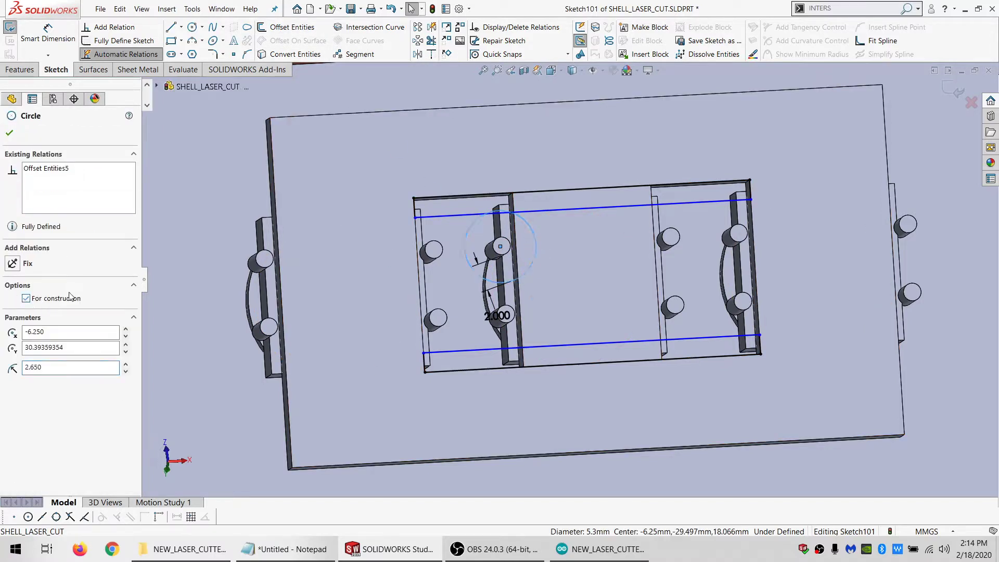
{"action": "left_click", "coordinate": [441, 218], "text": "ctrl"}
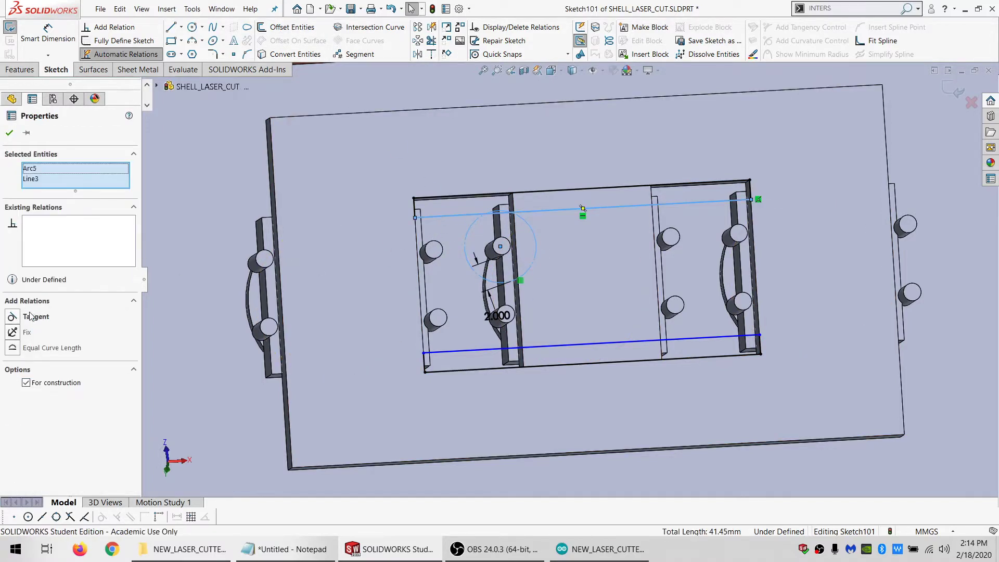
{"action": "left_click", "coordinate": [27, 314]}
{"action": "key", "text": "Escape"}
Extrude both thin rectangles up to the plate's switch-side face, merging them only with the holder plate
{"action": "scroll", "coordinate": [408, 284], "scroll_direction": "up", "scroll_amount": 1}
{"action": "scroll", "coordinate": [408, 283], "scroll_direction": "up", "scroll_amount": 1}
{"action": "middle_click_drag", "start_coordinate": [408, 284], "coordinate": [514, 282]}
{"action": "left_click", "coordinate": [18, 70]}
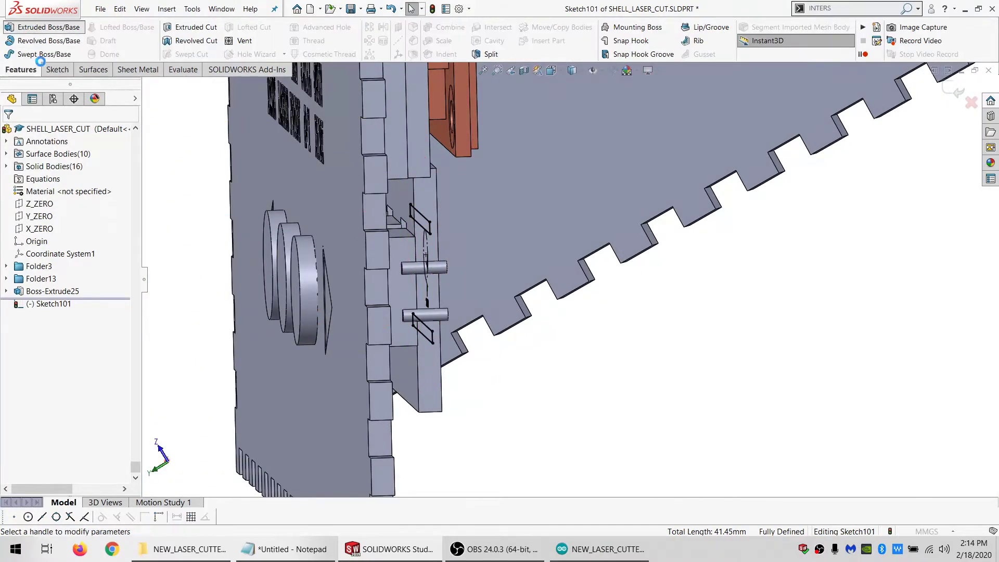
{"action": "left_click", "coordinate": [62, 205]}
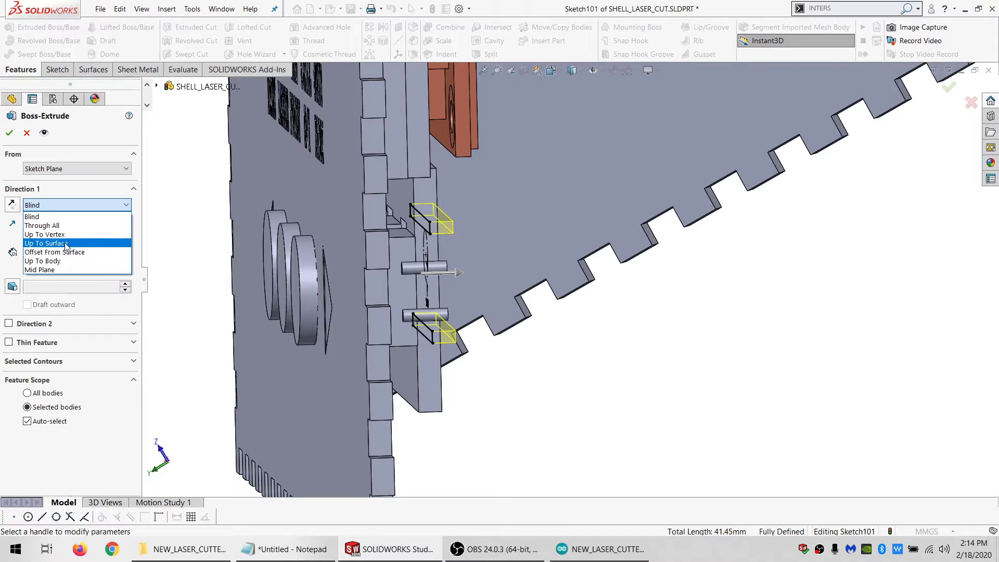
{"action": "left_click", "coordinate": [56, 245]}
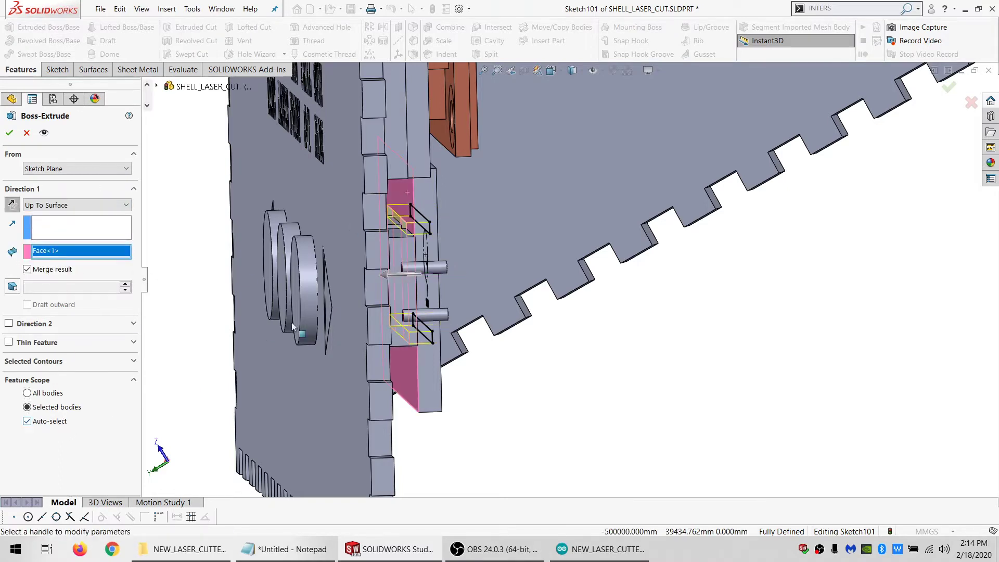
{"action": "left_click", "coordinate": [46, 426]}
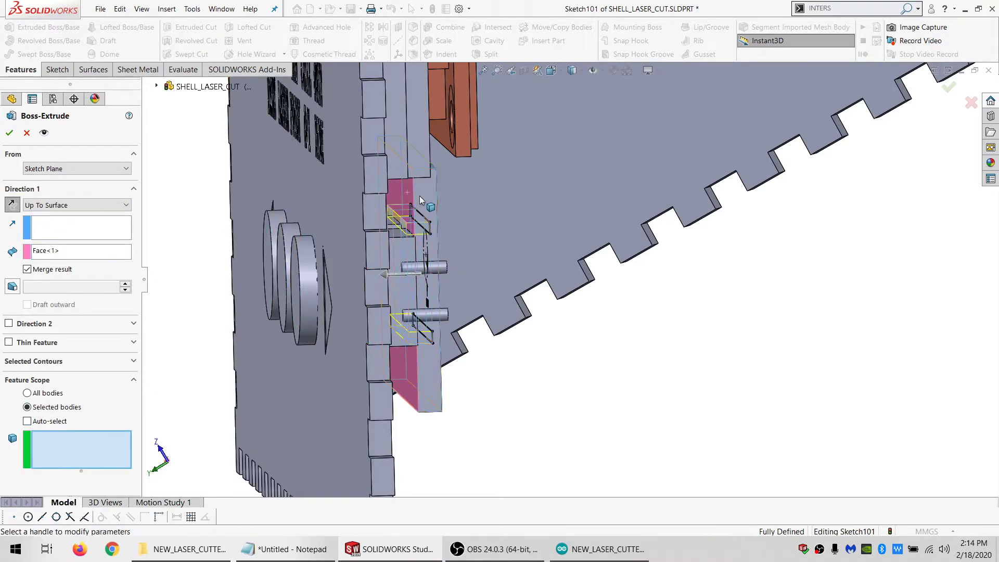
{"action": "middle_click_drag", "start_coordinate": [439, 224], "coordinate": [328, 205]}
{"action": "scroll", "coordinate": [568, 286], "scroll_direction": "up", "scroll_amount": 1}
{"action": "middle_click_drag", "start_coordinate": [598, 291], "coordinate": [672, 263]}
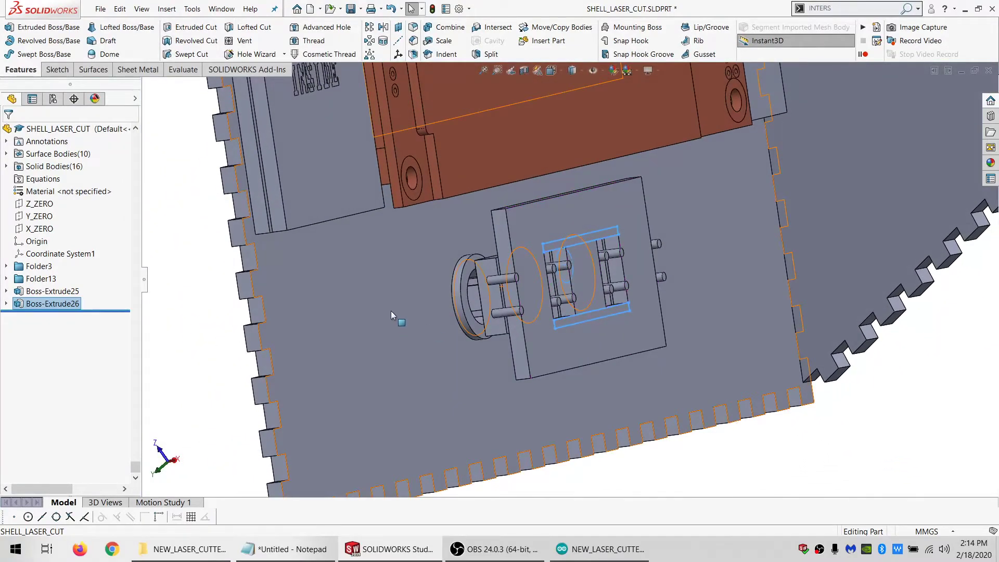
Examine the holder plate's fit around the switches, front panel and LCD from the side, front and back
{"action": "left_click", "coordinate": [391, 311]}
{"action": "middle_click_drag", "start_coordinate": [540, 302], "coordinate": [566, 295]}
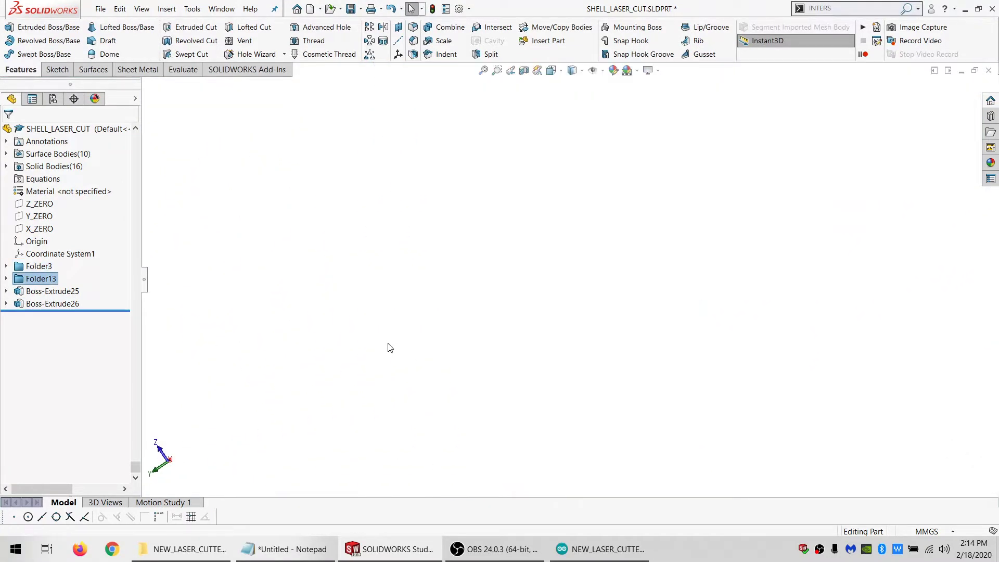
{"action": "key", "text": "ctrl+3"}
{"action": "middle_click_drag", "start_coordinate": [539, 194], "coordinate": [492, 188]}
{"action": "scroll", "coordinate": [473, 328], "scroll_direction": "down", "scroll_amount": 6}
{"action": "scroll", "coordinate": [413, 287], "scroll_direction": "up", "scroll_amount": 2}
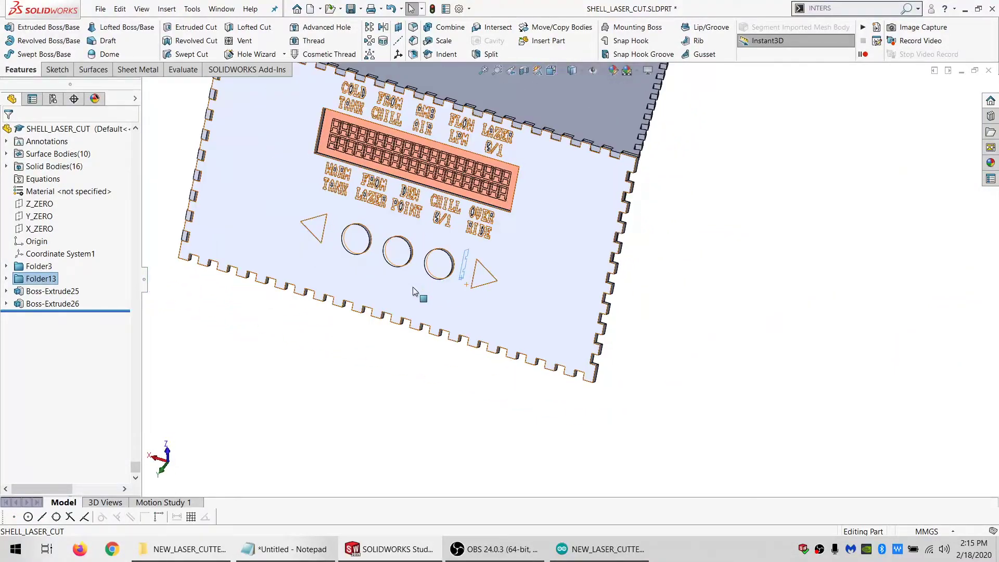
{"action": "scroll", "coordinate": [413, 286], "scroll_direction": "down", "scroll_amount": 3}
{"action": "middle_click_drag", "start_coordinate": [455, 254], "coordinate": [473, 209]}
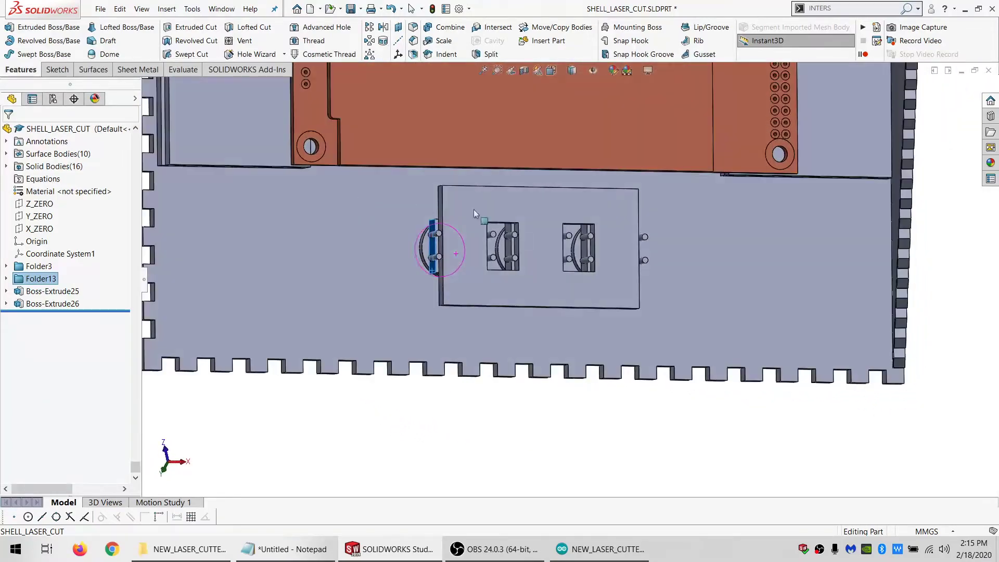
{"action": "scroll", "coordinate": [460, 199], "scroll_direction": "down", "scroll_amount": 4}
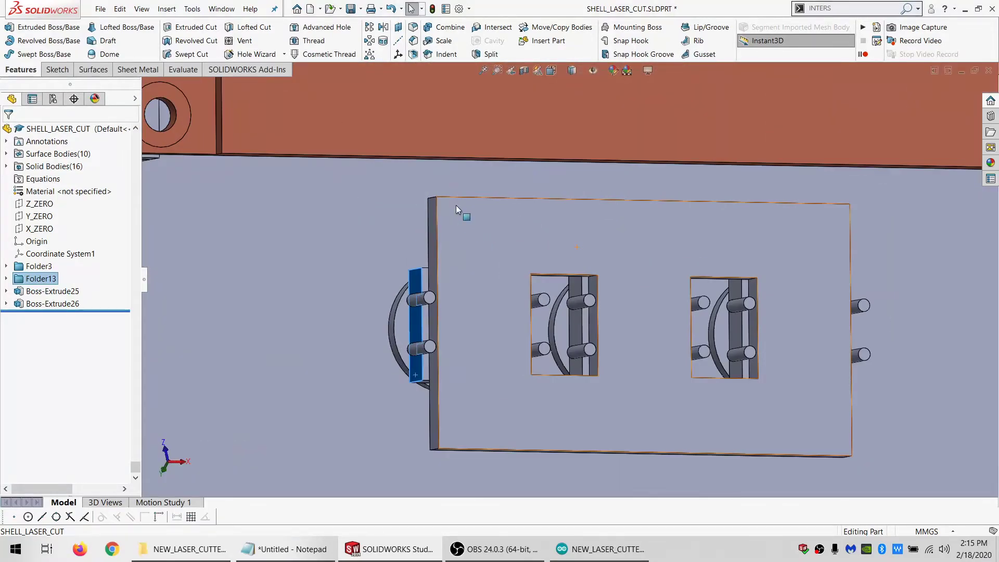
{"action": "left_click", "coordinate": [457, 208]}
{"action": "scroll", "coordinate": [569, 218], "scroll_direction": "up", "scroll_amount": 3}
{"action": "scroll", "coordinate": [562, 260], "scroll_direction": "down", "scroll_amount": 3}
{"action": "scroll", "coordinate": [561, 275], "scroll_direction": "up", "scroll_amount": 1}
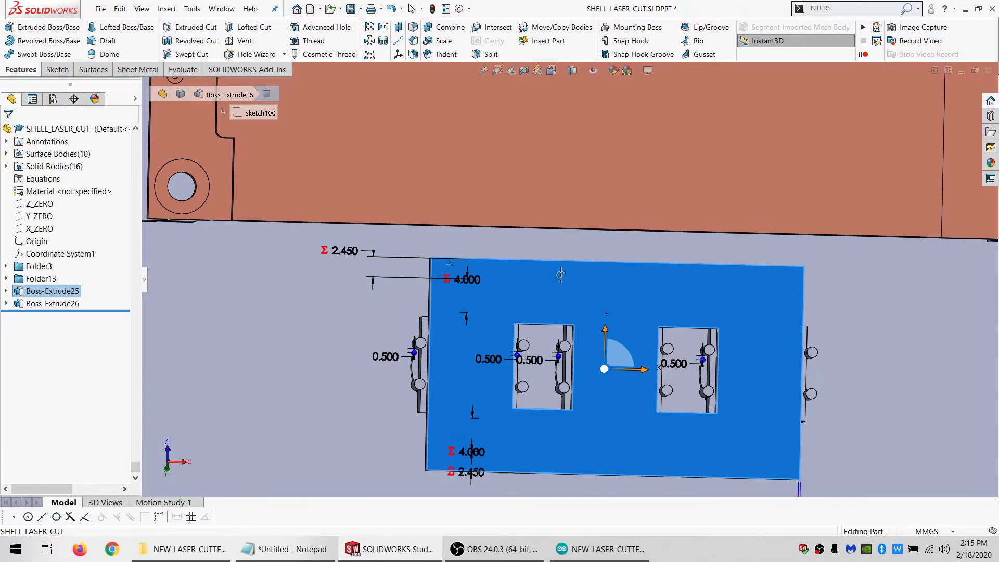
{"action": "scroll", "coordinate": [476, 390], "scroll_direction": "up", "scroll_amount": 4}
{"action": "scroll", "coordinate": [559, 365], "scroll_direction": "down", "scroll_amount": 4}
{"action": "left_click", "coordinate": [164, 126]}
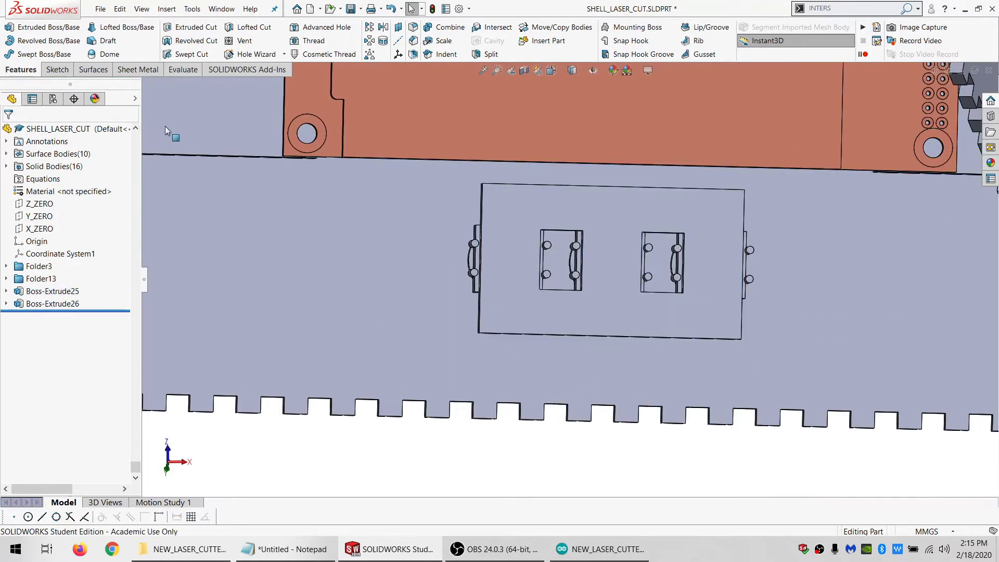
Start a sketch on the holder plate's rear face and draw two small rectangles along its upper edge
{"action": "left_click", "coordinate": [69, 72]}
{"action": "left_click", "coordinate": [10, 27]}
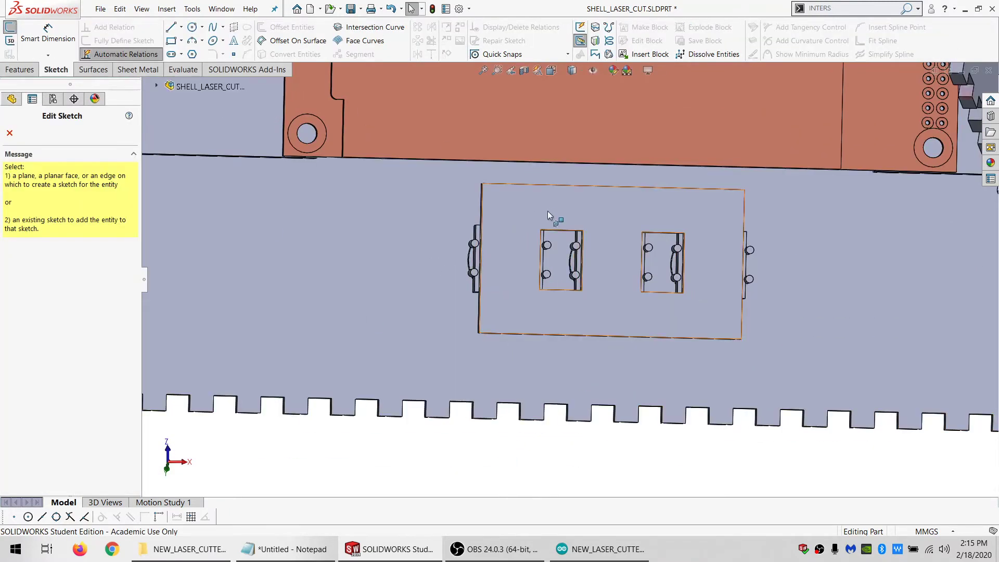
{"action": "left_click", "coordinate": [547, 210]}
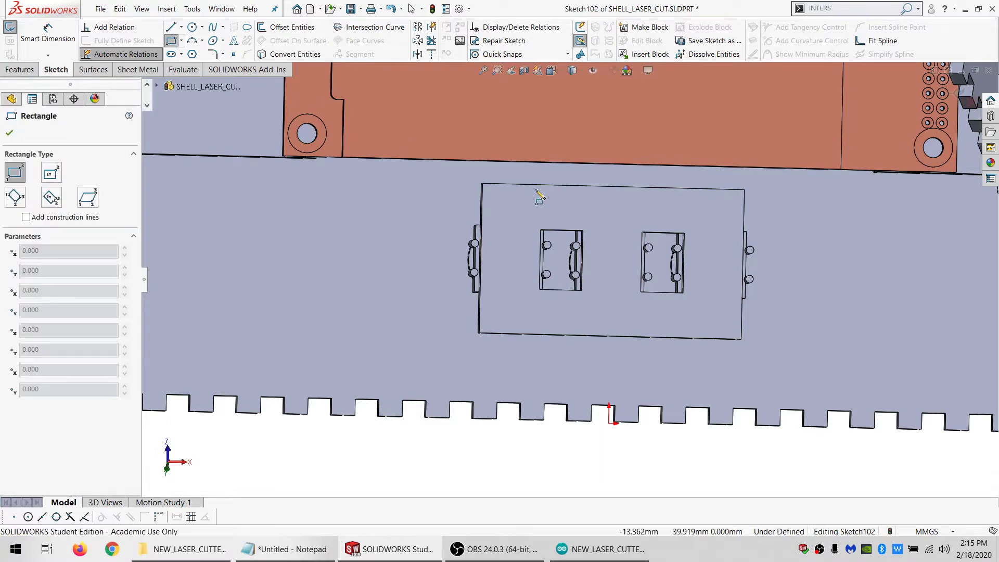
{"action": "left_click", "coordinate": [528, 185]}
{"action": "left_click", "coordinate": [579, 202]}
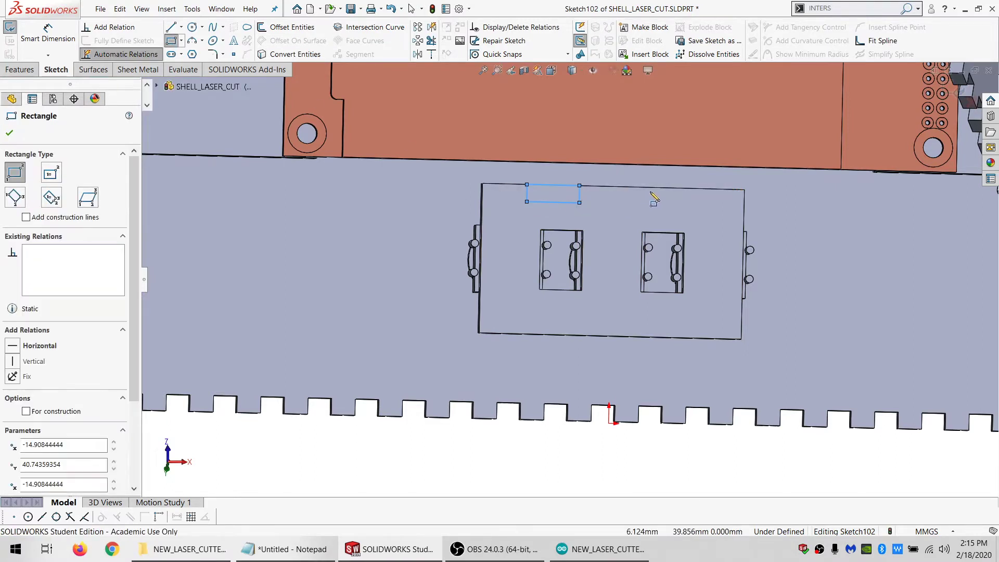
{"action": "left_click", "coordinate": [648, 188]}
{"action": "left_click", "coordinate": [714, 208]}
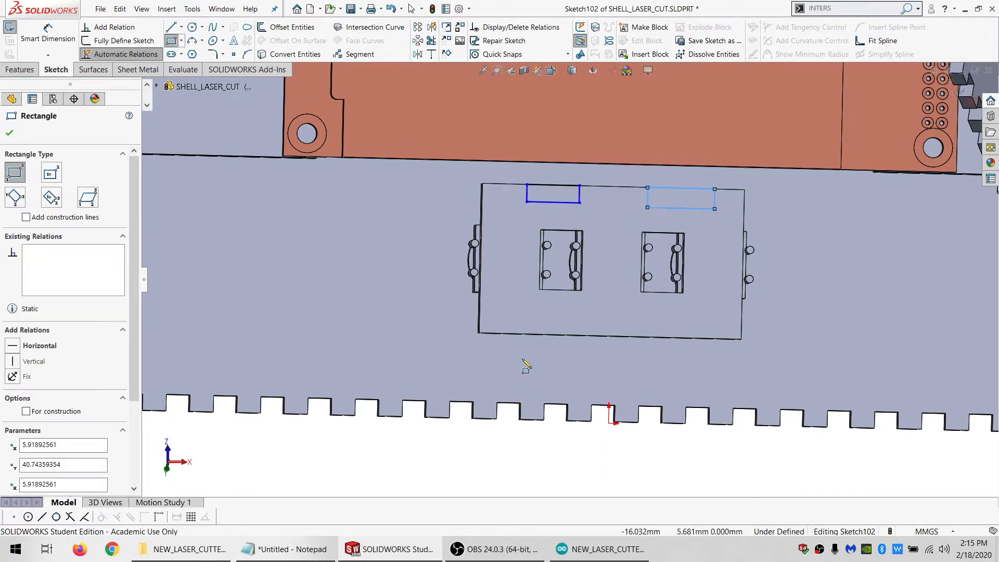
Draw two small rectangles upward from the holder plate's lower edge, below the two upper ones
{"action": "left_click", "coordinate": [539, 334]}
{"action": "left_click", "coordinate": [593, 312]}
{"action": "left_click", "coordinate": [656, 338]}
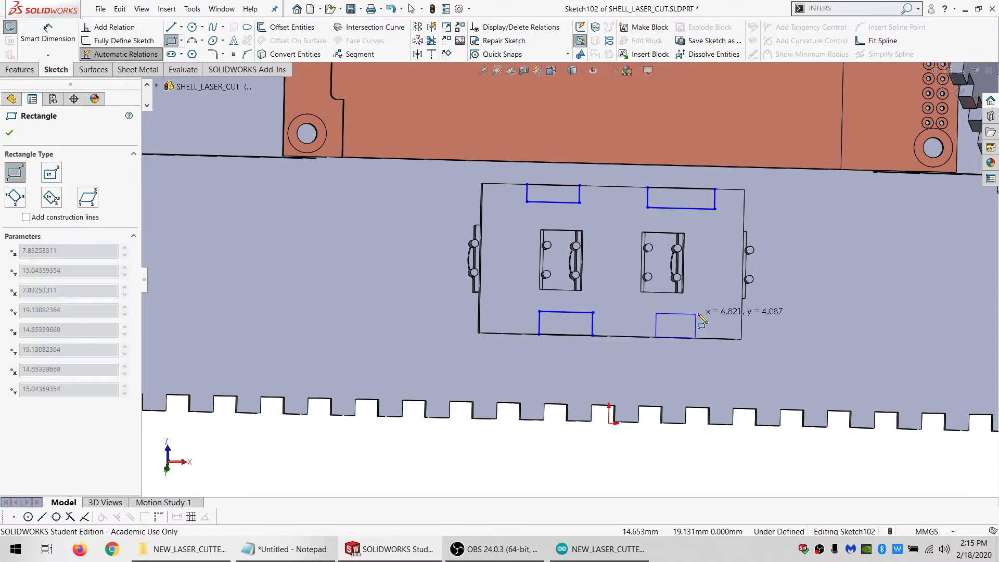
{"action": "left_click", "coordinate": [722, 316]}
{"action": "key", "text": "Escape"}
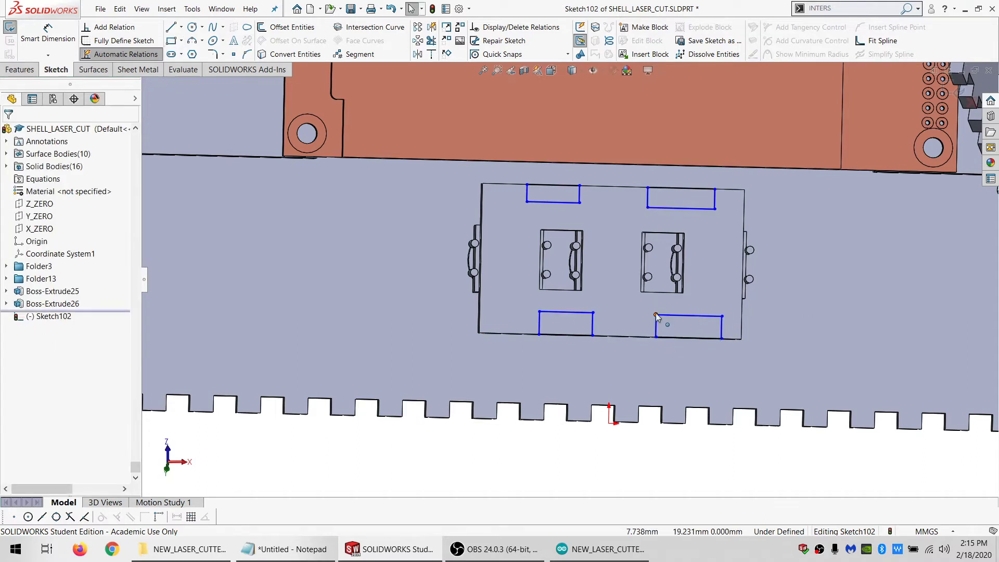
Align the inner edges of the lower rectangle pair and of the upper pair with coincident corner-to-line relations
{"action": "left_click", "coordinate": [655, 313]}
{"action": "left_click", "coordinate": [582, 312], "text": "ctrl"}
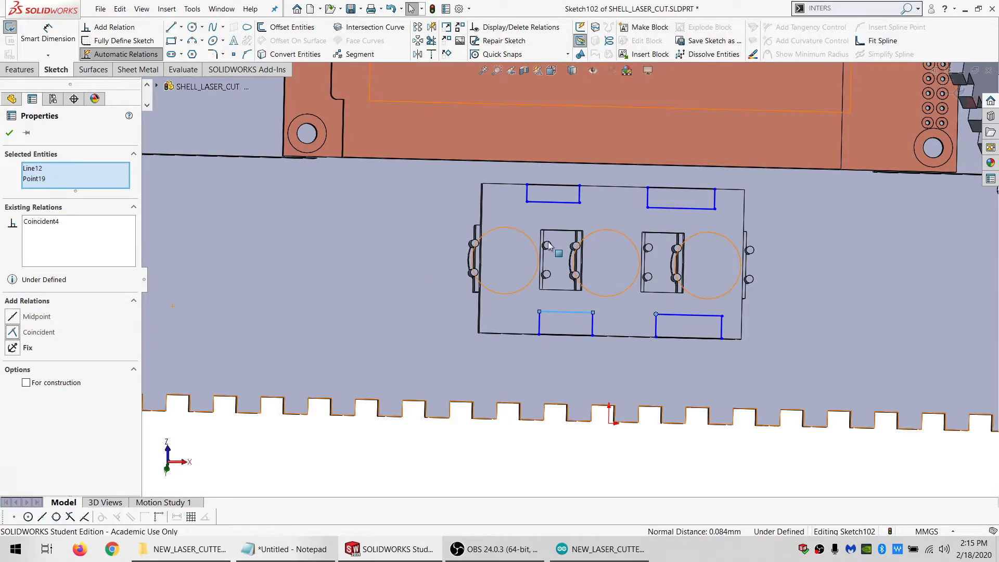
{"action": "left_click", "coordinate": [579, 203]}
{"action": "left_click", "coordinate": [665, 208], "text": "ctrl"}
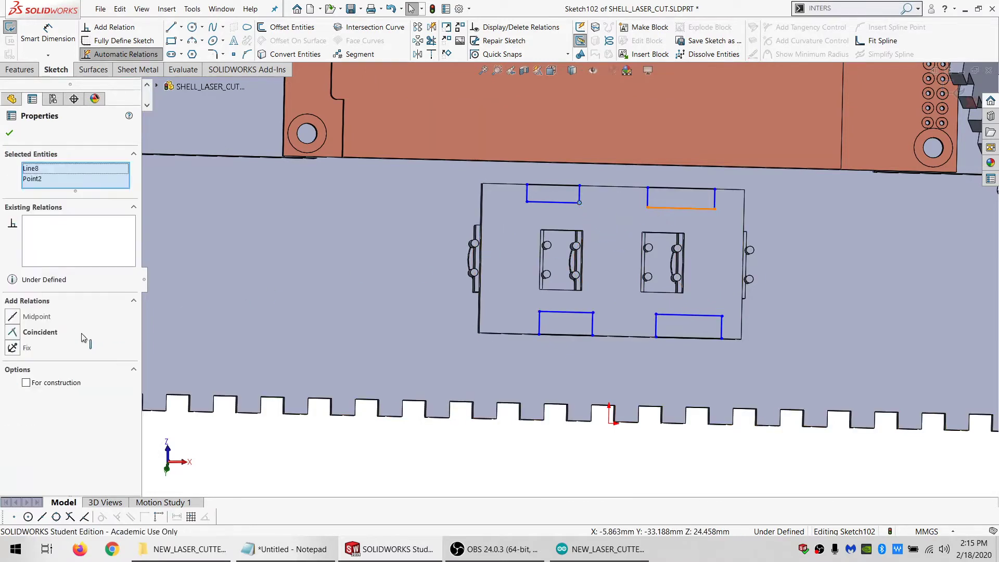
{"action": "left_click", "coordinate": [40, 331]}
Make the inner horizontal lines of all four rectangles equal in length
{"action": "left_click", "coordinate": [542, 201]}
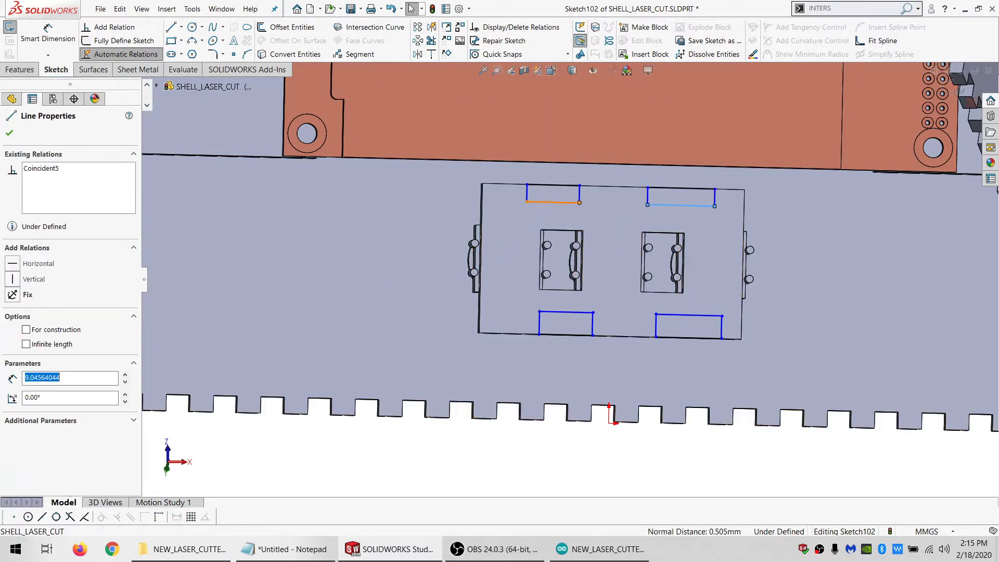
{"action": "left_click", "coordinate": [663, 314], "text": "ctrl"}
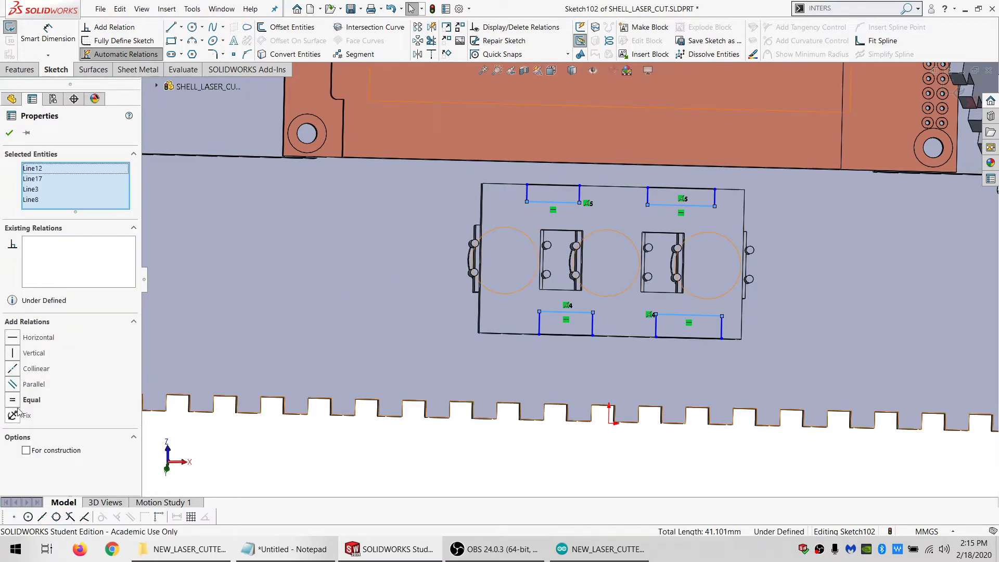
{"action": "left_click", "coordinate": [13, 399]}
{"action": "left_click", "coordinate": [445, 408]}
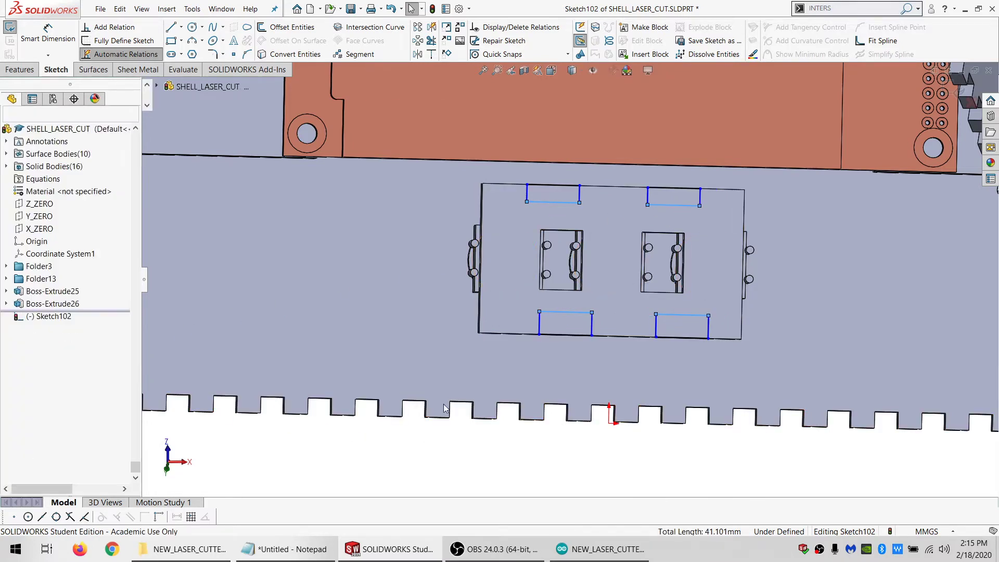
Make the lower-left corner of each upper rectangle coincident with the left side of the rectangle below it
{"action": "left_click", "coordinate": [527, 201]}
{"action": "left_click", "coordinate": [539, 318], "text": "ctrl"}
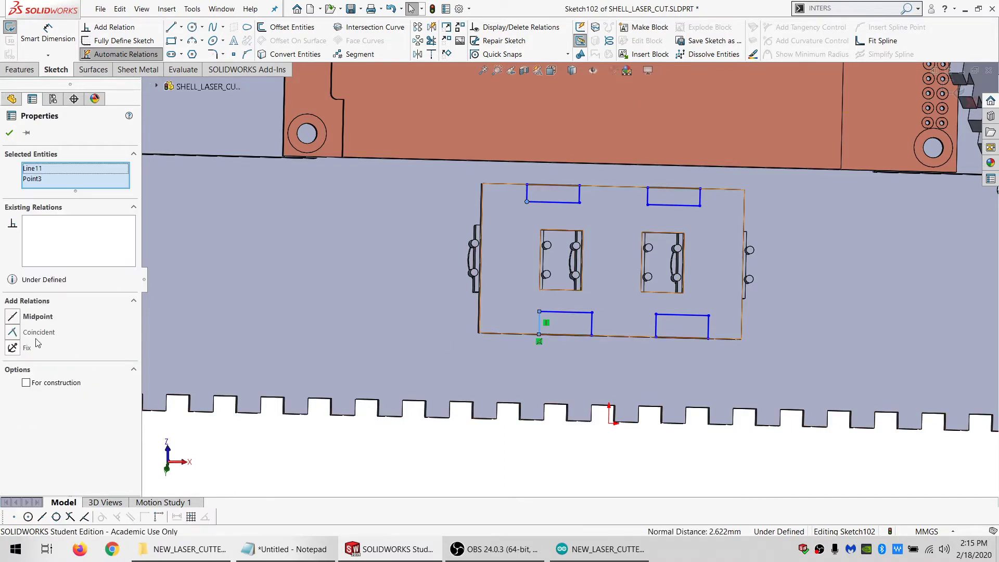
{"action": "left_click", "coordinate": [647, 205]}
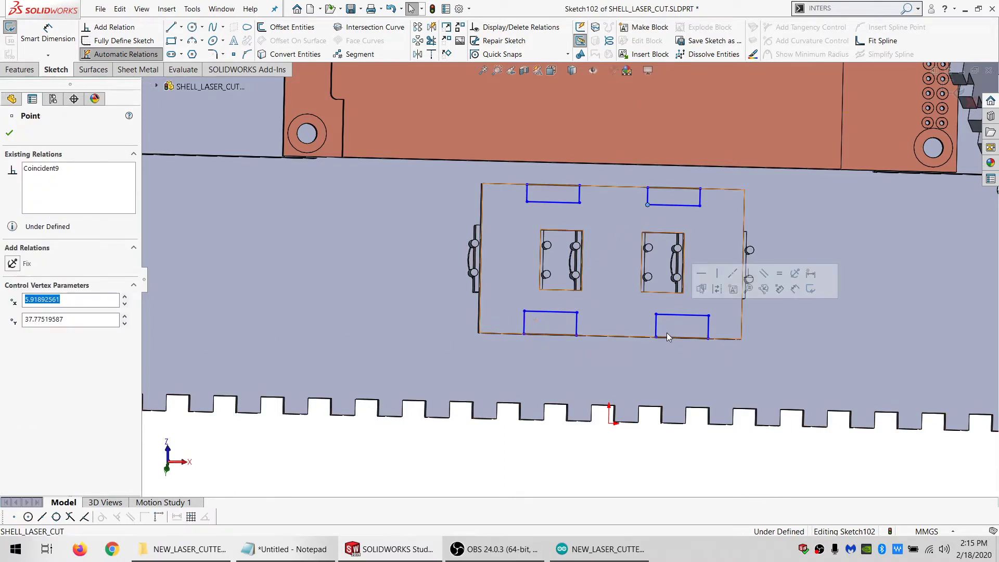
{"action": "left_click", "coordinate": [656, 320], "text": "ctrl"}
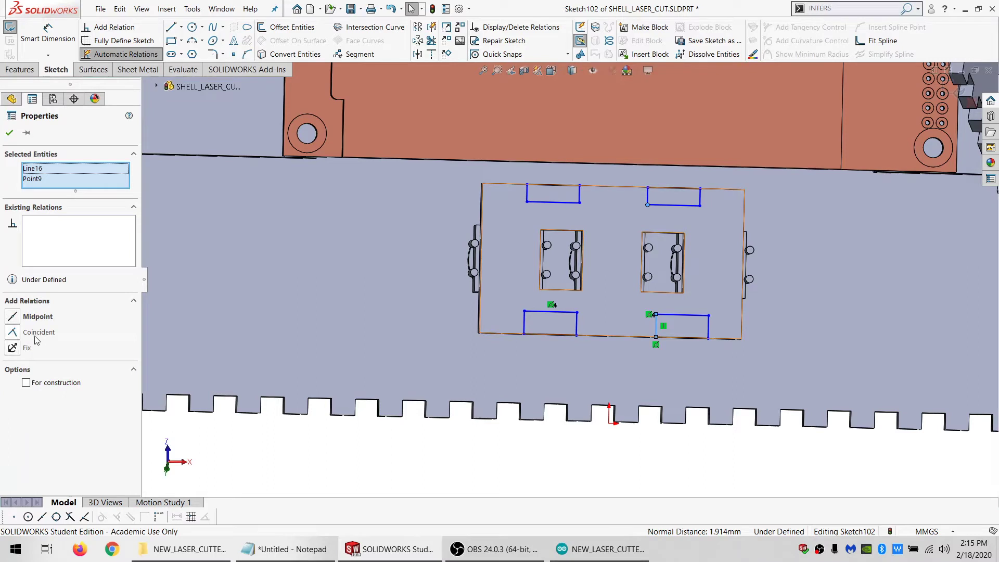
{"action": "left_click", "coordinate": [618, 461]}
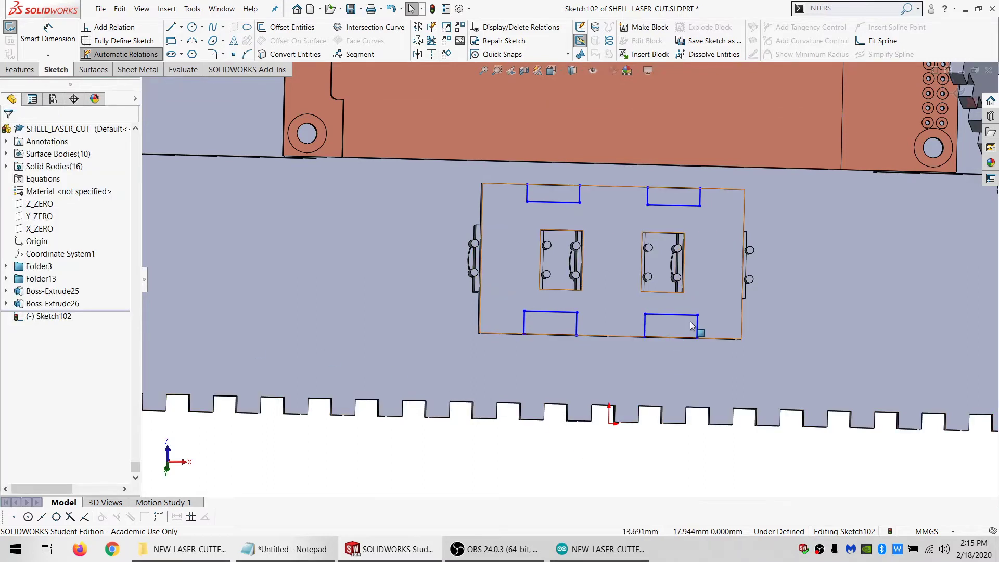
Make the right-hand rectangles' outer sides equal in height and resize all four rectangles back to short notches along the plate's edges
{"action": "left_click_drag", "start_coordinate": [697, 313], "coordinate": [702, 257]}
{"action": "left_click", "coordinate": [702, 269]}
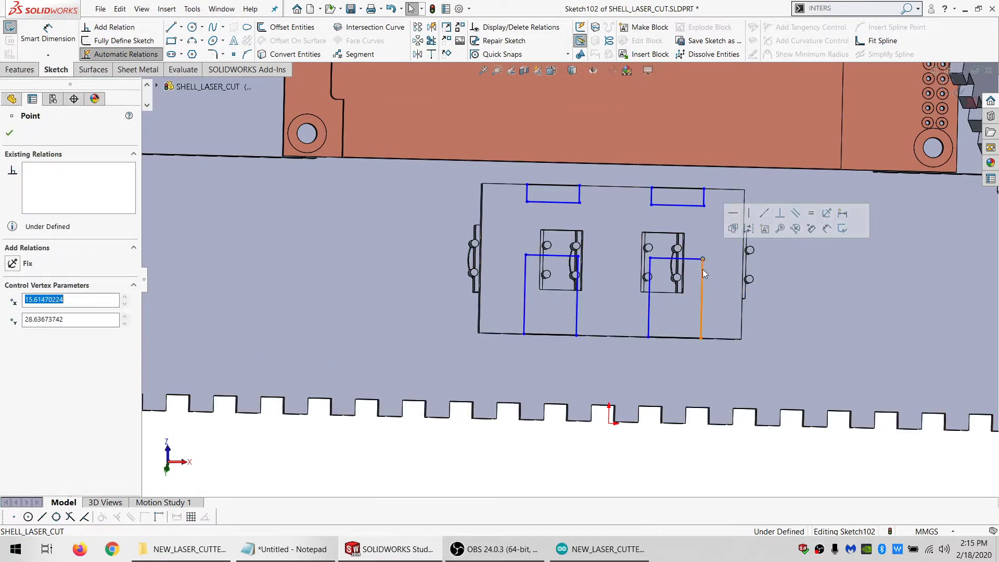
{"action": "left_click", "coordinate": [704, 196], "text": "ctrl"}
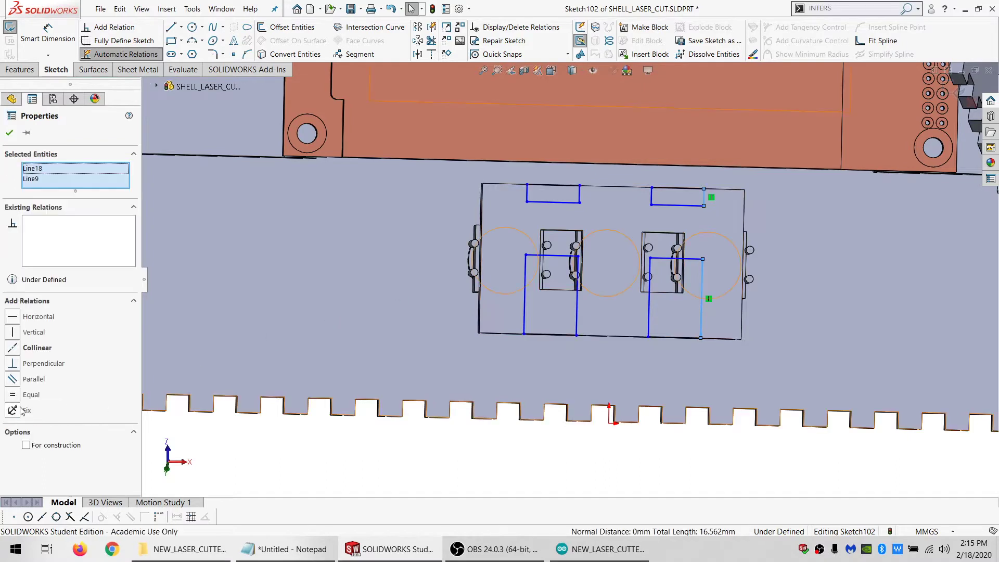
{"action": "left_click", "coordinate": [27, 396]}
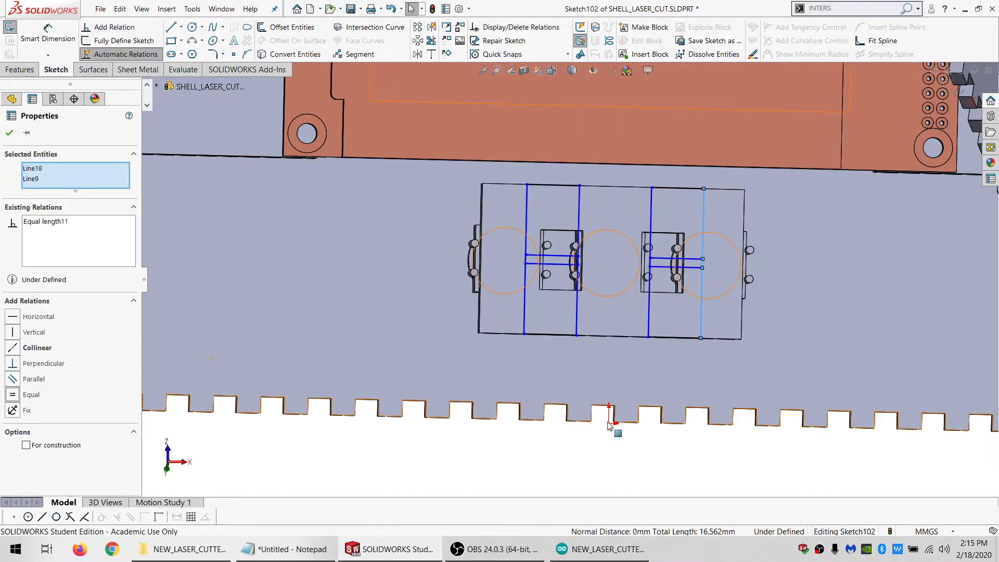
{"action": "left_click", "coordinate": [639, 472]}
{"action": "left_click_drag", "start_coordinate": [578, 274], "coordinate": [579, 316]}
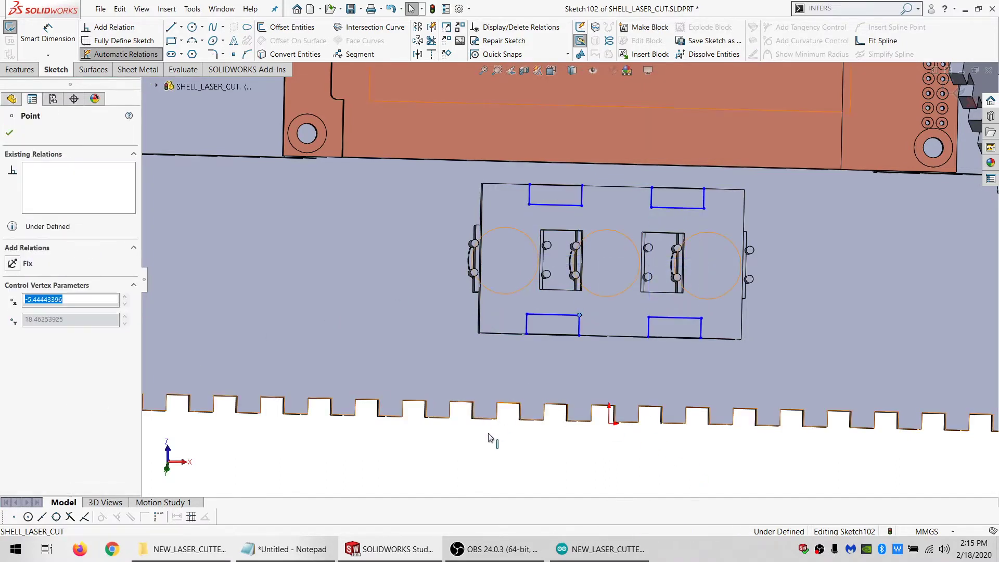
{"action": "left_click", "coordinate": [489, 436]}
Add three construction lines joining the lower rectangles' inner corners to each other and to the plate's side edges
{"action": "left_click", "coordinate": [172, 27]}
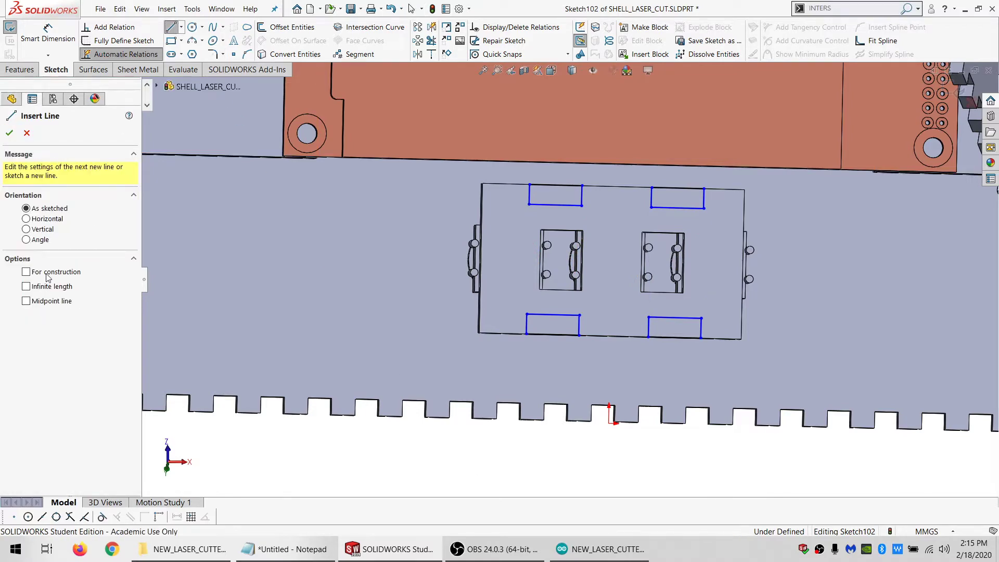
{"action": "scroll", "coordinate": [614, 356], "scroll_direction": "down", "scroll_amount": 1}
{"action": "scroll", "coordinate": [497, 307], "scroll_direction": "down", "scroll_amount": 1}
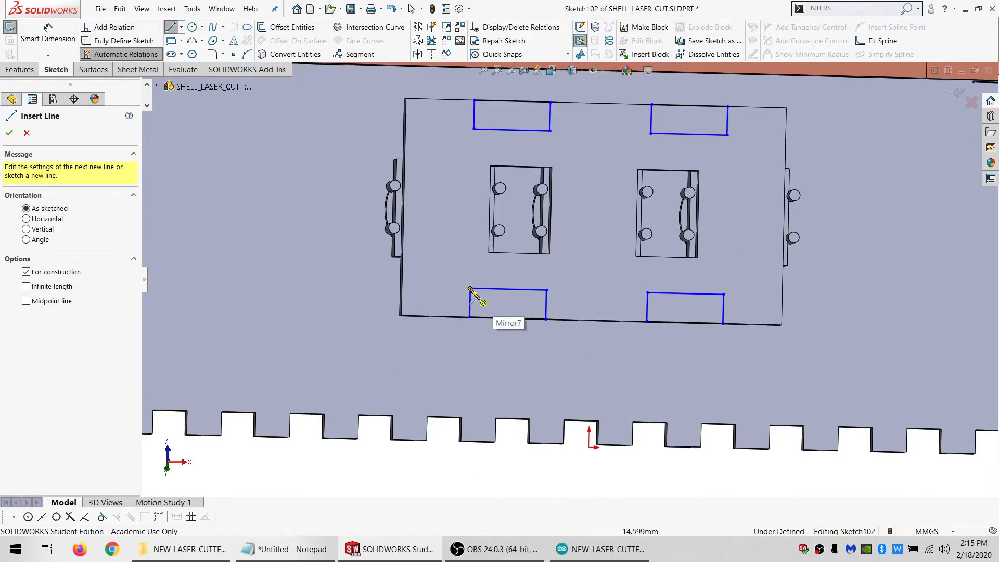
{"action": "left_click_drag", "start_coordinate": [470, 289], "coordinate": [402, 282]}
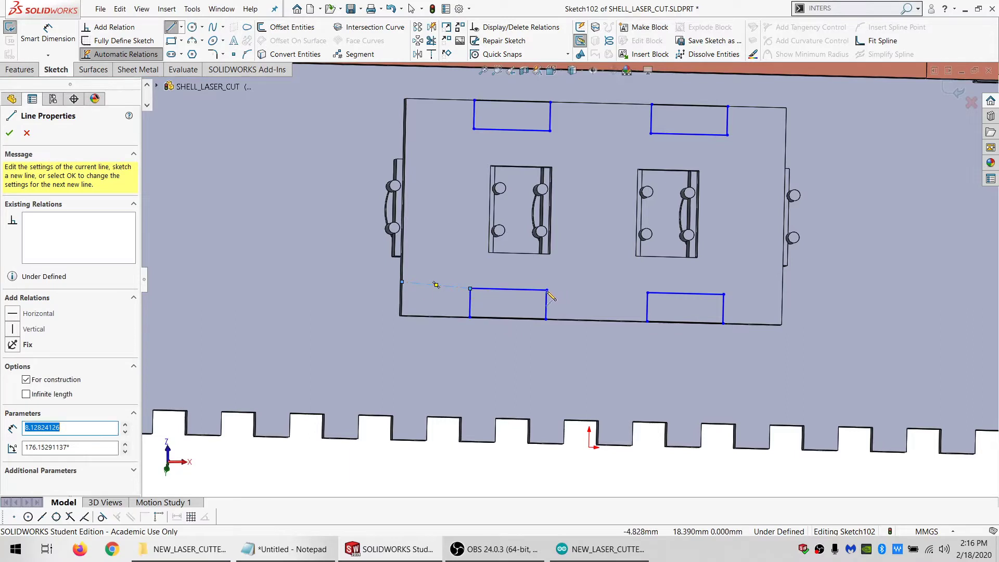
{"action": "mouse_move", "coordinate": [547, 291]}
{"action": "left_mouse_down"}
{"action": "mouse_move", "coordinate": [658, 294]}
{"action": "mouse_move", "coordinate": [647, 293]}
{"action": "left_mouse_up"}
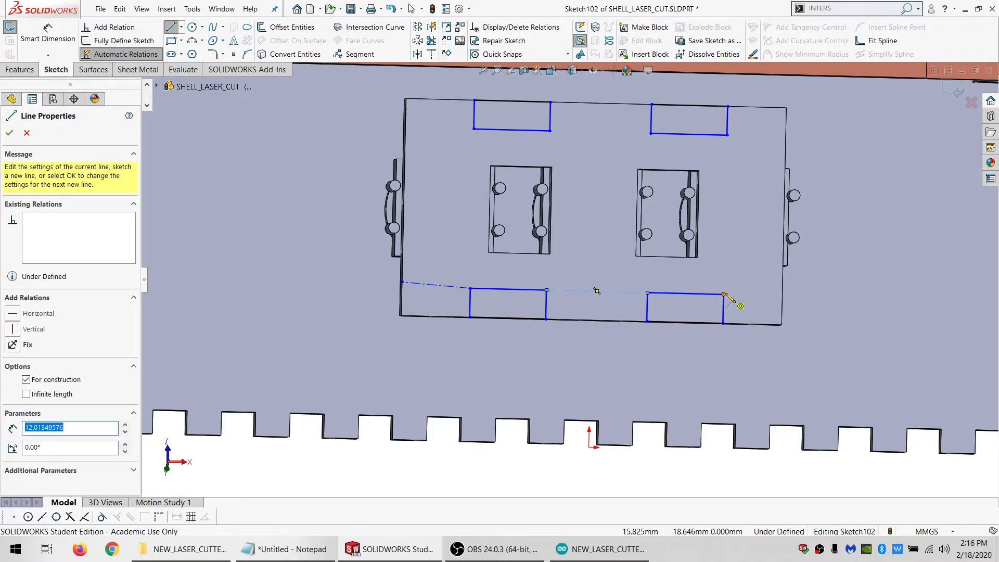
{"action": "left_click_drag", "start_coordinate": [724, 295], "coordinate": [782, 294]}
{"action": "key", "text": "Escape"}
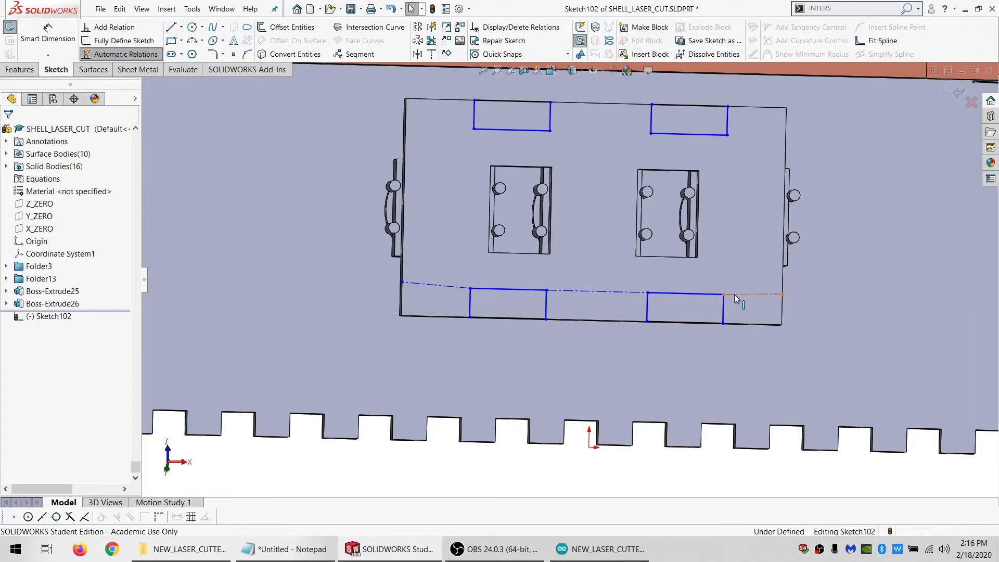
Make the three construction lines parallel and equal to each other, and equal in length to the lower-left rectangle's top line
{"action": "left_click", "coordinate": [636, 292]}
{"action": "left_click", "coordinate": [458, 286], "text": "ctrl"}
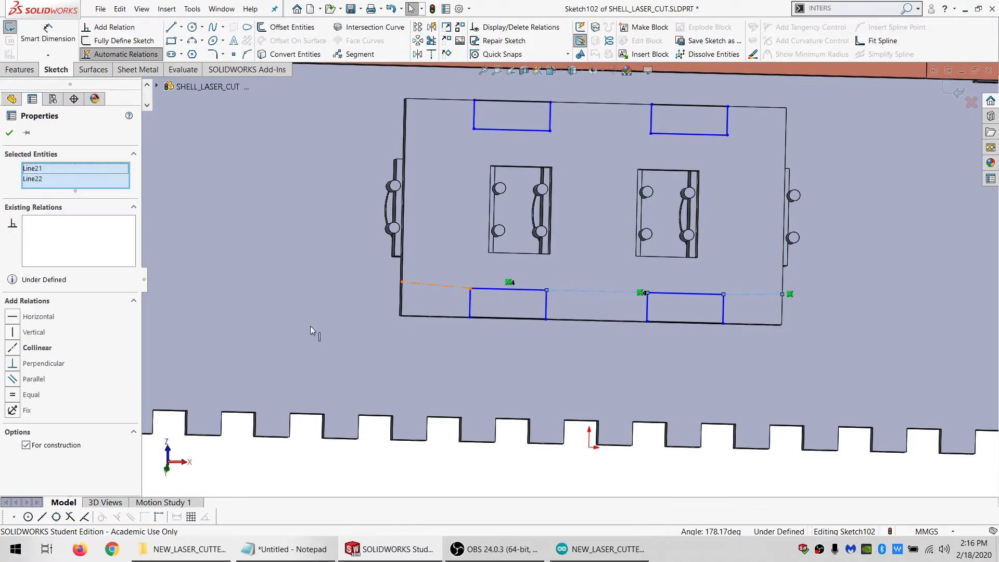
{"action": "left_click", "coordinate": [28, 374]}
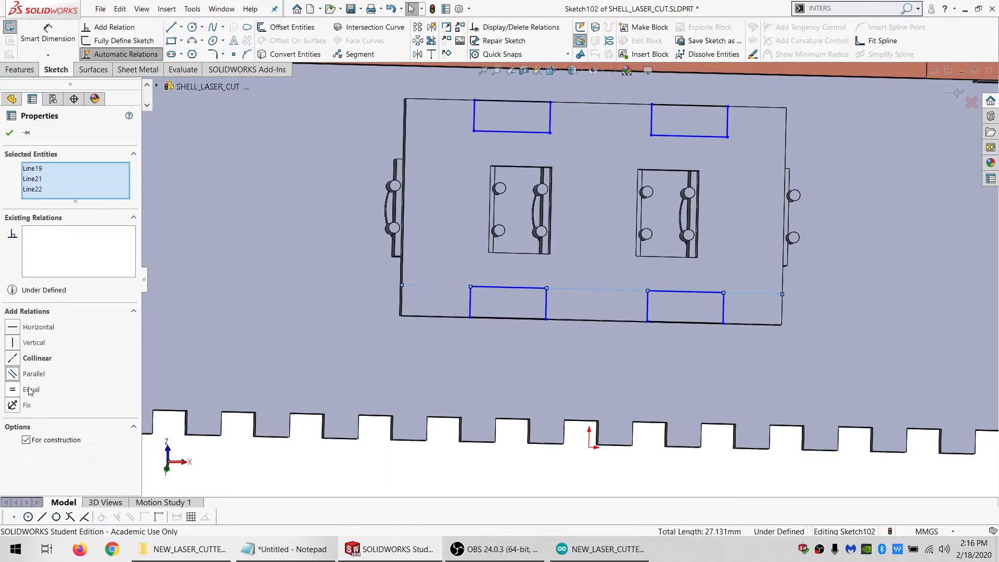
{"action": "left_click", "coordinate": [29, 389]}
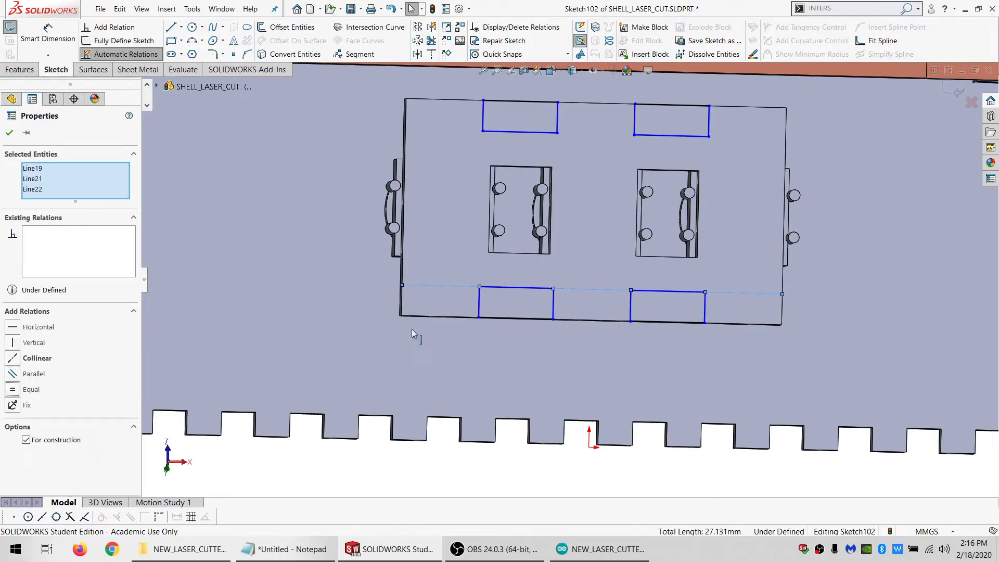
{"action": "left_click", "coordinate": [492, 288]}
{"action": "left_click", "coordinate": [467, 286], "text": "ctrl"}
{"action": "left_click", "coordinate": [28, 395]}
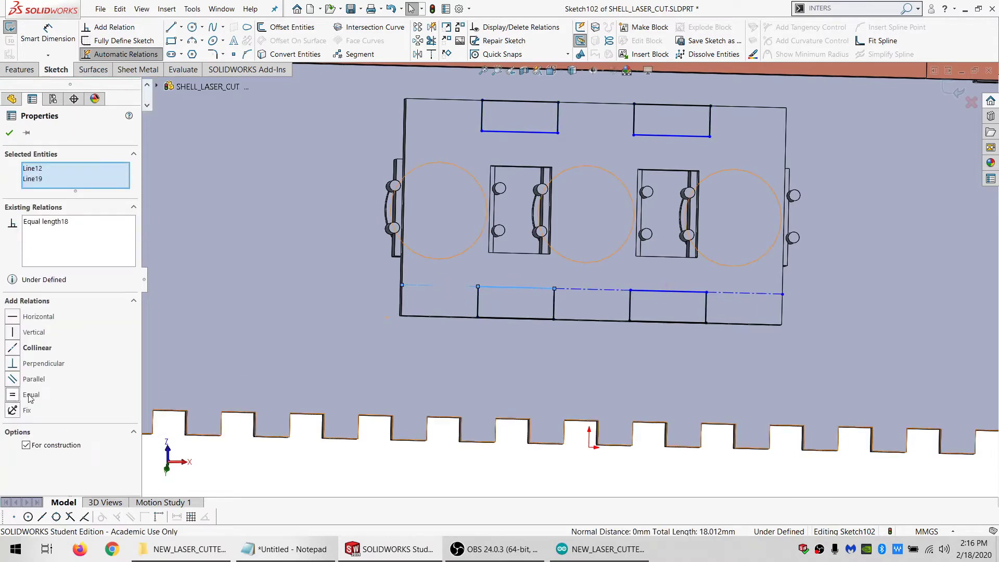
{"action": "left_click", "coordinate": [531, 343]}
{"action": "scroll", "coordinate": [620, 306], "scroll_direction": "up", "scroll_amount": 2}
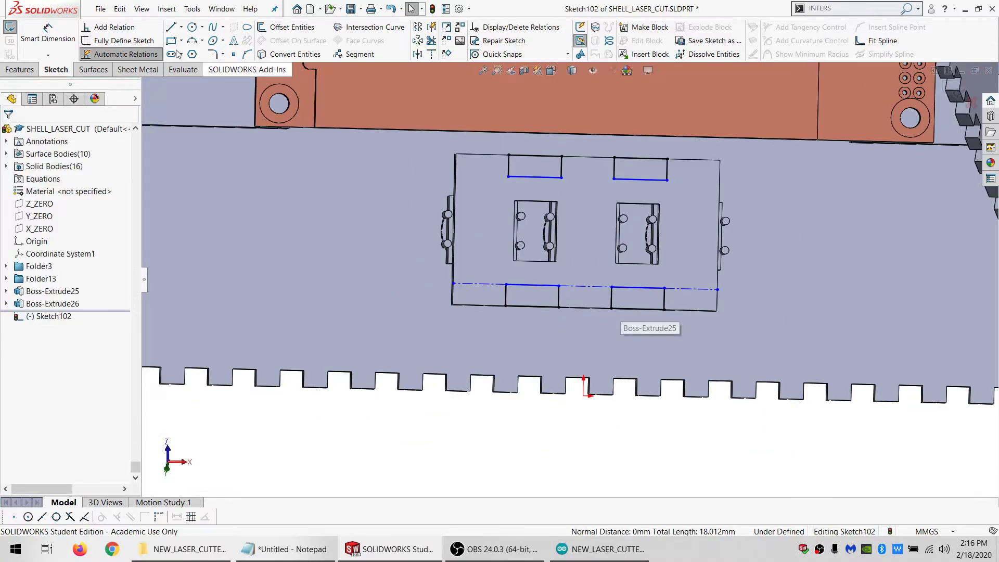
Dimension the lower-left rectangle's height with an equation giving 2.450 mm
{"action": "left_click", "coordinate": [48, 37]}
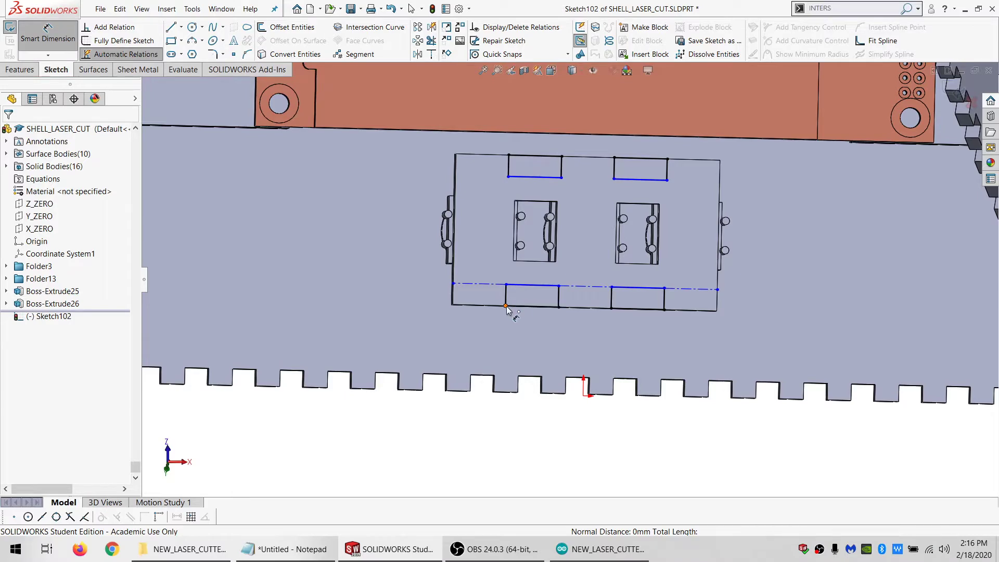
{"action": "left_click", "coordinate": [505, 306]}
{"action": "left_click", "coordinate": [476, 284]}
{"action": "left_click", "coordinate": [386, 293]}
{"action": "type", "text": "="}
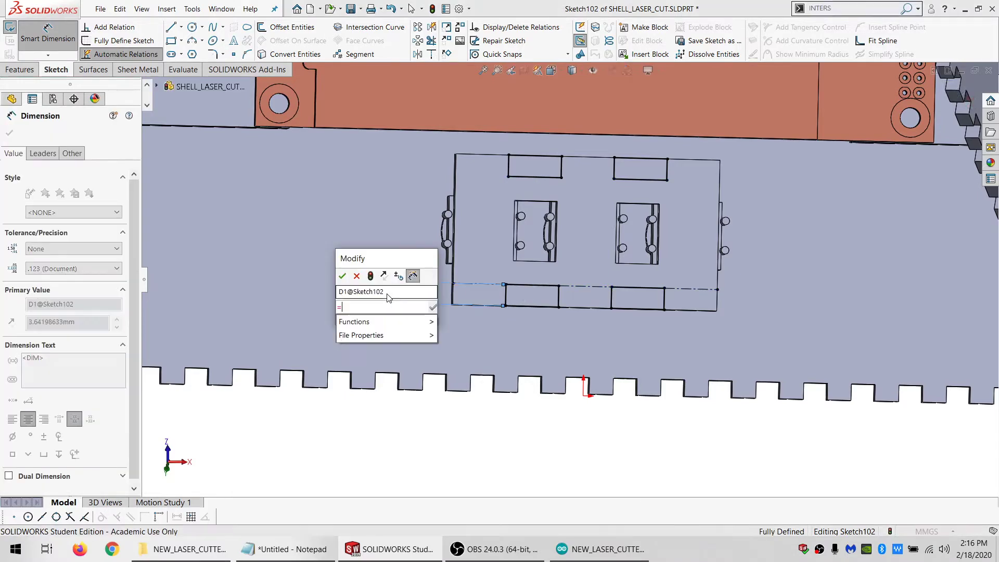
{"action": "left_click", "coordinate": [361, 335]}
{"action": "left_click", "coordinate": [375, 320]}
{"action": "left_click", "coordinate": [342, 276]}
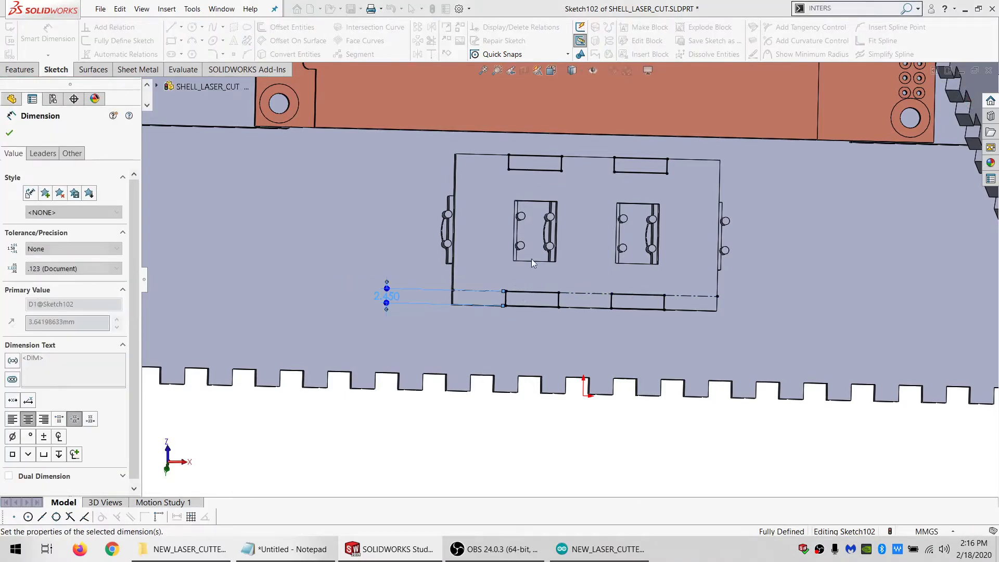
{"action": "key", "text": "Escape"}
Cut the four rectangles through all, limiting the cut to the switch holder plate body
{"action": "left_click", "coordinate": [19, 69]}
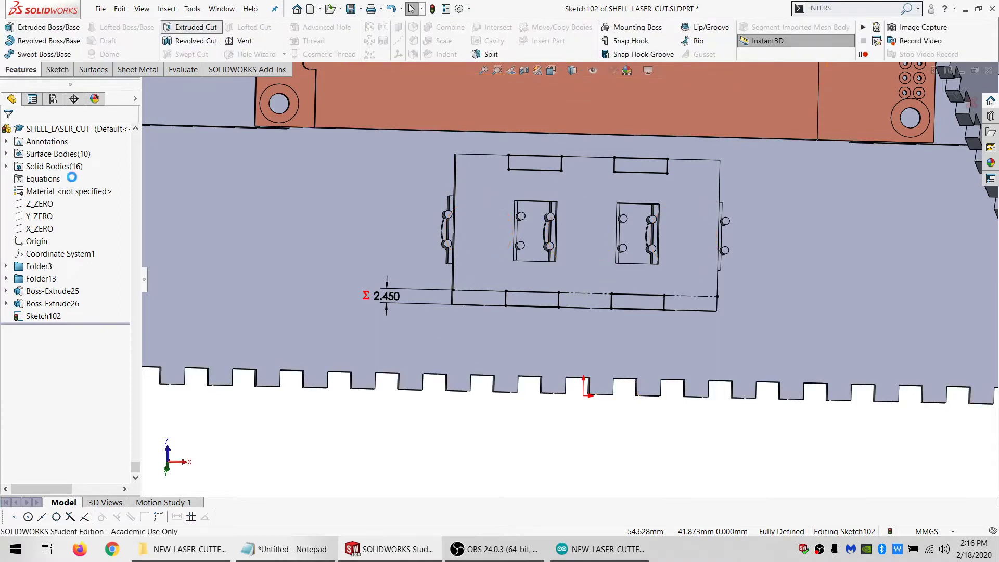
{"action": "left_click", "coordinate": [190, 26]}
{"action": "left_click", "coordinate": [75, 205]}
{"action": "left_click", "coordinate": [42, 226]}
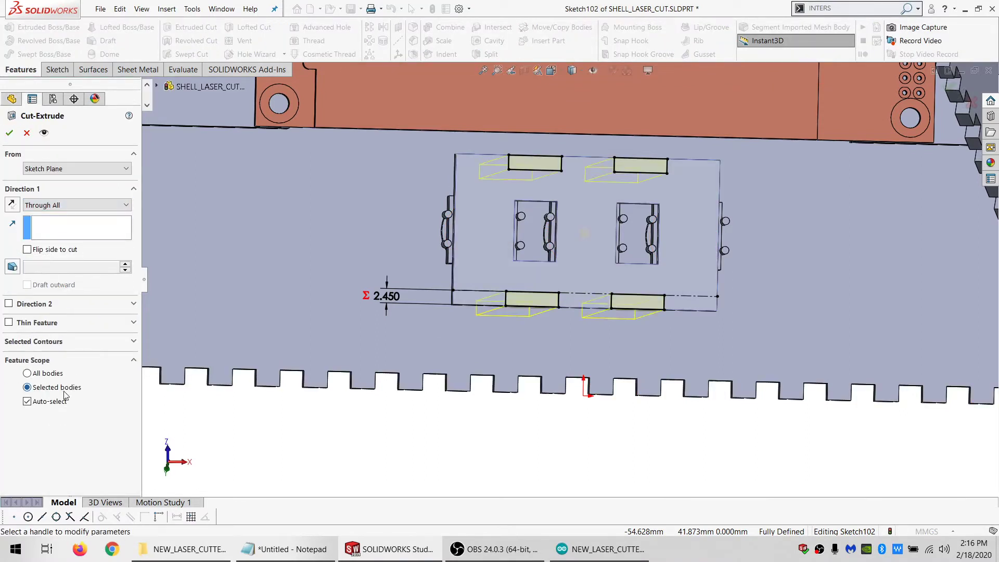
{"action": "left_click", "coordinate": [27, 401]}
{"action": "left_click", "coordinate": [471, 260]}
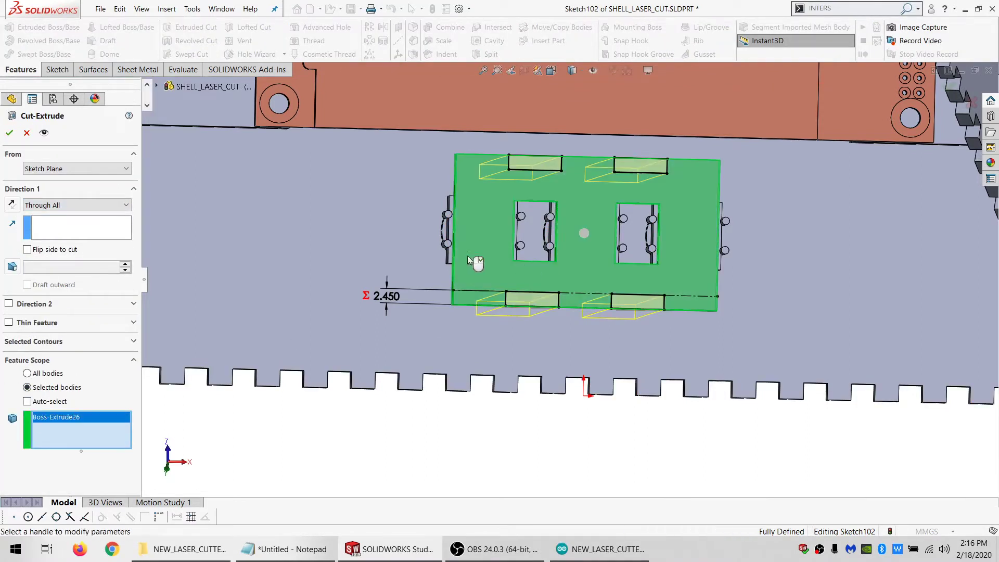
{"action": "left_click", "coordinate": [10, 133]}
Start a sketch on the holder plate's lower edge face and draw a wide rectangle from its left corner towards the enclosure's toothed edge
{"action": "middle_click_drag", "start_coordinate": [569, 265], "coordinate": [470, 289]}
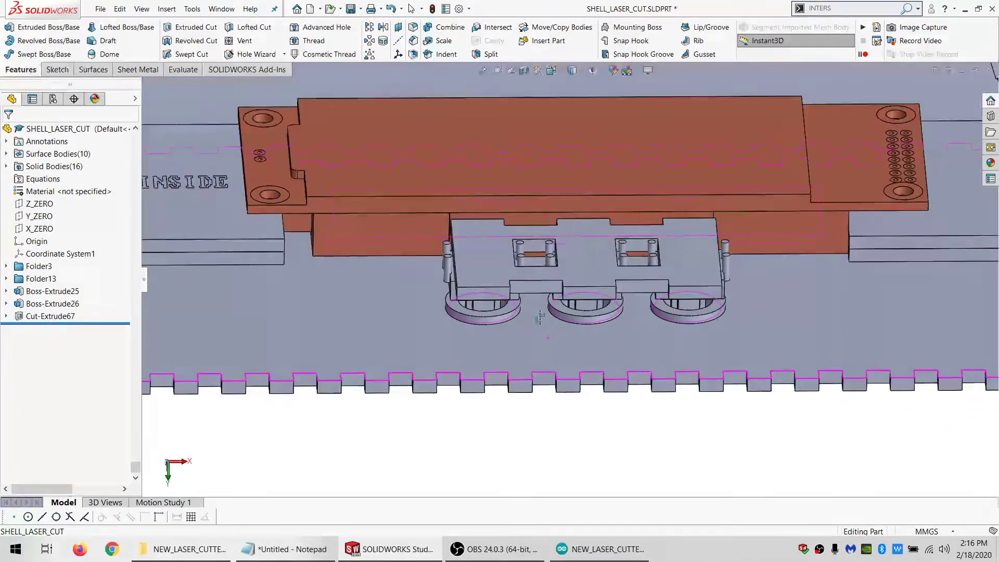
{"action": "left_click", "coordinate": [471, 289]}
{"action": "left_click", "coordinate": [57, 69]}
{"action": "left_click", "coordinate": [9, 31]}
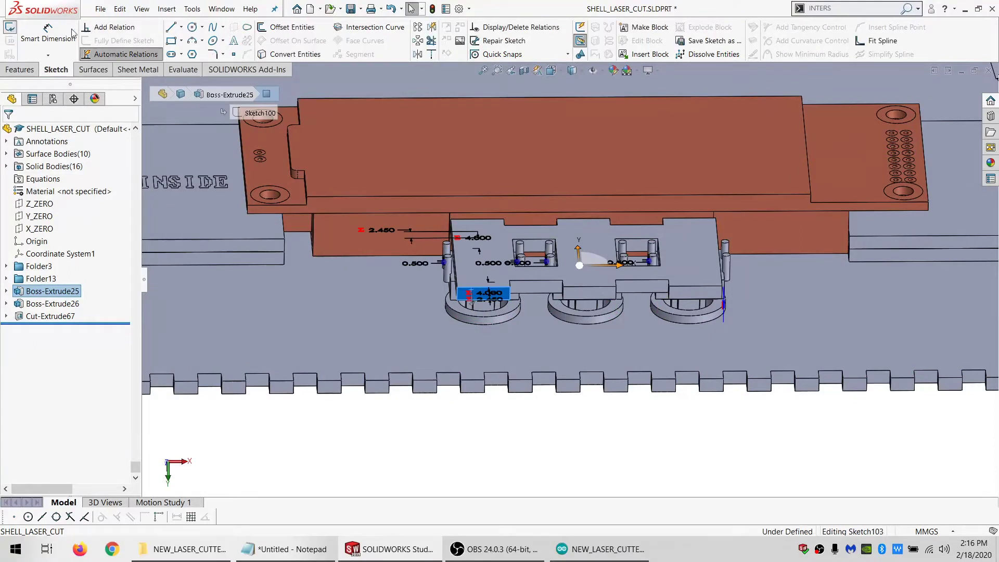
{"action": "left_click", "coordinate": [171, 41]}
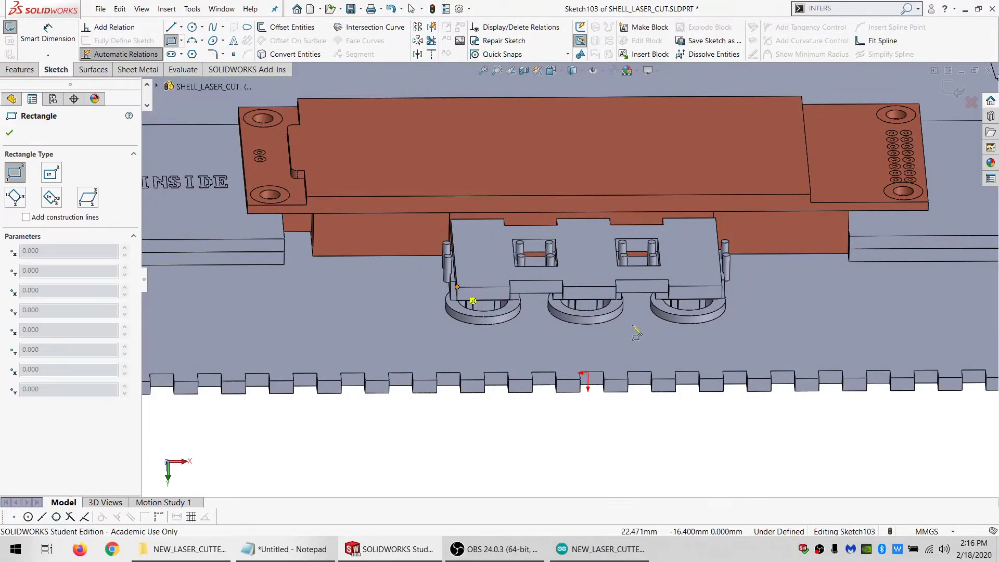
{"action": "left_click", "coordinate": [713, 346]}
{"action": "key", "text": "Escape"}
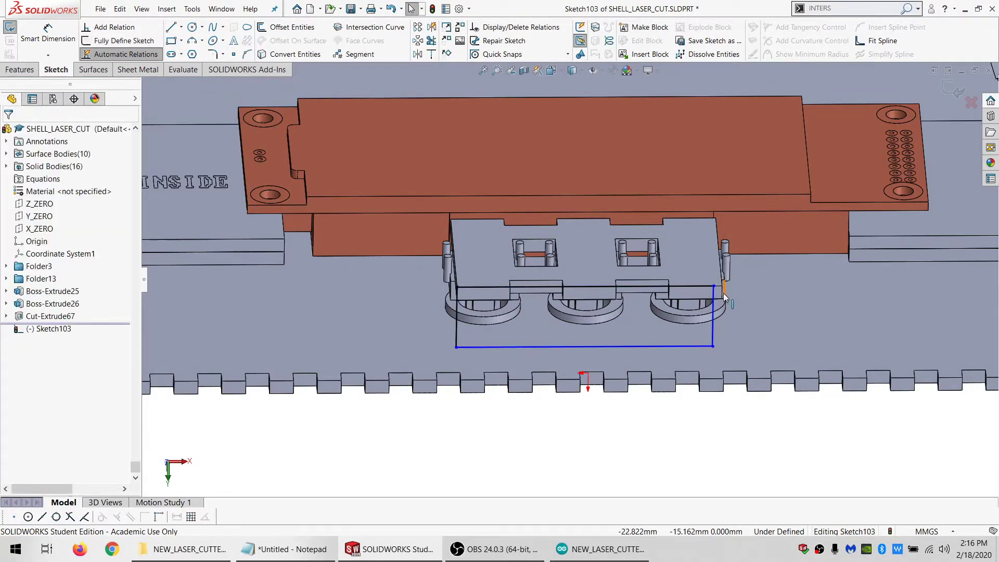
Make the rectangle's lower-right corner coincident with the holder plate's right edge and its lower-left corner coincident with the enclosure's toothed edge
{"action": "left_click", "coordinate": [723, 292]}
{"action": "left_click", "coordinate": [712, 346], "text": "ctrl"}
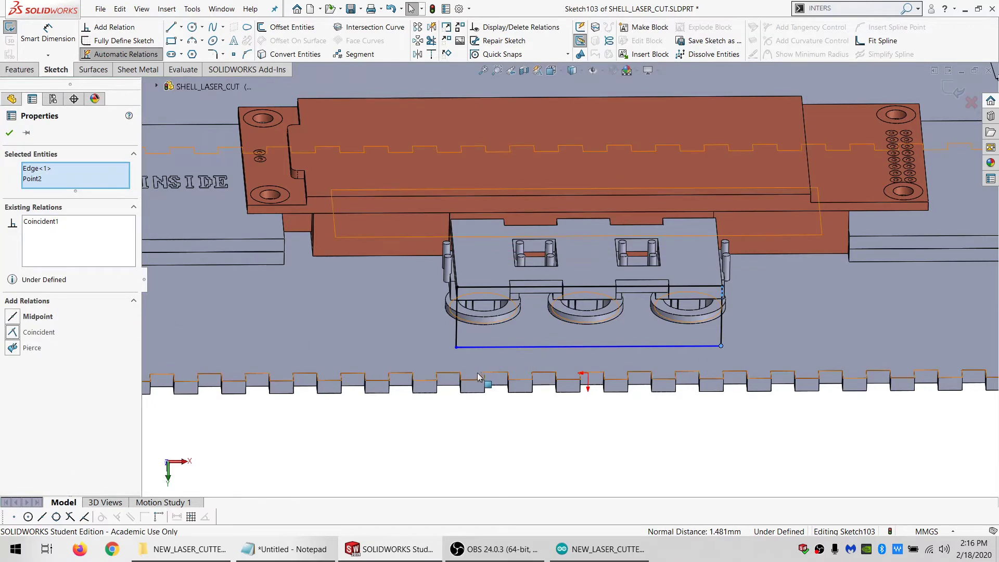
{"action": "key", "text": "Escape"}
{"action": "left_click", "coordinate": [456, 347]}
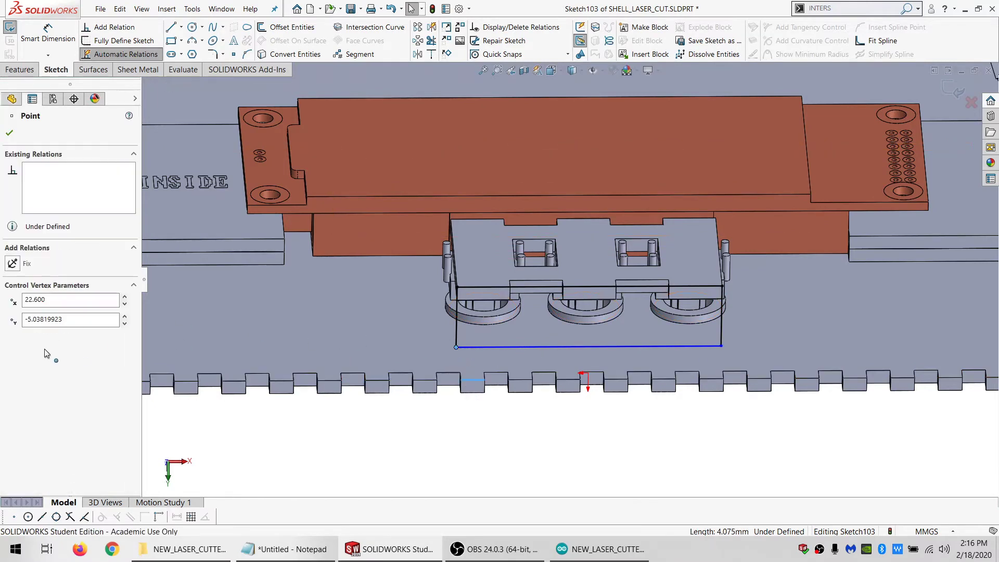
{"action": "left_click", "coordinate": [529, 313], "text": "ctrl"}
{"action": "left_click", "coordinate": [39, 332]}
{"action": "key", "text": "Escape"}
{"action": "scroll", "coordinate": [525, 308], "scroll_direction": "down", "scroll_amount": 3}
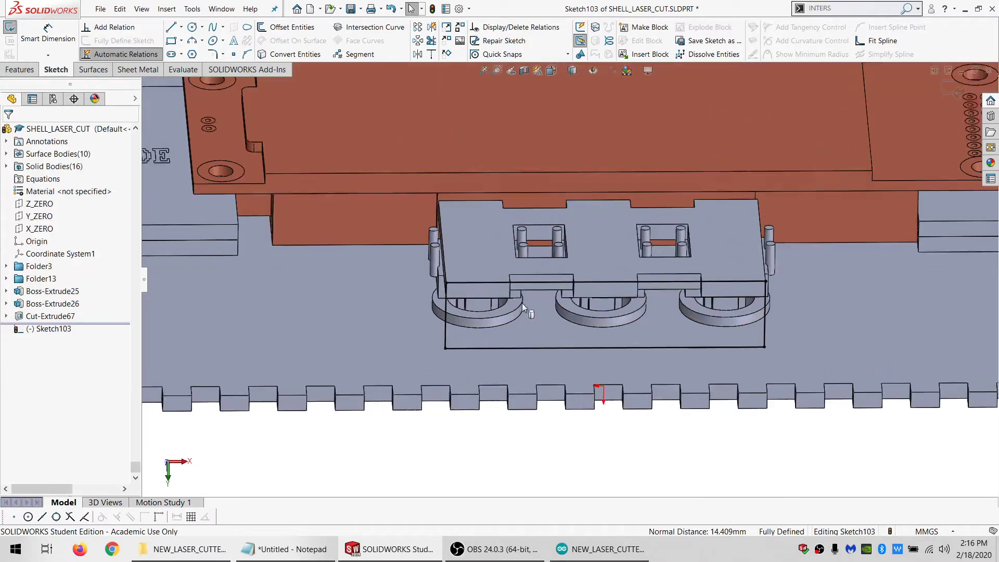
Convert the five tab and notch faces along the holder plate's lower edge into sketch geometry
{"action": "left_click", "coordinate": [21, 70]}
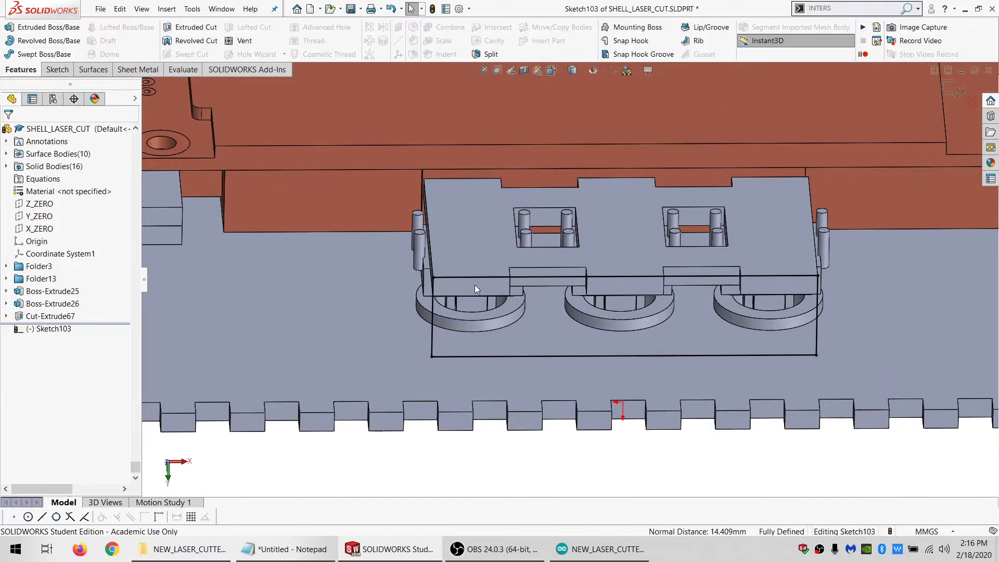
{"action": "middle_click_drag", "start_coordinate": [489, 244], "coordinate": [494, 289]}
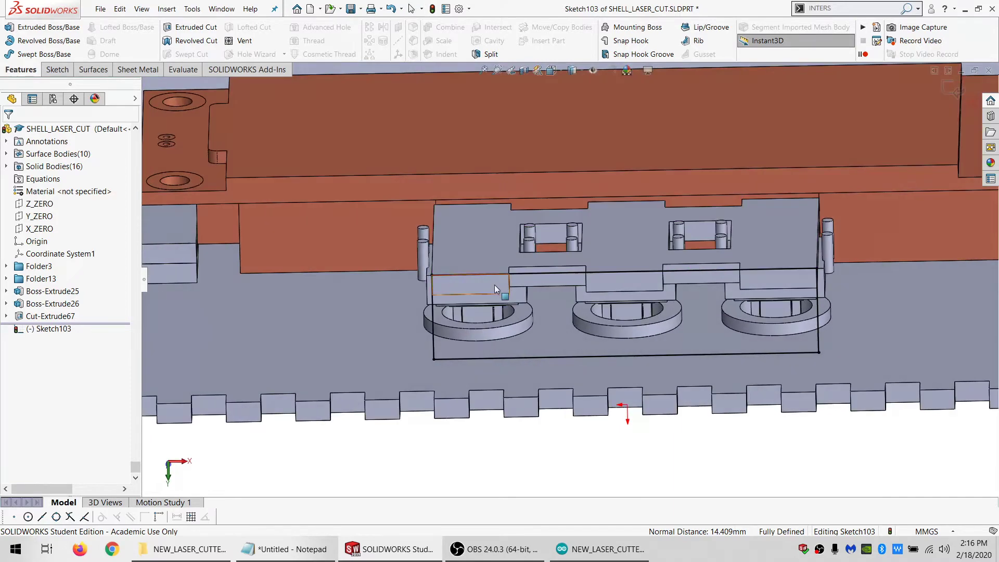
{"action": "left_click", "coordinate": [603, 279], "text": "ctrl"}
{"action": "left_click", "coordinate": [760, 276], "text": "ctrl"}
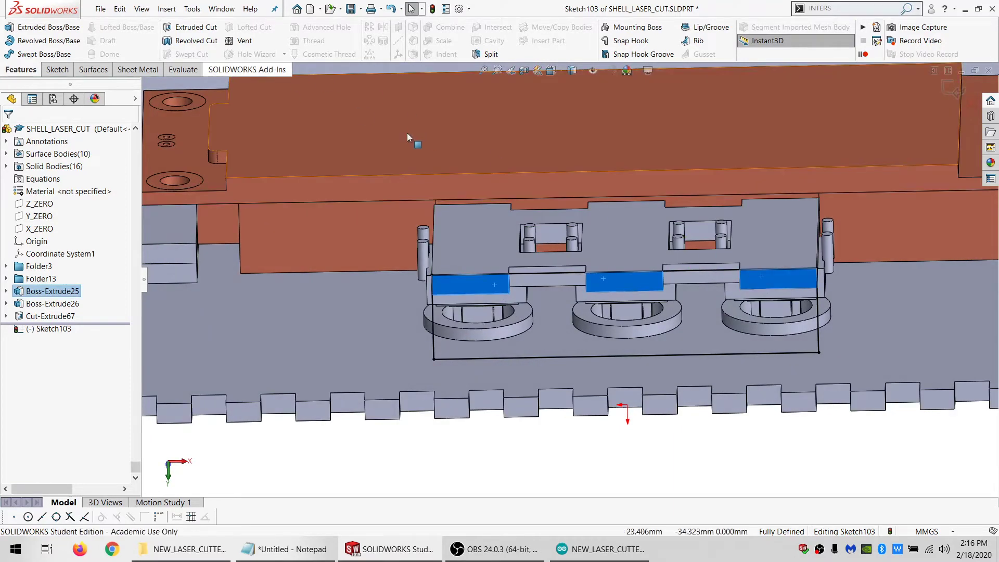
{"action": "left_click", "coordinate": [547, 281], "text": "ctrl"}
{"action": "left_click", "coordinate": [692, 279], "text": "ctrl"}
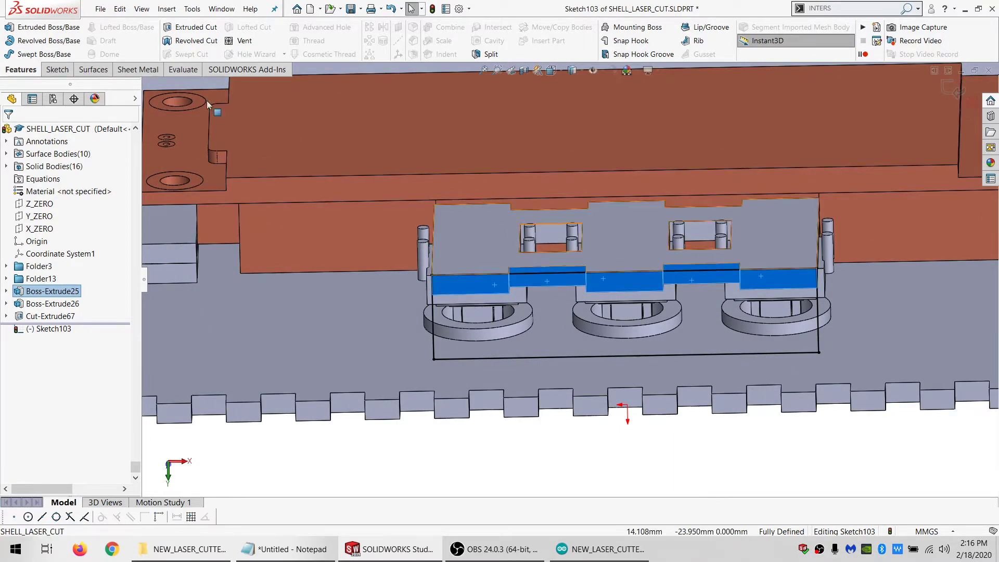
{"action": "left_click", "coordinate": [58, 72]}
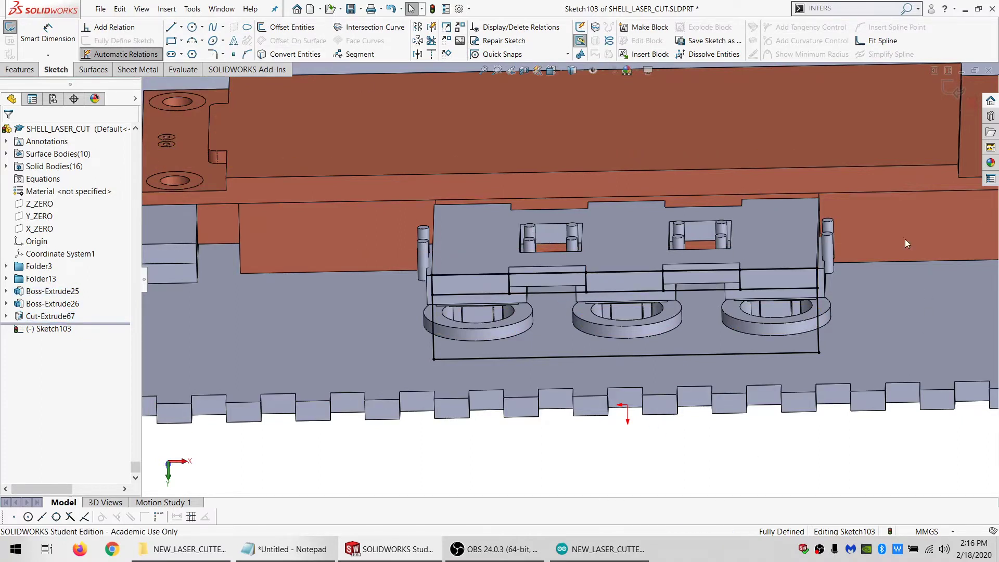
Turn all lines in the sketch, including the rectangle and the converted outlines, into construction geometry
{"action": "left_click_drag", "start_coordinate": [437, 174], "coordinate": [436, 174]}
{"action": "mouse_move", "coordinate": [648, 456]}
{"action": "left_mouse_down"}
{"action": "mouse_move", "coordinate": [770, 468]}
{"action": "mouse_move", "coordinate": [907, 189]}
{"action": "mouse_move", "coordinate": [438, 491]}
{"action": "left_mouse_up"}
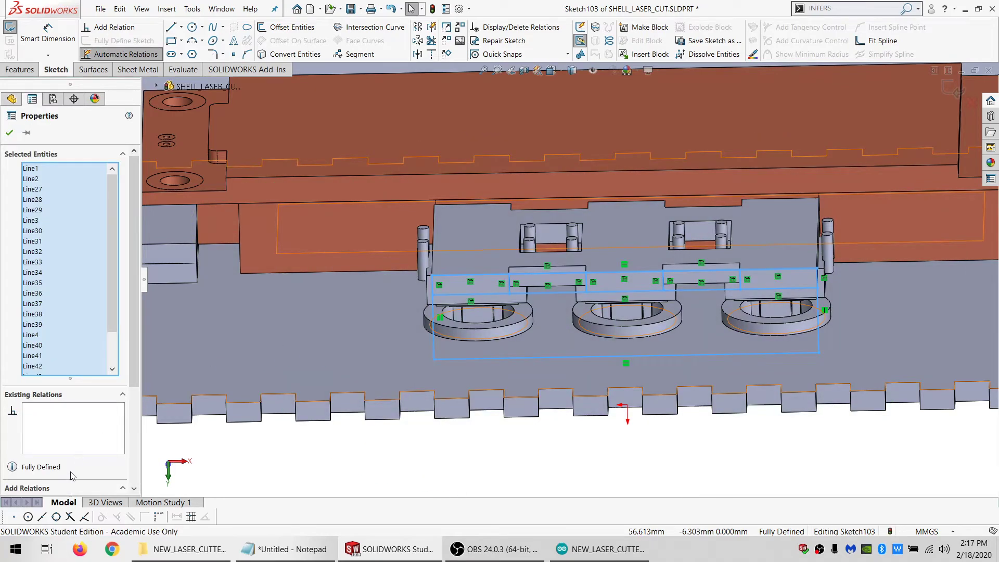
{"action": "scroll", "coordinate": [72, 476], "scroll_direction": "down", "scroll_amount": 3}
{"action": "left_click", "coordinate": [330, 475]}
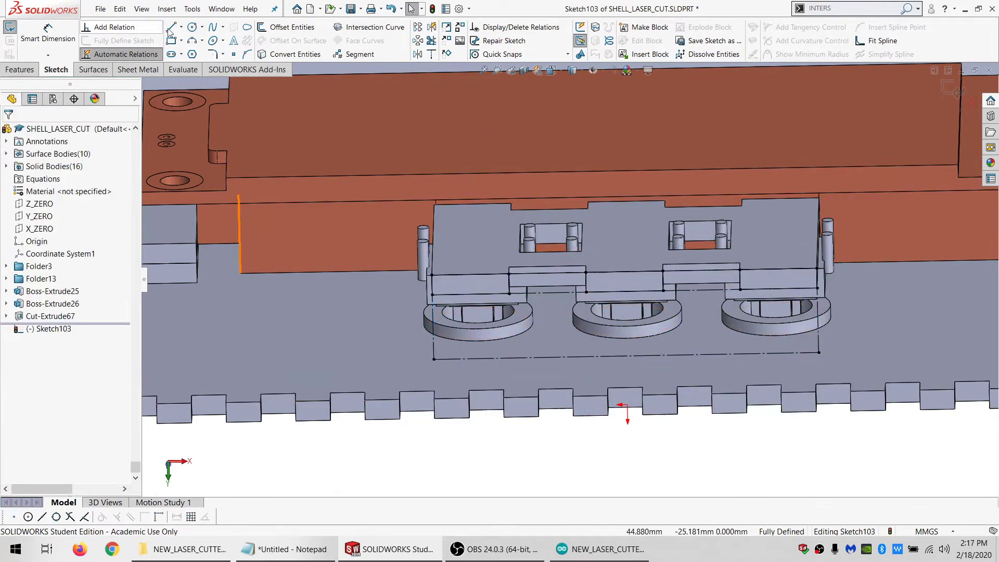
Trace a closed line profile over the construction geometry, following the rectangle's outer sides and stepping around the holder's tabs and two notches
{"action": "key", "text": "l"}
{"action": "left_click", "coordinate": [434, 358]}
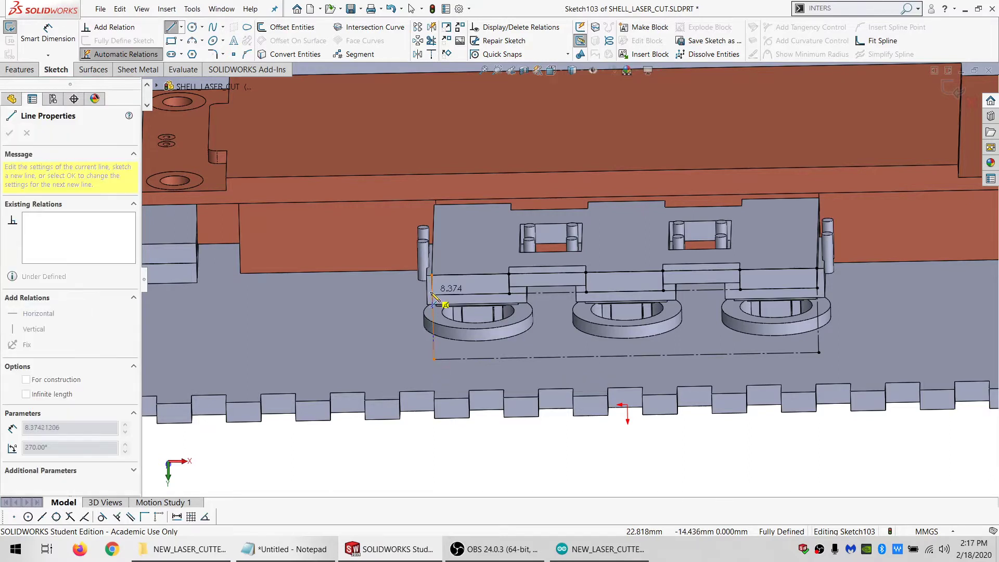
{"action": "left_click", "coordinate": [509, 273]}
{"action": "left_click", "coordinate": [585, 272]}
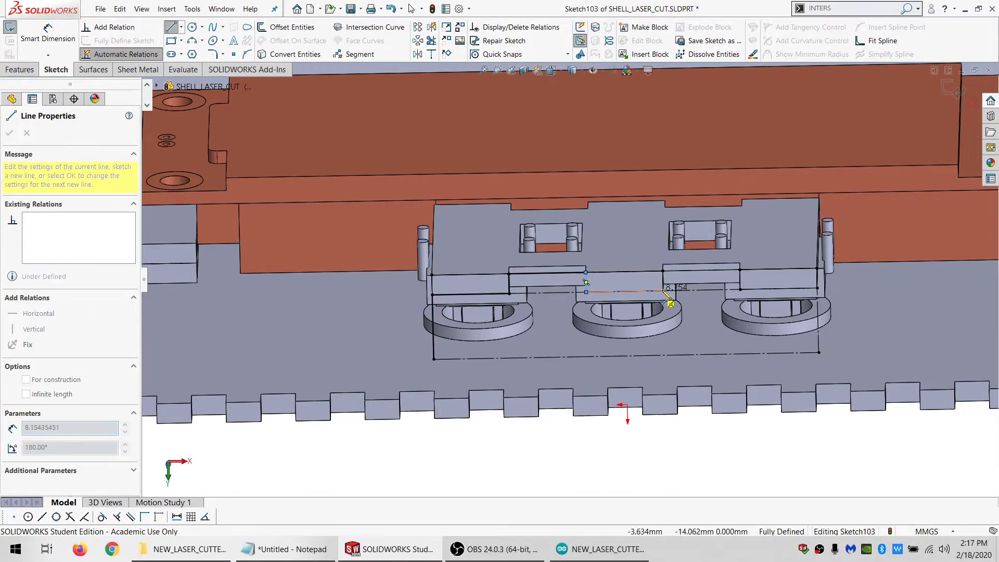
{"action": "left_click", "coordinate": [663, 270]}
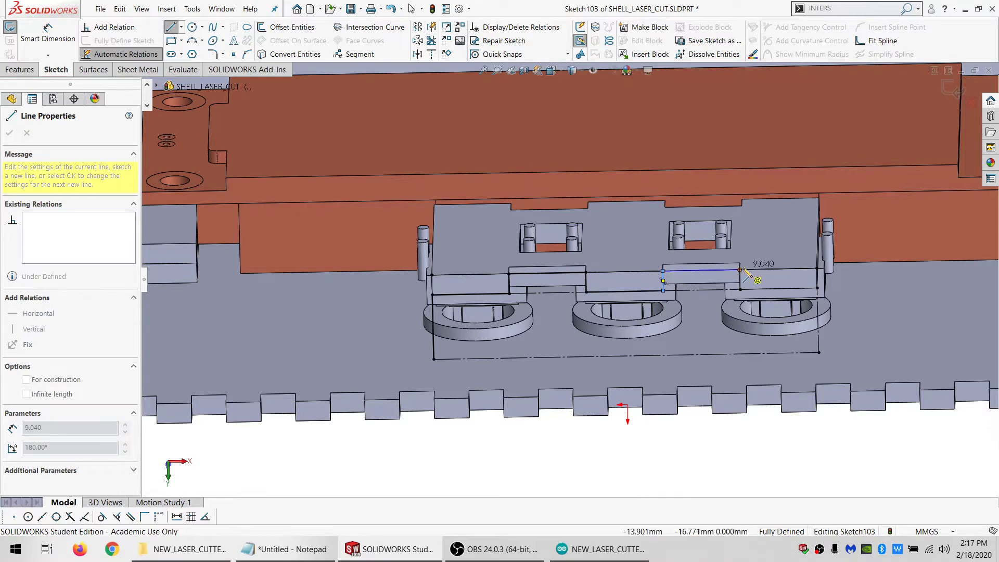
{"action": "left_click", "coordinate": [739, 270]}
{"action": "left_click", "coordinate": [739, 289]}
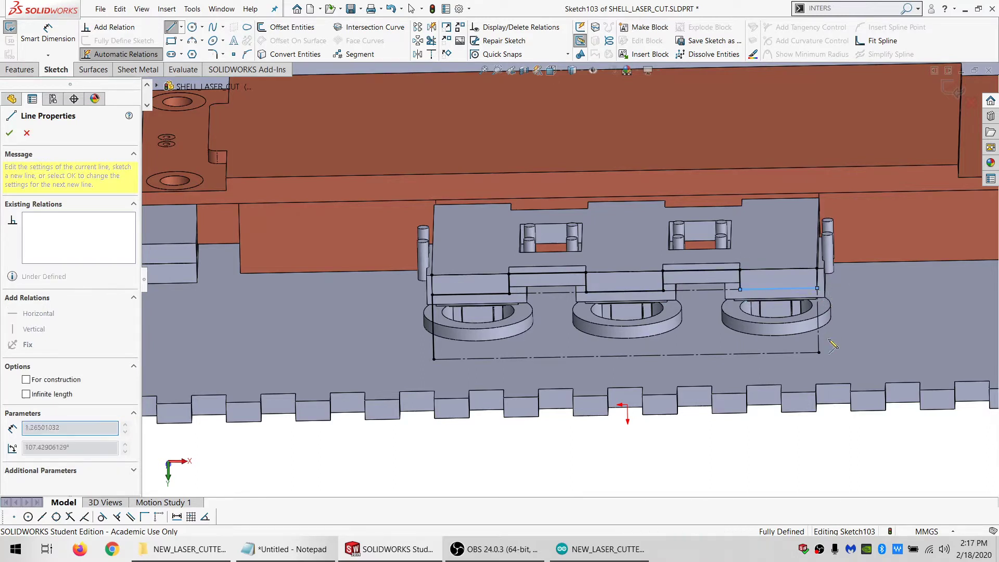
{"action": "left_click", "coordinate": [434, 360]}
{"action": "key", "text": "Escape"}
Extrude the notched profile as a separate body up to the recessed notch face of the holder plate
{"action": "left_click", "coordinate": [24, 69]}
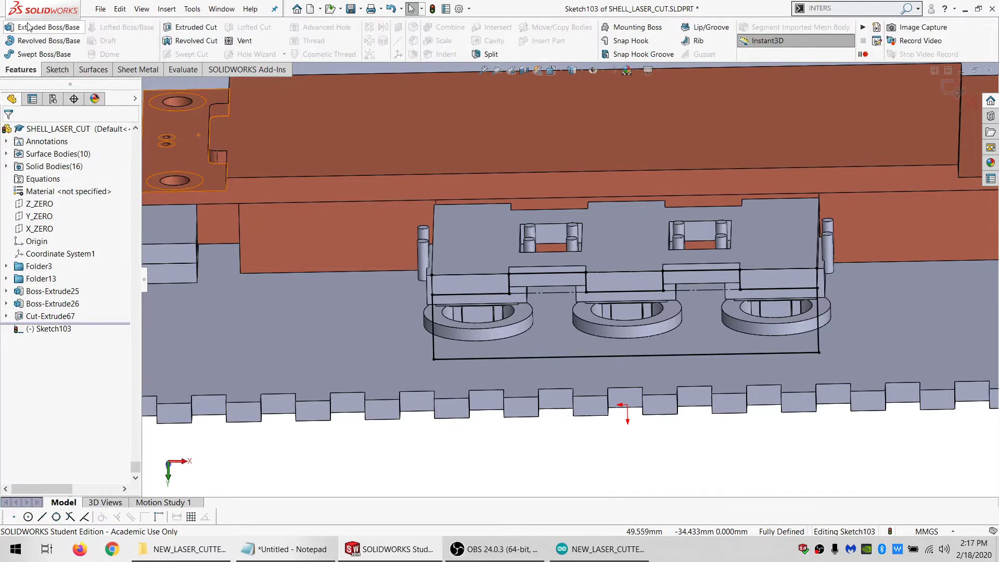
{"action": "left_click", "coordinate": [29, 26]}
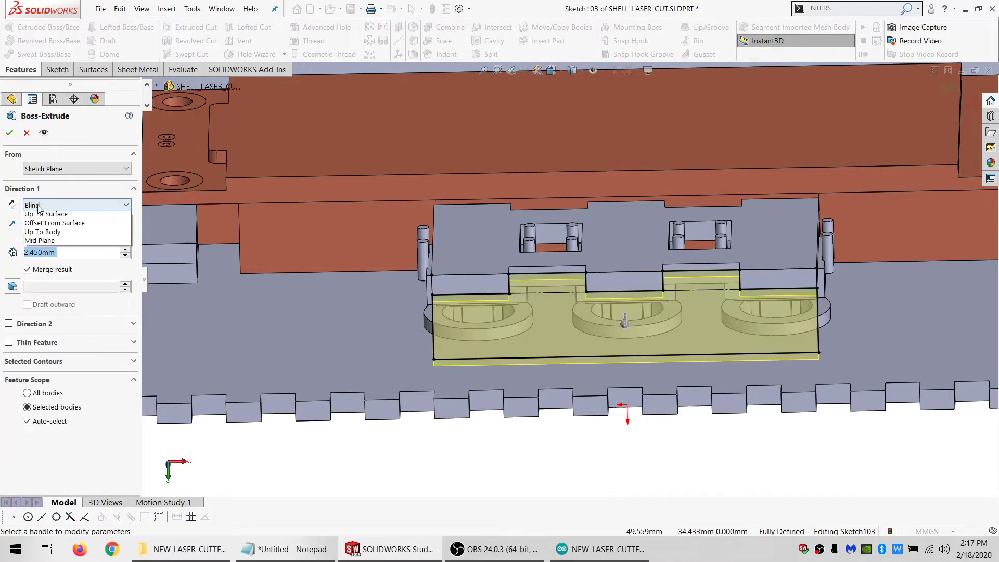
{"action": "left_click", "coordinate": [57, 252]}
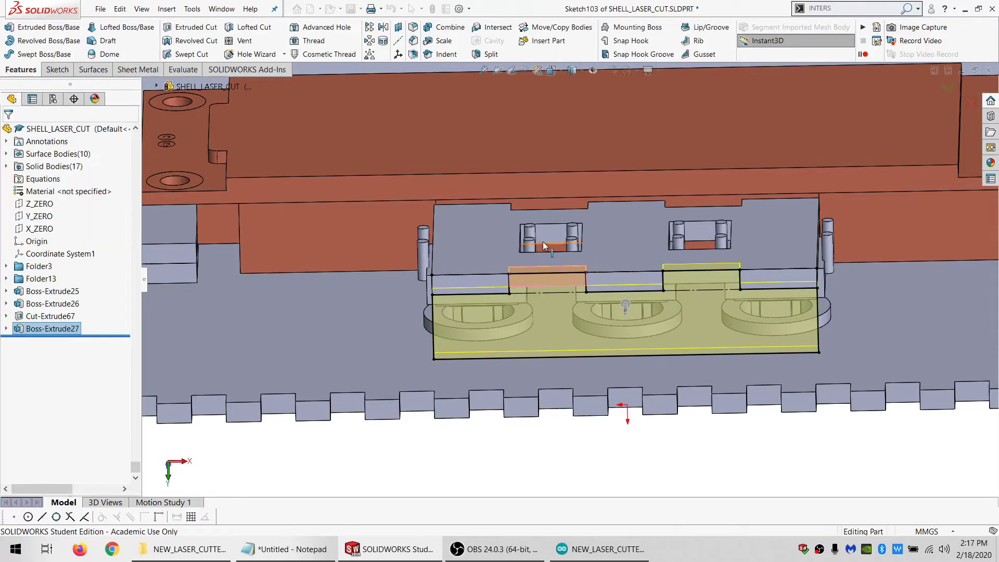
Extrude Sketch103 again as a separate body, starting from the notch face on the holder's opposite edge and ending up to the outer edge face
{"action": "middle_click_drag", "start_coordinate": [533, 243], "coordinate": [431, 230]}
{"action": "left_click", "coordinate": [427, 189]}
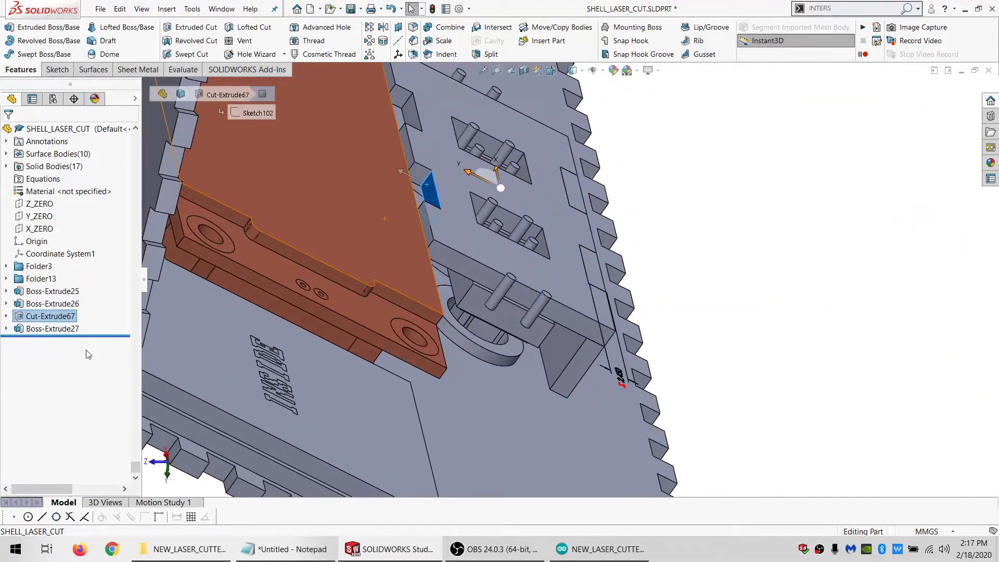
{"action": "left_click", "coordinate": [4, 329]}
{"action": "left_click", "coordinate": [55, 340]}
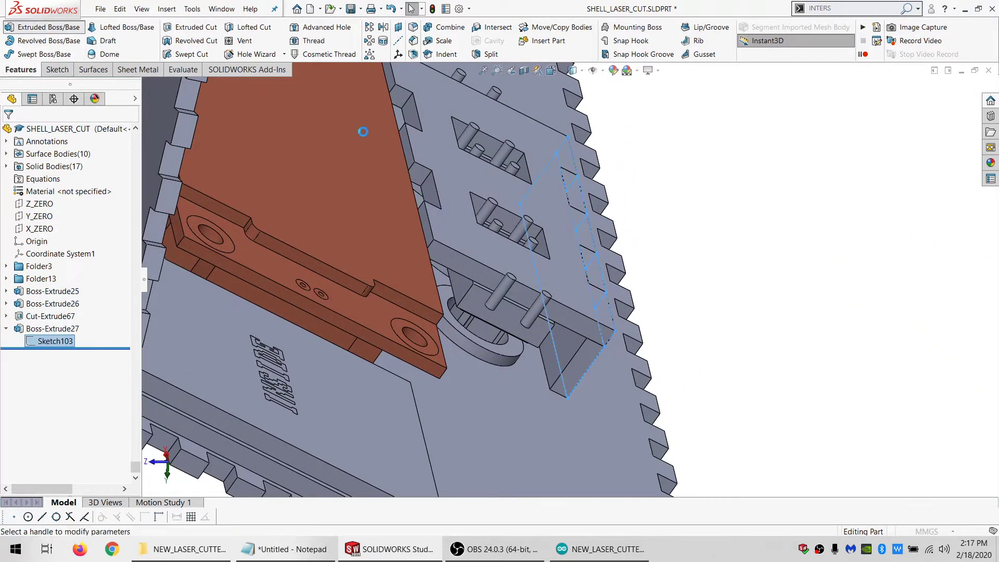
{"action": "left_click", "coordinate": [77, 168]}
{"action": "left_click", "coordinate": [52, 189]}
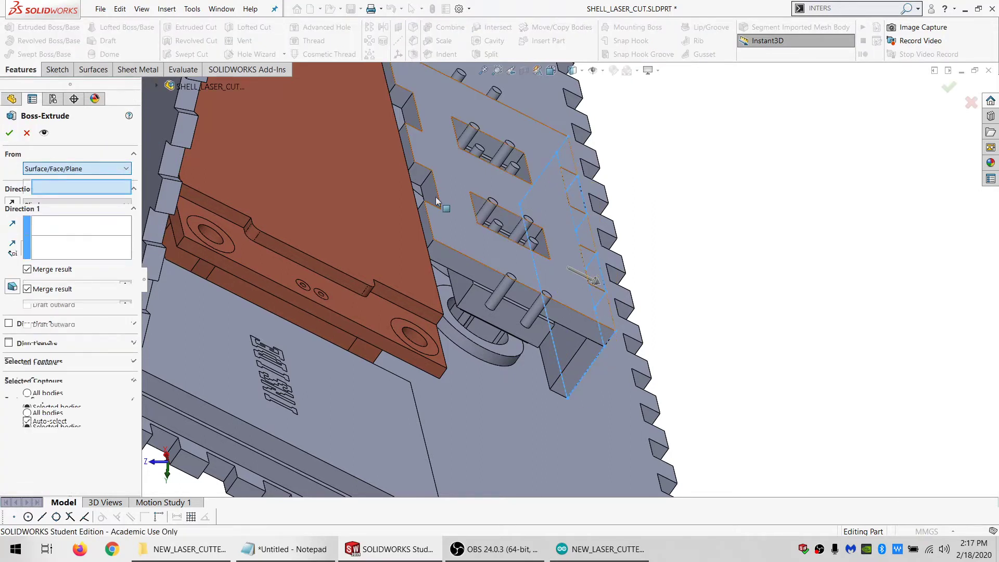
{"action": "left_click", "coordinate": [434, 197]}
{"action": "left_click", "coordinate": [78, 224]}
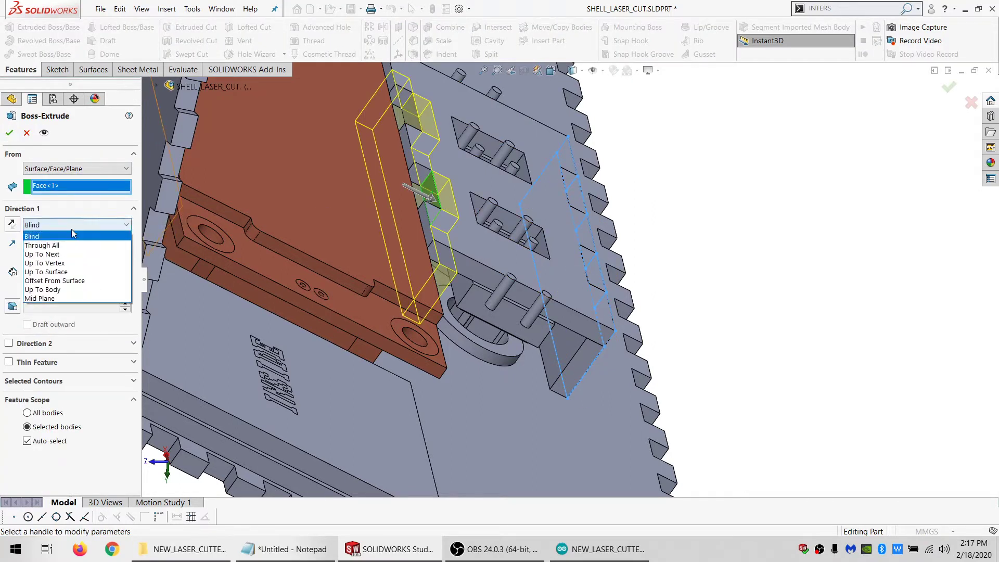
{"action": "left_click", "coordinate": [52, 272]}
{"action": "left_click", "coordinate": [307, 229]}
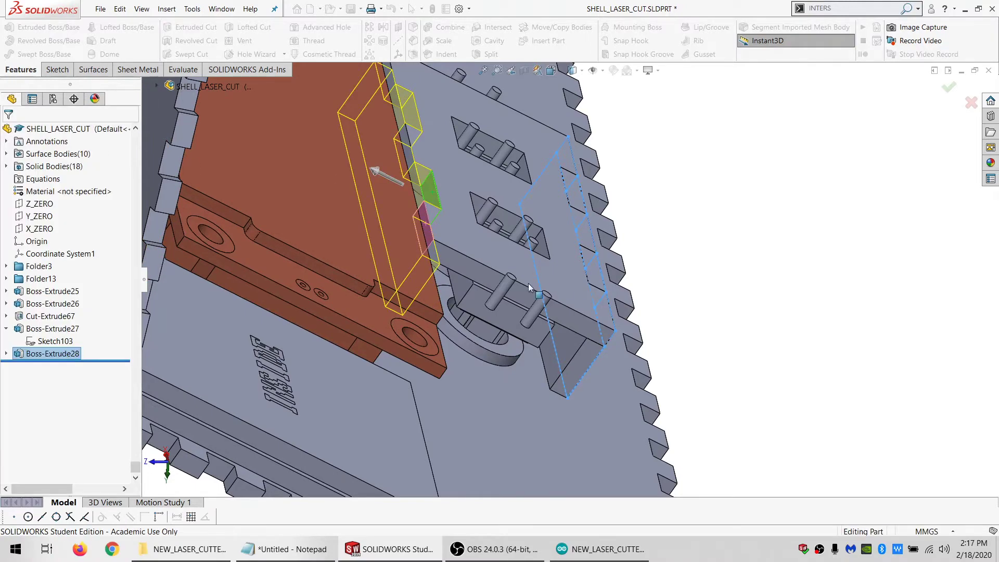
Examine from several sides how the two support plates interlock with the switch holder and meet the enclosure's front panel
{"action": "scroll", "coordinate": [537, 291], "scroll_direction": "up", "scroll_amount": 3}
{"action": "middle_click_drag", "start_coordinate": [538, 292], "coordinate": [450, 318]}
{"action": "scroll", "coordinate": [641, 316], "scroll_direction": "down", "scroll_amount": 2}
{"action": "middle_click_drag", "start_coordinate": [641, 317], "coordinate": [582, 253]}
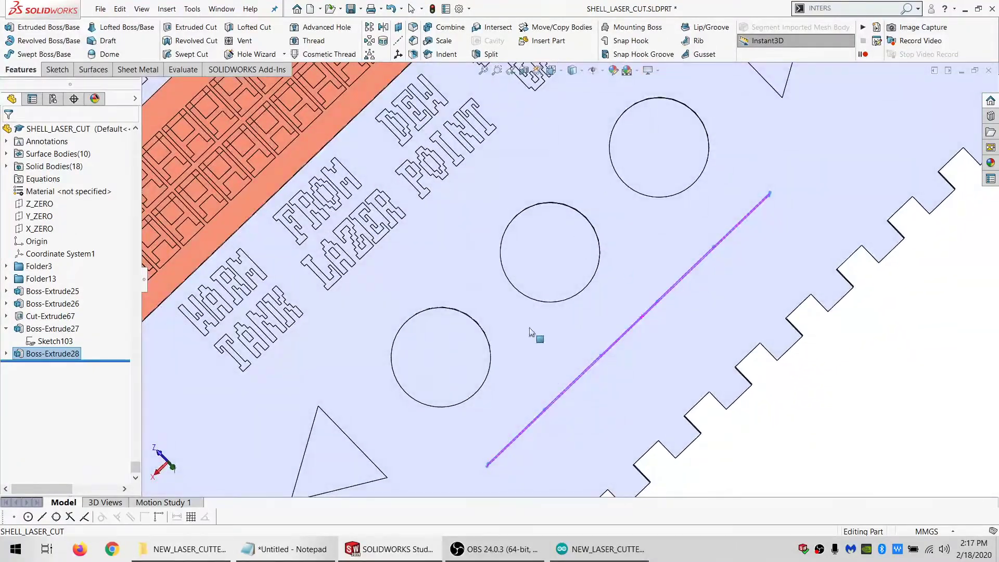
{"action": "middle_click_drag", "start_coordinate": [597, 203], "coordinate": [476, 333]}
{"action": "middle_click_drag", "start_coordinate": [686, 183], "coordinate": [548, 240]}
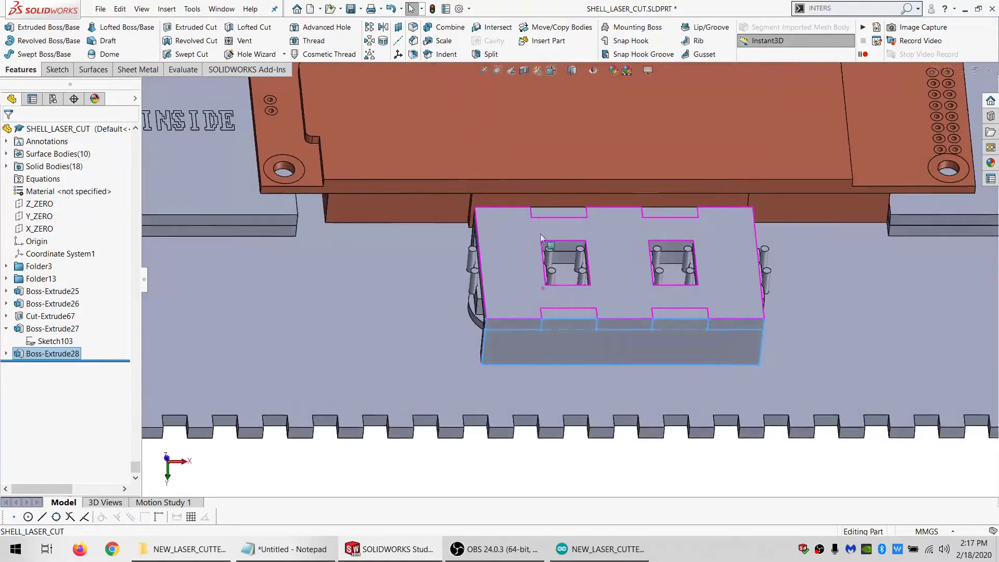
{"action": "scroll", "coordinate": [557, 275], "scroll_direction": "up", "scroll_amount": 2}
{"action": "scroll", "coordinate": [556, 275], "scroll_direction": "up", "scroll_amount": 1}
{"action": "scroll", "coordinate": [556, 274], "scroll_direction": "down", "scroll_amount": 1}
{"action": "scroll", "coordinate": [541, 280], "scroll_direction": "down", "scroll_amount": 1}
{"action": "middle_click_drag", "start_coordinate": [539, 285], "coordinate": [541, 335]}
{"action": "scroll", "coordinate": [650, 249], "scroll_direction": "up", "scroll_amount": 5}
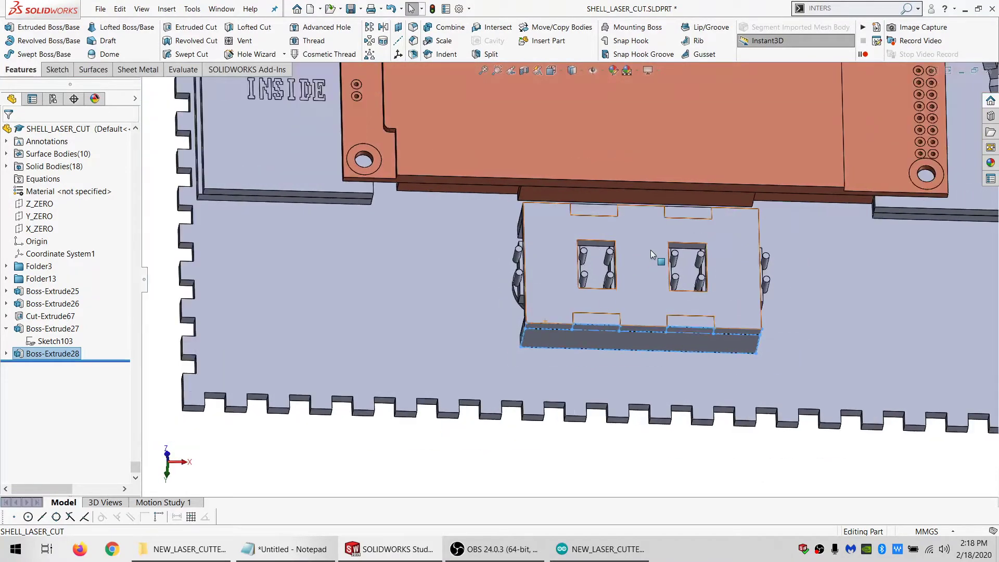
{"action": "scroll", "coordinate": [617, 261], "scroll_direction": "down", "scroll_amount": 4}
{"action": "middle_click_drag", "start_coordinate": [602, 286], "coordinate": [500, 323]}
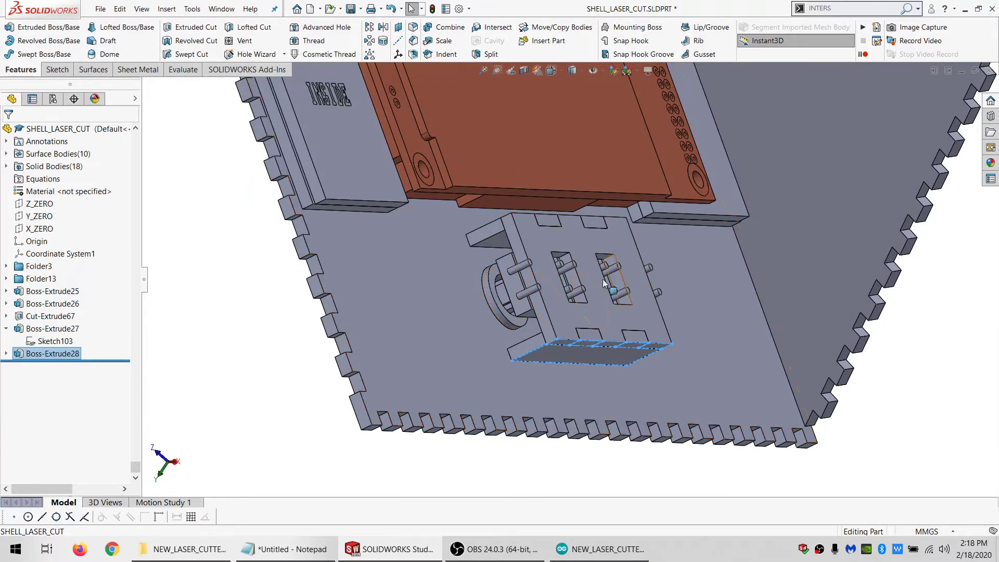
{"action": "scroll", "coordinate": [590, 273], "scroll_direction": "up", "scroll_amount": 5}
{"action": "middle_click_drag", "start_coordinate": [603, 152], "coordinate": [604, 310]}
{"action": "scroll", "coordinate": [582, 284], "scroll_direction": "down", "scroll_amount": 6}
{"action": "scroll", "coordinate": [604, 310], "scroll_direction": "up", "scroll_amount": 3}
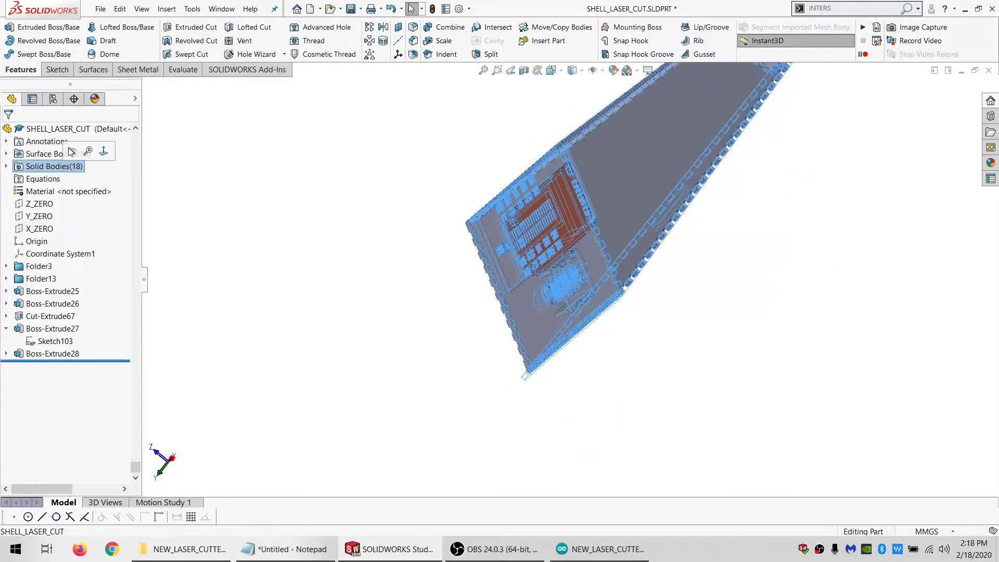
Show all solid bodies of the shell part
{"action": "right_click", "coordinate": [68, 166]}
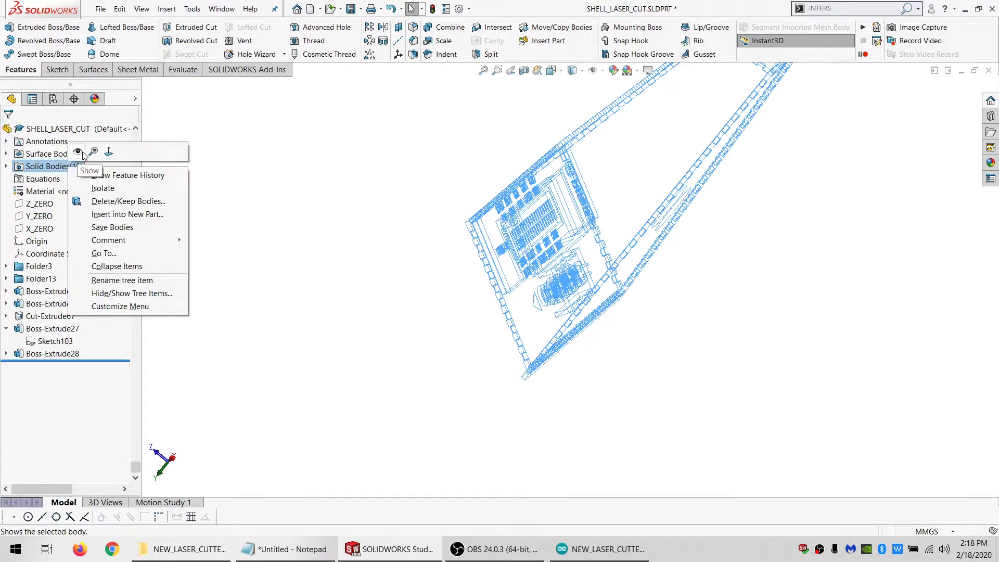
{"action": "left_click", "coordinate": [88, 152]}
{"action": "mouse_move", "coordinate": [546, 270]}
{"action": "middle_mouse_down"}
{"action": "mouse_move", "coordinate": [628, 285]}
{"action": "mouse_move", "coordinate": [673, 207]}
{"action": "mouse_move", "coordinate": [576, 208]}
{"action": "mouse_move", "coordinate": [510, 227]}
{"action": "mouse_move", "coordinate": [413, 214]}
{"action": "mouse_move", "coordinate": [343, 292]}
{"action": "middle_mouse_up"}
Switch to the LASER_COOLING_CONTROL_MODULE_V0.001 assembly and rebuild it with the changed models
{"action": "left_click", "coordinate": [227, 9]}
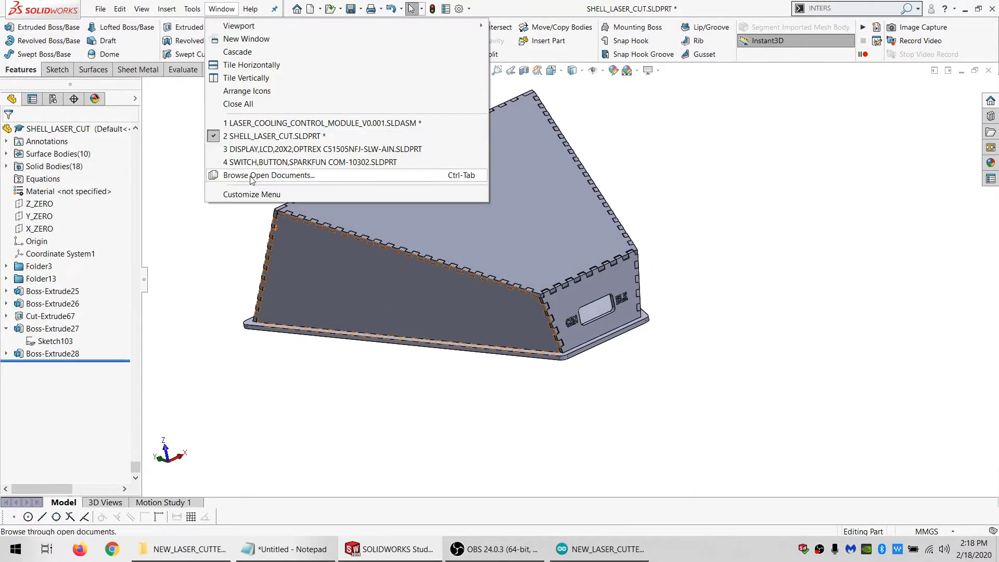
{"action": "left_click", "coordinate": [268, 136]}
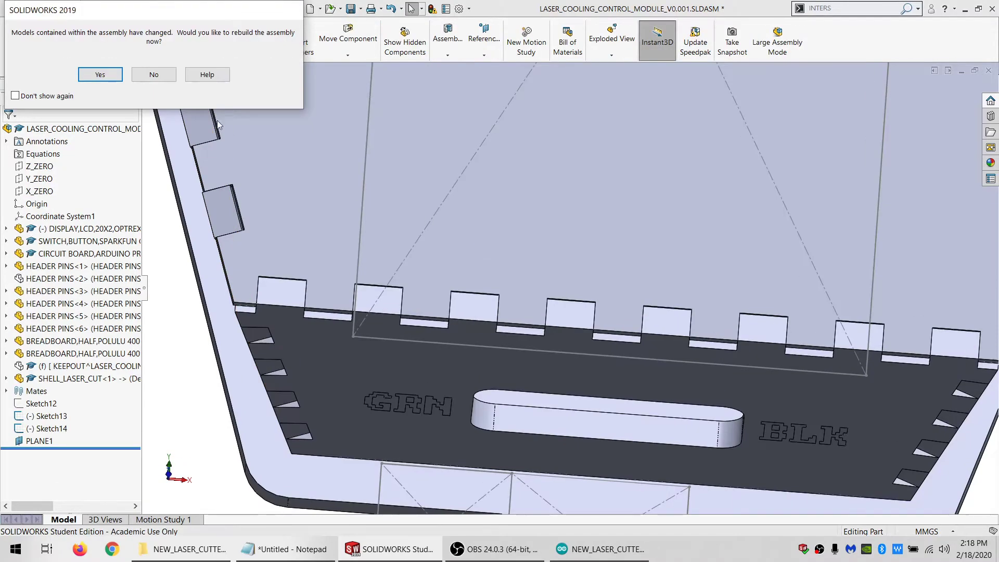
{"action": "left_click", "coordinate": [119, 76]}
{"action": "scroll", "coordinate": [531, 212], "scroll_direction": "up", "scroll_amount": 5}
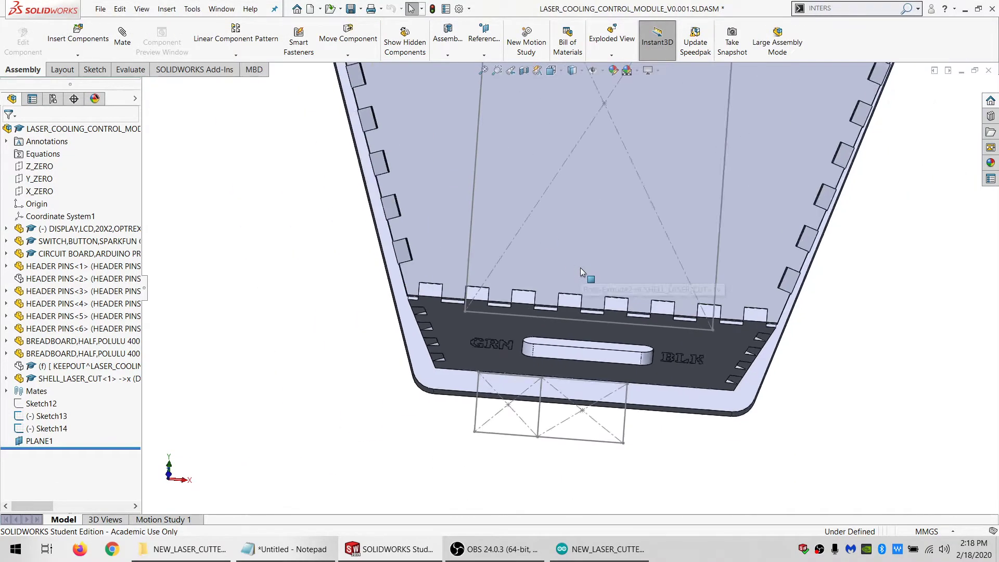
Edit the shell part in the context of the assembly and hide the large panel body covering the breadboards
{"action": "left_click", "coordinate": [572, 222]}
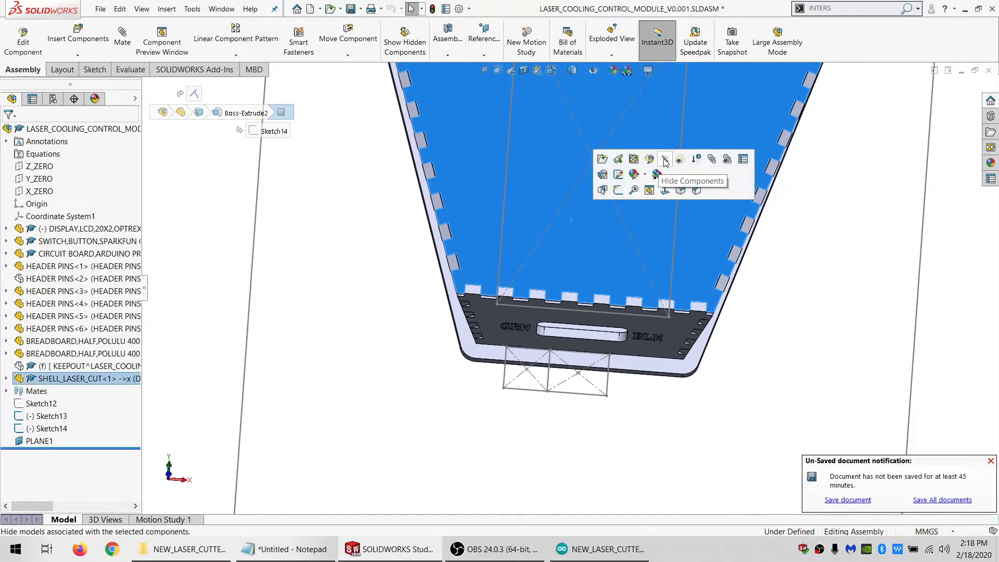
{"action": "left_click", "coordinate": [645, 157]}
{"action": "right_click", "coordinate": [592, 261]}
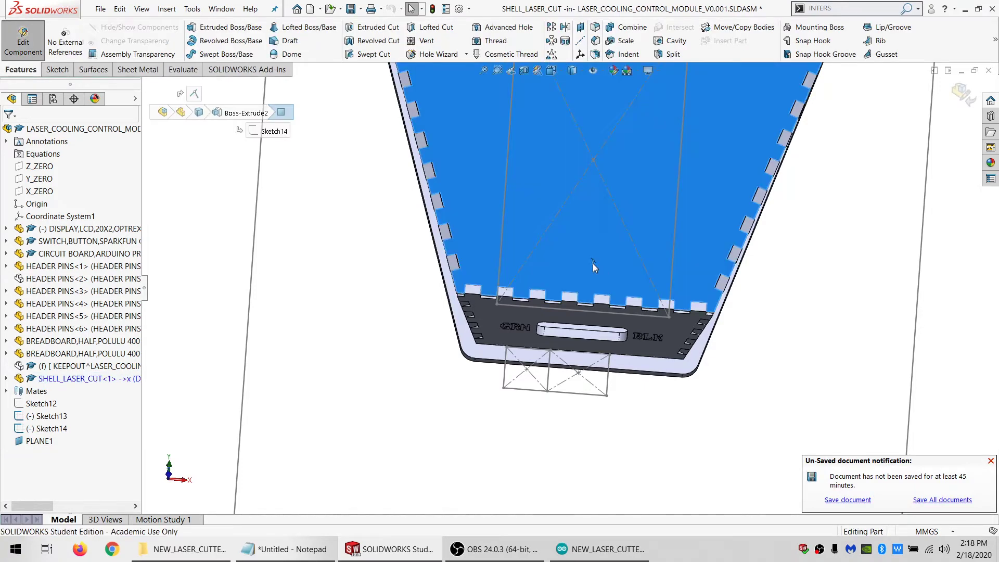
{"action": "left_click", "coordinate": [574, 228]}
{"action": "right_click", "coordinate": [575, 229]}
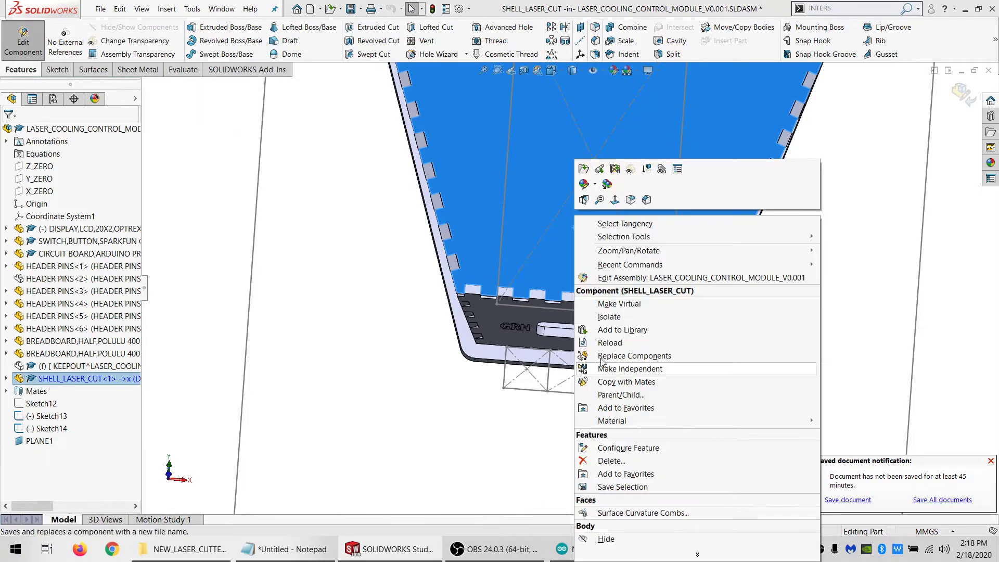
{"action": "left_click", "coordinate": [650, 535]}
{"action": "scroll", "coordinate": [603, 223], "scroll_direction": "up", "scroll_amount": 1}
{"action": "scroll", "coordinate": [603, 223], "scroll_direction": "down", "scroll_amount": 2}
{"action": "scroll", "coordinate": [601, 234], "scroll_direction": "up", "scroll_amount": 4}
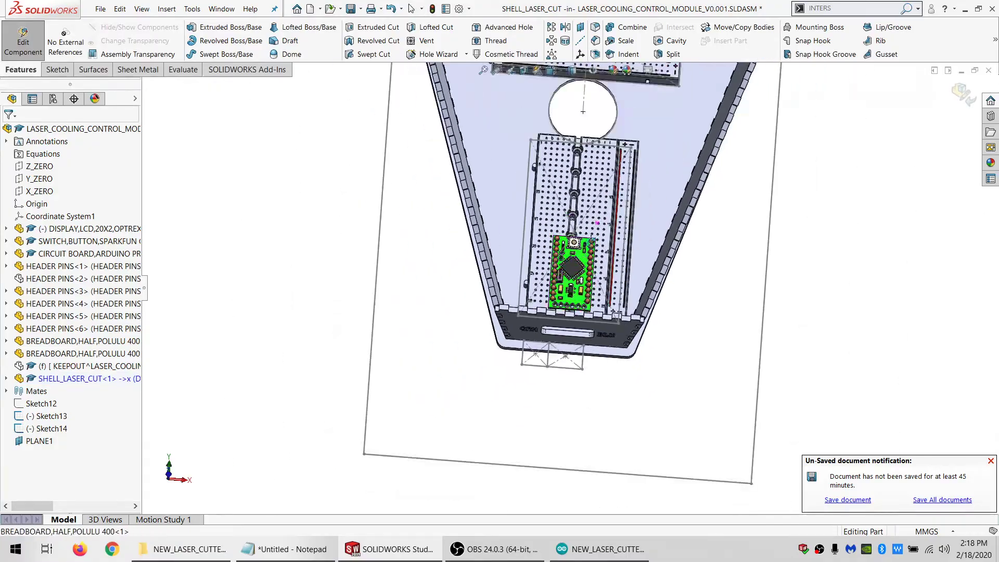
{"action": "scroll", "coordinate": [589, 309], "scroll_direction": "down", "scroll_amount": 9}
{"action": "middle_click_drag", "start_coordinate": [586, 312], "coordinate": [569, 209]}
{"action": "scroll", "coordinate": [569, 209], "scroll_direction": "up", "scroll_amount": 4}
{"action": "scroll", "coordinate": [525, 291], "scroll_direction": "down", "scroll_amount": 2}
{"action": "middle_click_drag", "start_coordinate": [525, 292], "coordinate": [565, 308]}
{"action": "scroll", "coordinate": [565, 308], "scroll_direction": "up", "scroll_amount": 6}
{"action": "scroll", "coordinate": [520, 135], "scroll_direction": "down", "scroll_amount": 5}
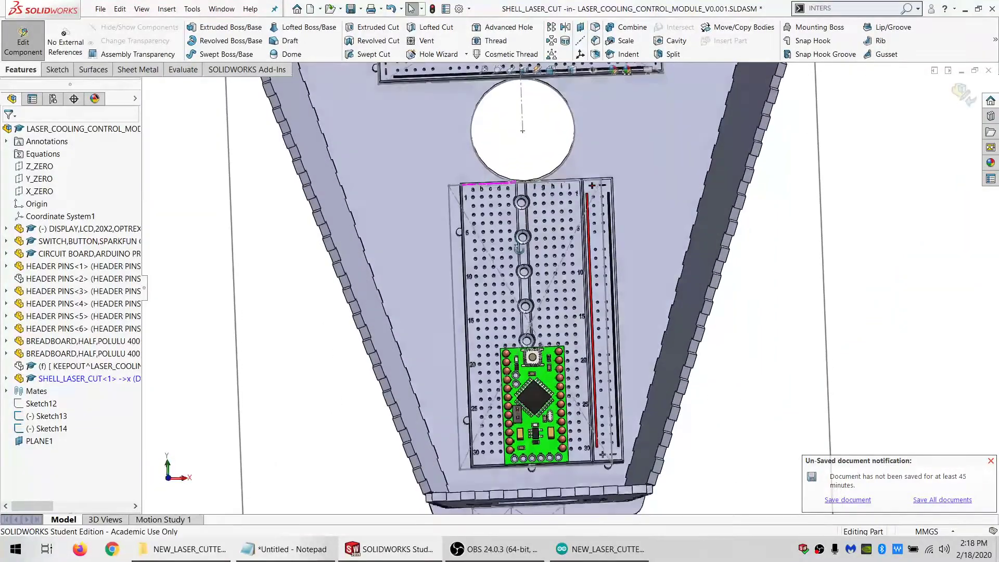
{"action": "left_click", "coordinate": [420, 217]}
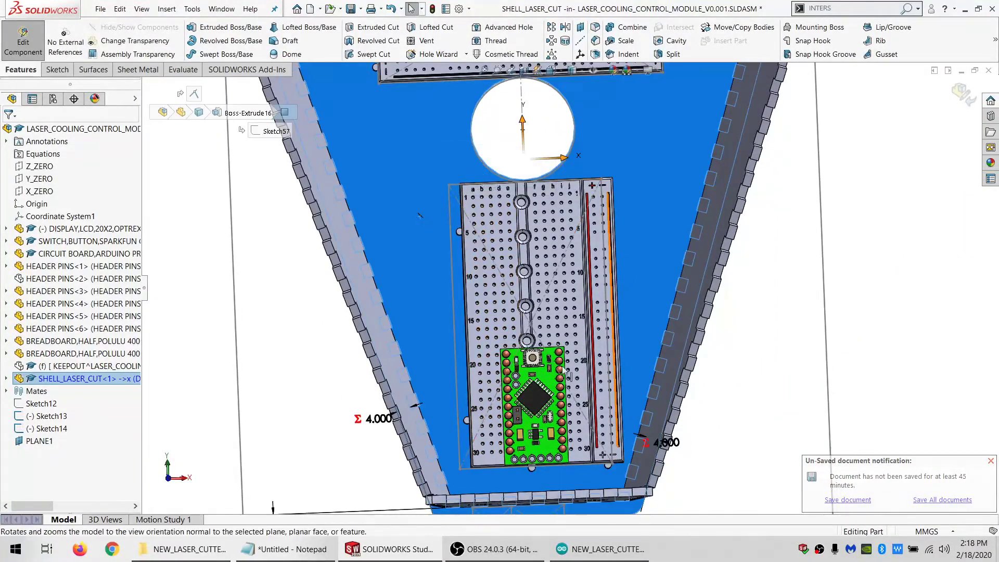
{"action": "scroll", "coordinate": [611, 273], "scroll_direction": "up", "scroll_amount": 6}
{"action": "scroll", "coordinate": [551, 237], "scroll_direction": "down", "scroll_amount": 3}
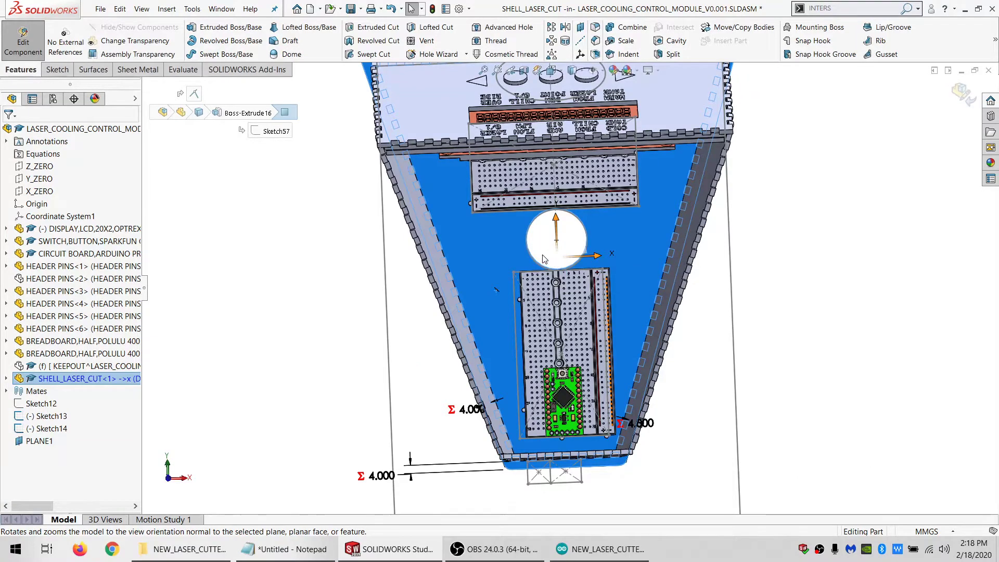
{"action": "left_click", "coordinate": [422, 325]}
{"action": "left_click", "coordinate": [451, 236]}
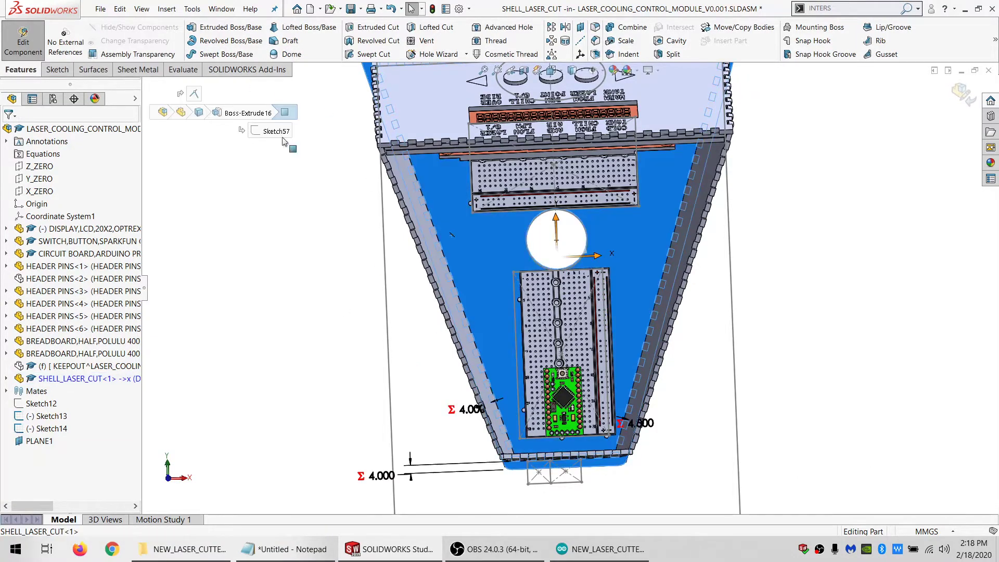
{"action": "left_click", "coordinate": [57, 69]}
{"action": "left_click", "coordinate": [191, 28]}
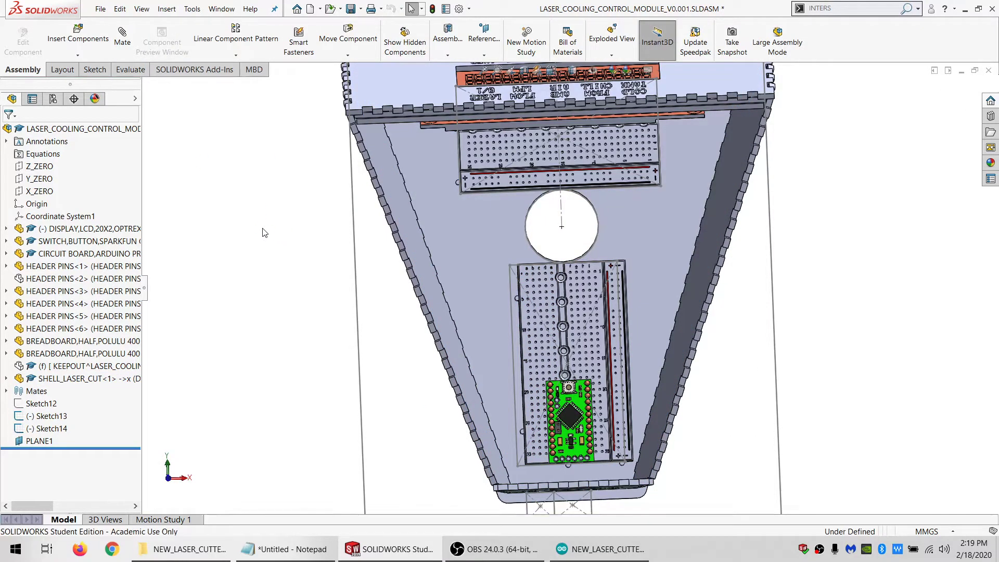
Examine how the two breadboards and the Arduino sit inside the shell relative to the Sketch13 layout outline
{"action": "scroll", "coordinate": [565, 268], "scroll_direction": "down", "scroll_amount": 4}
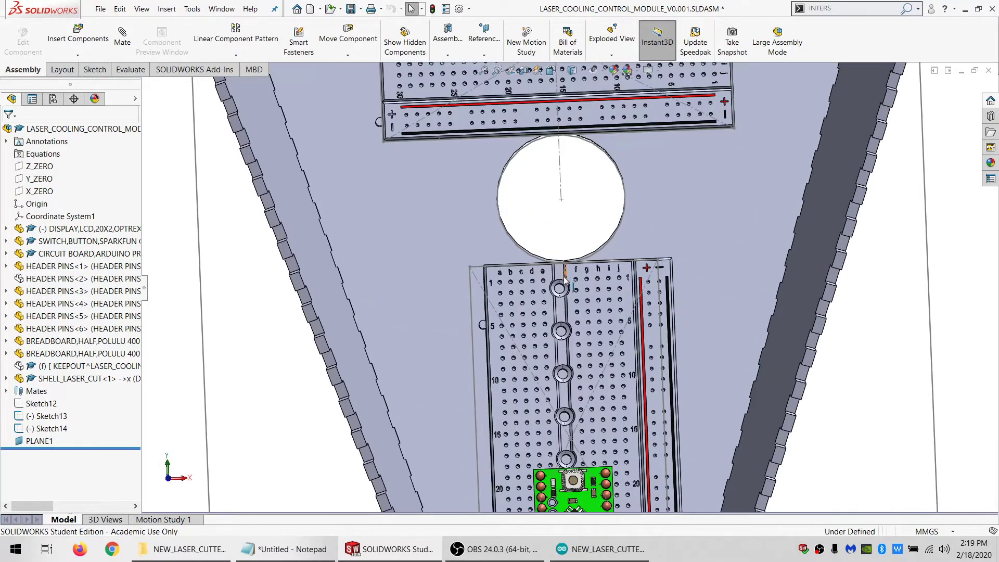
{"action": "middle_click_drag", "start_coordinate": [565, 268], "coordinate": [572, 370]}
{"action": "scroll", "coordinate": [572, 370], "scroll_direction": "up", "scroll_amount": 6}
{"action": "scroll", "coordinate": [571, 369], "scroll_direction": "down", "scroll_amount": 3}
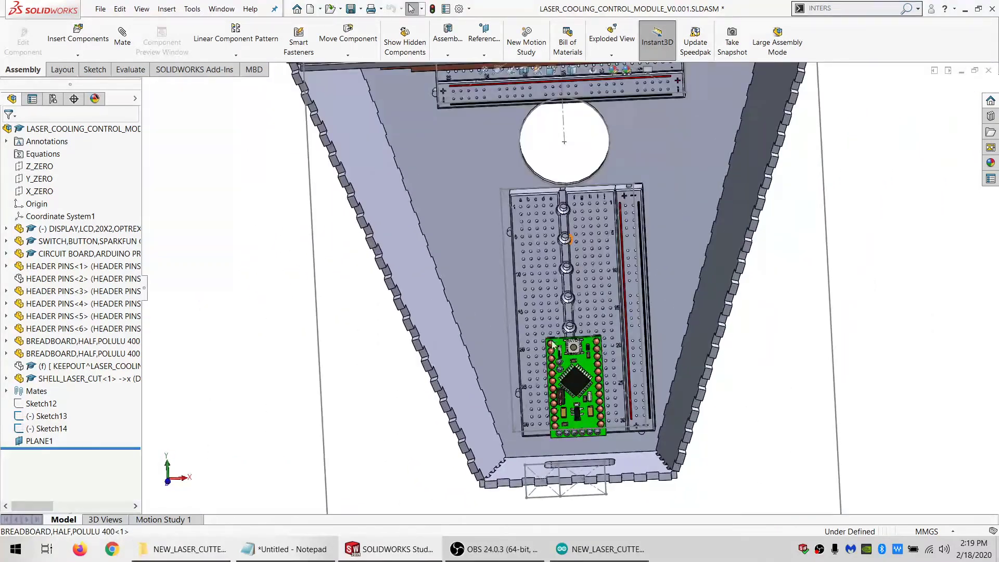
{"action": "left_click", "coordinate": [491, 267]}
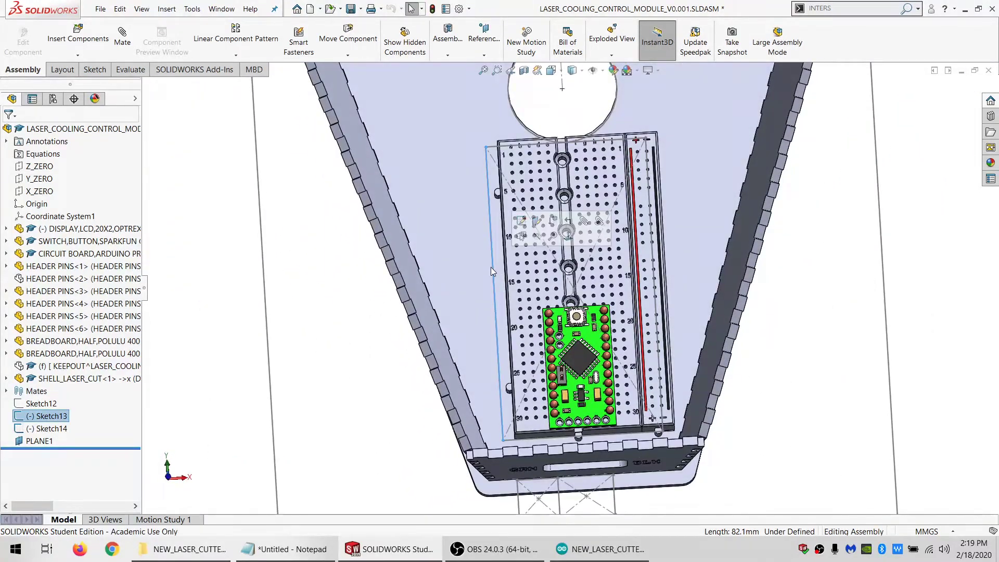
{"action": "middle_click_drag", "start_coordinate": [492, 264], "coordinate": [483, 303]}
{"action": "scroll", "coordinate": [483, 304], "scroll_direction": "up", "scroll_amount": 5}
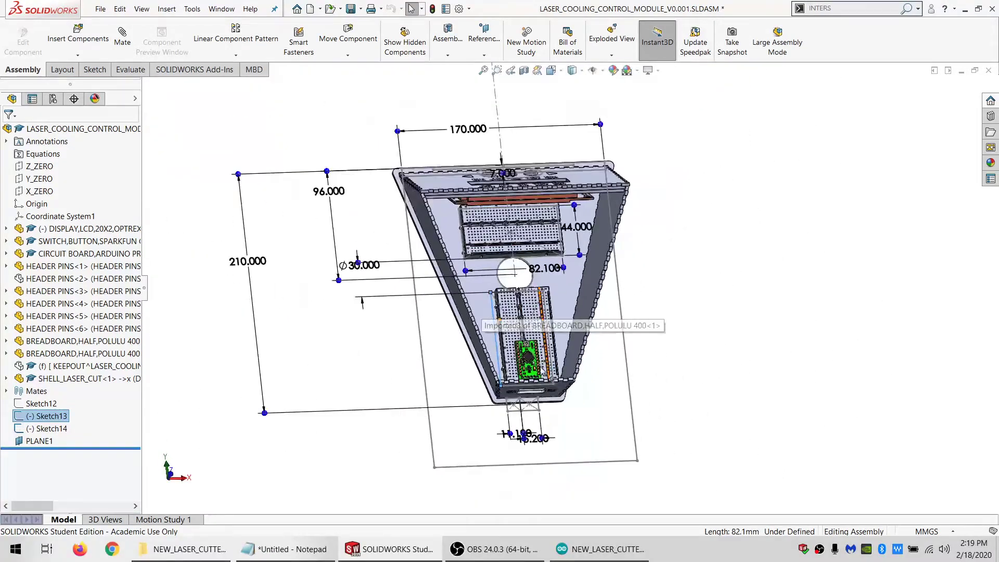
{"action": "scroll", "coordinate": [531, 387], "scroll_direction": "down", "scroll_amount": 4}
{"action": "scroll", "coordinate": [529, 373], "scroll_direction": "up", "scroll_amount": 4}
{"action": "scroll", "coordinate": [515, 333], "scroll_direction": "down", "scroll_amount": 6}
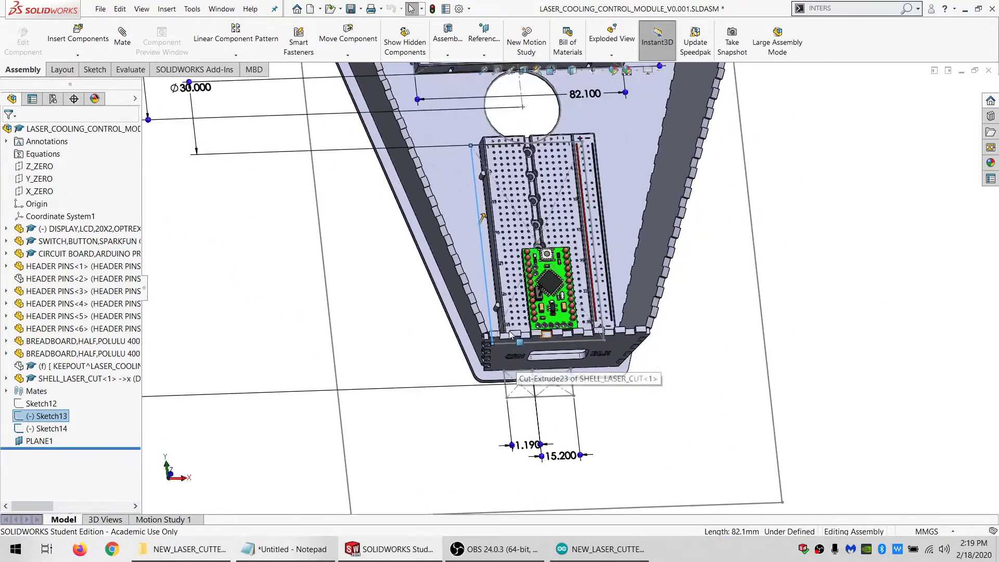
{"action": "middle_click_drag", "start_coordinate": [509, 324], "coordinate": [526, 335]}
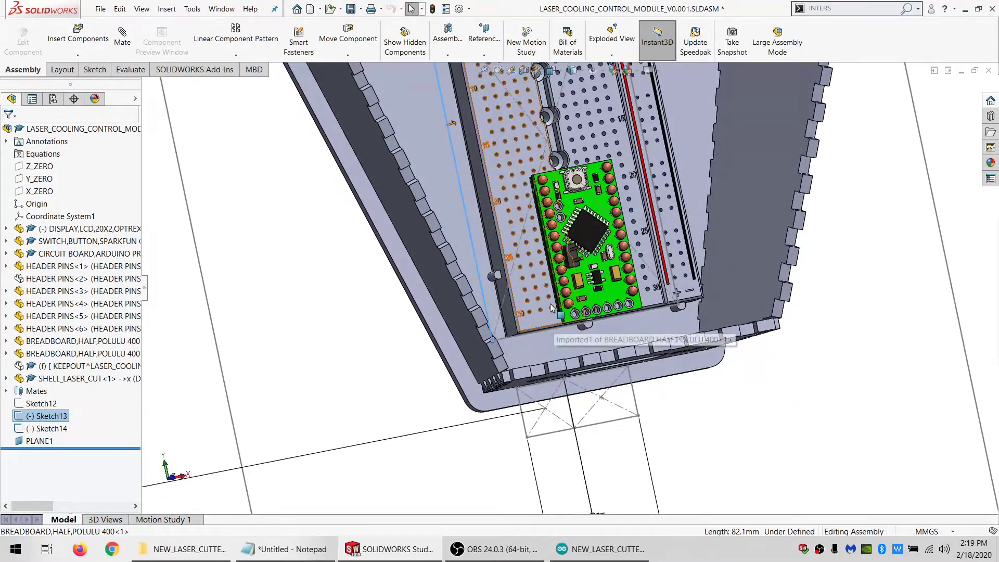
{"action": "scroll", "coordinate": [548, 317], "scroll_direction": "down", "scroll_amount": 2}
{"action": "scroll", "coordinate": [541, 316], "scroll_direction": "up", "scroll_amount": 6}
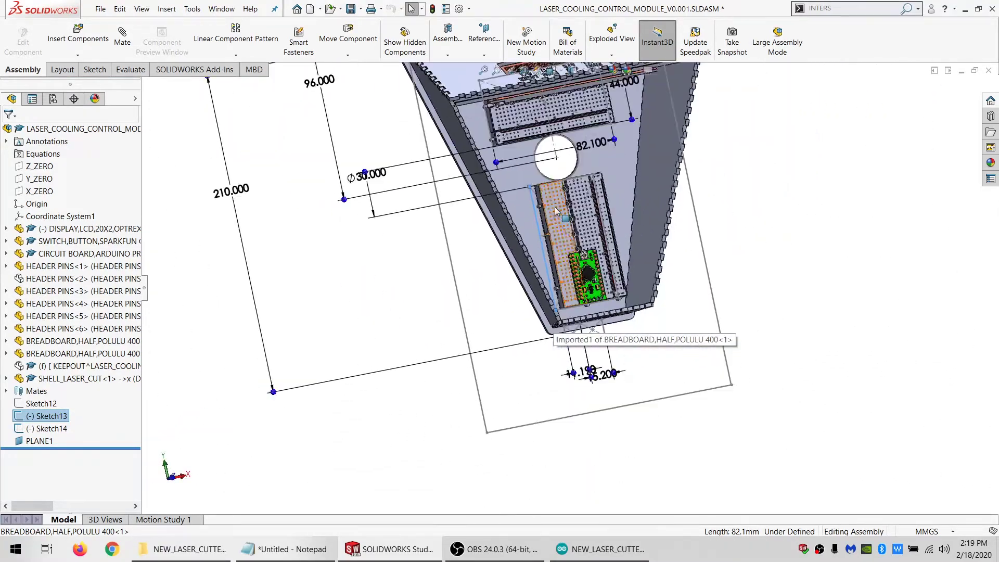
{"action": "scroll", "coordinate": [540, 316], "scroll_direction": "down", "scroll_amount": 3}
Measure the width of the breadboard carrying the Arduino between its long side faces and record it as WIDE 44 in a new Notepad note
{"action": "middle_click", "coordinate": [314, 551]}
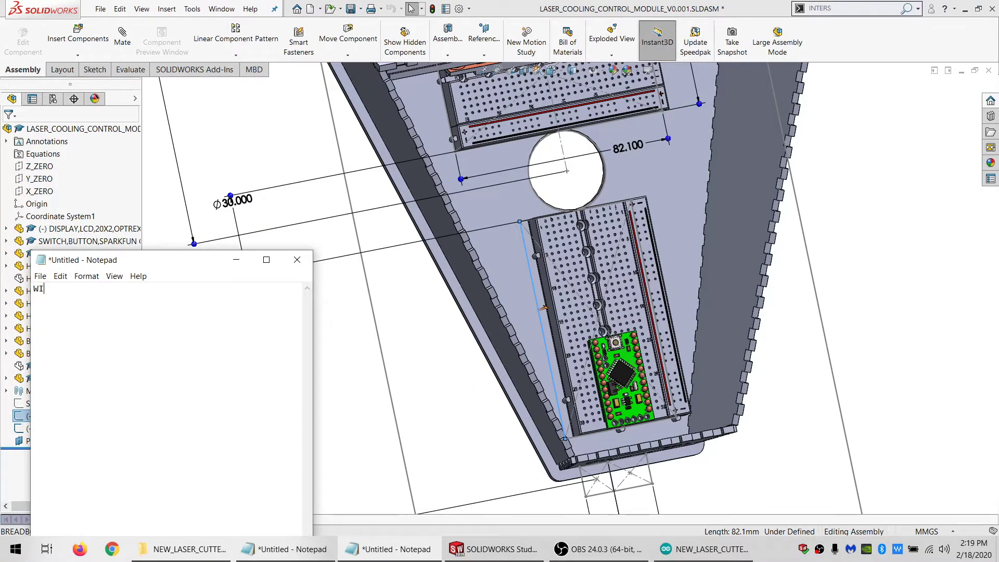
{"action": "left_click", "coordinate": [560, 342]}
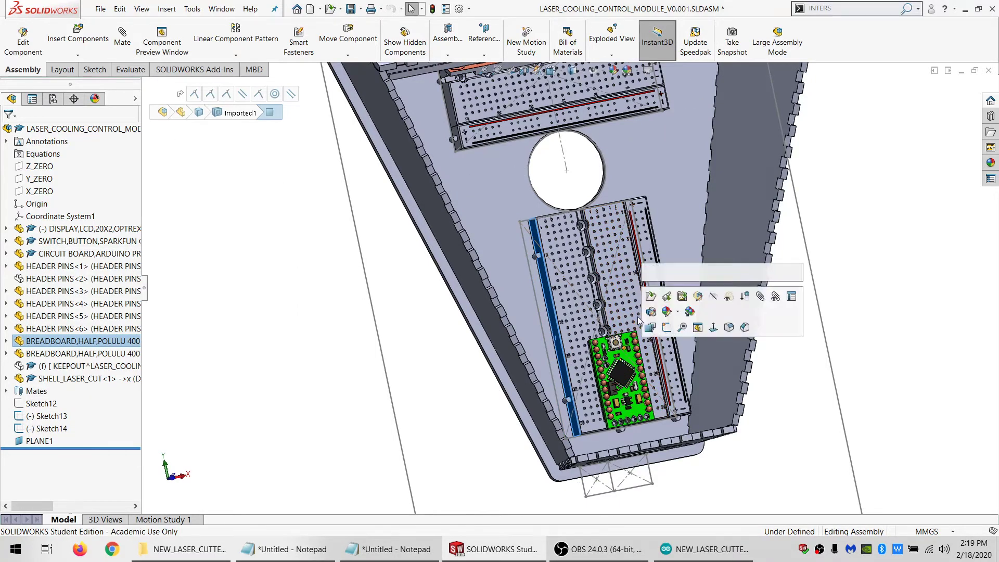
{"action": "middle_click_drag", "start_coordinate": [649, 318], "coordinate": [671, 302]}
{"action": "left_click", "coordinate": [671, 302]}
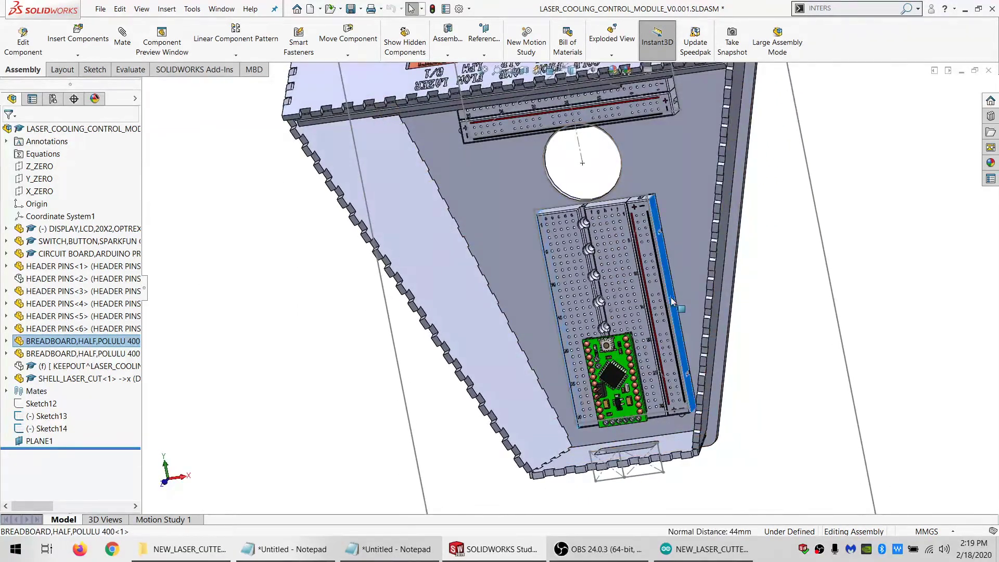
{"action": "left_click", "coordinate": [400, 552]}
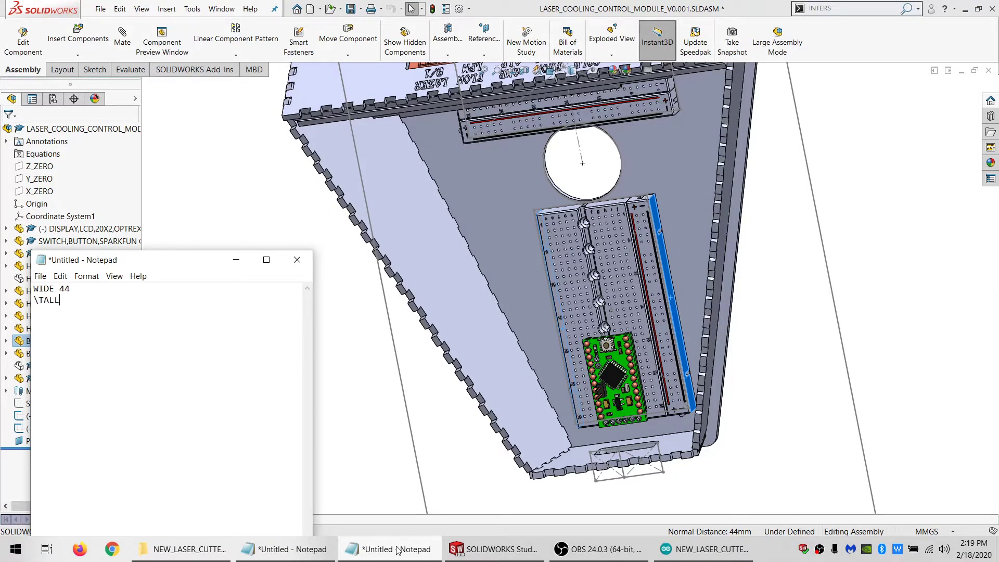
Measure the other breadboard's length between its two end faces and record it after TALL in the Notepad note
{"action": "left_click", "coordinate": [793, 307]}
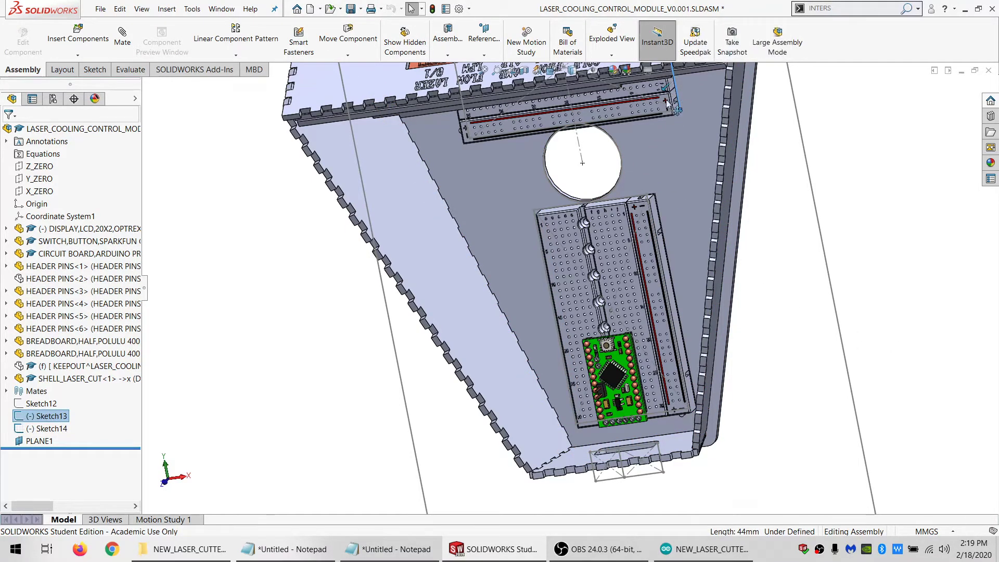
{"action": "scroll", "coordinate": [667, 103], "scroll_direction": "down", "scroll_amount": 4}
{"action": "left_click", "coordinate": [630, 106]}
{"action": "scroll", "coordinate": [628, 107], "scroll_direction": "down", "scroll_amount": 3}
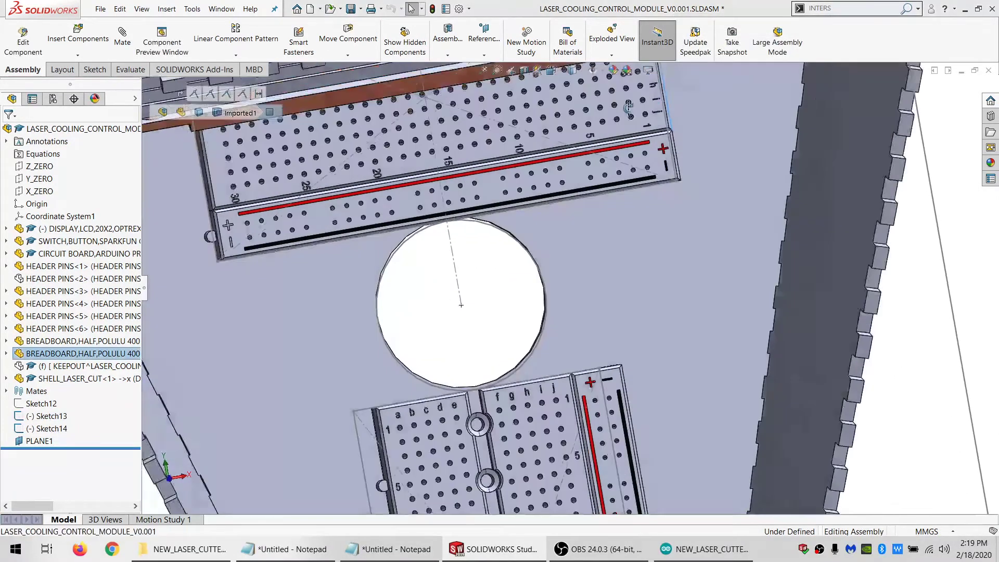
{"action": "middle_click_drag", "start_coordinate": [628, 108], "coordinate": [666, 108]}
{"action": "scroll", "coordinate": [304, 156], "scroll_direction": "up", "scroll_amount": 1}
{"action": "left_click", "coordinate": [298, 158], "text": "ctrl"}
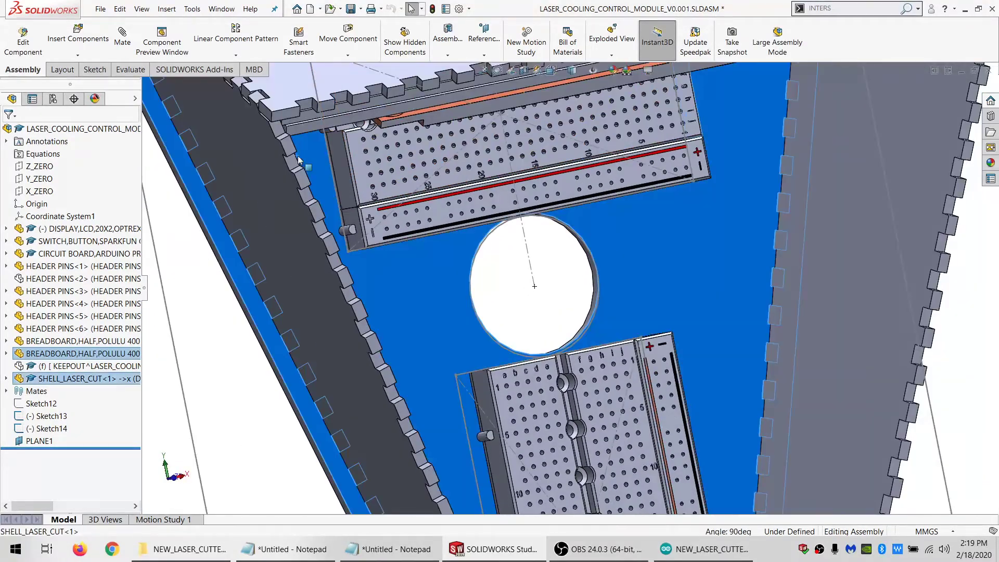
{"action": "left_click", "coordinate": [314, 168], "text": "ctrl"}
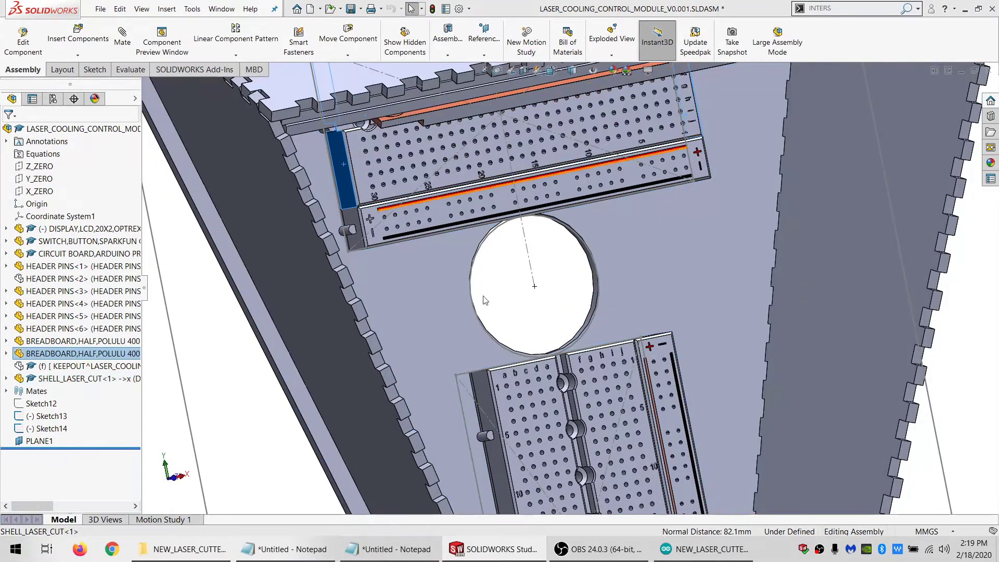
{"action": "left_click", "coordinate": [373, 552]}
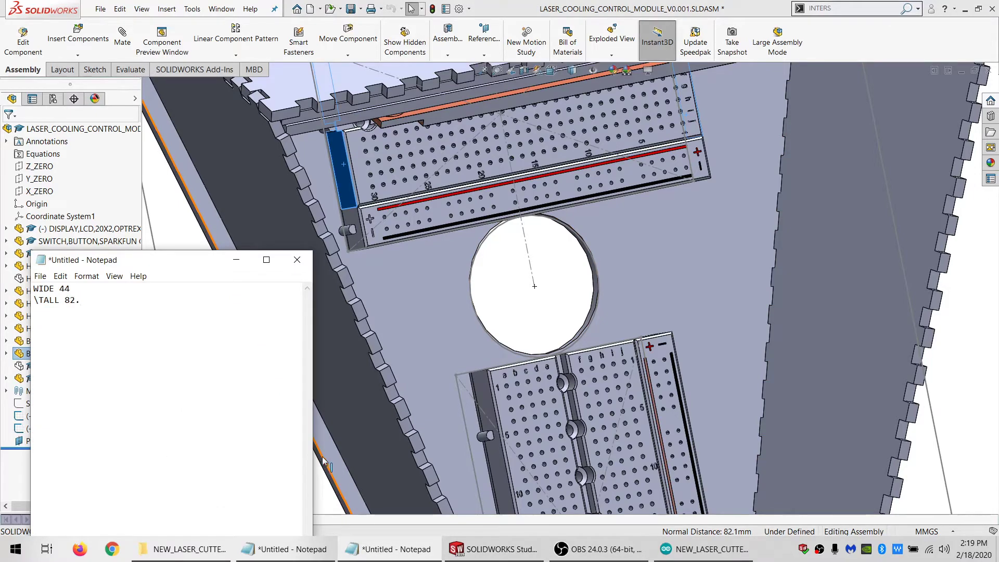
{"action": "type", "text": "82.1"}
Measure the distance from the breadboard's outer side face to the Arduino's nearest long edge and record 9.59 in the Notepad note
{"action": "left_click", "coordinate": [944, 352]}
{"action": "scroll", "coordinate": [780, 374], "scroll_direction": "up", "scroll_amount": 6}
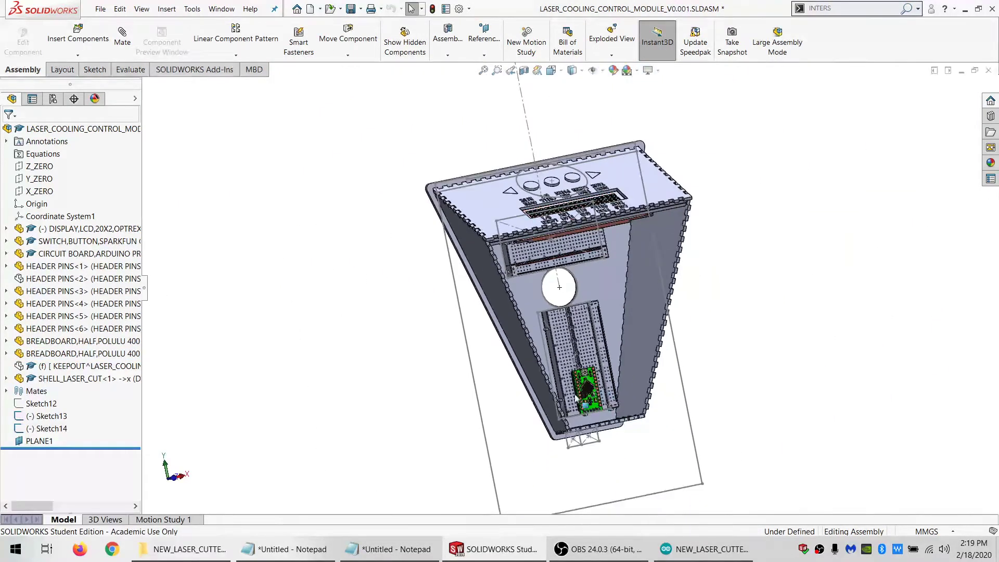
{"action": "scroll", "coordinate": [583, 406], "scroll_direction": "down", "scroll_amount": 7}
{"action": "middle_click_drag", "start_coordinate": [560, 389], "coordinate": [499, 401]}
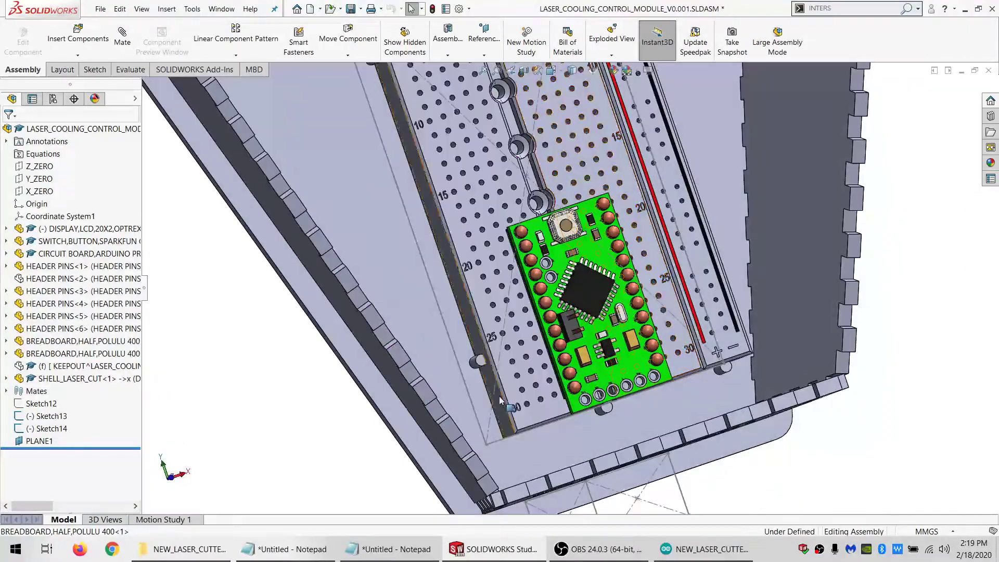
{"action": "left_click", "coordinate": [532, 409]}
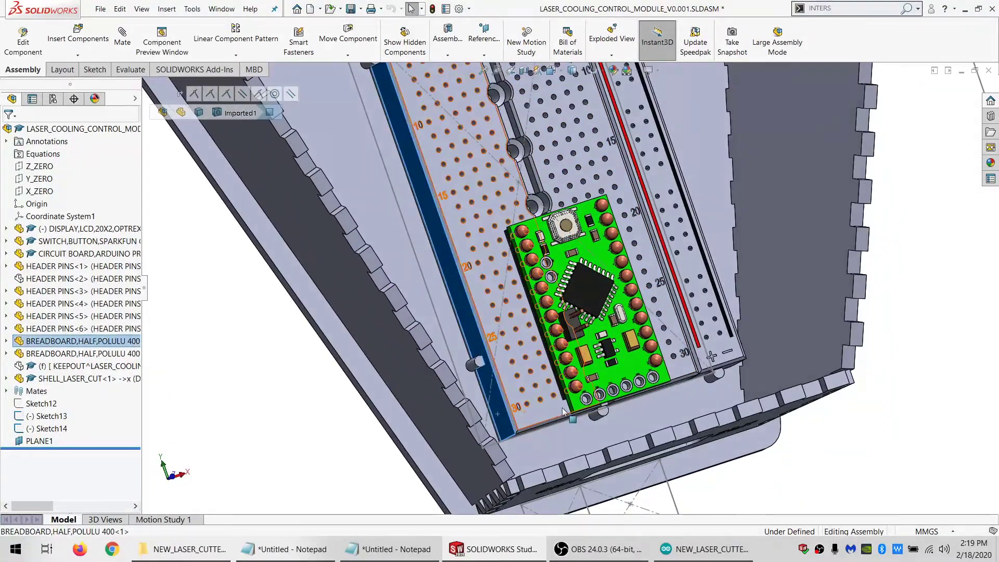
{"action": "scroll", "coordinate": [576, 391], "scroll_direction": "down", "scroll_amount": 3}
{"action": "left_click", "coordinate": [577, 388], "text": "ctrl"}
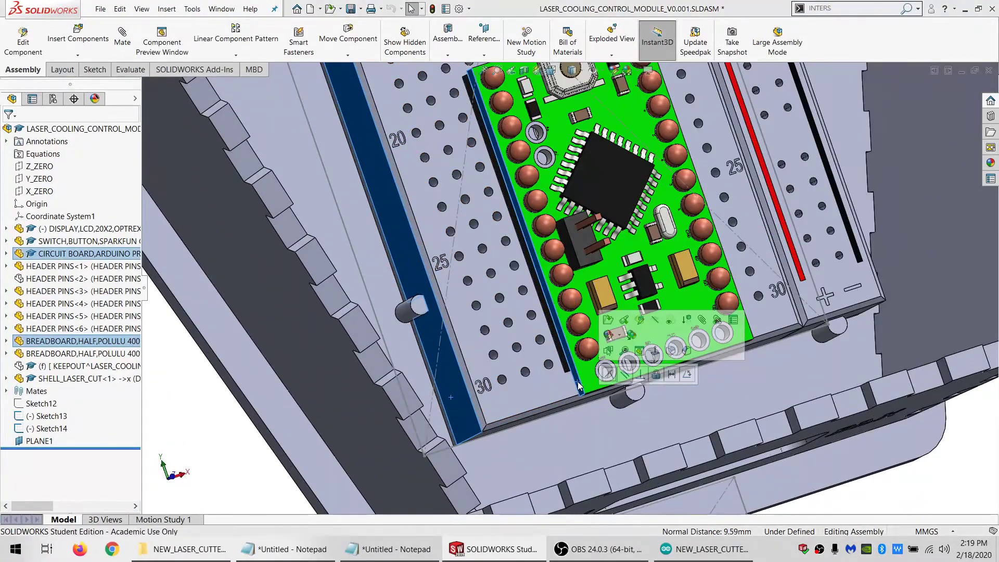
{"action": "left_click", "coordinate": [388, 549]}
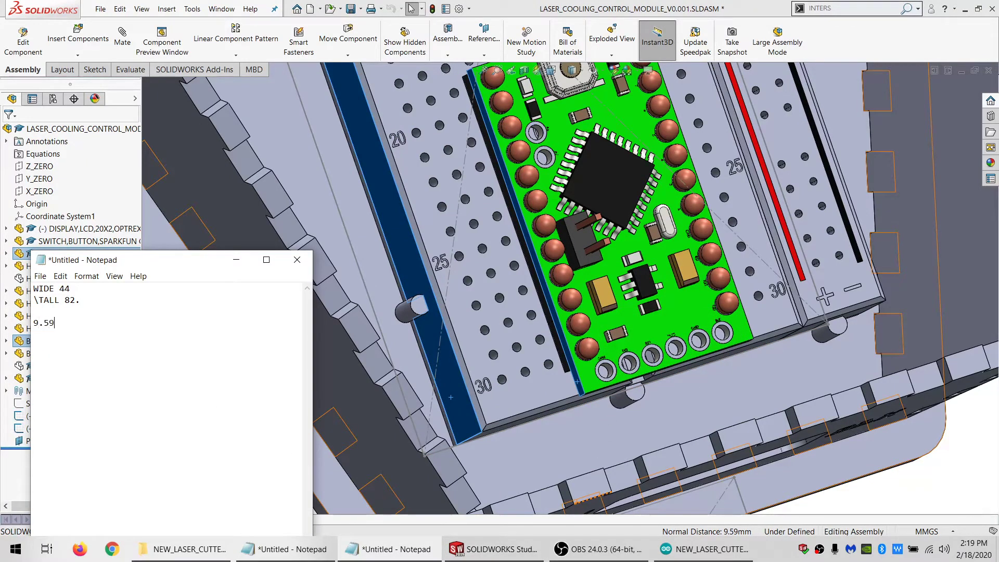
Measure the distance from the Arduino's opposite long edge to the breadboard's power-rail side face and record 16.01 in the Notepad note
{"action": "middle_click_drag", "start_coordinate": [740, 246], "coordinate": [691, 327]}
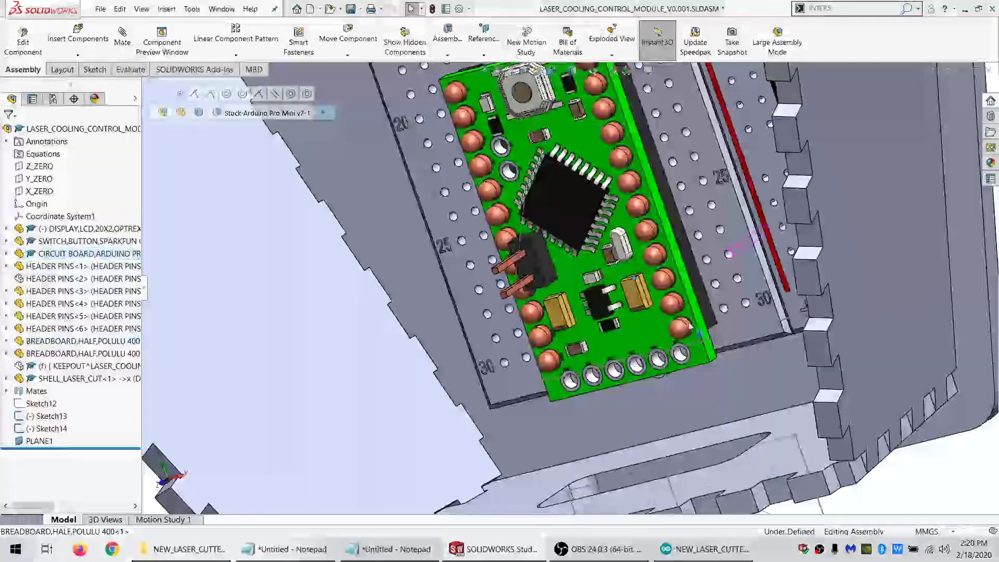
{"action": "left_click", "coordinate": [706, 333]}
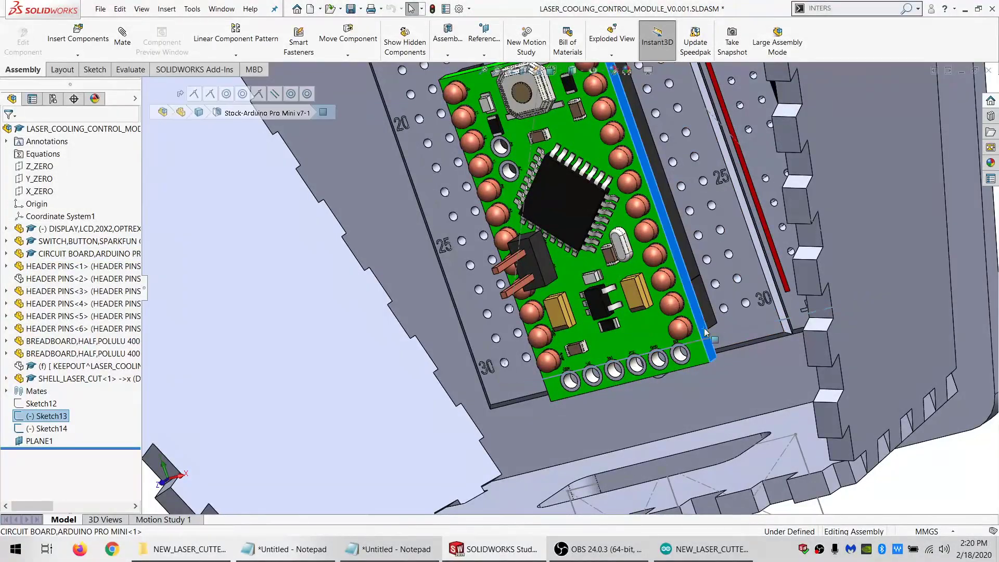
{"action": "scroll", "coordinate": [716, 273], "scroll_direction": "up", "scroll_amount": 1}
{"action": "middle_click_drag", "start_coordinate": [716, 273], "coordinate": [779, 203]}
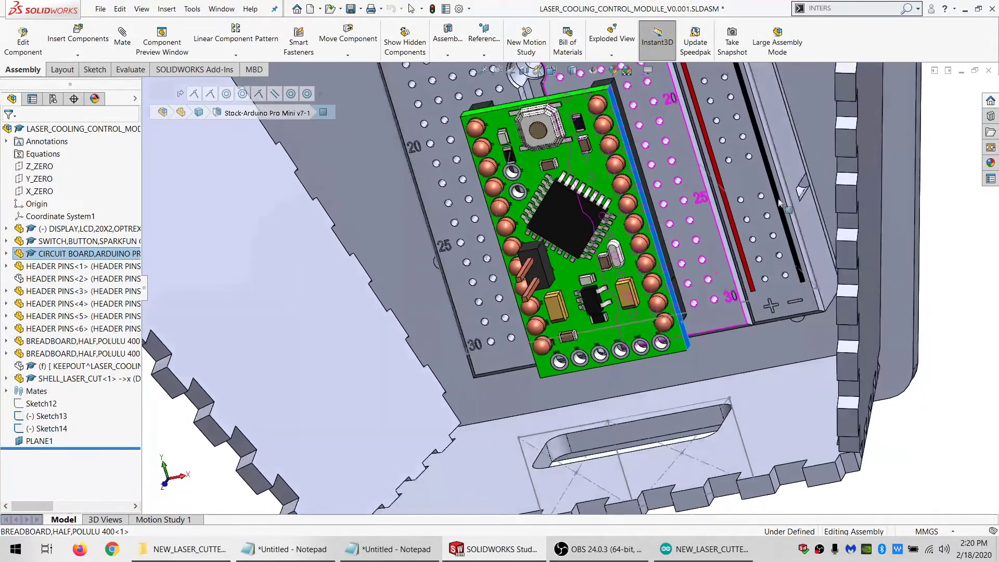
{"action": "left_click", "coordinate": [787, 158], "text": "ctrl"}
{"action": "left_click", "coordinate": [399, 555]}
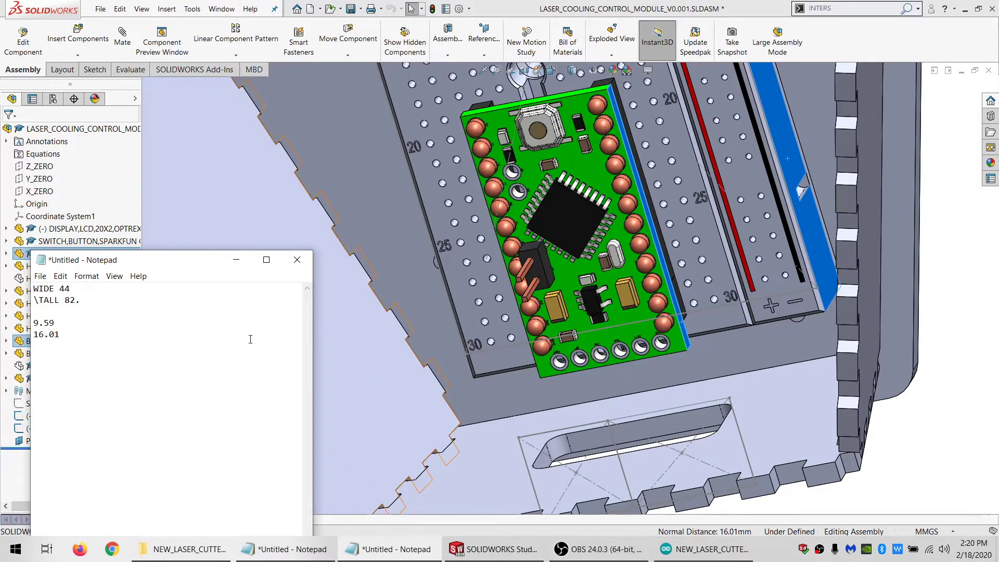
Measure the distance from the X_ZERO plane to the side face of the Arduino's breadboard and bring up the Notepad measurement note
{"action": "scroll", "coordinate": [565, 460], "scroll_direction": "up", "scroll_amount": 2}
{"action": "middle_click_drag", "start_coordinate": [632, 326], "coordinate": [659, 235]}
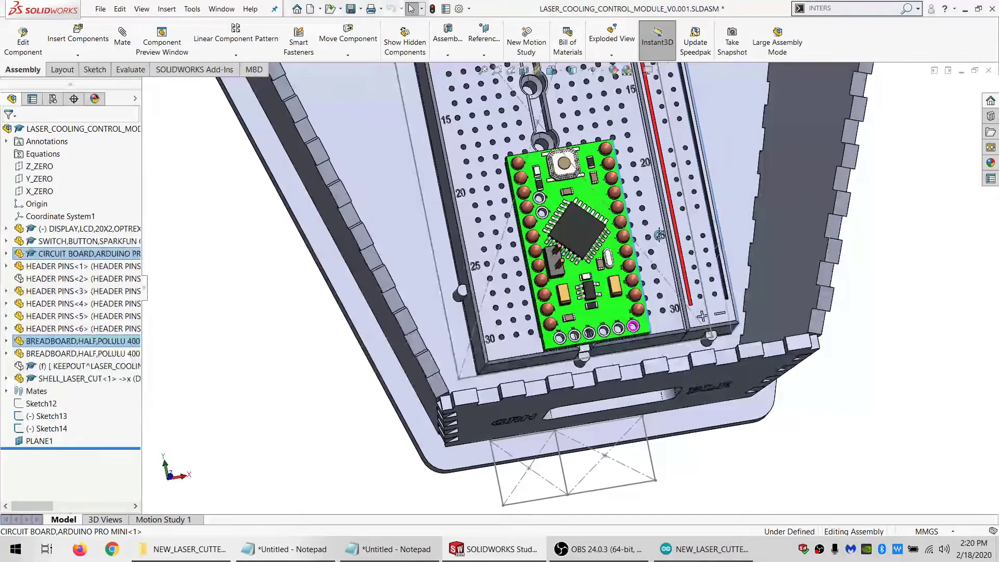
{"action": "middle_click_drag", "start_coordinate": [622, 323], "coordinate": [615, 302]}
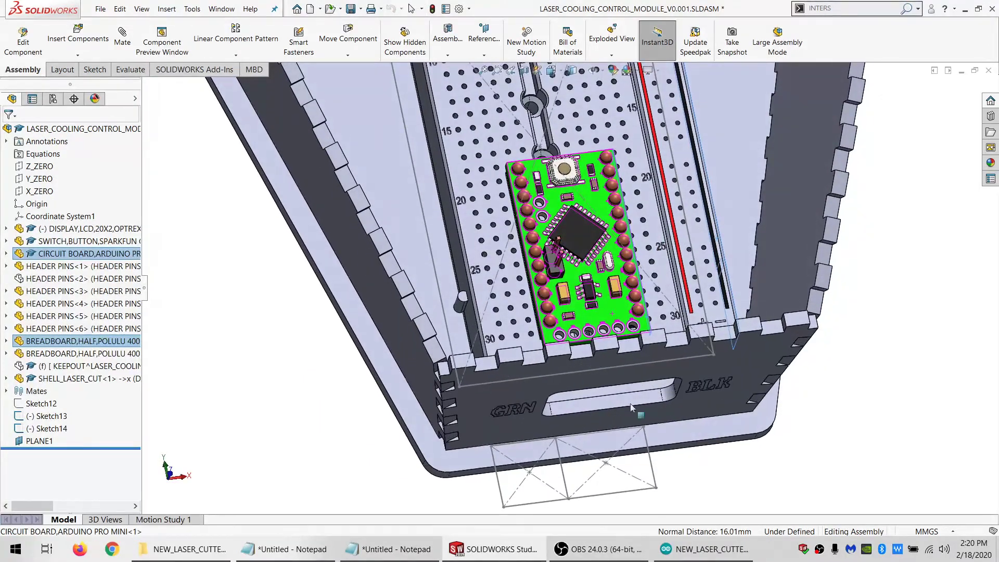
{"action": "left_click", "coordinate": [876, 377]}
{"action": "left_click", "coordinate": [40, 191]}
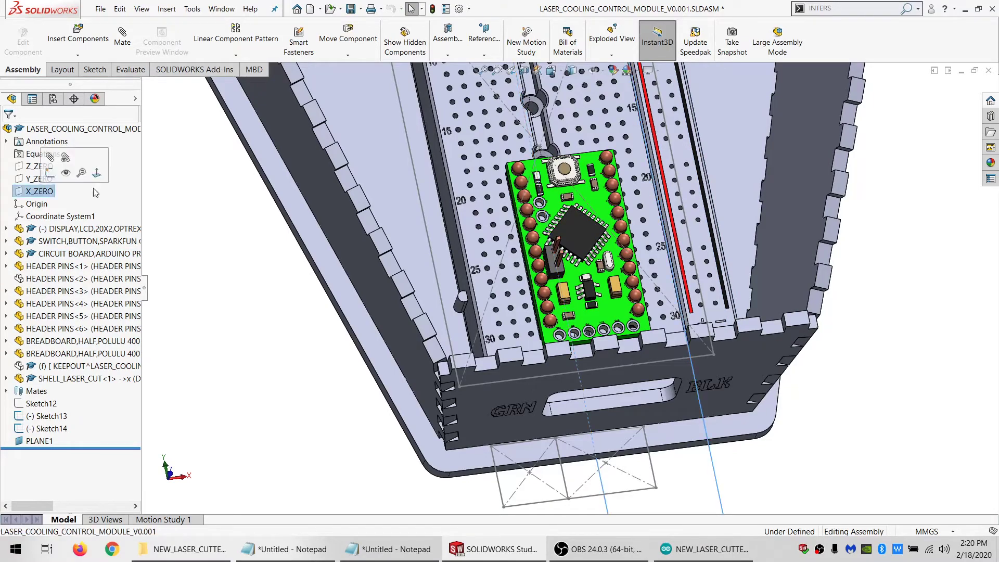
{"action": "middle_click_drag", "start_coordinate": [466, 230], "coordinate": [461, 265]}
{"action": "left_click", "coordinate": [461, 264]}
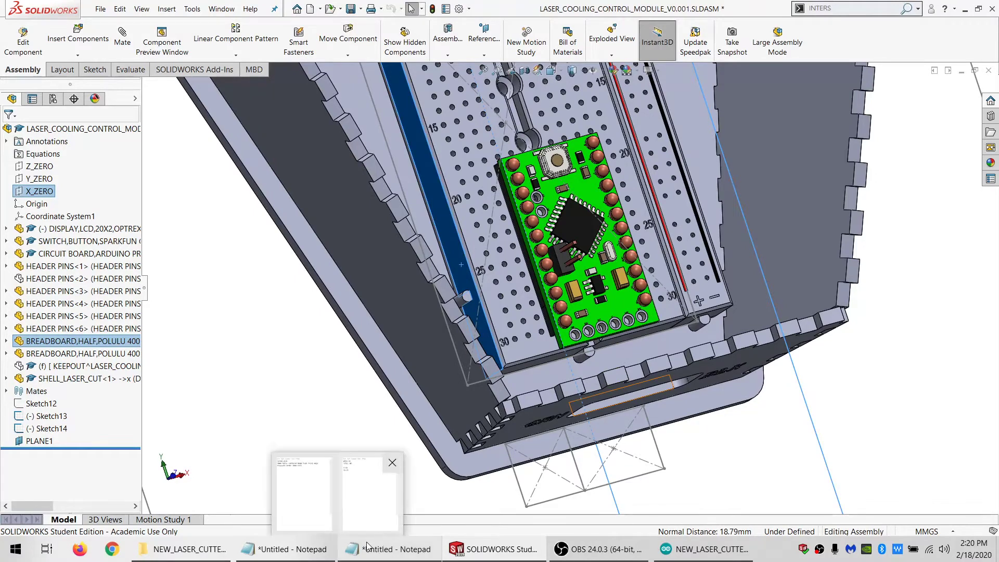
{"action": "left_click", "coordinate": [322, 479]}
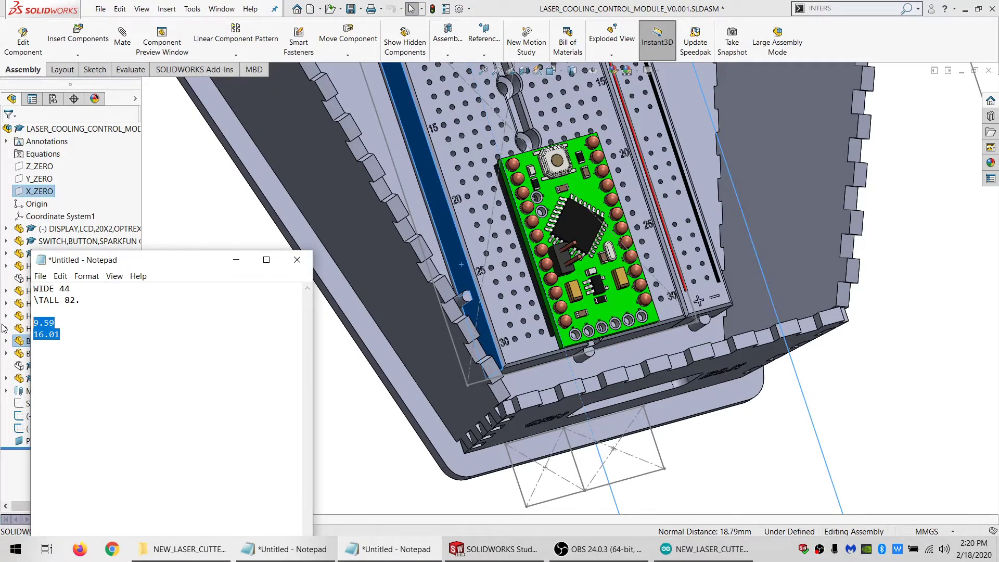
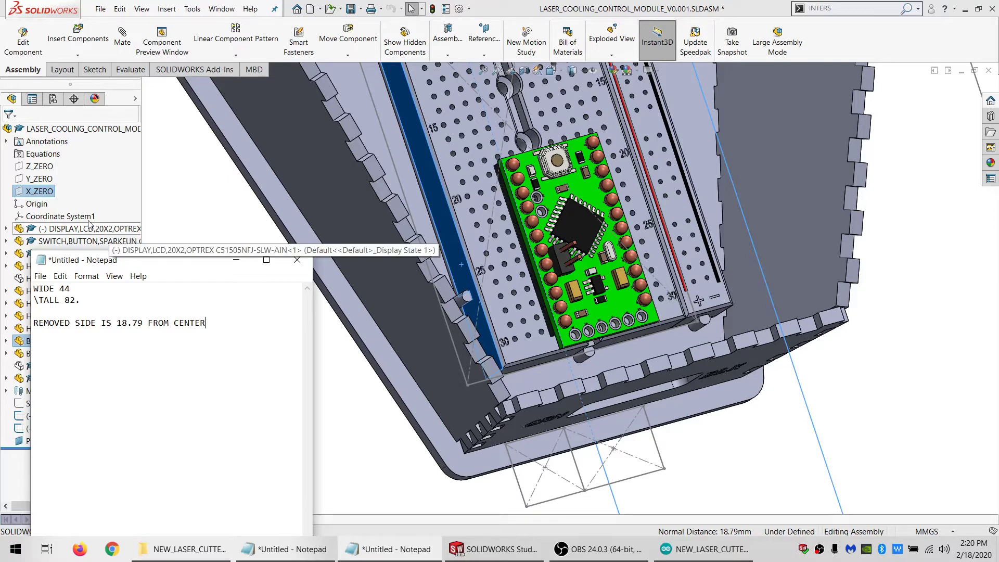
Switch to the SHELL_LASER_CUT part and start a sketch on the base plate's inner face
{"action": "left_click", "coordinate": [172, 199]}
{"action": "left_click", "coordinate": [233, 10]}
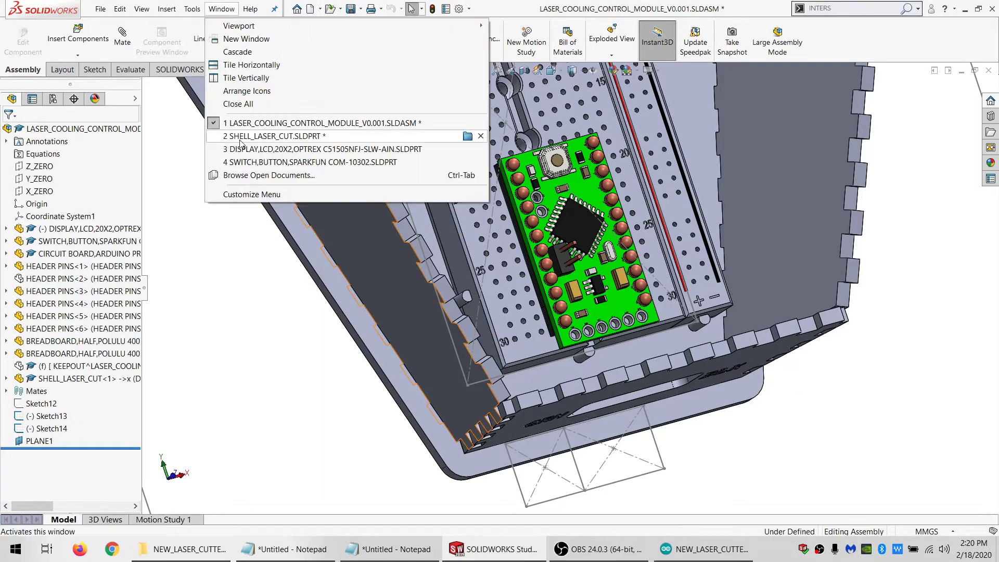
{"action": "left_click", "coordinate": [240, 138]}
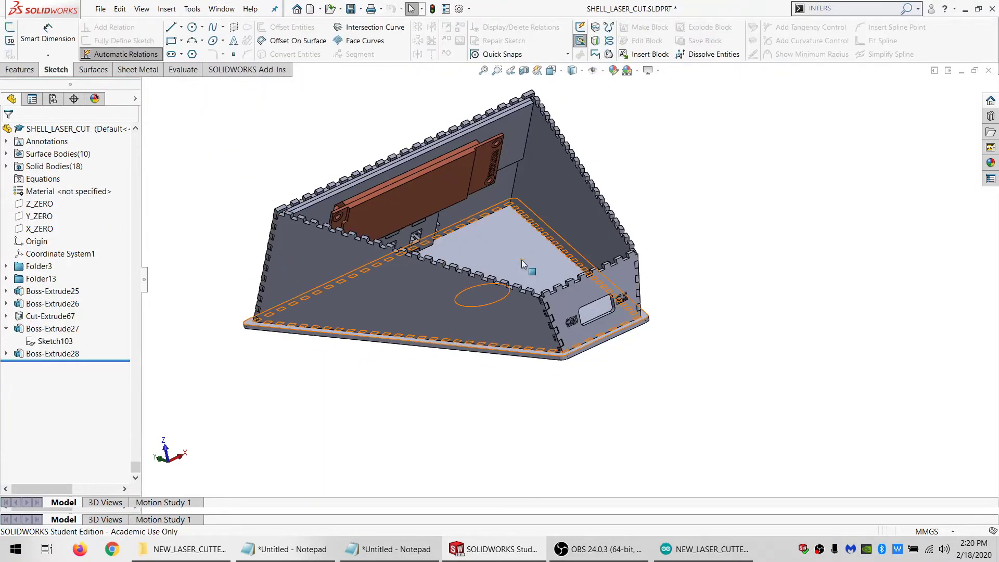
{"action": "mouse_move", "coordinate": [522, 260]}
{"action": "middle_mouse_down"}
{"action": "mouse_move", "coordinate": [537, 396]}
{"action": "mouse_move", "coordinate": [506, 324]}
{"action": "middle_mouse_up"}
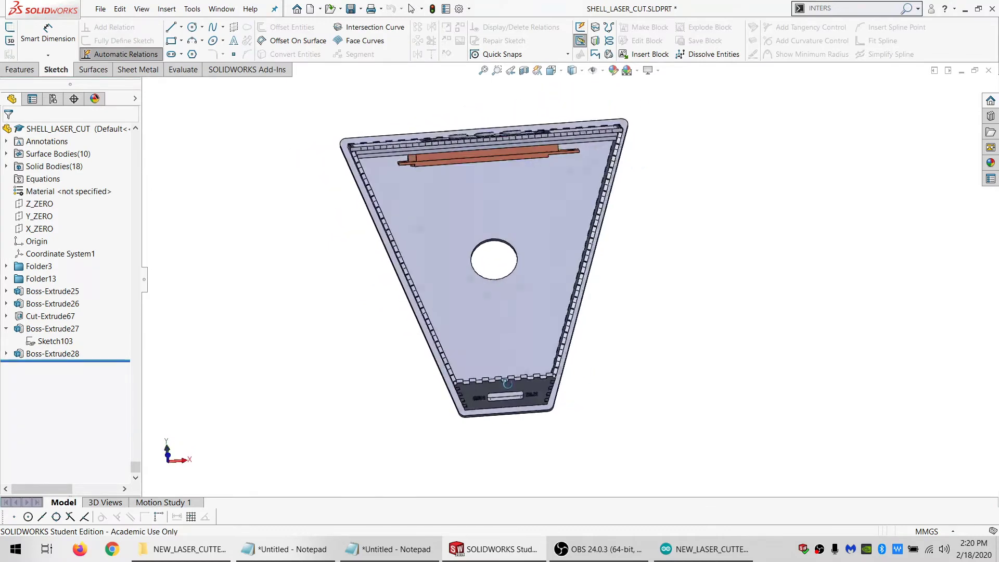
{"action": "left_click", "coordinate": [503, 316]}
{"action": "left_click", "coordinate": [11, 28]}
Sketch a wide rectangle above the base plate's round hole and a tall, narrow rectangle below it
{"action": "left_click", "coordinate": [171, 41]}
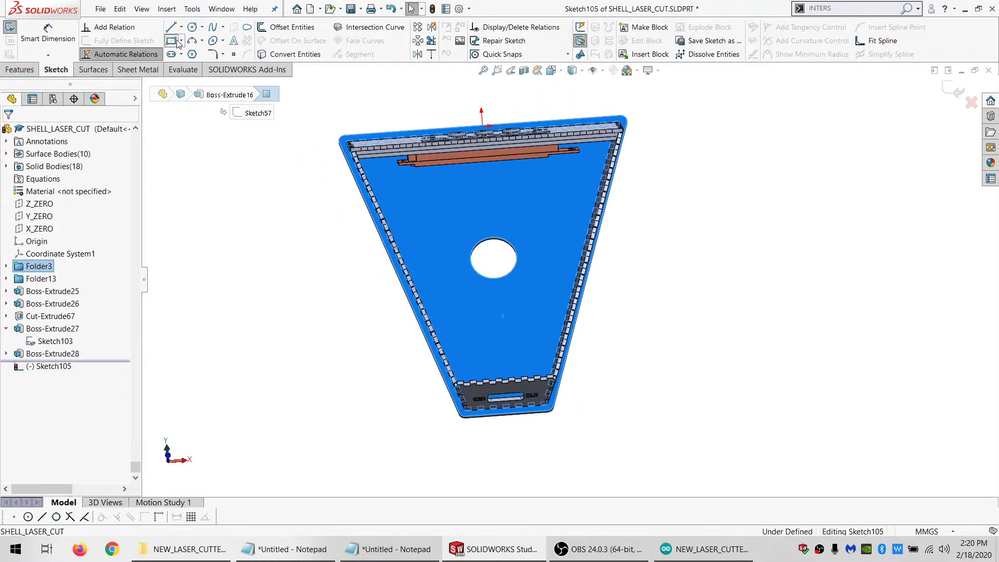
{"action": "left_click_drag", "start_coordinate": [417, 178], "coordinate": [594, 214]}
{"action": "left_click_drag", "start_coordinate": [487, 311], "coordinate": [552, 431]}
{"action": "key", "text": "Escape"}
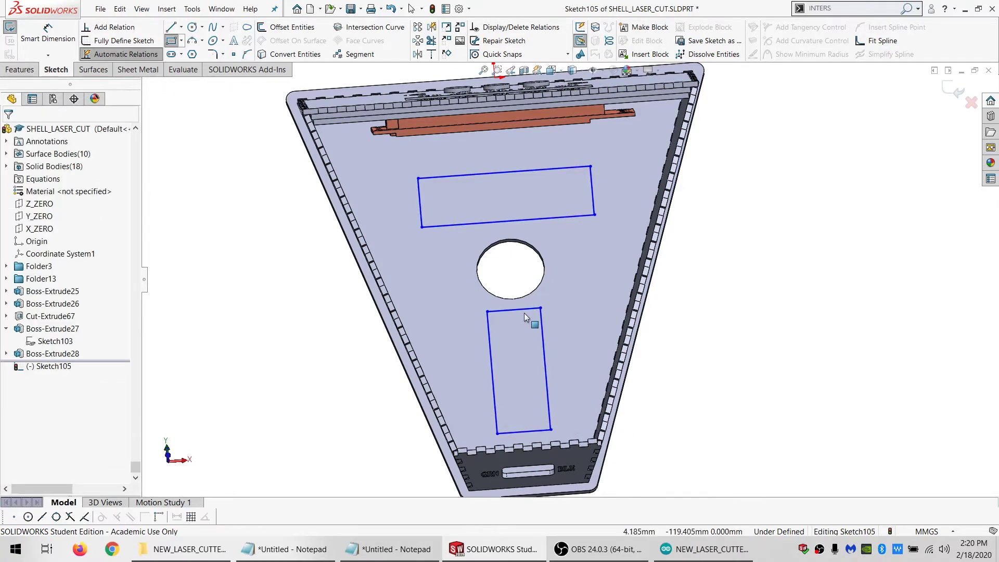
Make the two rectangles' short sides equal to each other and their long sides equal to each other
{"action": "left_click", "coordinate": [522, 309]}
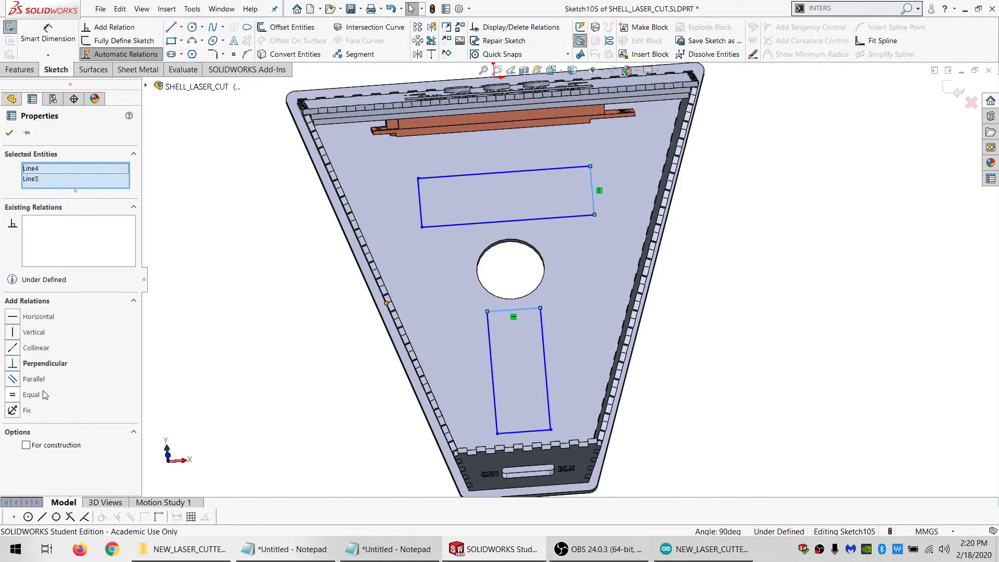
{"action": "left_click", "coordinate": [489, 333]}
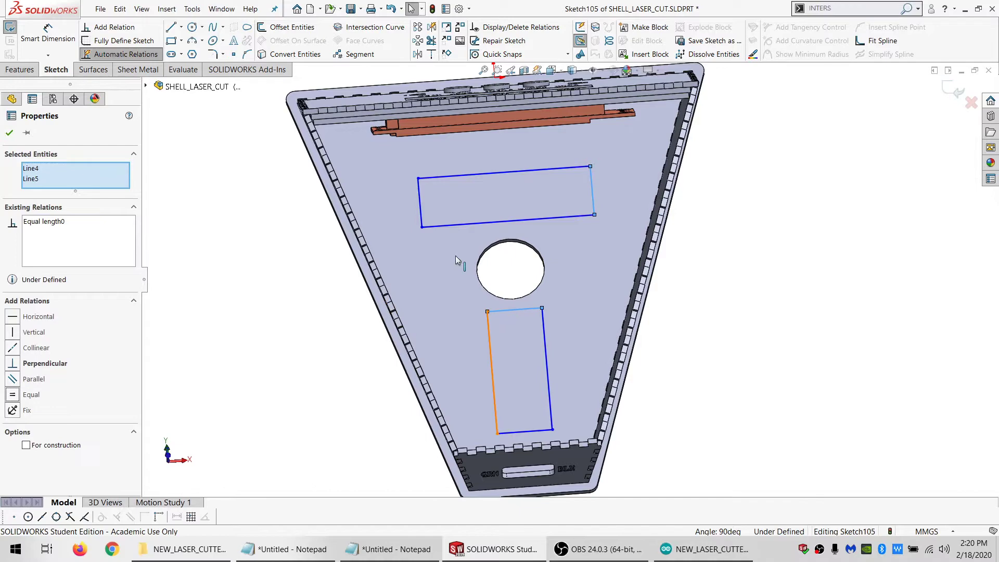
{"action": "left_click", "coordinate": [432, 226], "text": "ctrl"}
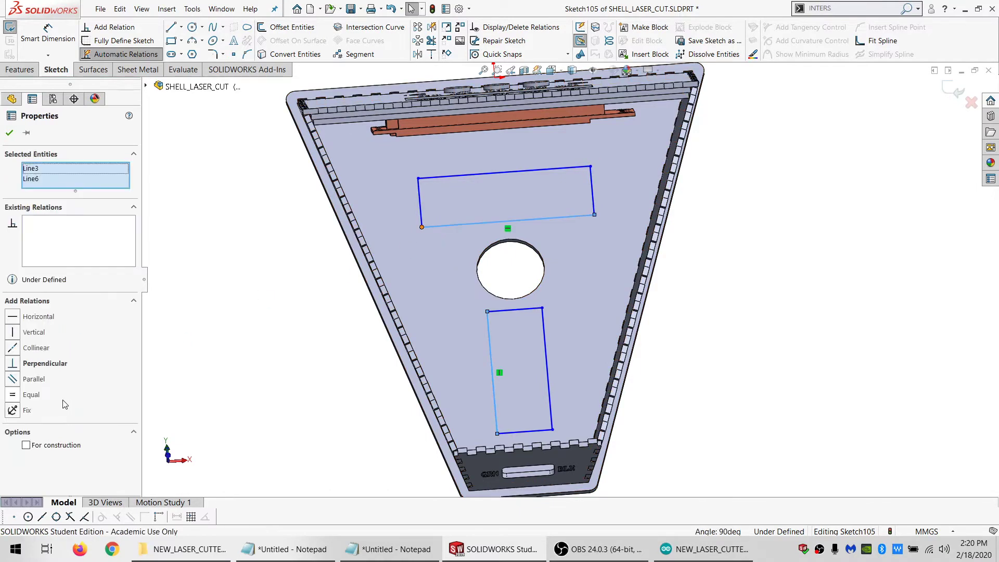
{"action": "left_click", "coordinate": [305, 398]}
Consult the Notepad measurements and dimension the upper rectangle's short side at 44 mm
{"action": "left_click", "coordinate": [406, 550]}
{"action": "left_click", "coordinate": [406, 551]}
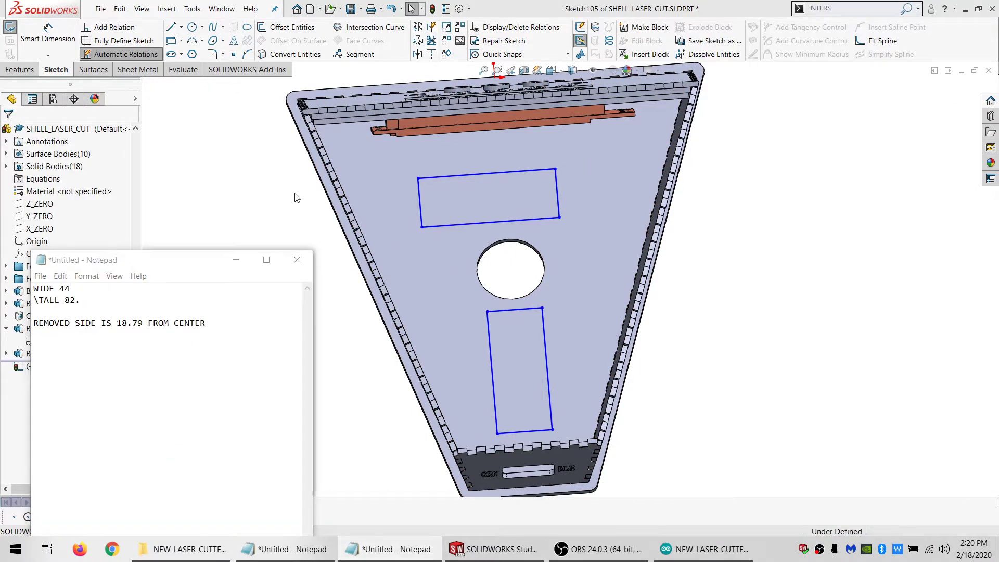
{"action": "left_click", "coordinate": [48, 34]}
{"action": "left_click", "coordinate": [422, 227]}
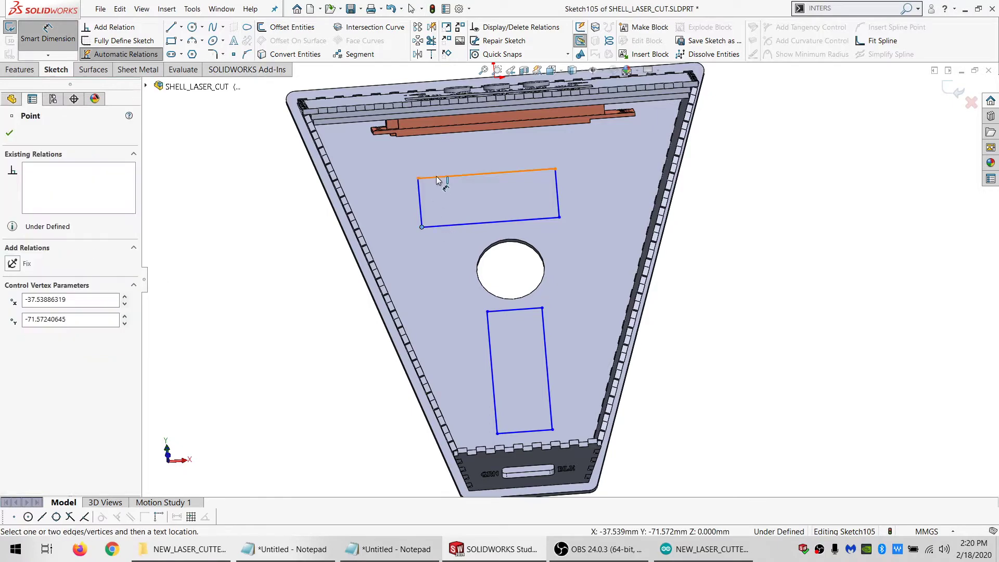
{"action": "left_click", "coordinate": [249, 209]}
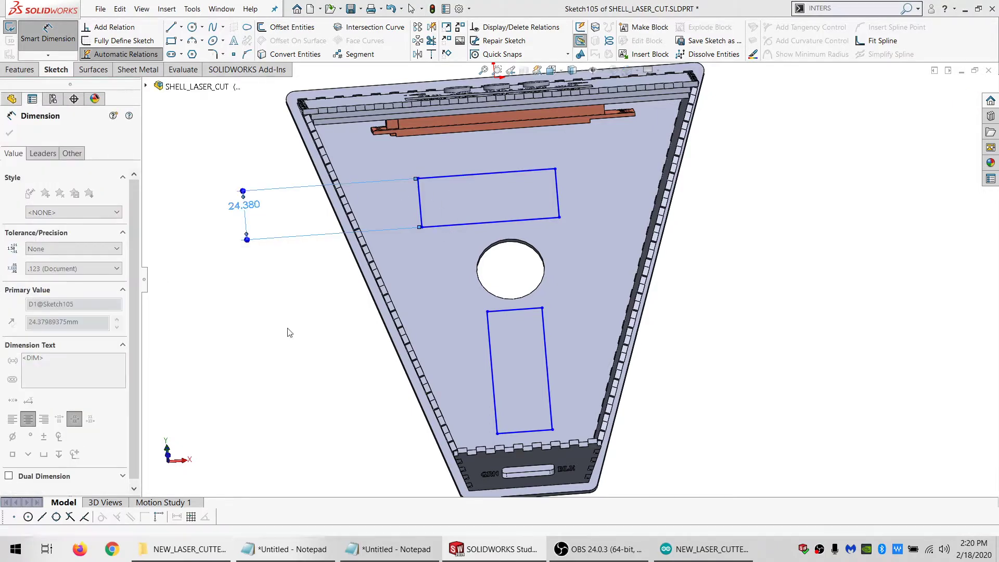
{"action": "type", "text": "44"}
{"action": "key", "text": "Return"}
Recheck the noted height, measure the breadboard's length between its end faces in the LASER_COOLING_CONTROL_MODULE_V0.001 assembly, and return to the shell part
{"action": "left_click", "coordinate": [353, 550]}
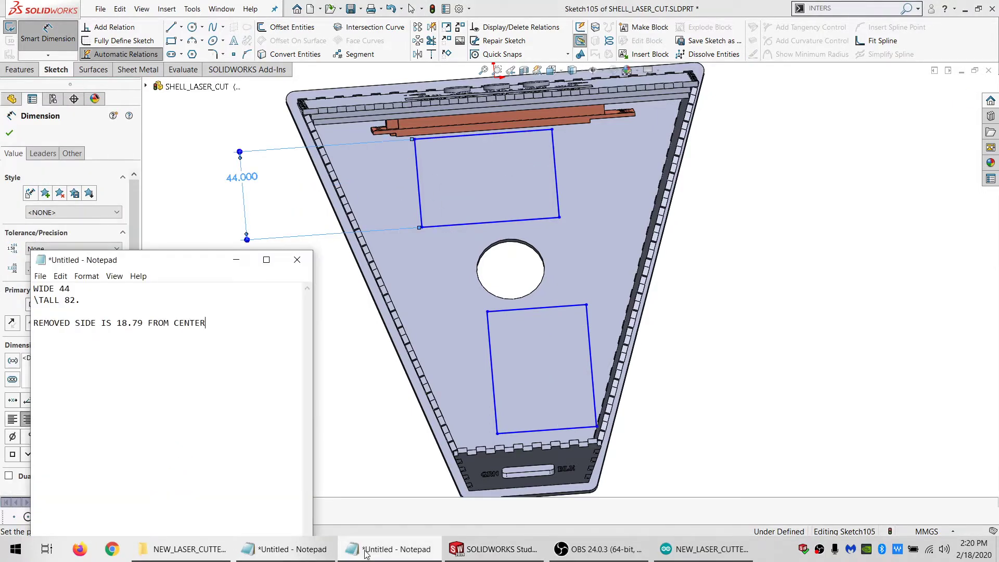
{"action": "left_click", "coordinate": [174, 135]}
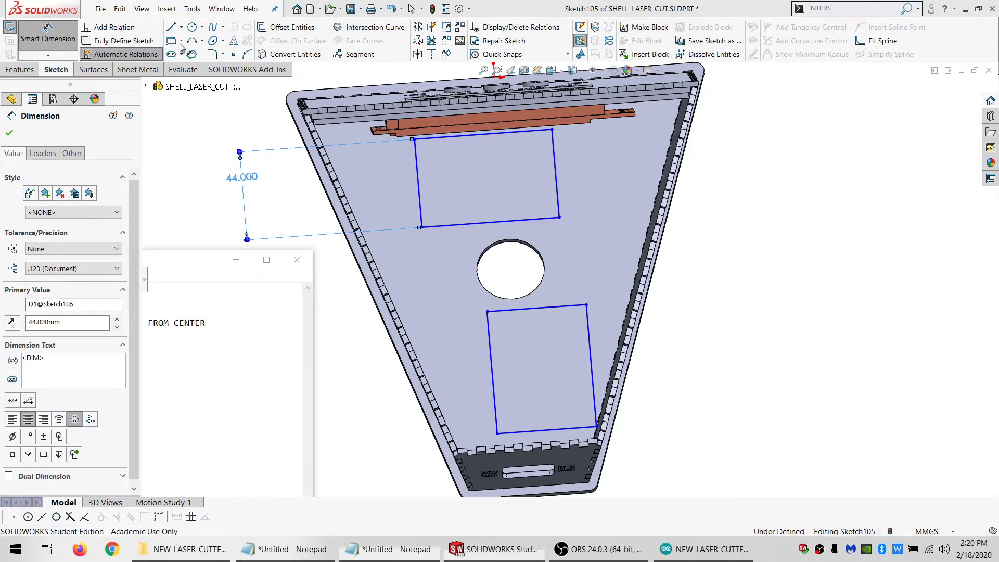
{"action": "left_click", "coordinate": [221, 10]}
{"action": "left_click", "coordinate": [271, 122]}
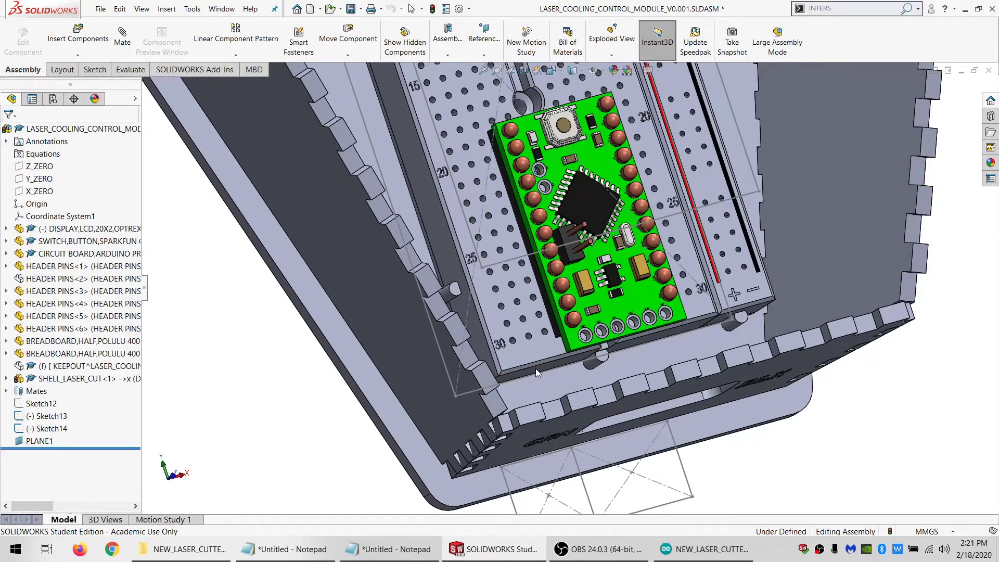
{"action": "mouse_move", "coordinate": [535, 369]}
{"action": "middle_mouse_down"}
{"action": "mouse_move", "coordinate": [528, 352]}
{"action": "mouse_move", "coordinate": [526, 373]}
{"action": "middle_mouse_up"}
{"action": "left_click", "coordinate": [485, 234]}
{"action": "scroll", "coordinate": [487, 232], "scroll_direction": "up", "scroll_amount": 5}
{"action": "scroll", "coordinate": [519, 165], "scroll_direction": "down", "scroll_amount": 6}
{"action": "middle_click_drag", "start_coordinate": [521, 165], "coordinate": [536, 208]}
{"action": "left_click", "coordinate": [469, 136]}
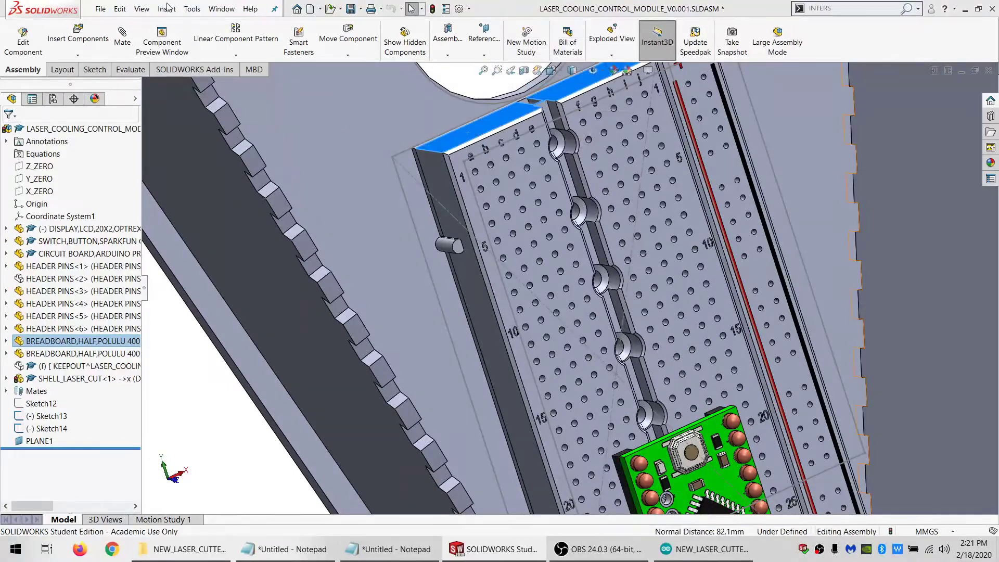
{"action": "left_click", "coordinate": [215, 9]}
{"action": "left_click", "coordinate": [242, 139]}
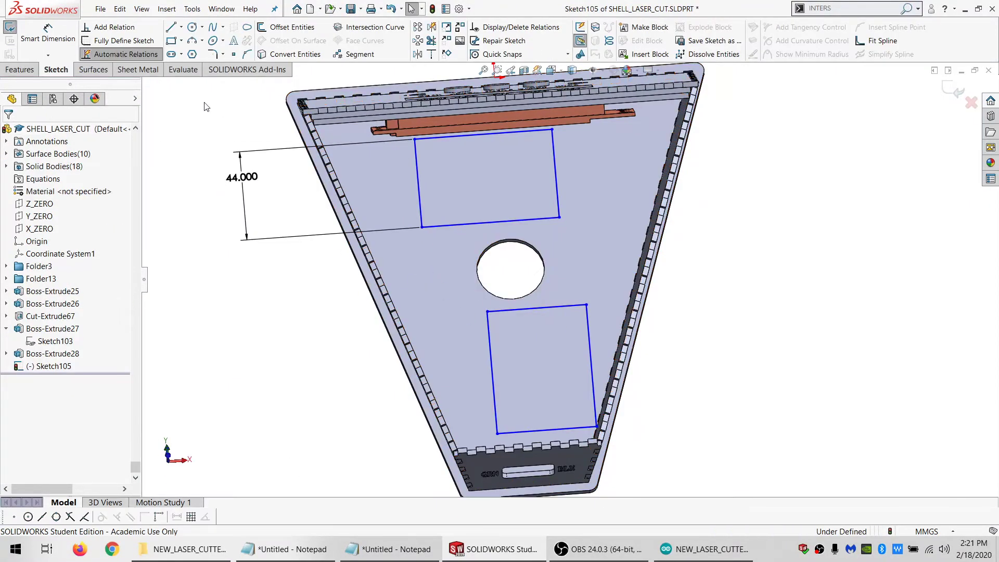
Dimension the upper rectangle's long side at 82.1 mm
{"action": "left_click", "coordinate": [51, 39]}
{"action": "left_click", "coordinate": [422, 227]}
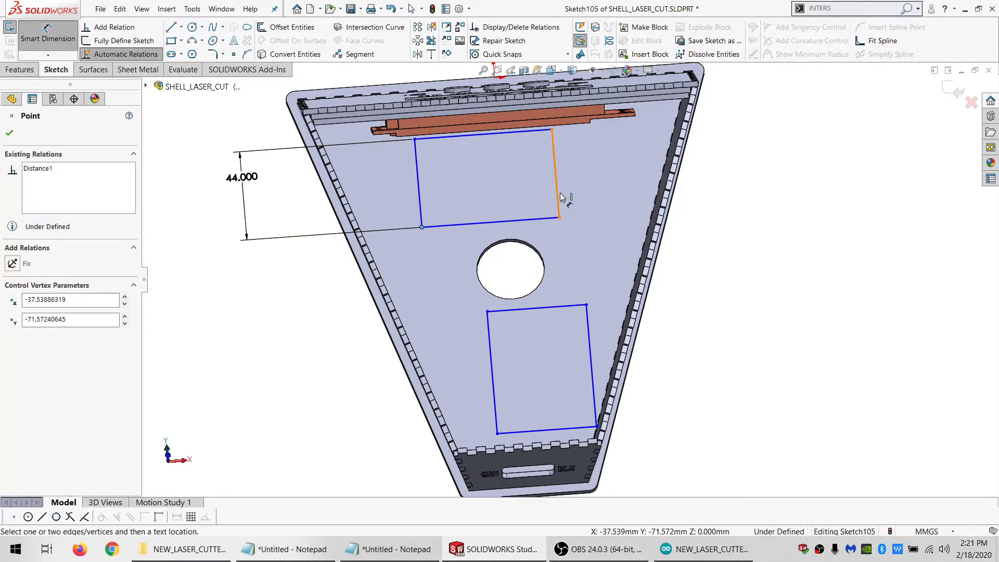
{"action": "left_click", "coordinate": [560, 198]}
{"action": "left_click", "coordinate": [658, 229]}
{"action": "type", "text": "82."}
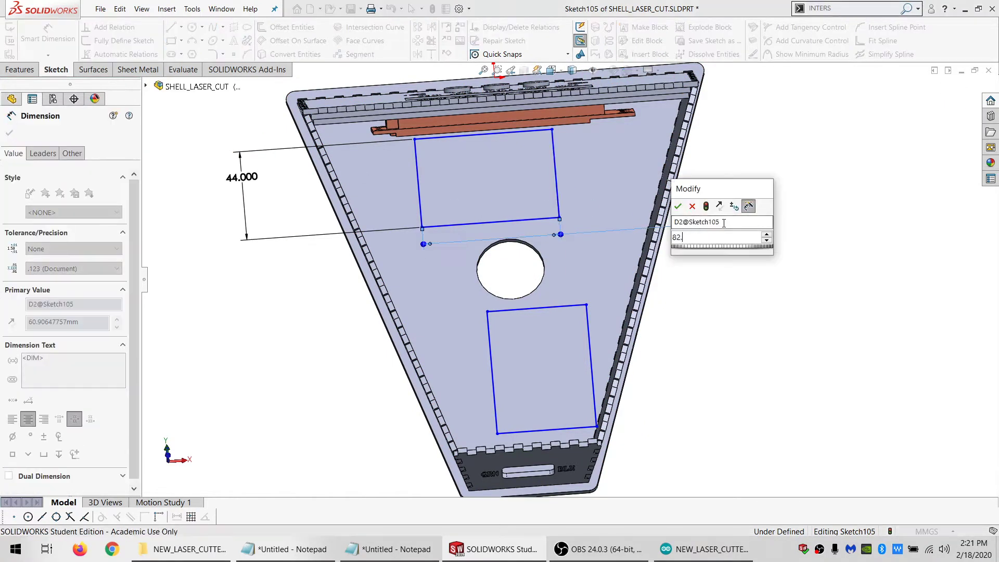
{"action": "type", "text": "1"}
{"action": "key", "text": "Return"}
{"action": "key", "text": "Escape"}
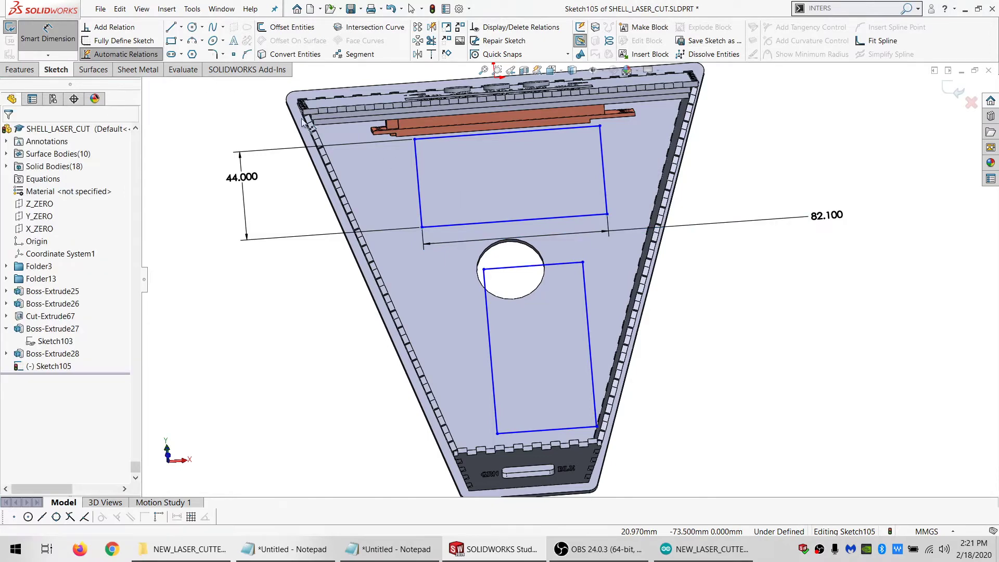
Place a point at the midpoint of the upper rectangle's lower edge and make it coincident with the X_ZERO plane
{"action": "key", "text": "Escape"}
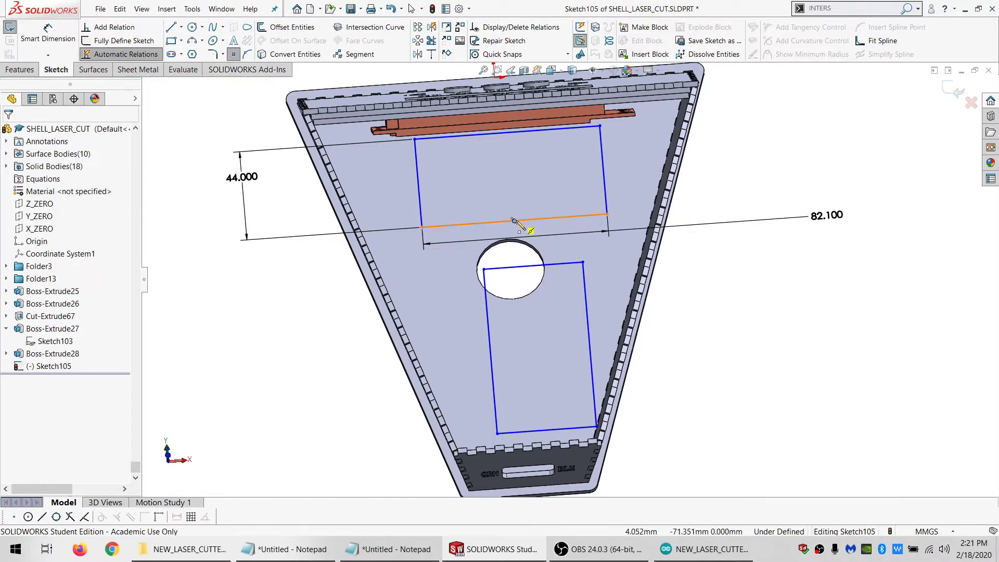
{"action": "left_click", "coordinate": [39, 229]}
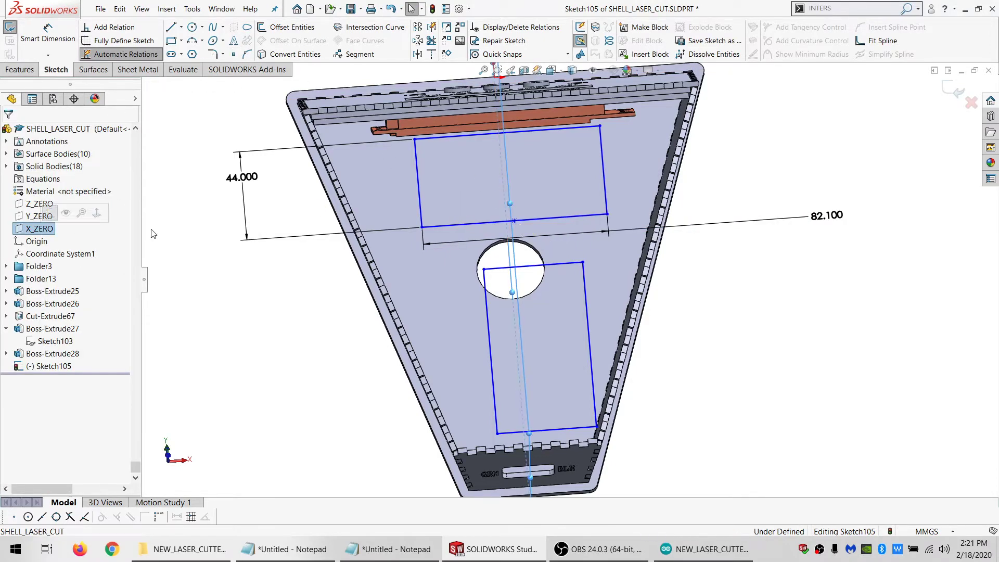
{"action": "left_click", "coordinate": [514, 221], "text": "ctrl"}
{"action": "left_click", "coordinate": [32, 378]}
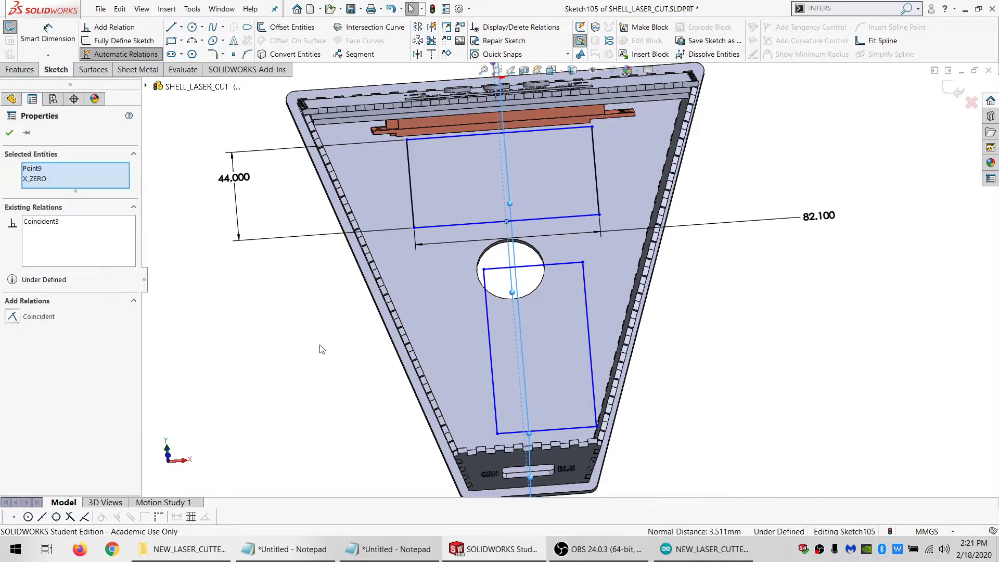
{"action": "key", "text": "Escape"}
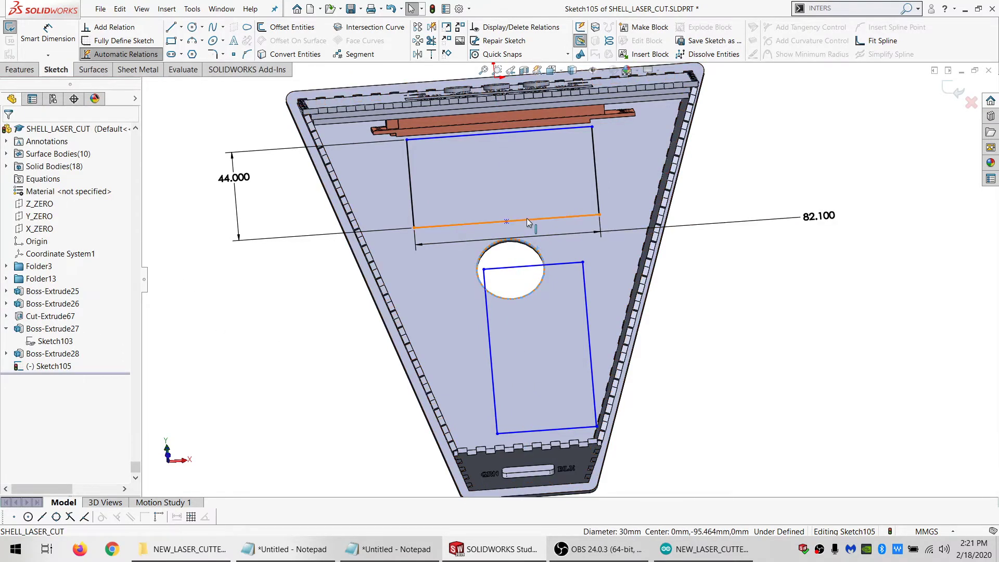
Make the upper rectangle's lower edge tangent to the edge of the round hole
{"action": "left_click", "coordinate": [528, 222], "text": "ctrl"}
{"action": "left_click", "coordinate": [36, 319]}
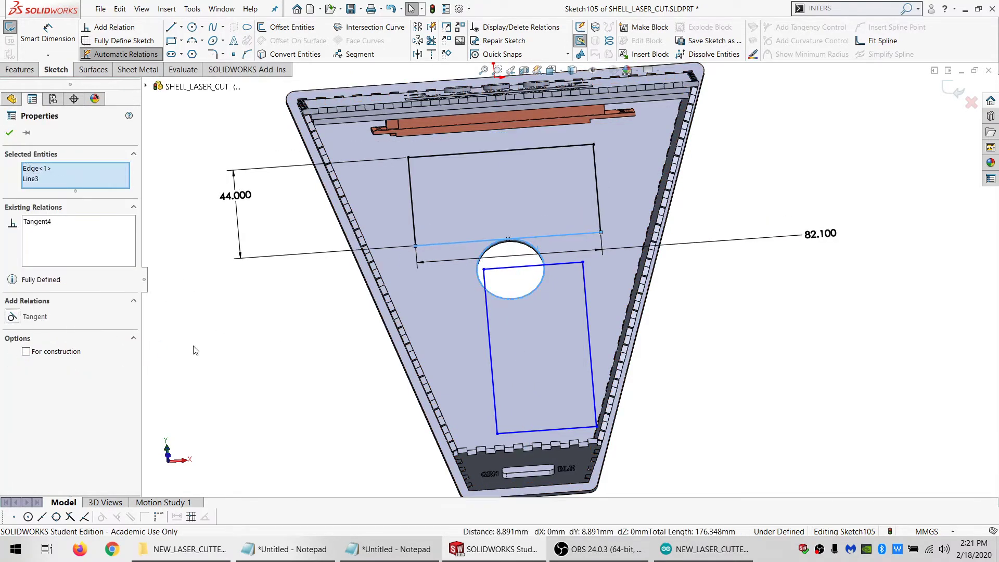
{"action": "key", "text": "Escape"}
Check the noted center offset and dimension the lower rectangle's left side 18.79 mm from the X_ZERO plane
{"action": "middle_click_drag", "start_coordinate": [509, 207], "coordinate": [513, 317]}
{"action": "scroll", "coordinate": [513, 312], "scroll_direction": "down", "scroll_amount": 3}
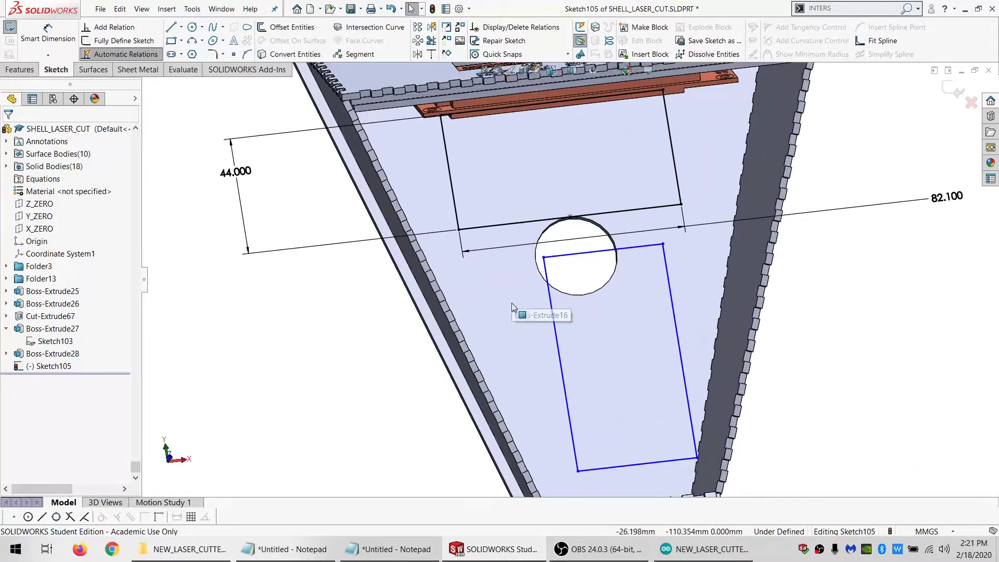
{"action": "scroll", "coordinate": [595, 313], "scroll_direction": "up", "scroll_amount": 2}
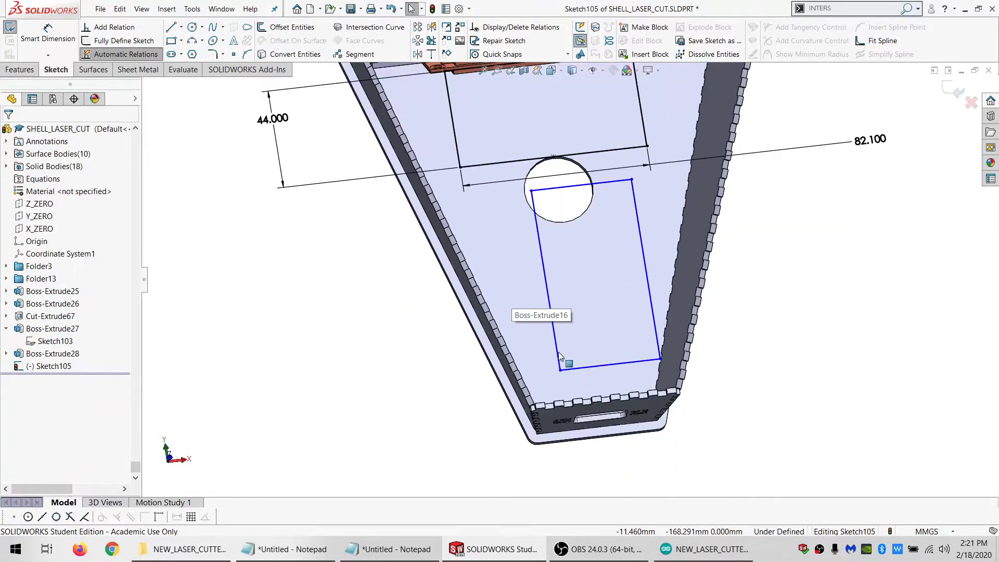
{"action": "left_click", "coordinate": [382, 551]}
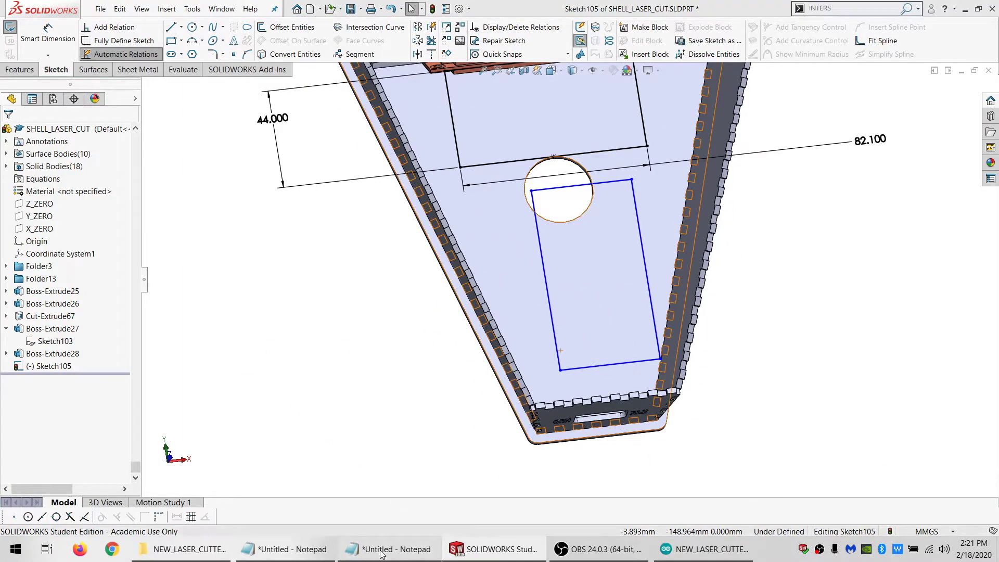
{"action": "left_click", "coordinate": [431, 346]}
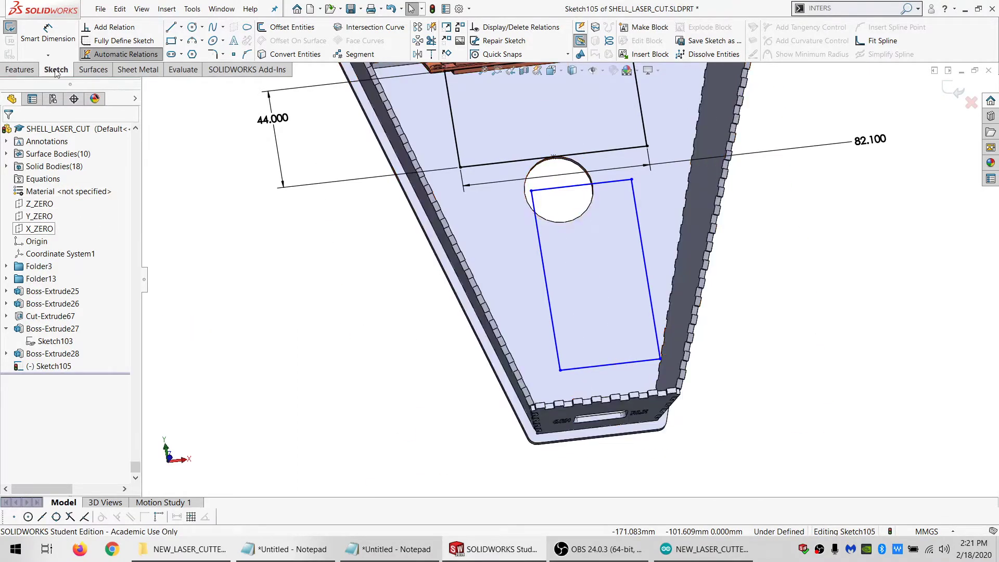
{"action": "left_click", "coordinate": [33, 43]}
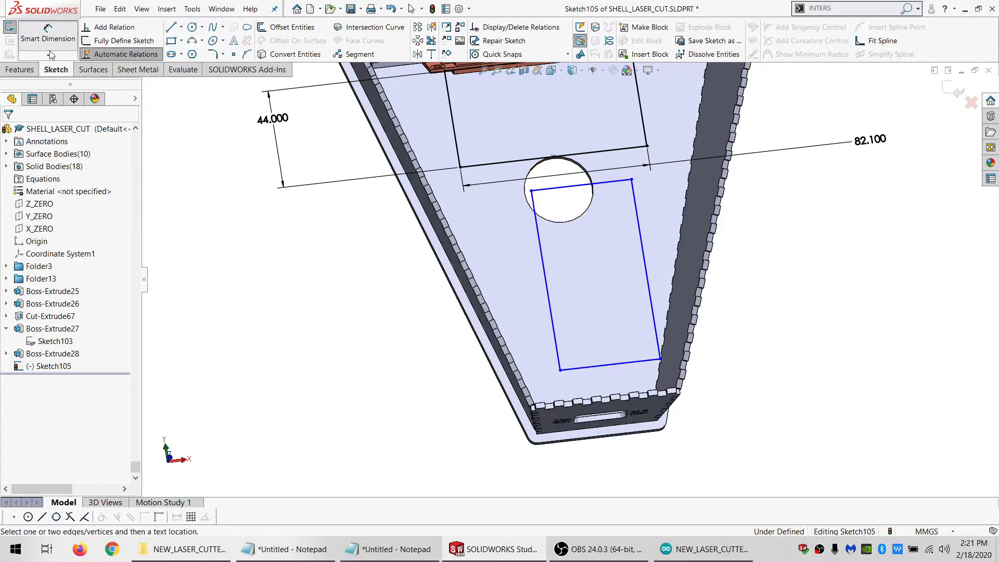
{"action": "left_click", "coordinate": [51, 233]}
{"action": "left_click", "coordinate": [601, 462]}
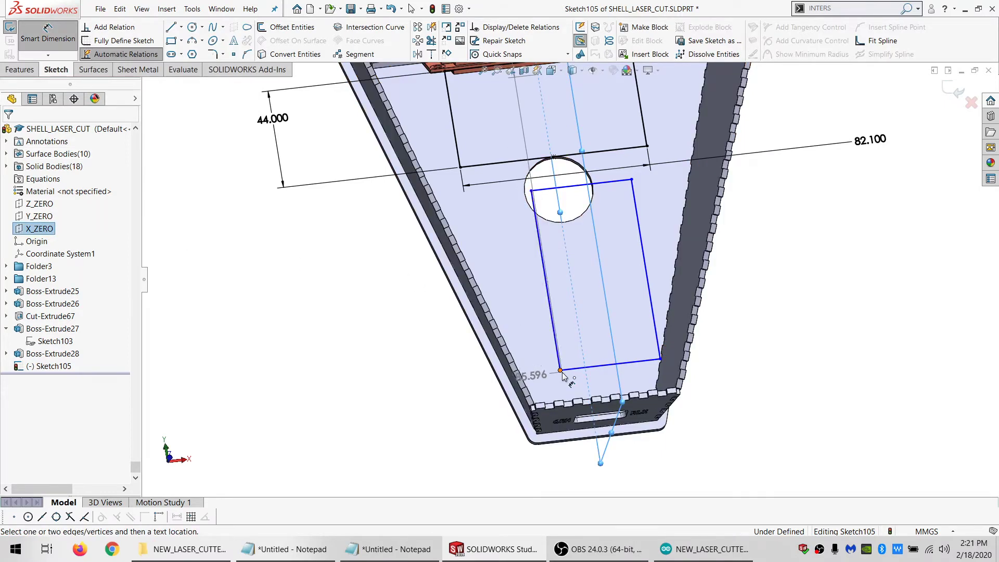
{"action": "left_click", "coordinate": [585, 480]}
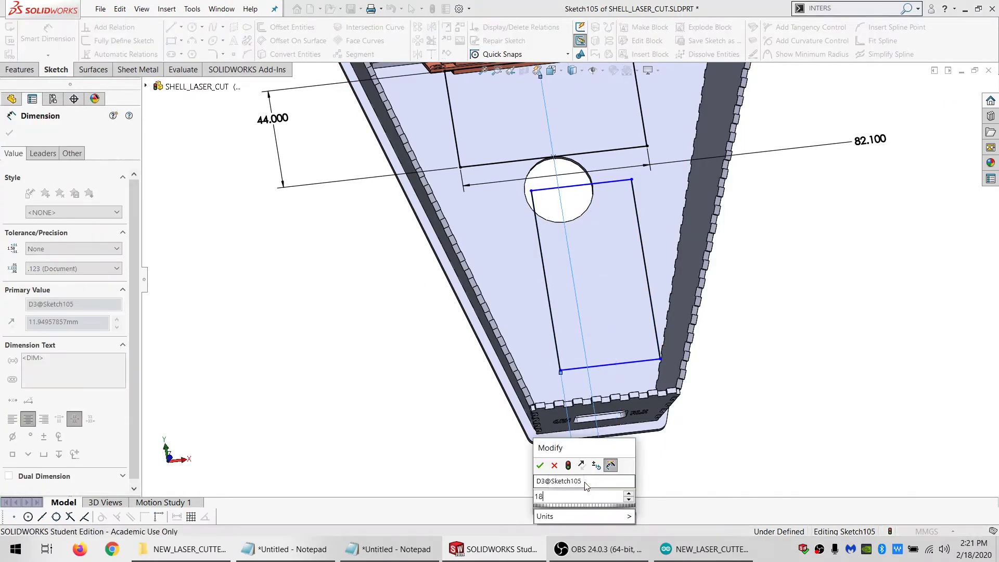
{"action": "key", "text": "Return"}
{"action": "left_click_drag", "start_coordinate": [555, 330], "coordinate": [542, 331]}
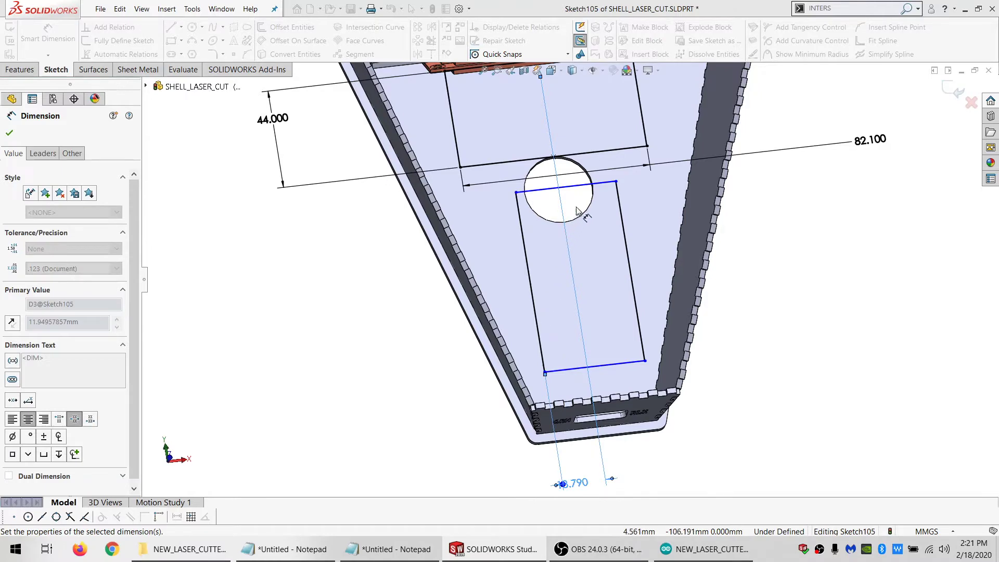
{"action": "key", "text": "Escape"}
Move the lower rectangle down to just below the round hole and exit the sketch
{"action": "left_click_drag", "start_coordinate": [616, 182], "coordinate": [627, 219]}
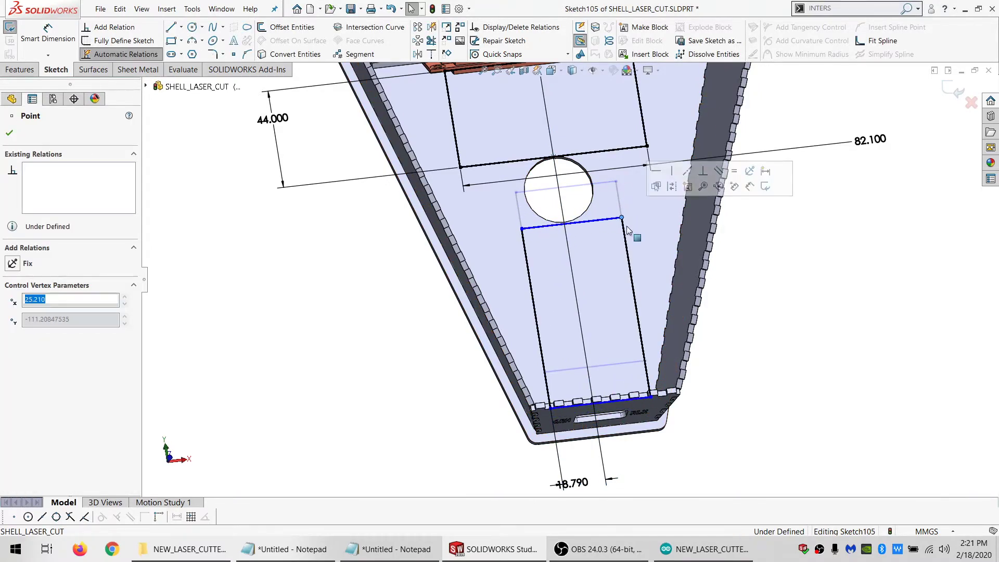
{"action": "scroll", "coordinate": [628, 256], "scroll_direction": "down", "scroll_amount": 2}
{"action": "middle_click_drag", "start_coordinate": [628, 257], "coordinate": [623, 299]}
{"action": "scroll", "coordinate": [623, 359], "scroll_direction": "up", "scroll_amount": 2}
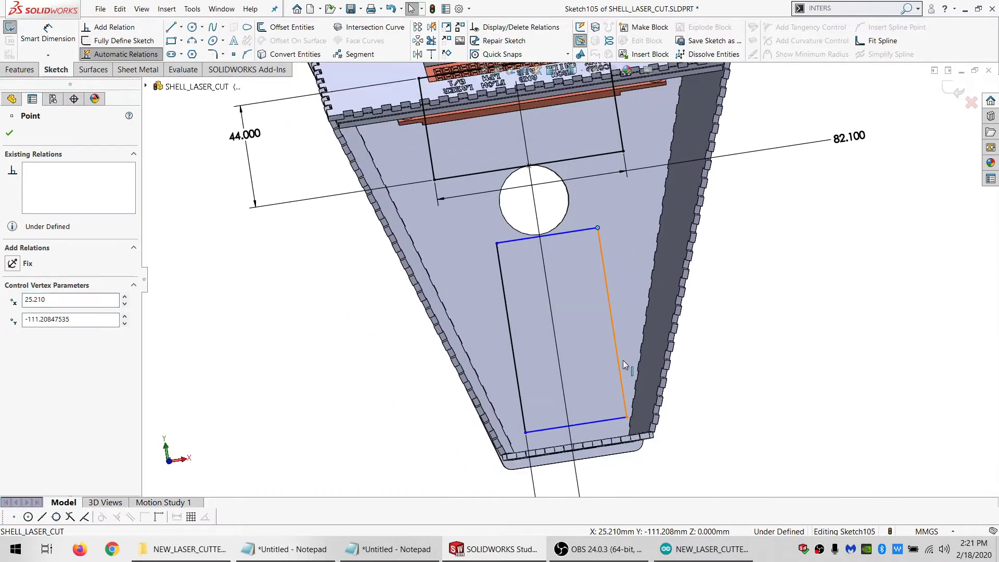
{"action": "scroll", "coordinate": [623, 360], "scroll_direction": "down", "scroll_amount": 1}
{"action": "left_click", "coordinate": [10, 29]}
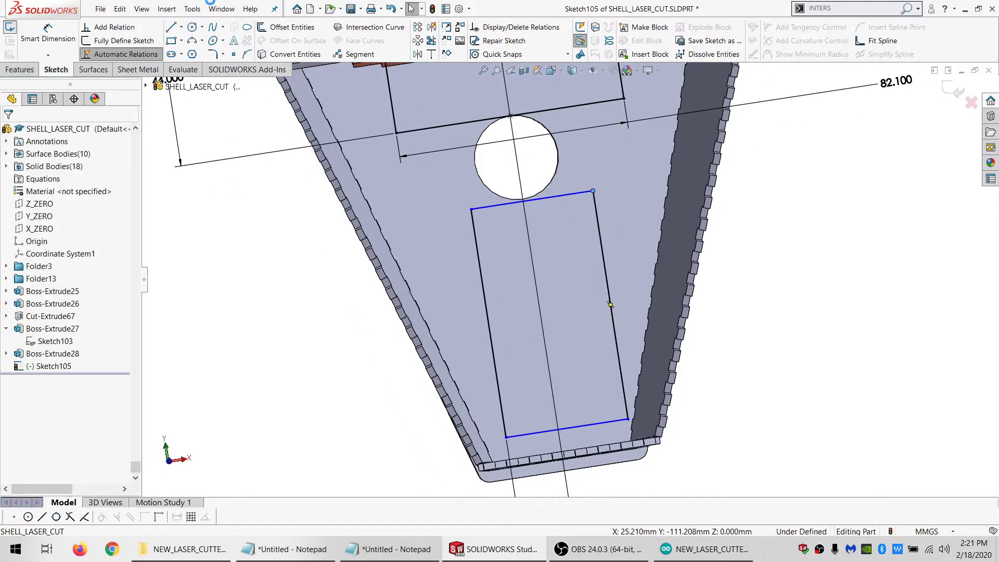
Switch to the LASER_COOLING_CONTROL_MODULE_V0.001 assembly and show the hidden HEADER PINS<2> component
{"action": "left_click", "coordinate": [222, 8]}
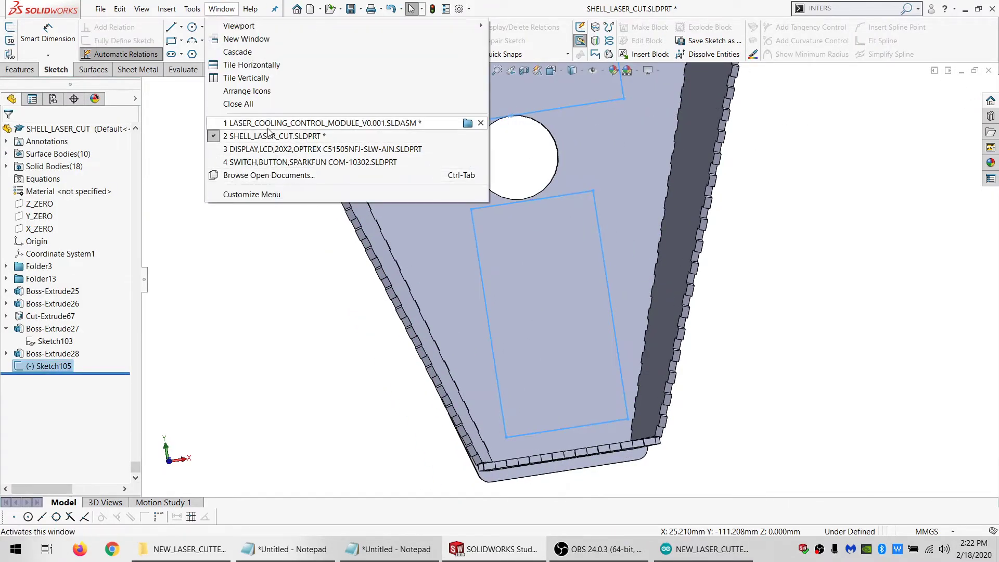
{"action": "left_click", "coordinate": [322, 124]}
{"action": "left_click", "coordinate": [112, 80]}
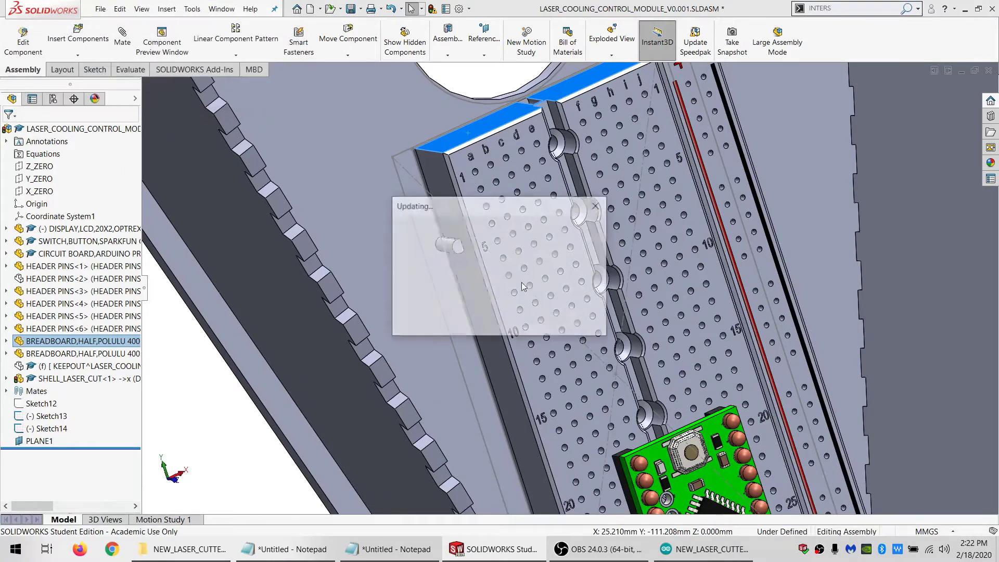
{"action": "scroll", "coordinate": [606, 330], "scroll_direction": "up", "scroll_amount": 5}
{"action": "scroll", "coordinate": [606, 330], "scroll_direction": "up", "scroll_amount": 4}
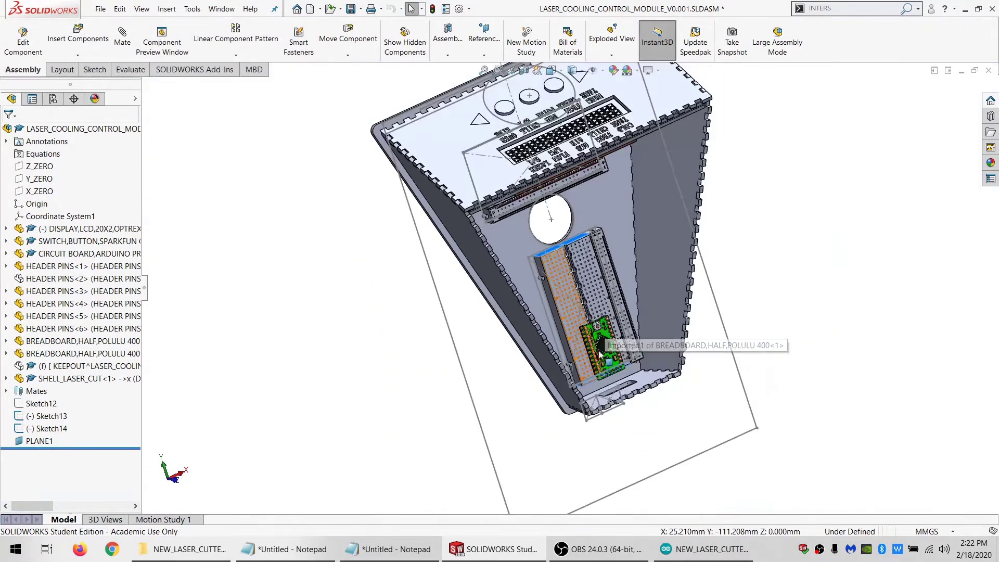
{"action": "scroll", "coordinate": [638, 429], "scroll_direction": "down", "scroll_amount": 6}
{"action": "middle_click_drag", "start_coordinate": [523, 292], "coordinate": [485, 203]}
{"action": "scroll", "coordinate": [470, 149], "scroll_direction": "up", "scroll_amount": 3}
{"action": "scroll", "coordinate": [470, 149], "scroll_direction": "down", "scroll_amount": 3}
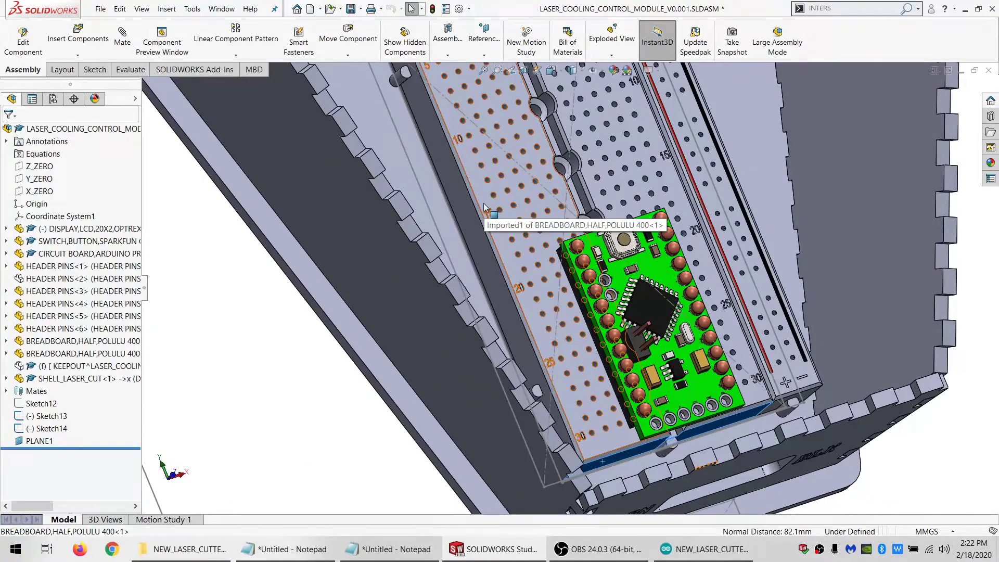
{"action": "left_click", "coordinate": [61, 278]}
{"action": "left_click", "coordinate": [103, 253]}
{"action": "left_click", "coordinate": [242, 365]}
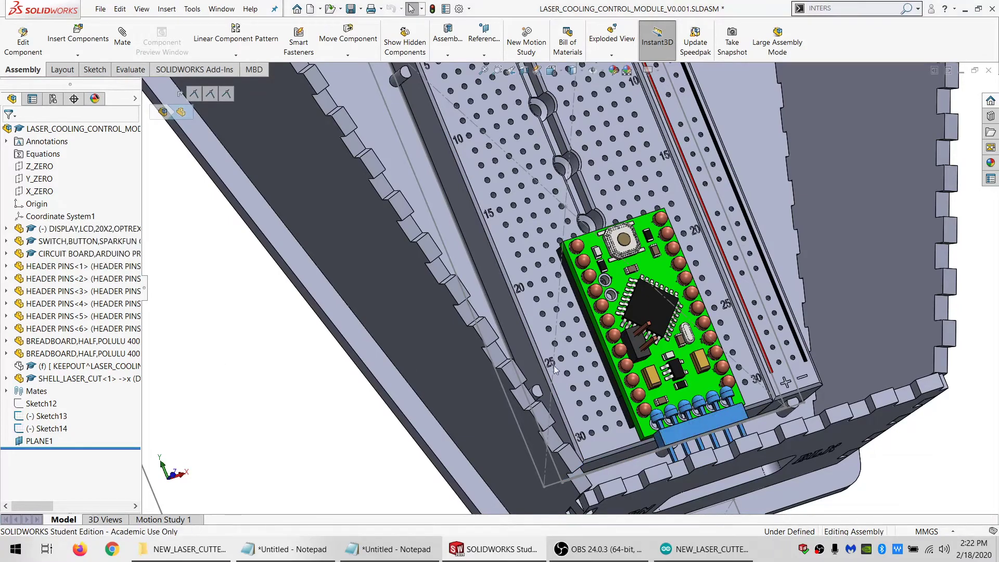
Measure the normal distance between a header pin's end face and the breadboard's end face through the end panel slot
{"action": "scroll", "coordinate": [602, 393], "scroll_direction": "up", "scroll_amount": 3}
{"action": "scroll", "coordinate": [603, 394], "scroll_direction": "down", "scroll_amount": 3}
{"action": "middle_click_drag", "start_coordinate": [602, 394], "coordinate": [578, 270]}
{"action": "scroll", "coordinate": [632, 335], "scroll_direction": "down", "scroll_amount": 5}
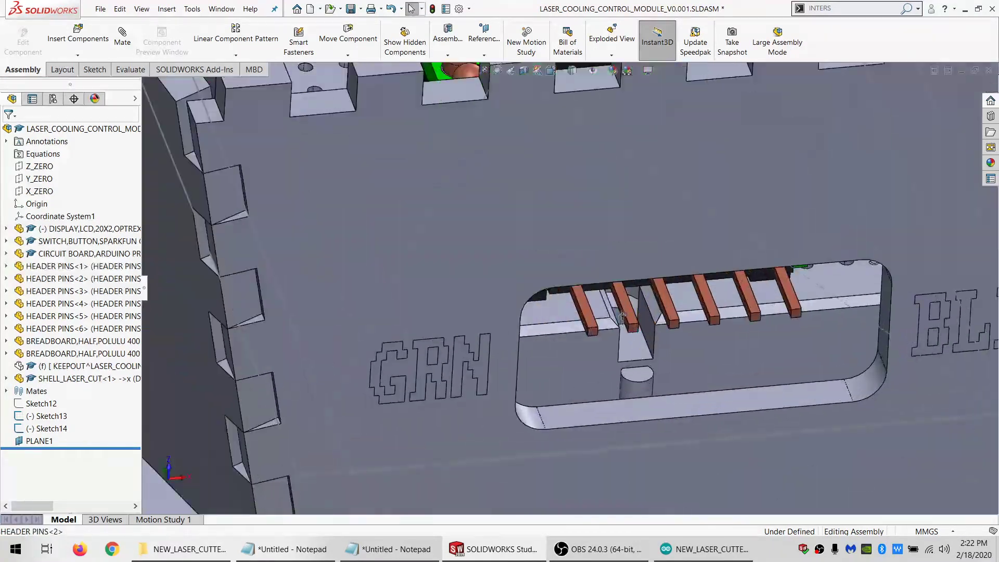
{"action": "middle_click_drag", "start_coordinate": [619, 351], "coordinate": [613, 331]}
{"action": "left_click", "coordinate": [595, 368]}
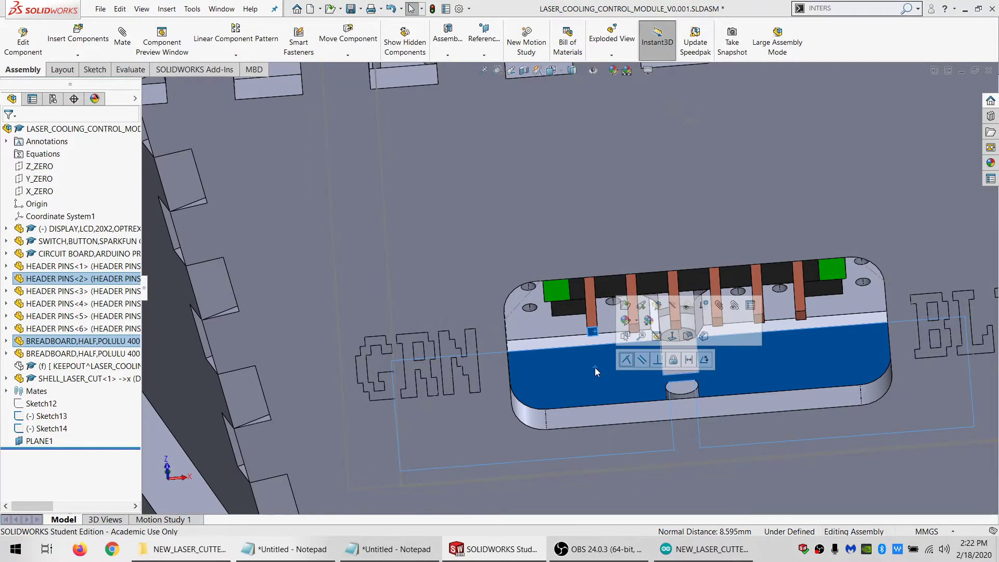
Return to the SHELL_LASER_CUT part and reopen the breadboard outline sketch for editing
{"action": "left_click", "coordinate": [221, 9]}
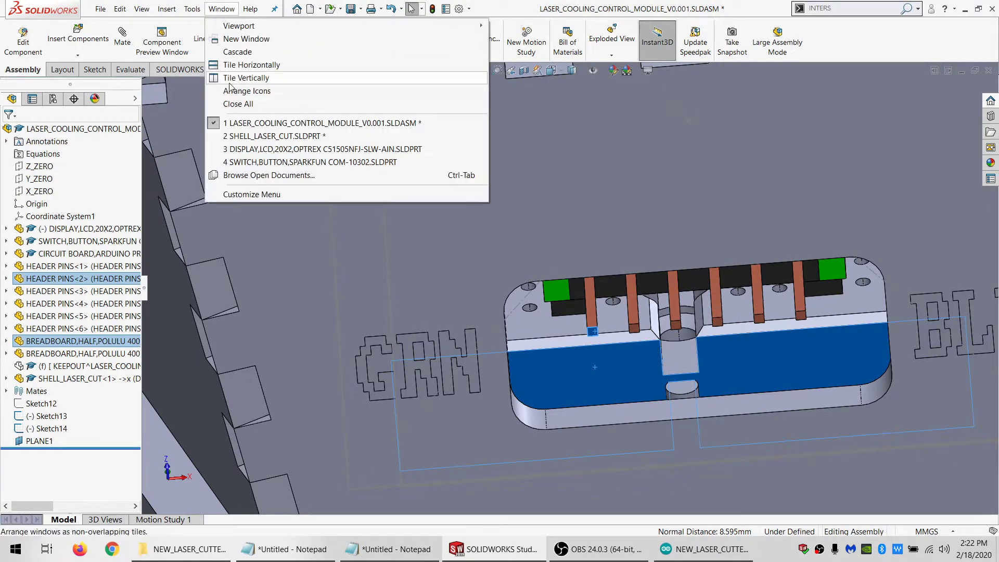
{"action": "left_click", "coordinate": [235, 137]}
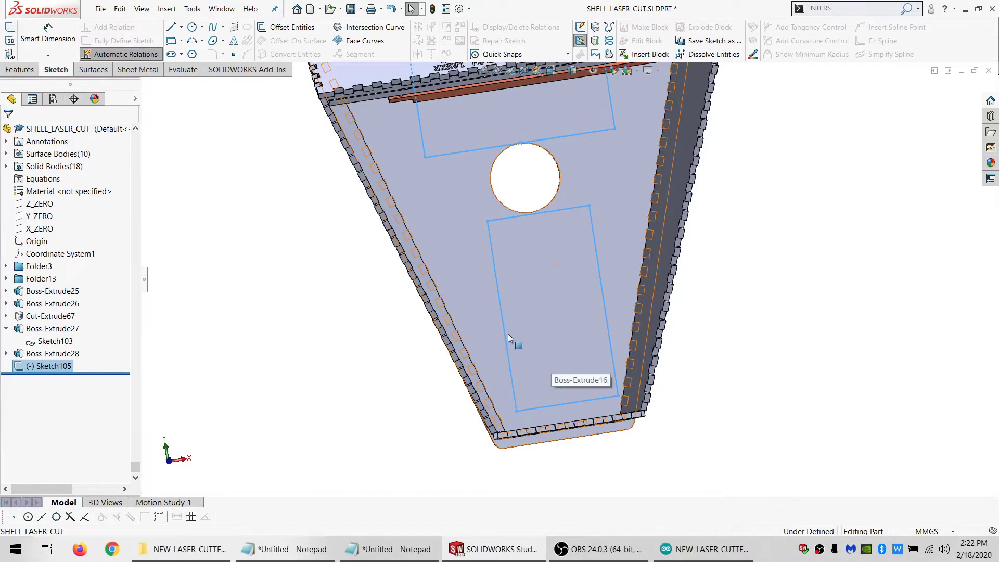
{"action": "left_click", "coordinate": [508, 334]}
{"action": "left_click", "coordinate": [503, 329]}
{"action": "left_click", "coordinate": [534, 286]}
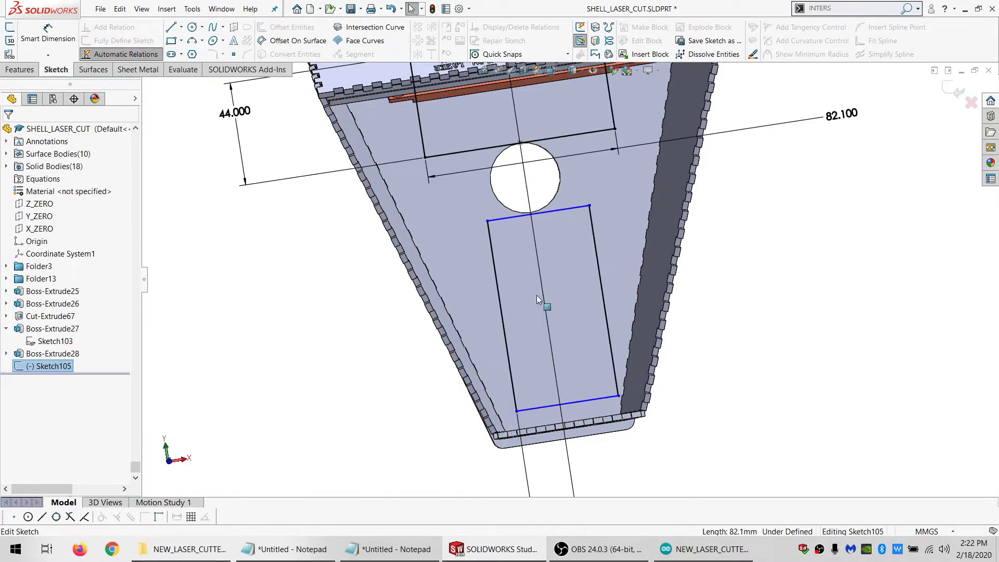
{"action": "scroll", "coordinate": [553, 379], "scroll_direction": "down", "scroll_amount": 3}
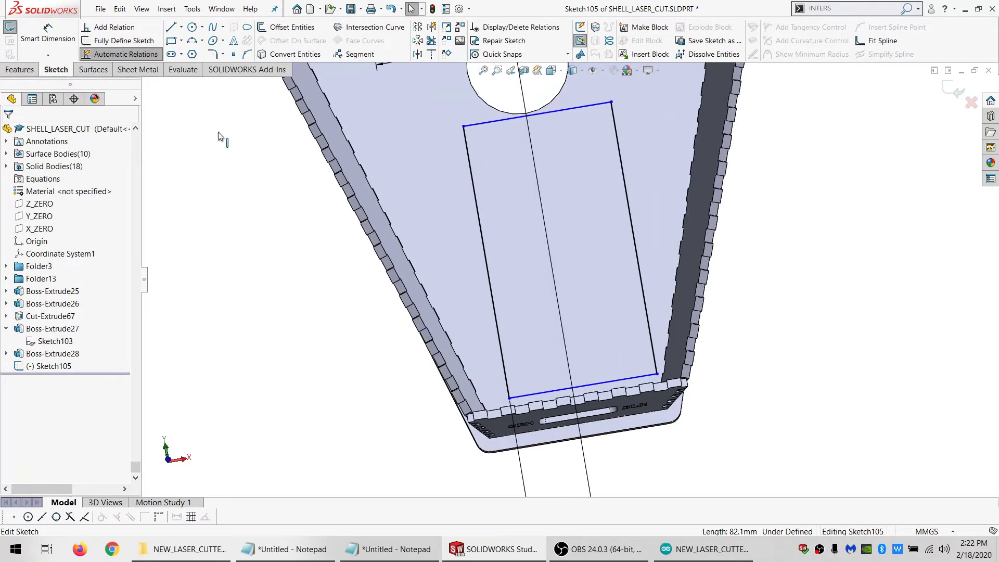
Dimension the lower rectangle's lower edge 8.595 mm from the slot edge on the narrow end panel
{"action": "left_click", "coordinate": [51, 50]}
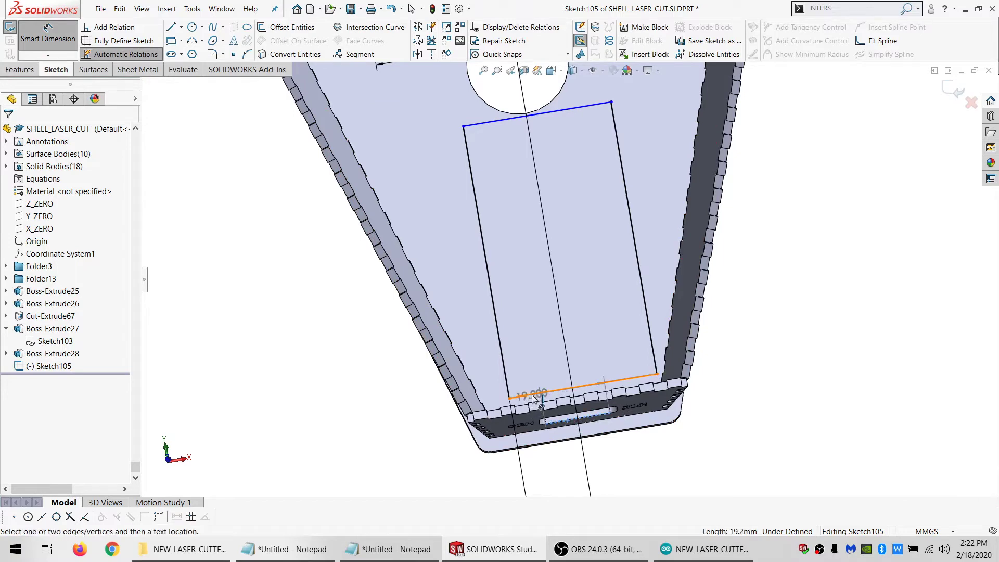
{"action": "left_click", "coordinate": [531, 396]}
{"action": "left_click", "coordinate": [352, 428]}
{"action": "type", "text": "8.5"}
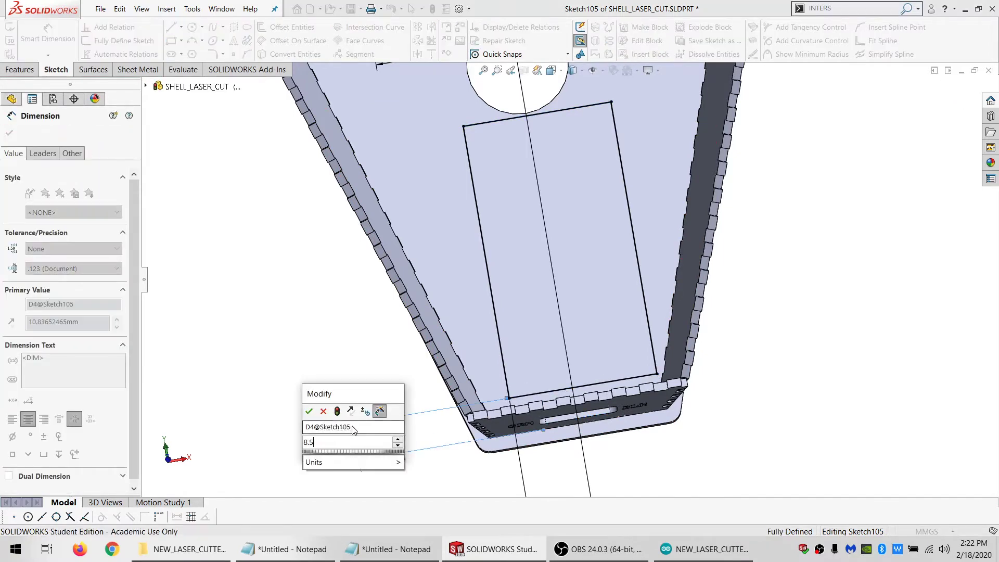
{"action": "key", "text": "Return"}
{"action": "key", "text": "Escape"}
{"action": "scroll", "coordinate": [646, 385], "scroll_direction": "down", "scroll_amount": 3}
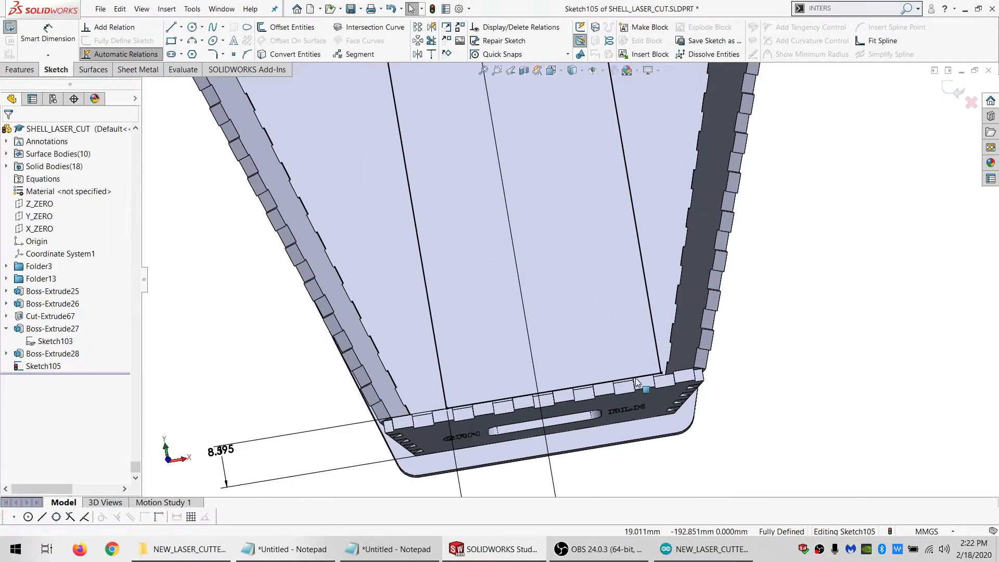
{"action": "mouse_move", "coordinate": [624, 390]}
{"action": "middle_mouse_down"}
{"action": "mouse_move", "coordinate": [630, 415]}
{"action": "mouse_move", "coordinate": [654, 368]}
{"action": "middle_mouse_up"}
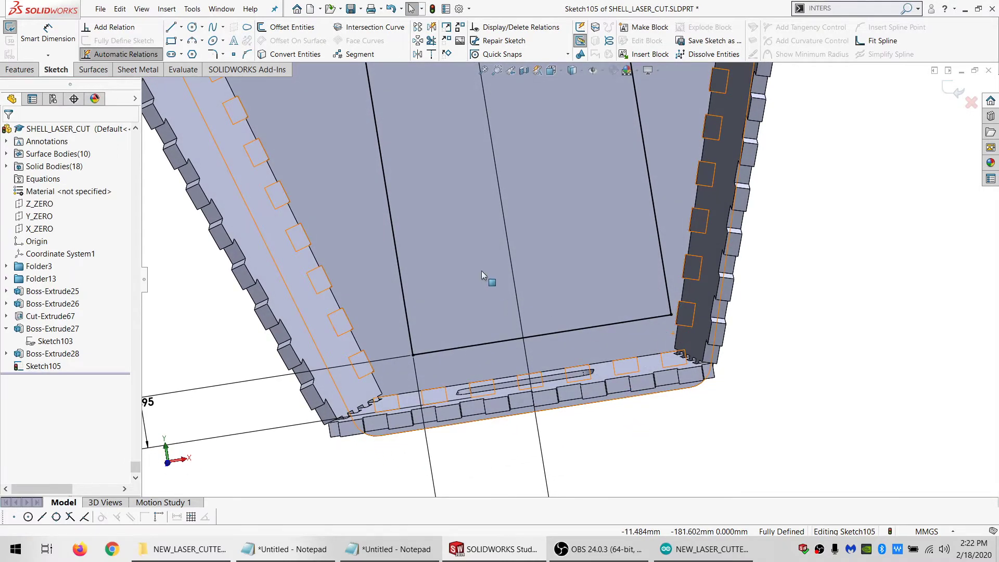
Try to extrude-cut both breadboard rectangles 0.01 mm deep with automatic body selection
{"action": "scroll", "coordinate": [481, 270], "scroll_direction": "up", "scroll_amount": 6}
{"action": "scroll", "coordinate": [591, 286], "scroll_direction": "down", "scroll_amount": 4}
{"action": "scroll", "coordinate": [528, 222], "scroll_direction": "up", "scroll_amount": 5}
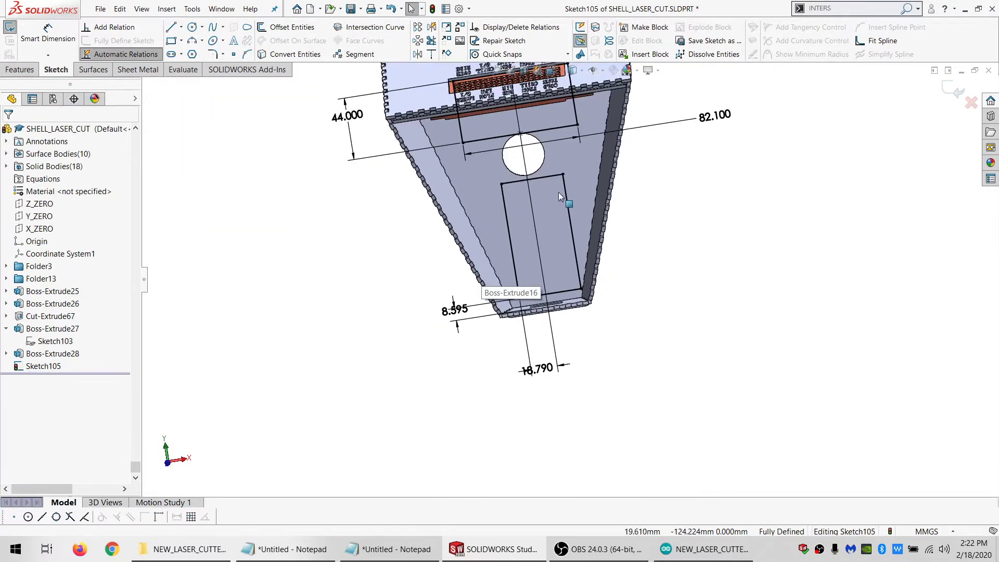
{"action": "scroll", "coordinate": [559, 196], "scroll_direction": "down", "scroll_amount": 2}
{"action": "scroll", "coordinate": [555, 171], "scroll_direction": "up", "scroll_amount": 4}
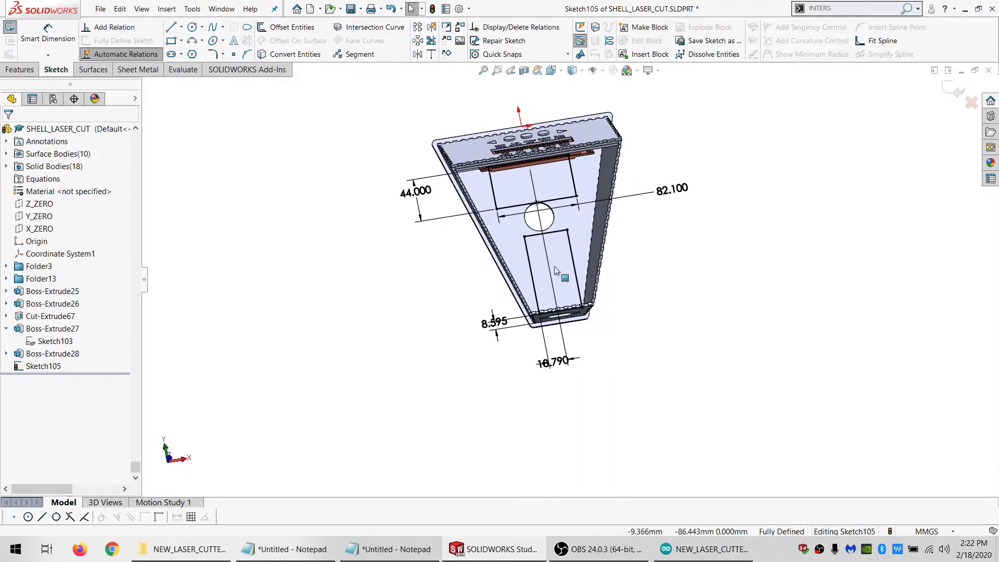
{"action": "scroll", "coordinate": [554, 270], "scroll_direction": "down", "scroll_amount": 5}
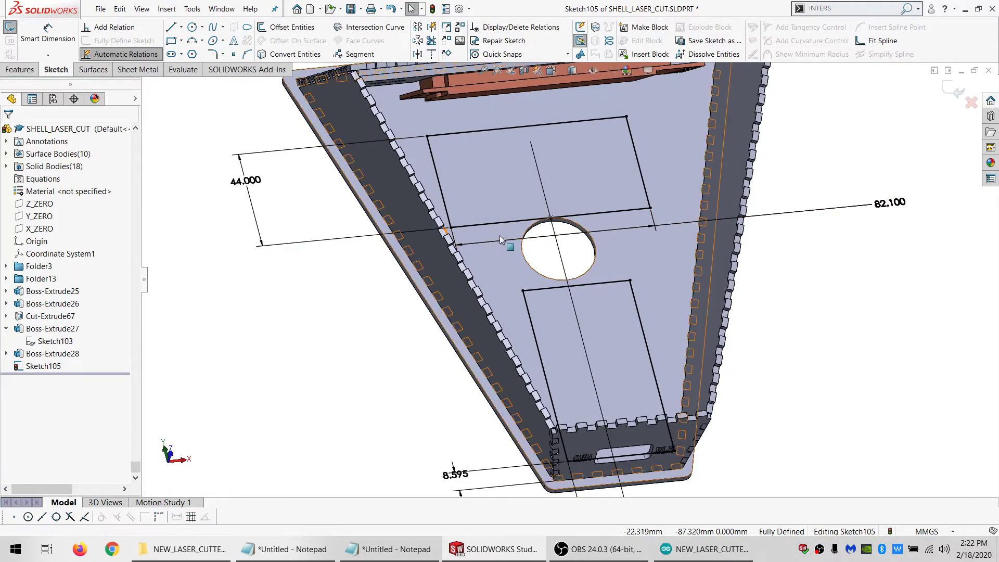
{"action": "left_click", "coordinate": [20, 70]}
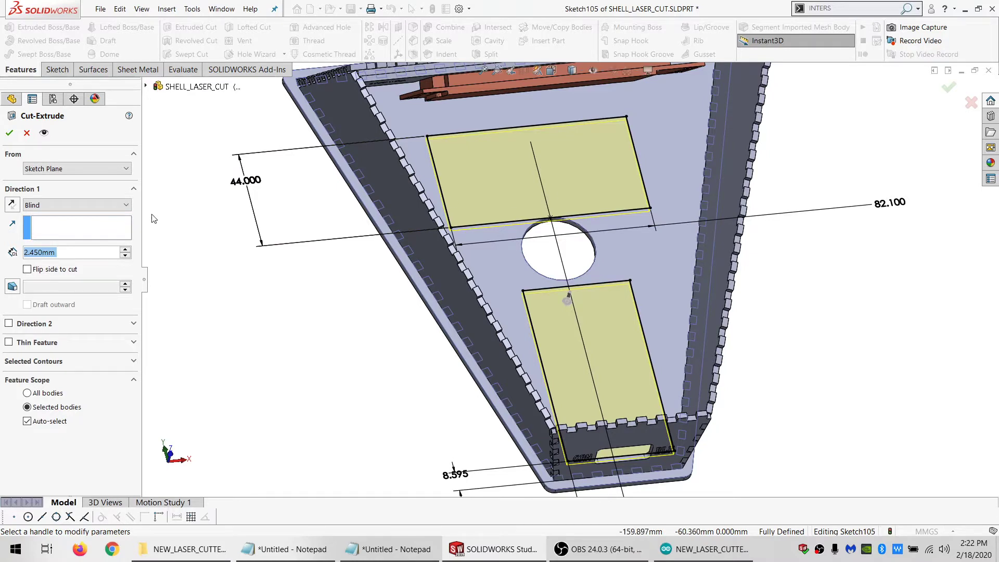
{"action": "left_click", "coordinate": [9, 133]}
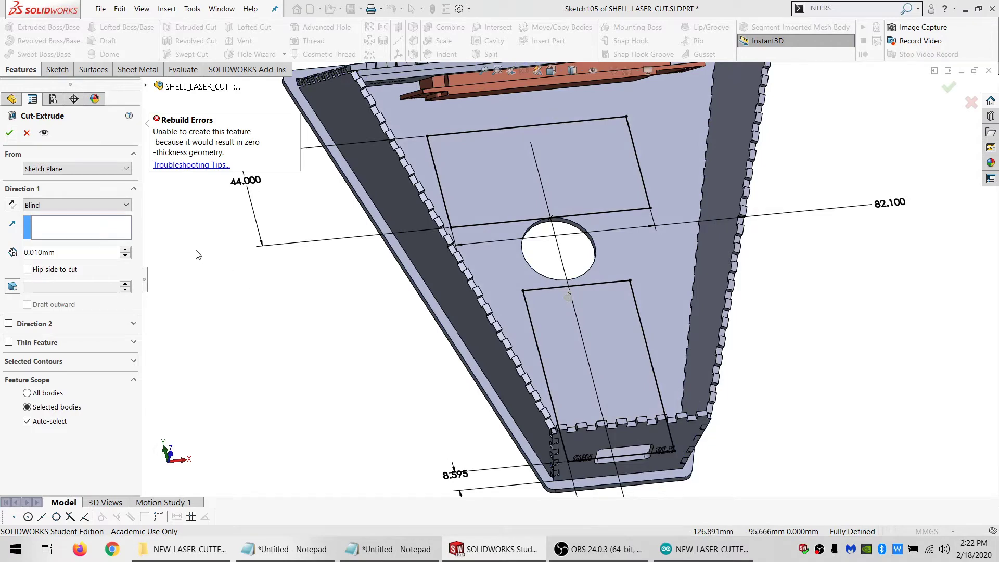
{"action": "left_click", "coordinate": [27, 134]}
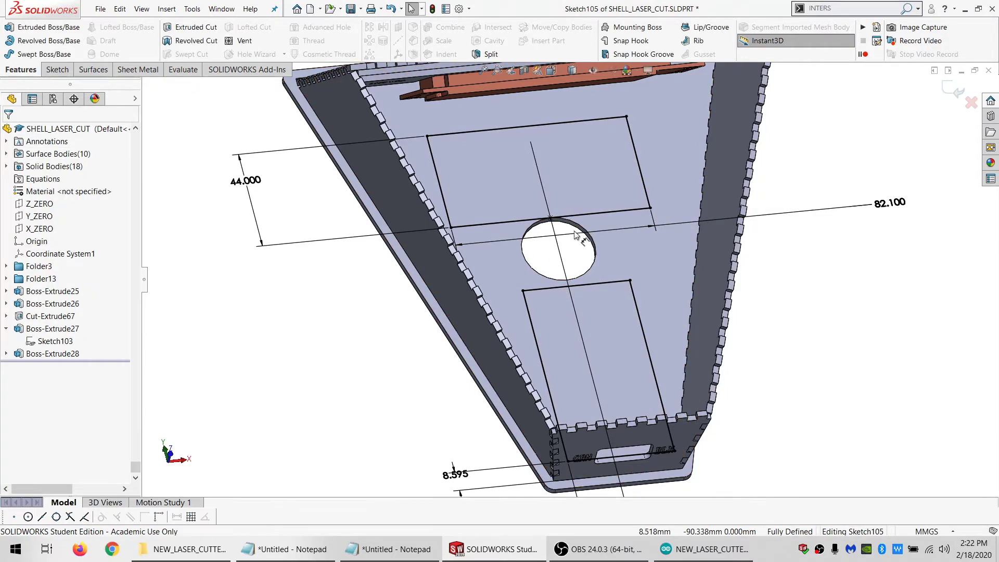
Delete the tangent relation between the upper rectangle's lower edge and the round hole
{"action": "scroll", "coordinate": [564, 217], "scroll_direction": "down", "scroll_amount": 4}
{"action": "left_click", "coordinate": [573, 231]}
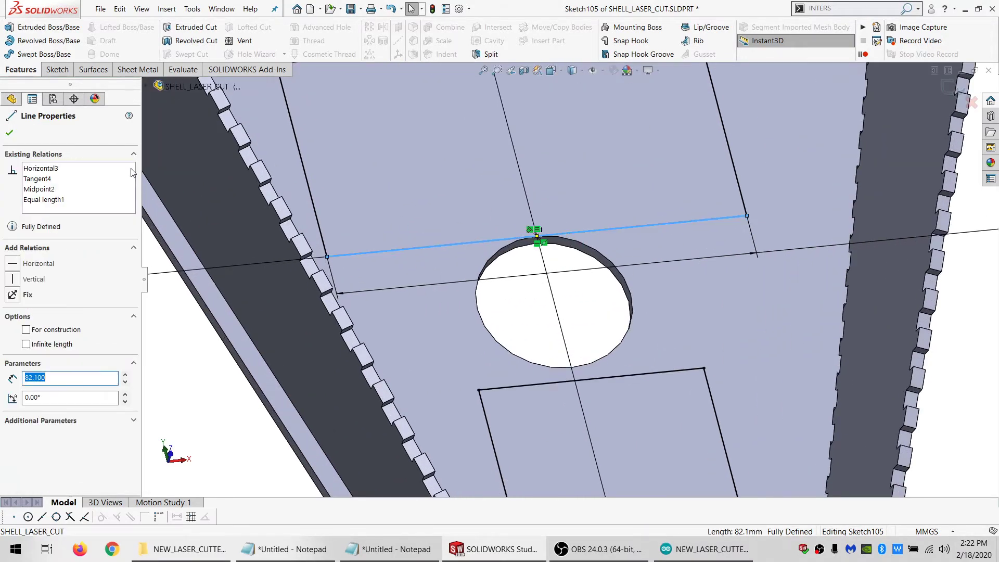
{"action": "left_click", "coordinate": [39, 179]}
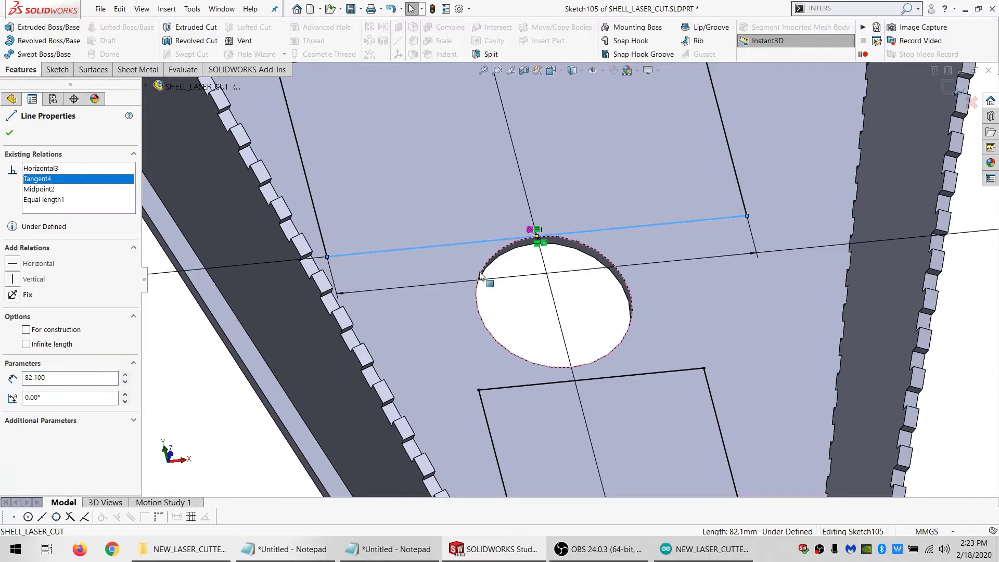
{"action": "key", "text": "Delete"}
Offset the round hole's edge outward by 0.5 mm and make the offset circle construction geometry
{"action": "left_click", "coordinate": [484, 315]}
{"action": "left_click", "coordinate": [484, 324]}
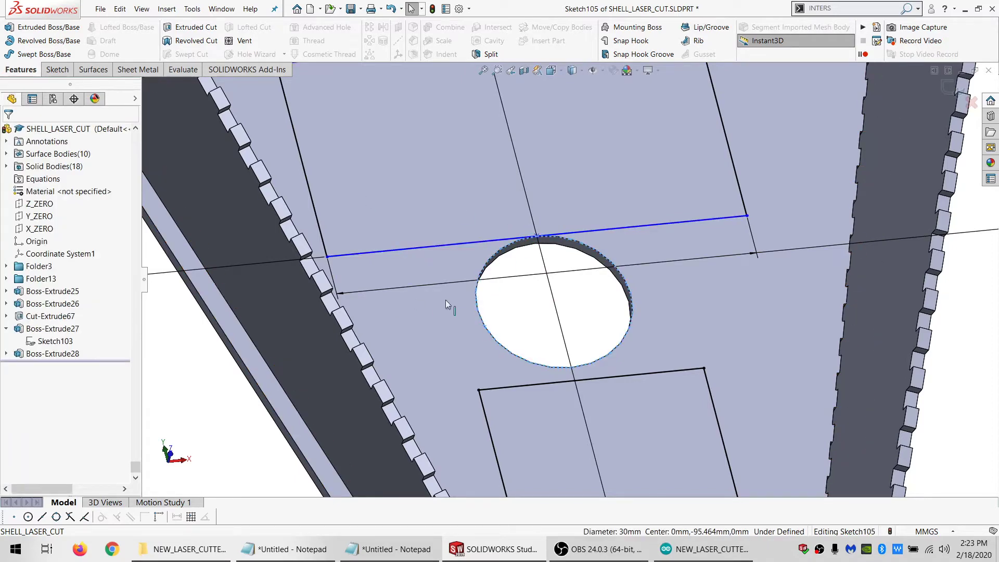
{"action": "left_click", "coordinate": [58, 70]}
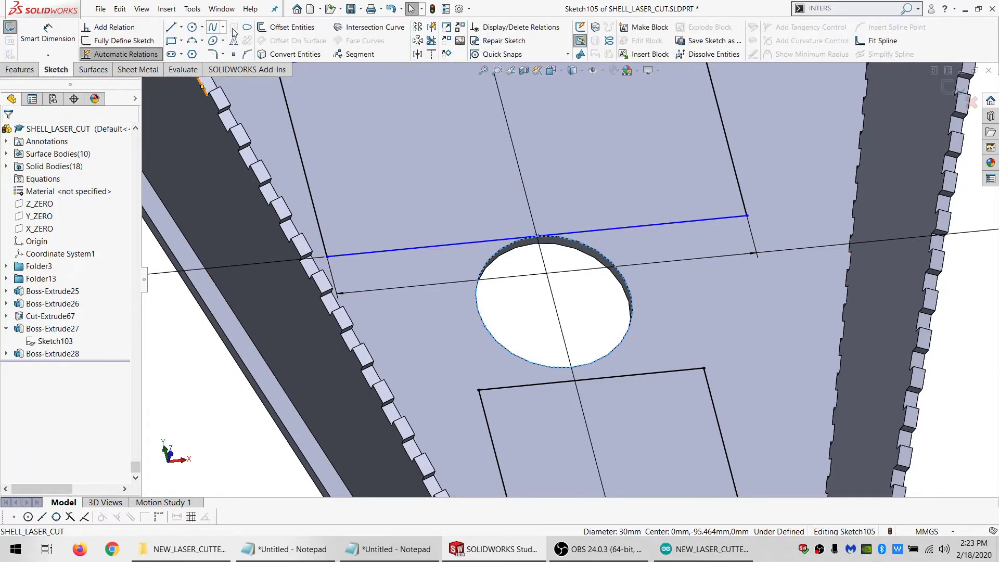
{"action": "left_click", "coordinate": [281, 29]}
{"action": "type", "text": ".5"}
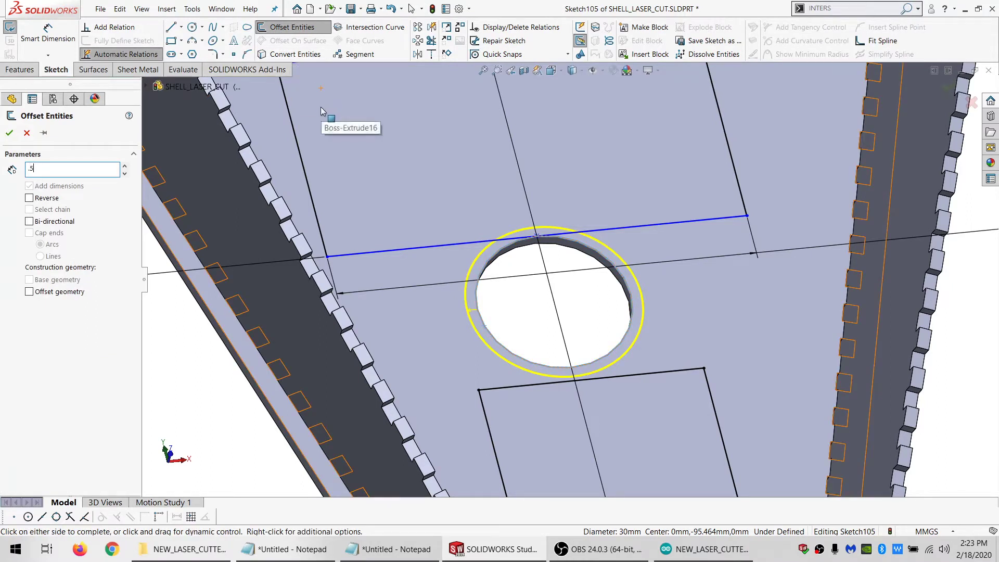
{"action": "key", "text": "Return"}
{"action": "key", "text": "Return"}
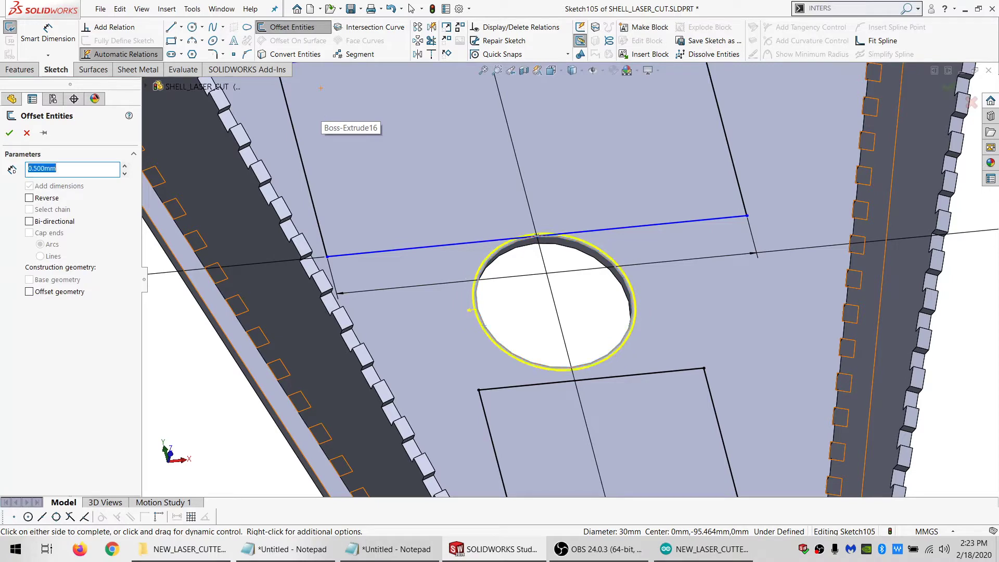
{"action": "left_click", "coordinate": [482, 331]}
{"action": "left_click", "coordinate": [33, 296]}
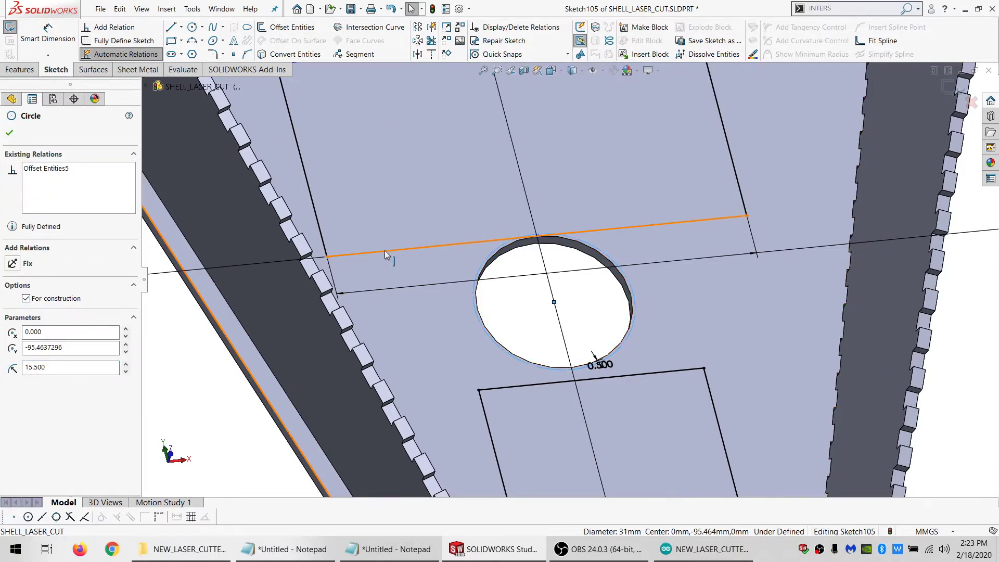
Make the upper rectangle's lower edge tangent to the offset construction circle
{"action": "left_click", "coordinate": [385, 251], "text": "ctrl"}
{"action": "left_click", "coordinate": [36, 317]}
{"action": "scroll", "coordinate": [333, 351], "scroll_direction": "up", "scroll_amount": 5}
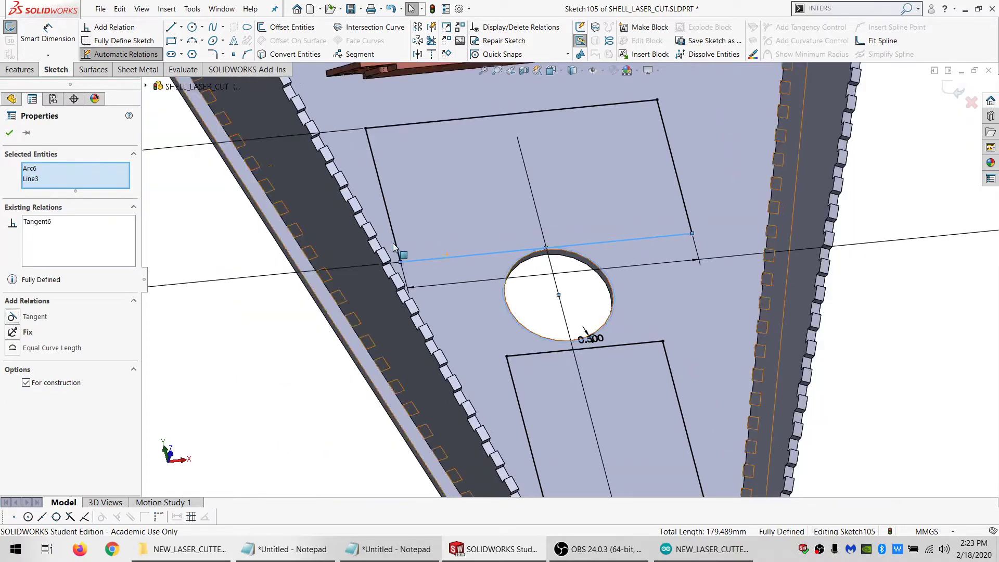
{"action": "left_click", "coordinate": [333, 352]}
Extrude-cut both breadboard rectangles 0.01 mm deep, limiting the feature scope to the base plate body Boss-Extrude23
{"action": "left_click", "coordinate": [20, 70]}
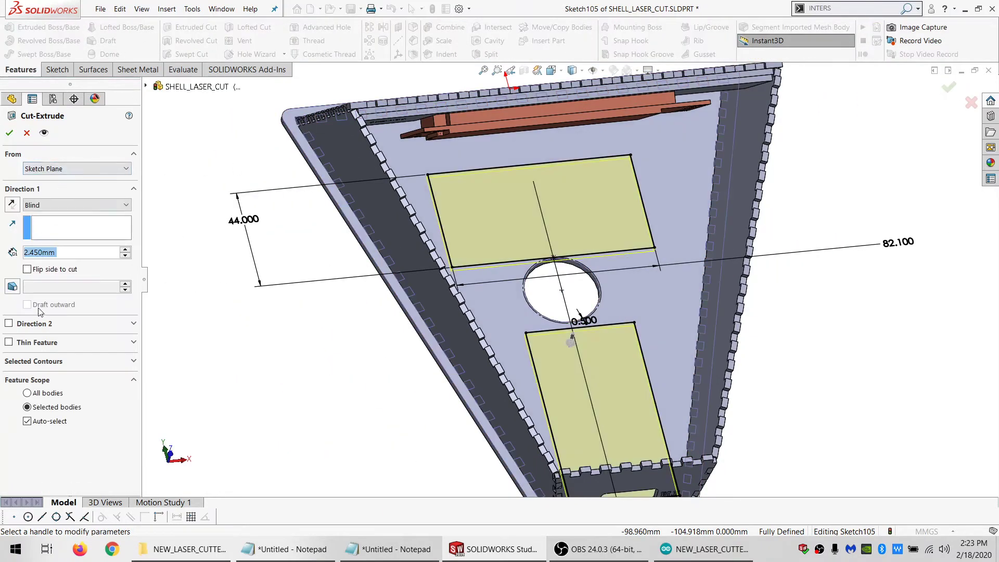
{"action": "left_click", "coordinate": [45, 422]}
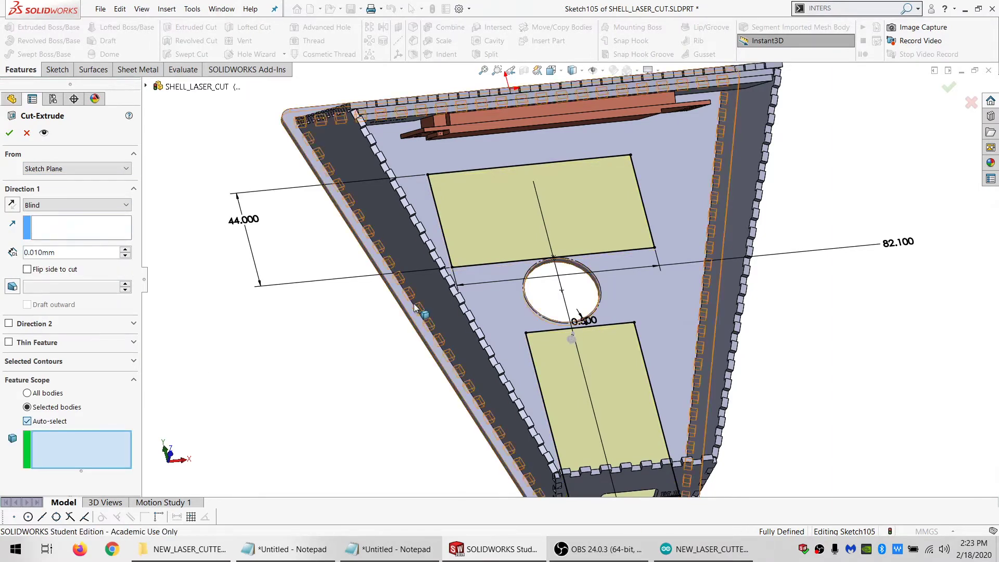
{"action": "left_click", "coordinate": [9, 133]}
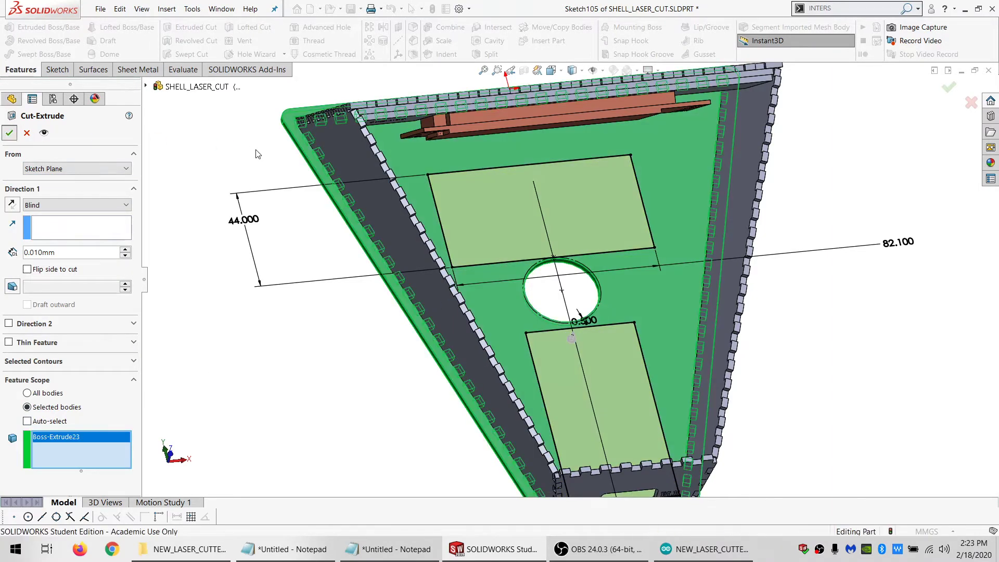
{"action": "middle_click_drag", "start_coordinate": [566, 311], "coordinate": [548, 390]}
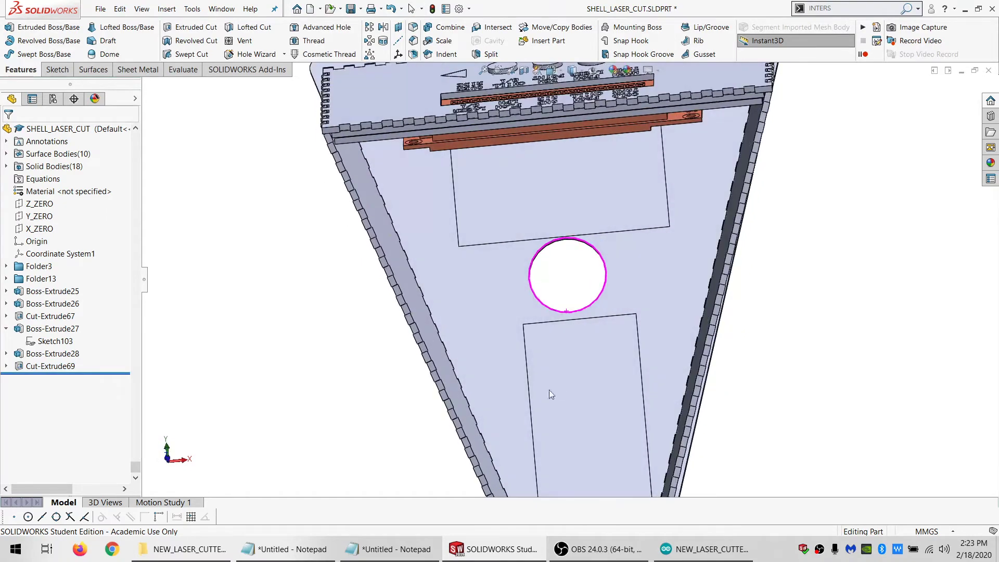
{"action": "key", "text": "f"}
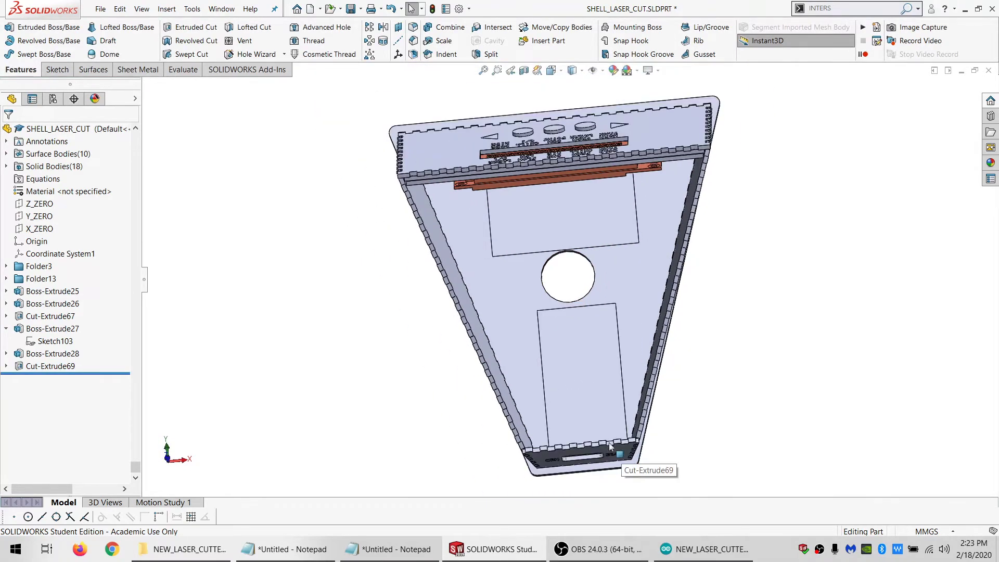
{"action": "mouse_move", "coordinate": [611, 450]}
{"action": "middle_mouse_down"}
{"action": "mouse_move", "coordinate": [542, 364]}
{"action": "mouse_move", "coordinate": [549, 240]}
{"action": "mouse_move", "coordinate": [542, 266]}
{"action": "mouse_move", "coordinate": [561, 225]}
{"action": "mouse_move", "coordinate": [579, 264]}
{"action": "middle_mouse_up"}
{"action": "scroll", "coordinate": [561, 251], "scroll_direction": "down", "scroll_amount": 3}
{"action": "key", "text": "f"}
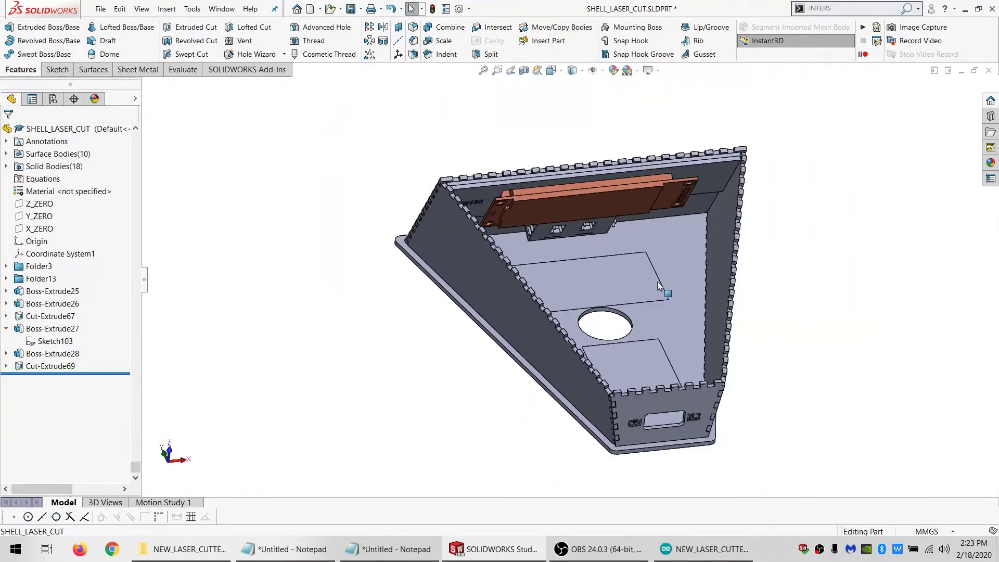
Examine the engraved rectangle outlines on the base plate and the space behind the slotted GRN/BLK front panel
{"action": "middle_click_drag", "start_coordinate": [660, 285], "coordinate": [721, 255]}
{"action": "middle_click_drag", "start_coordinate": [745, 354], "coordinate": [650, 383]}
{"action": "scroll", "coordinate": [661, 379], "scroll_direction": "down", "scroll_amount": 4}
{"action": "scroll", "coordinate": [660, 380], "scroll_direction": "down", "scroll_amount": 3}
{"action": "scroll", "coordinate": [551, 292], "scroll_direction": "up", "scroll_amount": 5}
{"action": "scroll", "coordinate": [552, 293], "scroll_direction": "up", "scroll_amount": 1}
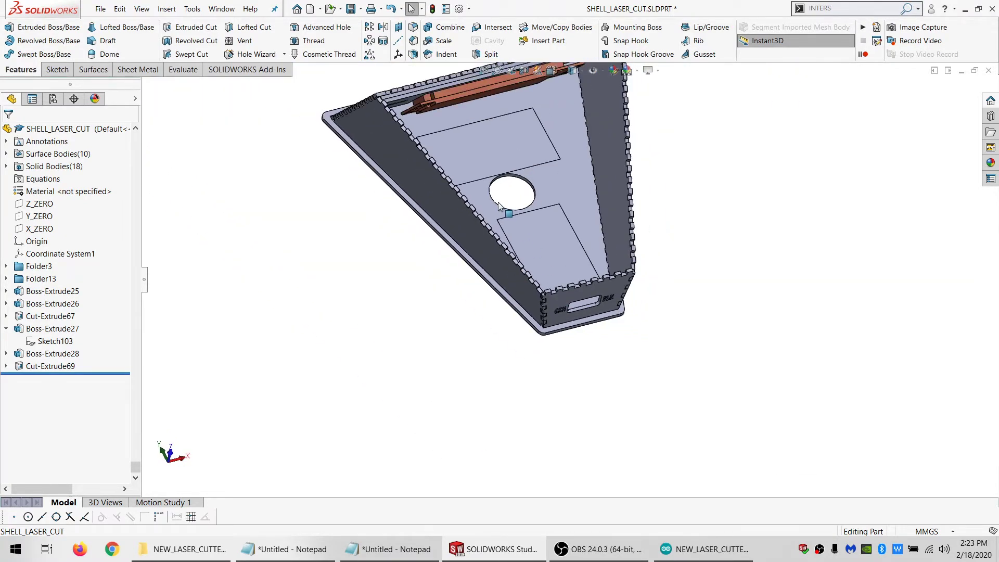
{"action": "scroll", "coordinate": [564, 314], "scroll_direction": "down", "scroll_amount": 4}
{"action": "scroll", "coordinate": [579, 322], "scroll_direction": "down", "scroll_amount": 5}
{"action": "left_click", "coordinate": [575, 287]}
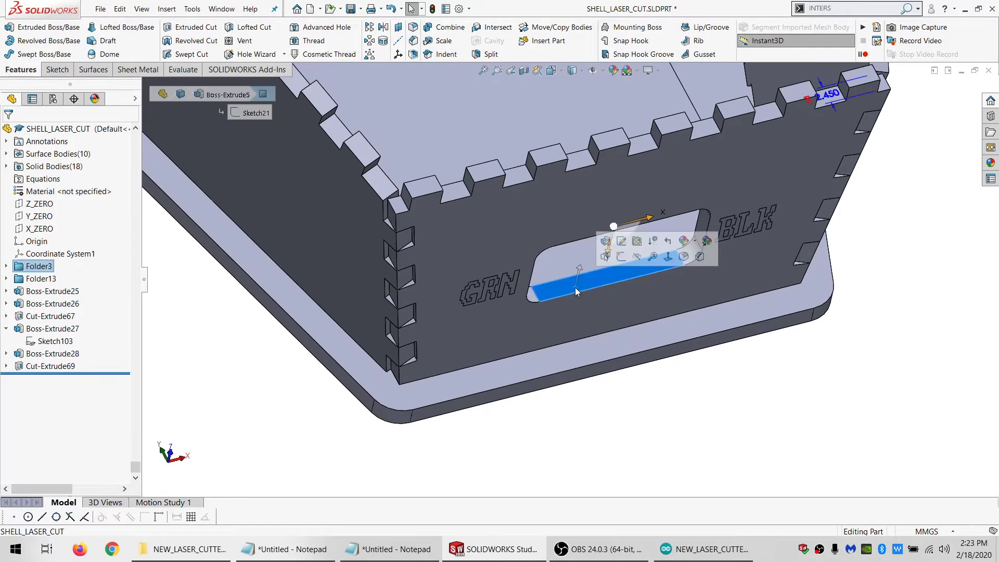
{"action": "scroll", "coordinate": [558, 286], "scroll_direction": "up", "scroll_amount": 5}
{"action": "scroll", "coordinate": [554, 241], "scroll_direction": "up", "scroll_amount": 4}
{"action": "scroll", "coordinate": [545, 218], "scroll_direction": "down", "scroll_amount": 5}
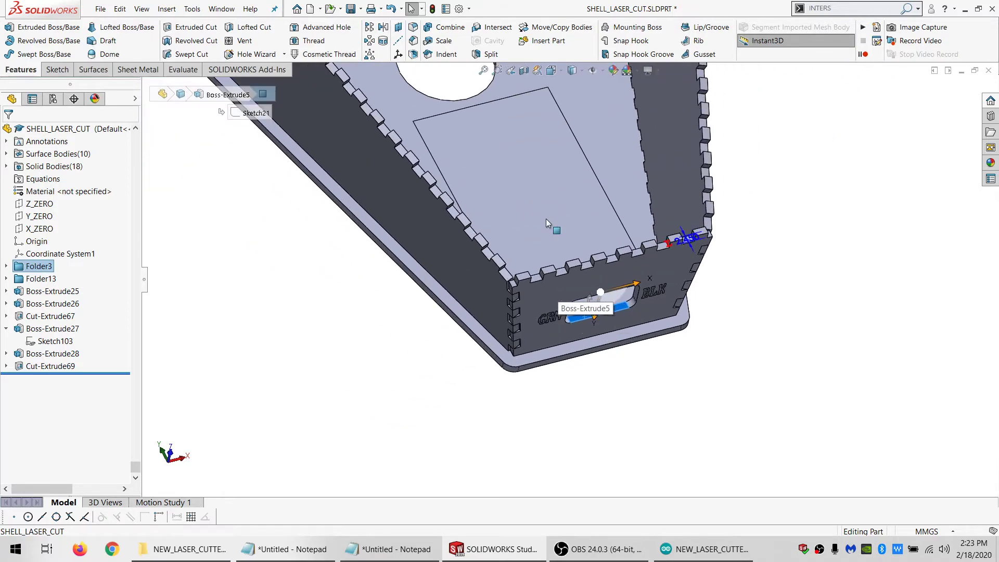
{"action": "middle_click_drag", "start_coordinate": [546, 219], "coordinate": [542, 246]}
{"action": "scroll", "coordinate": [585, 333], "scroll_direction": "down", "scroll_amount": 1}
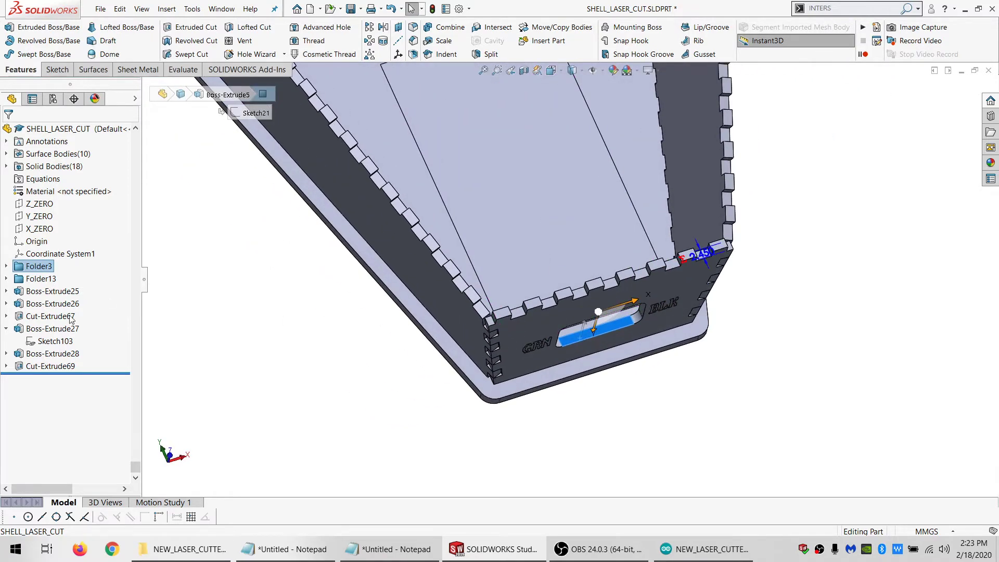
Reopen the sketch of Cut-Extrude69 and set the lower rectangle's distance from the front panel edge to =9 + MATL_THK
{"action": "left_click", "coordinate": [60, 366]}
{"action": "left_click", "coordinate": [84, 333]}
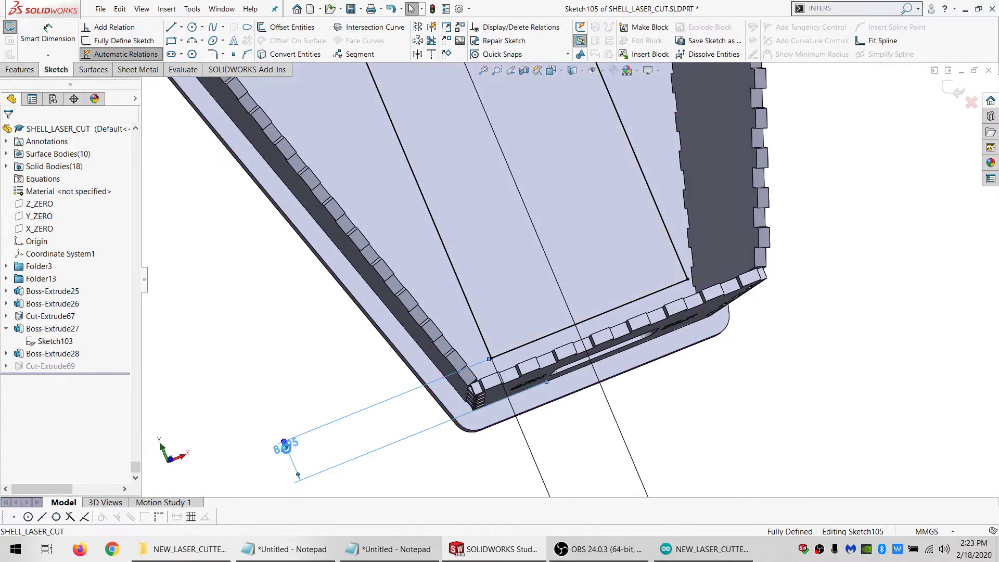
{"action": "double_click", "coordinate": [283, 447]}
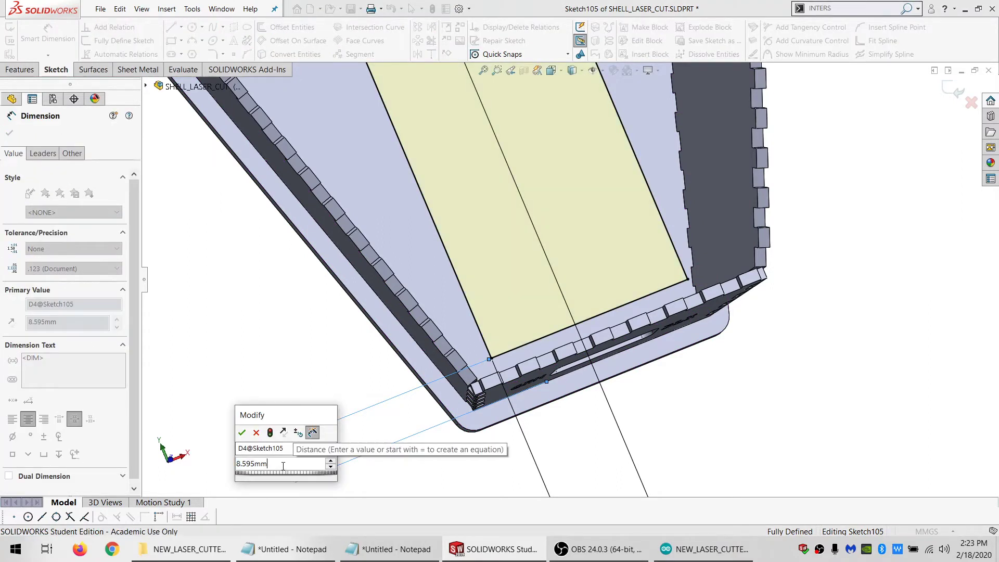
{"action": "type", "text": "=9 +"}
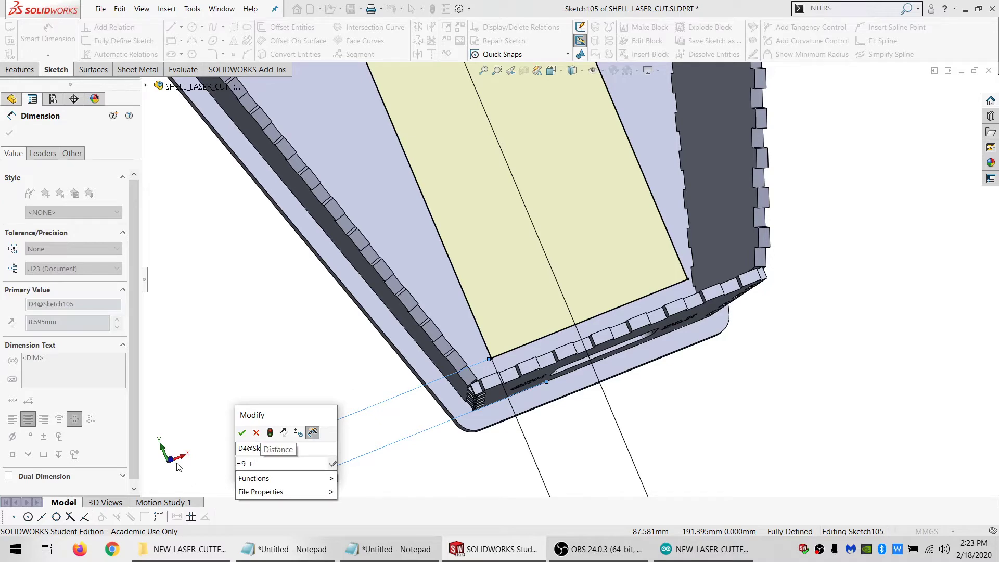
{"action": "type", "text": " M"}
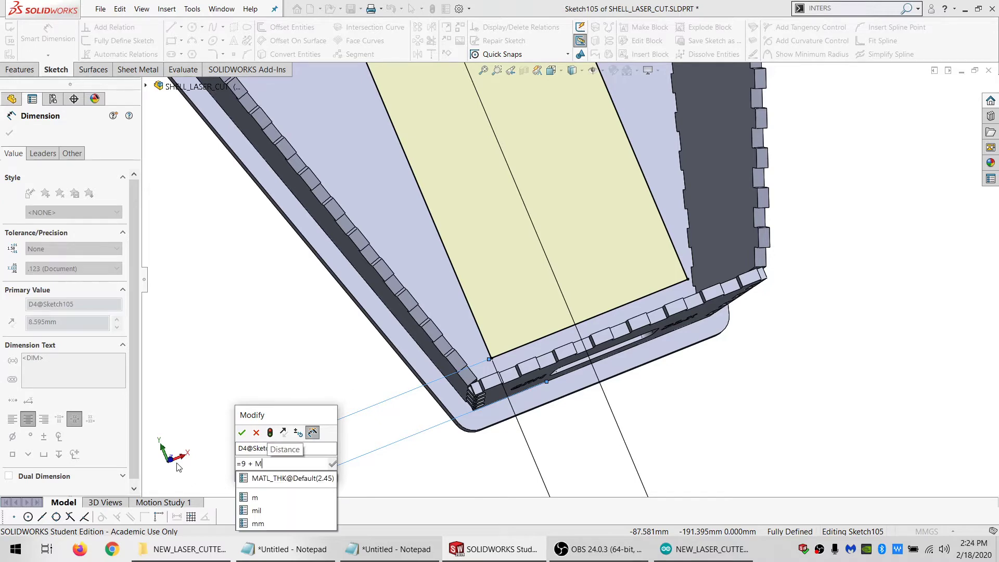
{"action": "left_click", "coordinate": [257, 480]}
{"action": "key", "text": "Return"}
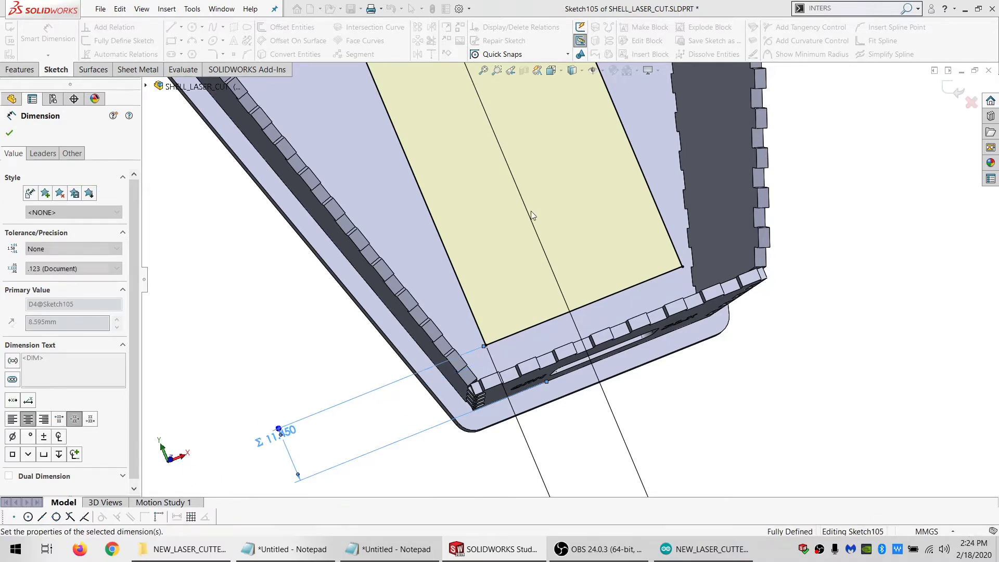
Check the lower rectangle's position against the round hole and close the sketch to rebuild the engraving cut
{"action": "scroll", "coordinate": [489, 137], "scroll_direction": "down", "scroll_amount": 10}
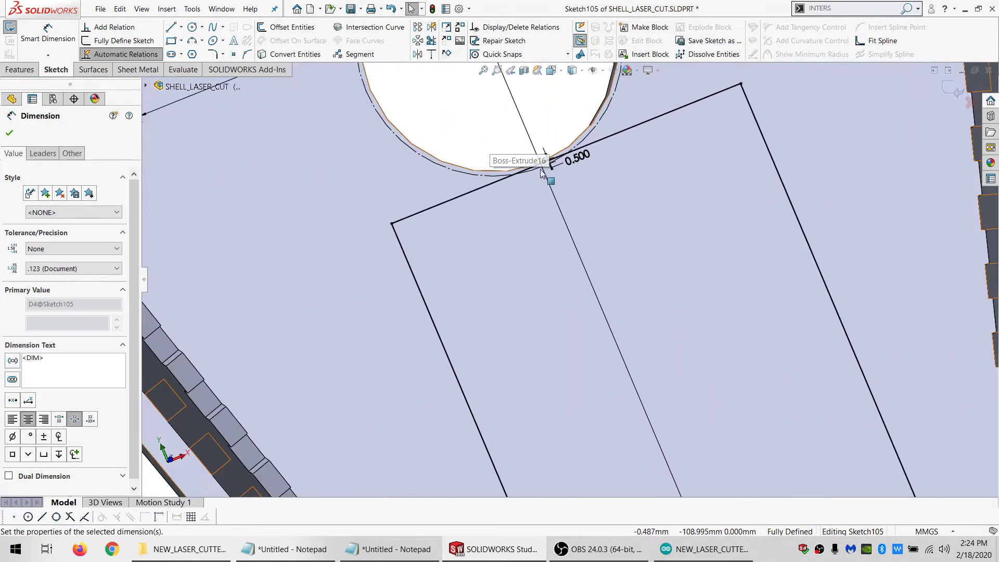
{"action": "scroll", "coordinate": [555, 205], "scroll_direction": "up", "scroll_amount": 8}
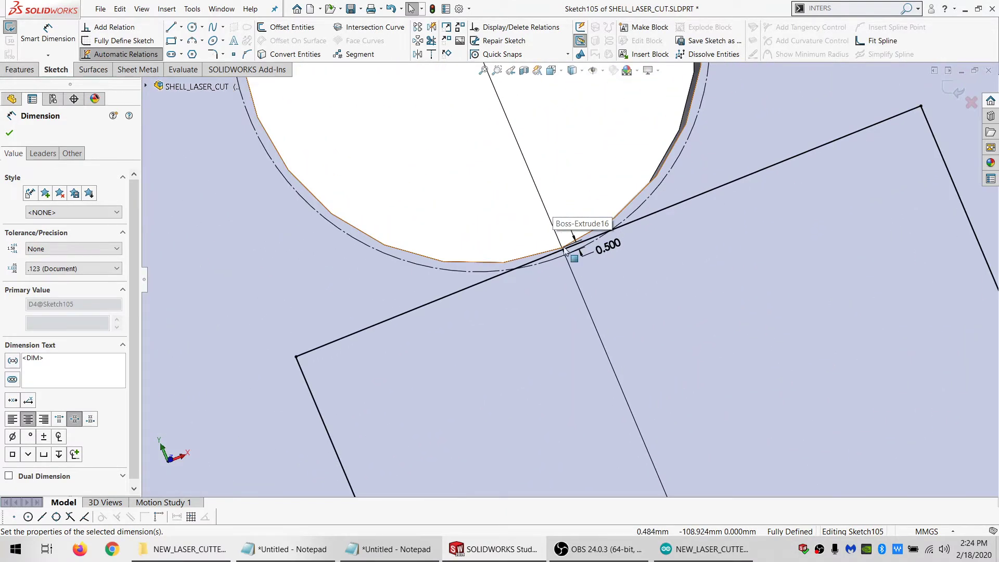
{"action": "scroll", "coordinate": [582, 285], "scroll_direction": "up", "scroll_amount": 6}
{"action": "scroll", "coordinate": [577, 284], "scroll_direction": "down", "scroll_amount": 5}
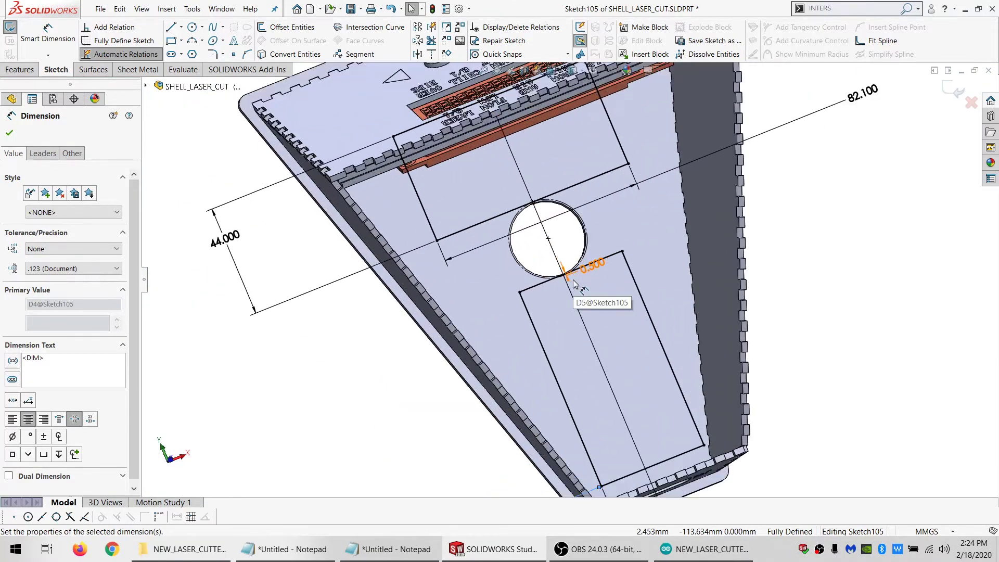
{"action": "scroll", "coordinate": [574, 283], "scroll_direction": "up", "scroll_amount": 1}
{"action": "scroll", "coordinate": [573, 281], "scroll_direction": "up", "scroll_amount": 4}
{"action": "scroll", "coordinate": [573, 281], "scroll_direction": "down", "scroll_amount": 3}
{"action": "middle_click_drag", "start_coordinate": [567, 297], "coordinate": [555, 278]}
{"action": "left_click", "coordinate": [7, 30]}
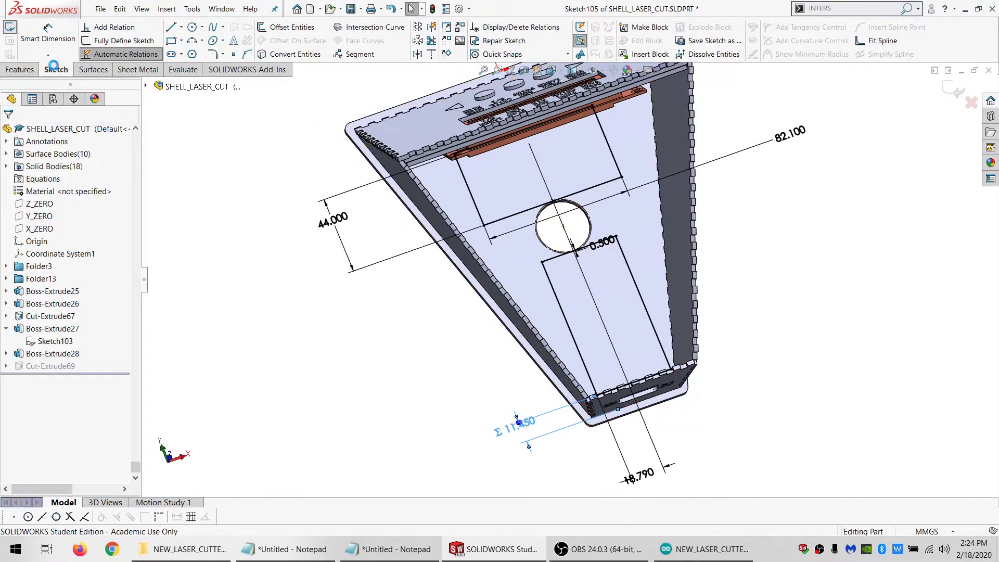
Examine the gap between the round hole's edge and the lower rectangle's engraved outline
{"action": "scroll", "coordinate": [563, 261], "scroll_direction": "down", "scroll_amount": 8}
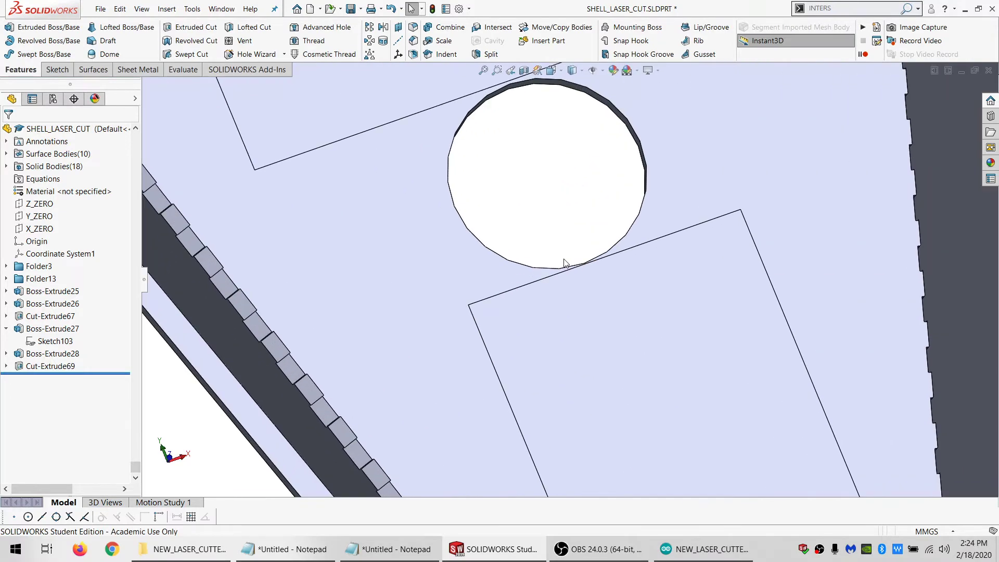
{"action": "scroll", "coordinate": [603, 282], "scroll_direction": "up", "scroll_amount": 8}
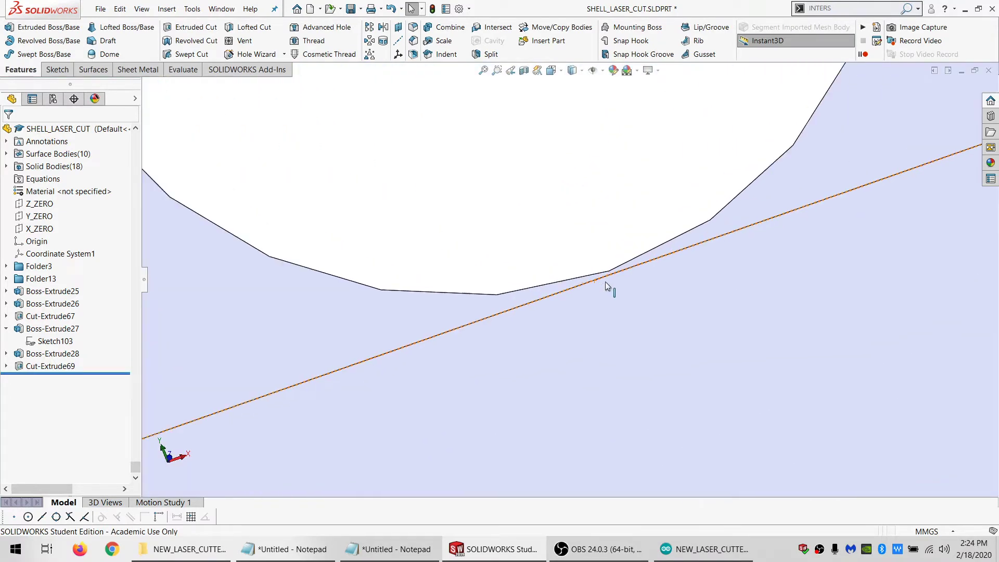
{"action": "scroll", "coordinate": [599, 322], "scroll_direction": "down", "scroll_amount": 3}
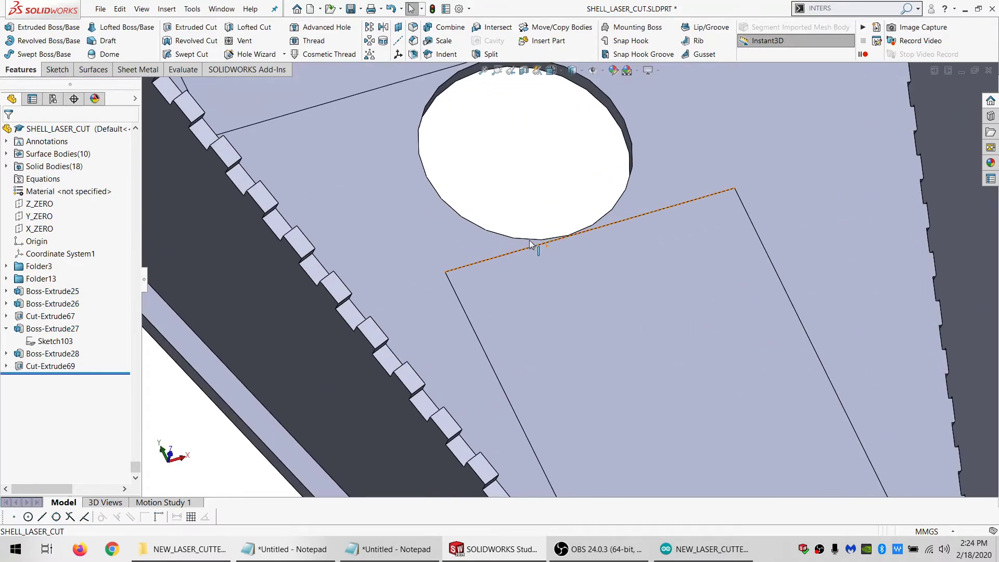
{"action": "scroll", "coordinate": [533, 265], "scroll_direction": "down", "scroll_amount": 4}
{"action": "scroll", "coordinate": [557, 254], "scroll_direction": "down", "scroll_amount": 5}
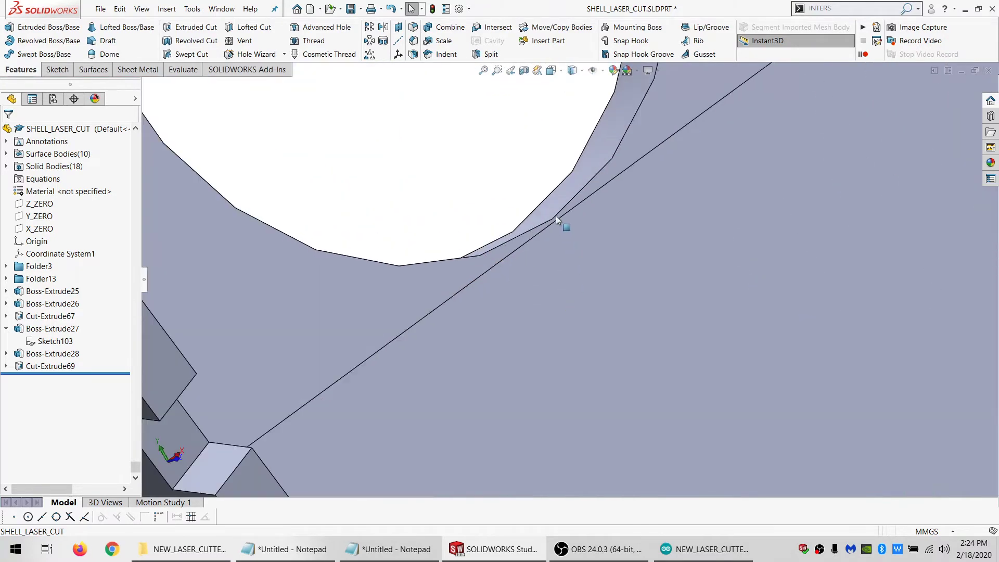
{"action": "scroll", "coordinate": [555, 215], "scroll_direction": "up", "scroll_amount": 8}
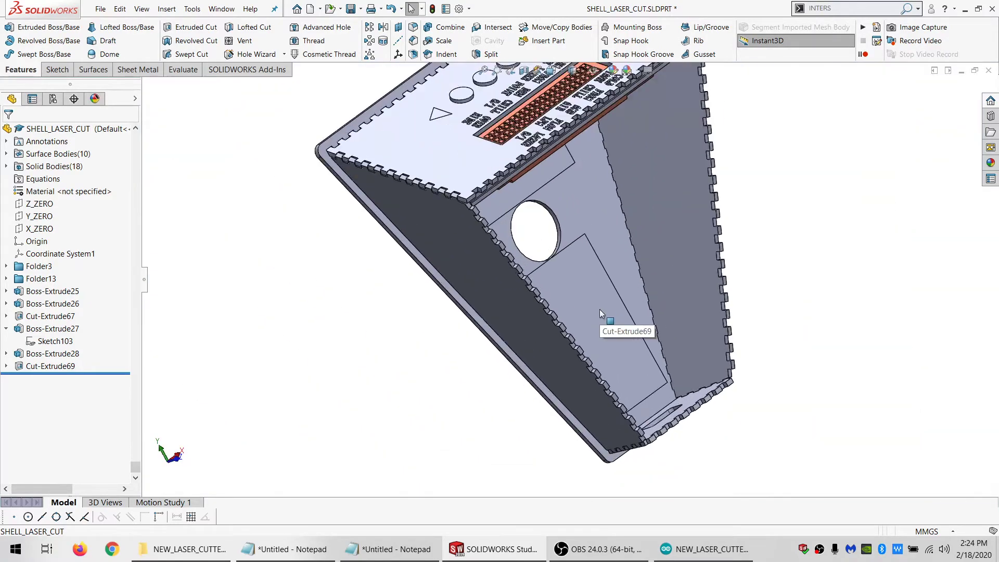
{"action": "middle_click_drag", "start_coordinate": [599, 309], "coordinate": [548, 245]}
{"action": "scroll", "coordinate": [548, 267], "scroll_direction": "down", "scroll_amount": 5}
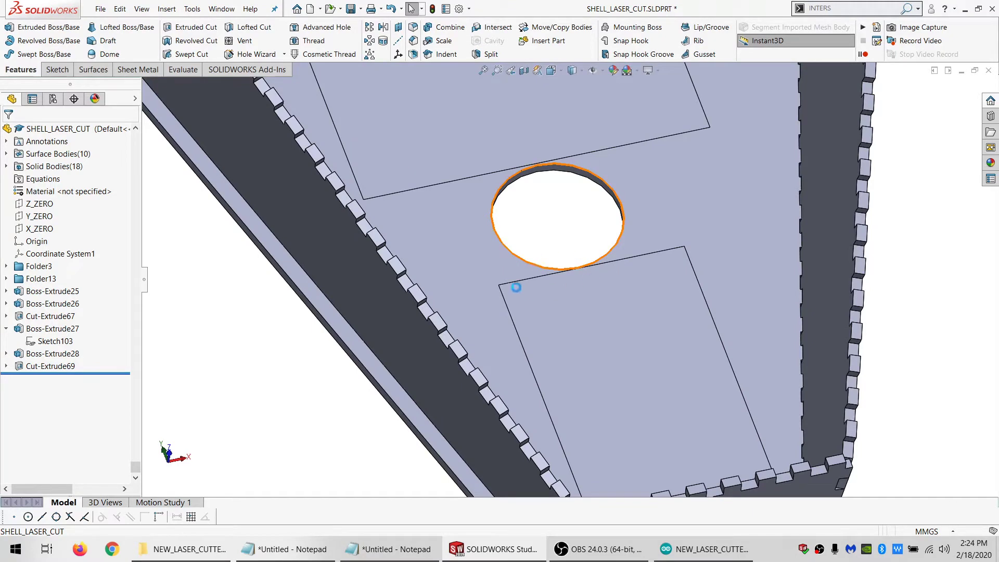
{"action": "scroll", "coordinate": [516, 287], "scroll_direction": "up", "scroll_amount": 5}
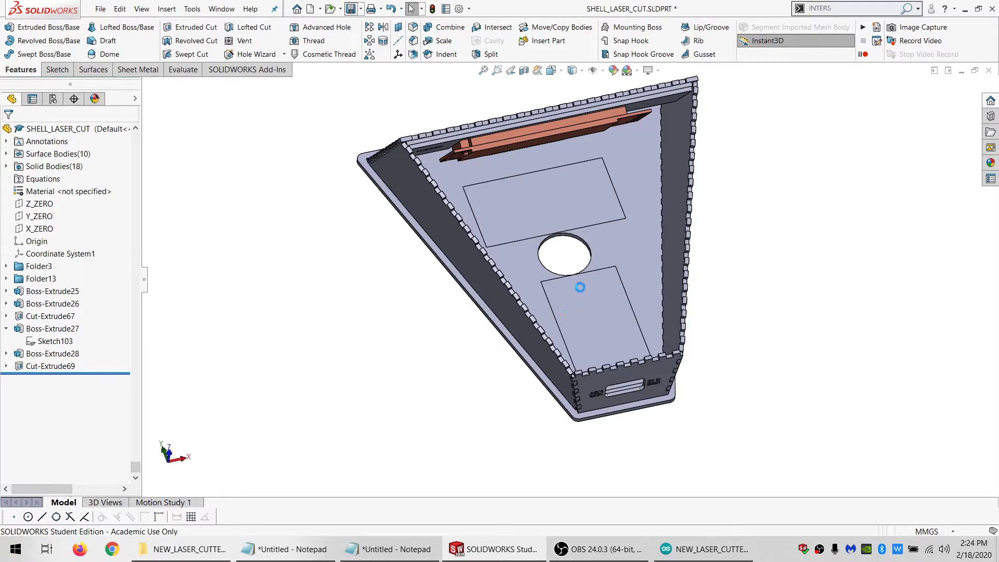
Start a sketch on the outer face of the long side panel and draw a circle near its tall end
{"action": "mouse_move", "coordinate": [590, 296]}
{"action": "middle_mouse_down"}
{"action": "mouse_move", "coordinate": [703, 250]}
{"action": "mouse_move", "coordinate": [773, 268]}
{"action": "mouse_move", "coordinate": [760, 341]}
{"action": "mouse_move", "coordinate": [719, 416]}
{"action": "mouse_move", "coordinate": [769, 356]}
{"action": "mouse_move", "coordinate": [736, 384]}
{"action": "mouse_move", "coordinate": [693, 379]}
{"action": "mouse_move", "coordinate": [709, 282]}
{"action": "mouse_move", "coordinate": [651, 344]}
{"action": "mouse_move", "coordinate": [391, 336]}
{"action": "mouse_move", "coordinate": [419, 261]}
{"action": "mouse_move", "coordinate": [466, 289]}
{"action": "middle_mouse_up"}
{"action": "left_click", "coordinate": [466, 290]}
{"action": "left_click", "coordinate": [56, 69]}
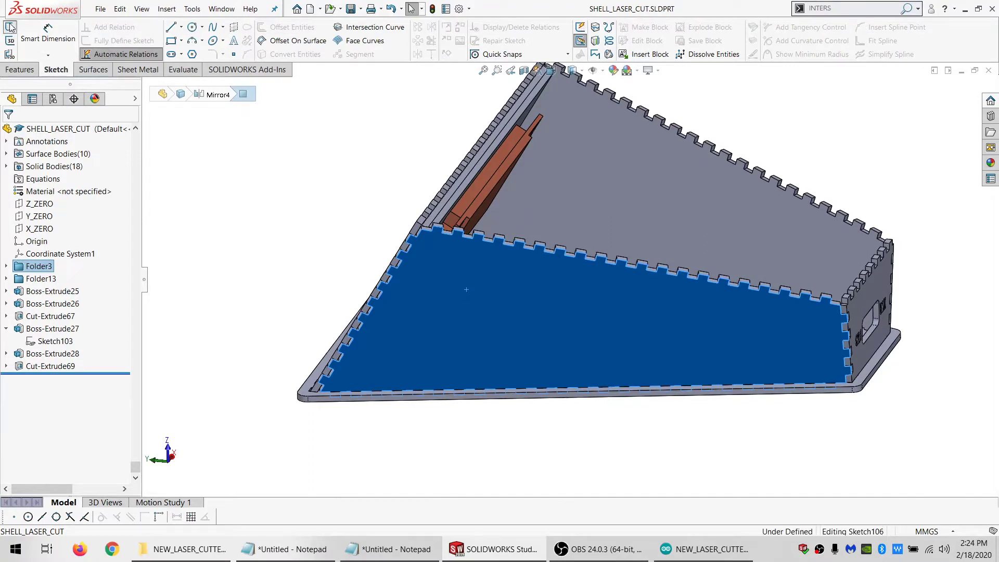
{"action": "left_click", "coordinate": [10, 27]}
{"action": "left_click", "coordinate": [192, 27]}
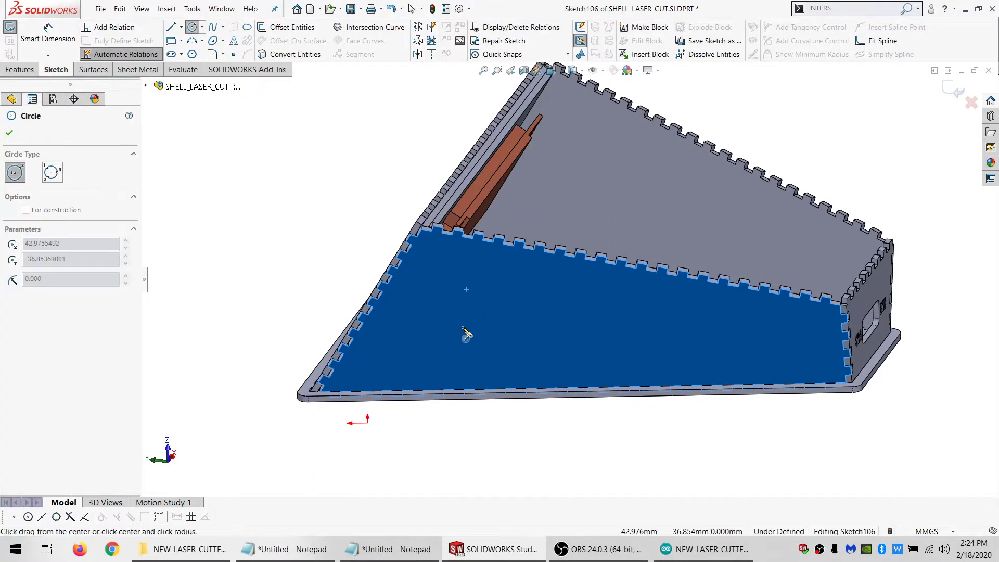
{"action": "left_click", "coordinate": [462, 327]}
{"action": "left_click", "coordinate": [473, 373]}
{"action": "key", "text": "Escape"}
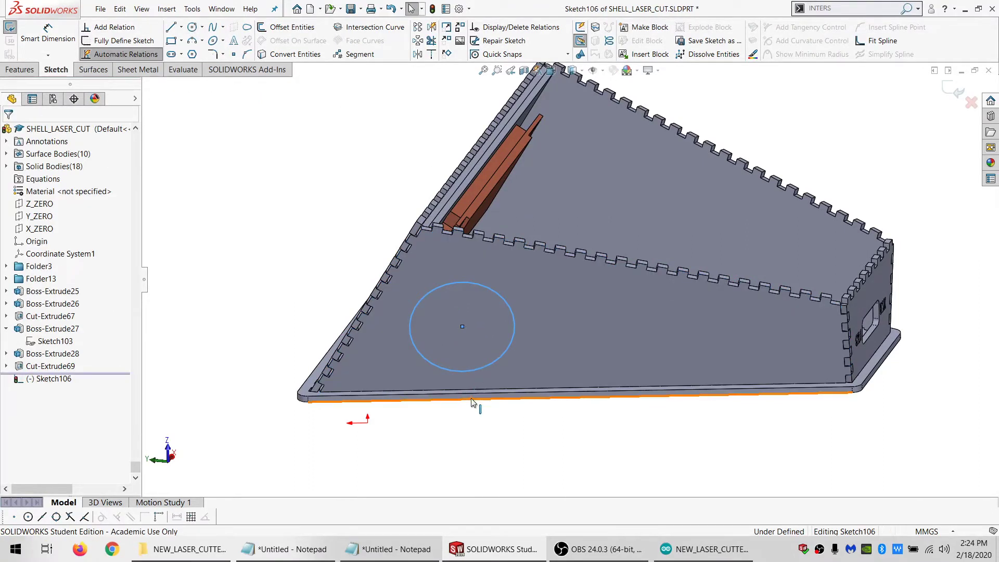
Hide the base plate body beneath the side panel to expose the panel's lower tabs
{"action": "right_click", "coordinate": [475, 398]}
{"action": "left_click", "coordinate": [515, 383]}
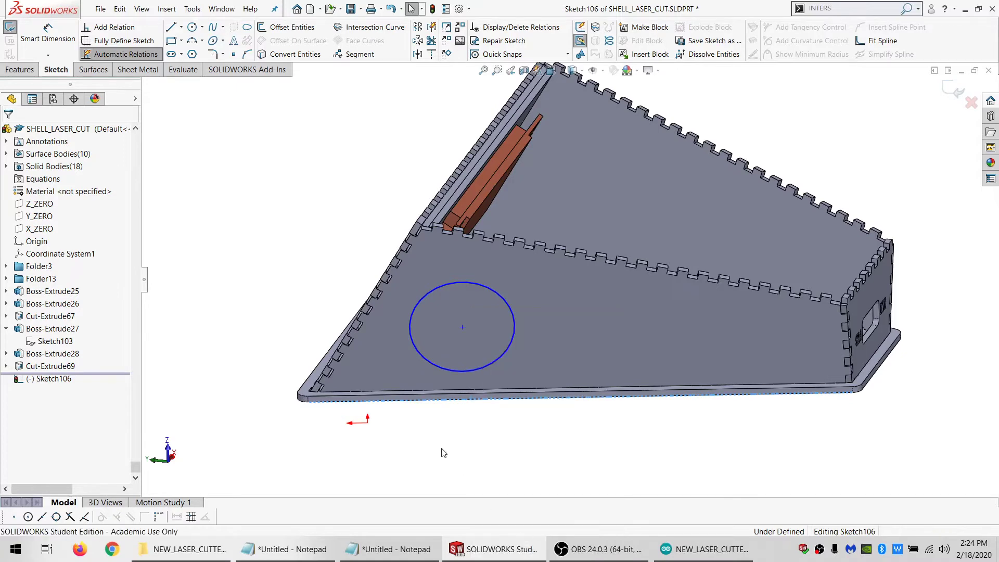
{"action": "scroll", "coordinate": [451, 385], "scroll_direction": "down", "scroll_amount": 2}
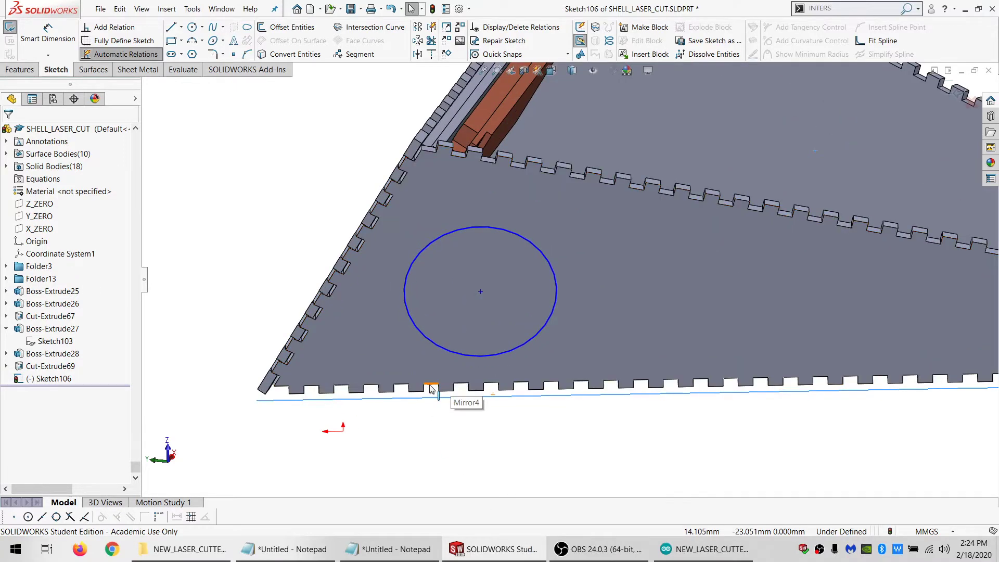
Make the circle tangent to the side panel's bottom, top and slanted end finger-joint edges
{"action": "key", "text": "Escape"}
{"action": "left_click", "coordinate": [298, 359], "text": "ctrl"}
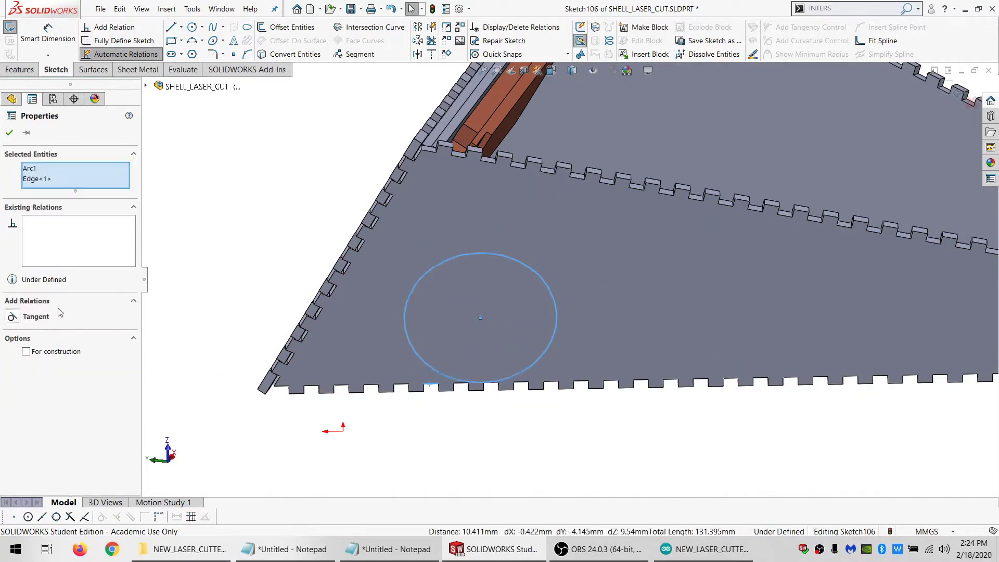
{"action": "key", "text": "Escape"}
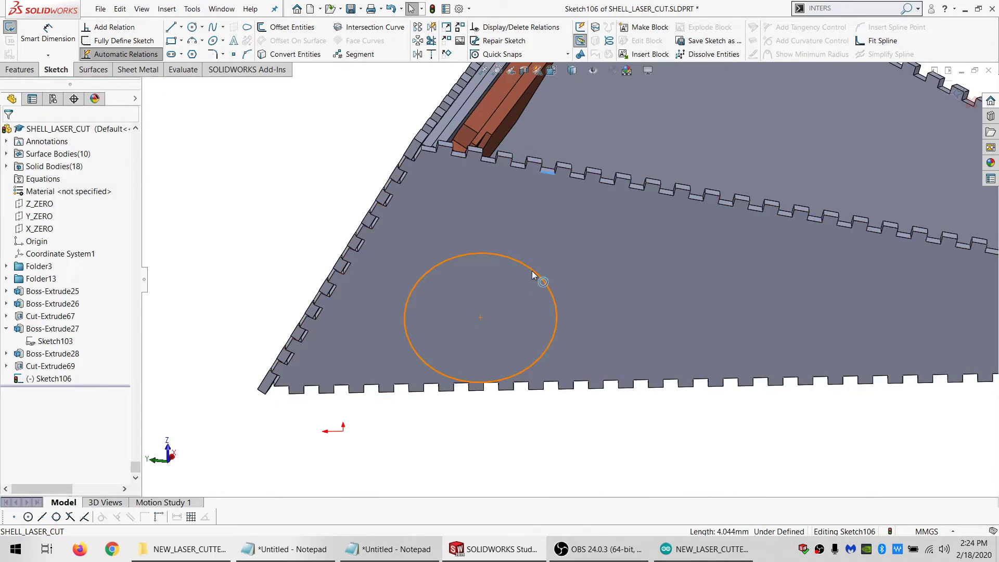
{"action": "left_click", "coordinate": [535, 276]}
{"action": "left_click", "coordinate": [25, 315]}
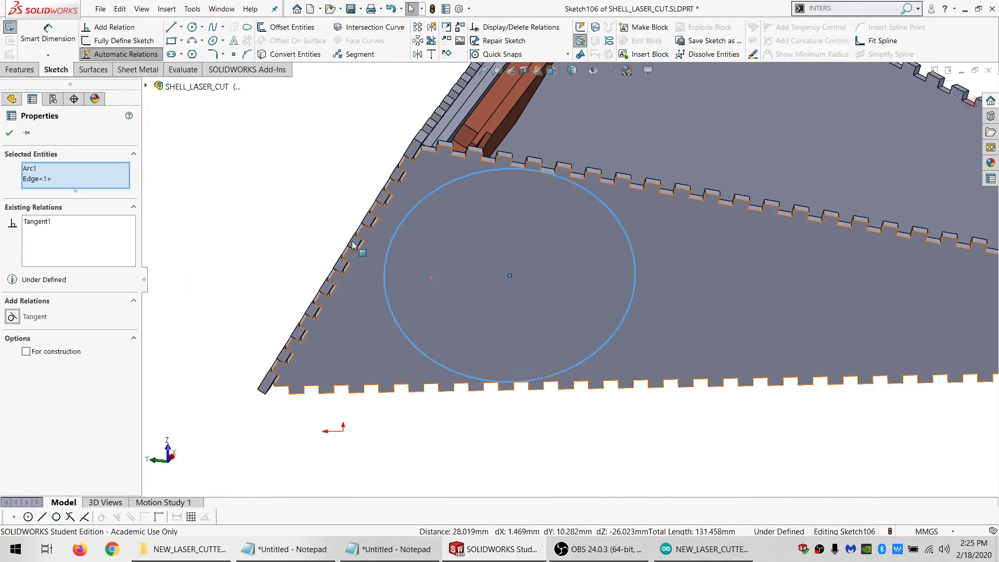
{"action": "key", "text": "Escape"}
{"action": "left_click", "coordinate": [396, 227], "text": "ctrl"}
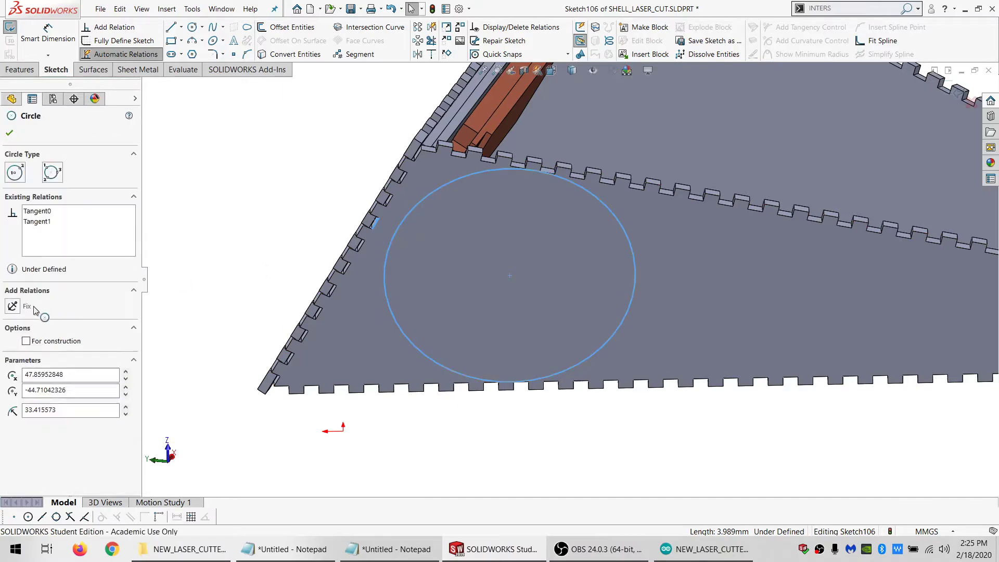
{"action": "left_click", "coordinate": [32, 318]}
{"action": "key", "text": "Escape"}
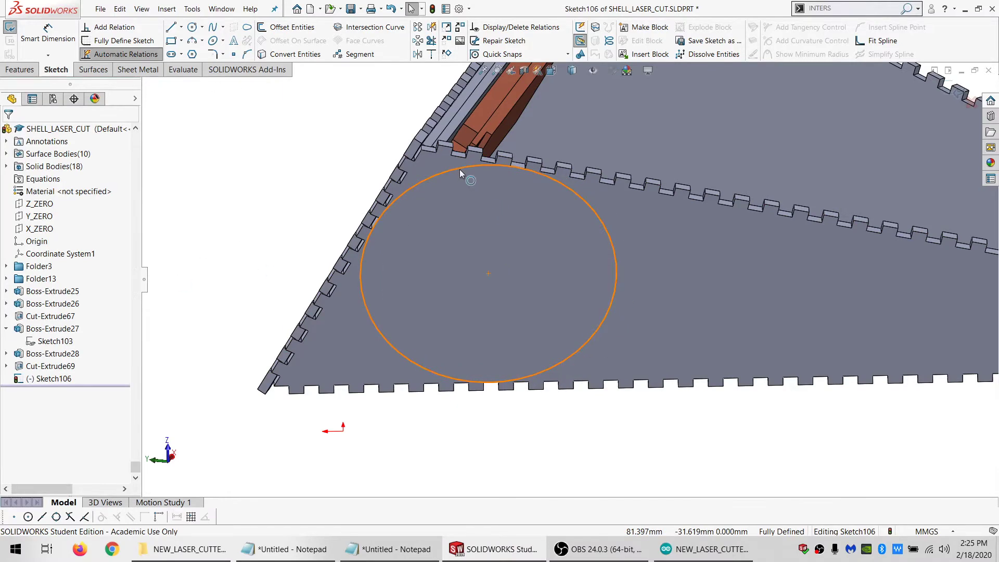
Sketch a second circle concentric with and inside the tangent circle, and set its diameter to 50 mm
{"action": "left_click", "coordinate": [460, 170]}
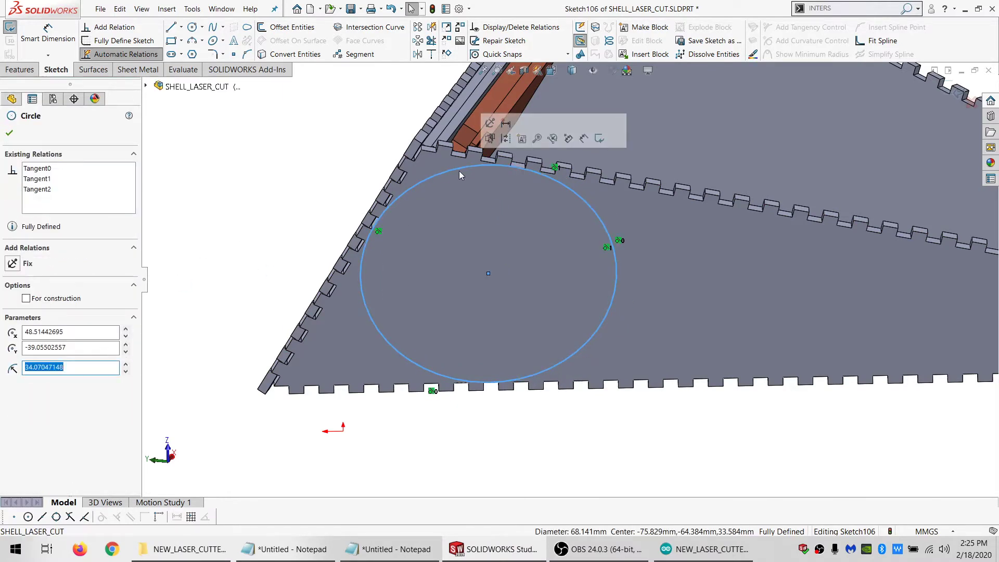
{"action": "left_click", "coordinate": [192, 27]}
{"action": "left_click", "coordinate": [488, 273]}
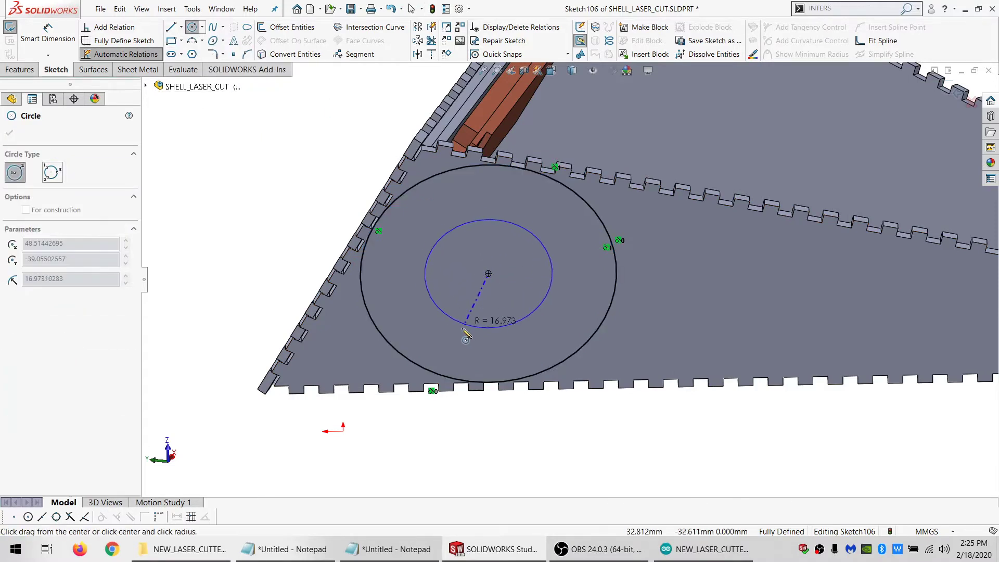
{"action": "left_click", "coordinate": [458, 331]}
{"action": "left_click", "coordinate": [50, 43]}
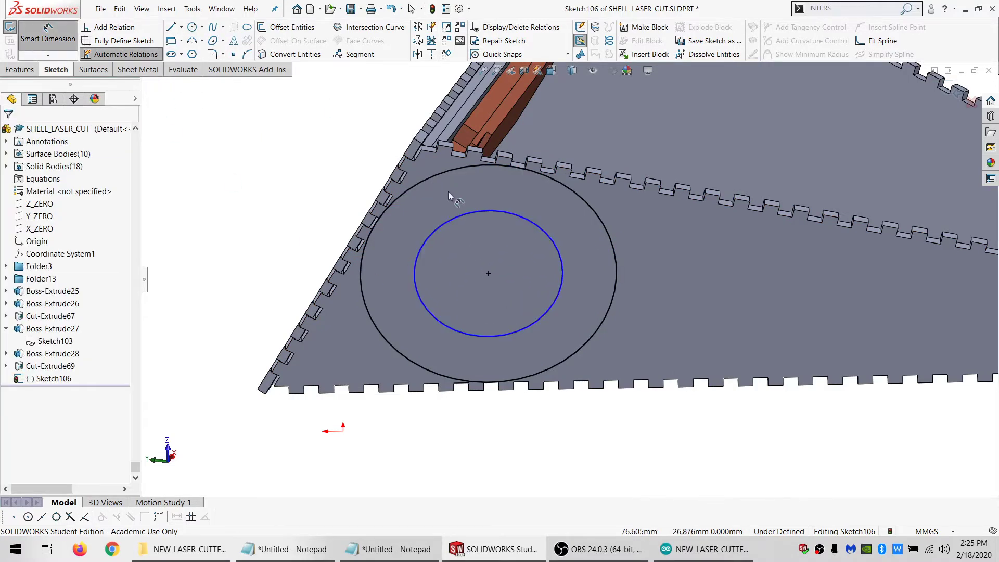
{"action": "left_click", "coordinate": [457, 217]}
{"action": "left_click", "coordinate": [225, 149]}
{"action": "type", "text": "50"}
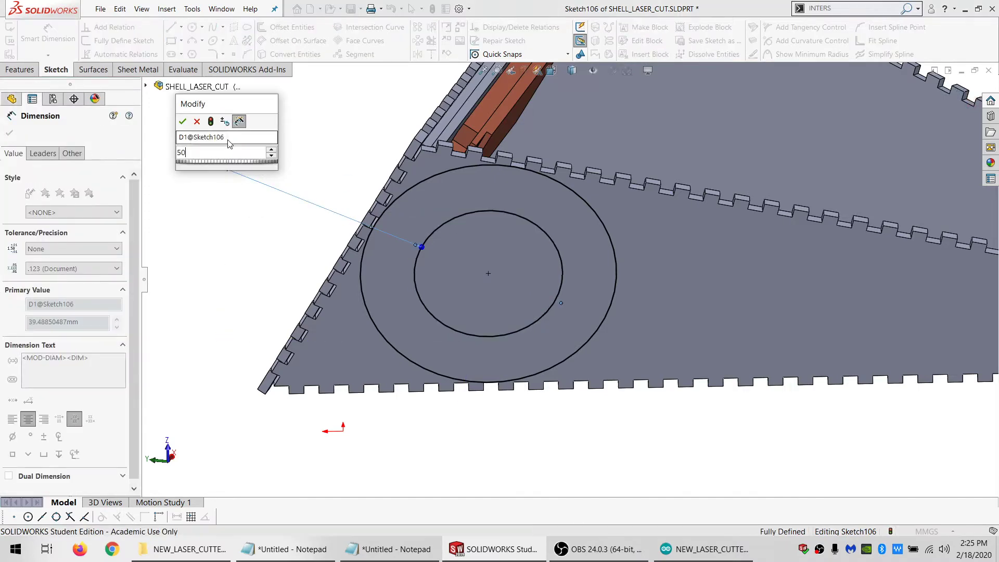
{"action": "key", "text": "Return"}
{"action": "key", "text": "Escape"}
Convert the outer circle, tangent to the panel's edges, to construction geometry
{"action": "left_click", "coordinate": [469, 167]}
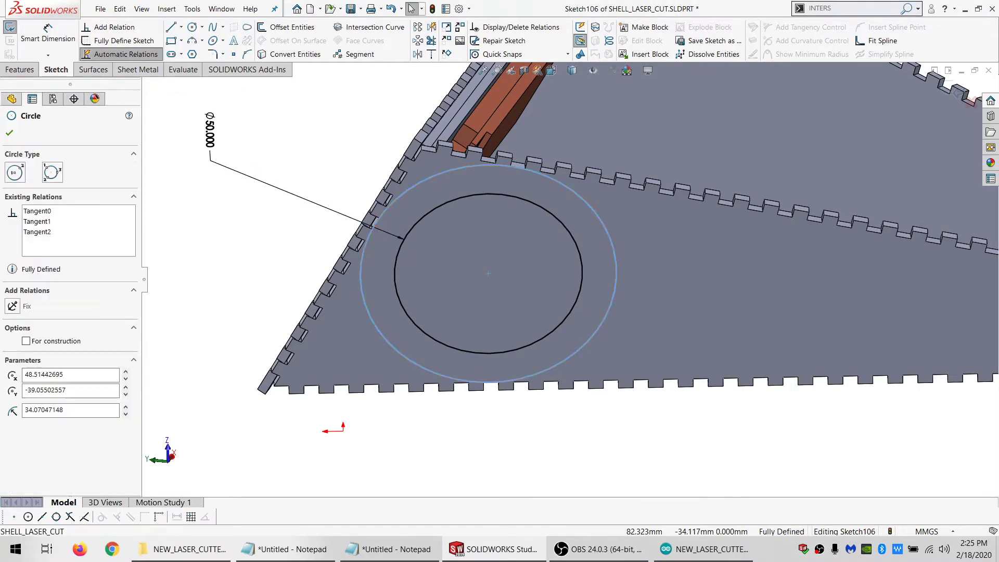
{"action": "left_click", "coordinate": [51, 299]}
{"action": "left_click", "coordinate": [239, 241]}
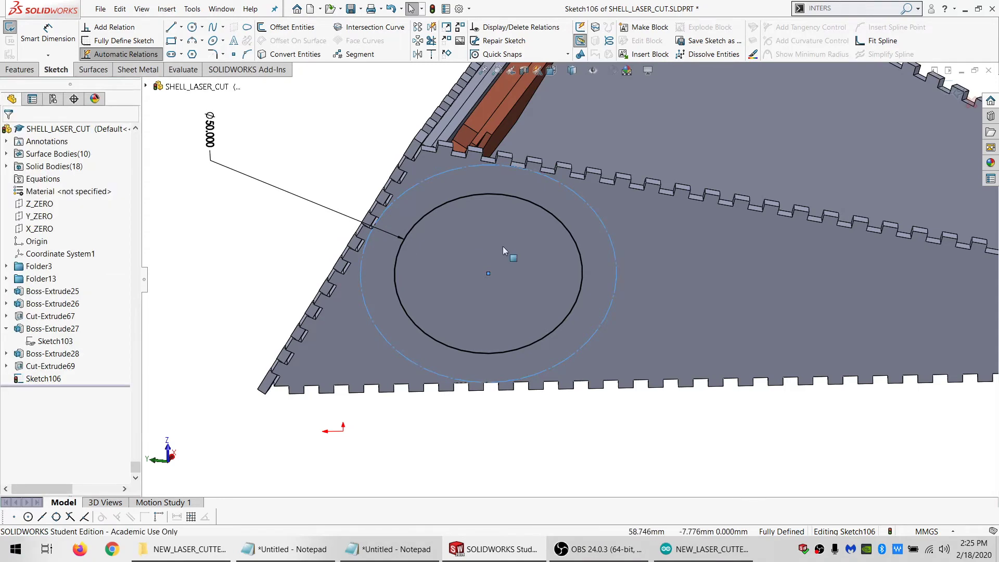
Create an Extruded Cut into the side panel from the 50 mm circle
{"action": "scroll", "coordinate": [528, 259], "scroll_direction": "up", "scroll_amount": 2}
{"action": "scroll", "coordinate": [529, 260], "scroll_direction": "down", "scroll_amount": 2}
{"action": "left_click", "coordinate": [26, 72]}
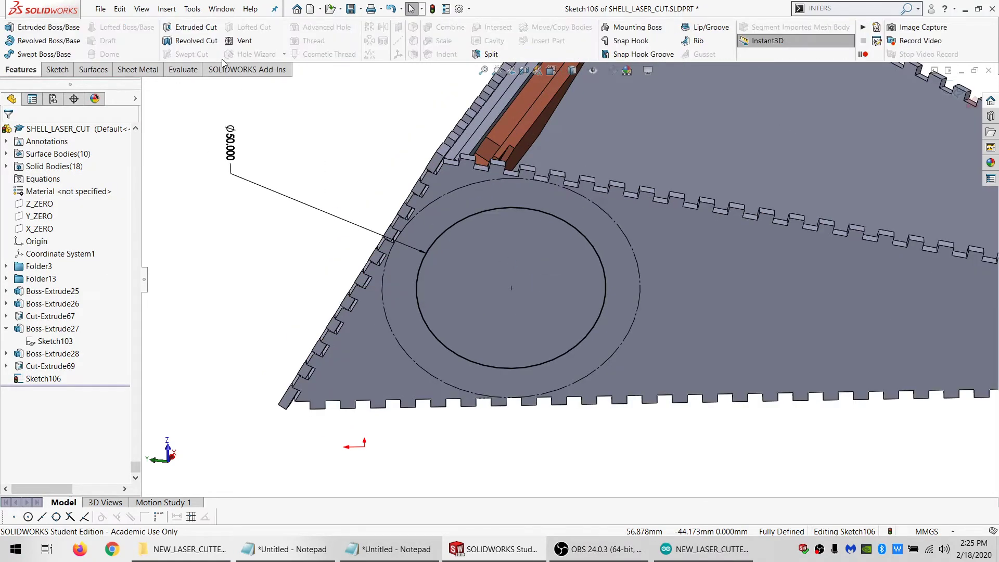
{"action": "left_click", "coordinate": [199, 27]}
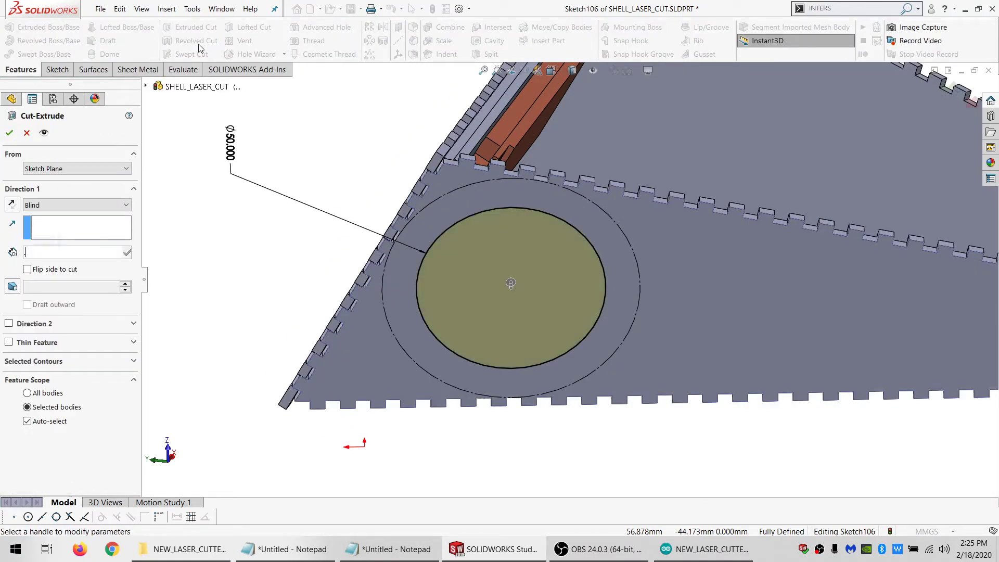
{"action": "key", "text": "Return"}
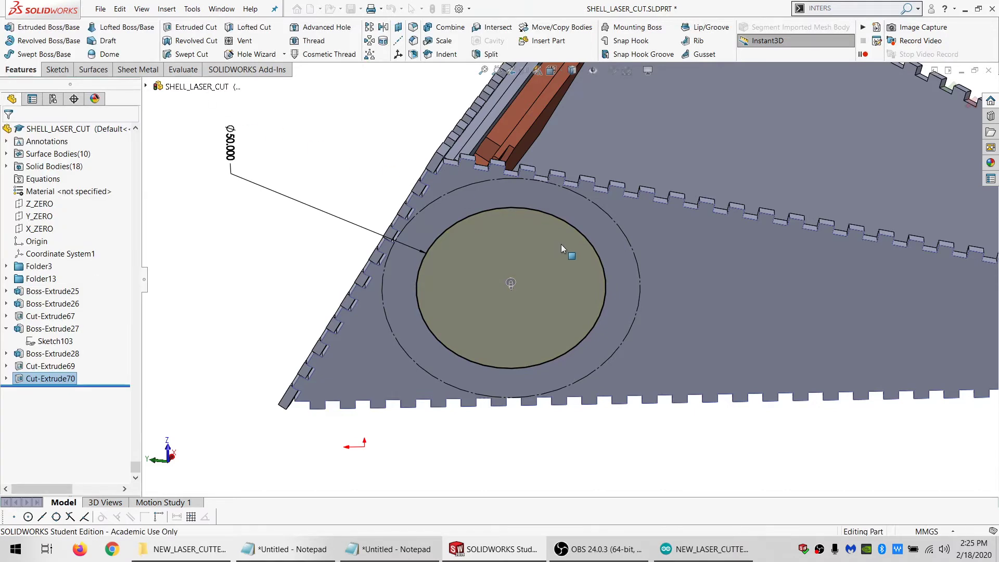
Mirror the side panel body with its circular cut about the X_ZERO plane
{"action": "scroll", "coordinate": [660, 268], "scroll_direction": "up", "scroll_amount": 8}
{"action": "scroll", "coordinate": [692, 272], "scroll_direction": "down", "scroll_amount": 6}
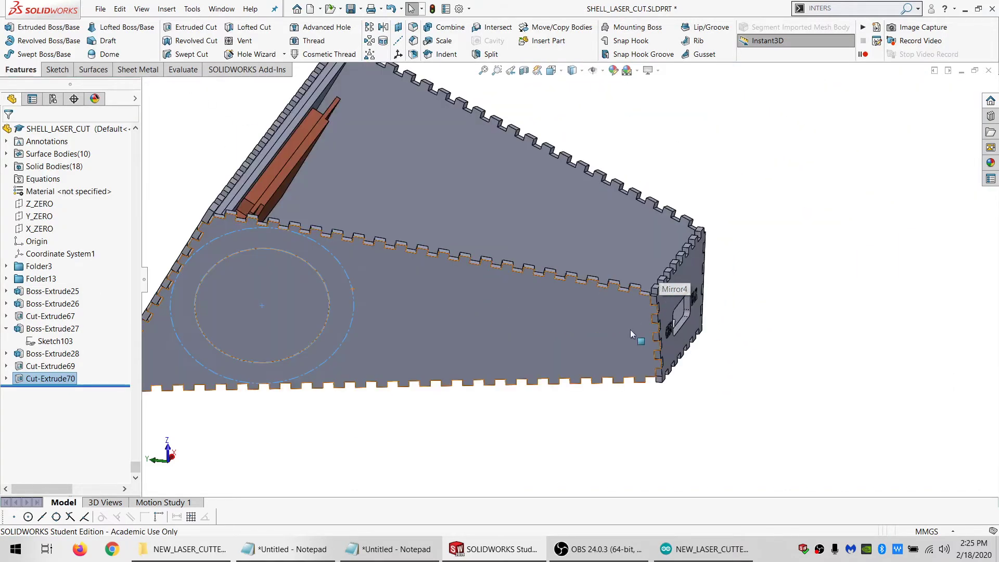
{"action": "scroll", "coordinate": [629, 329], "scroll_direction": "up", "scroll_amount": 3}
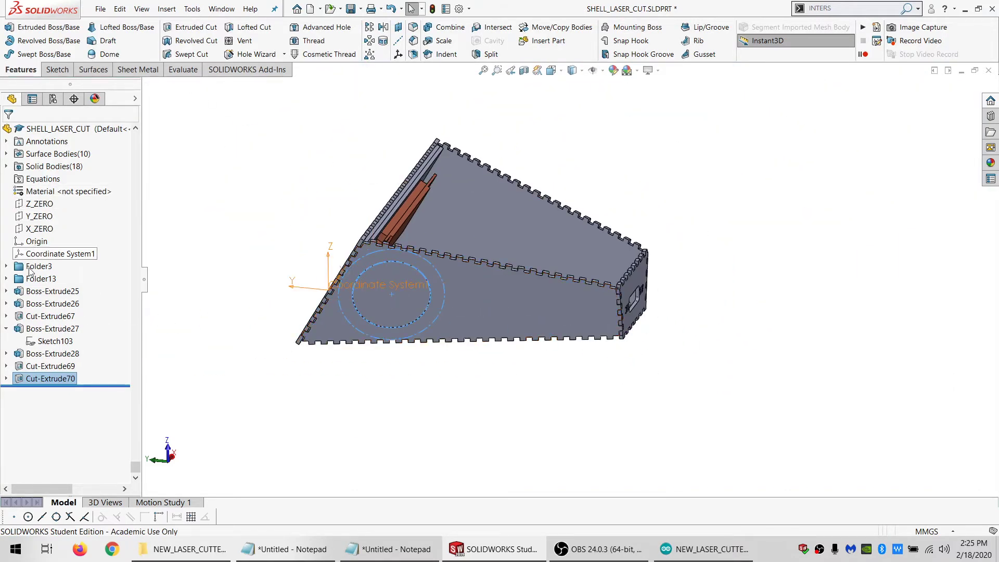
{"action": "left_click", "coordinate": [36, 228]}
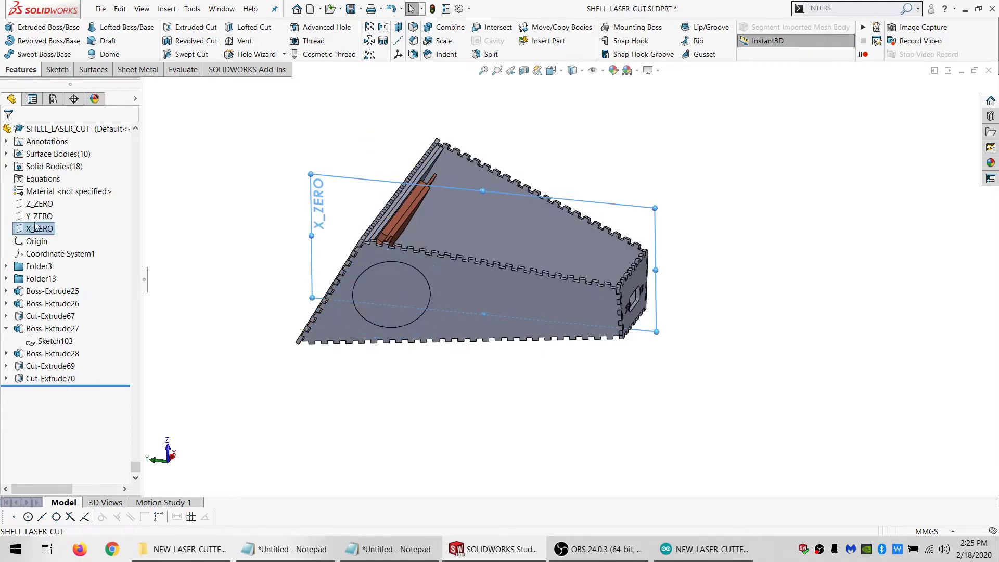
{"action": "left_click", "coordinate": [384, 28]}
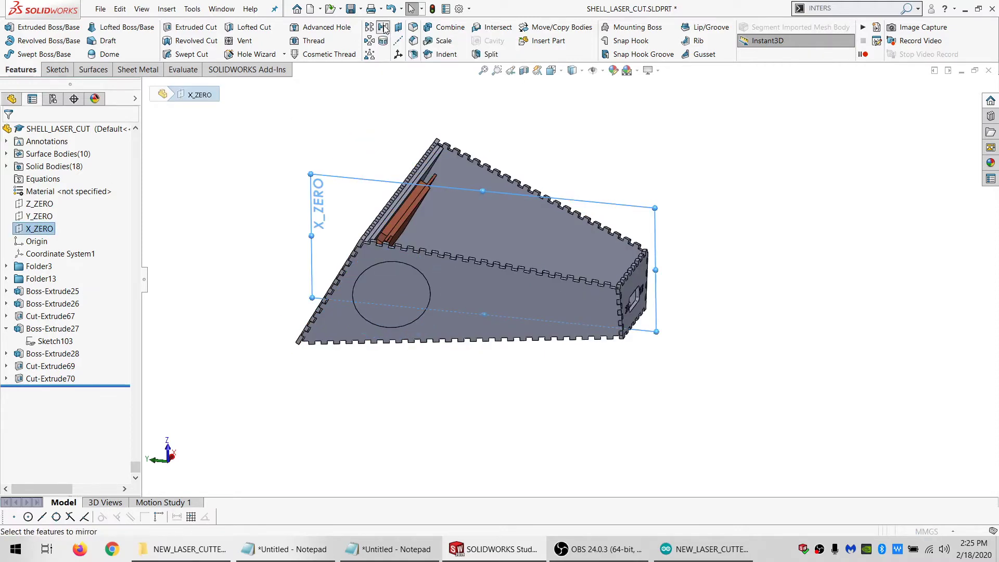
{"action": "left_click", "coordinate": [458, 292]}
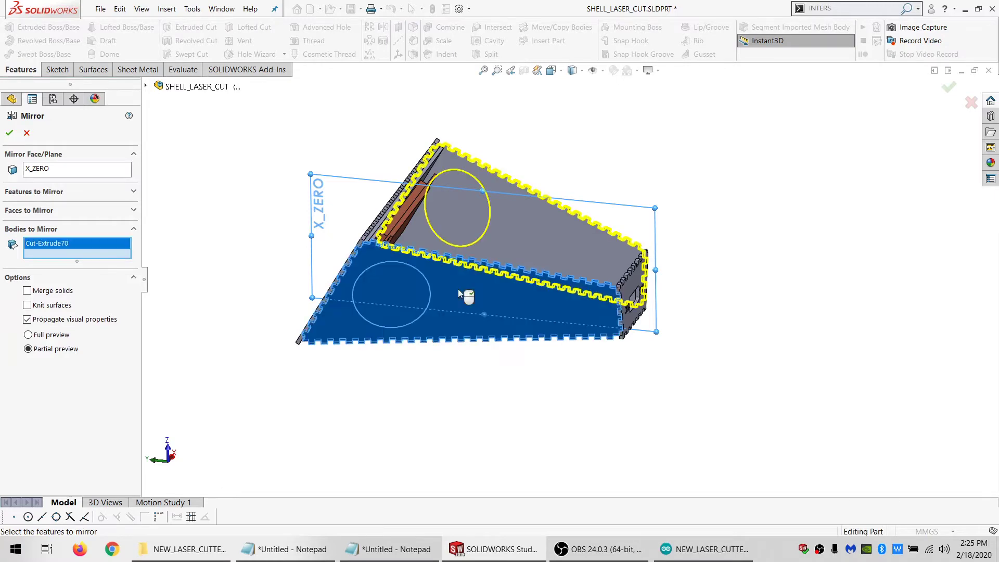
{"action": "left_click", "coordinate": [9, 133]}
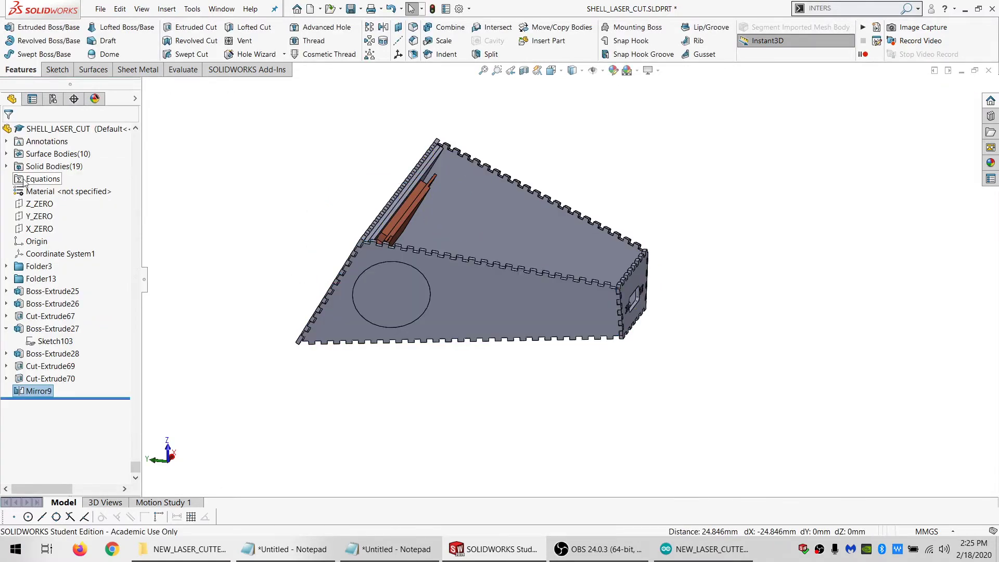
Delete the old opposite side panel body, Mirror5, from the solid bodies
{"action": "left_click", "coordinate": [42, 167]}
{"action": "left_click", "coordinate": [6, 166]}
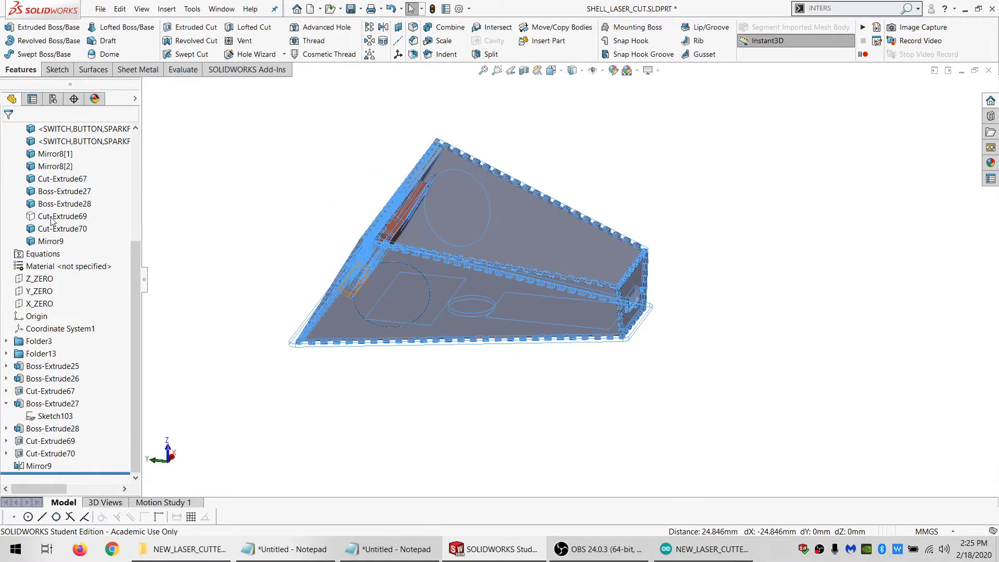
{"action": "scroll", "coordinate": [52, 219], "scroll_direction": "up", "scroll_amount": 4}
{"action": "left_click", "coordinate": [50, 168]}
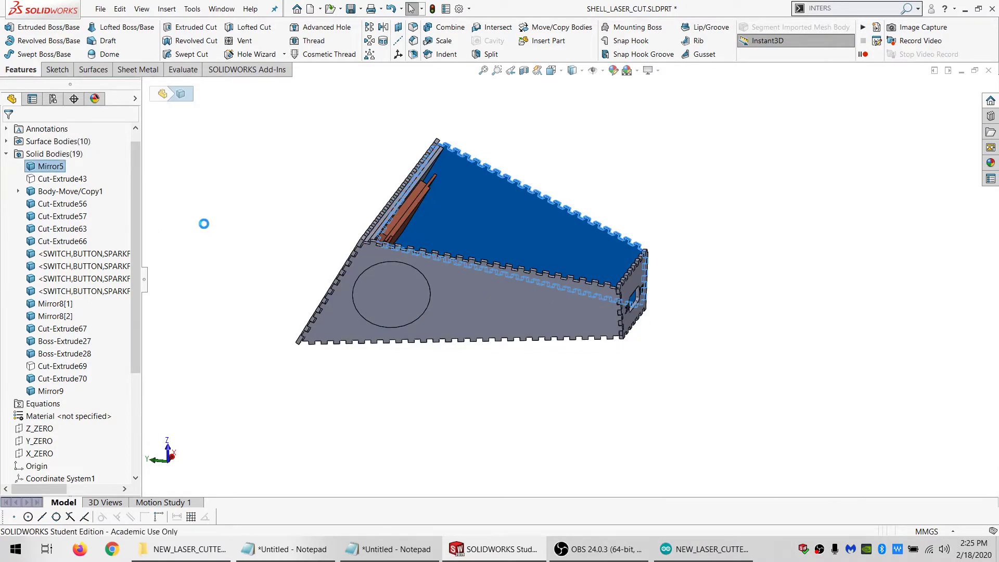
{"action": "key", "text": "Return"}
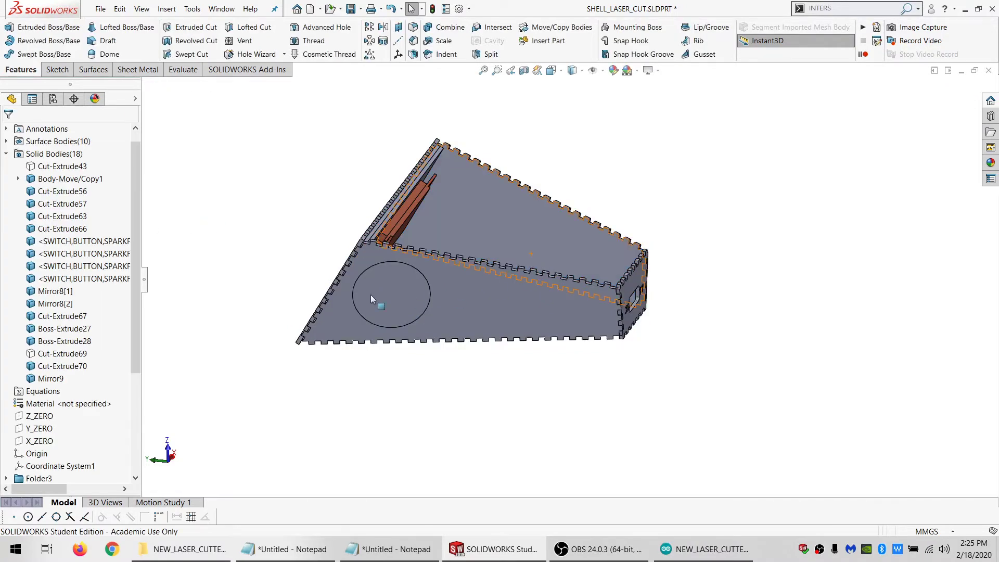
Examine the circular cut on the side panel up close and from several angles
{"action": "middle_click_drag", "start_coordinate": [354, 313], "coordinate": [451, 242]}
{"action": "left_click", "coordinate": [434, 287]}
{"action": "scroll", "coordinate": [438, 285], "scroll_direction": "down", "scroll_amount": 4}
{"action": "scroll", "coordinate": [450, 243], "scroll_direction": "up", "scroll_amount": 1}
{"action": "scroll", "coordinate": [452, 245], "scroll_direction": "up", "scroll_amount": 5}
{"action": "scroll", "coordinate": [524, 258], "scroll_direction": "down", "scroll_amount": 5}
{"action": "middle_click_drag", "start_coordinate": [556, 271], "coordinate": [571, 280]}
{"action": "scroll", "coordinate": [538, 304], "scroll_direction": "up", "scroll_amount": 4}
{"action": "scroll", "coordinate": [566, 309], "scroll_direction": "down", "scroll_amount": 3}
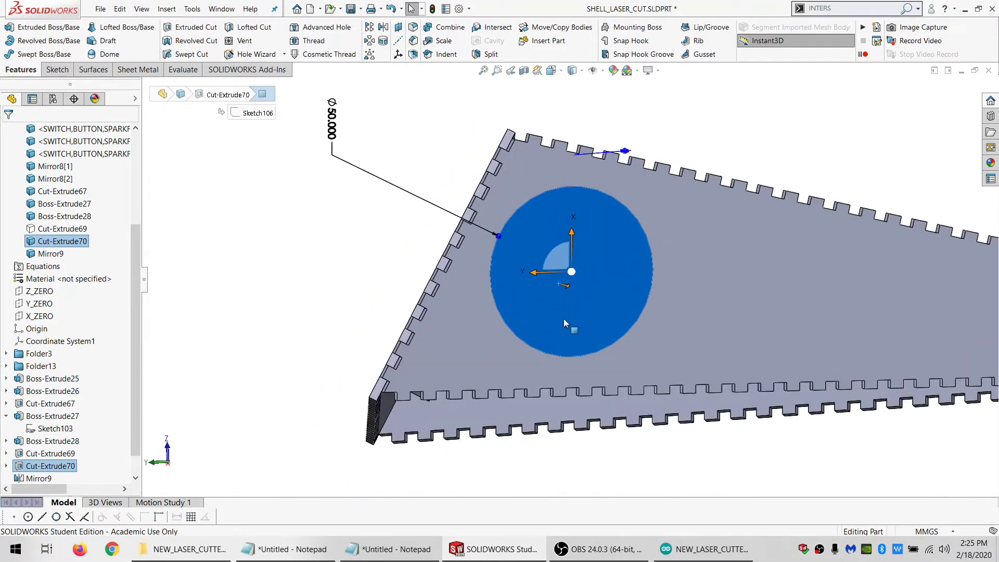
{"action": "middle_click_drag", "start_coordinate": [562, 319], "coordinate": [538, 344]}
{"action": "scroll", "coordinate": [552, 338], "scroll_direction": "up", "scroll_amount": 2}
{"action": "scroll", "coordinate": [553, 335], "scroll_direction": "down", "scroll_amount": 1}
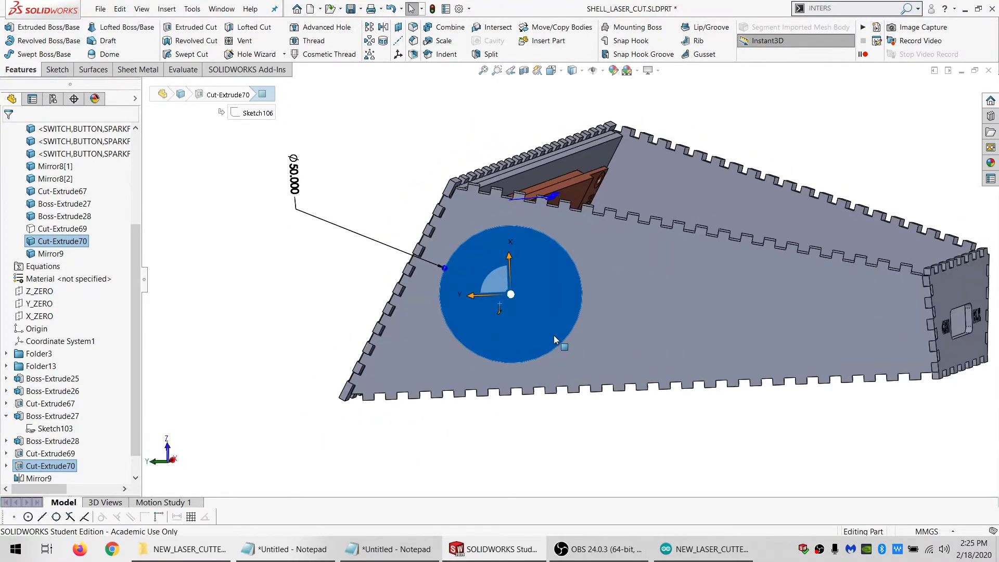
{"action": "scroll", "coordinate": [101, 437], "scroll_direction": "down", "scroll_amount": 1}
Roll the model back to the circular cut and add a center rectangle about 32 by 5 mm to its sketch, centred on the circle
{"action": "left_click_drag", "start_coordinate": [116, 472], "coordinate": [117, 468]}
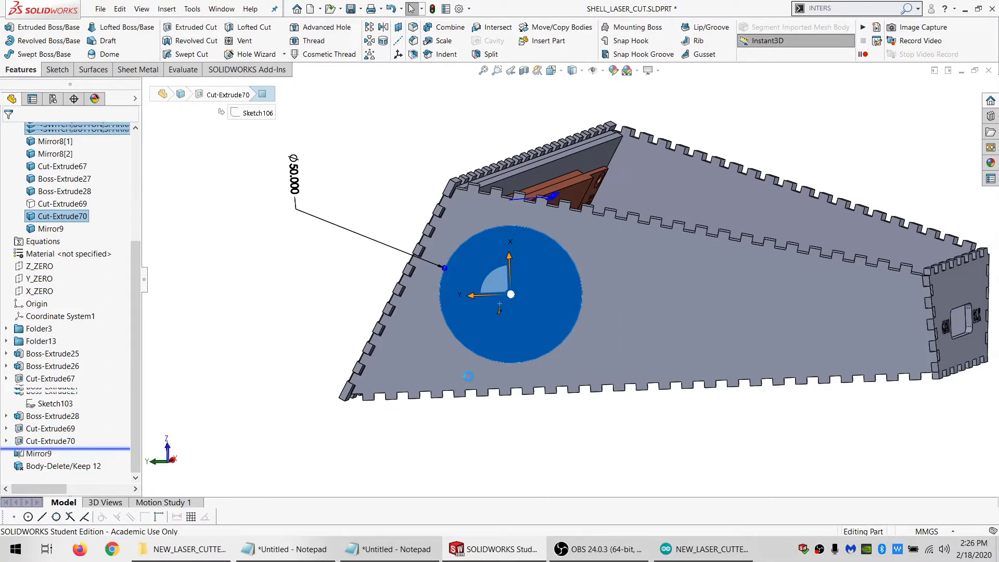
{"action": "left_click", "coordinate": [51, 442]}
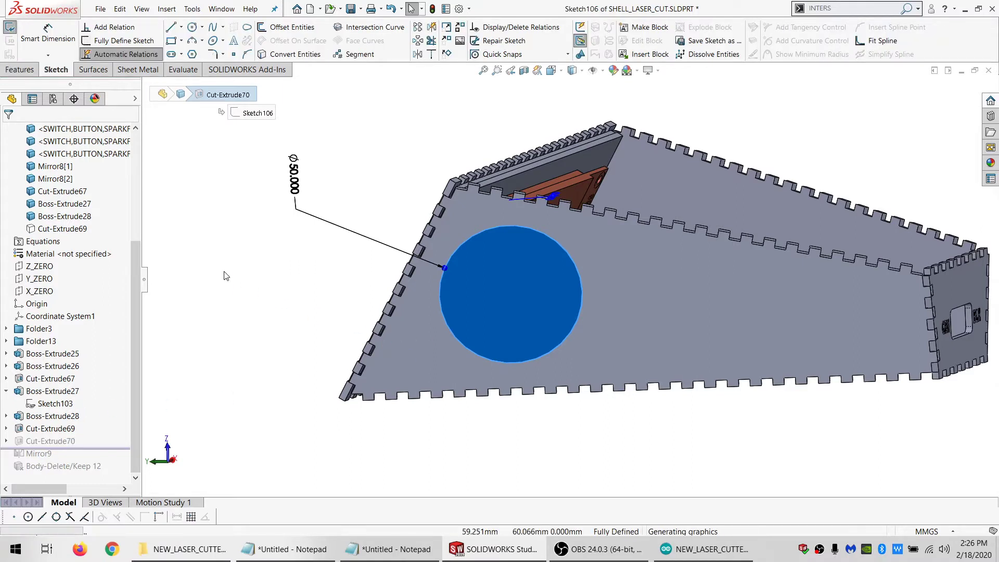
{"action": "left_click", "coordinate": [182, 42]}
{"action": "left_click", "coordinate": [201, 68]}
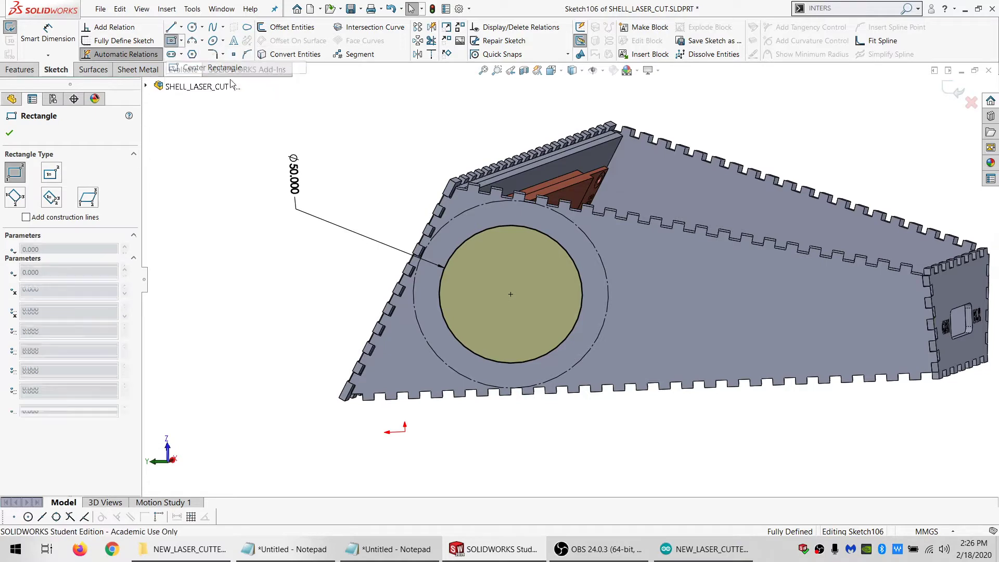
{"action": "left_click", "coordinate": [510, 295]}
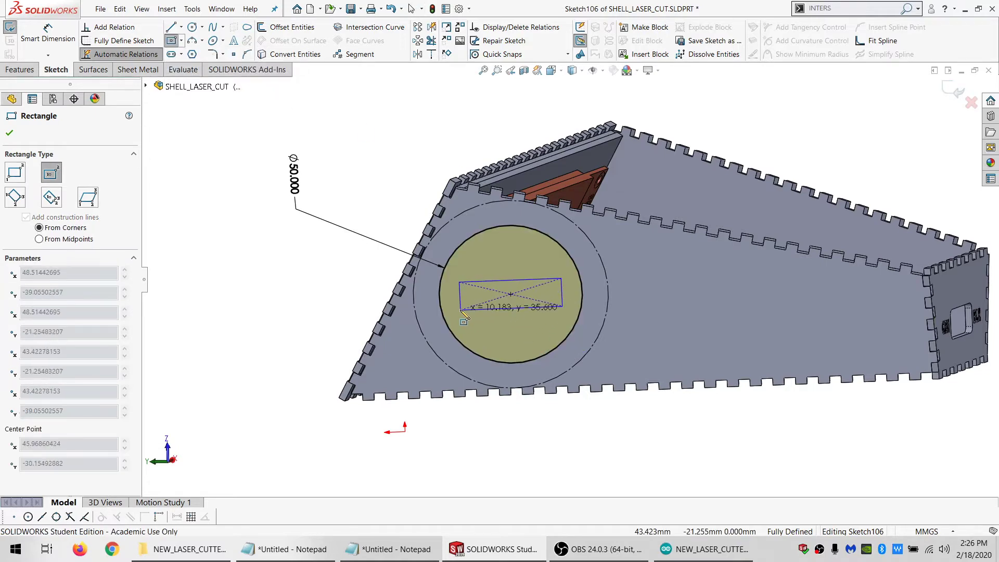
{"action": "left_click", "coordinate": [463, 304]}
{"action": "key", "text": "Escape"}
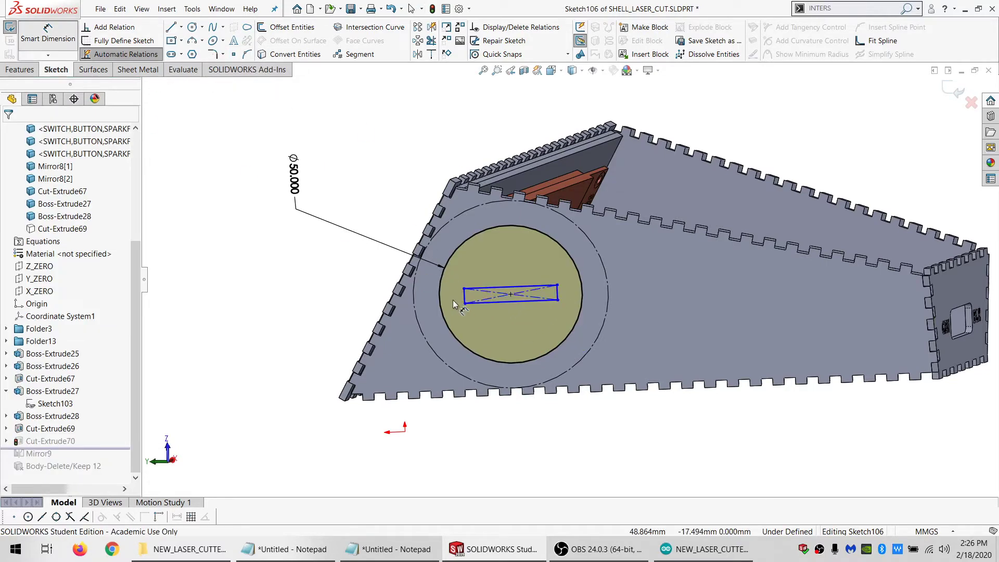
Dimension the rectangle inside the circle to 5 mm high and 10 mm long
{"action": "left_click", "coordinate": [464, 303]}
{"action": "left_click", "coordinate": [500, 287]}
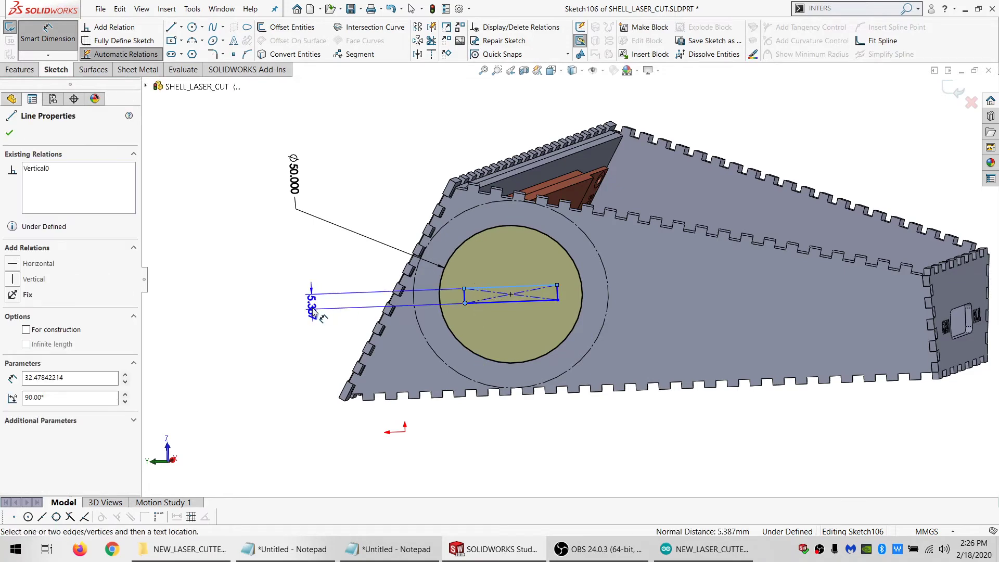
{"action": "left_click", "coordinate": [313, 311]}
{"action": "key", "text": "Return"}
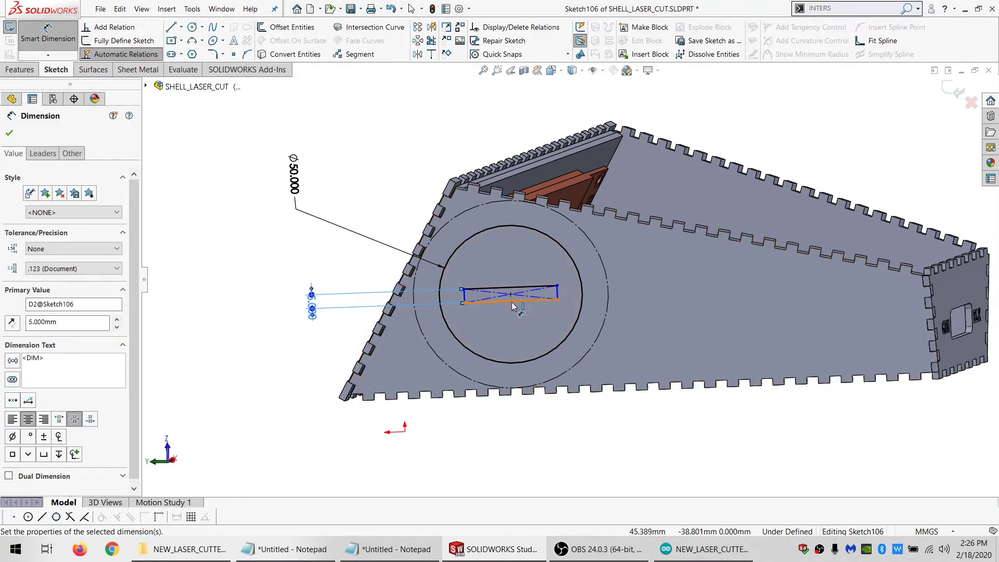
{"action": "left_click", "coordinate": [515, 299]}
{"action": "left_click", "coordinate": [477, 121]}
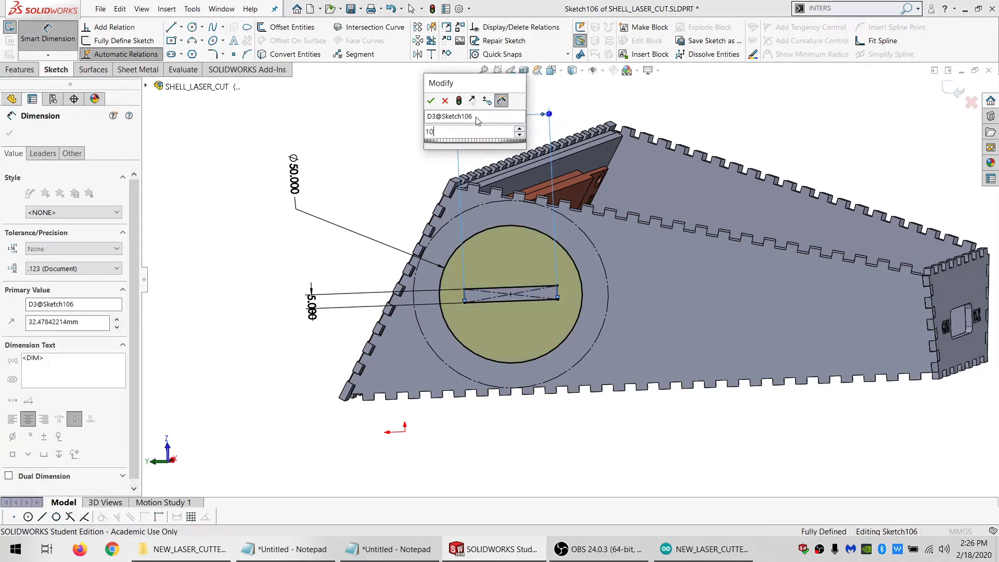
{"action": "type", "text": "10"}
{"action": "key", "text": "Return"}
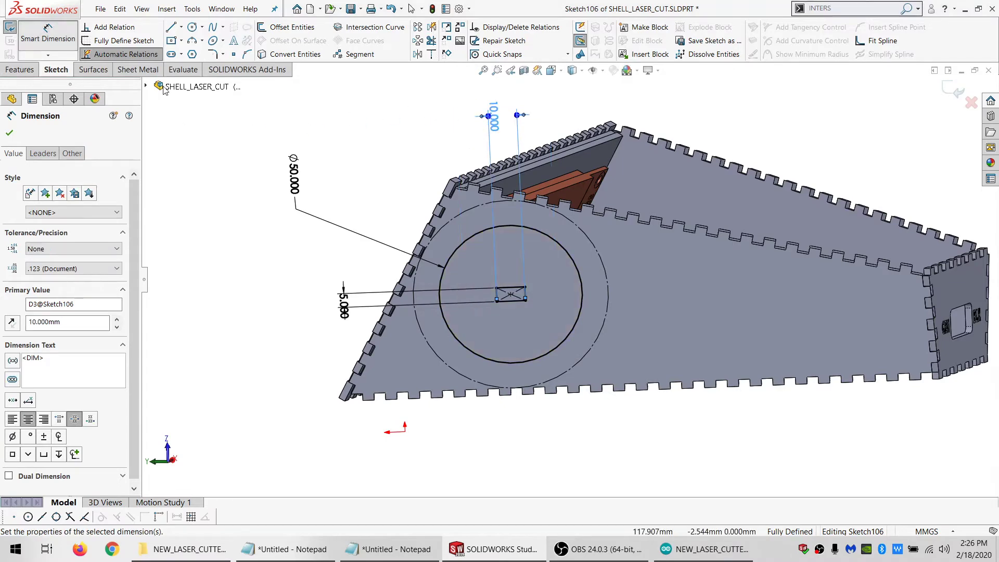
Change the rectangle's length to 15 mm and exit the sketch
{"action": "double_click", "coordinate": [495, 107]}
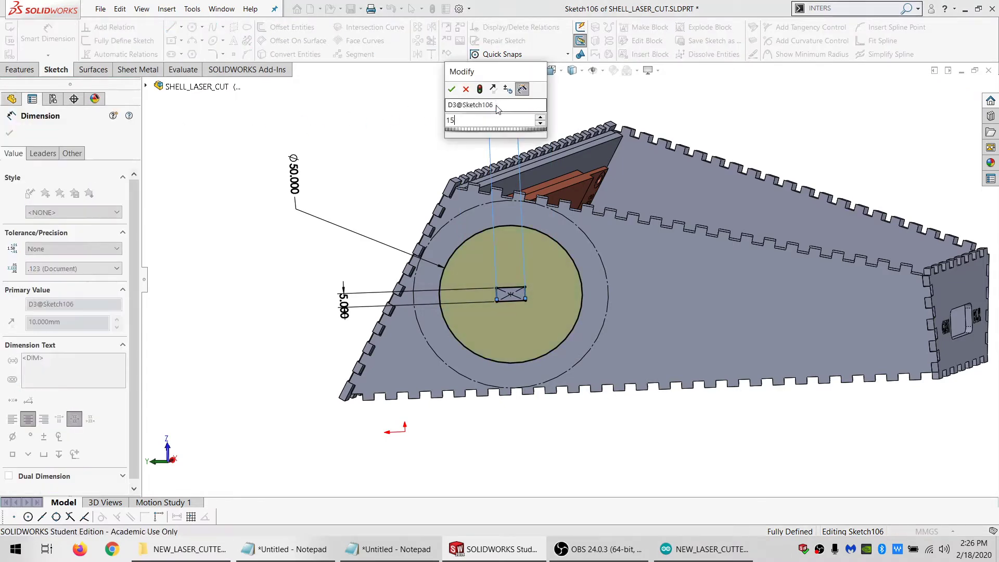
{"action": "type", "text": "15"}
{"action": "key", "text": "Return"}
{"action": "left_click", "coordinate": [68, 40]}
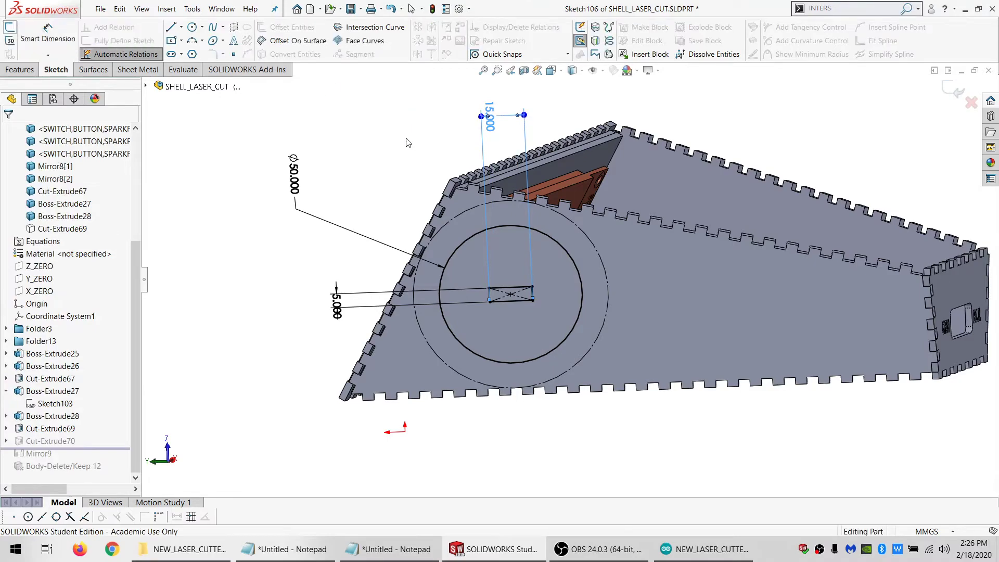
Roll the model forward to the end of the feature history, restoring the mirror and body deletion
{"action": "mouse_move", "coordinate": [614, 333]}
{"action": "middle_mouse_down"}
{"action": "mouse_move", "coordinate": [625, 295]}
{"action": "mouse_move", "coordinate": [548, 211]}
{"action": "mouse_move", "coordinate": [569, 344]}
{"action": "mouse_move", "coordinate": [558, 299]}
{"action": "mouse_move", "coordinate": [577, 307]}
{"action": "mouse_move", "coordinate": [746, 259]}
{"action": "mouse_move", "coordinate": [650, 323]}
{"action": "middle_mouse_up"}
{"action": "left_click_drag", "start_coordinate": [120, 446], "coordinate": [117, 476]}
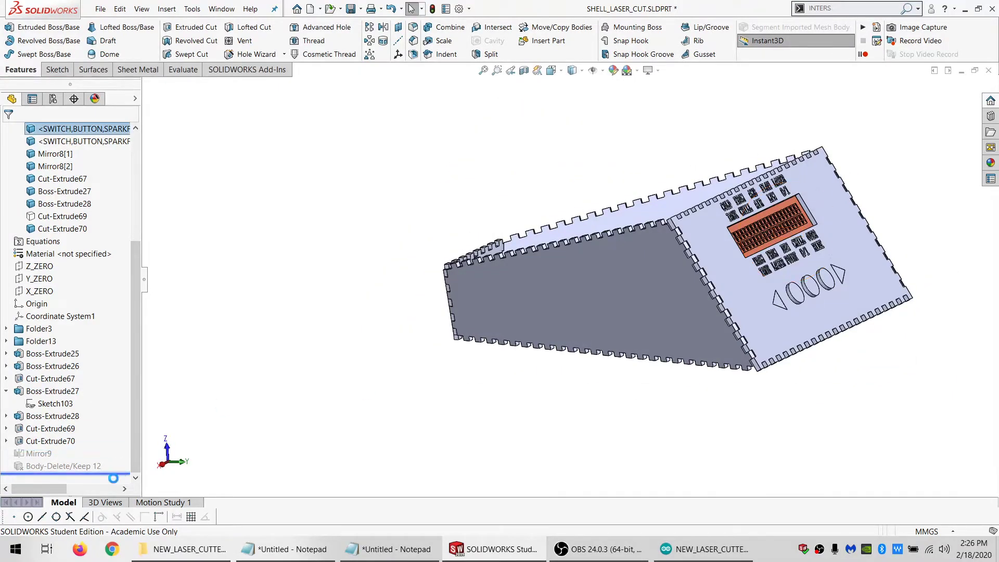
{"action": "middle_click_drag", "start_coordinate": [669, 377], "coordinate": [622, 290]}
Show all of the enclosure's solid bodies, including the hidden base plate, and save the part
{"action": "scroll", "coordinate": [67, 260], "scroll_direction": "up", "scroll_amount": 4}
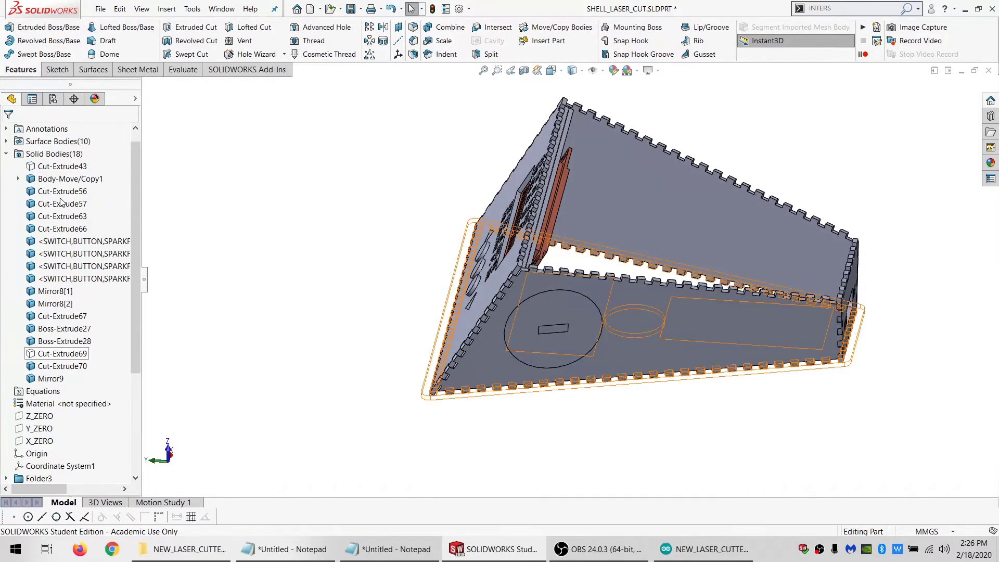
{"action": "left_click", "coordinate": [52, 153]}
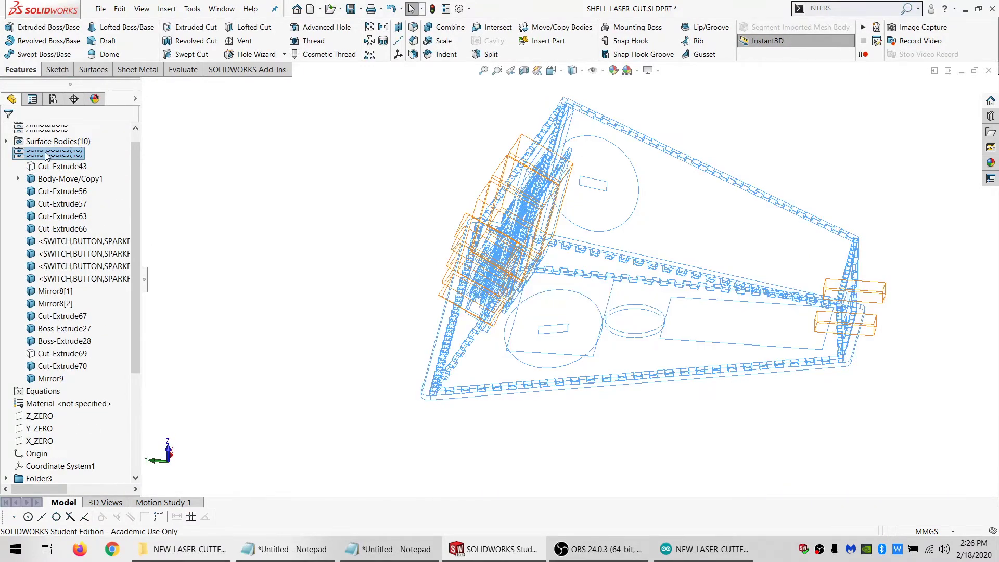
{"action": "right_click", "coordinate": [45, 152]}
{"action": "left_click", "coordinate": [54, 137]}
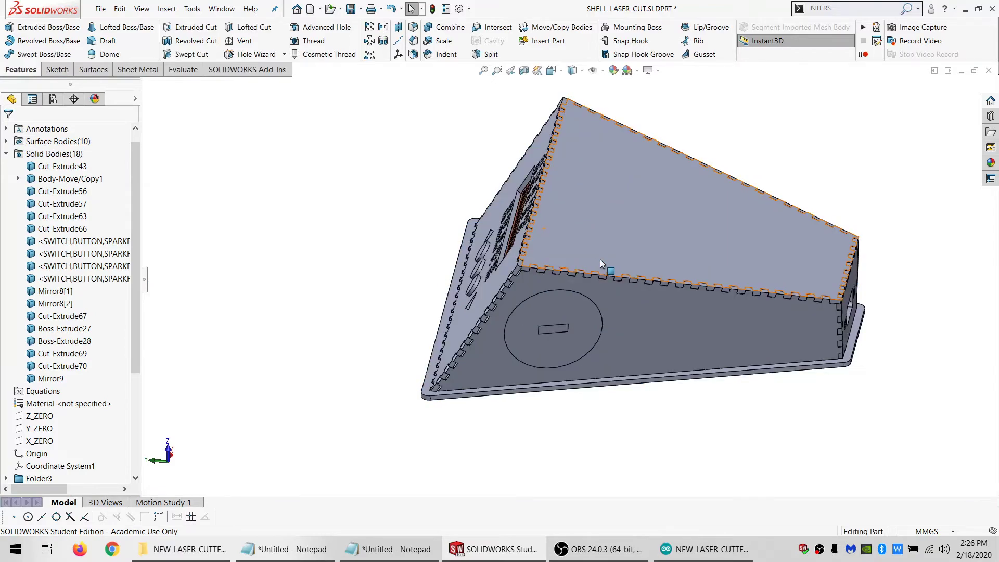
{"action": "mouse_move", "coordinate": [601, 260]}
{"action": "middle_mouse_down"}
{"action": "mouse_move", "coordinate": [626, 179]}
{"action": "mouse_move", "coordinate": [729, 174]}
{"action": "mouse_move", "coordinate": [684, 302]}
{"action": "mouse_move", "coordinate": [732, 286]}
{"action": "middle_mouse_up"}
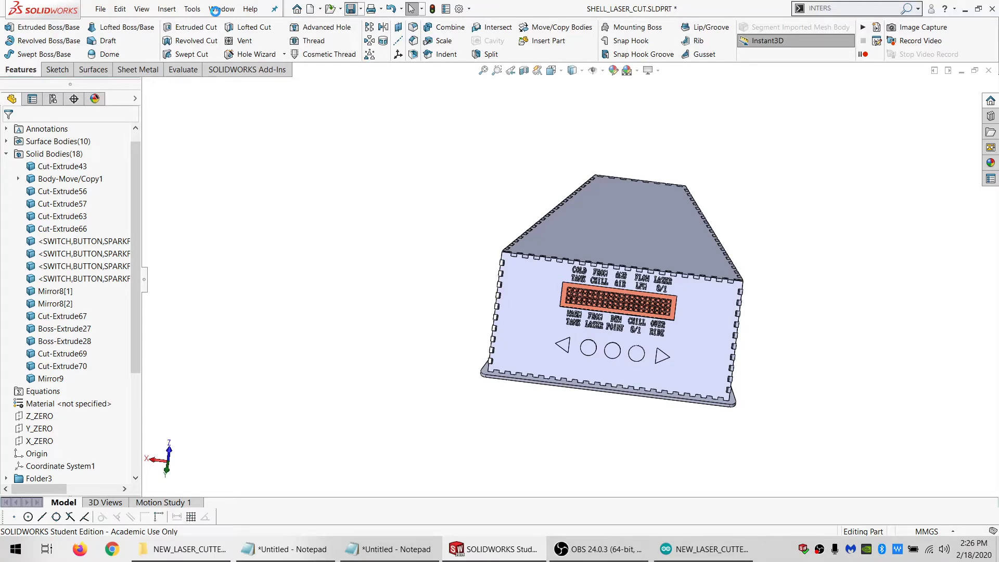
Bring up the LCD display part, switch to the SWITCH,BUTTON,SPARKFUN COM-10302 part and close it
{"action": "left_click", "coordinate": [219, 9]}
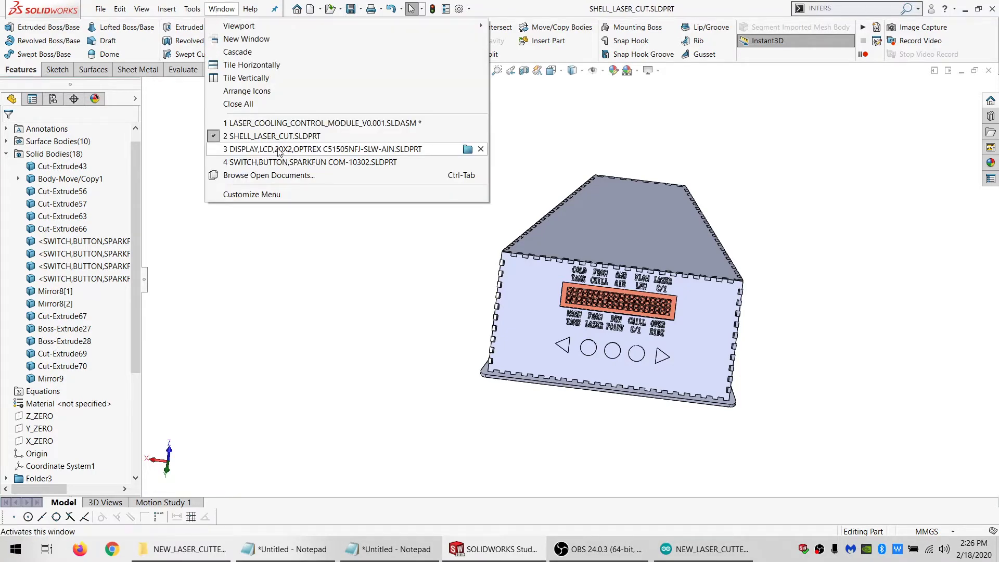
{"action": "left_click", "coordinate": [228, 149]}
{"action": "left_click", "coordinate": [222, 9]}
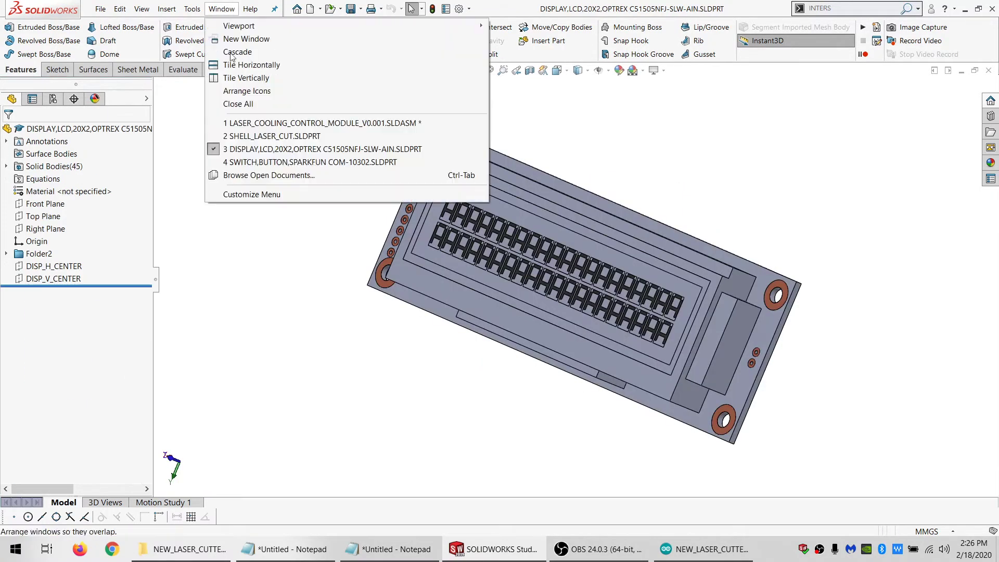
{"action": "left_click", "coordinate": [237, 162]}
{"action": "left_click", "coordinate": [988, 71]}
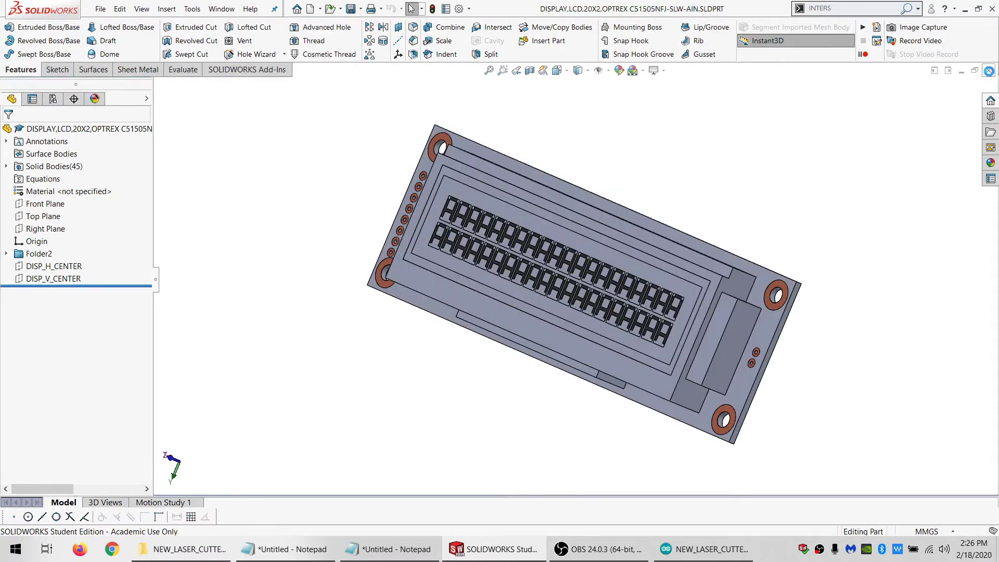
Close the LCD display part and open the LIGHTNING_1 part from the LOGO, etc folder in HARDWARE's MISC_NONSTANDARD_PARTS
{"action": "left_click", "coordinate": [988, 71]}
{"action": "left_click", "coordinate": [328, 11]}
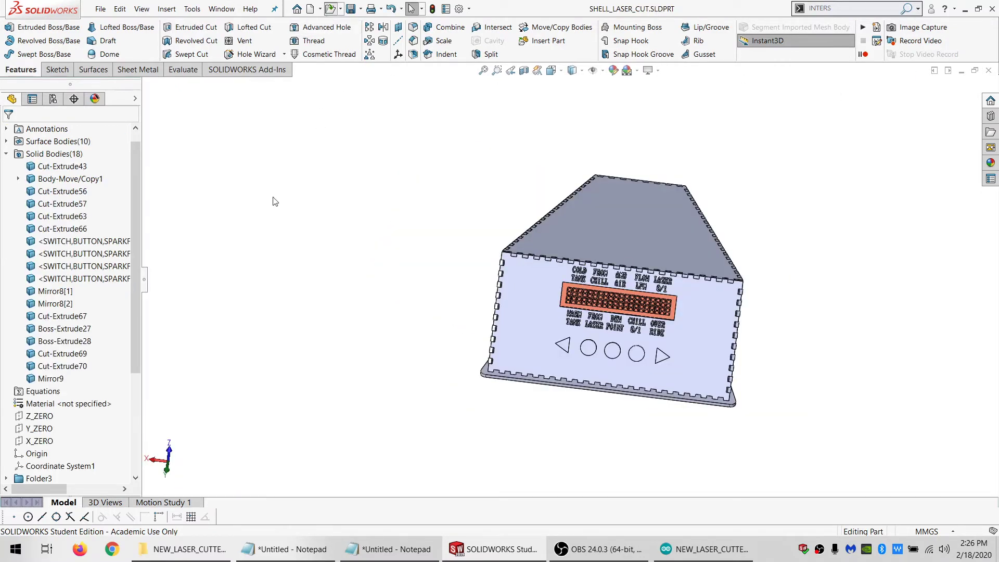
{"action": "left_click", "coordinate": [369, 179]}
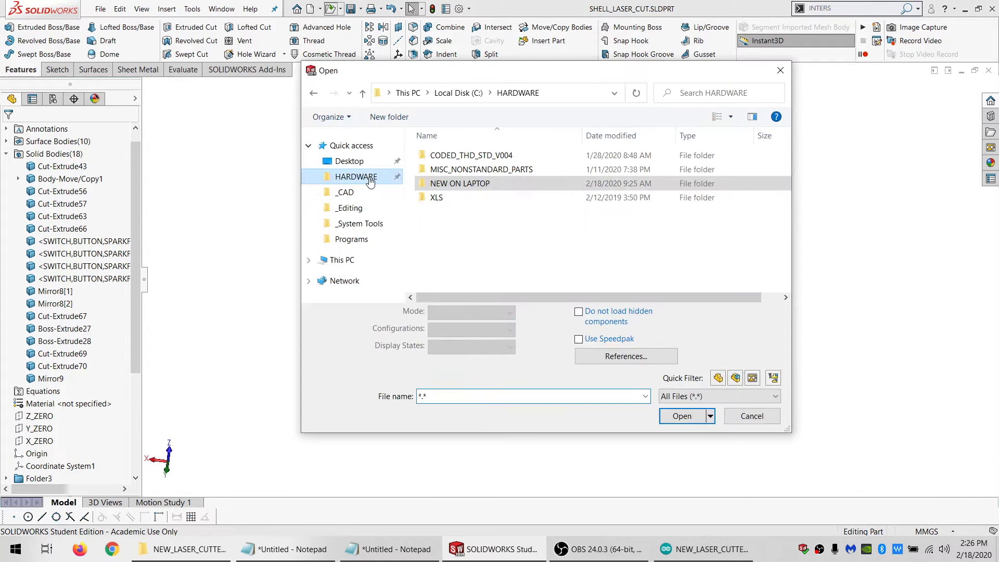
{"action": "double_click", "coordinate": [470, 170]}
{"action": "scroll", "coordinate": [460, 249], "scroll_direction": "down", "scroll_amount": 10}
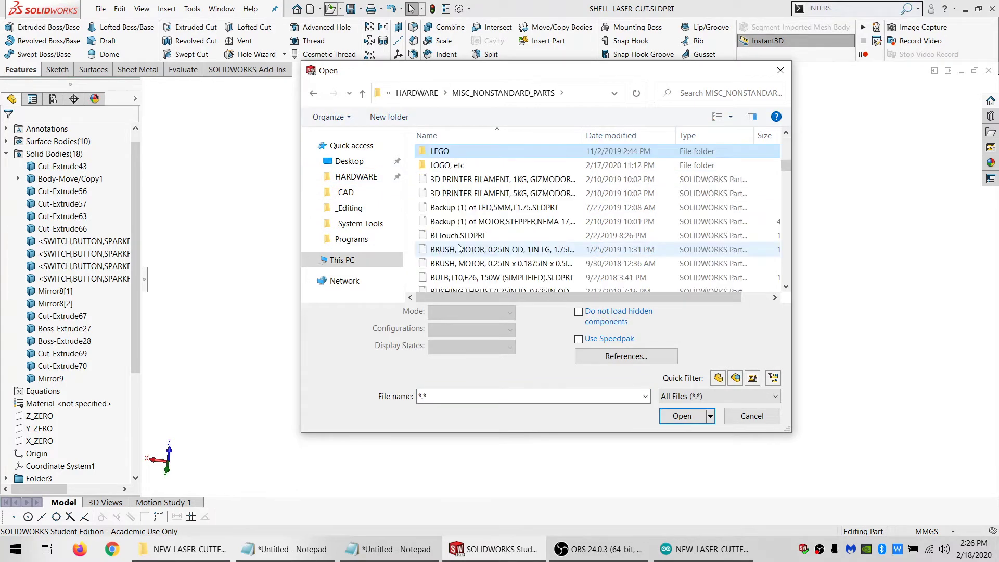
{"action": "double_click", "coordinate": [452, 163]}
{"action": "left_click", "coordinate": [465, 214]}
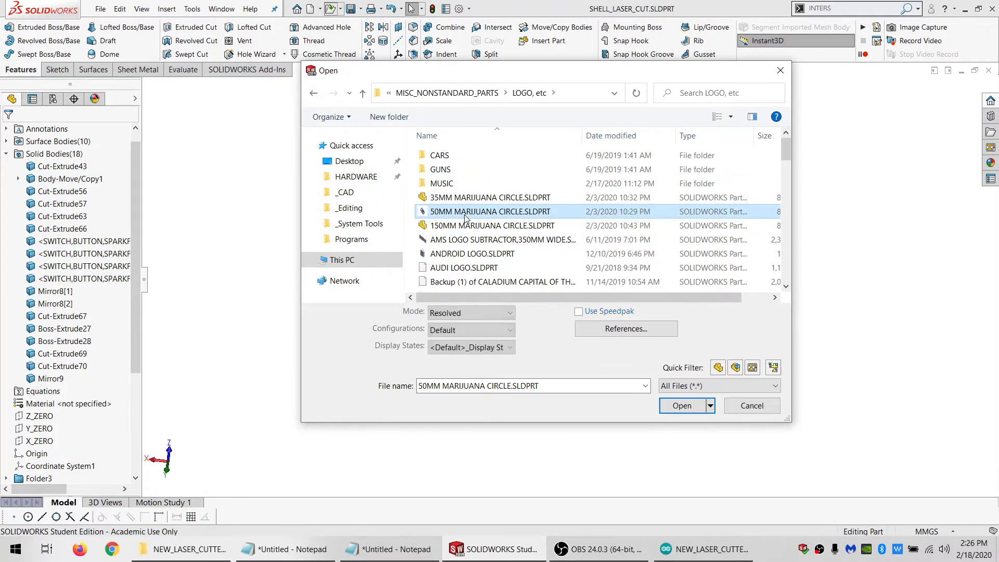
{"action": "key", "text": "l"}
{"action": "double_click", "coordinate": [460, 165]}
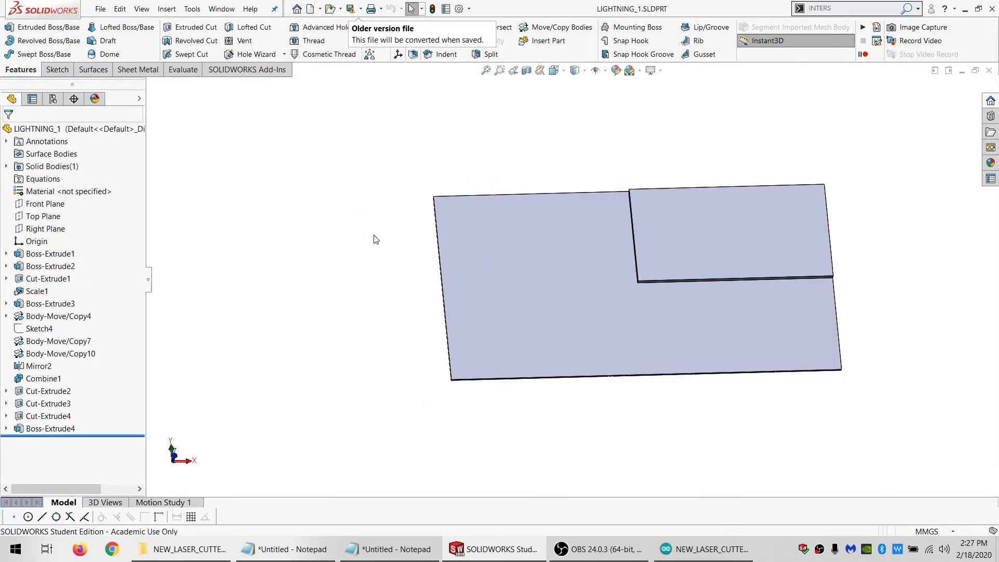
Return to SHELL_LASER_CUT and insert LIGHTNING_1 with its solid and surface bodies, changing the derived part's units to those of the base part
{"action": "scroll", "coordinate": [649, 256], "scroll_direction": "up", "scroll_amount": 1}
{"action": "middle_click_drag", "start_coordinate": [660, 251], "coordinate": [606, 211]}
{"action": "left_click", "coordinate": [221, 9]}
{"action": "left_click", "coordinate": [249, 132]}
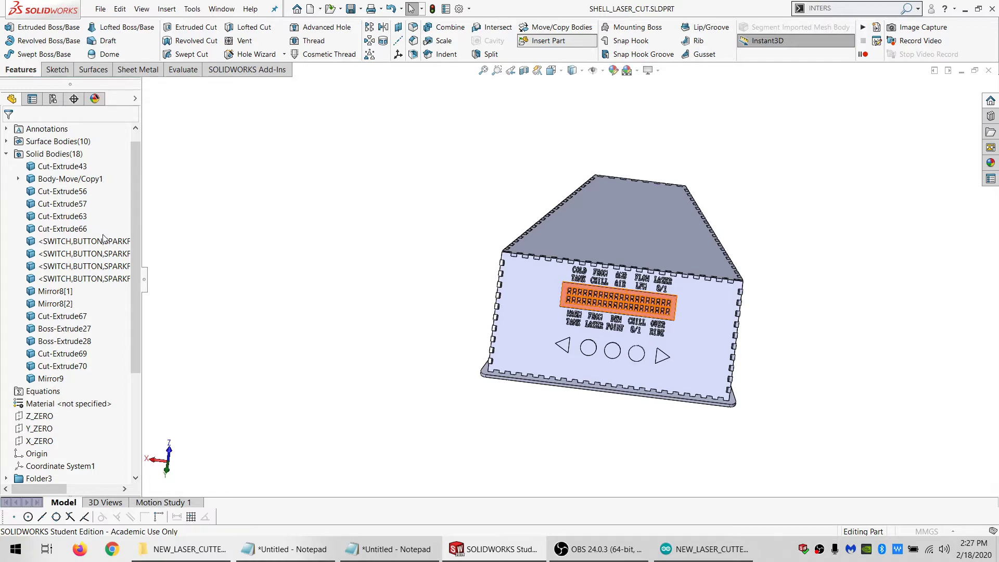
{"action": "scroll", "coordinate": [216, 208], "scroll_direction": "up", "scroll_amount": 6}
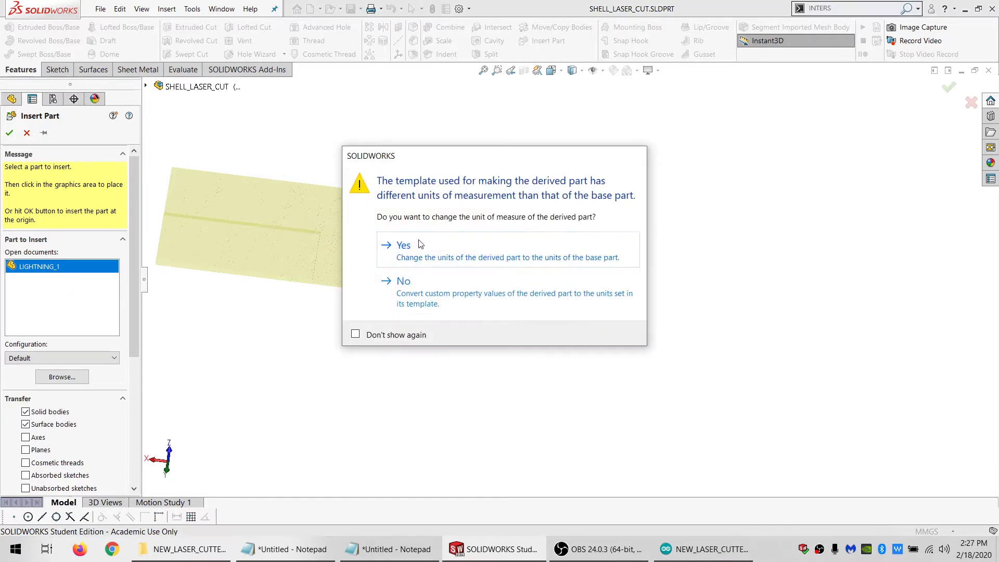
{"action": "left_click", "coordinate": [421, 245]}
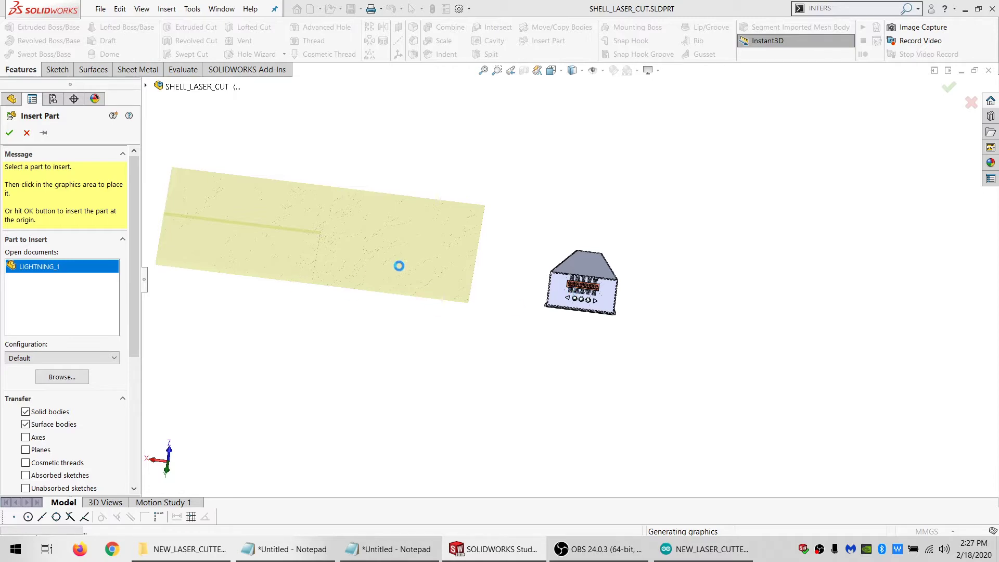
{"action": "left_click", "coordinate": [399, 266]}
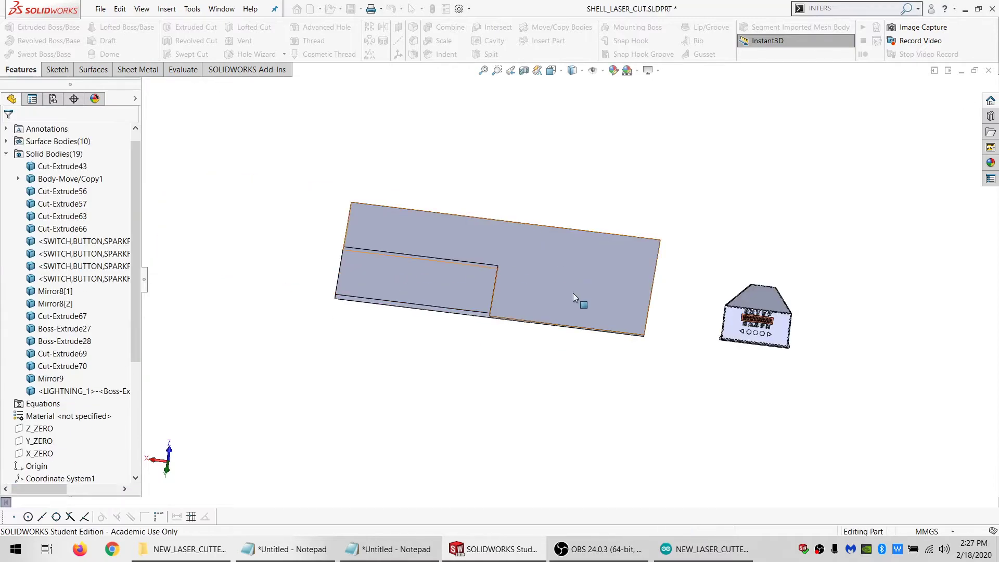
Measure the front panel's slanted side edge between its lower and upper corners
{"action": "middle_click_drag", "start_coordinate": [573, 293], "coordinate": [710, 342]}
{"action": "scroll", "coordinate": [710, 343], "scroll_direction": "down", "scroll_amount": 3}
{"action": "scroll", "coordinate": [479, 305], "scroll_direction": "down", "scroll_amount": 3}
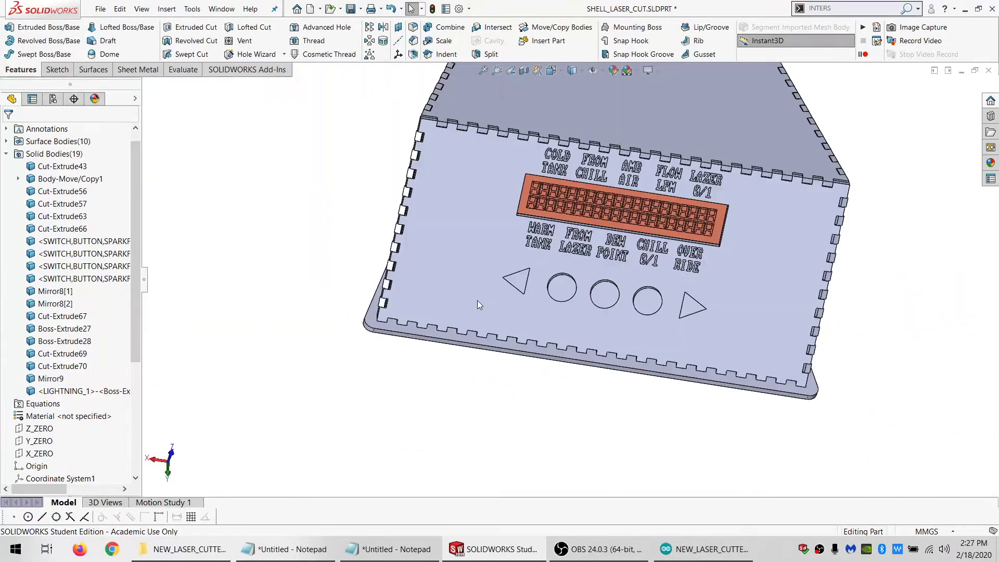
{"action": "scroll", "coordinate": [436, 331], "scroll_direction": "down", "scroll_amount": 3}
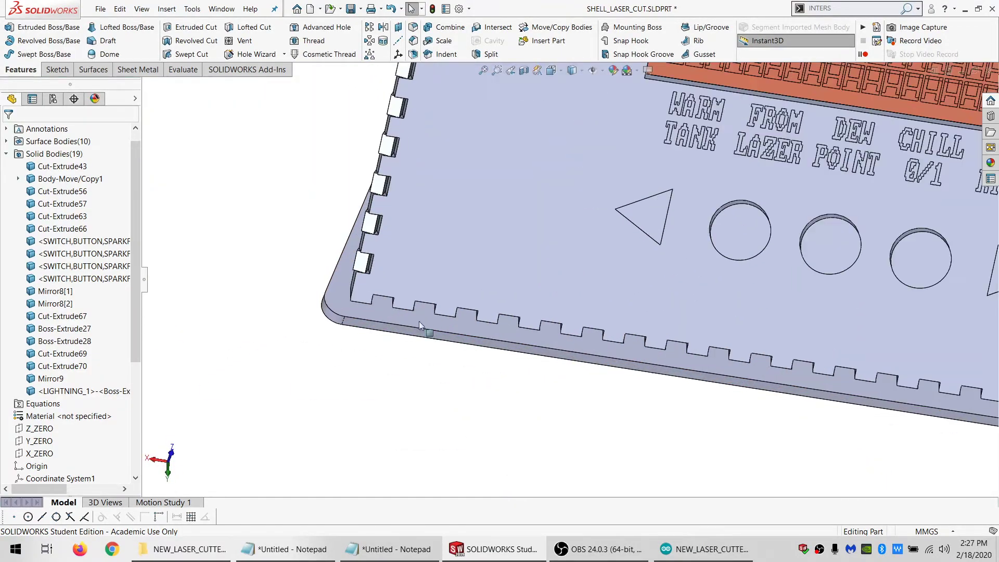
{"action": "left_click", "coordinate": [354, 307]}
{"action": "scroll", "coordinate": [497, 156], "scroll_direction": "up", "scroll_amount": 5}
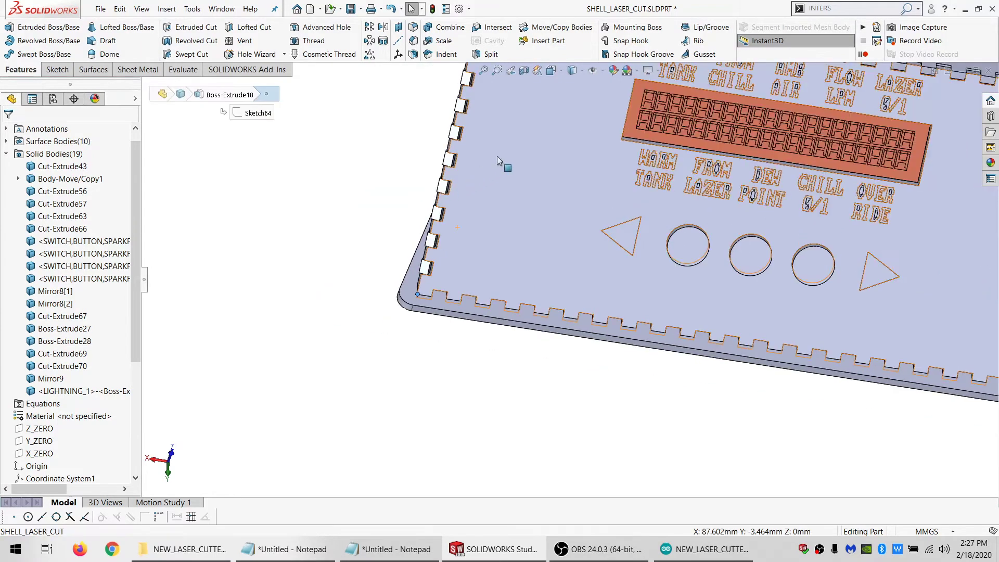
{"action": "scroll", "coordinate": [529, 138], "scroll_direction": "down", "scroll_amount": 2}
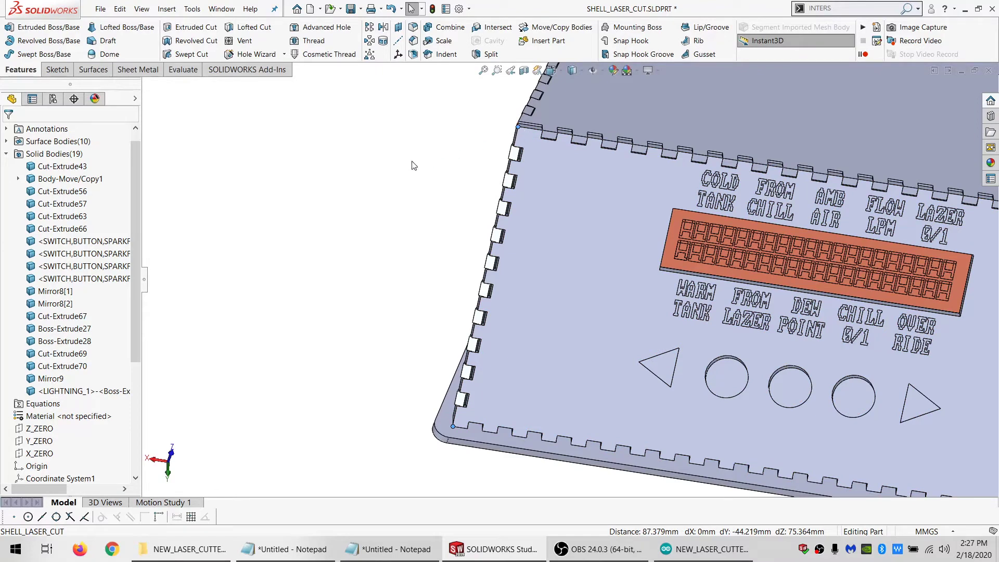
Switch to ESB Calculator and enter 88 as the first term of an addition
{"action": "left_click", "coordinate": [605, 553]}
{"action": "left_click", "coordinate": [607, 553]}
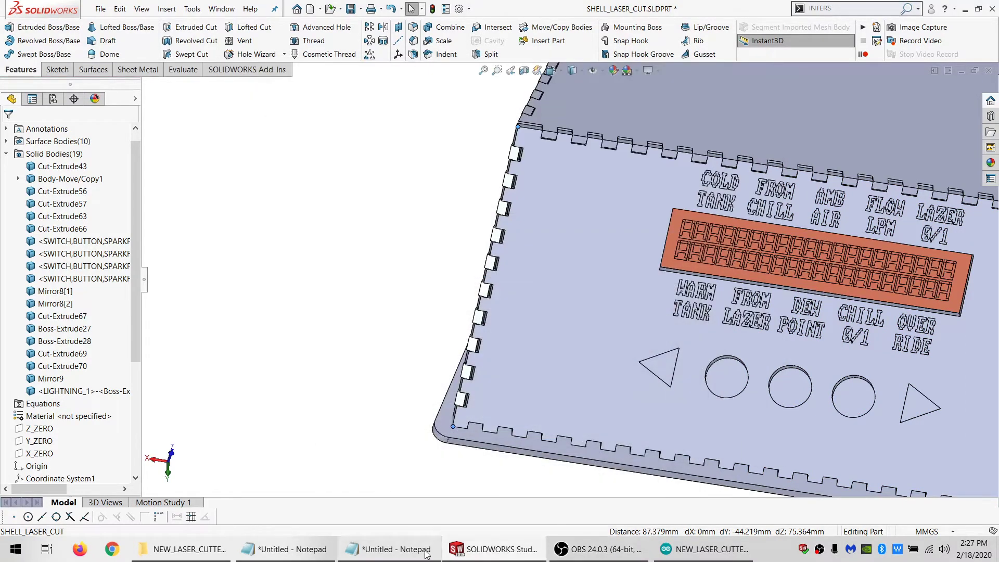
{"action": "key", "text": "super"}
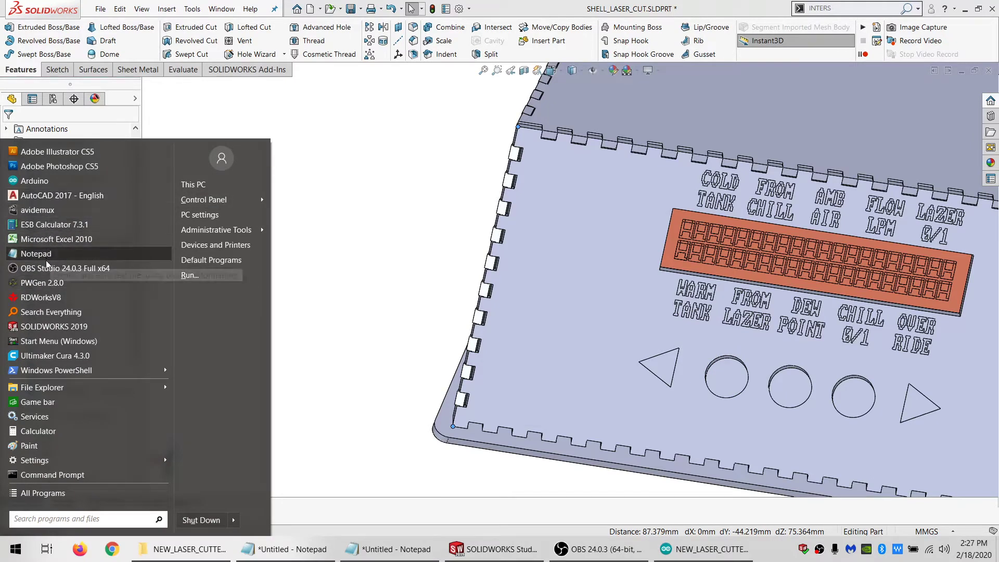
{"action": "left_click", "coordinate": [50, 224]}
{"action": "type", "text": "8"}
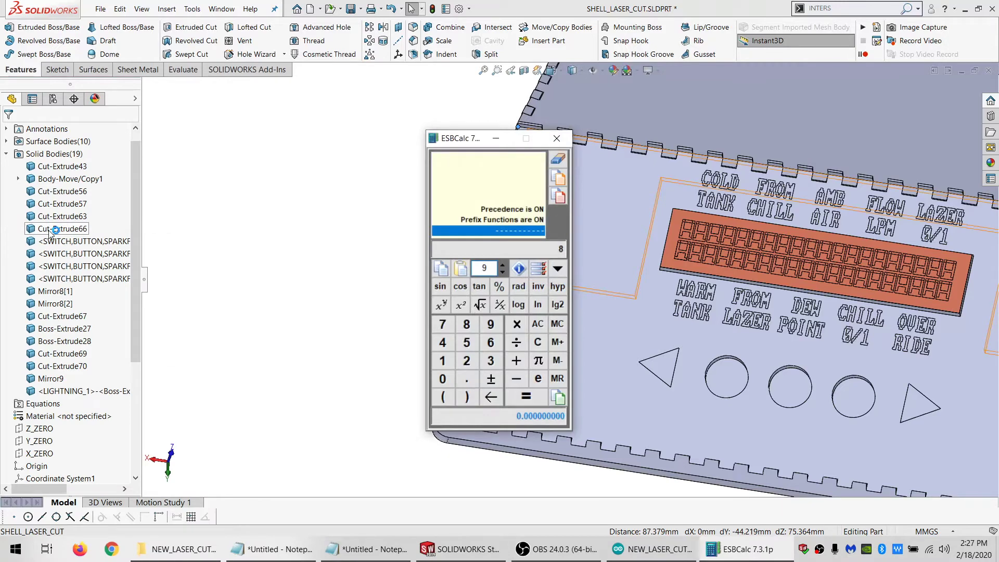
{"action": "type", "text": "8*"}
{"action": "left_click", "coordinate": [342, 237]}
Measure the top panel's side edge between its front and rear corners, and add 171 to the sum in ESB Calculator
{"action": "scroll", "coordinate": [626, 156], "scroll_direction": "up", "scroll_amount": 1}
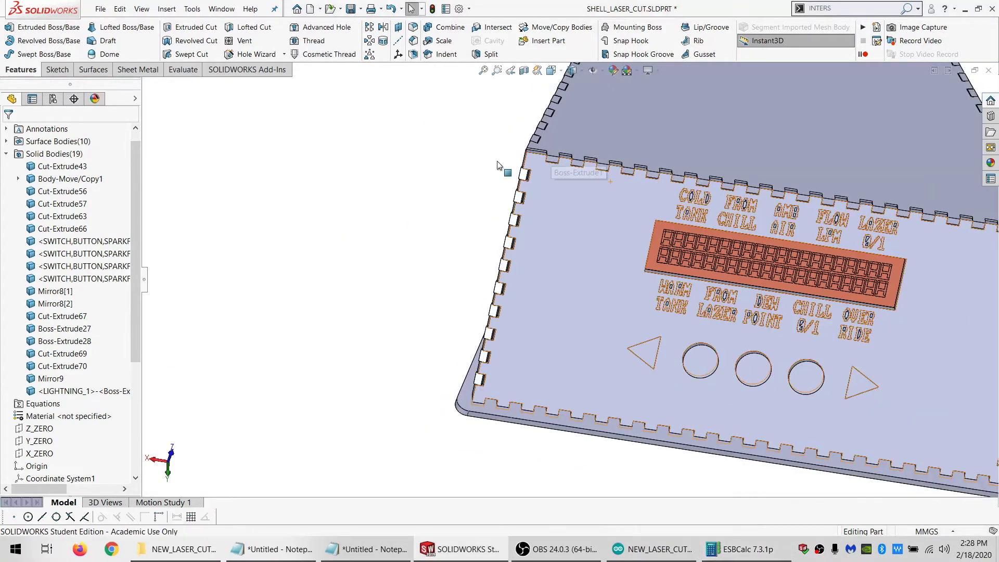
{"action": "left_click", "coordinate": [719, 141]}
{"action": "scroll", "coordinate": [619, 168], "scroll_direction": "up", "scroll_amount": 5}
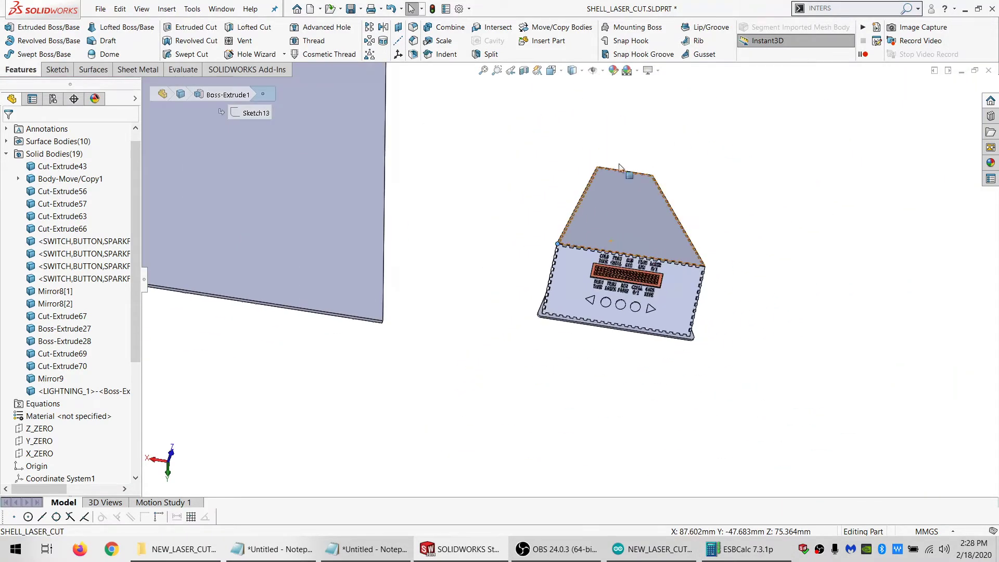
{"action": "scroll", "coordinate": [619, 167], "scroll_direction": "down", "scroll_amount": 5}
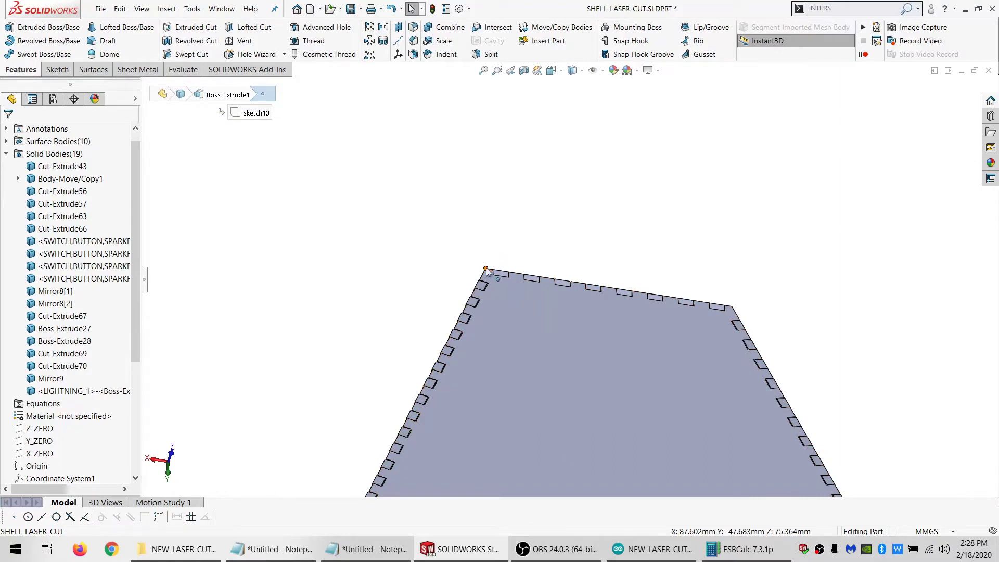
{"action": "left_click", "coordinate": [487, 269], "text": "ctrl"}
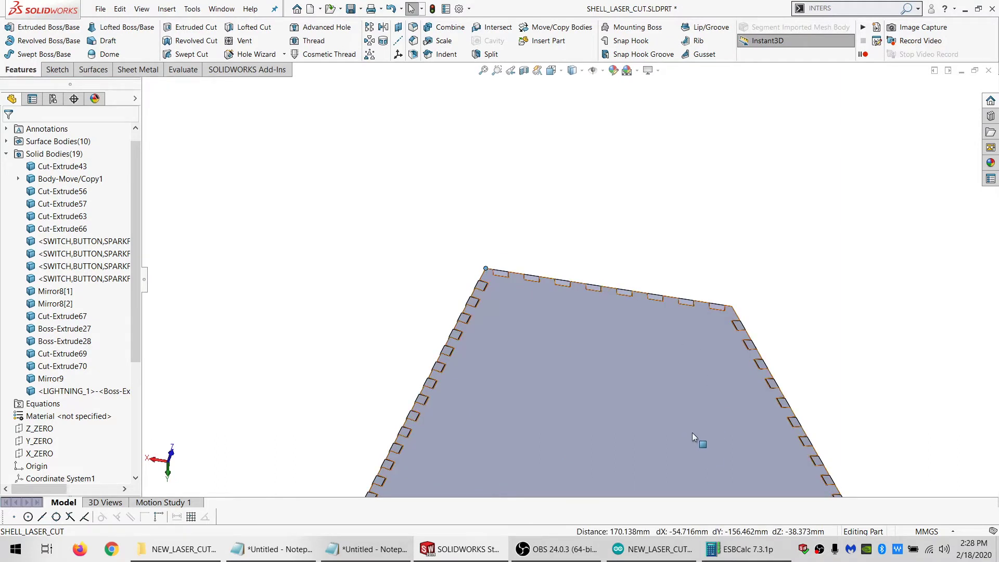
{"action": "left_click", "coordinate": [732, 553]}
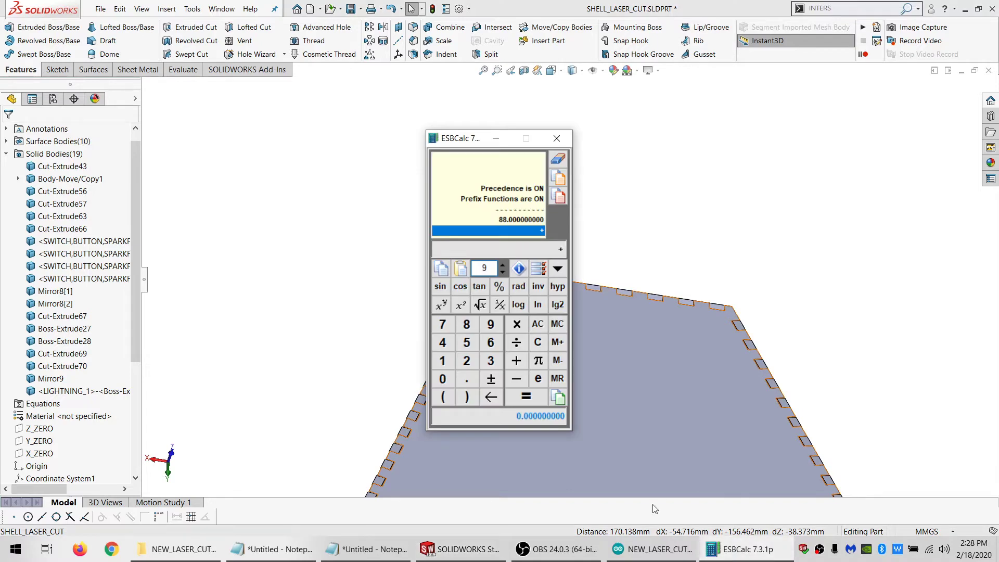
{"action": "key", "text": "Return"}
{"action": "left_click", "coordinate": [386, 291]}
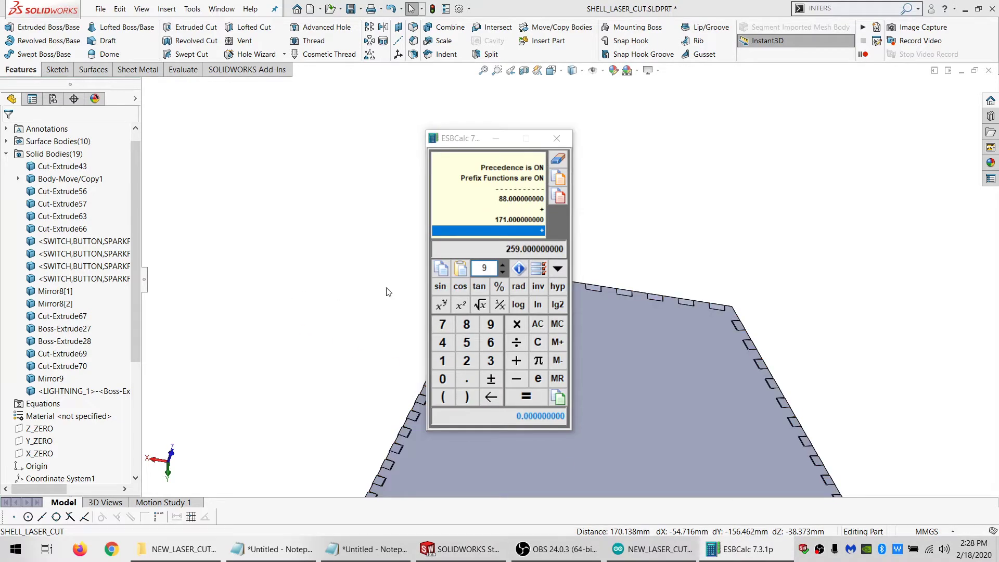
Measure the rear panel's side edge from the top corner to the base, and add 38 to complete the sum in ESB Calculator
{"action": "middle_click_drag", "start_coordinate": [517, 286], "coordinate": [510, 322]}
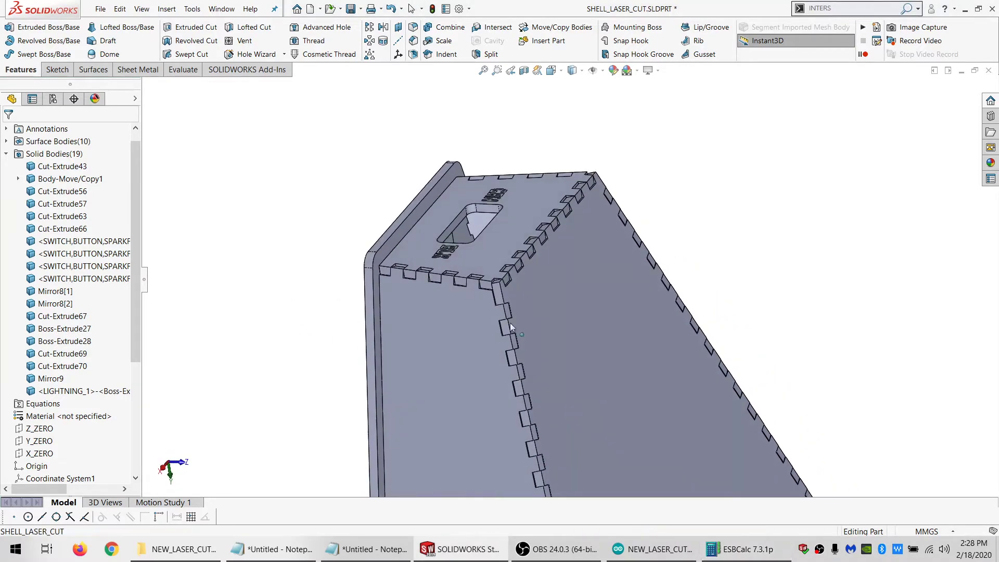
{"action": "left_click", "coordinate": [499, 283]}
{"action": "left_click", "coordinate": [379, 266]}
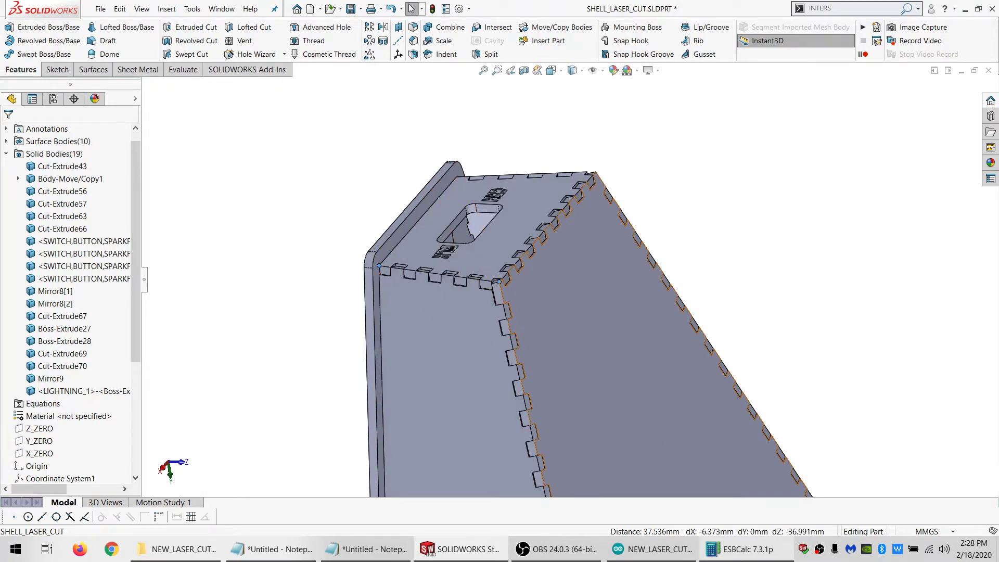
{"action": "left_click", "coordinate": [744, 550]}
{"action": "right_click", "coordinate": [744, 551]}
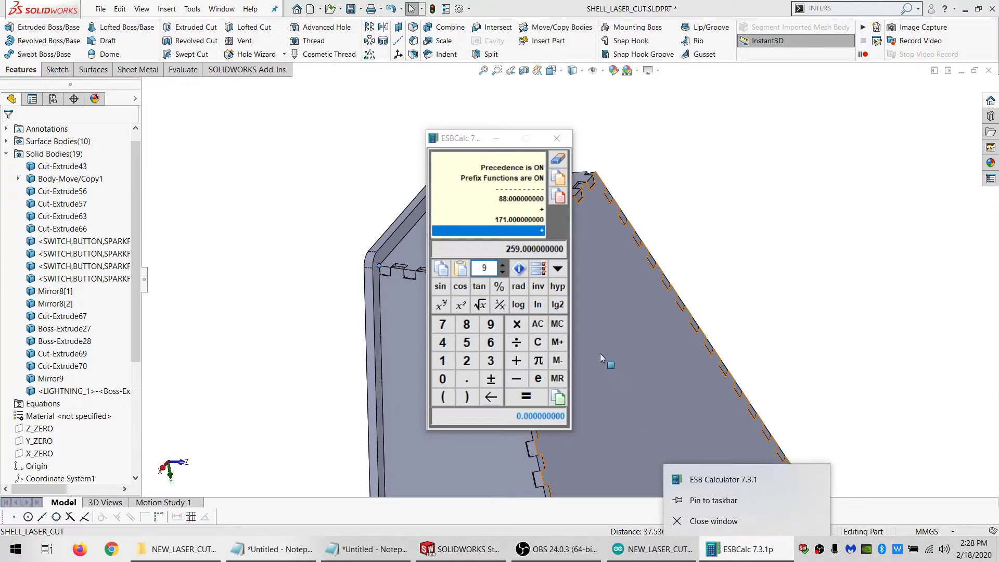
{"action": "left_click", "coordinate": [480, 139]}
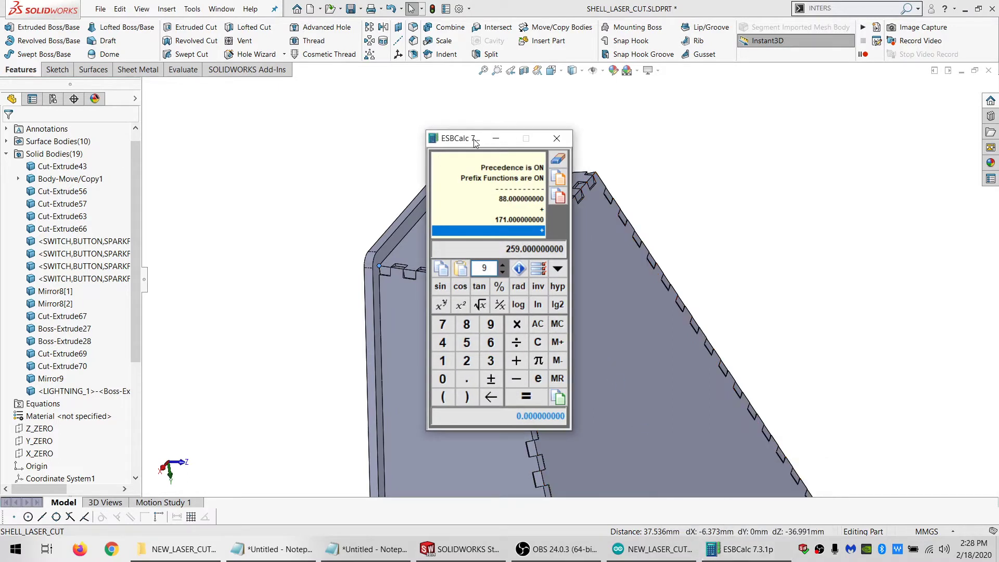
{"action": "type", "text": "38"}
{"action": "key", "text": "Return"}
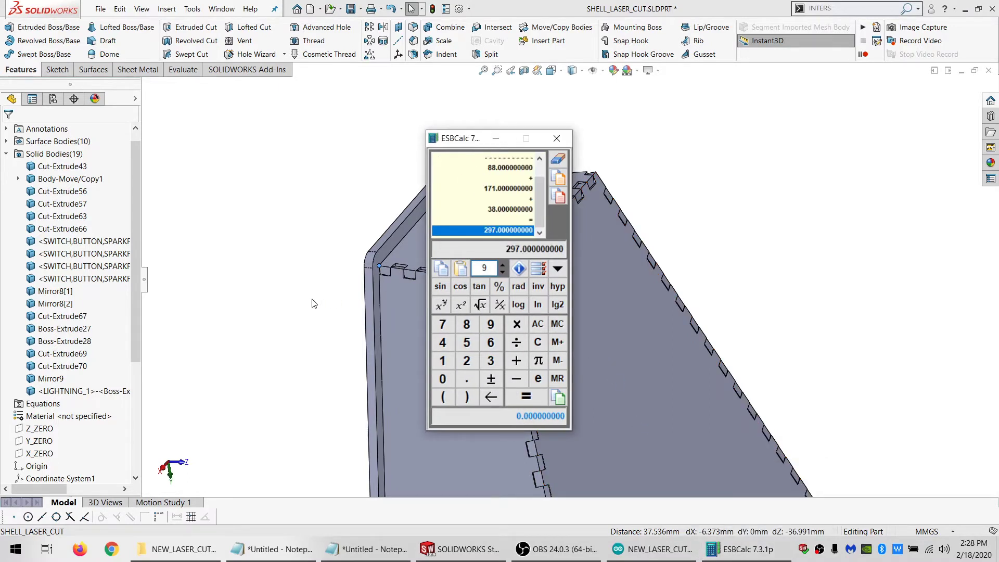
Measure the lightning sheet's edge, clear ESB Calculator and compute the scale factor as 300/420
{"action": "middle_click_drag", "start_coordinate": [314, 303], "coordinate": [498, 399]}
{"action": "left_click", "coordinate": [490, 350]}
{"action": "left_click", "coordinate": [747, 548]}
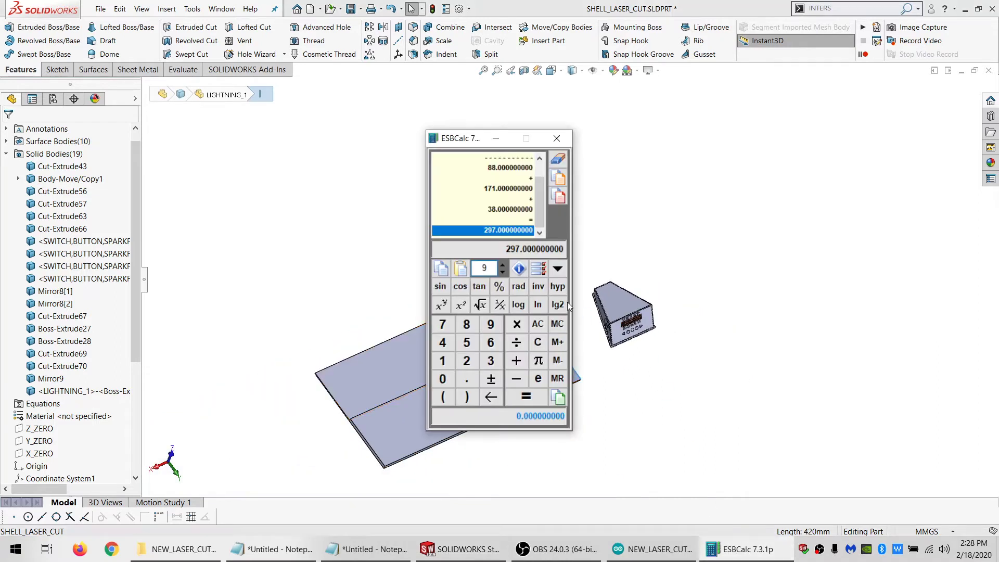
{"action": "left_click", "coordinate": [538, 325]}
{"action": "type", "text": "3"}
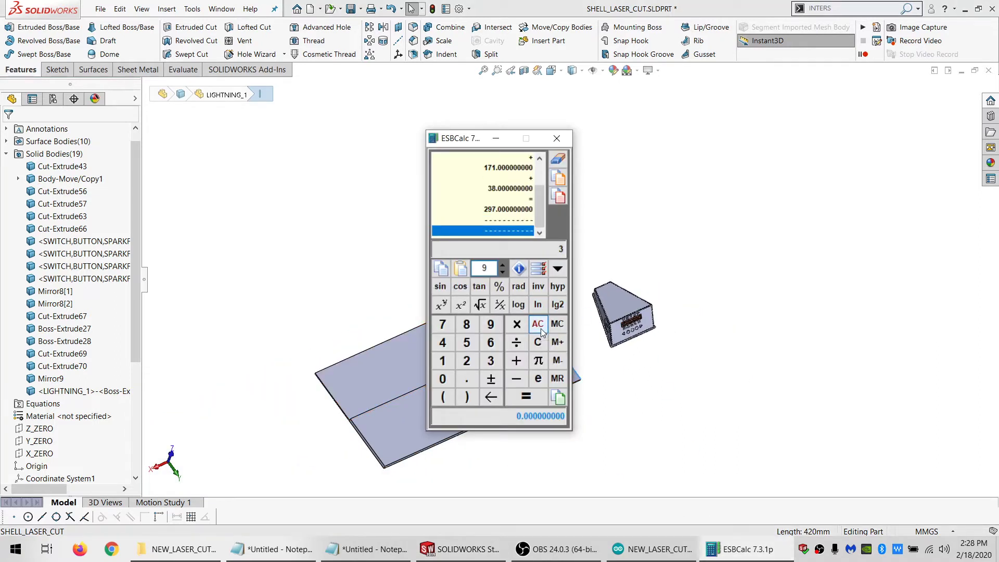
{"action": "type", "text": "00/420"}
{"action": "key", "text": "Return"}
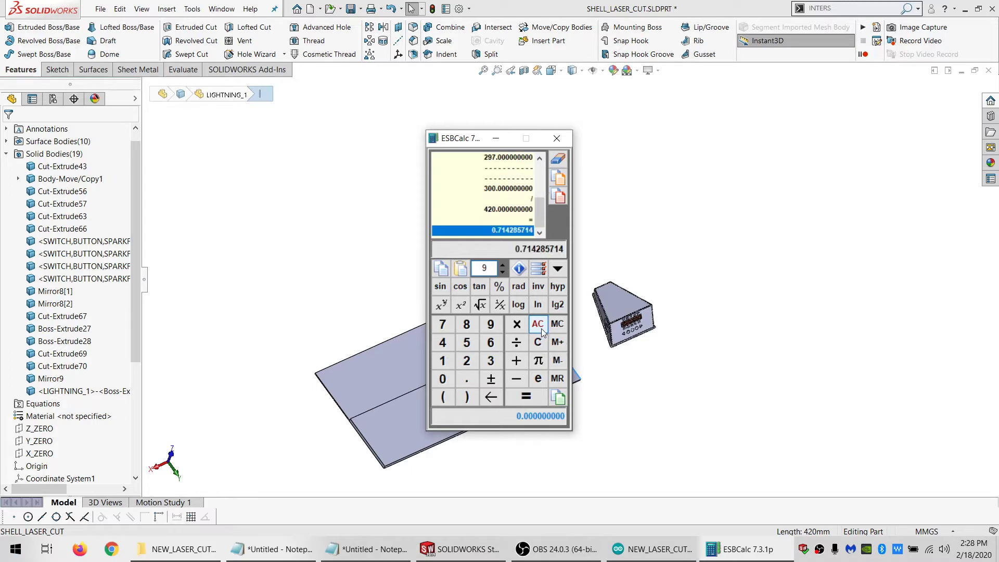
Scale the LIGHTNING_1 body uniformly about its centroid by the calculated factor 0.714285714
{"action": "left_click", "coordinate": [308, 165]}
{"action": "left_click", "coordinate": [445, 28]}
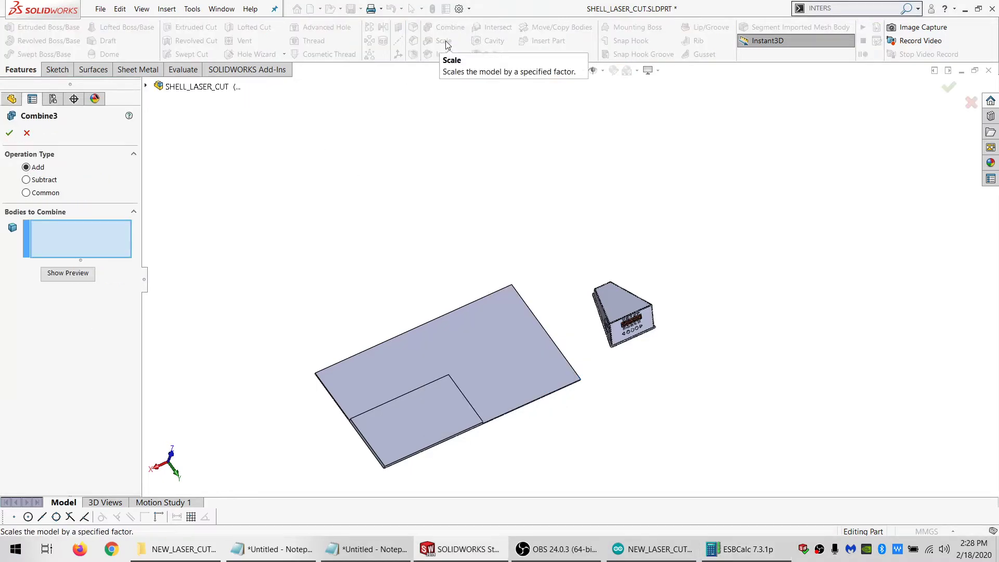
{"action": "key", "text": "Escape"}
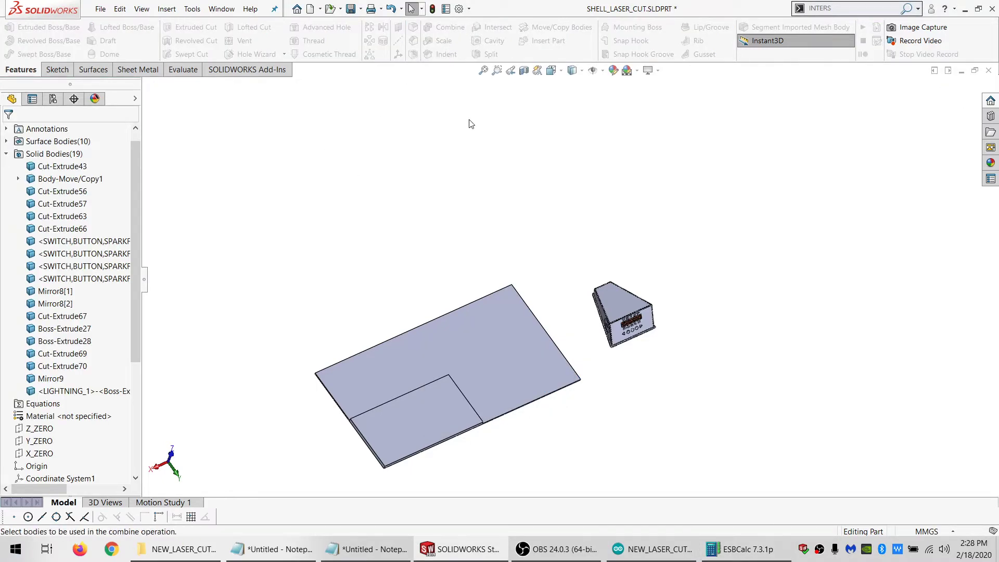
{"action": "left_click", "coordinate": [444, 41]}
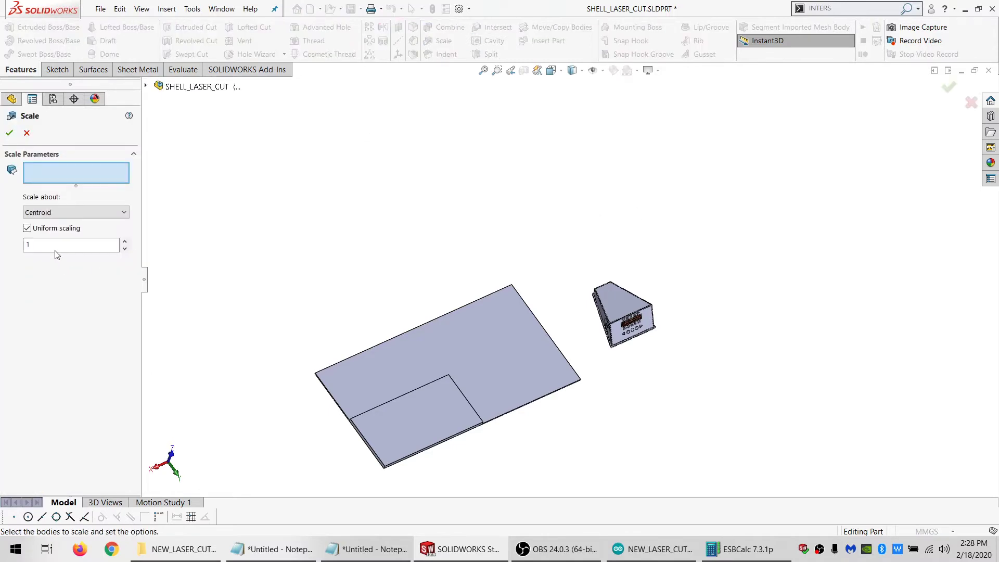
{"action": "left_click_drag", "start_coordinate": [54, 246], "coordinate": [34, 203]}
{"action": "type", "text": "0.714285714"}
{"action": "left_click", "coordinate": [429, 347]}
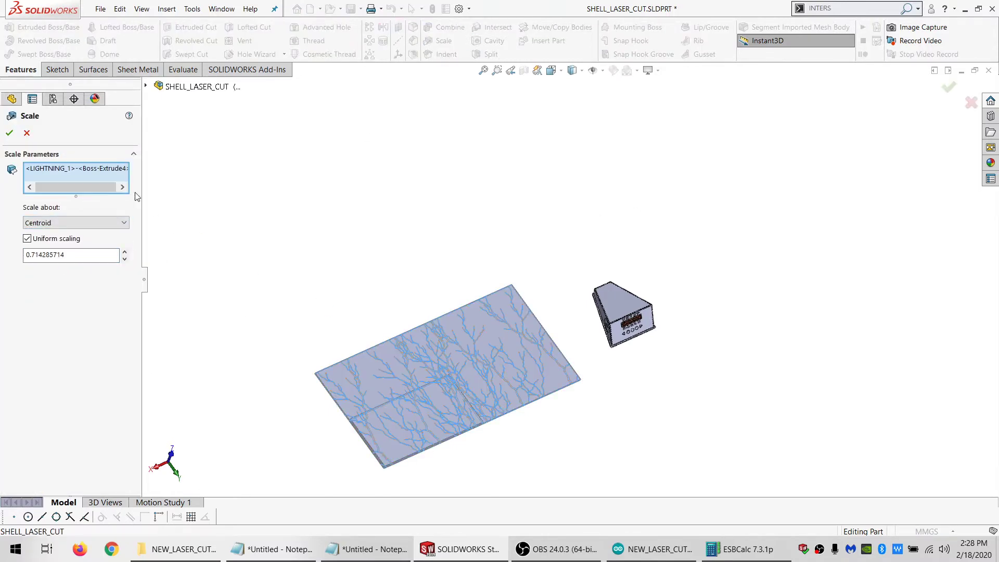
{"action": "left_click", "coordinate": [10, 133]}
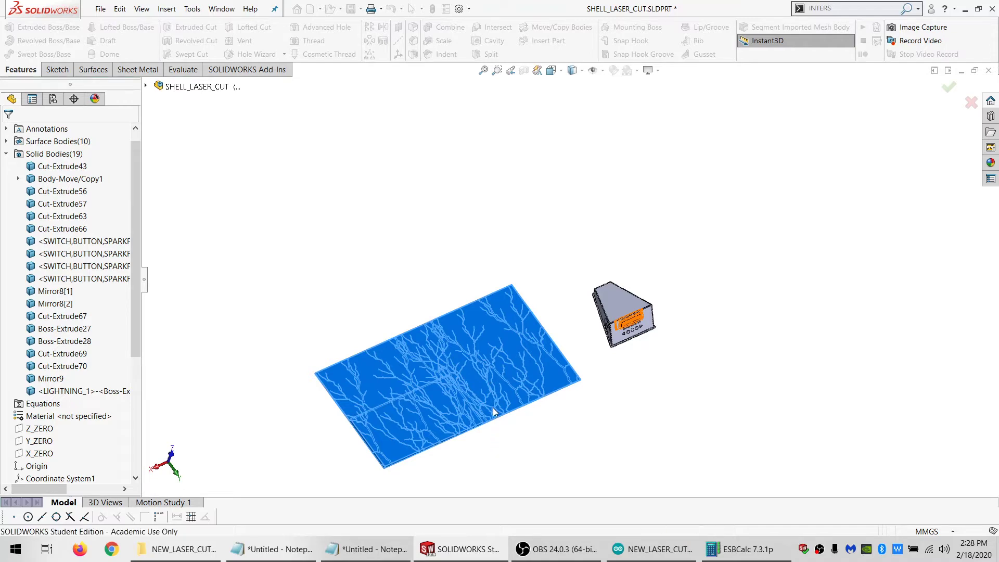
Start moving the LIGHTNING_1 body with mates, adding a coincident mate between its lightning-patterned face and the enclosure's front display panel face
{"action": "middle_click_drag", "start_coordinate": [494, 408], "coordinate": [448, 335]}
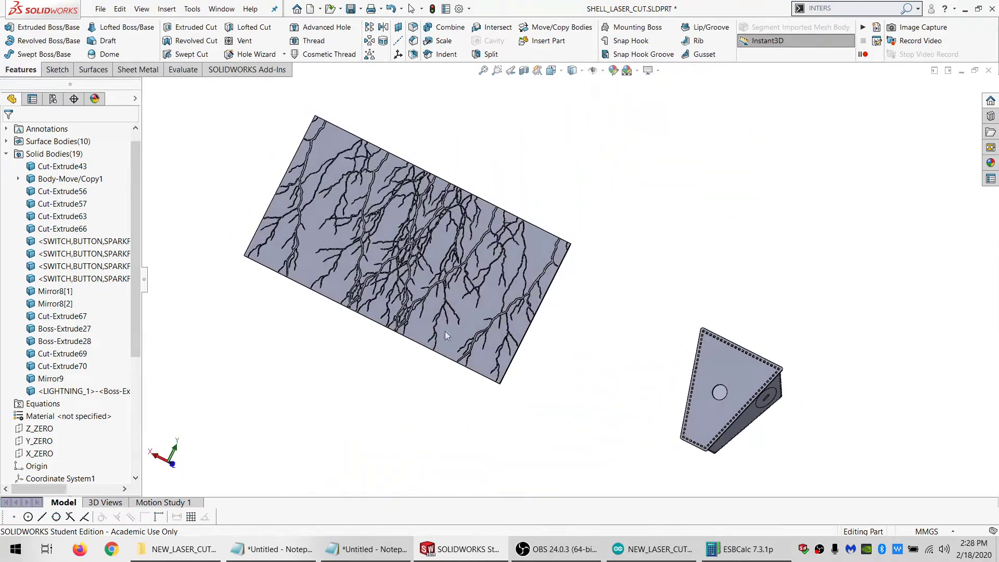
{"action": "middle_click_drag", "start_coordinate": [508, 434], "coordinate": [490, 292]}
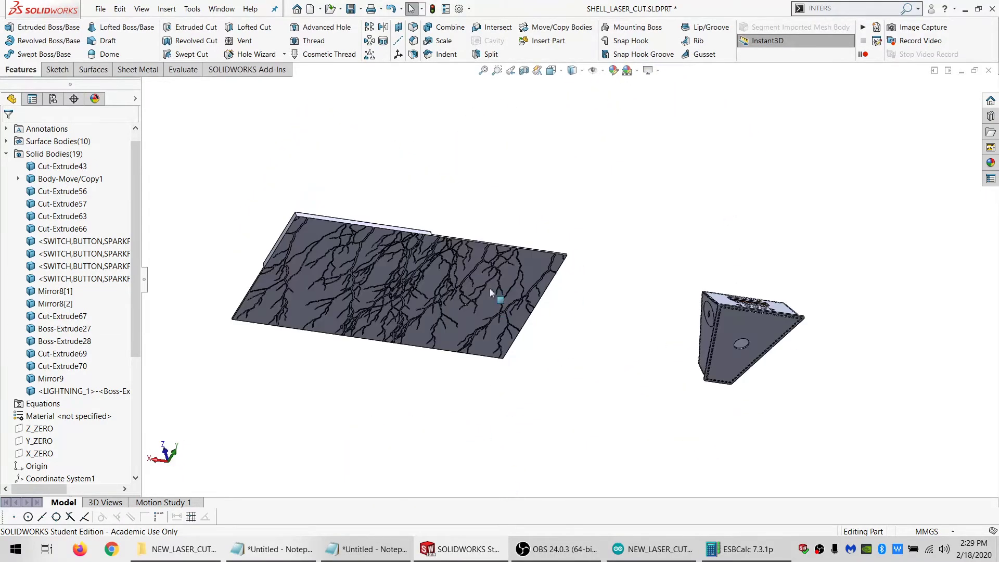
{"action": "middle_click_drag", "start_coordinate": [463, 351], "coordinate": [515, 210]}
{"action": "scroll", "coordinate": [552, 52], "scroll_direction": "down", "scroll_amount": 2}
{"action": "left_click", "coordinate": [555, 27]}
{"action": "left_click", "coordinate": [541, 290]}
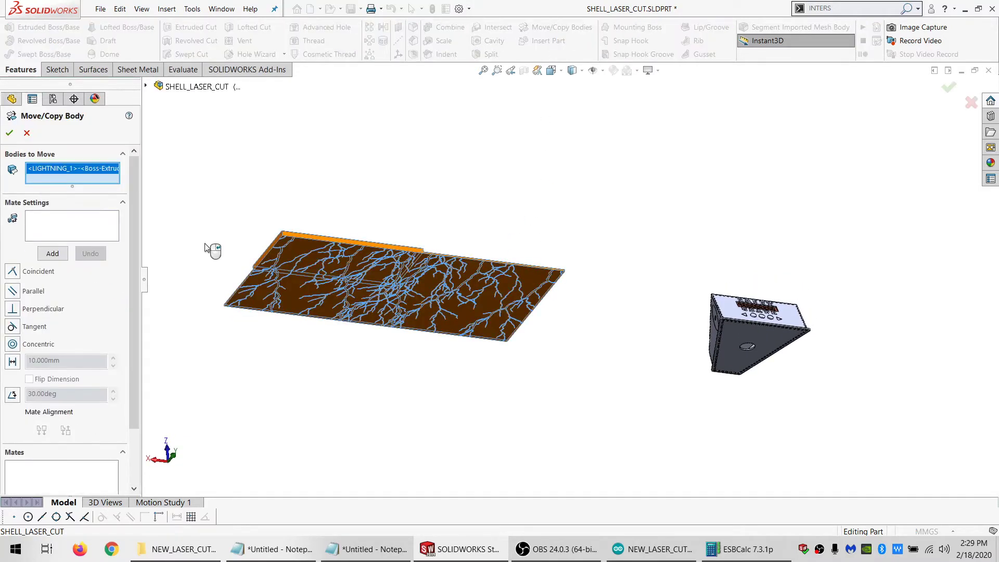
{"action": "left_click", "coordinate": [554, 277]}
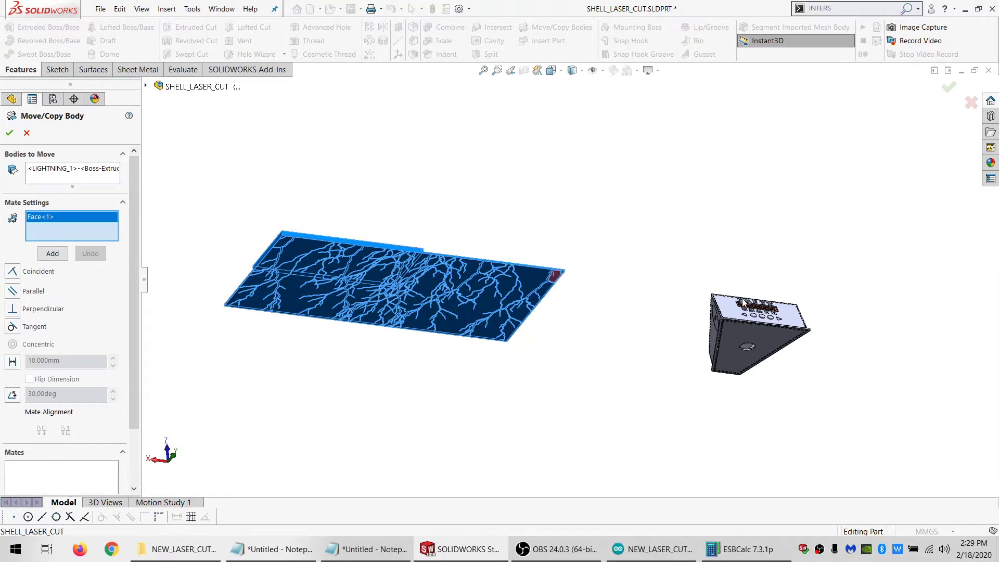
{"action": "left_click", "coordinate": [732, 310]}
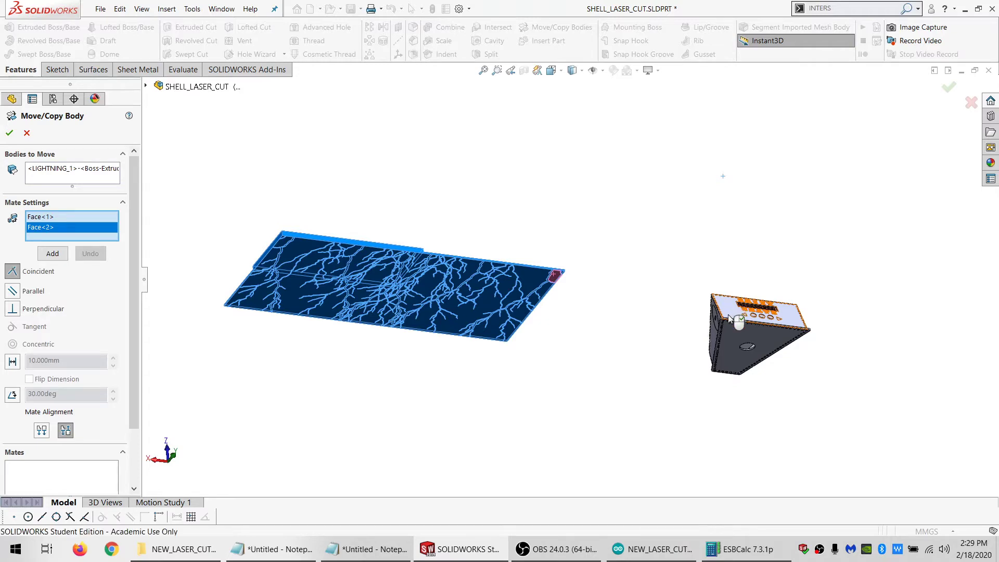
{"action": "scroll", "coordinate": [330, 275], "scroll_direction": "down", "scroll_amount": 3}
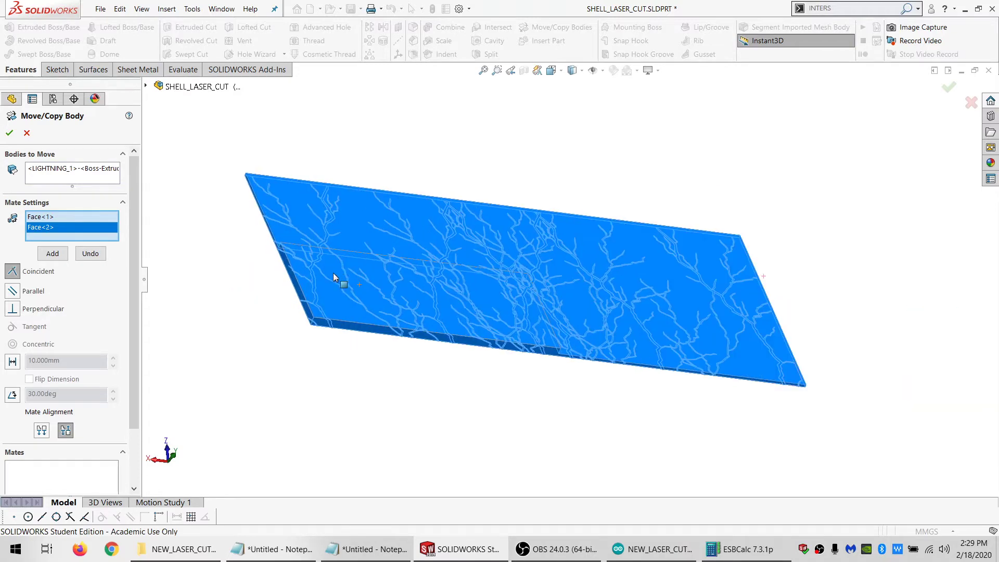
{"action": "middle_click_drag", "start_coordinate": [333, 272], "coordinate": [208, 260]}
{"action": "left_click", "coordinate": [52, 253]}
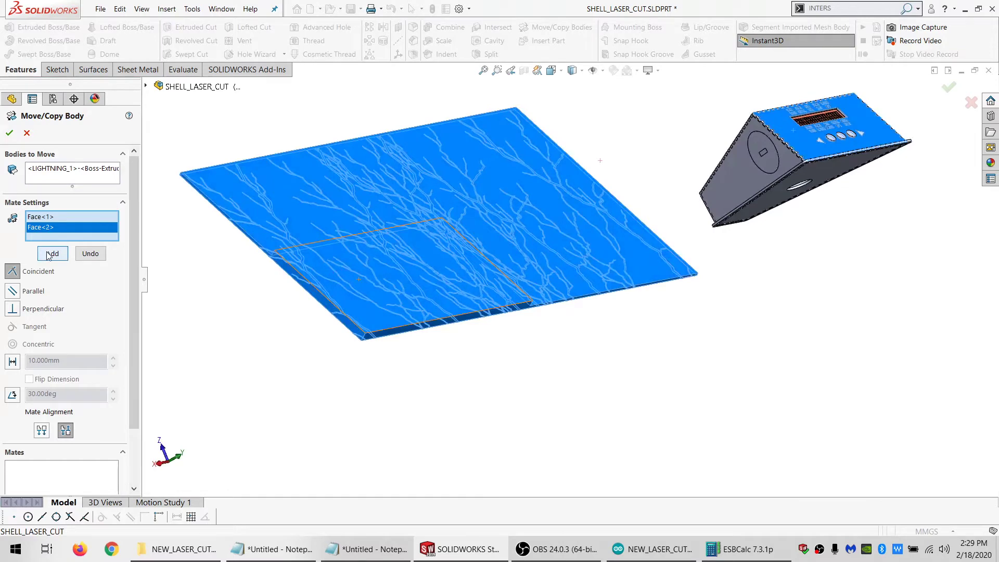
Try to make an edge of the lightning sheet coincident with the top face of the enclosure's base plate
{"action": "middle_click_drag", "start_coordinate": [349, 140], "coordinate": [540, 252]}
{"action": "left_click", "coordinate": [345, 147]}
{"action": "scroll", "coordinate": [539, 252], "scroll_direction": "down", "scroll_amount": 3}
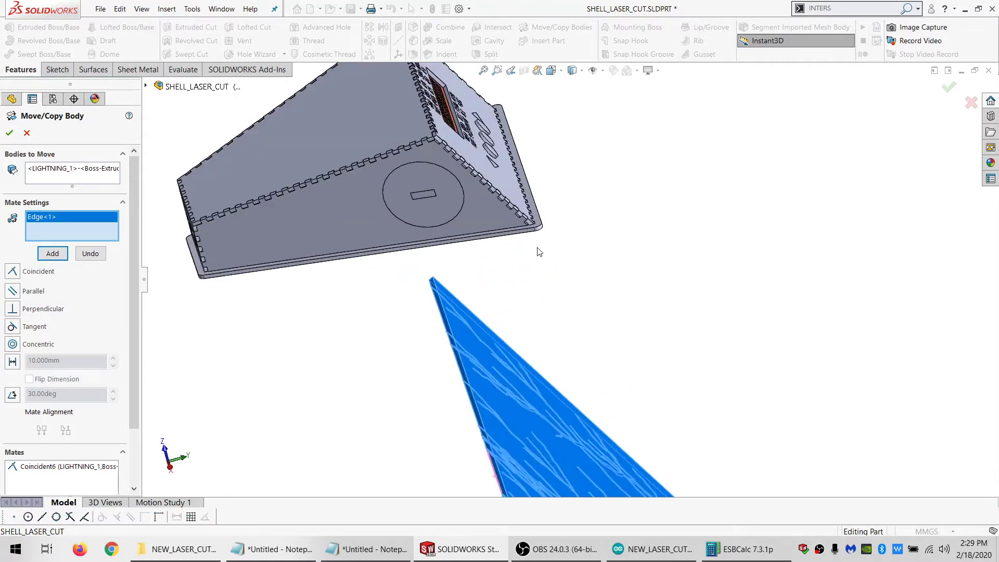
{"action": "scroll", "coordinate": [539, 252], "scroll_direction": "down", "scroll_amount": 1}
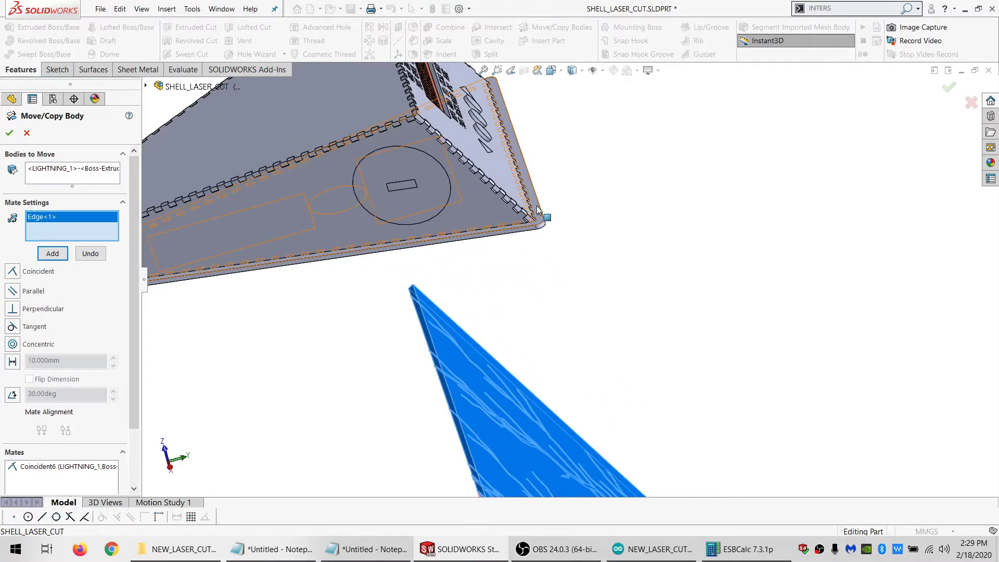
{"action": "left_click", "coordinate": [538, 210]}
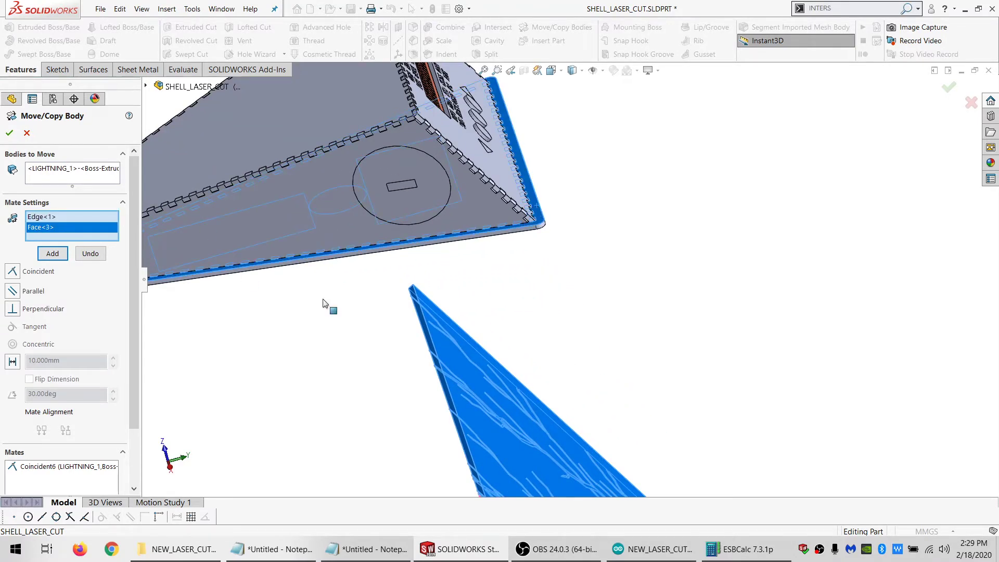
{"action": "scroll", "coordinate": [323, 299], "scroll_direction": "up", "scroll_amount": 2}
{"action": "left_click", "coordinate": [8, 275]}
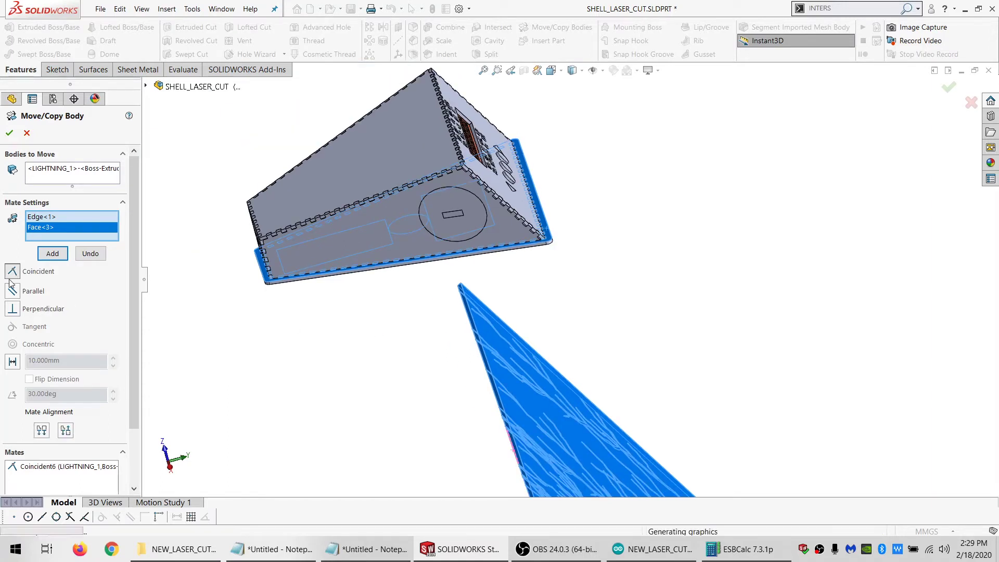
Try both mate alignments for the sheet edge and base plate face, and clear both entities from the mate selection
{"action": "left_click", "coordinate": [43, 434]}
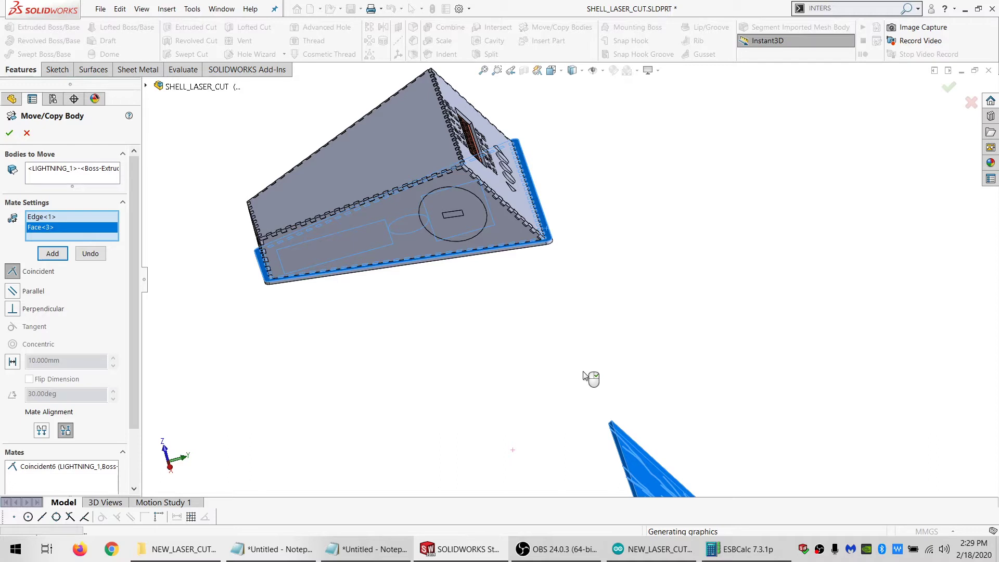
{"action": "scroll", "coordinate": [590, 375], "scroll_direction": "up", "scroll_amount": 5}
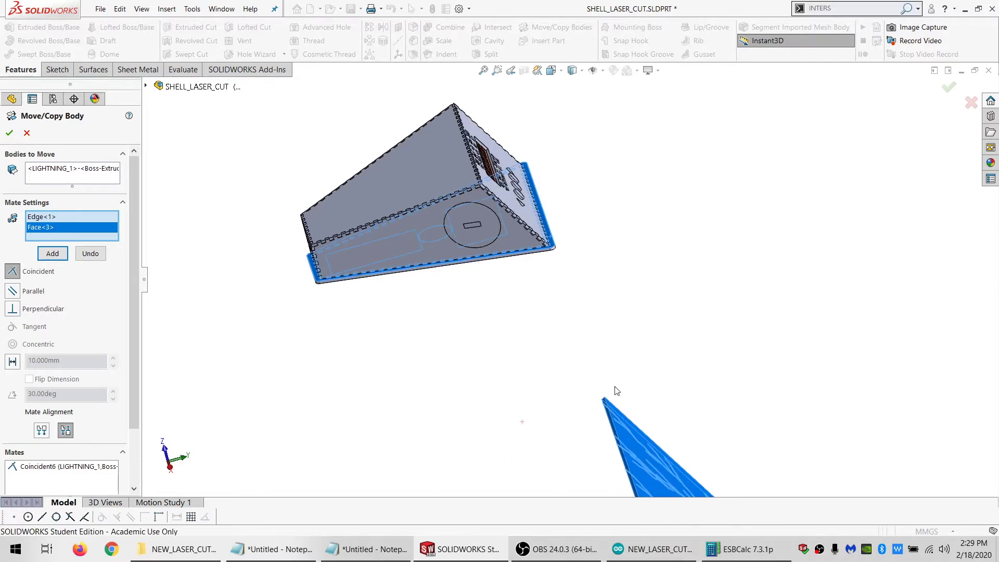
{"action": "middle_click_drag", "start_coordinate": [648, 422], "coordinate": [603, 409]}
{"action": "left_click", "coordinate": [46, 432]}
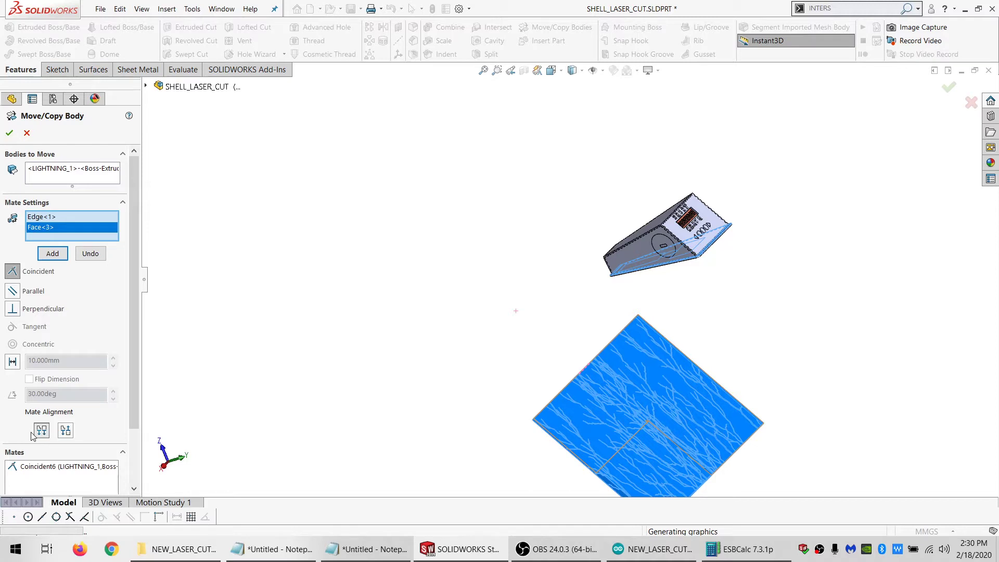
{"action": "left_click", "coordinate": [64, 432]}
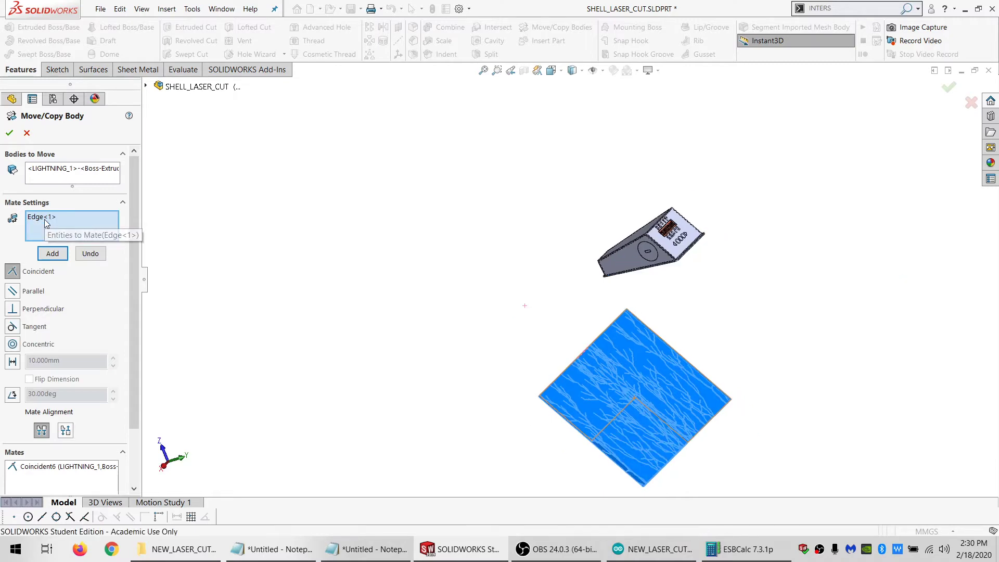
{"action": "key", "text": "Delete"}
{"action": "key", "text": "Delete"}
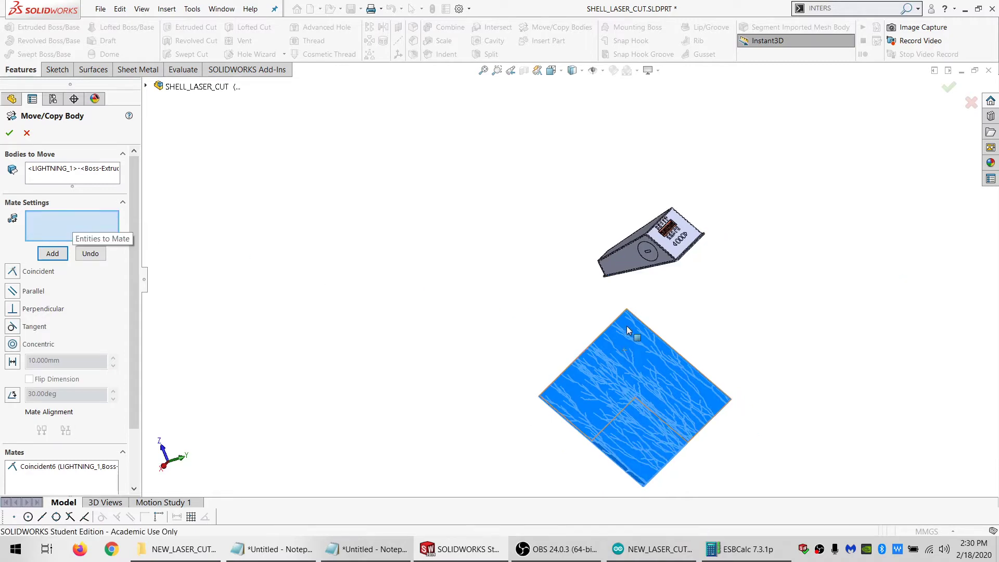
Add a coincident mate between the lightning sheet's edge near its corner and the top face of the base plate
{"action": "middle_click_drag", "start_coordinate": [611, 348], "coordinate": [657, 339]}
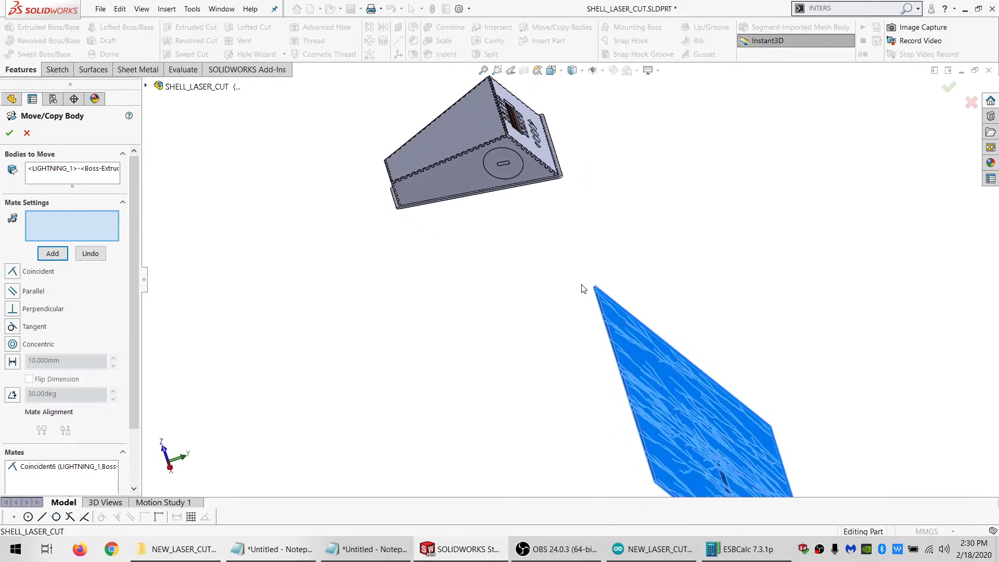
{"action": "scroll", "coordinate": [597, 279], "scroll_direction": "down", "scroll_amount": 3}
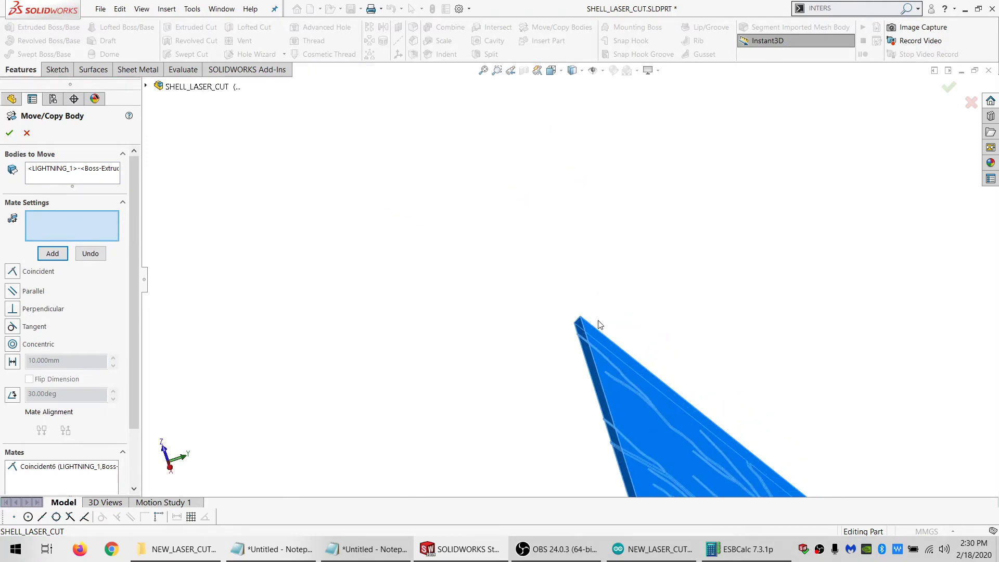
{"action": "left_click", "coordinate": [592, 380]}
{"action": "scroll", "coordinate": [481, 225], "scroll_direction": "up", "scroll_amount": 4}
{"action": "scroll", "coordinate": [542, 160], "scroll_direction": "down", "scroll_amount": 5}
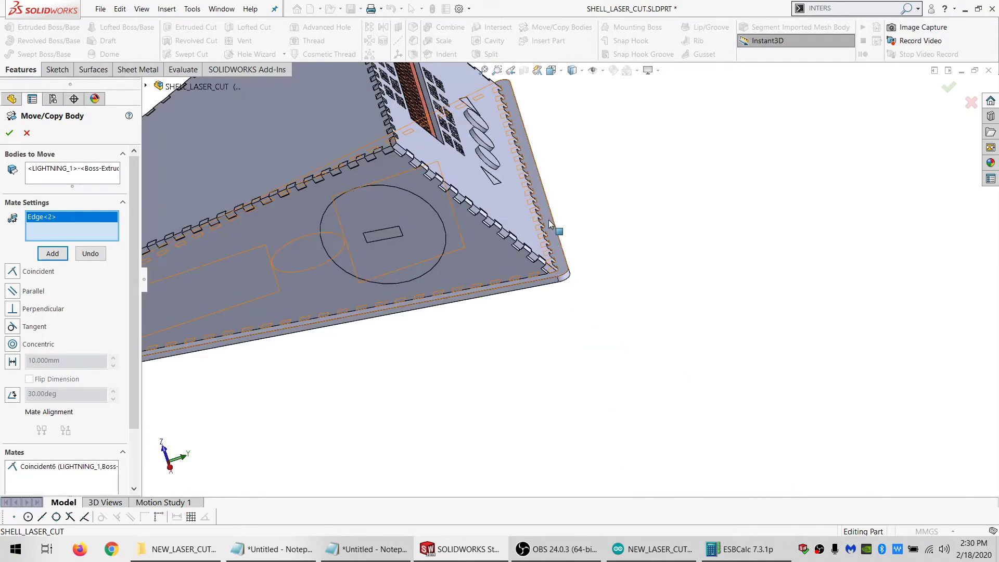
{"action": "left_click", "coordinate": [550, 237]}
{"action": "scroll", "coordinate": [604, 363], "scroll_direction": "up", "scroll_amount": 4}
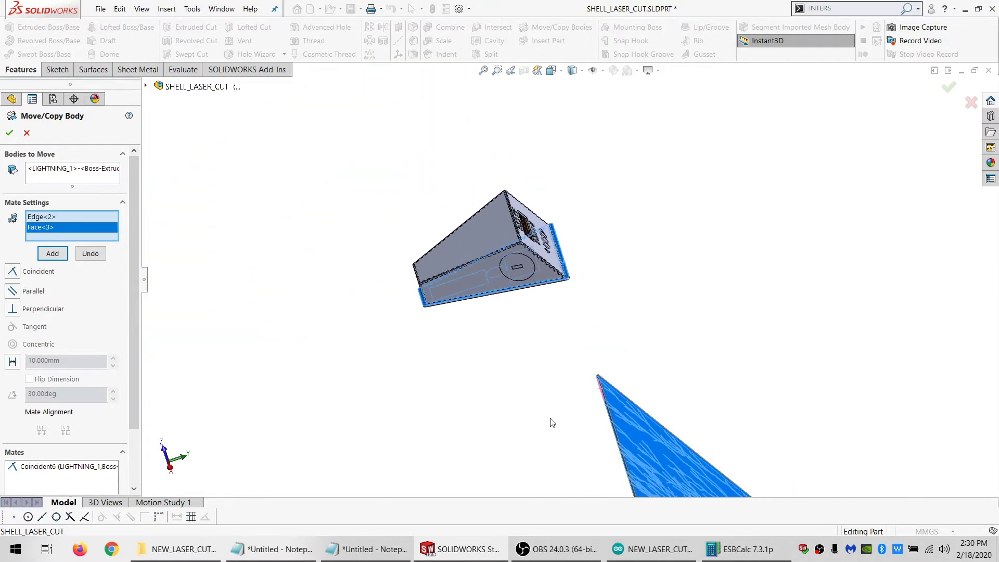
{"action": "left_click", "coordinate": [12, 272]}
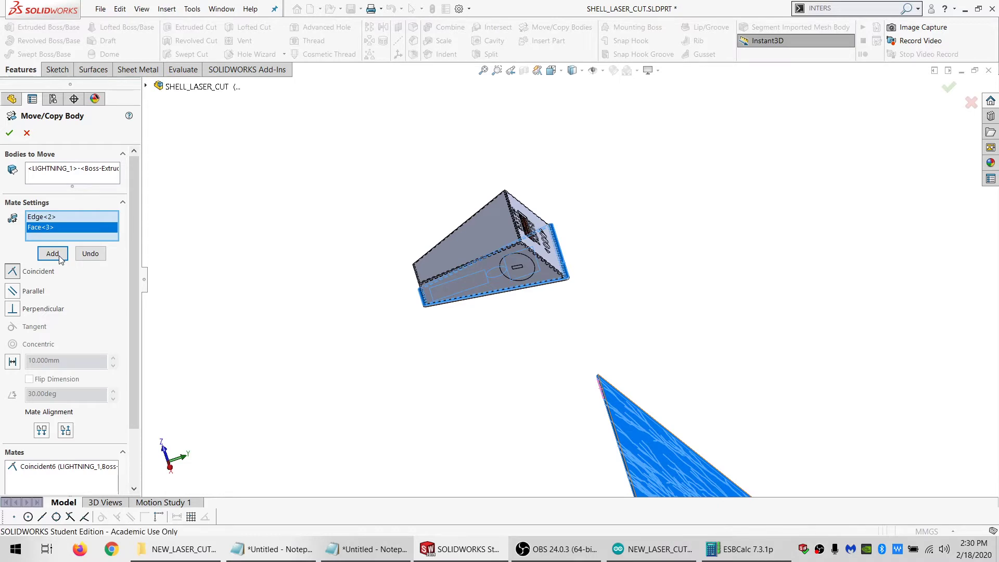
{"action": "left_click", "coordinate": [52, 254]}
Centre the lightning sheet by mating the narrow step face at its middle coincident with the X_ZERO plane, and finish the move
{"action": "scroll", "coordinate": [481, 358], "scroll_direction": "up", "scroll_amount": 2}
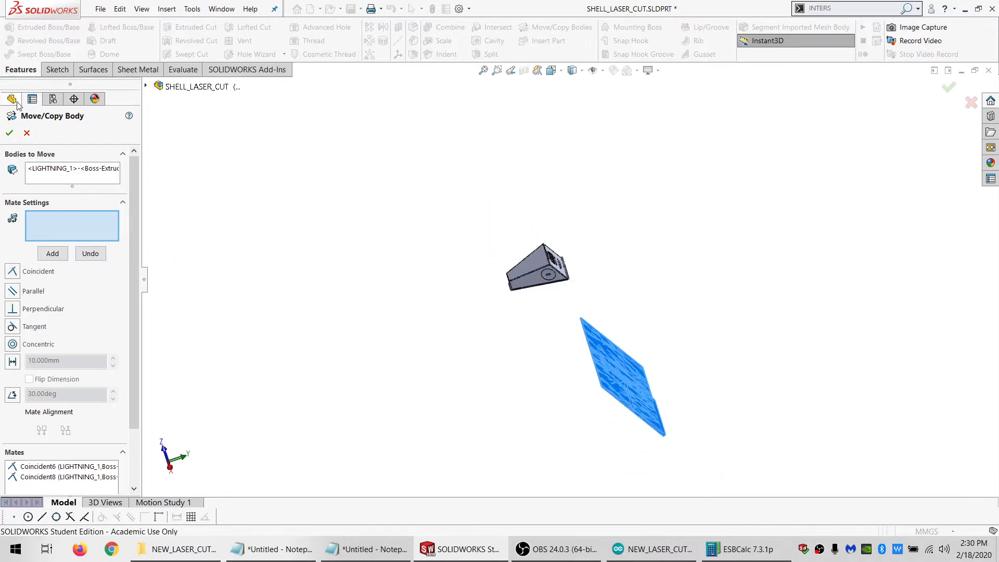
{"action": "left_click", "coordinate": [146, 86]}
{"action": "left_click", "coordinate": [181, 191]}
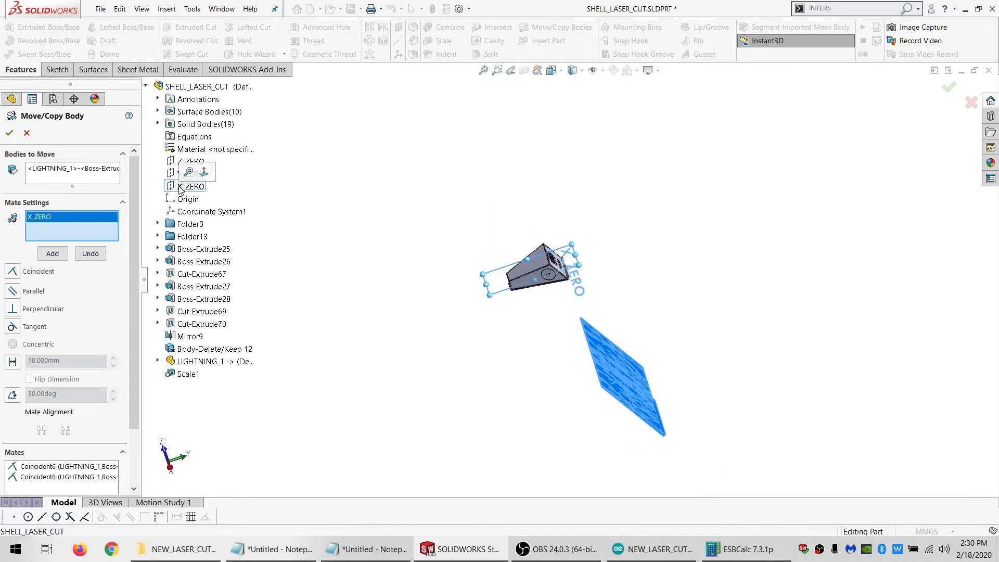
{"action": "middle_click_drag", "start_coordinate": [554, 277], "coordinate": [515, 301]}
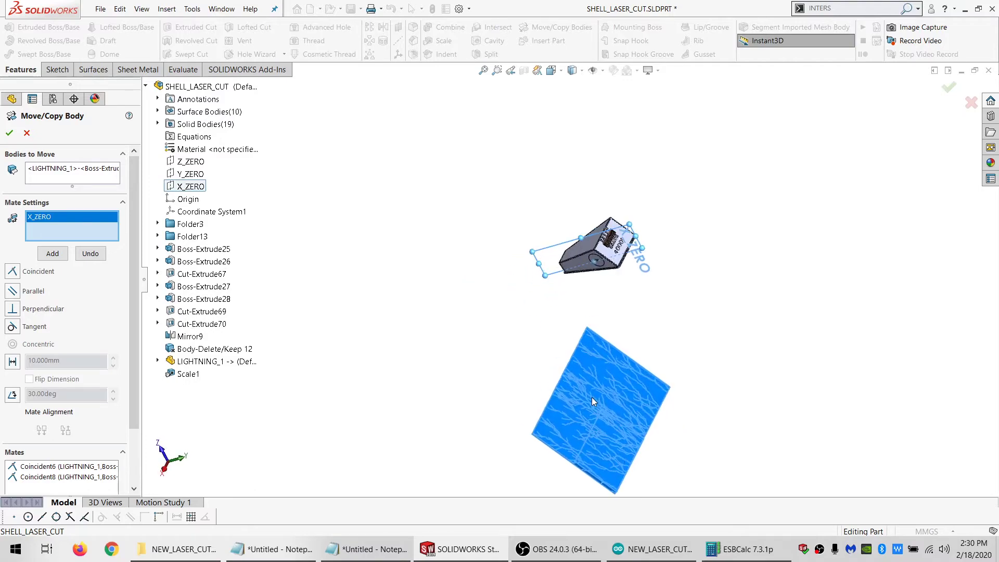
{"action": "scroll", "coordinate": [592, 397], "scroll_direction": "down", "scroll_amount": 6}
{"action": "middle_click_drag", "start_coordinate": [586, 382], "coordinate": [473, 423]}
{"action": "scroll", "coordinate": [616, 247], "scroll_direction": "down", "scroll_amount": 1}
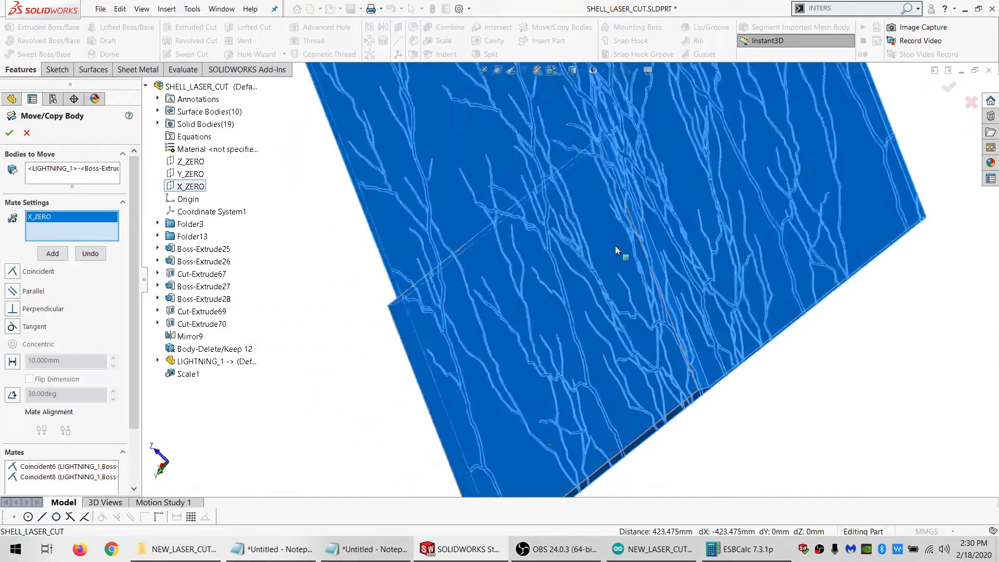
{"action": "scroll", "coordinate": [619, 250], "scroll_direction": "down", "scroll_amount": 2}
{"action": "scroll", "coordinate": [643, 187], "scroll_direction": "down", "scroll_amount": 2}
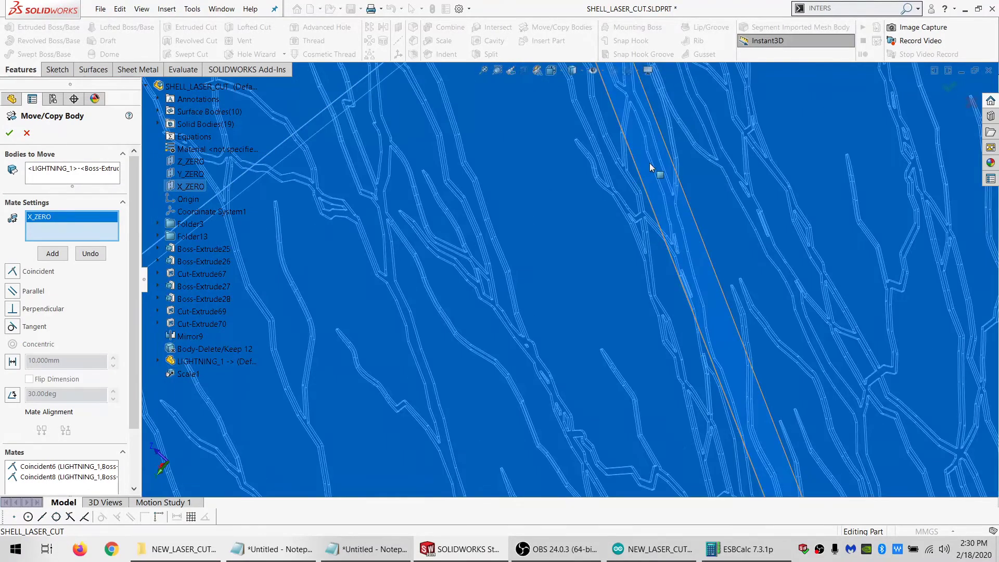
{"action": "left_click", "coordinate": [649, 164]}
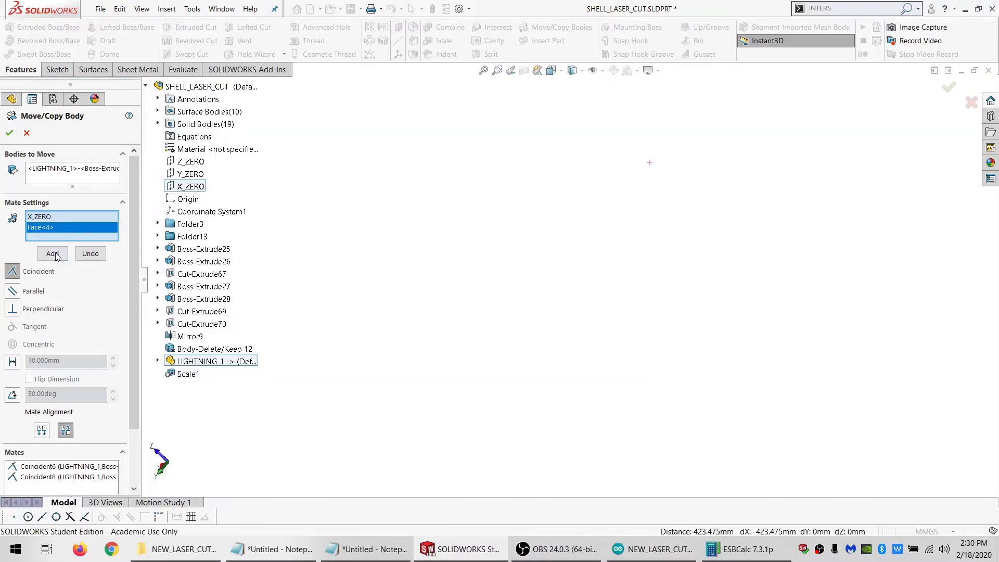
{"action": "left_click", "coordinate": [53, 253]}
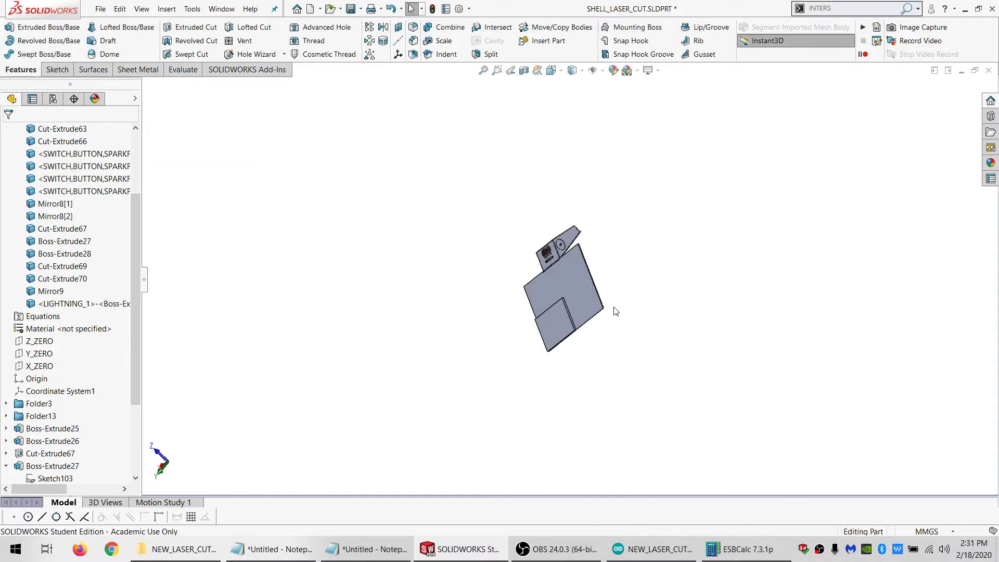
Mirror the LIGHTNING_1 body about its narrow edge face along the base of the front panel
{"action": "scroll", "coordinate": [614, 308], "scroll_direction": "up", "scroll_amount": 3}
{"action": "scroll", "coordinate": [562, 285], "scroll_direction": "down", "scroll_amount": 7}
{"action": "middle_click_drag", "start_coordinate": [570, 246], "coordinate": [671, 184]}
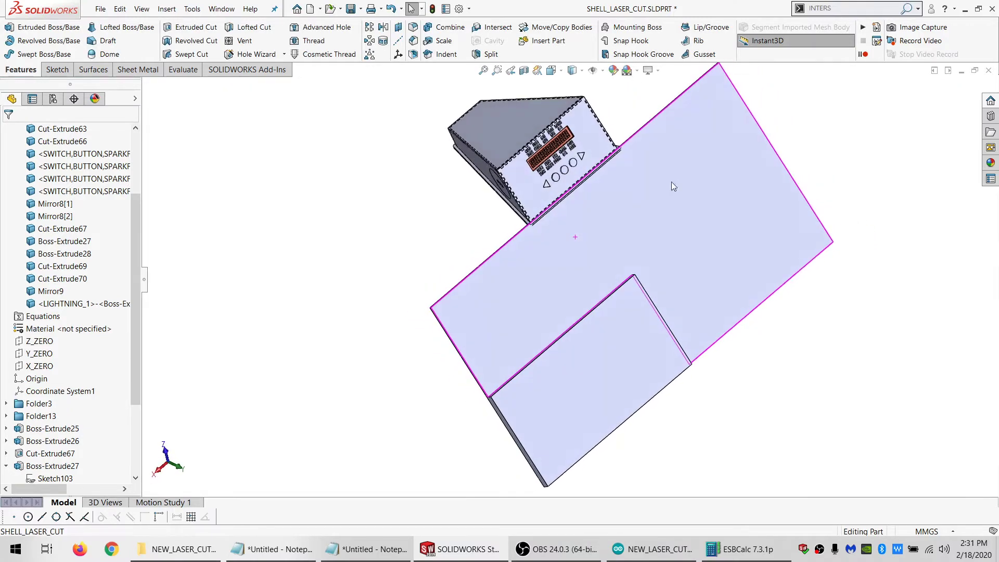
{"action": "scroll", "coordinate": [547, 219], "scroll_direction": "down", "scroll_amount": 6}
{"action": "middle_click_drag", "start_coordinate": [558, 262], "coordinate": [439, 276]}
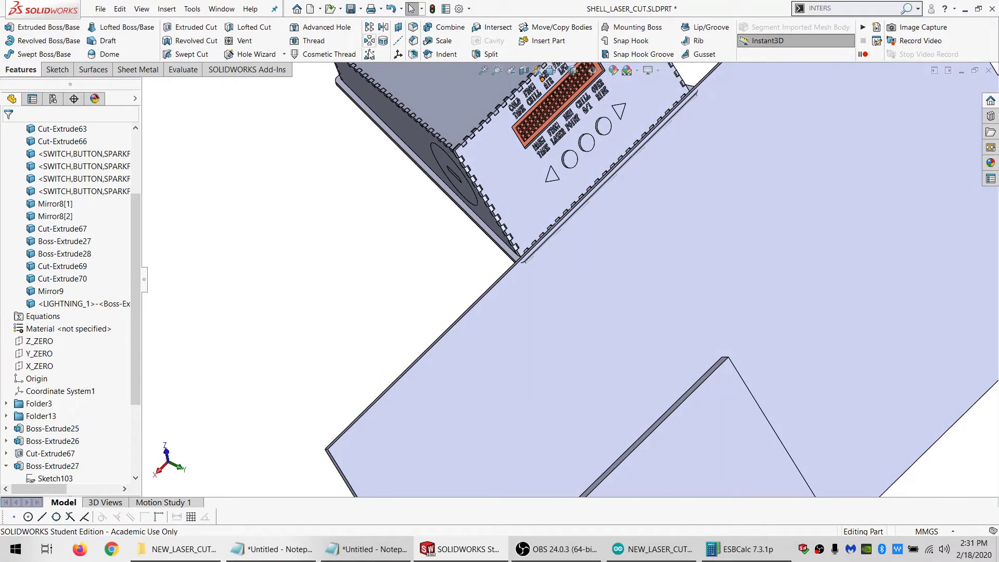
{"action": "left_click", "coordinate": [384, 29]}
{"action": "scroll", "coordinate": [548, 281], "scroll_direction": "down", "scroll_amount": 8}
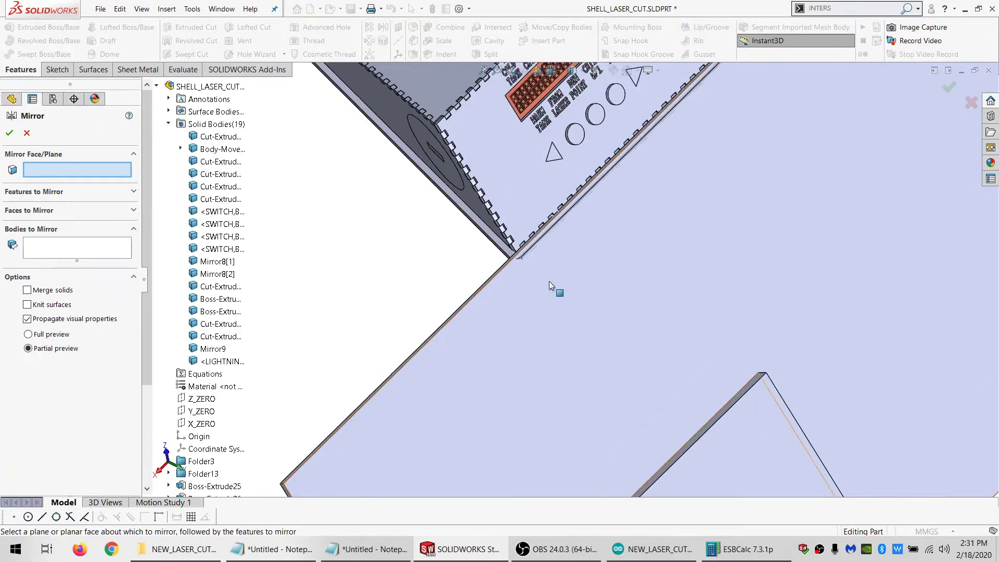
{"action": "left_click", "coordinate": [396, 236]}
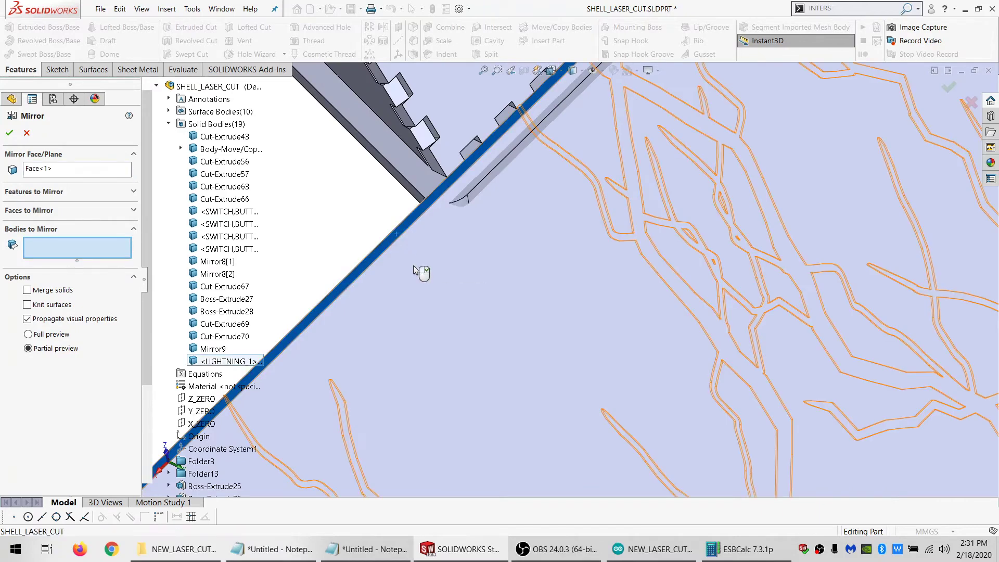
{"action": "left_click", "coordinate": [10, 127]}
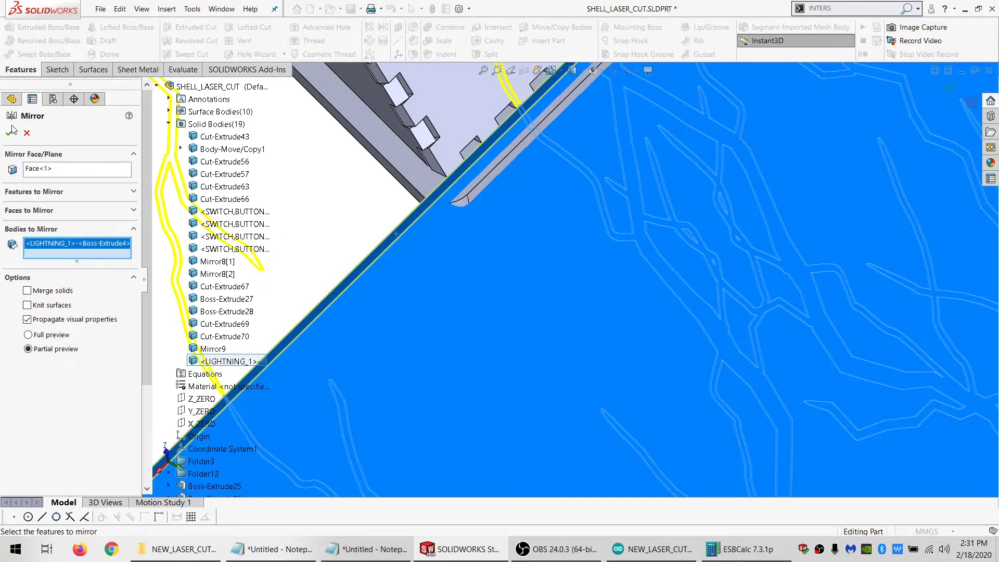
{"action": "left_click", "coordinate": [10, 134]}
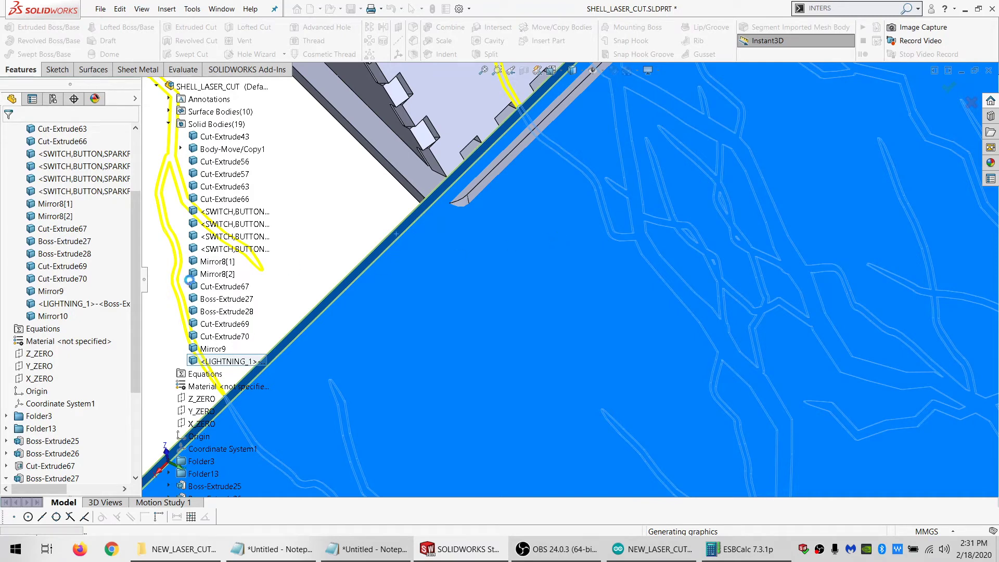
Delete the original LIGHTNING_1 solid body, leaving the mirrored lightning body in the part
{"action": "left_click", "coordinate": [71, 304]}
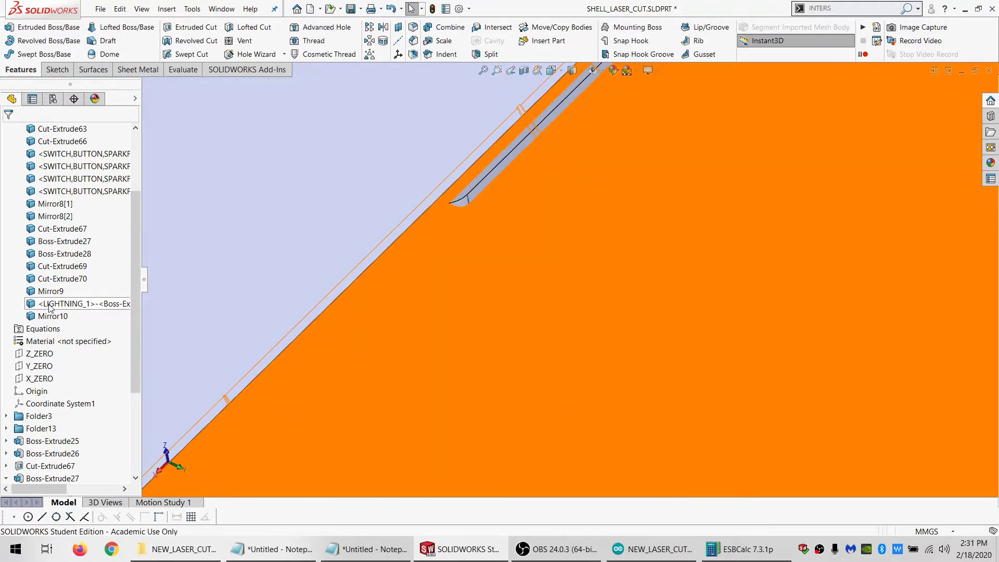
{"action": "key", "text": "Delete"}
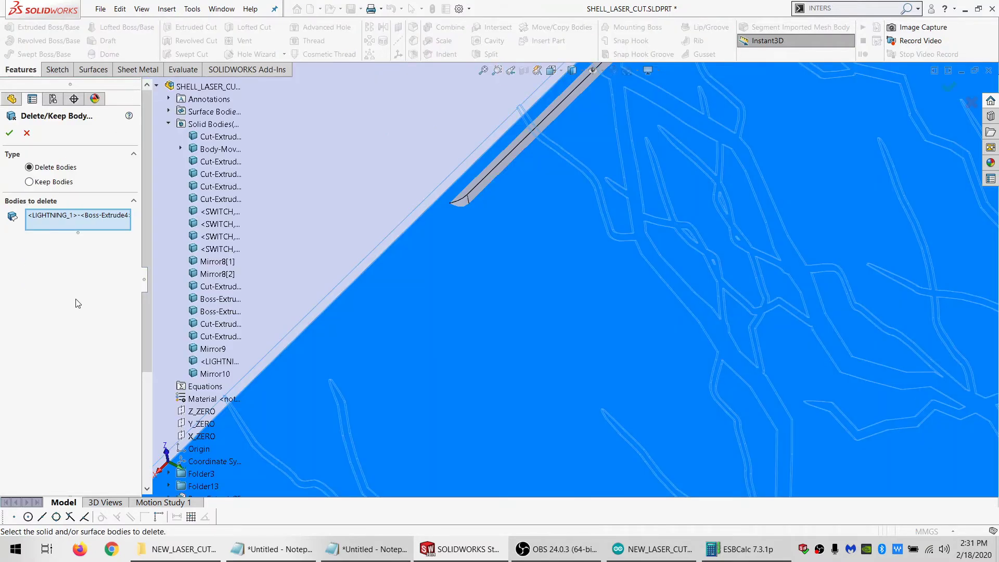
{"action": "key", "text": "Return"}
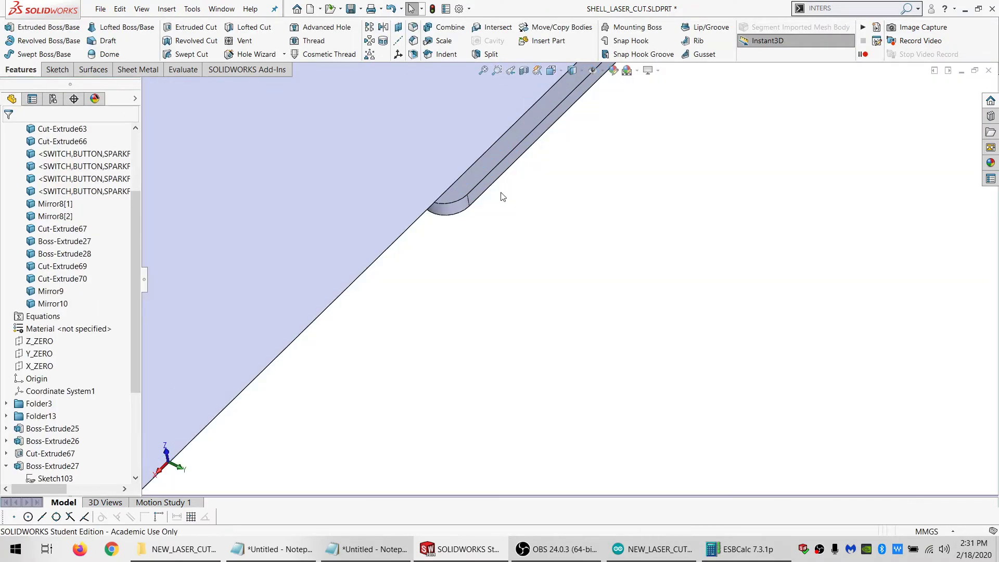
Hide the mirrored lightning body Mirror10 so the enclosure's front panel is exposed
{"action": "scroll", "coordinate": [502, 189], "scroll_direction": "up", "scroll_amount": 6}
{"action": "scroll", "coordinate": [501, 189], "scroll_direction": "up", "scroll_amount": 3}
{"action": "mouse_move", "coordinate": [568, 195]}
{"action": "middle_mouse_down"}
{"action": "mouse_move", "coordinate": [582, 181]}
{"action": "mouse_move", "coordinate": [695, 192]}
{"action": "mouse_move", "coordinate": [688, 151]}
{"action": "mouse_move", "coordinate": [650, 223]}
{"action": "mouse_move", "coordinate": [601, 263]}
{"action": "mouse_move", "coordinate": [448, 183]}
{"action": "mouse_move", "coordinate": [595, 304]}
{"action": "mouse_move", "coordinate": [602, 286]}
{"action": "mouse_move", "coordinate": [529, 305]}
{"action": "middle_mouse_up"}
{"action": "left_click", "coordinate": [528, 305]}
{"action": "left_click", "coordinate": [590, 275]}
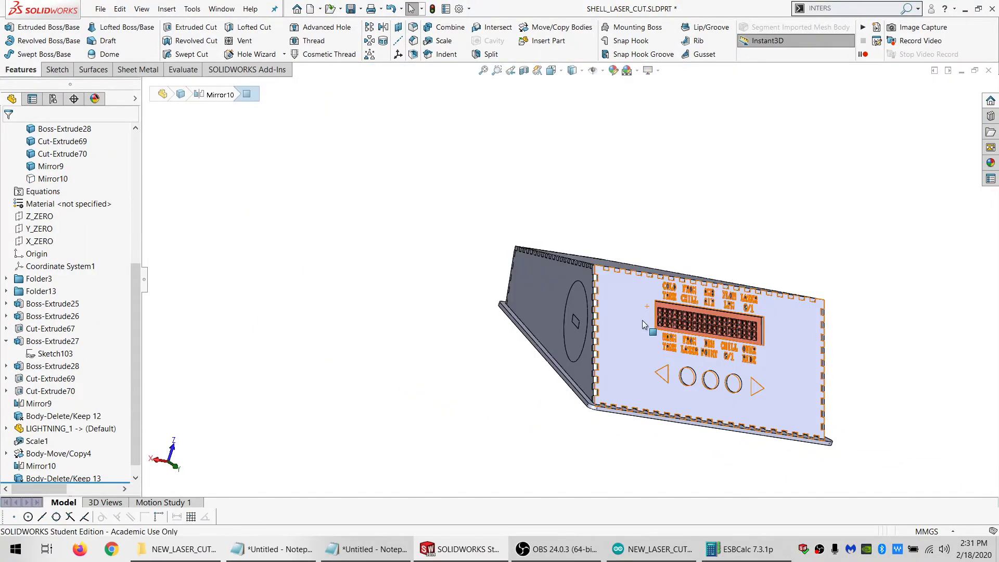
Start a sketch on the front panel's outer face and draw a line along its upper edge from corner to corner
{"action": "middle_click_drag", "start_coordinate": [642, 320], "coordinate": [608, 339]}
{"action": "left_click", "coordinate": [541, 336]}
{"action": "left_click", "coordinate": [60, 71]}
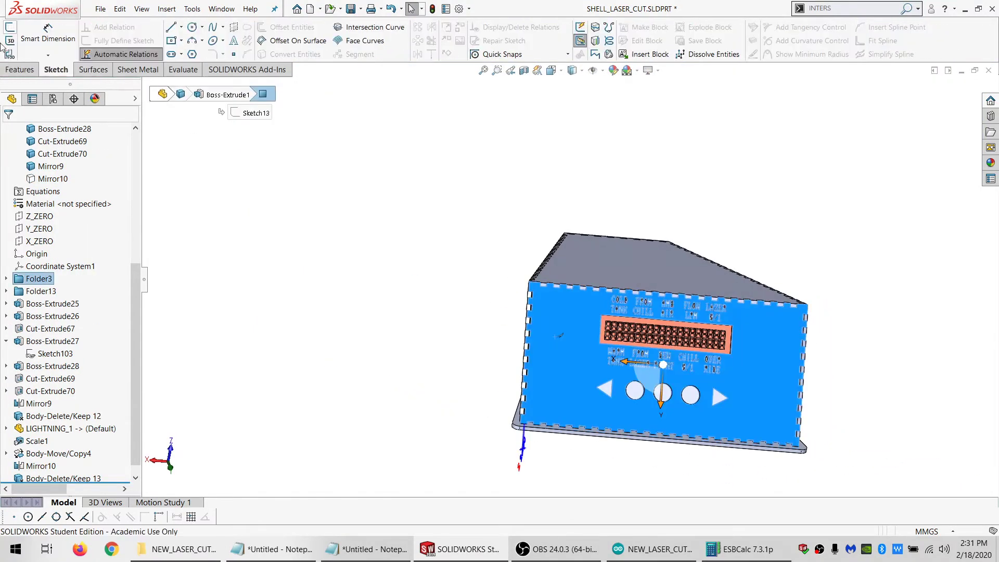
{"action": "left_click", "coordinate": [10, 30]}
{"action": "left_click", "coordinate": [172, 28]}
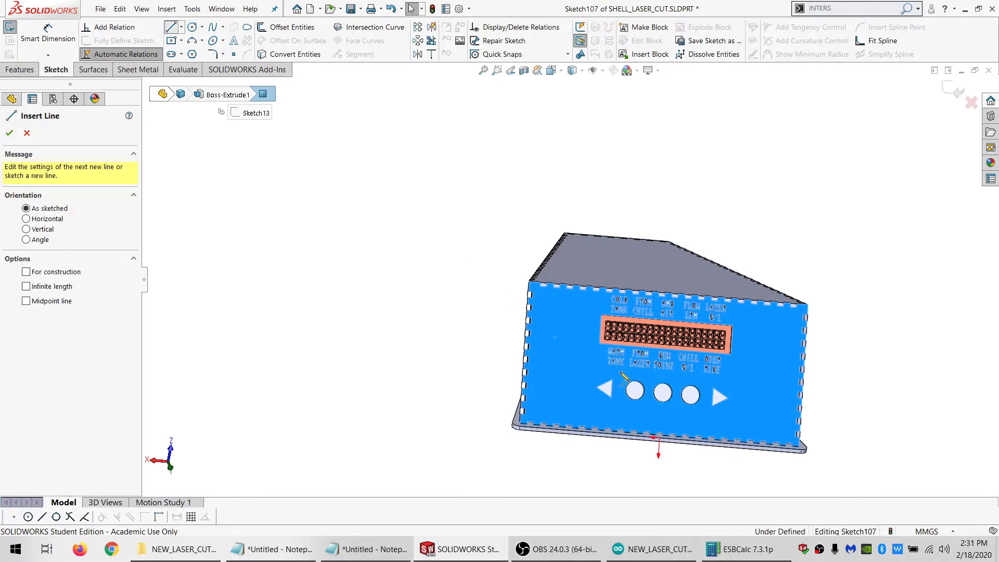
{"action": "scroll", "coordinate": [631, 396], "scroll_direction": "down", "scroll_amount": 1}
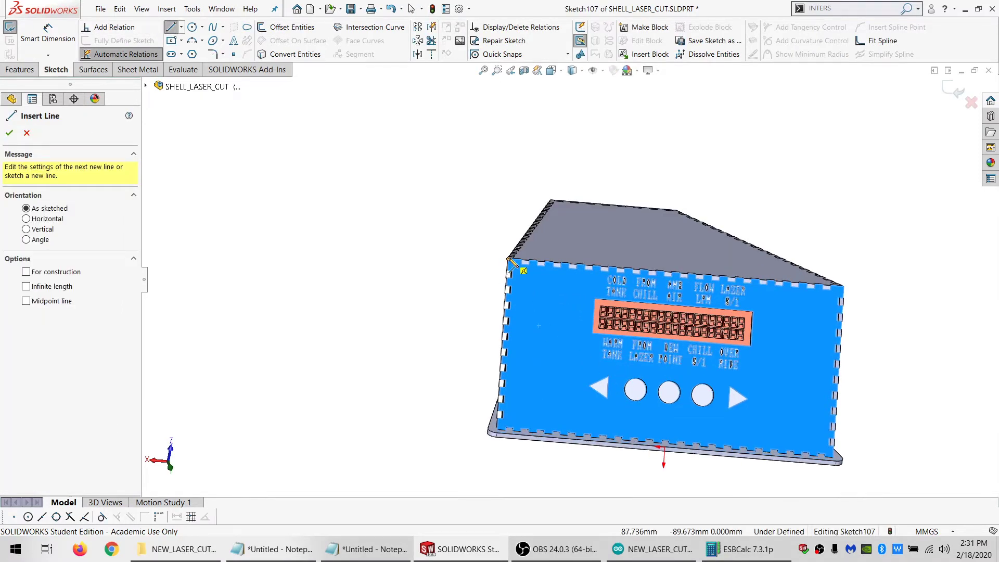
{"action": "left_click", "coordinate": [844, 286]}
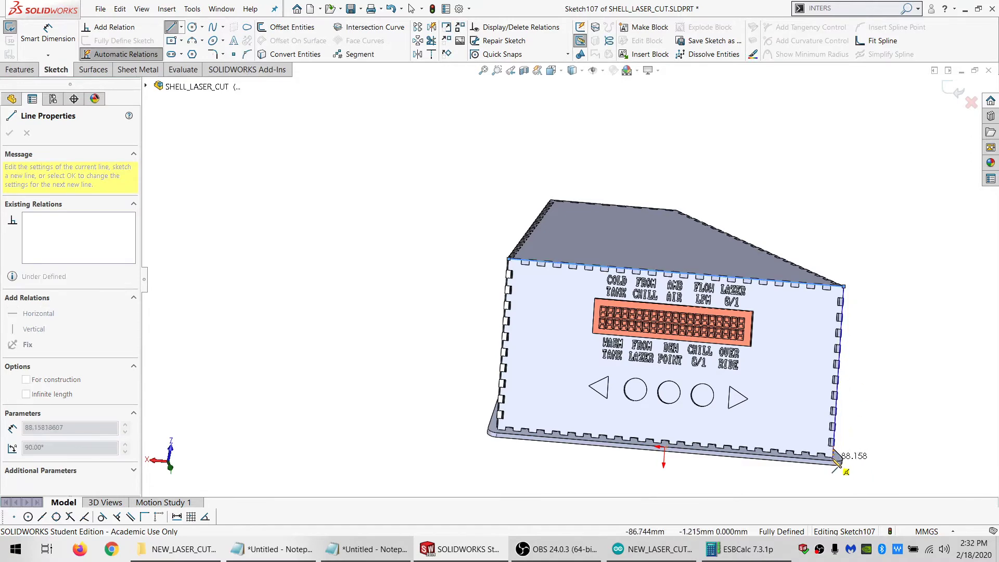
Close the front panel outline with lines down one side, about 175 mm along the base, and about 87 mm up the other side
{"action": "scroll", "coordinate": [836, 463], "scroll_direction": "down", "scroll_amount": 8}
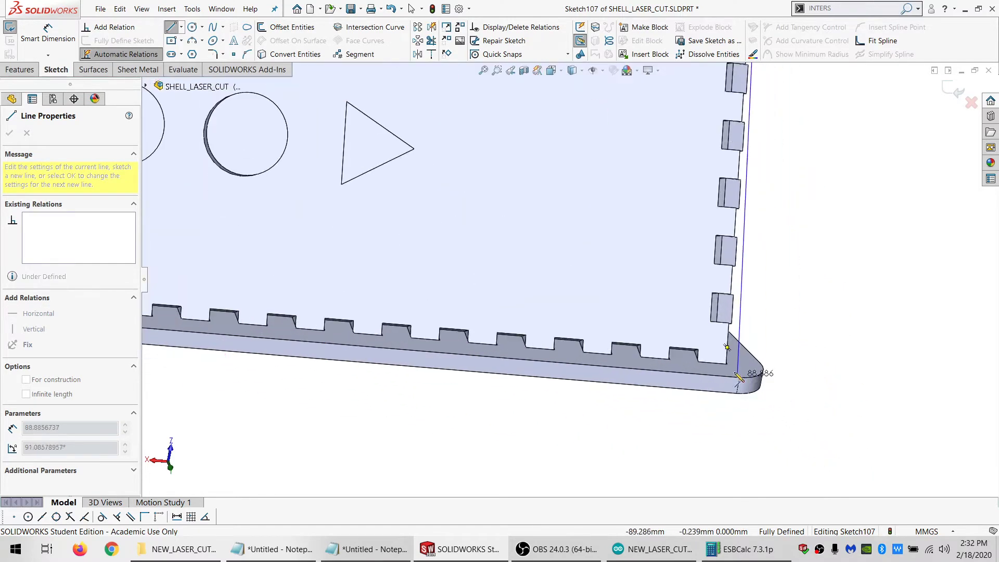
{"action": "middle_click_drag", "start_coordinate": [740, 377], "coordinate": [711, 389]}
{"action": "left_click", "coordinate": [705, 338]}
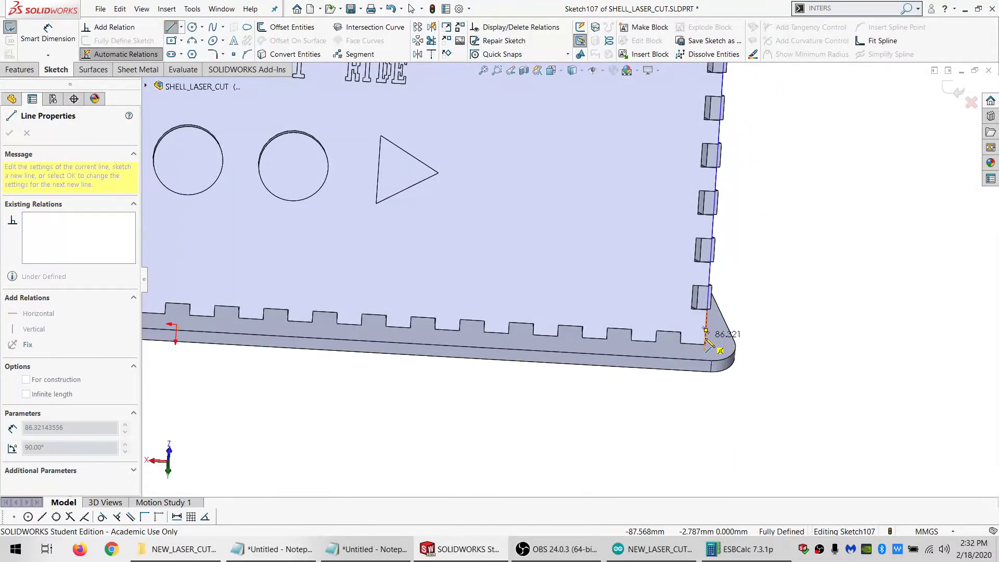
{"action": "middle_click_drag", "start_coordinate": [453, 337], "coordinate": [260, 291]}
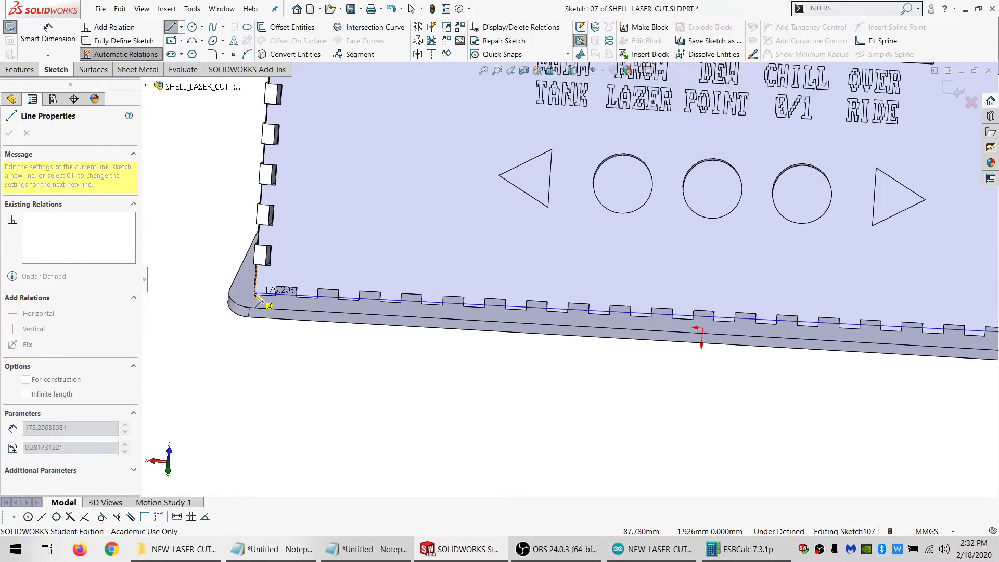
{"action": "left_click", "coordinate": [254, 293]}
{"action": "scroll", "coordinate": [279, 260], "scroll_direction": "up", "scroll_amount": 5}
{"action": "left_click", "coordinate": [454, 108]}
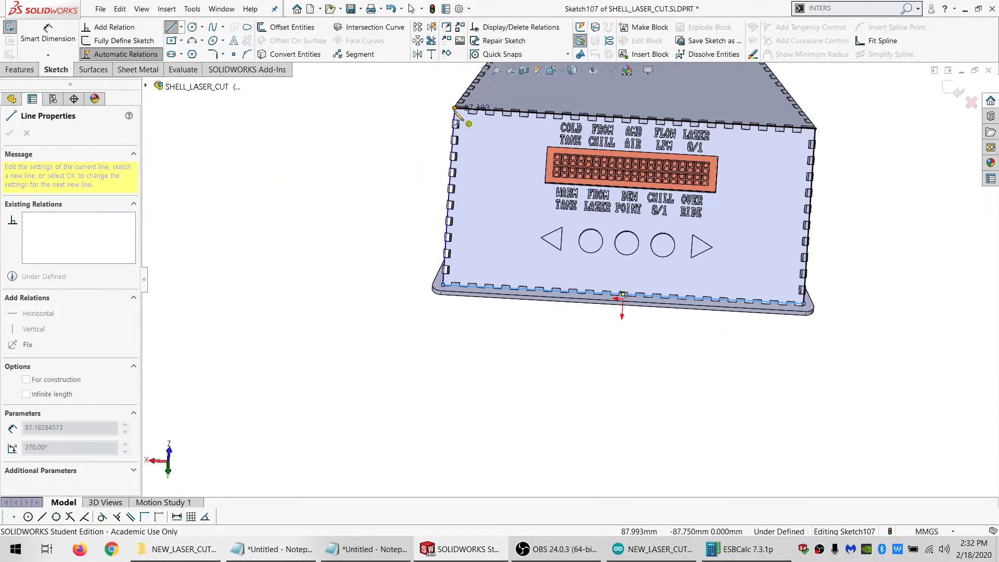
{"action": "key", "text": "Escape"}
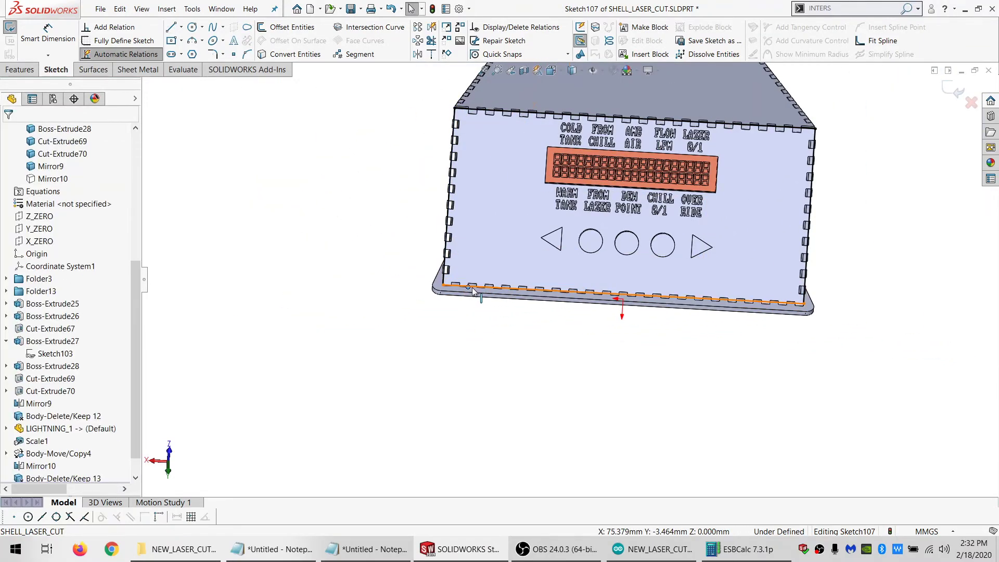
Make the outline's lower line collinear with the front lower edge of the base plate
{"action": "left_click", "coordinate": [473, 302]}
{"action": "left_click", "coordinate": [476, 305], "text": "ctrl"}
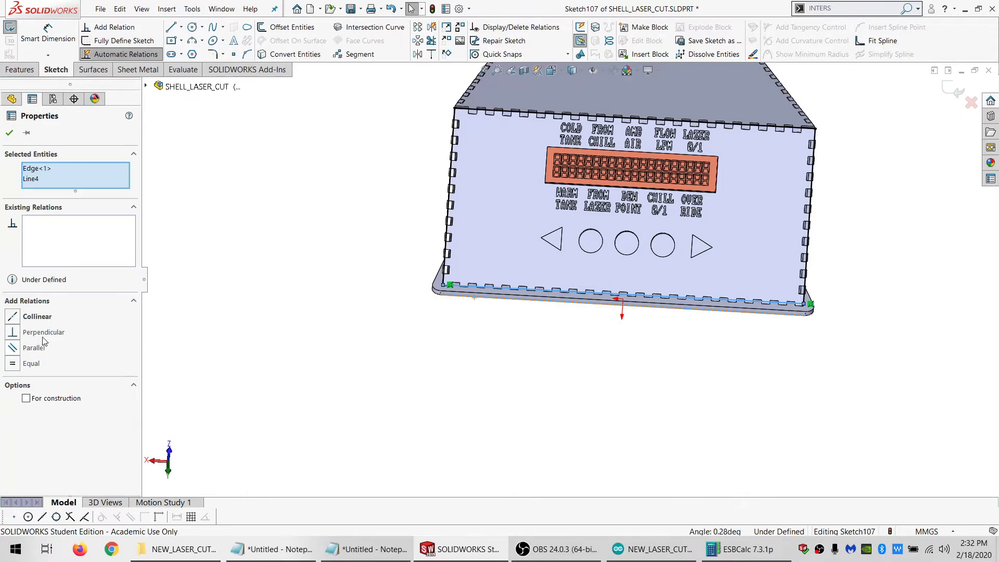
{"action": "left_click", "coordinate": [36, 319]}
{"action": "left_click", "coordinate": [563, 351]}
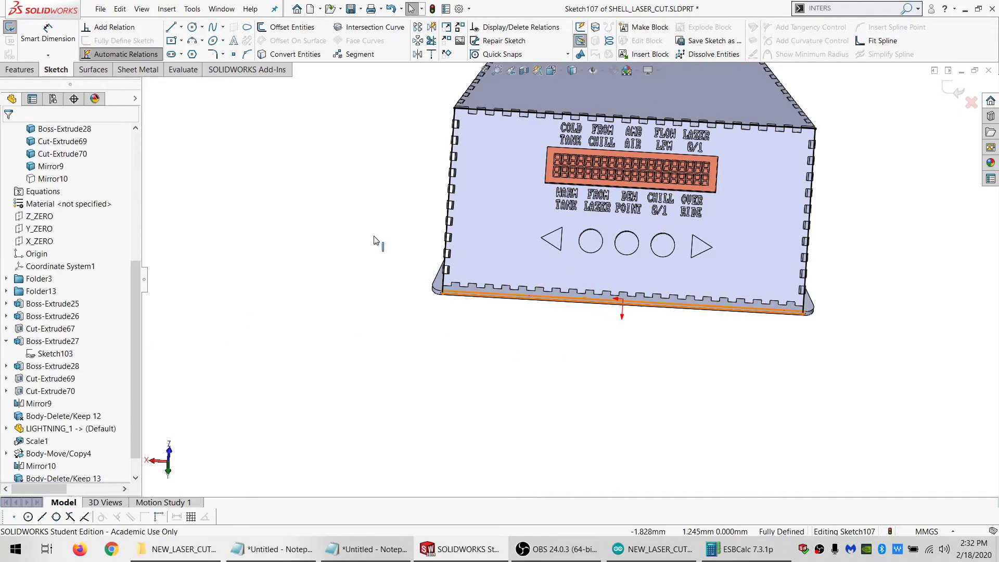
Show the Mirror10 lightning body again and exit the panel outline sketch
{"action": "left_click", "coordinate": [51, 179]}
{"action": "left_click", "coordinate": [59, 159]}
{"action": "left_click", "coordinate": [10, 28]}
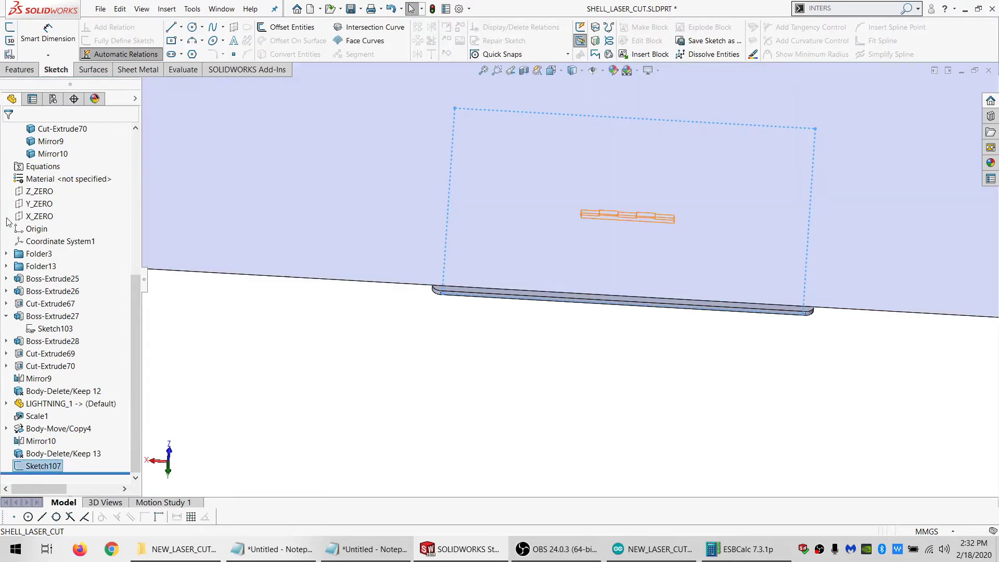
Split the Mirror10 lightning body, using Sketch107 as the trim tool, and cut the bodies
{"action": "left_click", "coordinate": [21, 69]}
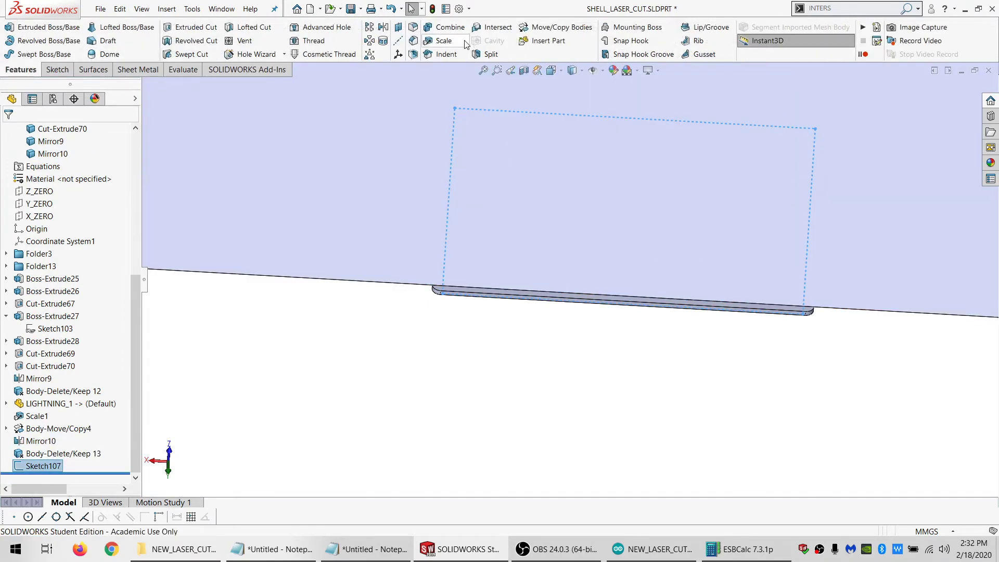
{"action": "left_click", "coordinate": [489, 54]}
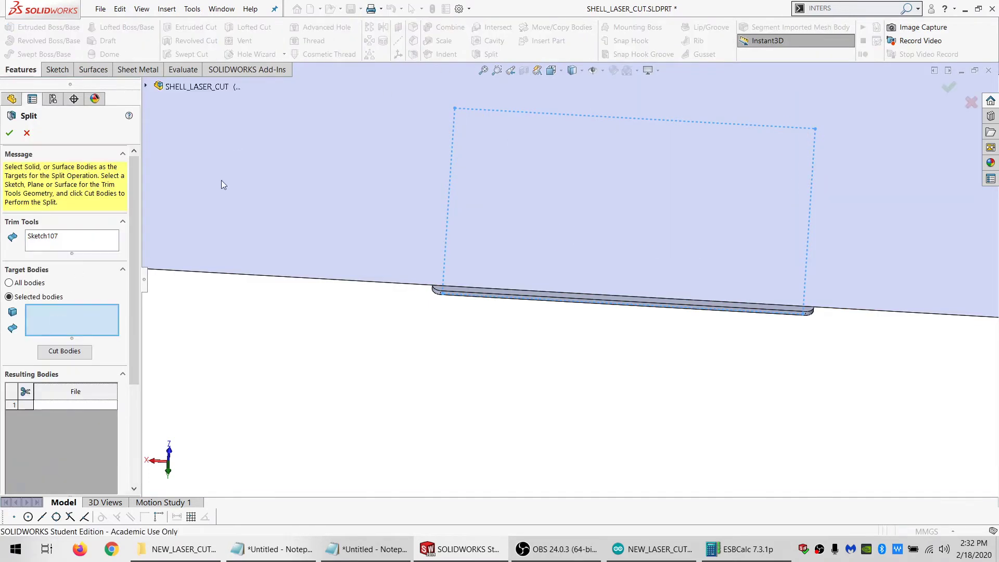
{"action": "left_click", "coordinate": [59, 351]}
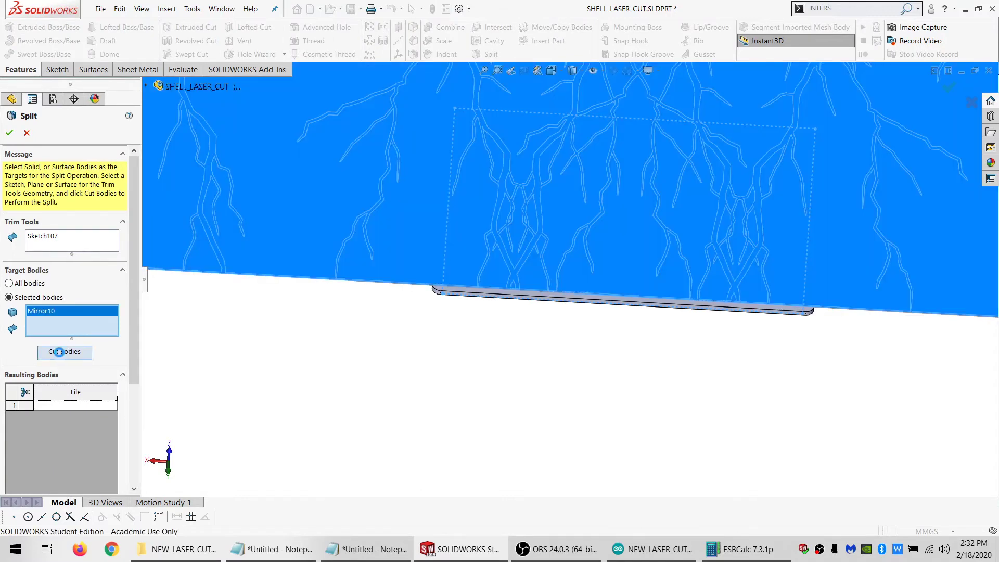
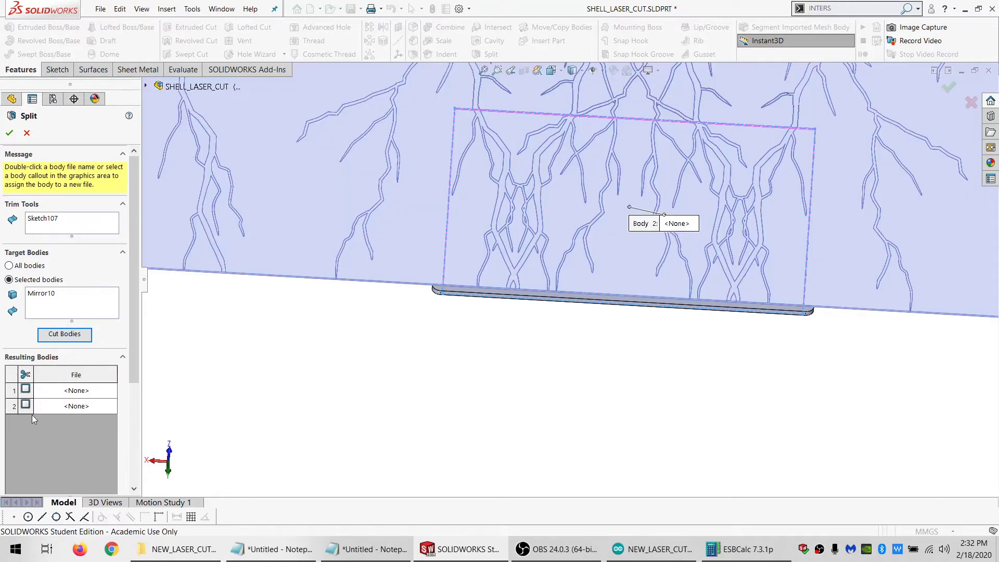
Mark all resulting bodies of the lightning split and apply the split
{"action": "left_click", "coordinate": [25, 372]}
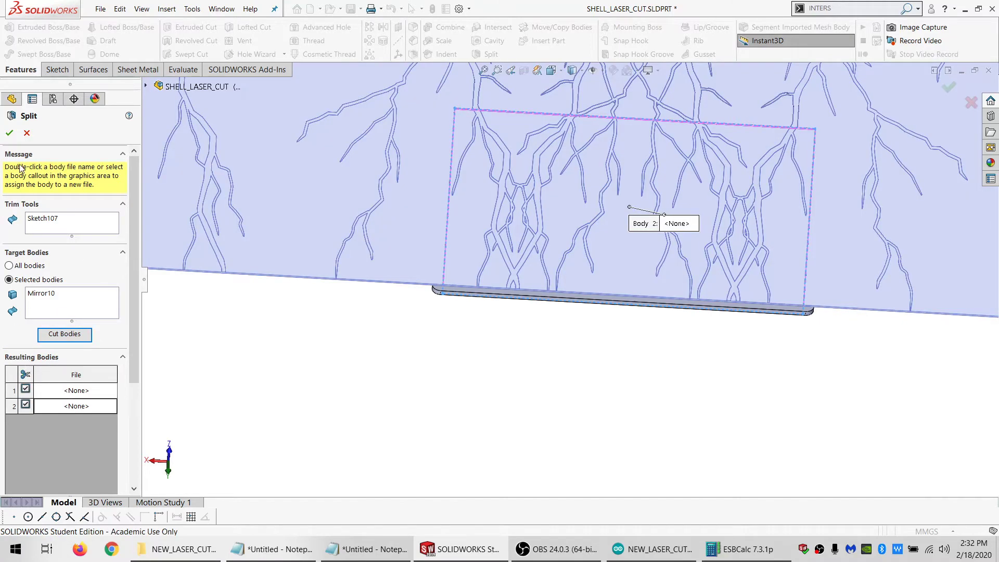
{"action": "left_click", "coordinate": [9, 134]}
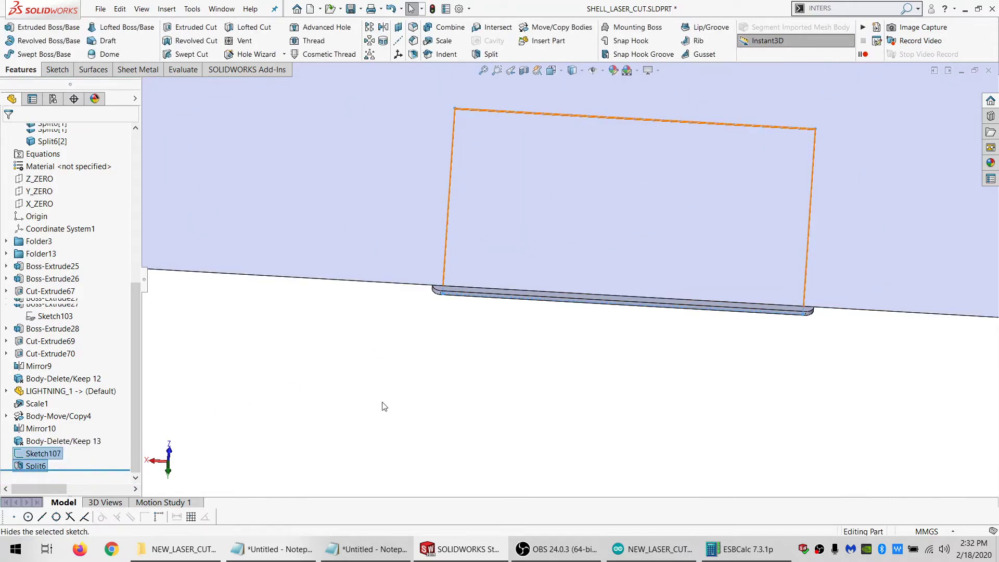
{"action": "left_click", "coordinate": [395, 415]}
Examine the split lightning body around the enclosure and check the corner edges of the separated front piece
{"action": "scroll", "coordinate": [542, 229], "scroll_direction": "up", "scroll_amount": 8}
{"action": "scroll", "coordinate": [560, 229], "scroll_direction": "down", "scroll_amount": 6}
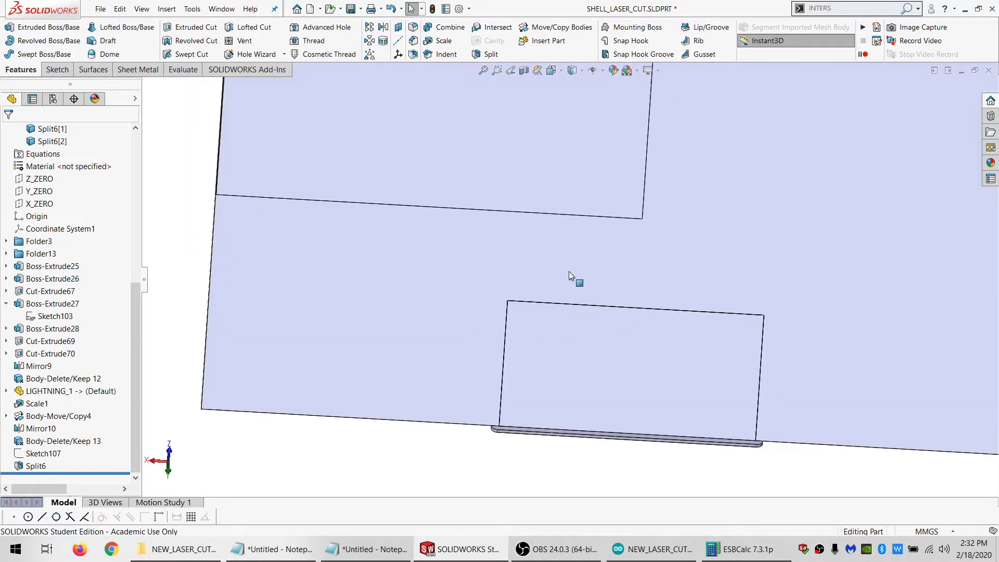
{"action": "middle_click_drag", "start_coordinate": [568, 271], "coordinate": [691, 328]}
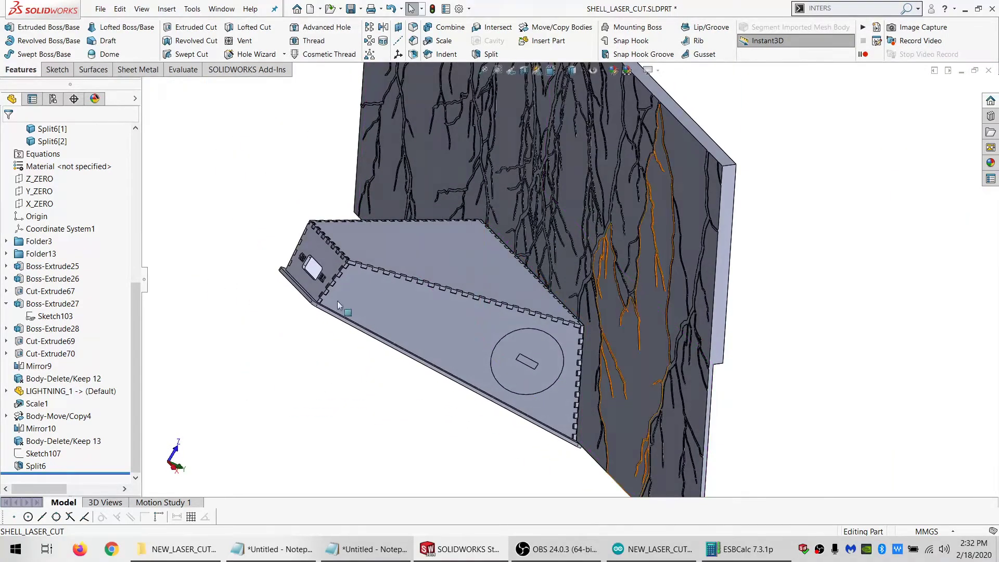
{"action": "middle_click_drag", "start_coordinate": [558, 339], "coordinate": [472, 321]}
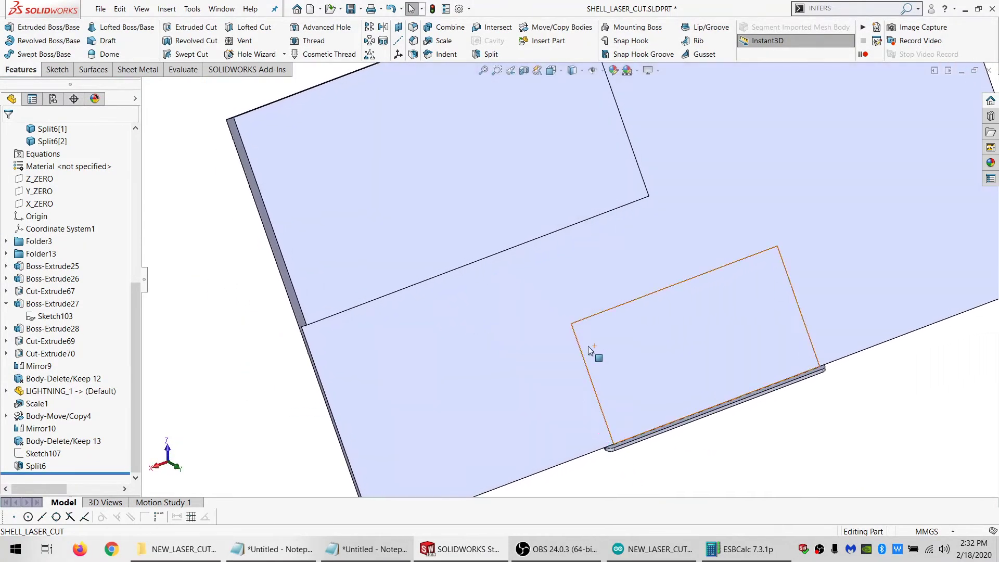
{"action": "left_click", "coordinate": [578, 347]}
{"action": "left_click", "coordinate": [581, 320], "text": "ctrl"}
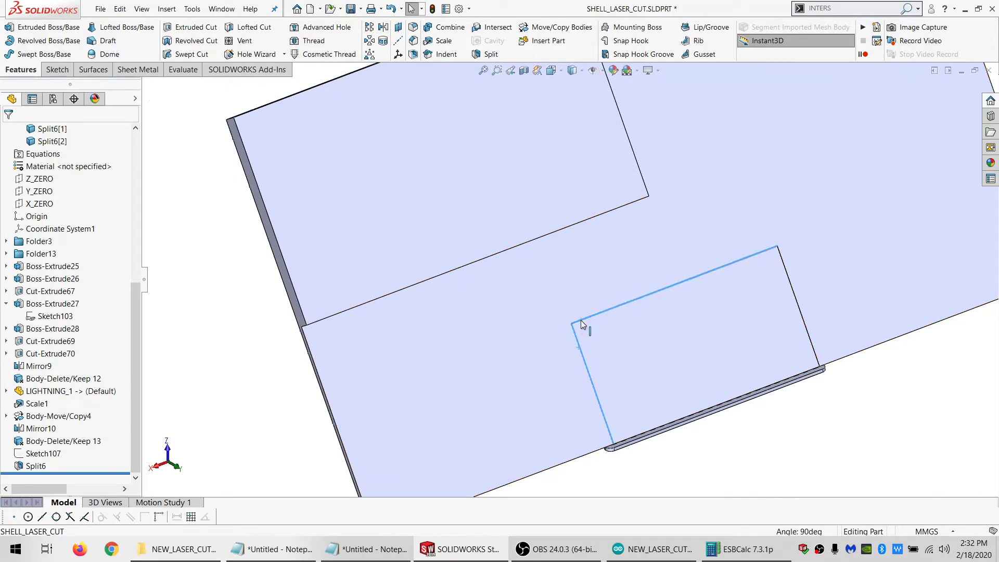
{"action": "scroll", "coordinate": [569, 328], "scroll_direction": "up", "scroll_amount": 3}
{"action": "middle_click_drag", "start_coordinate": [563, 317], "coordinate": [603, 329]}
{"action": "scroll", "coordinate": [451, 310], "scroll_direction": "down", "scroll_amount": 2}
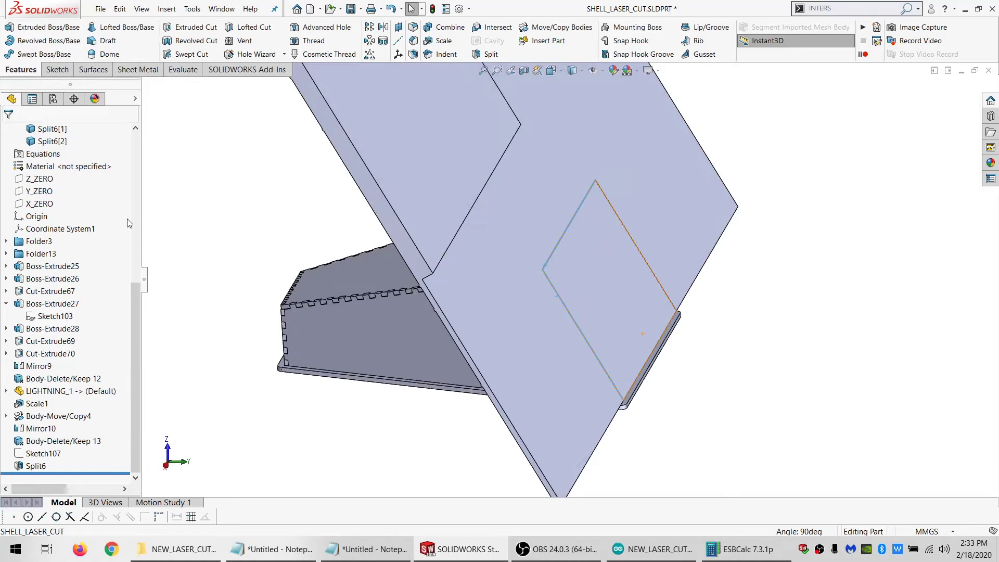
{"action": "left_click", "coordinate": [259, 185]}
Set up a Move/Copy Body for the large Split6[1] lightning body and mate its face coincident with the enclosure's top face
{"action": "left_click", "coordinate": [549, 36]}
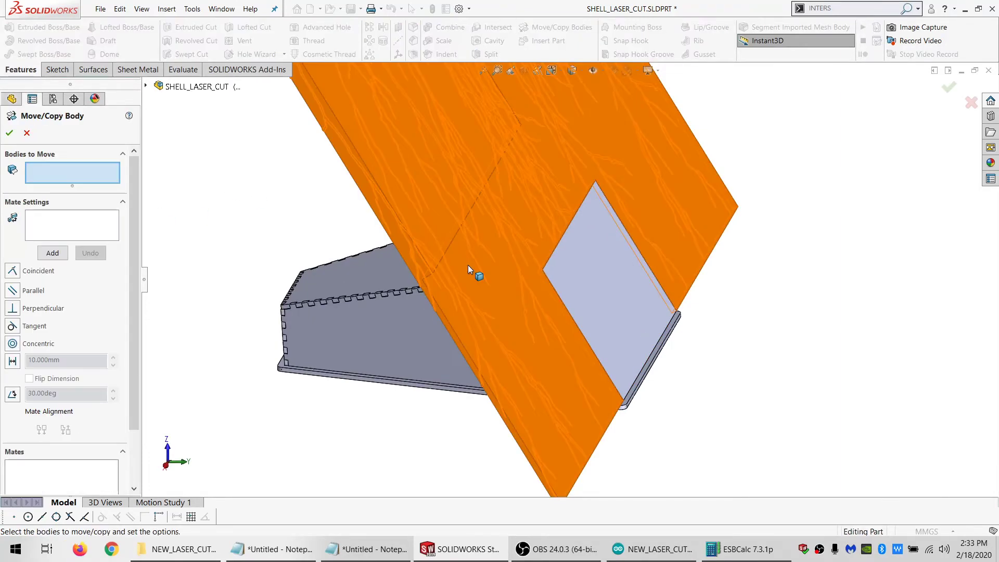
{"action": "left_click", "coordinate": [467, 264]}
{"action": "left_click", "coordinate": [86, 232]}
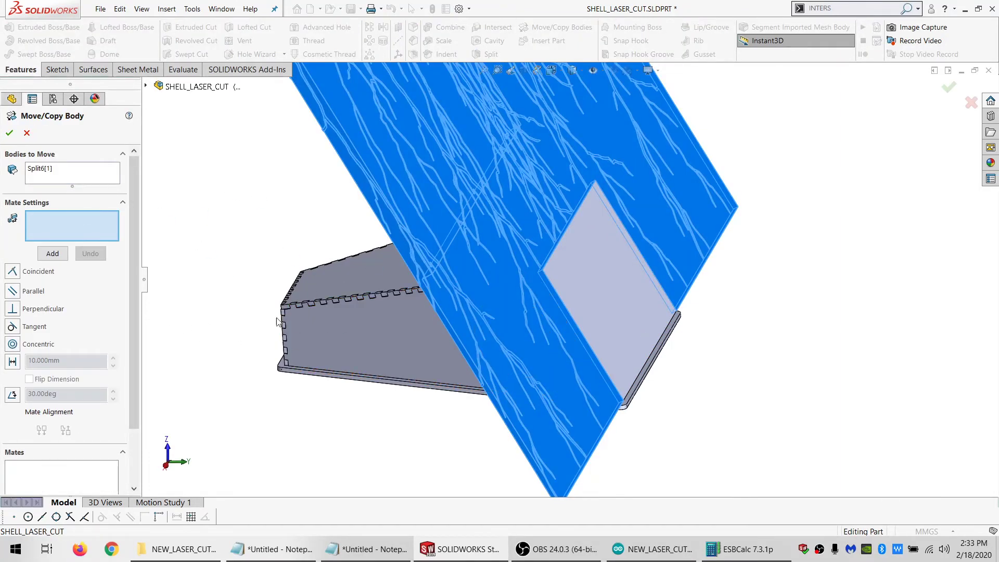
{"action": "middle_click_drag", "start_coordinate": [481, 302], "coordinate": [535, 321]}
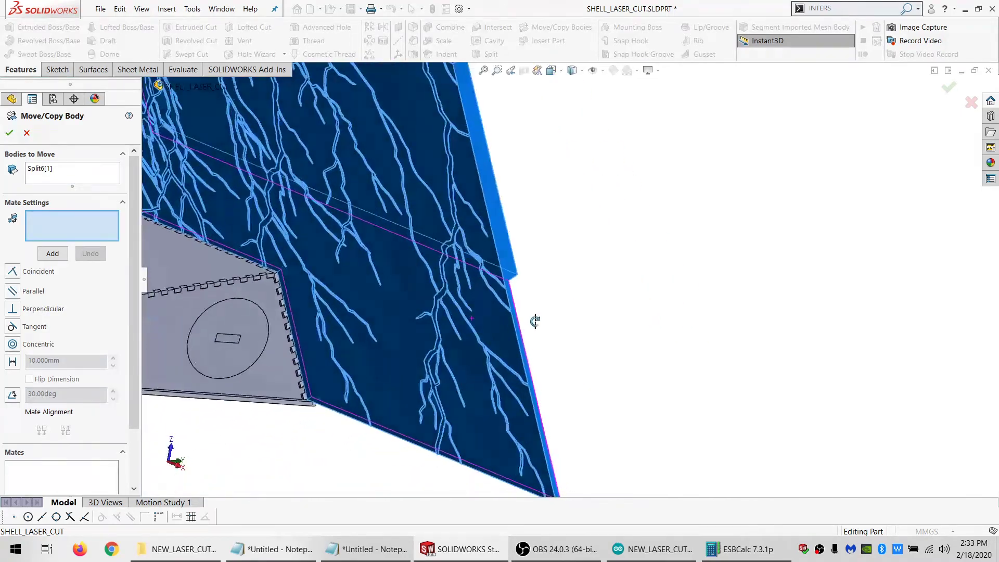
{"action": "left_click", "coordinate": [166, 270]}
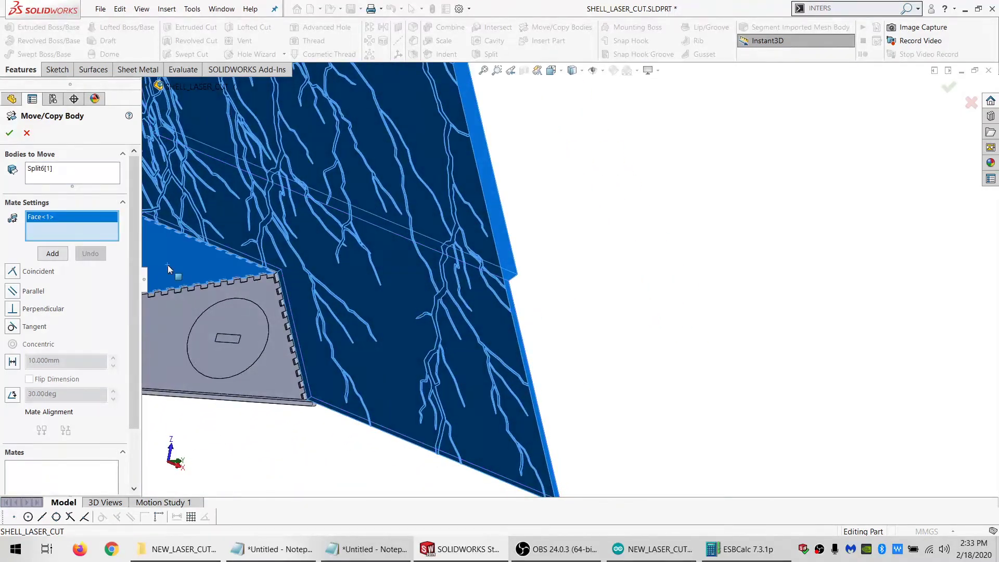
{"action": "left_click", "coordinate": [535, 445]}
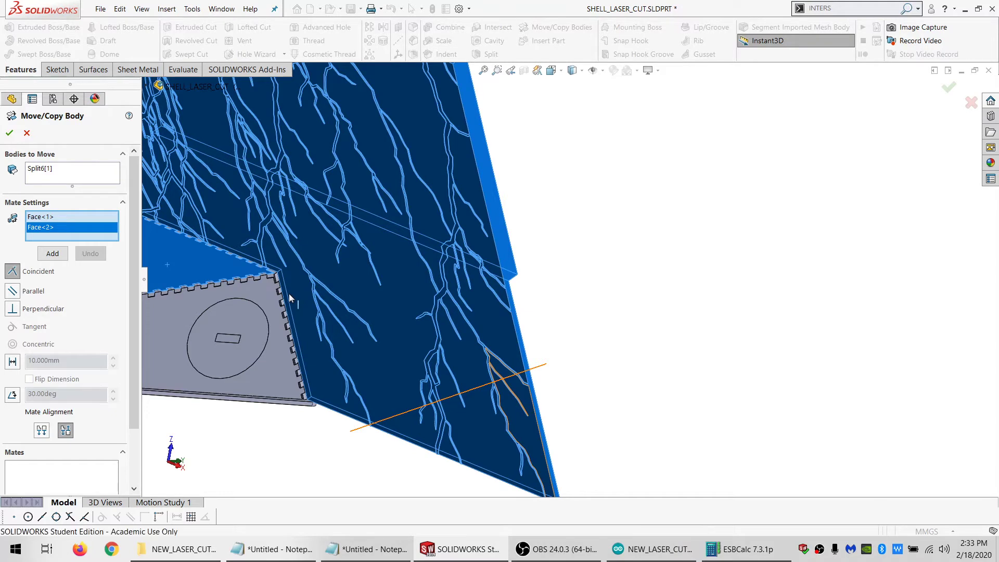
{"action": "left_click", "coordinate": [47, 257]}
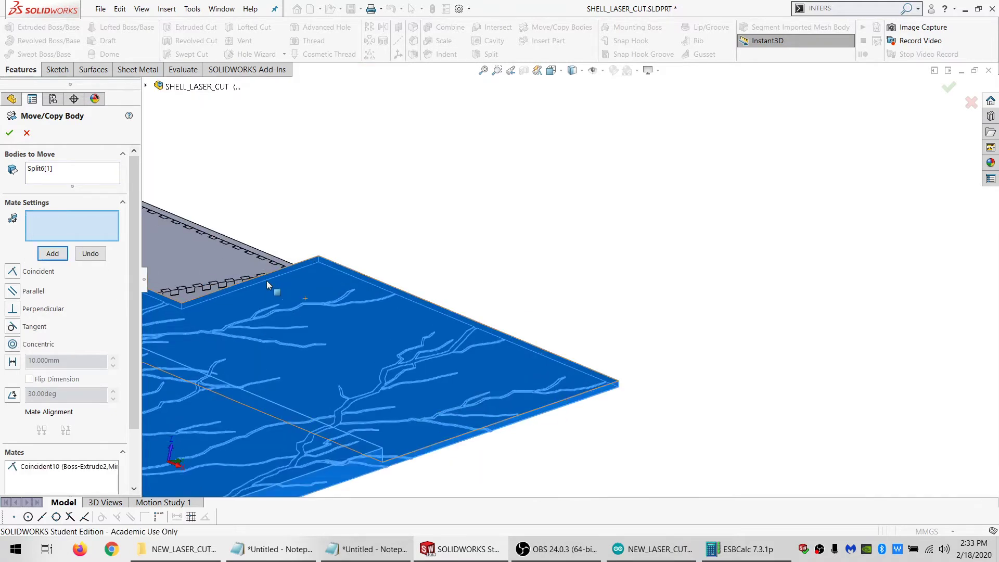
Add a coincident mate between the large lightning body's side face and the side face of the separated front piece
{"action": "middle_click_drag", "start_coordinate": [266, 281], "coordinate": [162, 338]}
{"action": "left_click", "coordinate": [345, 314]}
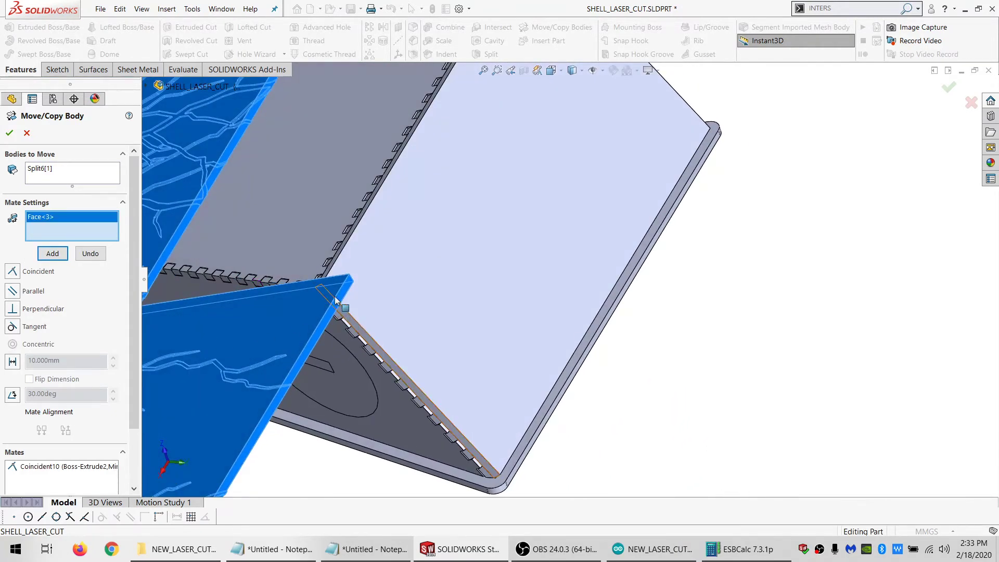
{"action": "middle_click_drag", "start_coordinate": [335, 296], "coordinate": [296, 387]}
{"action": "scroll", "coordinate": [305, 281], "scroll_direction": "down", "scroll_amount": 5}
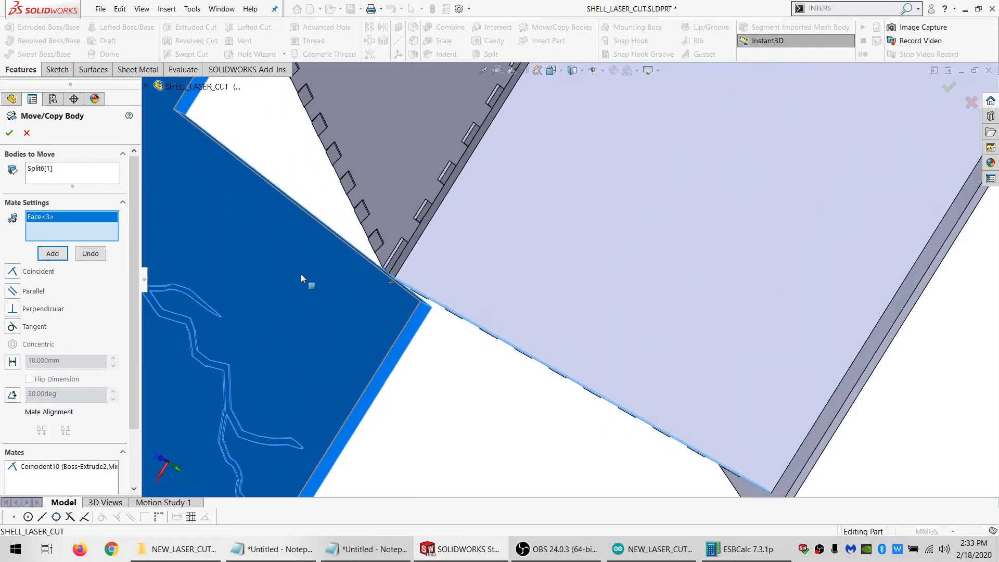
{"action": "left_click", "coordinate": [404, 253]}
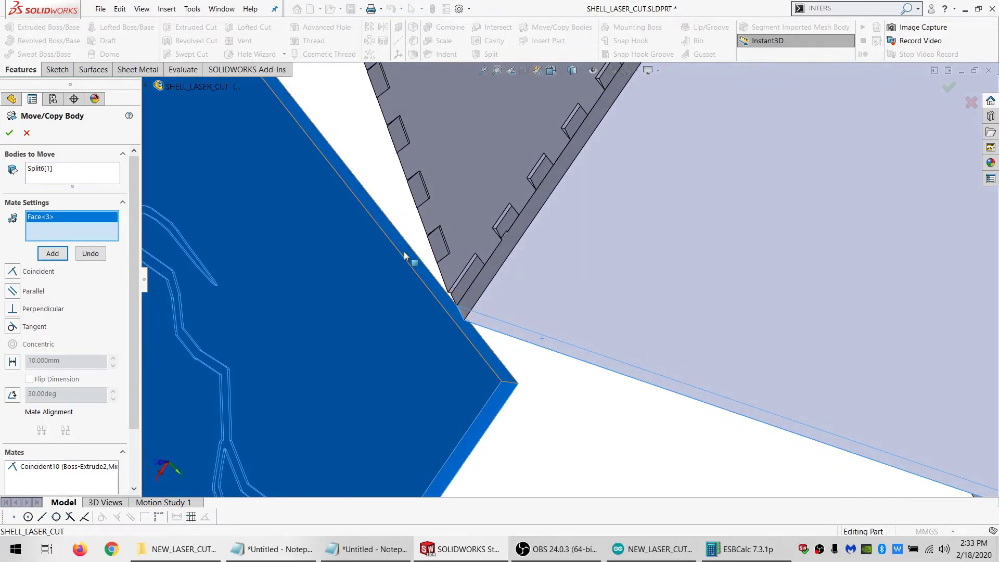
{"action": "left_click", "coordinate": [54, 254]}
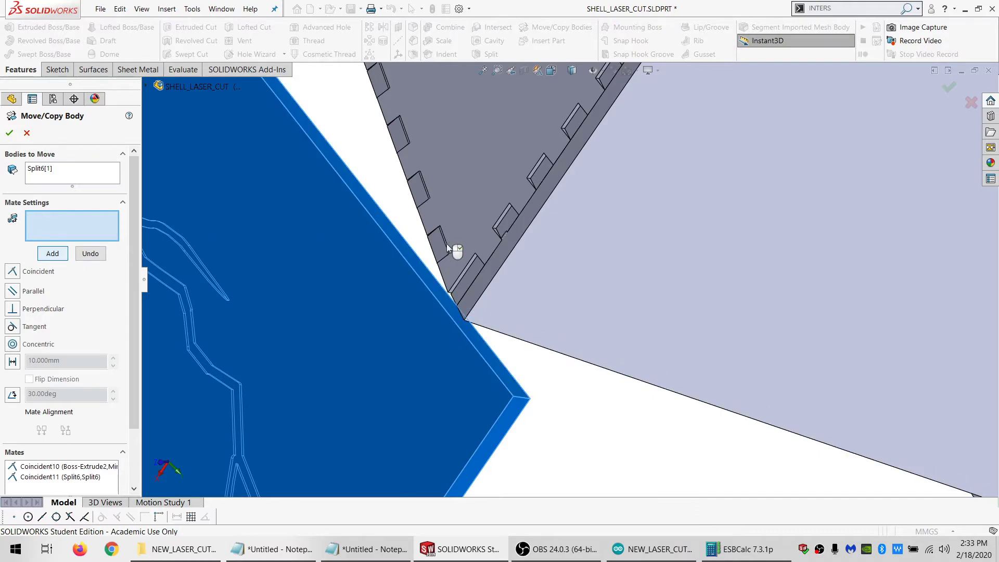
Mate the large lightning body's notch edge coincident with the top panel's front edge and apply the body move
{"action": "middle_click_drag", "start_coordinate": [446, 243], "coordinate": [579, 207]}
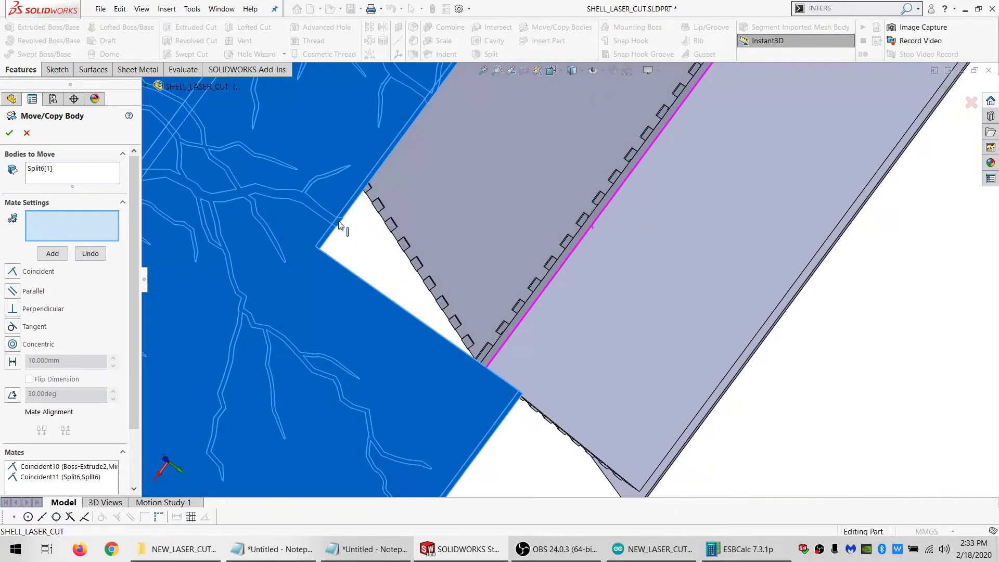
{"action": "left_click", "coordinate": [335, 233]}
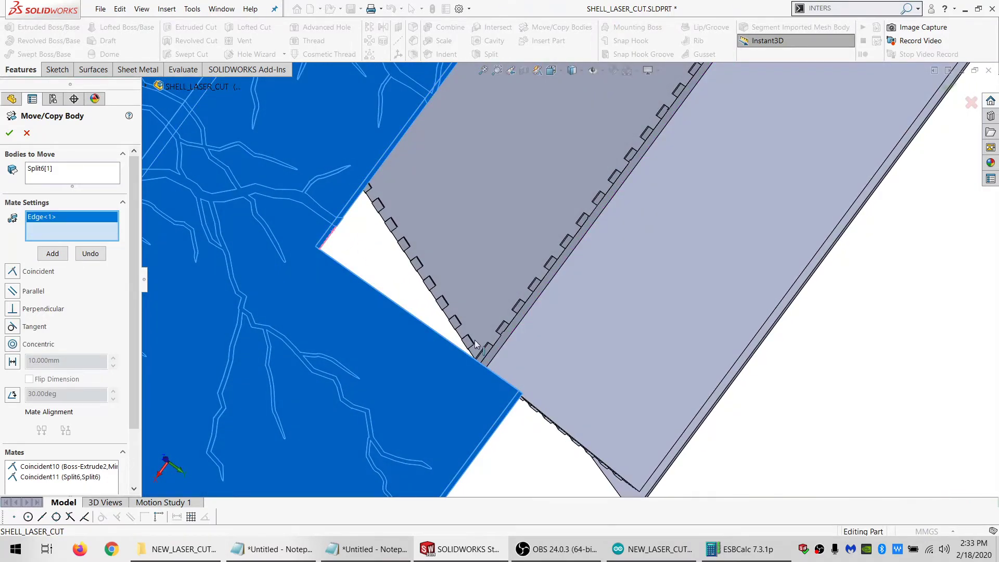
{"action": "mouse_move", "coordinate": [471, 346]}
{"action": "middle_mouse_down"}
{"action": "mouse_move", "coordinate": [497, 350]}
{"action": "mouse_move", "coordinate": [526, 333]}
{"action": "mouse_move", "coordinate": [541, 339]}
{"action": "mouse_move", "coordinate": [536, 308]}
{"action": "middle_mouse_up"}
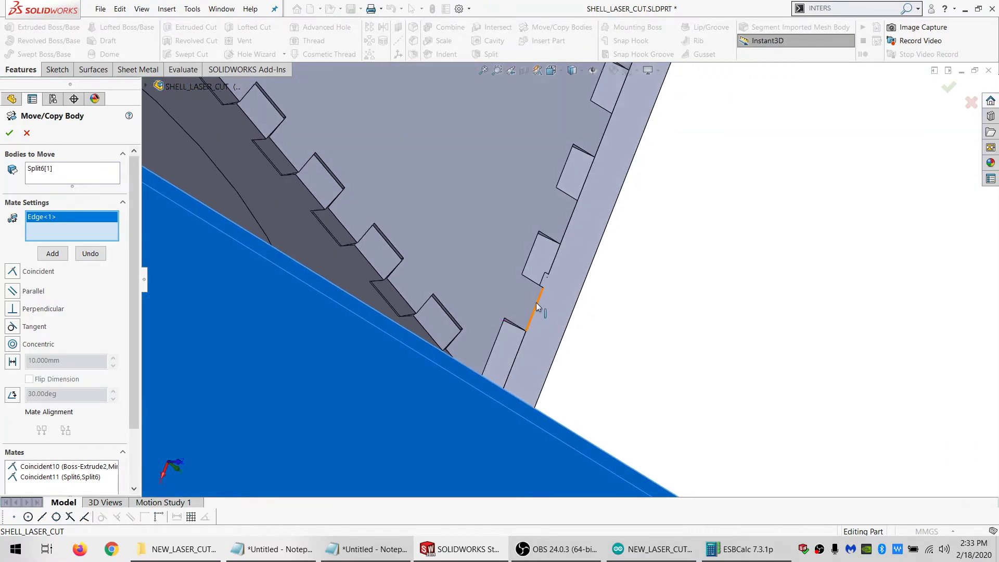
{"action": "left_click", "coordinate": [538, 306]}
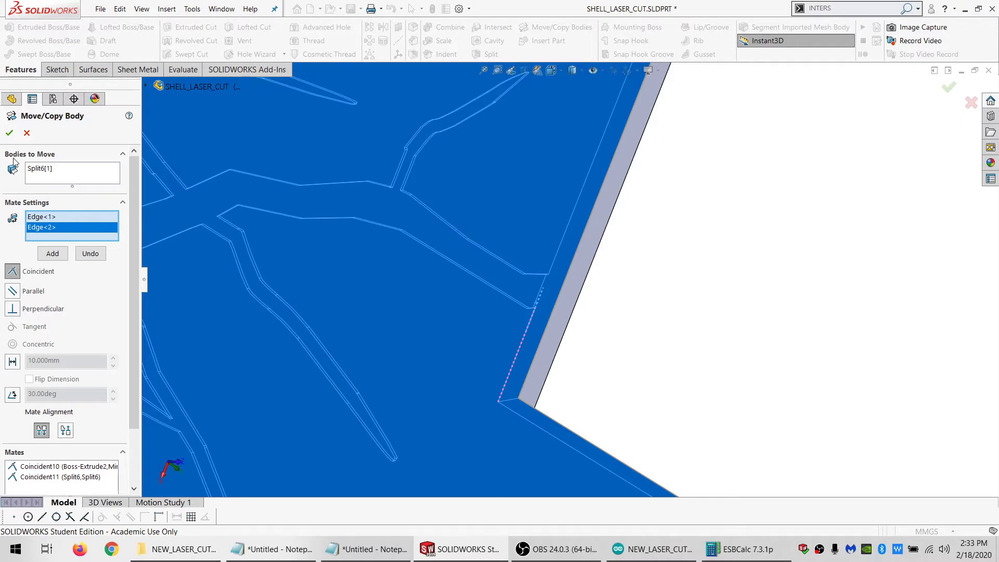
{"action": "left_click", "coordinate": [46, 252]}
{"action": "left_click", "coordinate": [6, 134]}
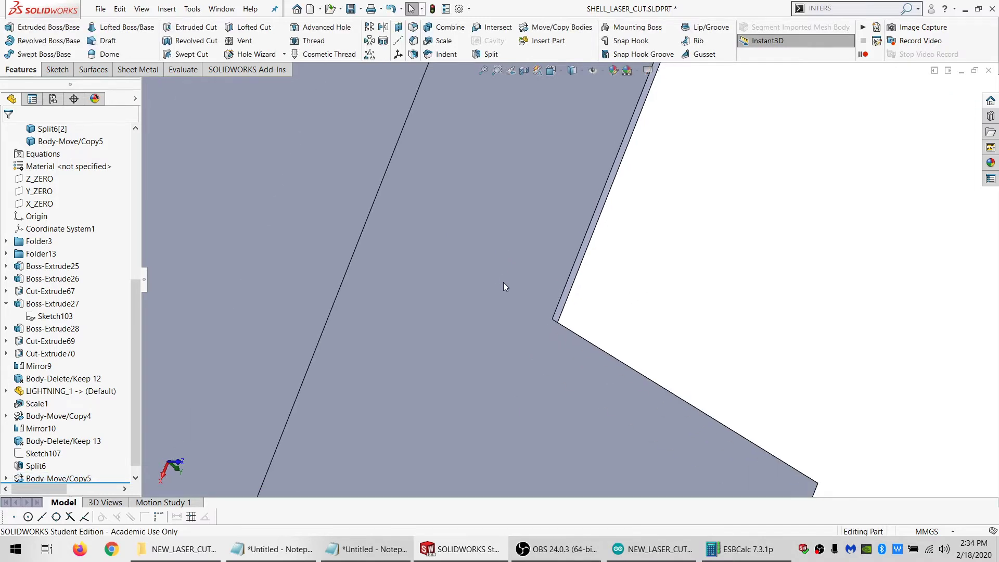
Hide the moved large lightning body and the front lightning piece
{"action": "middle_click_drag", "start_coordinate": [504, 282], "coordinate": [494, 240]}
{"action": "scroll", "coordinate": [494, 239], "scroll_direction": "up", "scroll_amount": 5}
{"action": "left_click", "coordinate": [497, 213]}
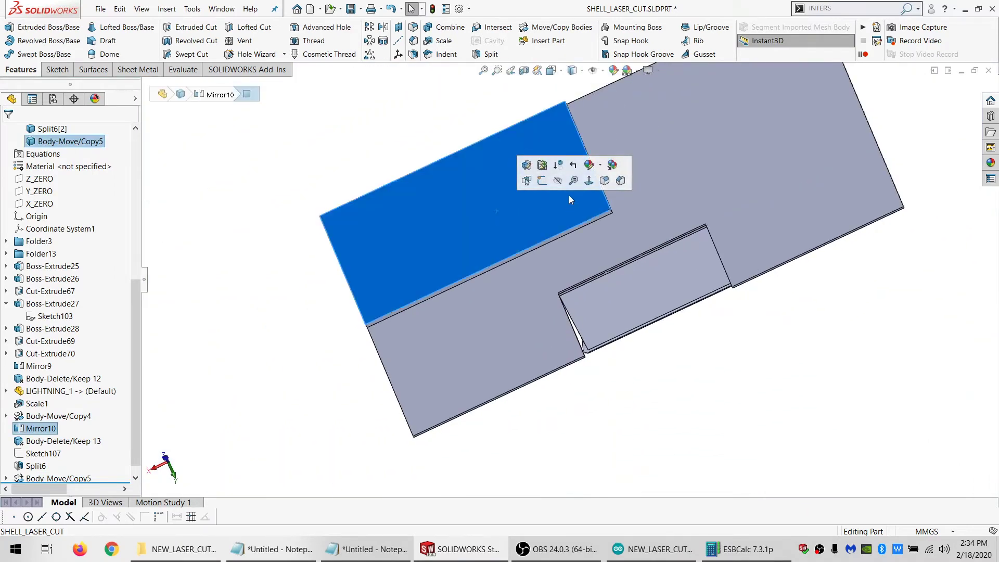
{"action": "left_click", "coordinate": [660, 278]}
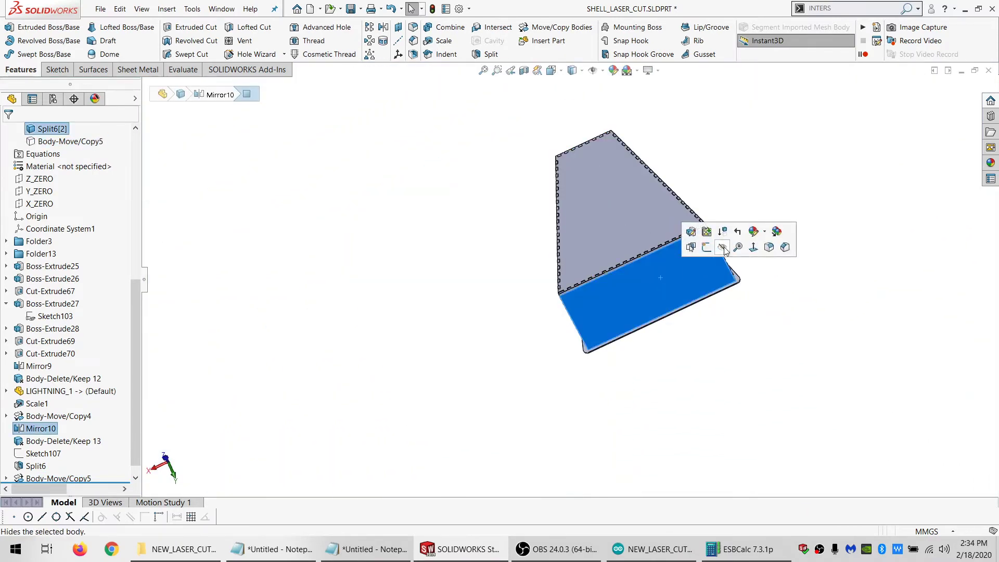
{"action": "left_click", "coordinate": [724, 250]}
Start a new sketch on the outer face of the enclosure's top panel
{"action": "scroll", "coordinate": [658, 234], "scroll_direction": "down", "scroll_amount": 5}
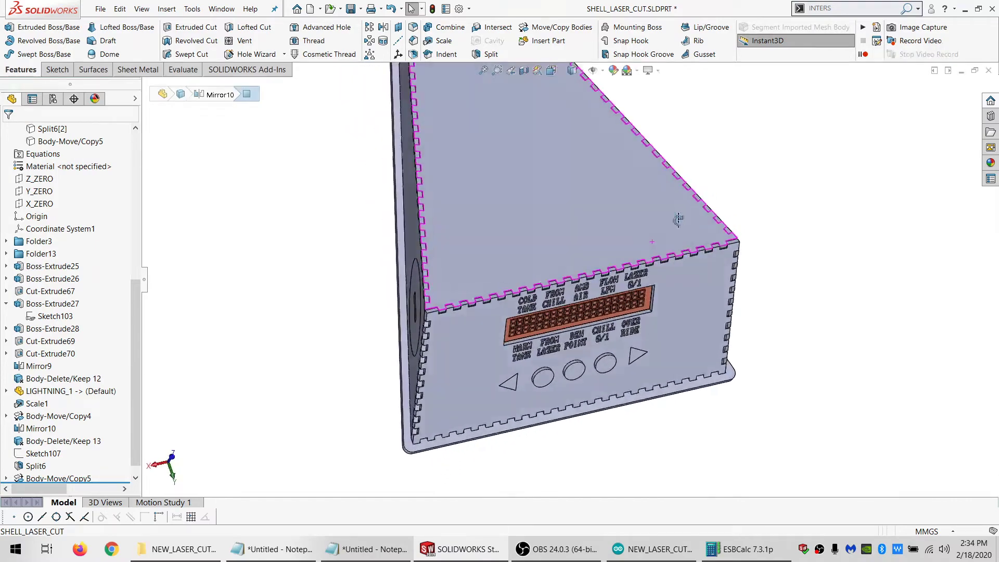
{"action": "left_click", "coordinate": [544, 232]}
{"action": "left_click", "coordinate": [64, 71]}
{"action": "left_click", "coordinate": [10, 28]}
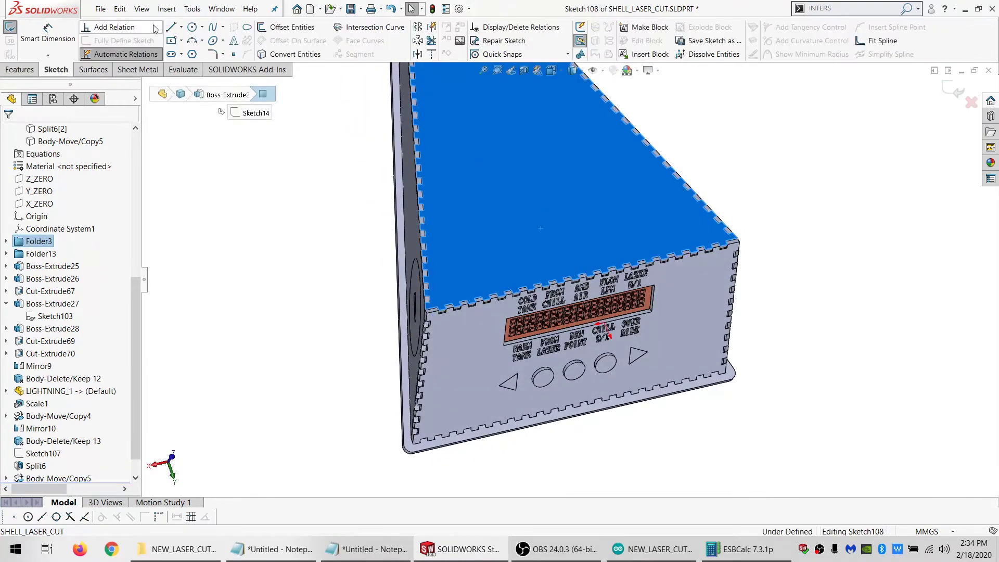
Draw a closed four-line outline loosely around the top panel, with the line beside the circular cut-out about 218 mm long
{"action": "left_click", "coordinate": [170, 28]}
{"action": "scroll", "coordinate": [455, 319], "scroll_direction": "down", "scroll_amount": 6}
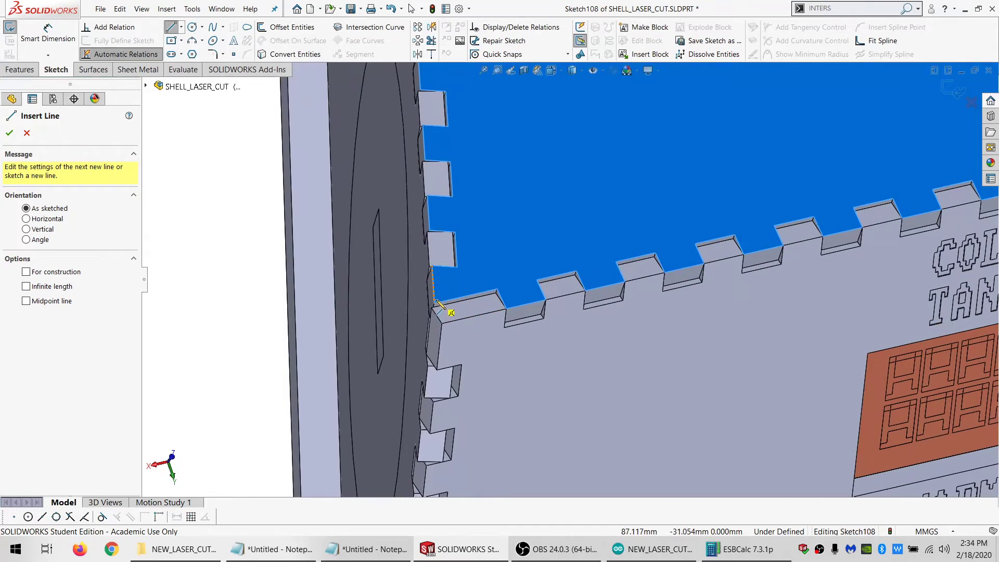
{"action": "scroll", "coordinate": [609, 244], "scroll_direction": "up", "scroll_amount": 6}
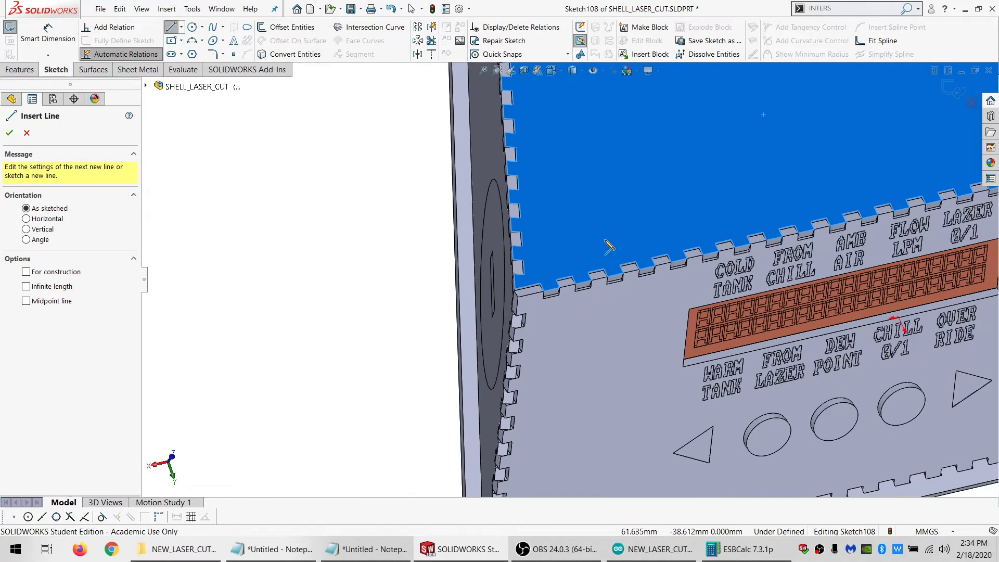
{"action": "left_click", "coordinate": [515, 118]}
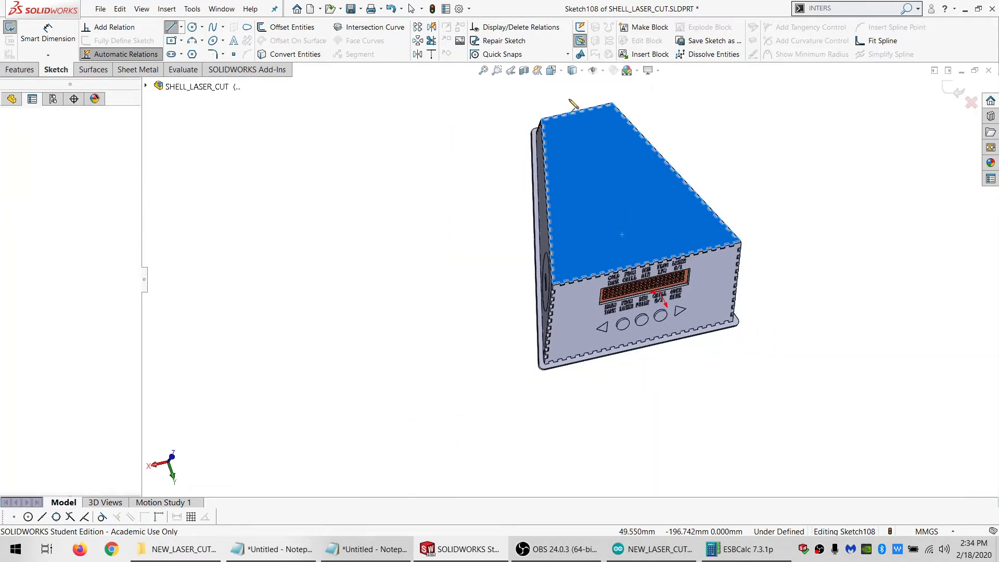
{"action": "left_click", "coordinate": [625, 86]}
{"action": "left_click", "coordinate": [801, 254]}
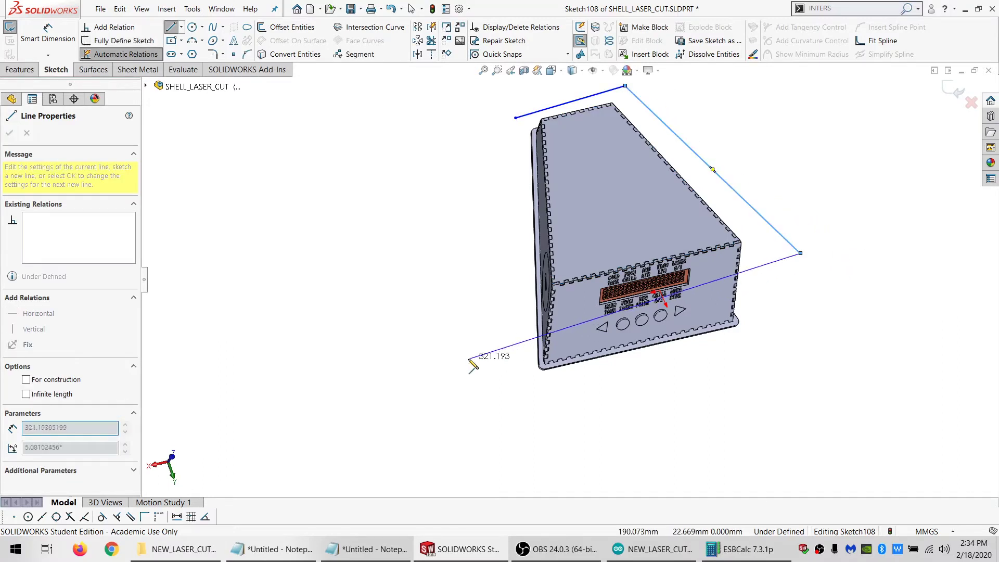
{"action": "left_click", "coordinate": [528, 331]}
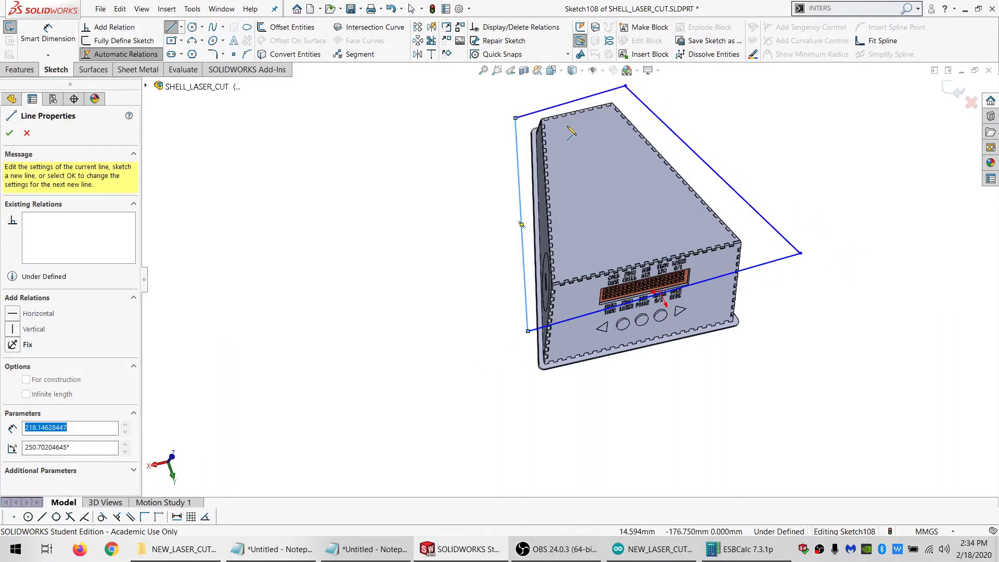
{"action": "left_click", "coordinate": [515, 117]}
{"action": "key", "text": "Escape"}
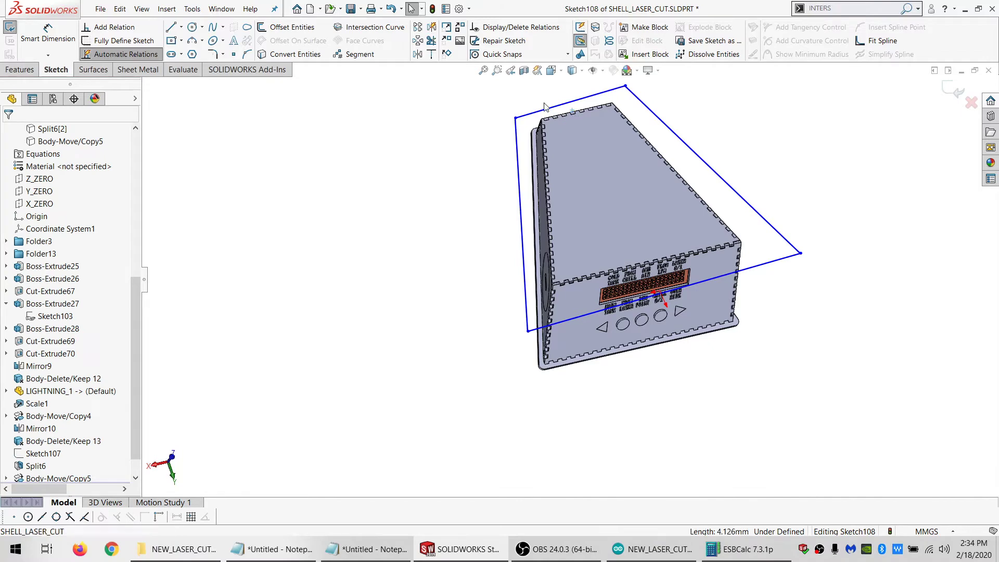
Make the outline's rear line collinear with the top panel's narrow rear edge, and its side line collinear with the edge beside the circular cut-out
{"action": "left_click", "coordinate": [551, 109], "text": "ctrl"}
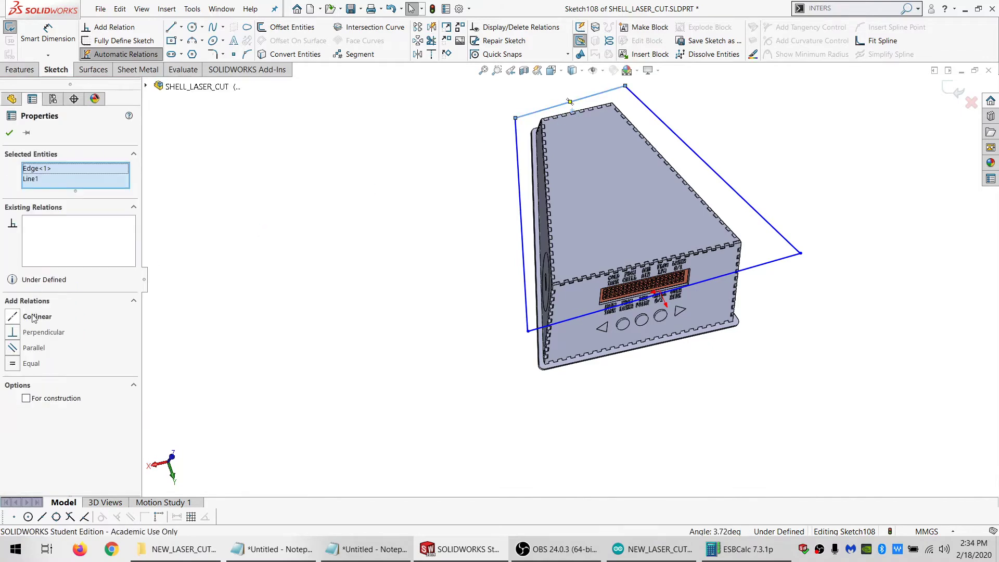
{"action": "left_click", "coordinate": [33, 318]}
{"action": "scroll", "coordinate": [575, 242], "scroll_direction": "down", "scroll_amount": 6}
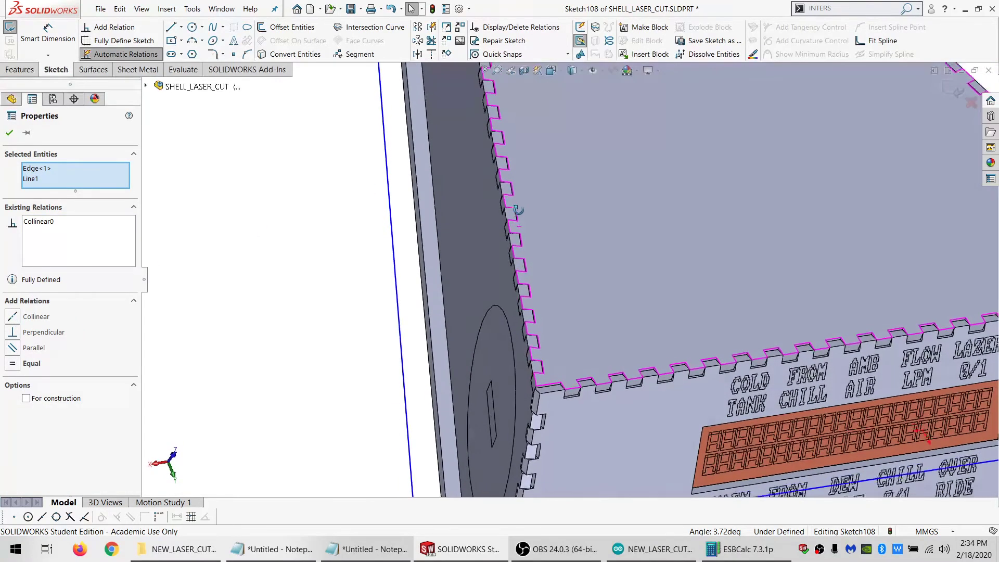
{"action": "middle_click_drag", "start_coordinate": [518, 210], "coordinate": [507, 232]}
{"action": "left_click", "coordinate": [509, 229], "text": "ctrl"}
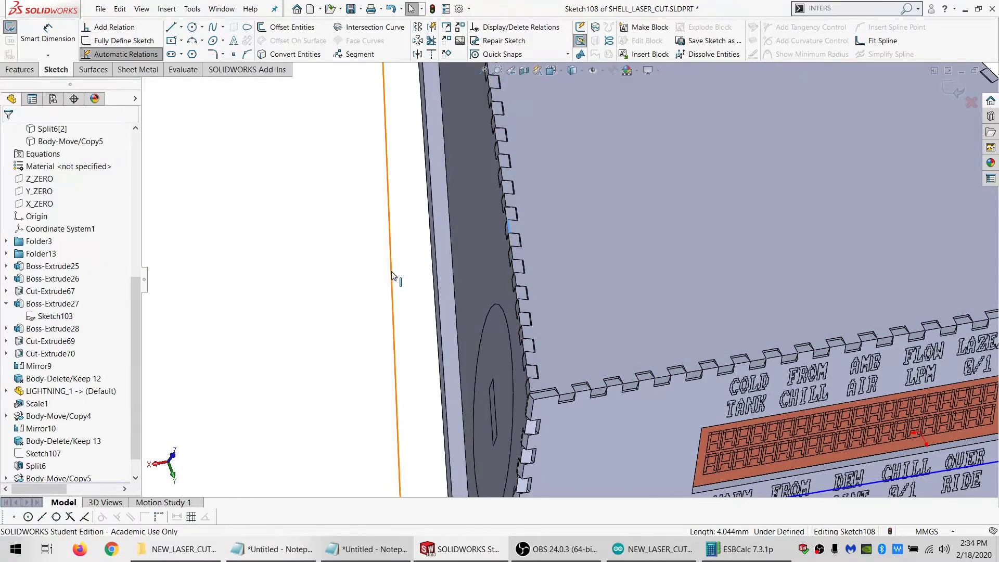
{"action": "left_click", "coordinate": [391, 271], "text": "ctrl"}
{"action": "left_click", "coordinate": [33, 316]}
{"action": "scroll", "coordinate": [754, 229], "scroll_direction": "up", "scroll_amount": 5}
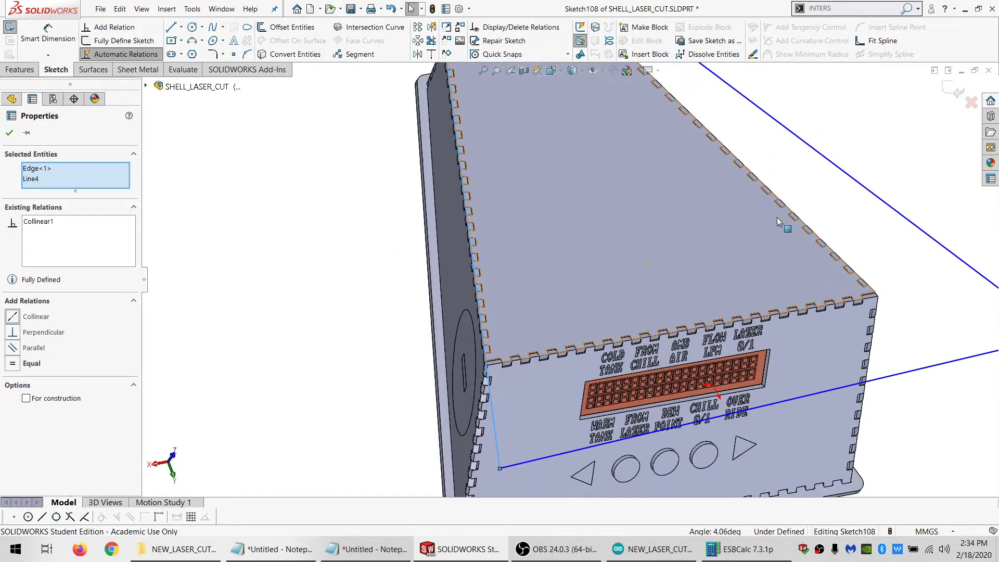
Make the outline's other long side line collinear with the opposite slanted side edge of the top panel
{"action": "scroll", "coordinate": [785, 223], "scroll_direction": "down", "scroll_amount": 8}
{"action": "left_click", "coordinate": [695, 222]}
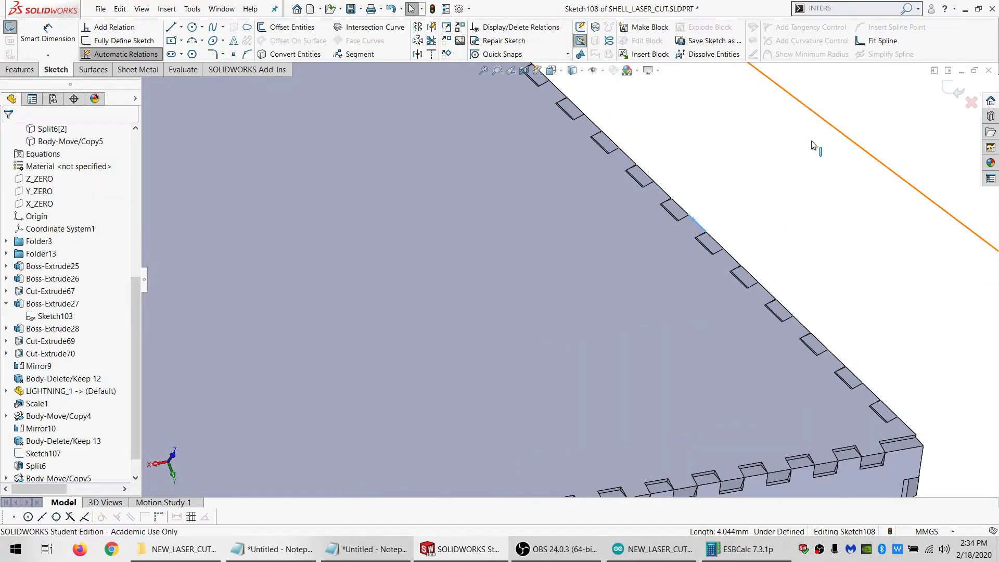
{"action": "left_click", "coordinate": [816, 147], "text": "ctrl"}
{"action": "left_click", "coordinate": [36, 316]}
{"action": "scroll", "coordinate": [705, 444], "scroll_direction": "up", "scroll_amount": 4}
{"action": "scroll", "coordinate": [617, 416], "scroll_direction": "down", "scroll_amount": 6}
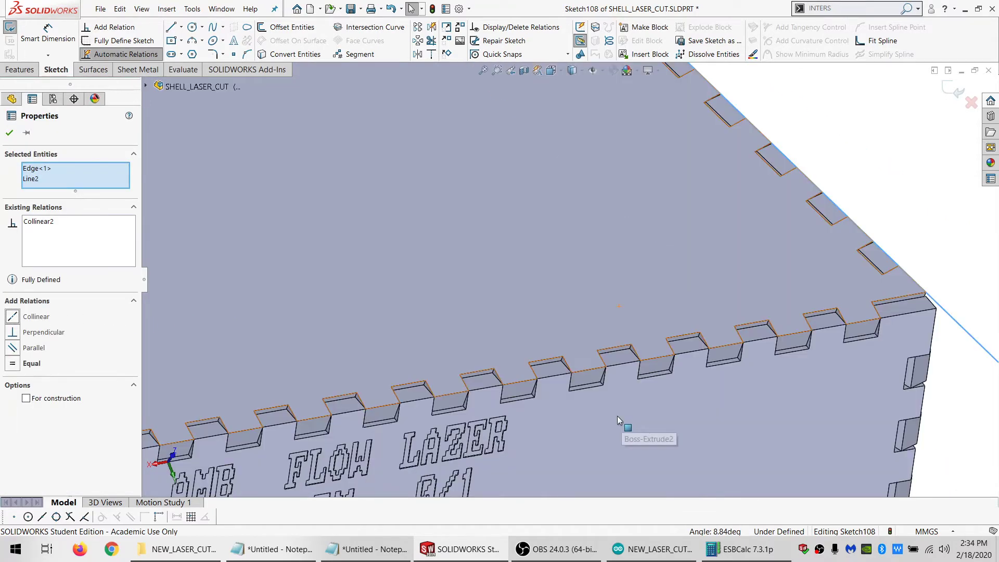
{"action": "key", "text": "Escape"}
Make the outline's front line collinear with the top panel's front edge above the display
{"action": "scroll", "coordinate": [731, 392], "scroll_direction": "up", "scroll_amount": 3}
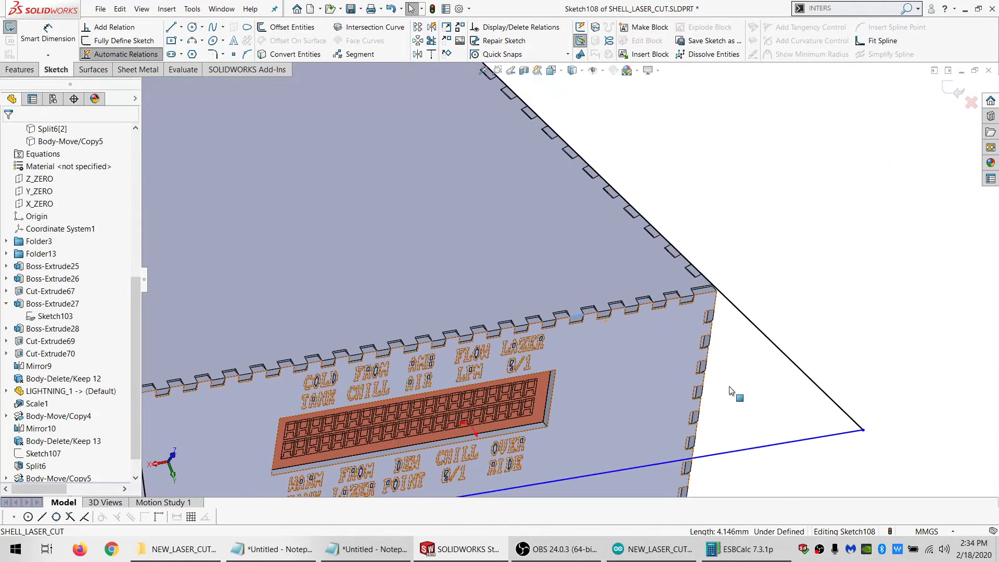
{"action": "left_click", "coordinate": [708, 455], "text": "ctrl"}
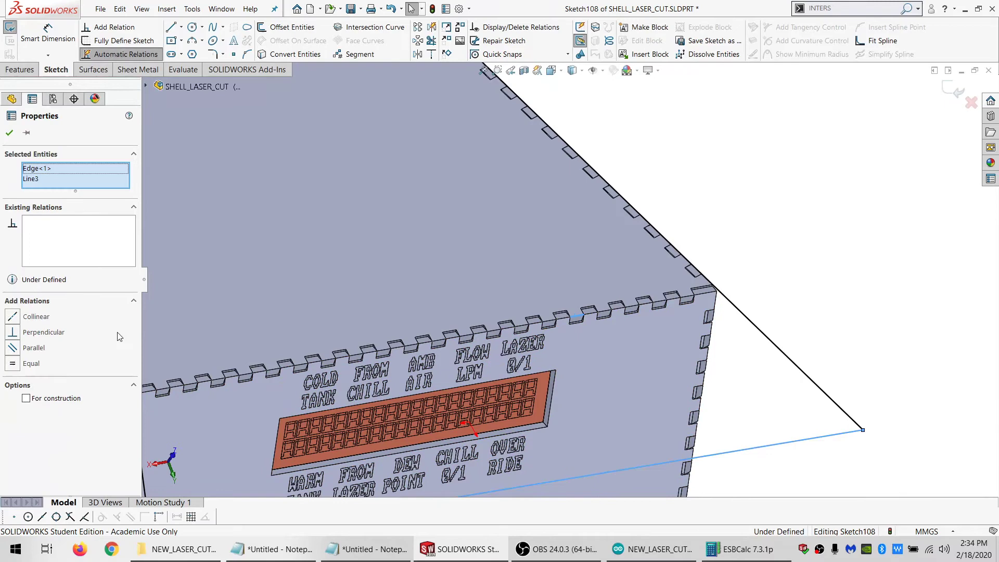
{"action": "left_click", "coordinate": [24, 317]}
{"action": "scroll", "coordinate": [475, 314], "scroll_direction": "up", "scroll_amount": 4}
{"action": "key", "text": "Escape"}
{"action": "scroll", "coordinate": [57, 291], "scroll_direction": "up", "scroll_amount": 5}
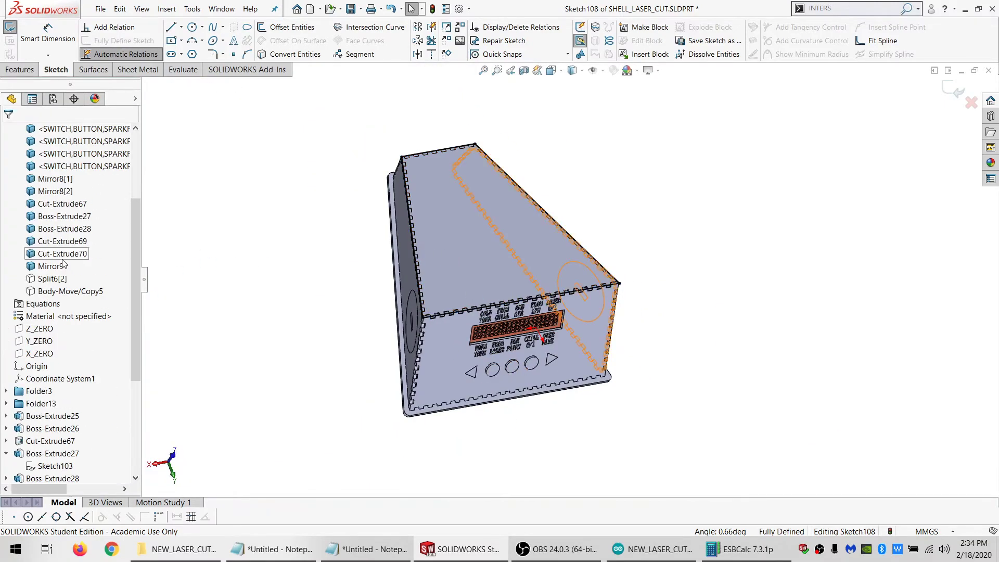
Show the moved large lightning body over the top panel and exit the sketch
{"action": "left_click", "coordinate": [57, 293]}
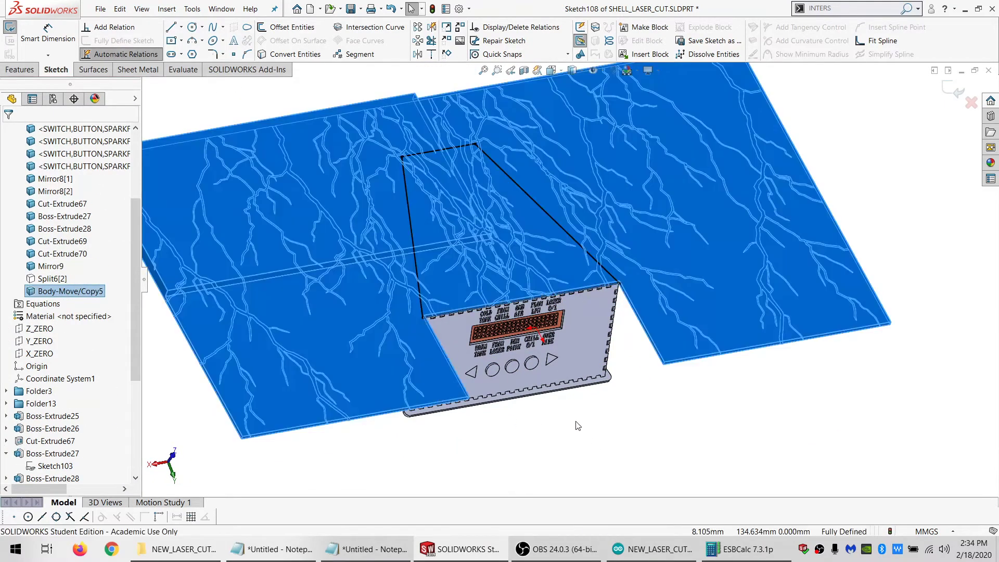
{"action": "left_click", "coordinate": [575, 422]}
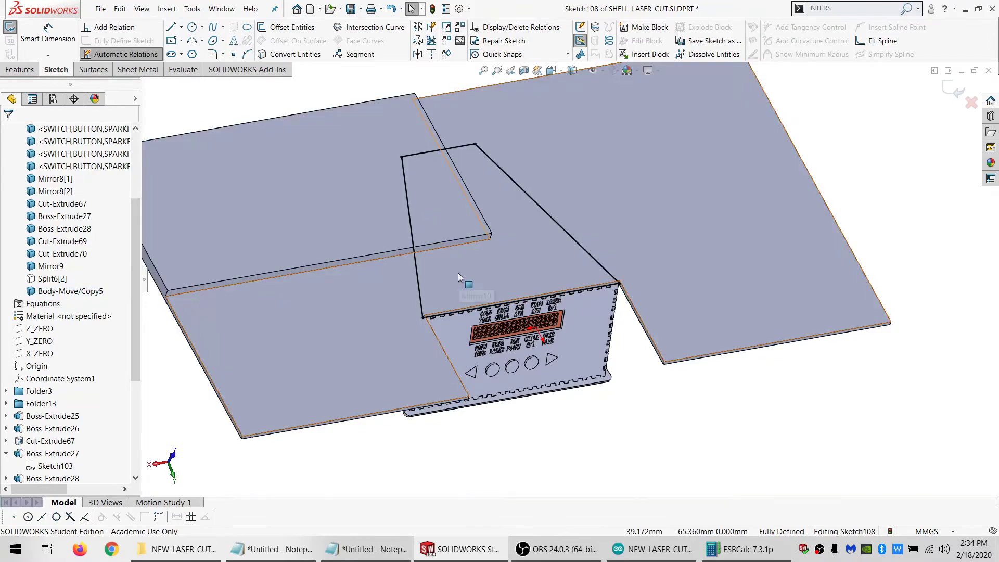
{"action": "middle_click_drag", "start_coordinate": [437, 204], "coordinate": [416, 172]}
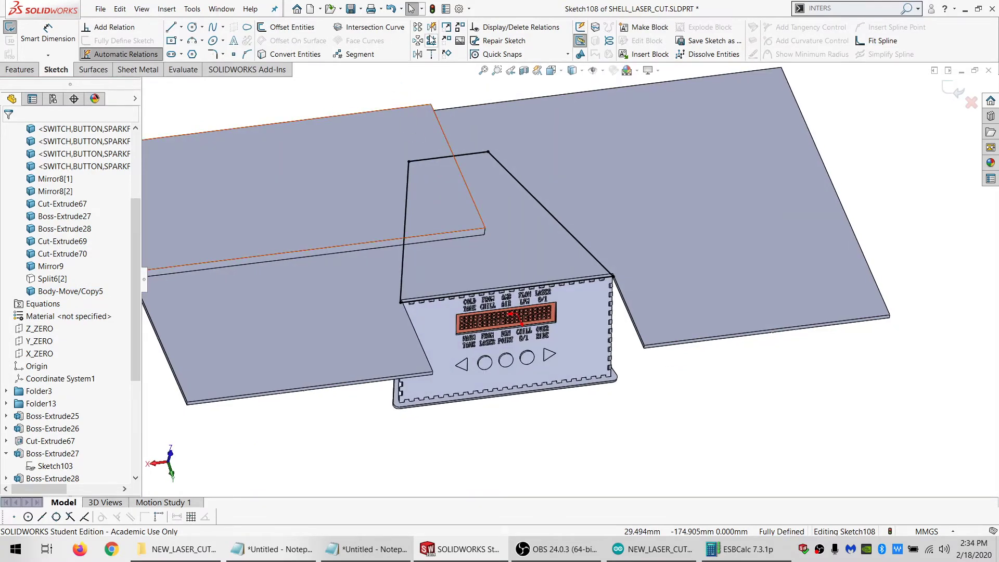
{"action": "left_click", "coordinate": [10, 27]}
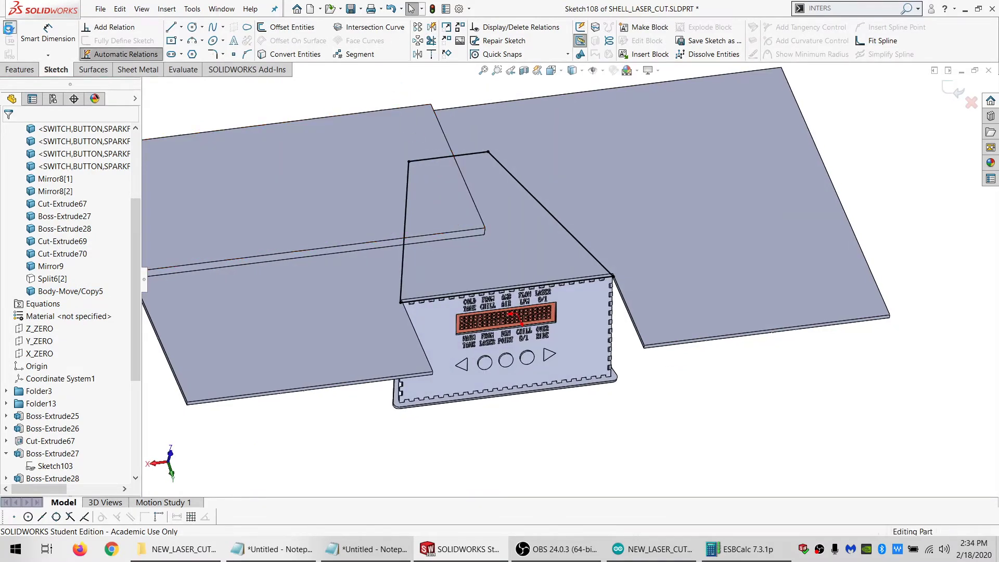
Split the large lightning body using the top-panel outline sketch, keeping both resulting bodies
{"action": "left_click", "coordinate": [19, 71]}
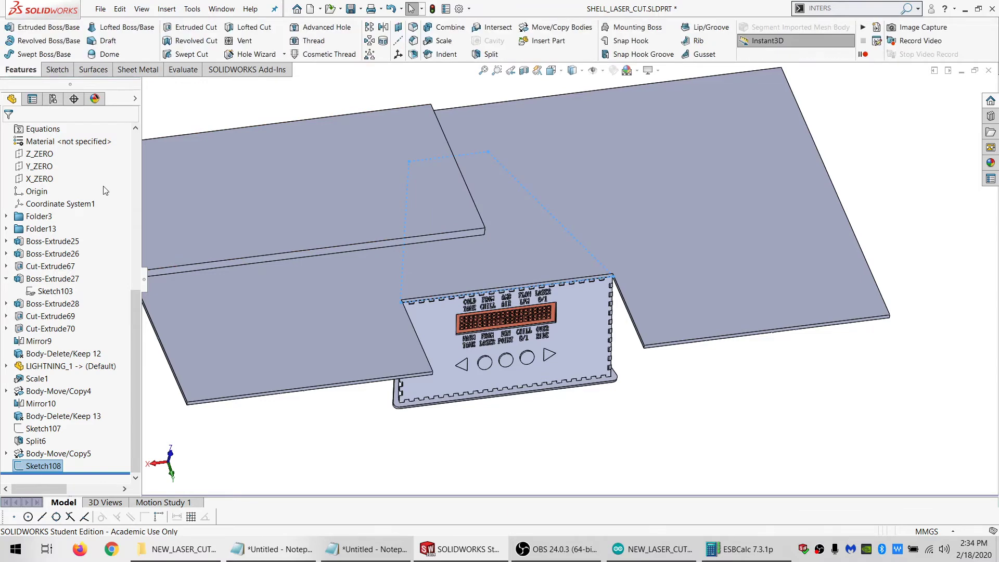
{"action": "left_click", "coordinate": [486, 56]}
{"action": "left_click", "coordinate": [334, 319]}
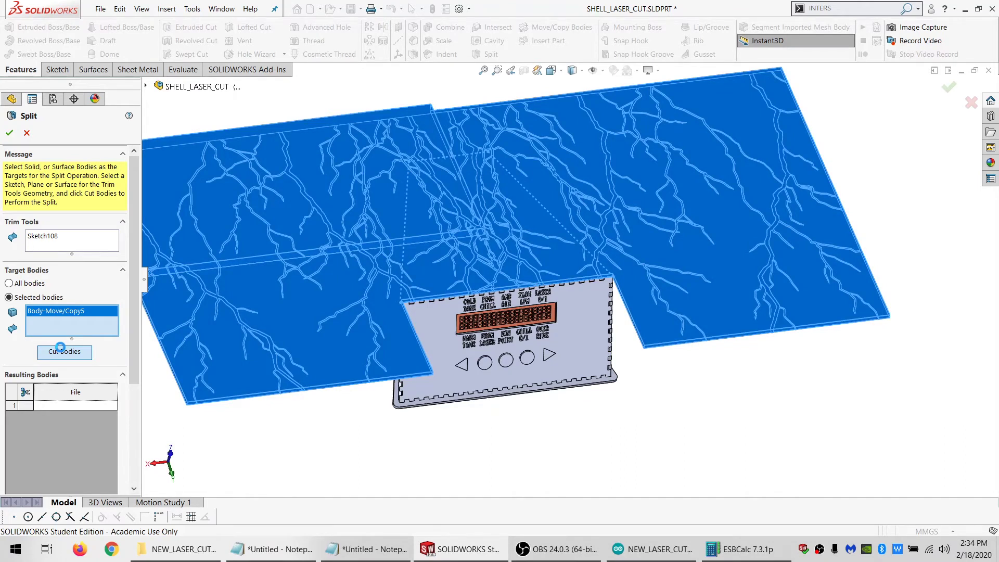
{"action": "left_click", "coordinate": [61, 350]}
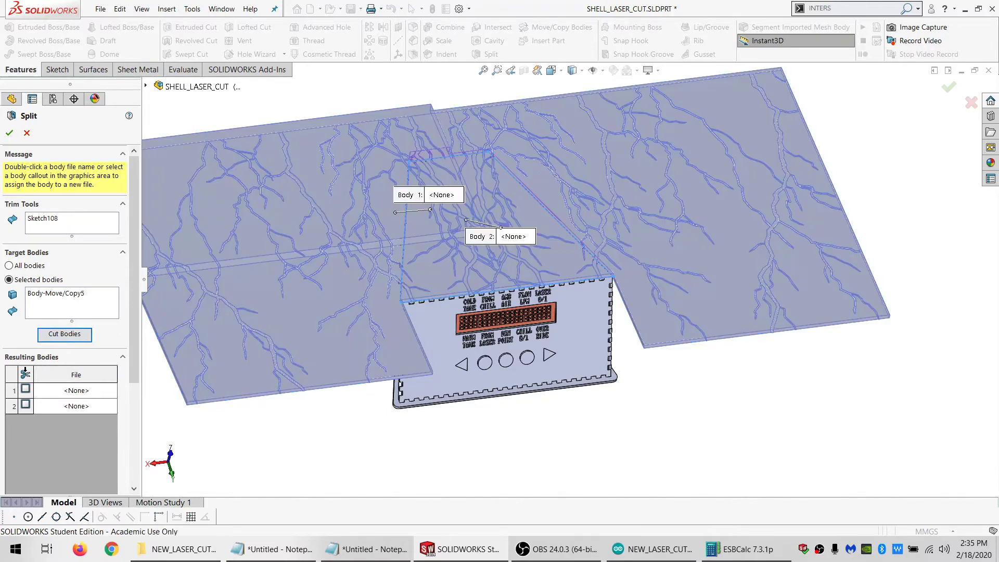
{"action": "left_click", "coordinate": [25, 373]}
{"action": "left_click", "coordinate": [10, 133]}
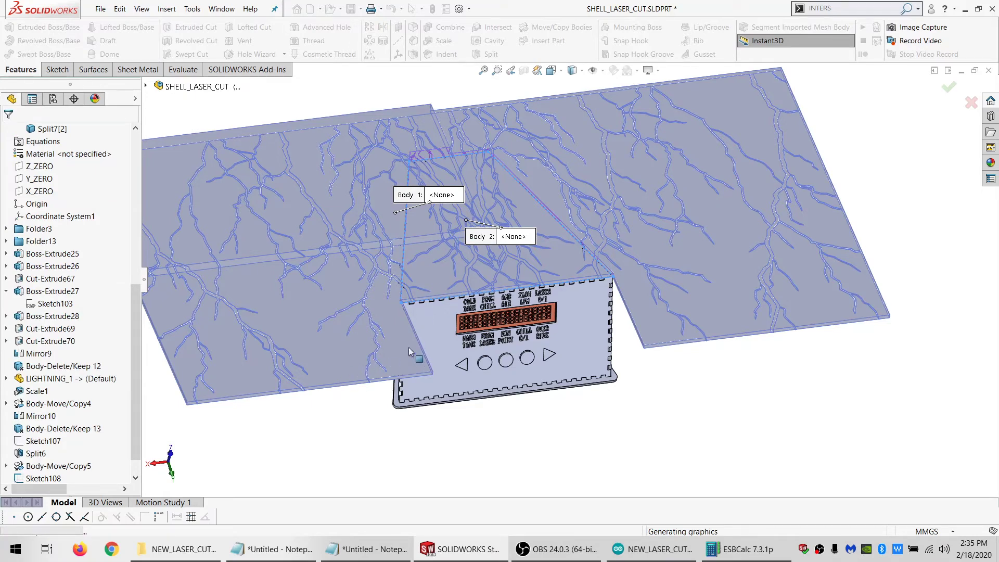
Hide the split-off panel-shaped lightning piece that covers the top panel
{"action": "middle_click_drag", "start_coordinate": [588, 304], "coordinate": [761, 212]}
{"action": "scroll", "coordinate": [612, 332], "scroll_direction": "down", "scroll_amount": 5}
{"action": "middle_click_drag", "start_coordinate": [612, 333], "coordinate": [634, 358]}
{"action": "scroll", "coordinate": [634, 358], "scroll_direction": "up", "scroll_amount": 4}
{"action": "scroll", "coordinate": [726, 403], "scroll_direction": "down", "scroll_amount": 5}
{"action": "mouse_move", "coordinate": [606, 318]}
{"action": "middle_mouse_down"}
{"action": "mouse_move", "coordinate": [613, 206]}
{"action": "mouse_move", "coordinate": [613, 315]}
{"action": "middle_mouse_up"}
{"action": "scroll", "coordinate": [613, 317], "scroll_direction": "up", "scroll_amount": 1}
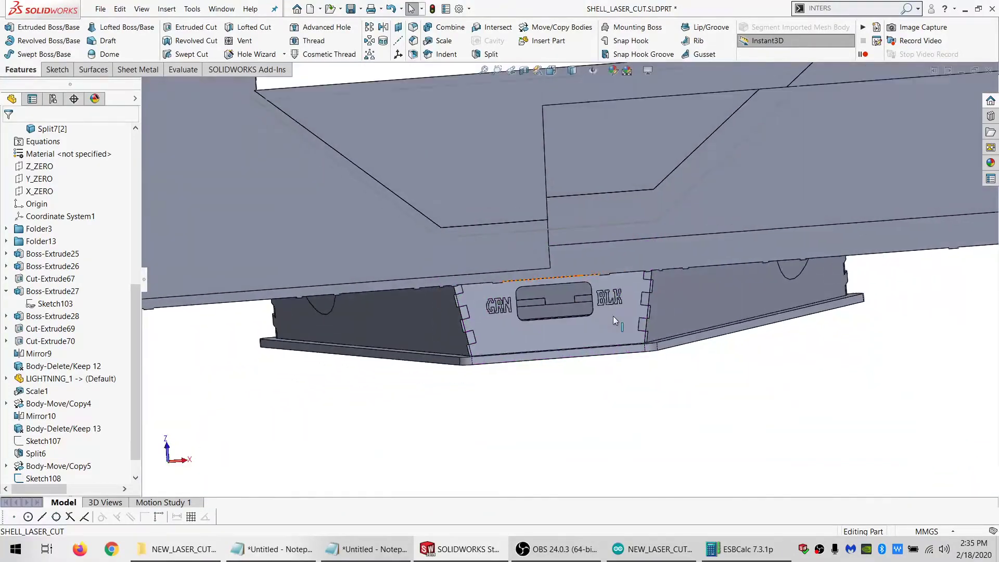
{"action": "scroll", "coordinate": [613, 316], "scroll_direction": "up", "scroll_amount": 4}
{"action": "scroll", "coordinate": [592, 232], "scroll_direction": "down", "scroll_amount": 2}
{"action": "middle_click_drag", "start_coordinate": [592, 232], "coordinate": [594, 259]}
{"action": "left_click", "coordinate": [485, 218]}
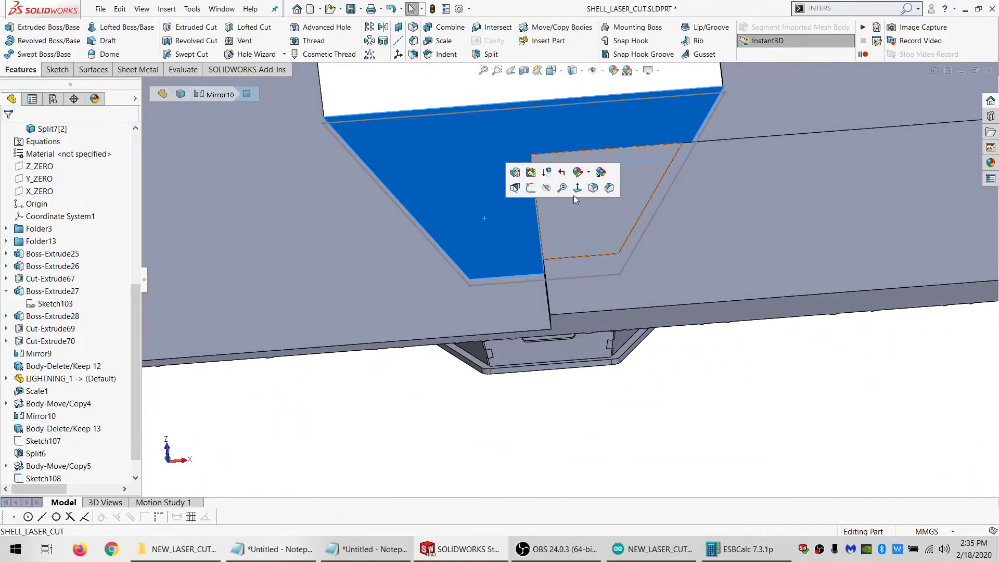
{"action": "key", "text": "Escape"}
{"action": "scroll", "coordinate": [601, 288], "scroll_direction": "up", "scroll_amount": 3}
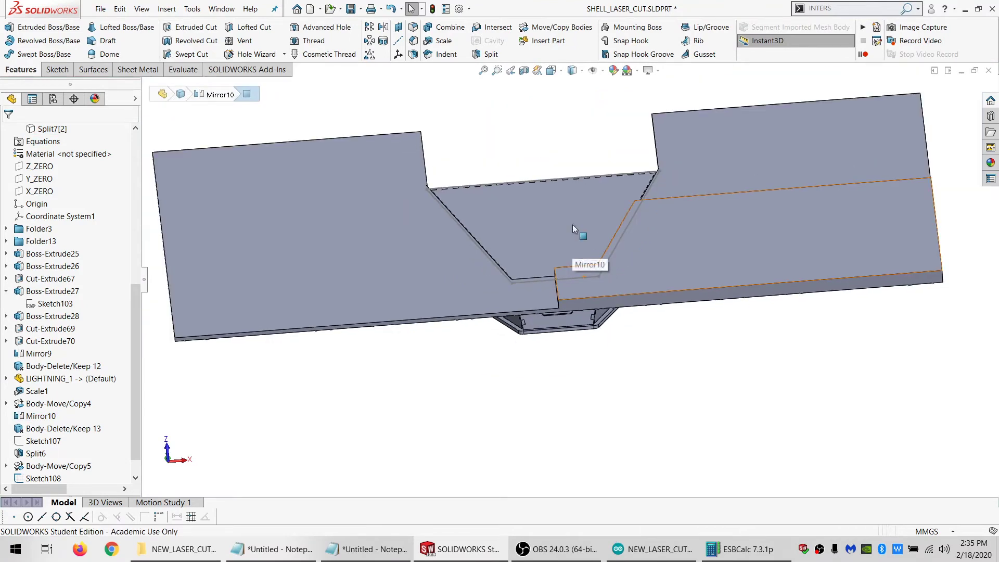
Try to copy the hidden panel-shaped lightning piece Split7[2] with Move/Copy Bodies
{"action": "left_click", "coordinate": [554, 27]}
{"action": "left_click", "coordinate": [347, 182]}
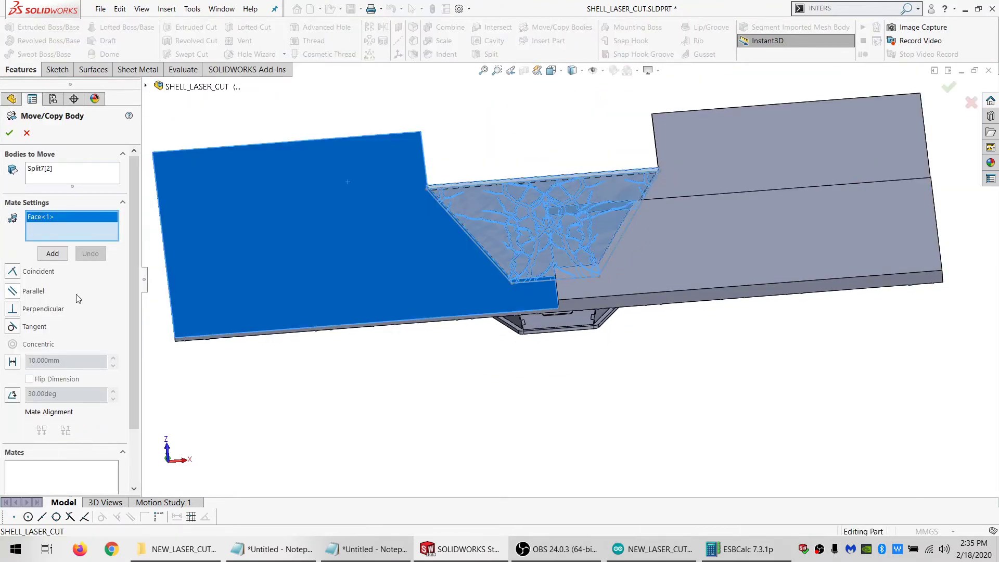
{"action": "scroll", "coordinate": [97, 427], "scroll_direction": "down", "scroll_amount": 3}
{"action": "left_click", "coordinate": [81, 483]}
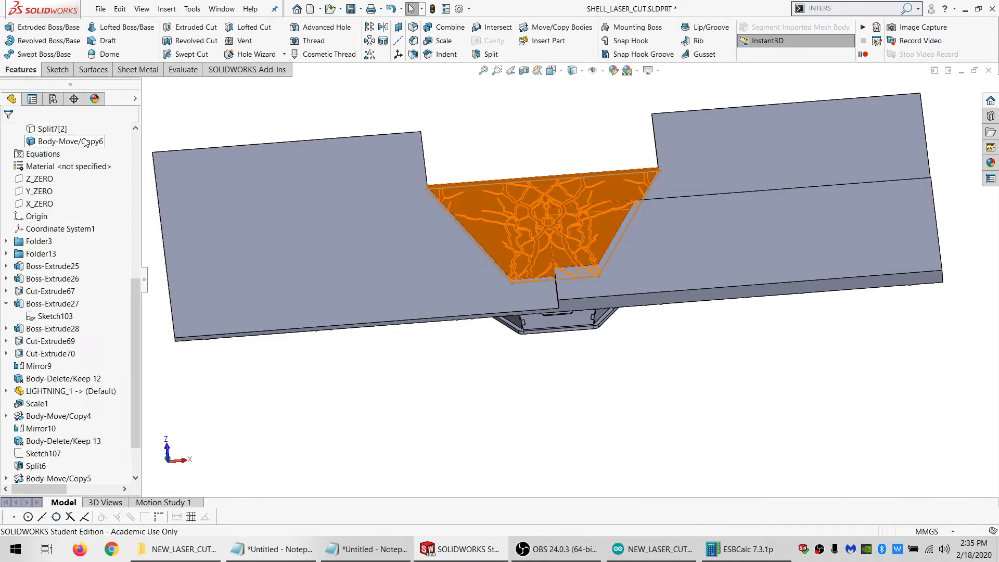
Hide the large surrounding lightning piece Split7[1]
{"action": "scroll", "coordinate": [74, 235], "scroll_direction": "up", "scroll_amount": 4}
{"action": "left_click", "coordinate": [52, 267]}
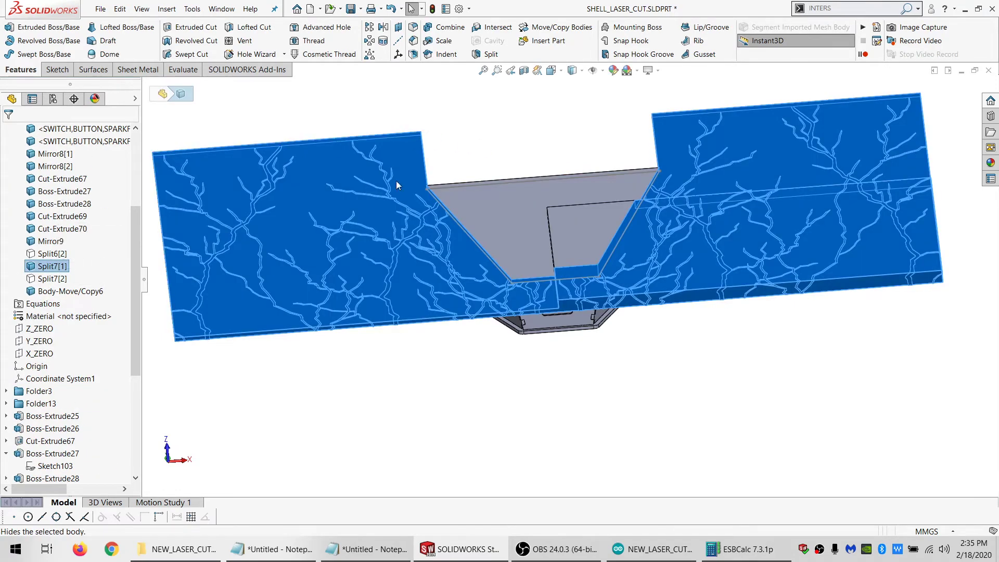
{"action": "right_click", "coordinate": [61, 267]}
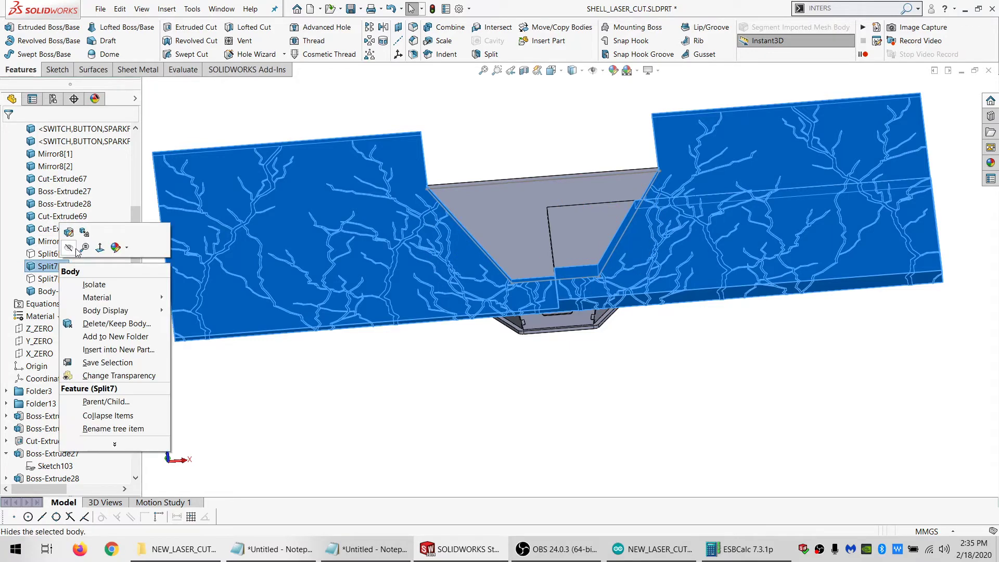
{"action": "left_click", "coordinate": [73, 244]}
{"action": "left_click", "coordinate": [510, 139]}
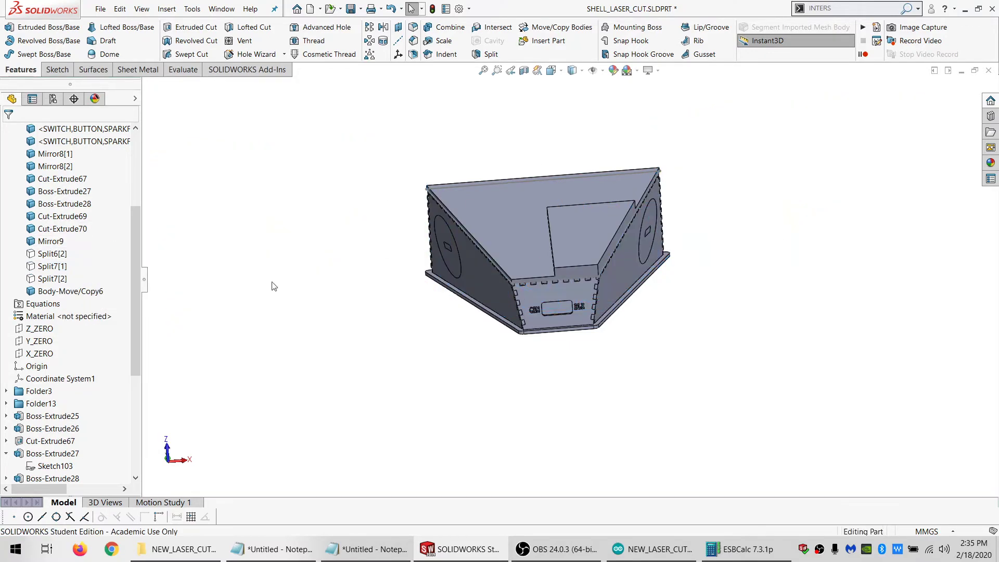
Delete the Body-Move/Copy6 feature that duplicated the panel-shaped lightning piece
{"action": "left_click", "coordinate": [62, 292]}
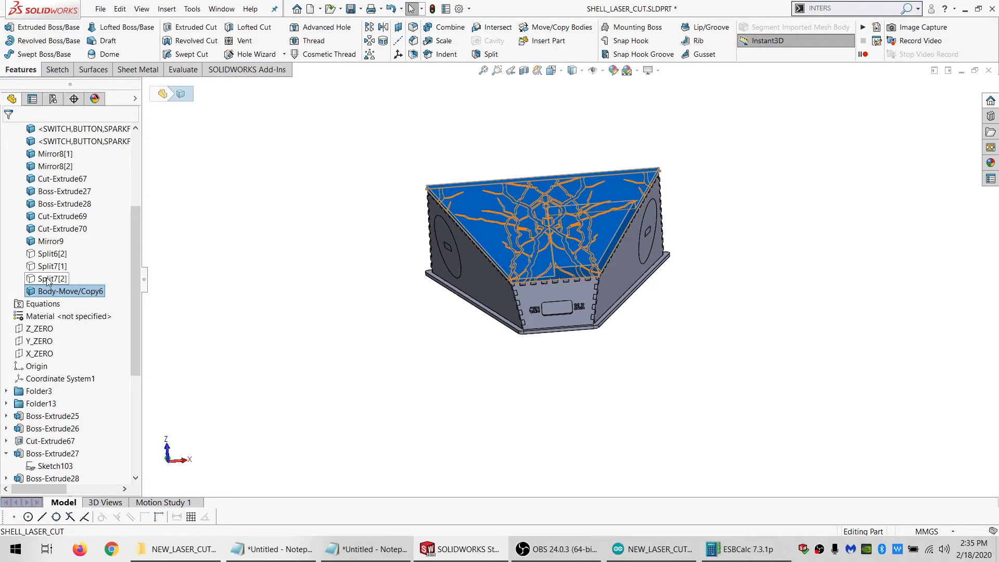
{"action": "left_click", "coordinate": [52, 279]}
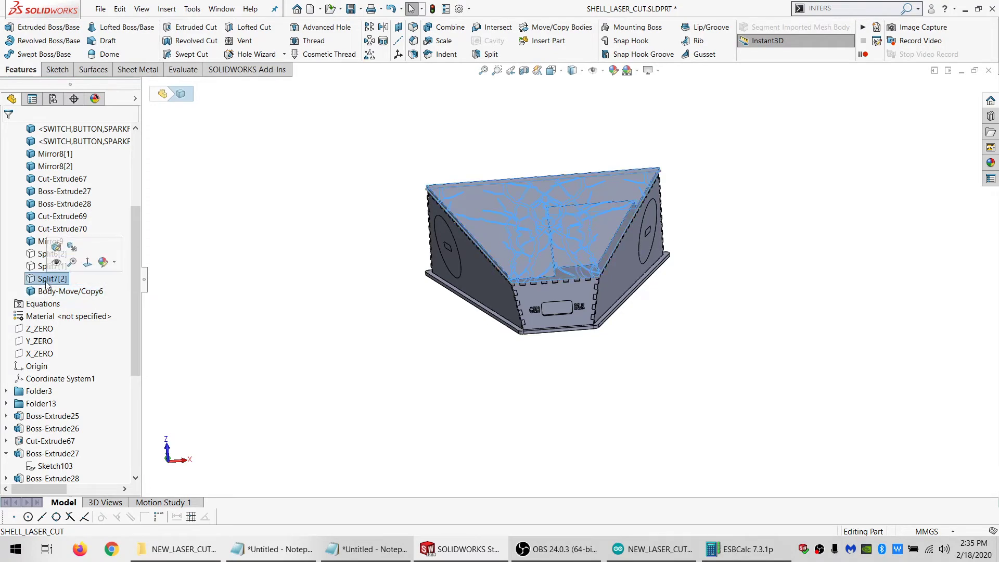
{"action": "right_click", "coordinate": [39, 390]}
{"action": "left_click", "coordinate": [318, 386]}
{"action": "scroll", "coordinate": [52, 471], "scroll_direction": "down", "scroll_amount": 5}
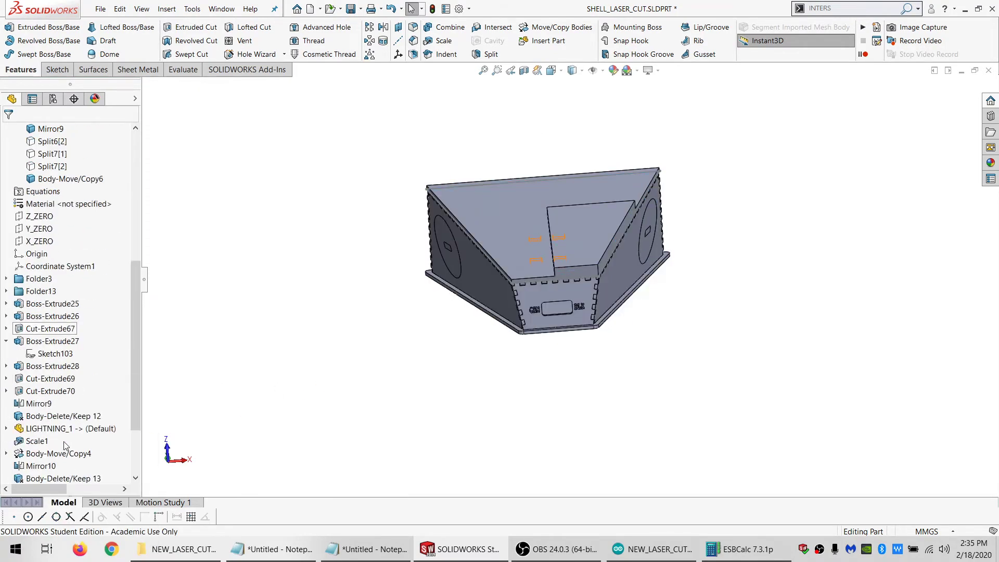
{"action": "left_click", "coordinate": [57, 466]}
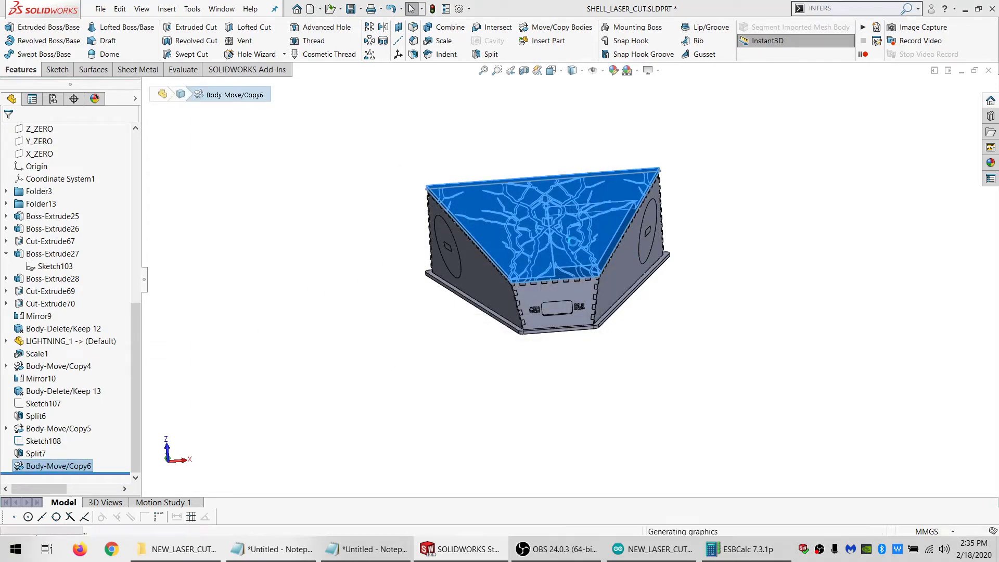
{"action": "scroll", "coordinate": [68, 264], "scroll_direction": "up", "scroll_amount": 5}
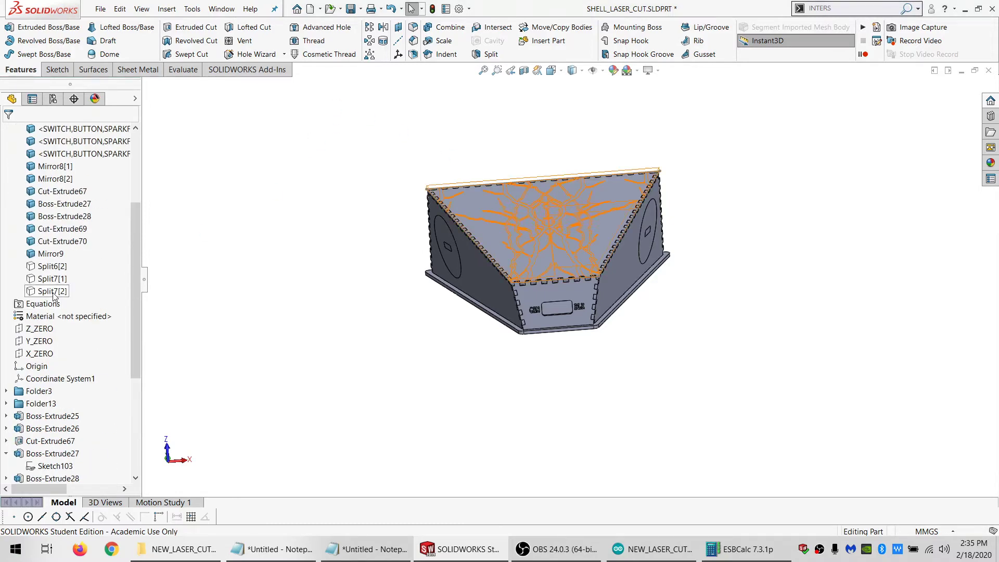
Show the surrounding lightning piece Split7[1] and make one in-place copy of it with Move/Copy Bodies
{"action": "left_click", "coordinate": [55, 291]}
{"action": "left_click", "coordinate": [48, 279]}
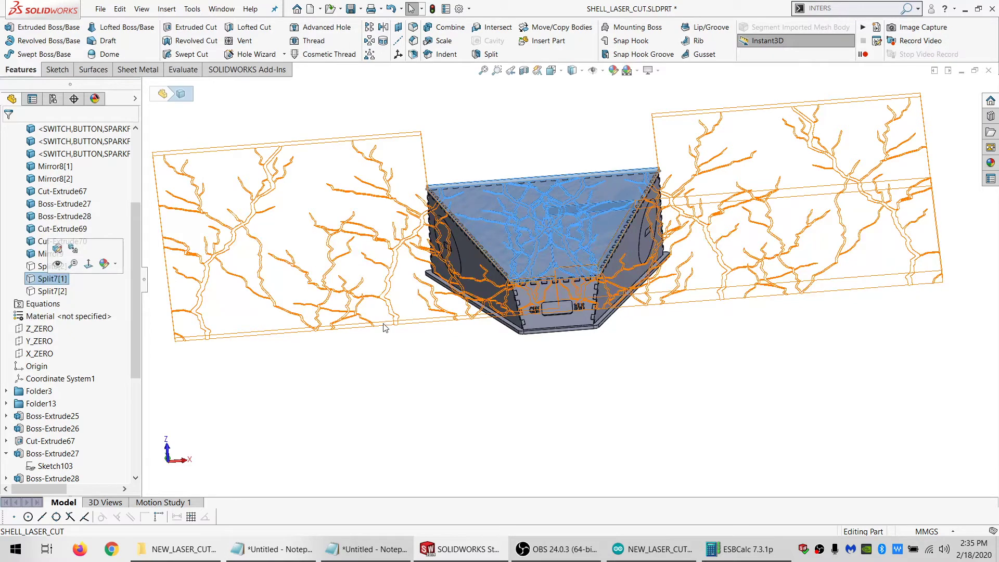
{"action": "left_click", "coordinate": [57, 261]}
{"action": "left_click", "coordinate": [467, 134]}
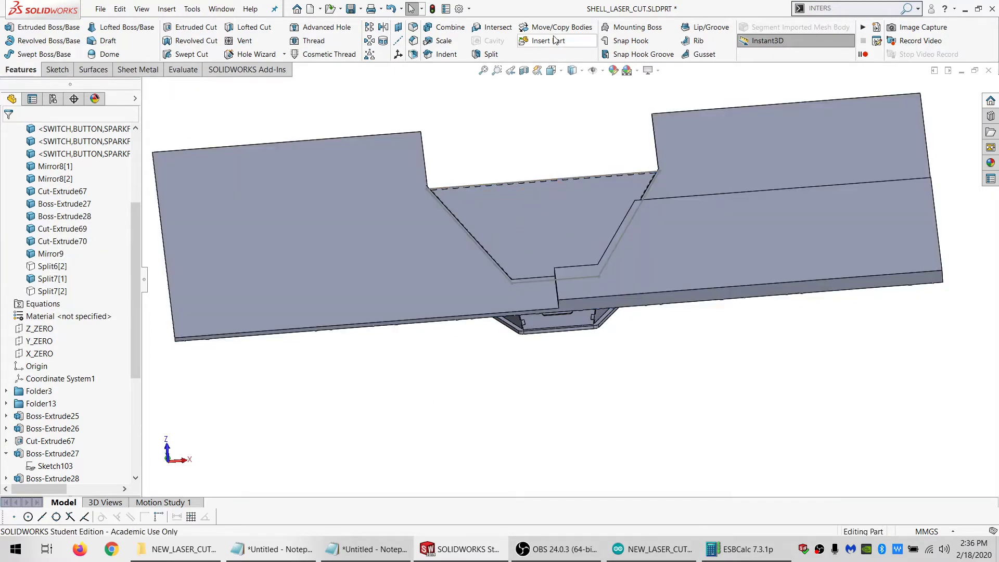
{"action": "left_click", "coordinate": [558, 30]}
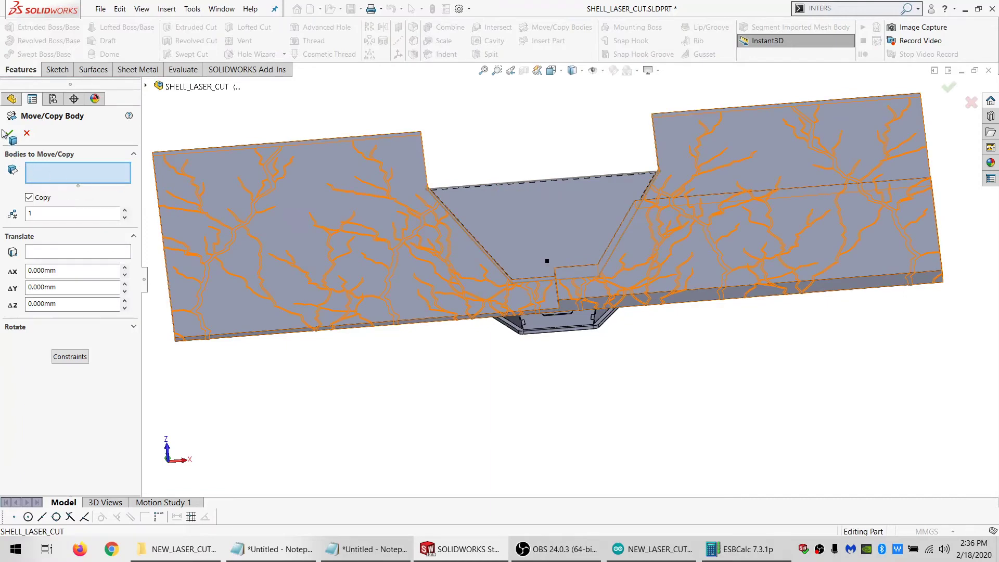
{"action": "left_click", "coordinate": [10, 134]}
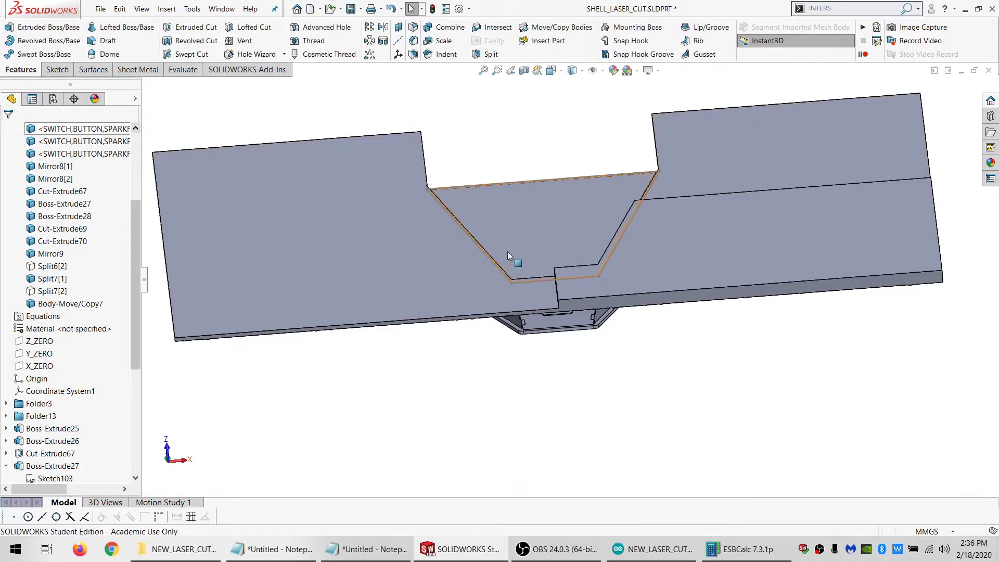
Add a coincident move mate between the copied lightning body's underside face and the outer face of the narrow rear panel marked GRN and BLK
{"action": "left_click", "coordinate": [557, 27]}
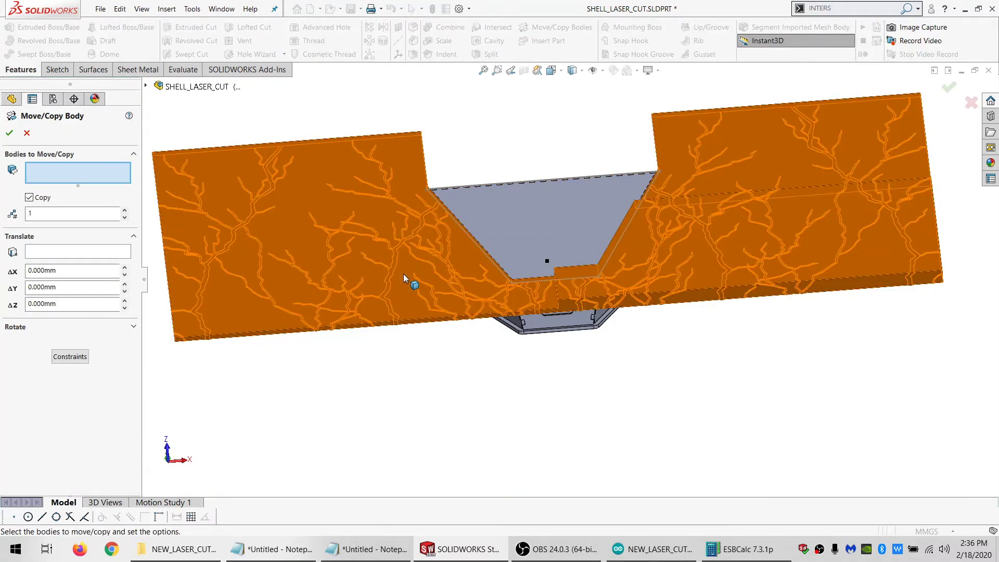
{"action": "left_click", "coordinate": [69, 356]}
{"action": "scroll", "coordinate": [456, 319], "scroll_direction": "down", "scroll_amount": 3}
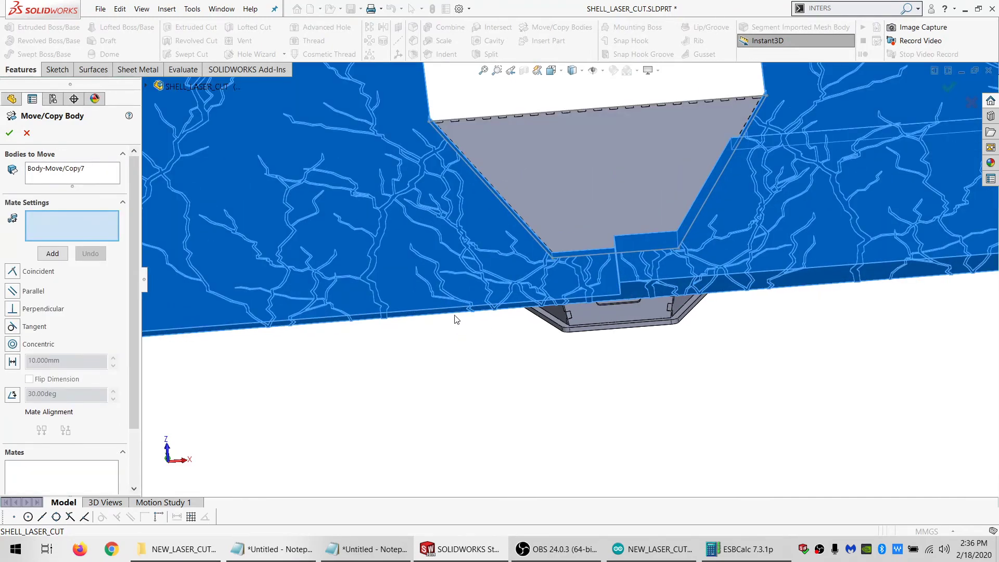
{"action": "middle_click_drag", "start_coordinate": [456, 319], "coordinate": [551, 272]}
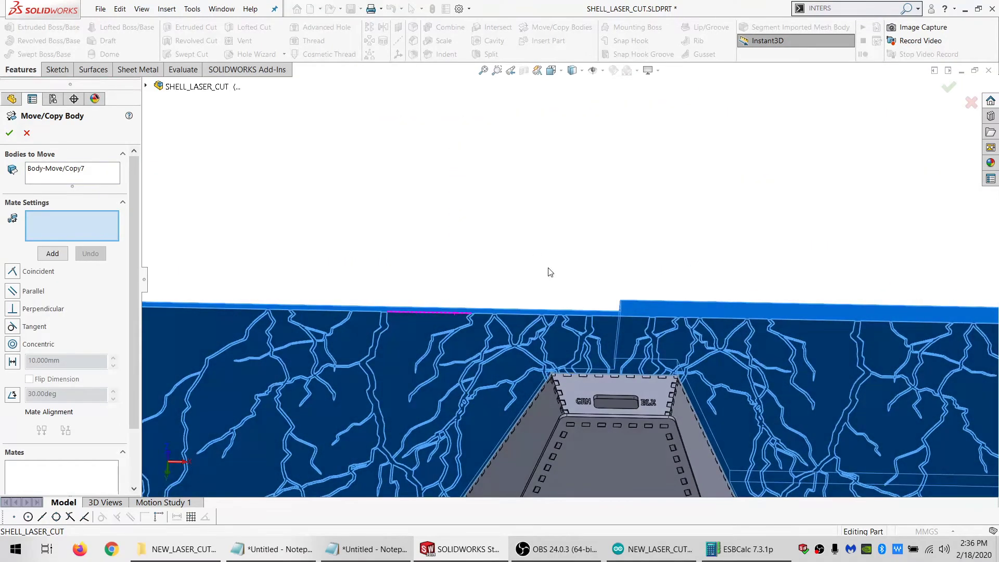
{"action": "left_click", "coordinate": [549, 323]}
{"action": "left_click", "coordinate": [571, 413]}
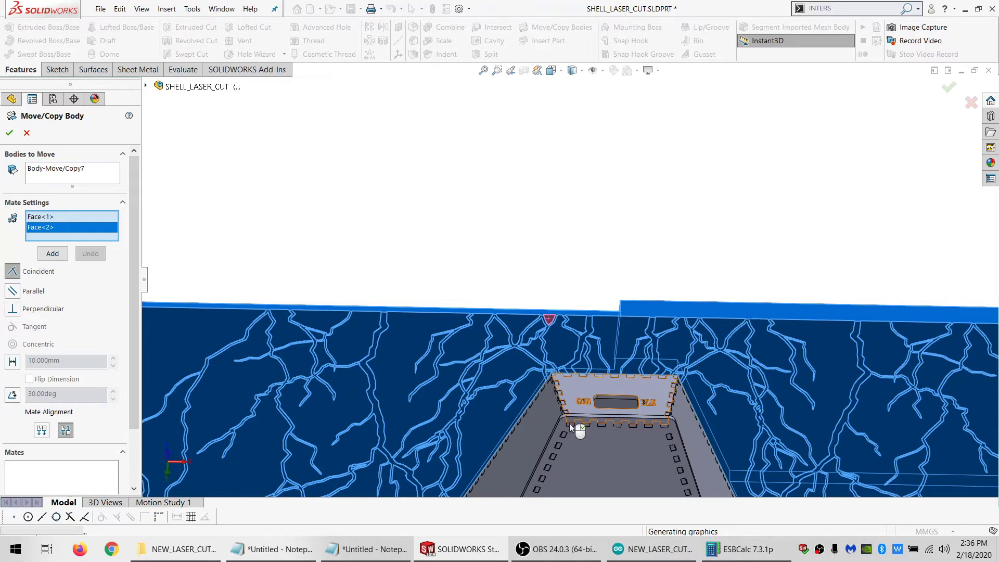
{"action": "middle_click_drag", "start_coordinate": [554, 378], "coordinate": [555, 412]}
{"action": "left_click", "coordinate": [52, 255]}
{"action": "middle_click_drag", "start_coordinate": [620, 448], "coordinate": [579, 405]}
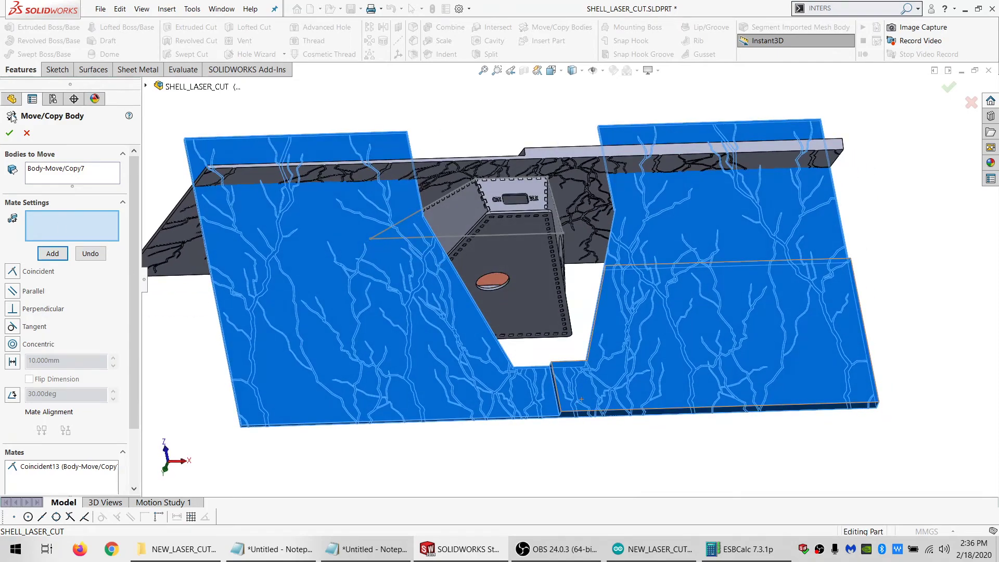
Add a coincident mate between the X_ZERO plane and the narrow centre step face of the copied lightning body
{"action": "left_click", "coordinate": [26, 116]}
{"action": "left_click", "coordinate": [191, 186]}
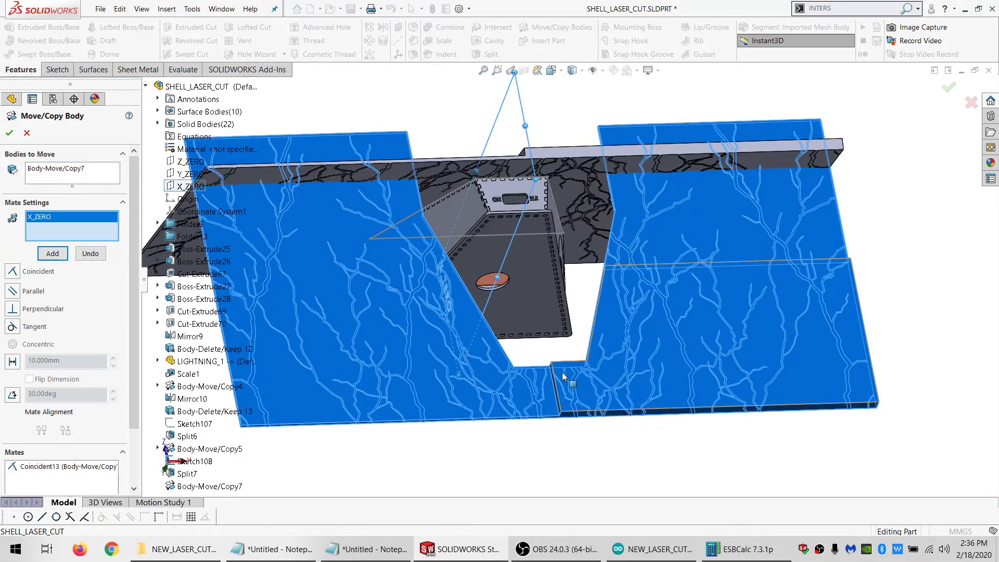
{"action": "scroll", "coordinate": [572, 382], "scroll_direction": "down", "scroll_amount": 5}
{"action": "middle_click_drag", "start_coordinate": [572, 397], "coordinate": [557, 412]}
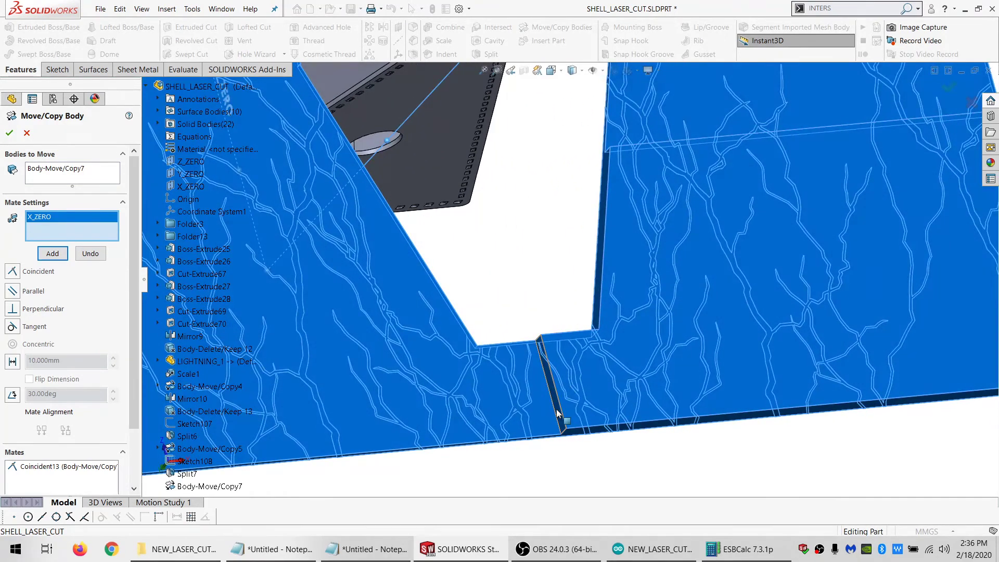
{"action": "left_click", "coordinate": [557, 414]}
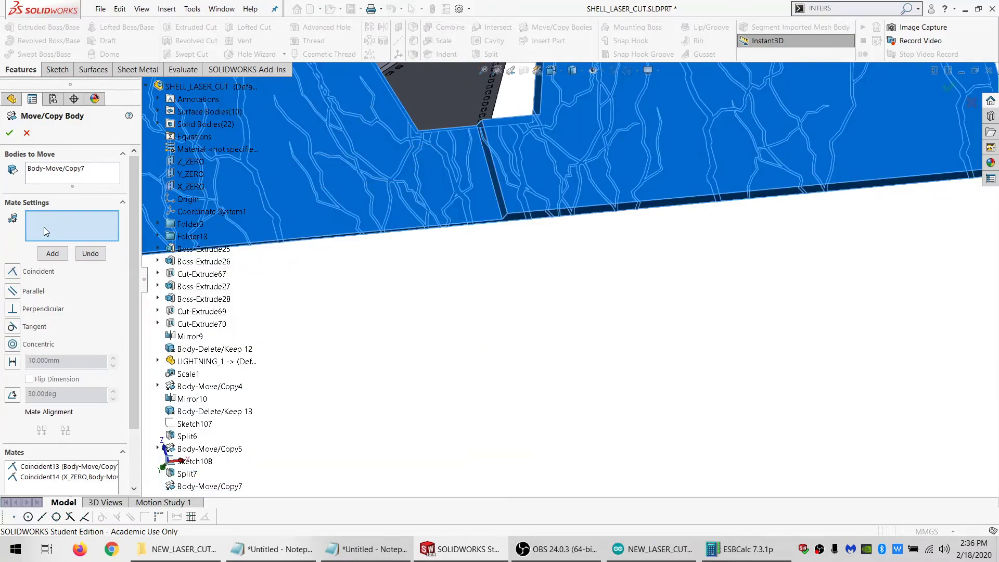
Try to mate the copied lightning body's lower edge coincident with the enclosure base panel's face, and undo that mate
{"action": "left_click", "coordinate": [515, 224]}
{"action": "middle_click_drag", "start_coordinate": [515, 225], "coordinate": [507, 320]}
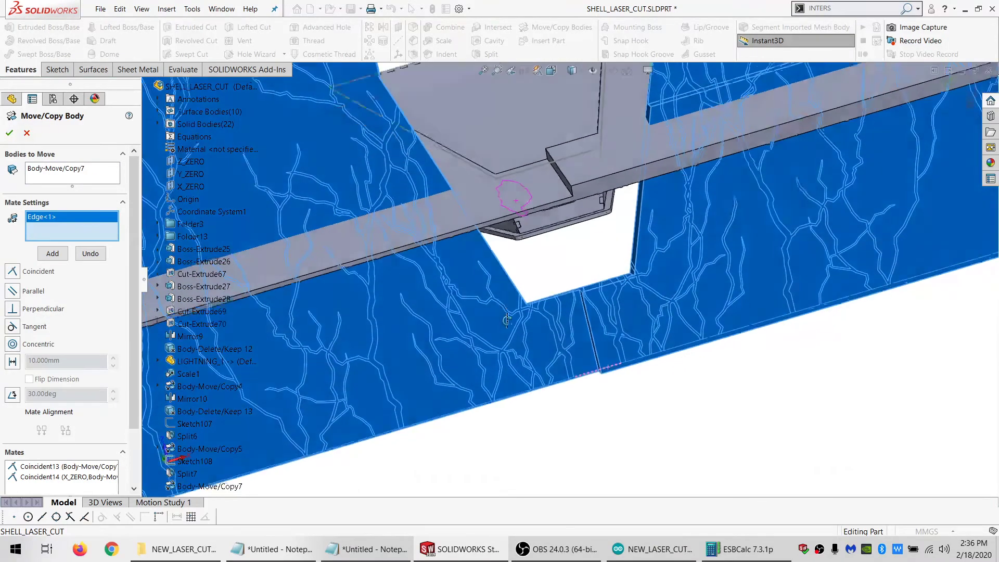
{"action": "scroll", "coordinate": [532, 233], "scroll_direction": "down", "scroll_amount": 5}
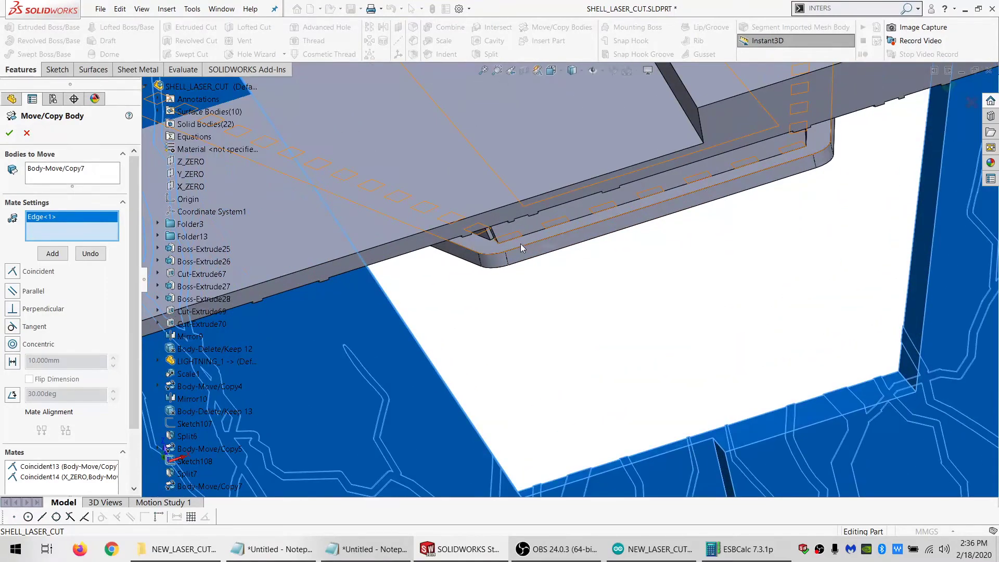
{"action": "left_click", "coordinate": [520, 244]}
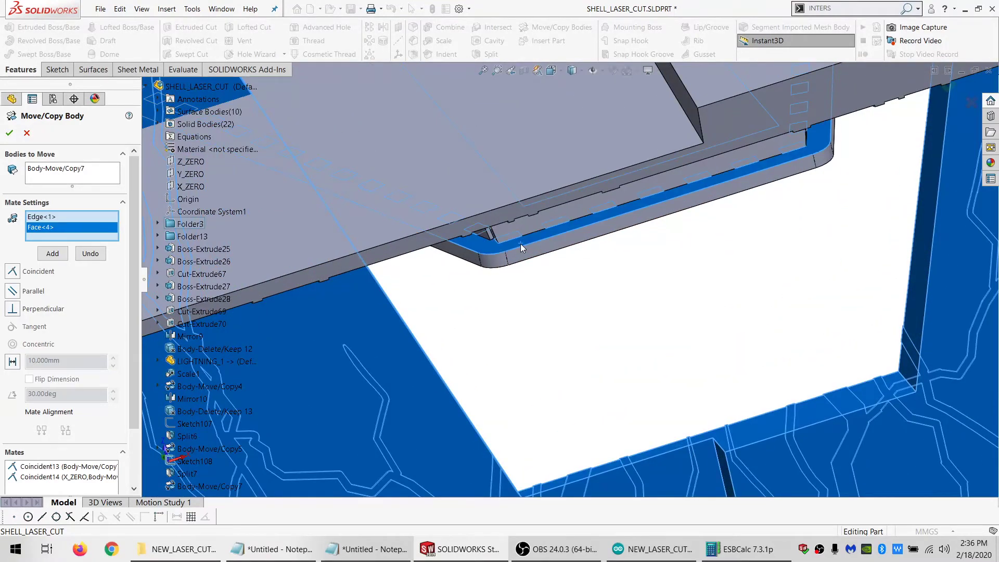
{"action": "left_click", "coordinate": [13, 273]}
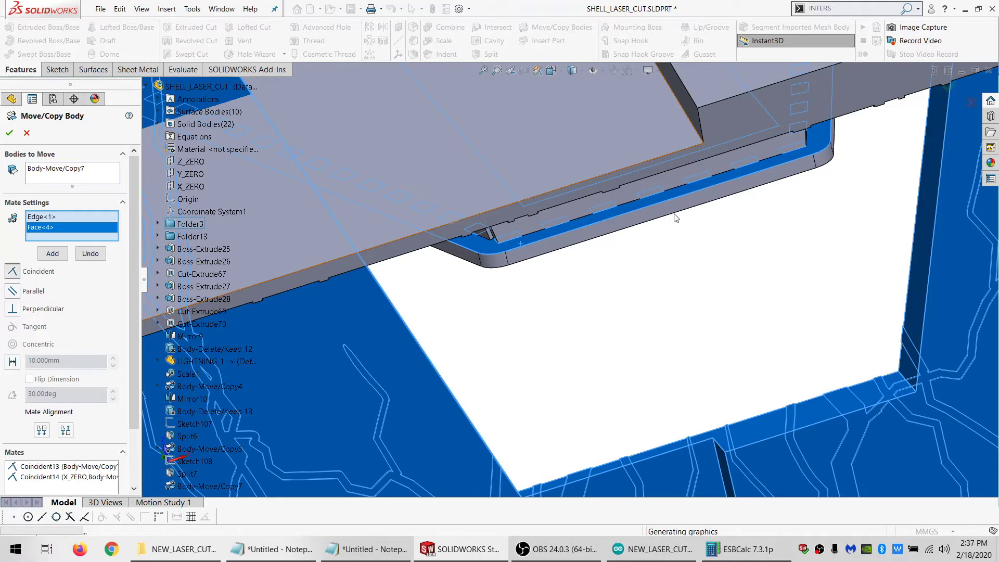
{"action": "scroll", "coordinate": [674, 213], "scroll_direction": "up", "scroll_amount": 2}
{"action": "middle_click_drag", "start_coordinate": [673, 210], "coordinate": [574, 175]}
{"action": "scroll", "coordinate": [574, 175], "scroll_direction": "down", "scroll_amount": 3}
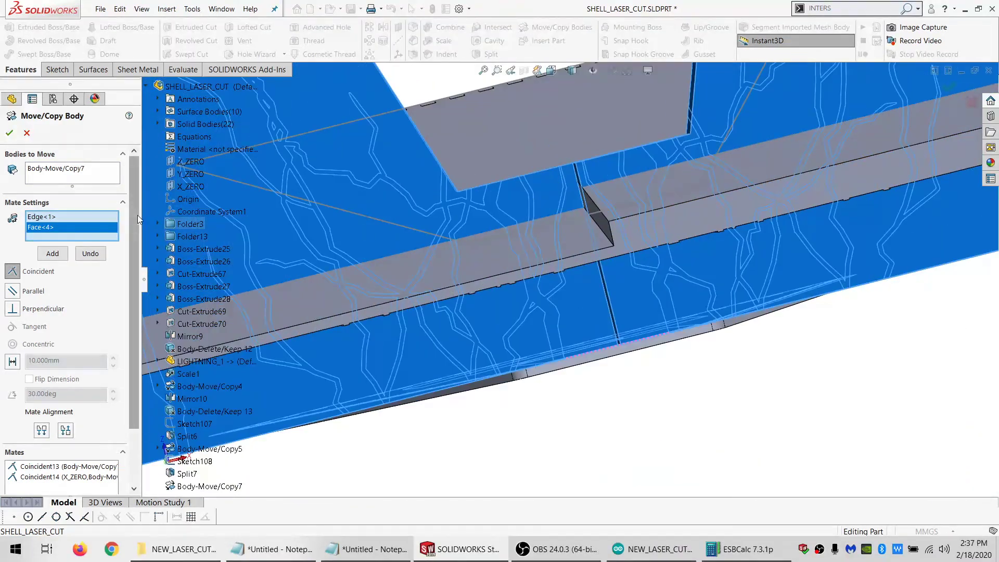
{"action": "left_click", "coordinate": [91, 255]}
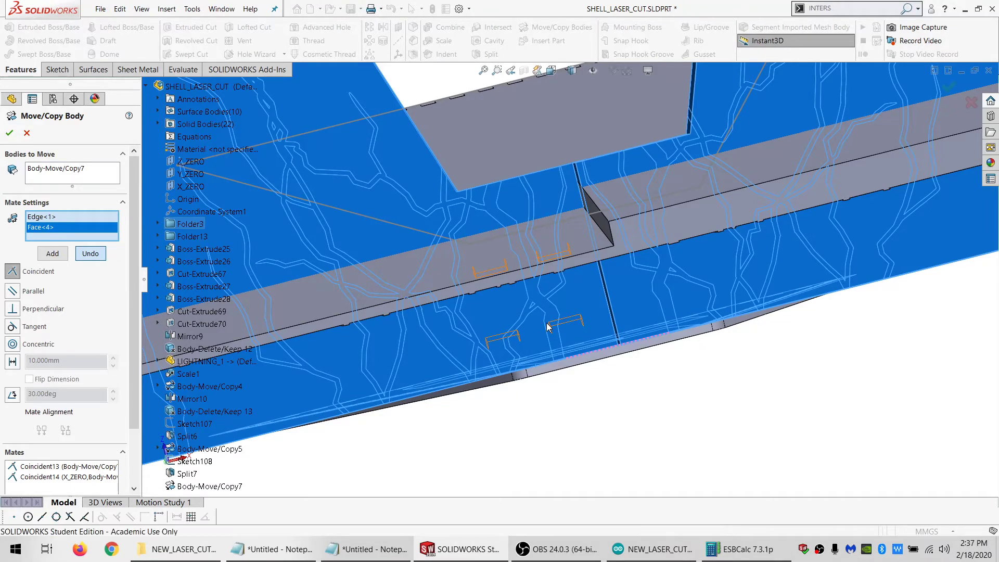
Accept the body move with its existing mates and hide the horizontal lightning piece Split7[1]
{"action": "middle_click_drag", "start_coordinate": [554, 313], "coordinate": [575, 263]}
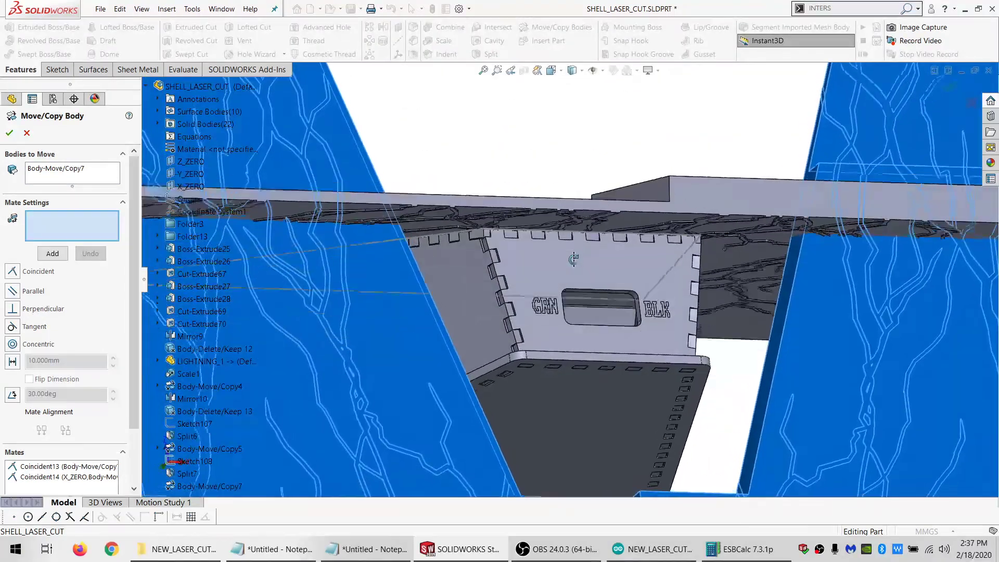
{"action": "left_click", "coordinate": [9, 134]}
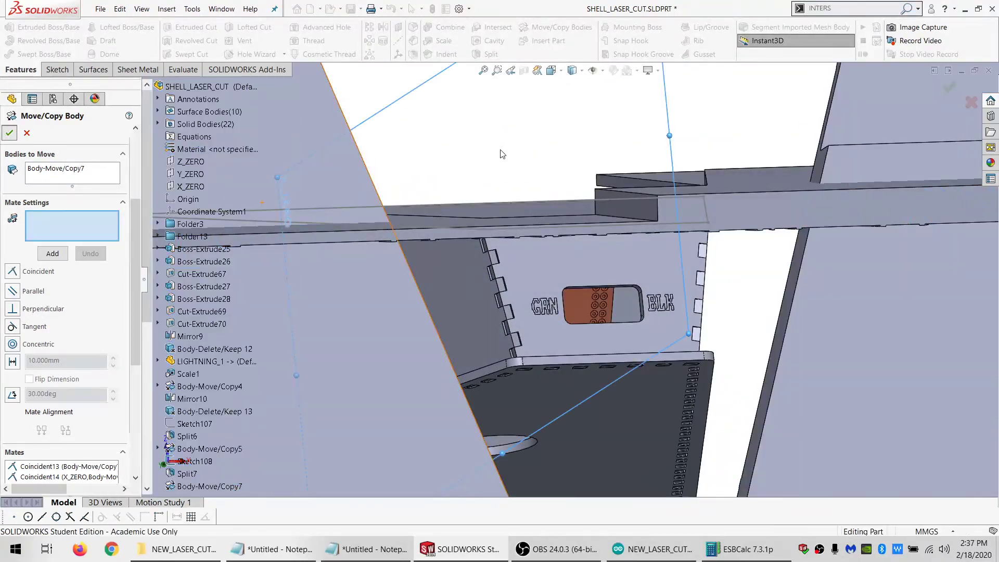
{"action": "left_click", "coordinate": [741, 198]}
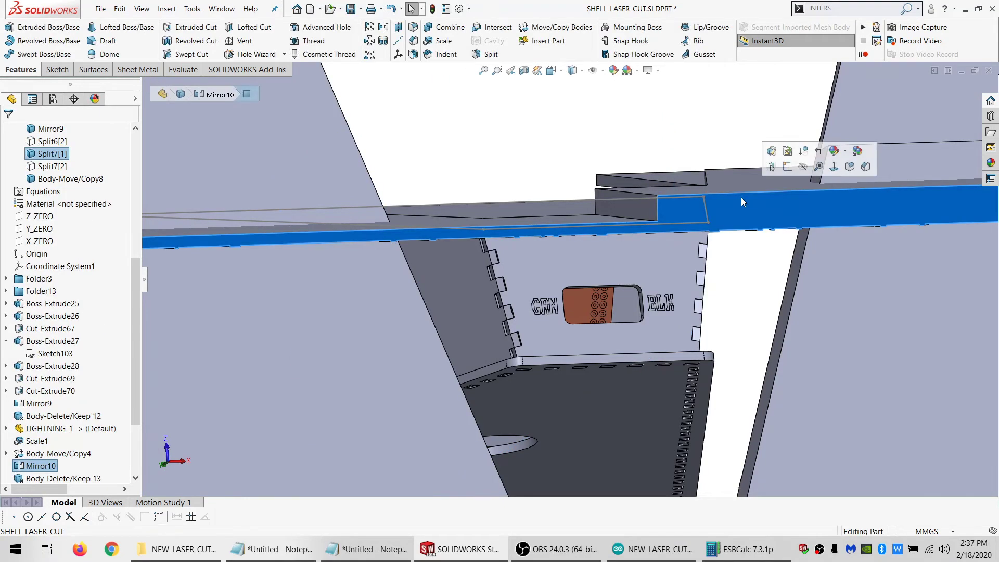
{"action": "left_click", "coordinate": [809, 172]}
{"action": "middle_click_drag", "start_coordinate": [653, 285], "coordinate": [589, 224]}
{"action": "right_click", "coordinate": [589, 220]}
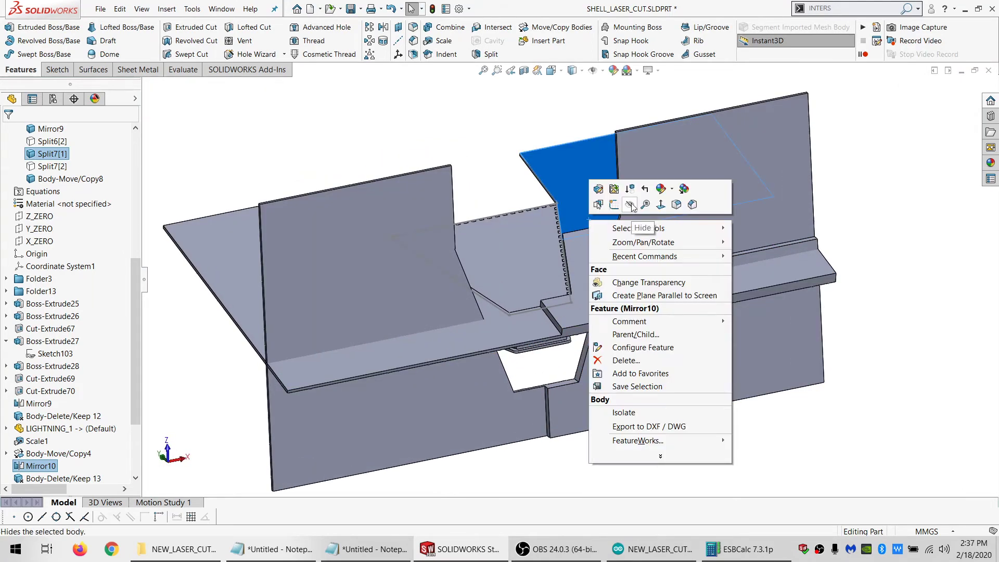
{"action": "left_click", "coordinate": [631, 207]}
Edit Body-Move/Copy8 to add a coincident mate between the rear panel's upper corner vertex and the lower face of the lightning body's cutout
{"action": "scroll", "coordinate": [58, 458], "scroll_direction": "down", "scroll_amount": 4}
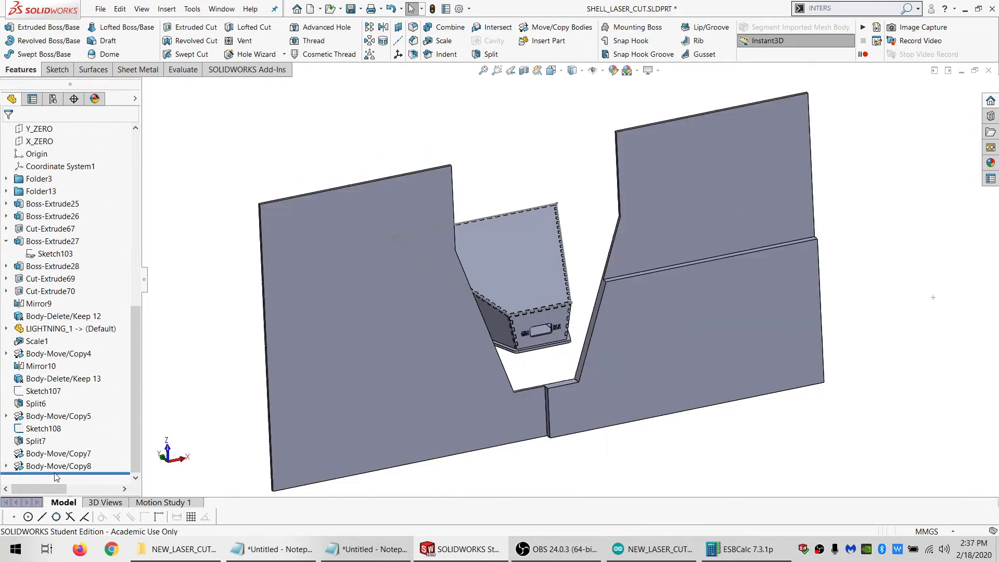
{"action": "left_click", "coordinate": [57, 465]}
{"action": "left_click", "coordinate": [63, 432]}
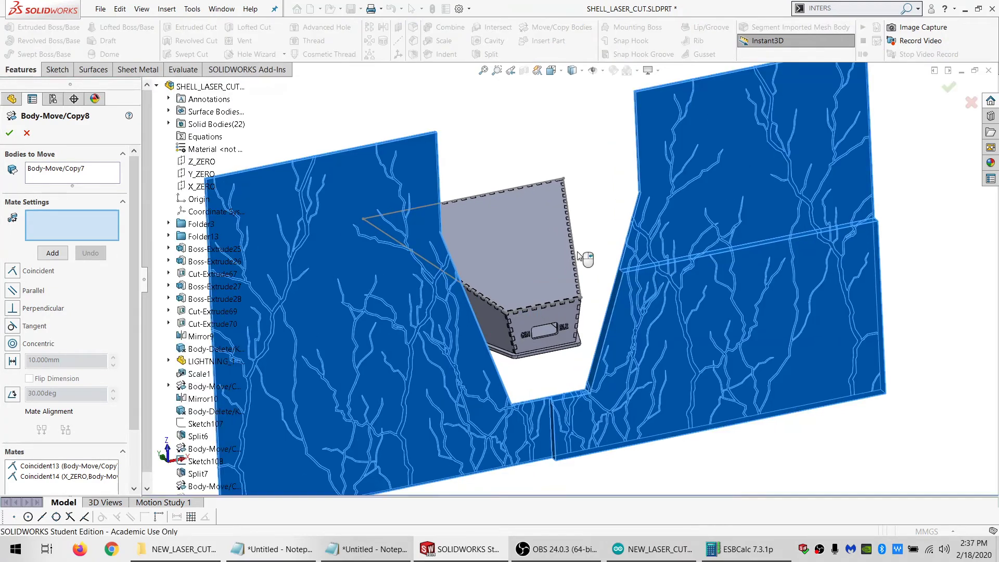
{"action": "scroll", "coordinate": [520, 341], "scroll_direction": "down", "scroll_amount": 10}
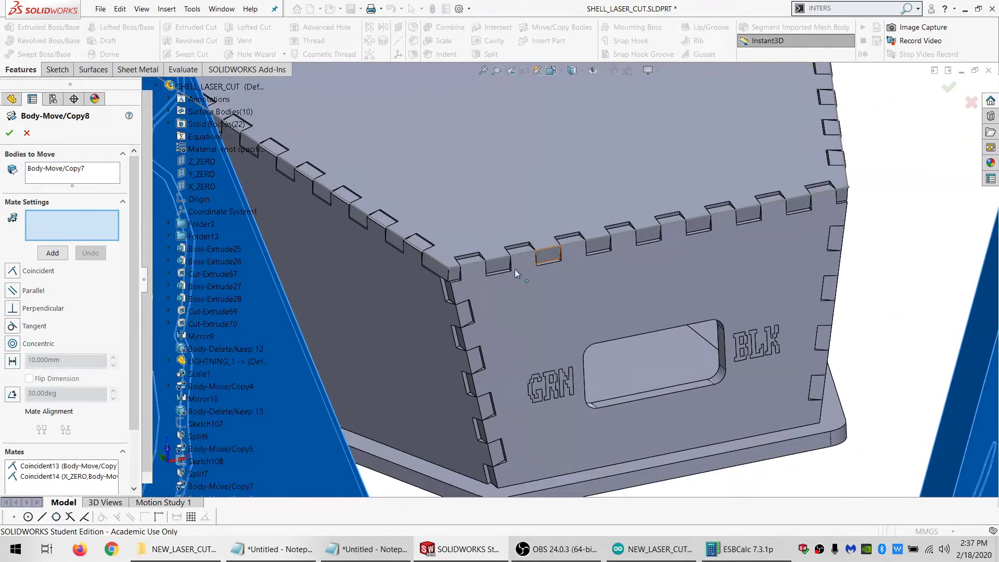
{"action": "scroll", "coordinate": [460, 271], "scroll_direction": "down", "scroll_amount": 8}
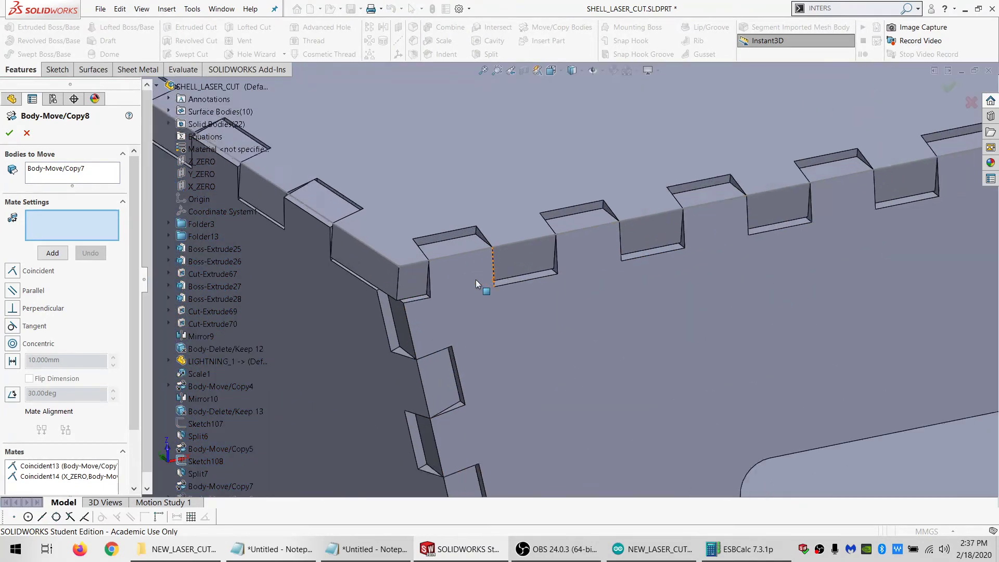
{"action": "left_click", "coordinate": [425, 256]}
{"action": "scroll", "coordinate": [582, 311], "scroll_direction": "up", "scroll_amount": 10}
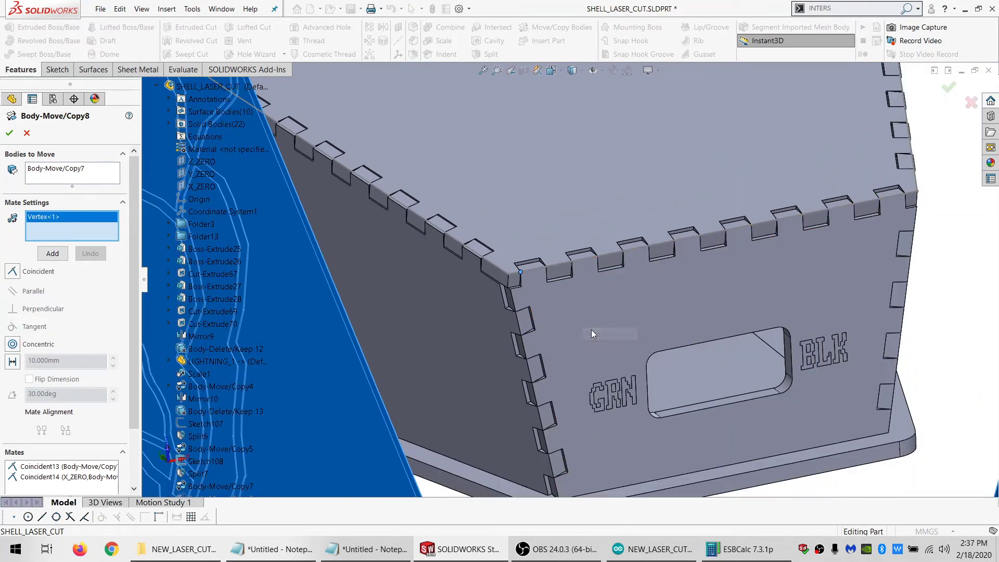
{"action": "scroll", "coordinate": [639, 427], "scroll_direction": "down", "scroll_amount": 4}
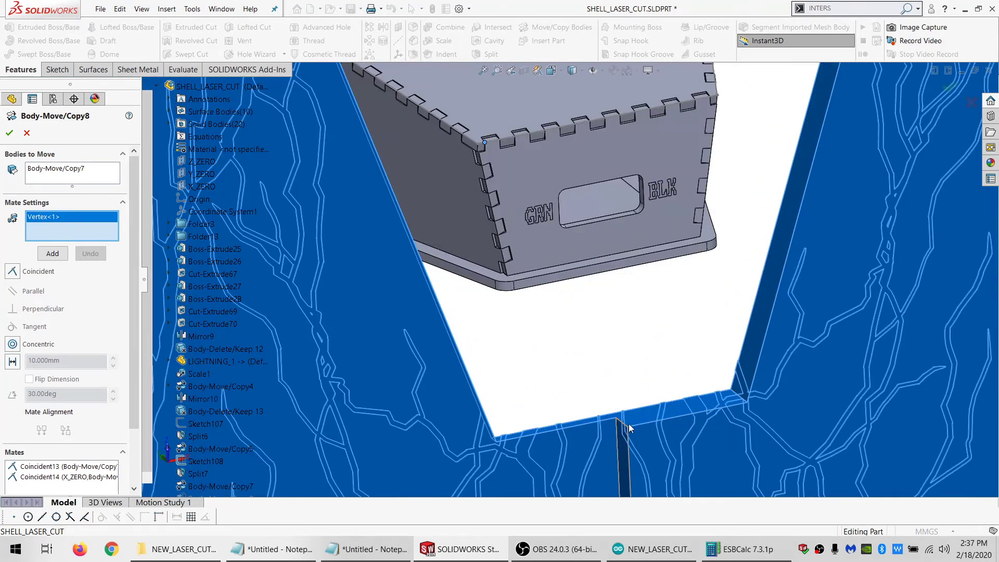
{"action": "left_click", "coordinate": [641, 416]}
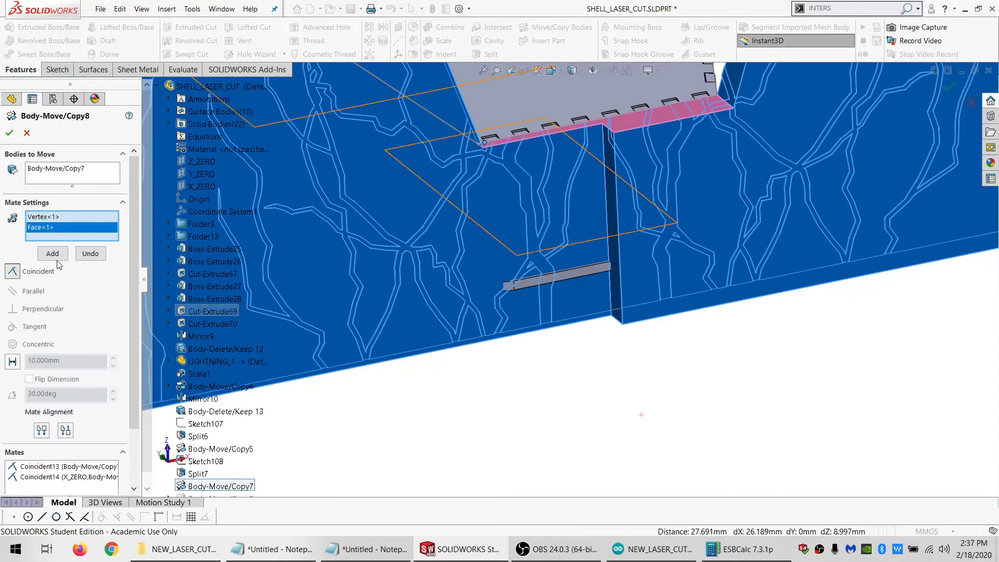
{"action": "left_click", "coordinate": [54, 254]}
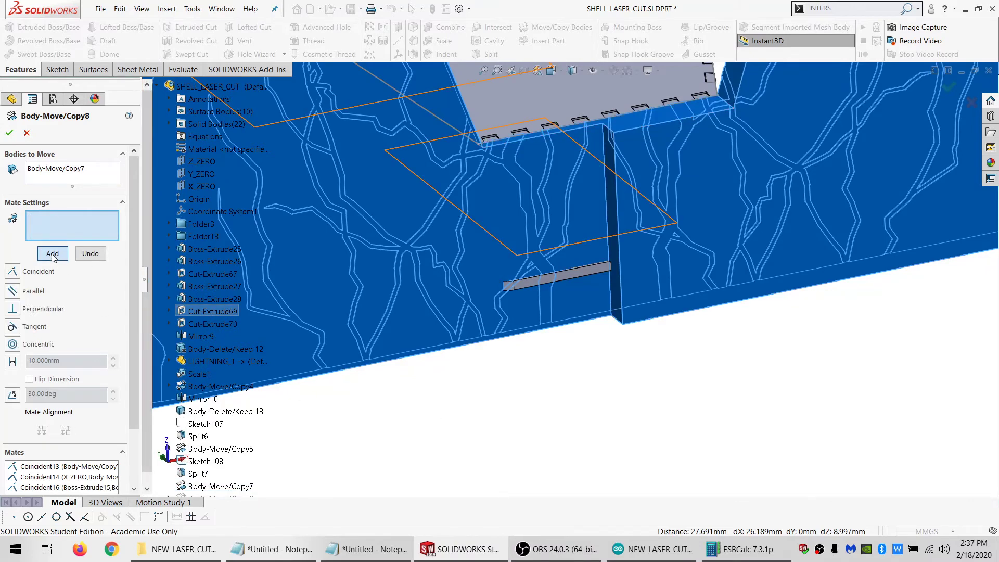
{"action": "left_click", "coordinate": [10, 134]}
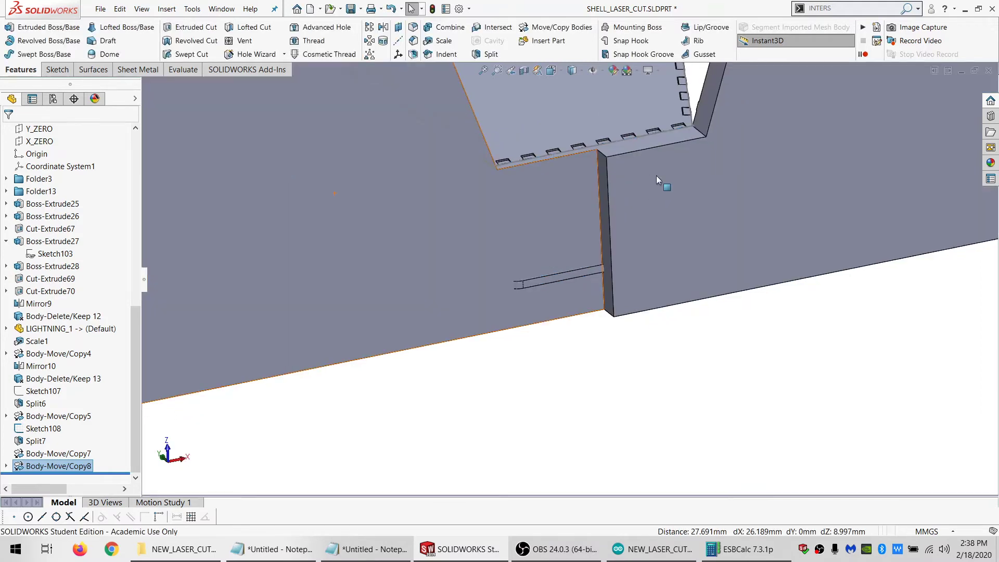
Hide the mated lightning copy Body-Move/Copy8 and show the lightning piece Split7[1]
{"action": "middle_click_drag", "start_coordinate": [657, 176], "coordinate": [894, 208]}
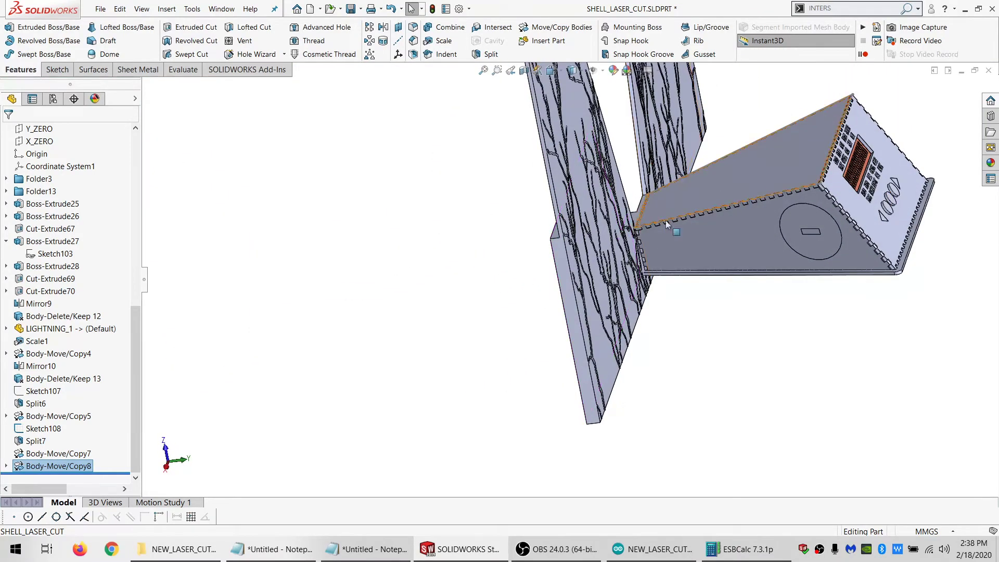
{"action": "left_click", "coordinate": [639, 243]}
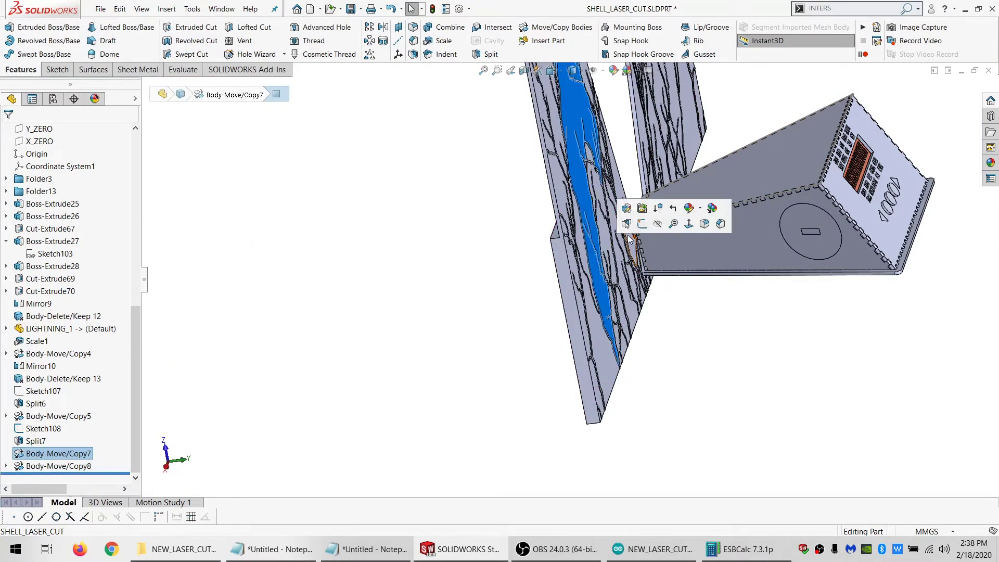
{"action": "left_click", "coordinate": [661, 223]}
{"action": "scroll", "coordinate": [34, 187], "scroll_direction": "up", "scroll_amount": 4}
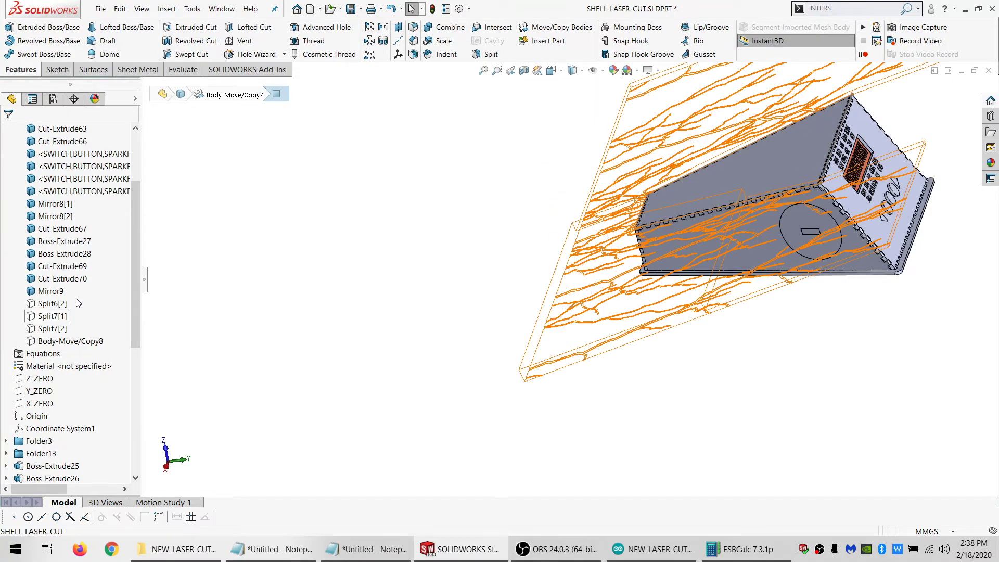
{"action": "left_click", "coordinate": [47, 317]}
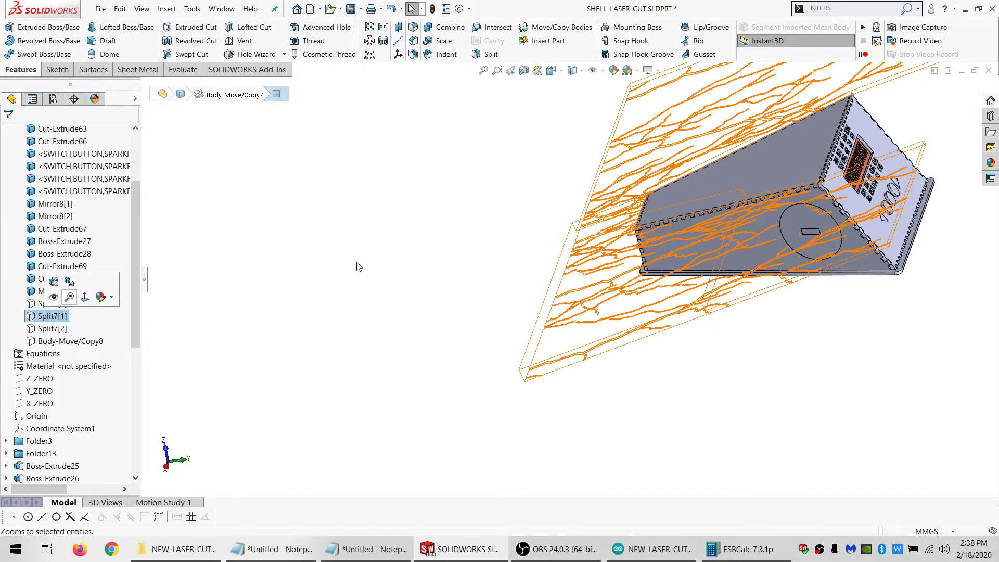
{"action": "left_click", "coordinate": [430, 236]}
Start a sketch on the flat outer face of Split7[1] beside the slanted cutout edge
{"action": "scroll", "coordinate": [761, 201], "scroll_direction": "down", "scroll_amount": 4}
{"action": "middle_click_drag", "start_coordinate": [761, 201], "coordinate": [774, 314]}
{"action": "scroll", "coordinate": [679, 148], "scroll_direction": "up", "scroll_amount": 5}
{"action": "scroll", "coordinate": [678, 149], "scroll_direction": "down", "scroll_amount": 5}
{"action": "middle_click_drag", "start_coordinate": [554, 241], "coordinate": [582, 352]}
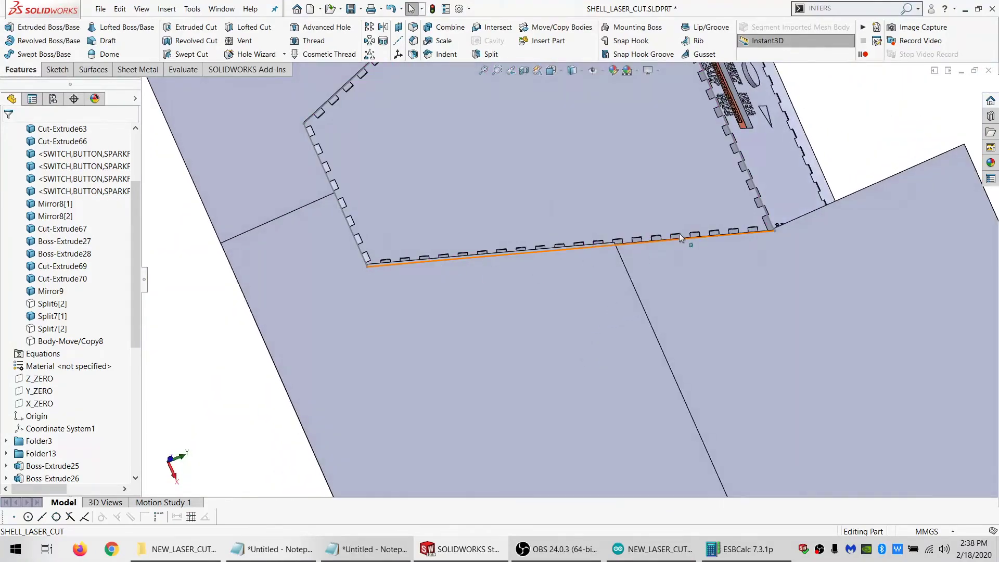
{"action": "left_click", "coordinate": [670, 269]}
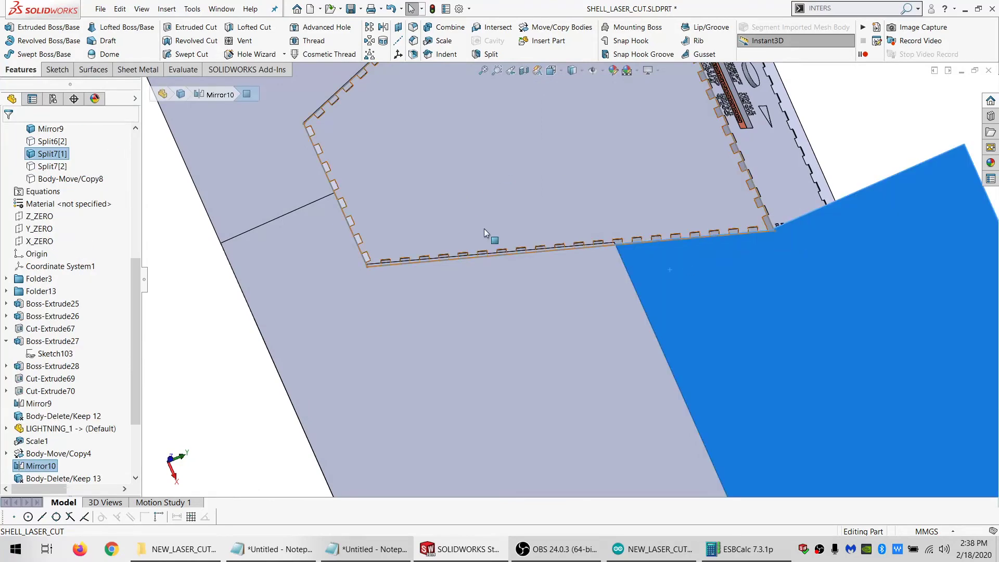
{"action": "left_click", "coordinate": [62, 71]}
{"action": "left_click", "coordinate": [11, 29]}
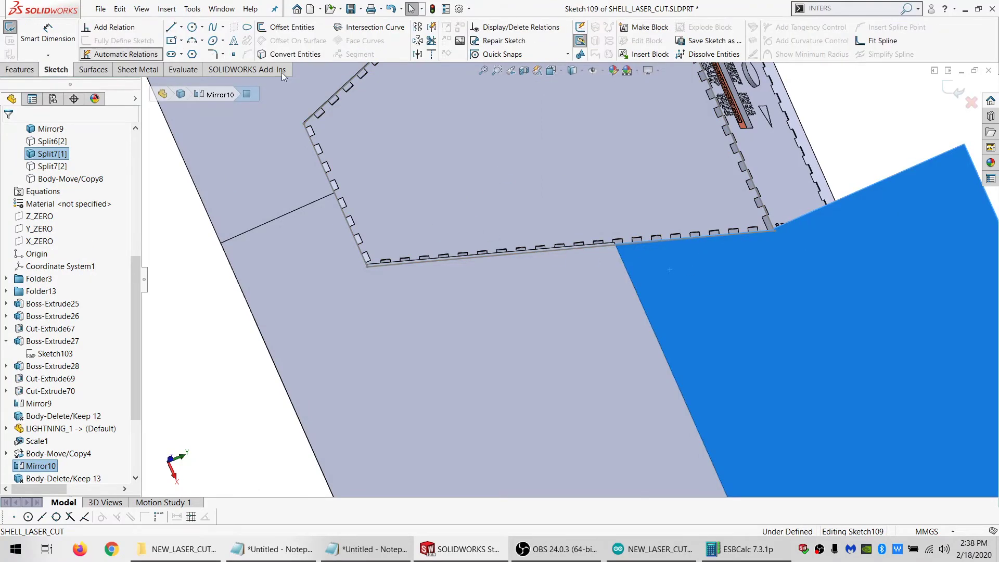
Sketch a 3-point corner rectangle about 11.6 mm wide, with its first side along the slanted cutout edge near the step
{"action": "left_click", "coordinate": [181, 41]}
{"action": "left_click", "coordinate": [195, 82]}
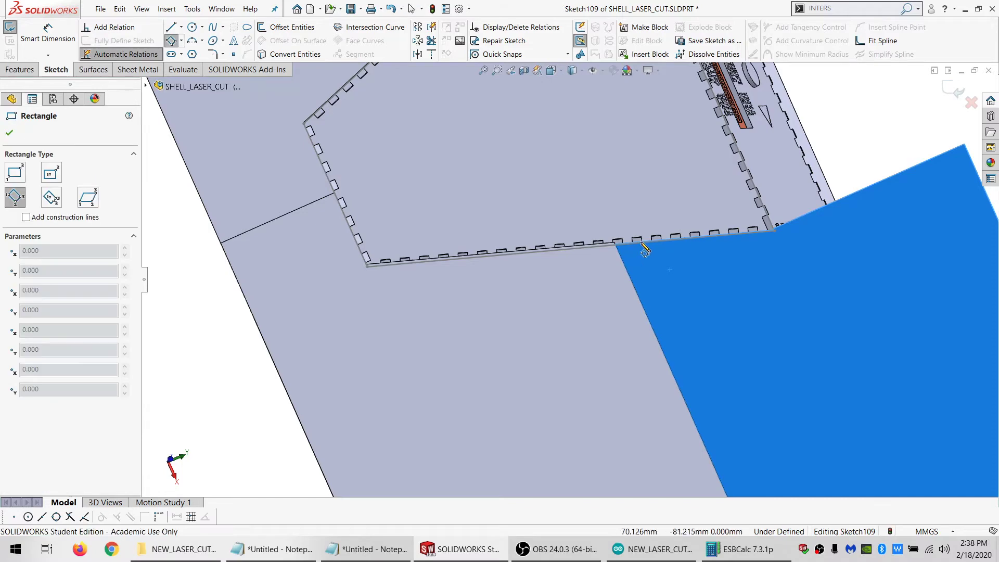
{"action": "scroll", "coordinate": [639, 254], "scroll_direction": "down", "scroll_amount": 3}
{"action": "scroll", "coordinate": [638, 250], "scroll_direction": "down", "scroll_amount": 1}
{"action": "middle_click_drag", "start_coordinate": [637, 251], "coordinate": [635, 307]}
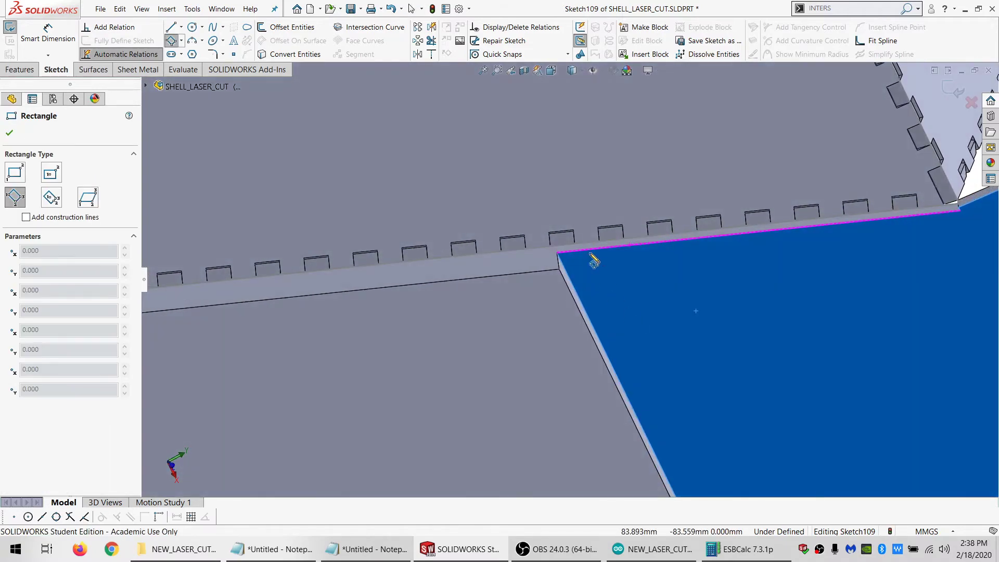
{"action": "left_click", "coordinate": [599, 251]}
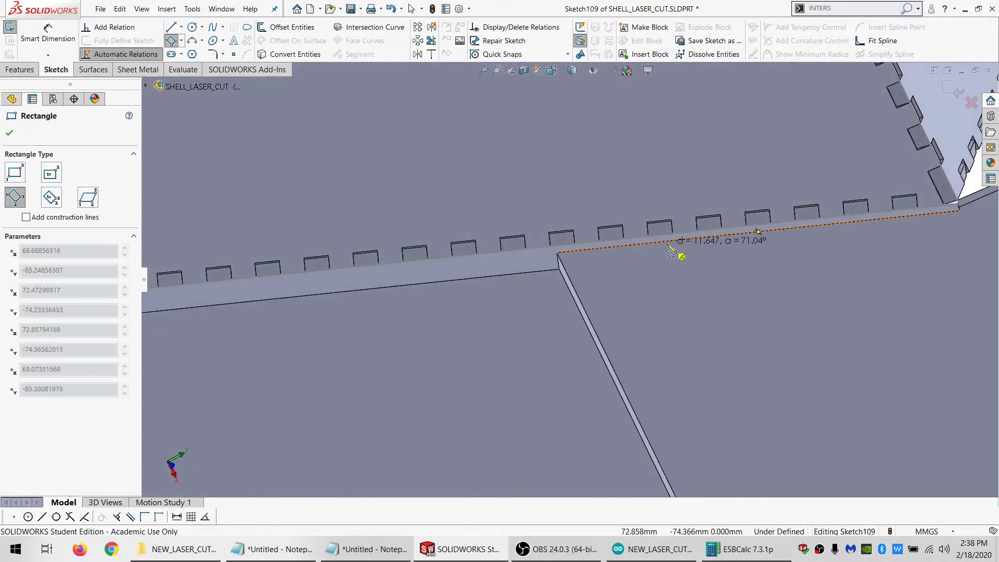
{"action": "left_click", "coordinate": [671, 252]}
{"action": "left_click", "coordinate": [674, 439]}
{"action": "middle_click_drag", "start_coordinate": [674, 439], "coordinate": [530, 331]}
Dimension the rectangle's width and set it to 15 mm
{"action": "left_click", "coordinate": [47, 35]}
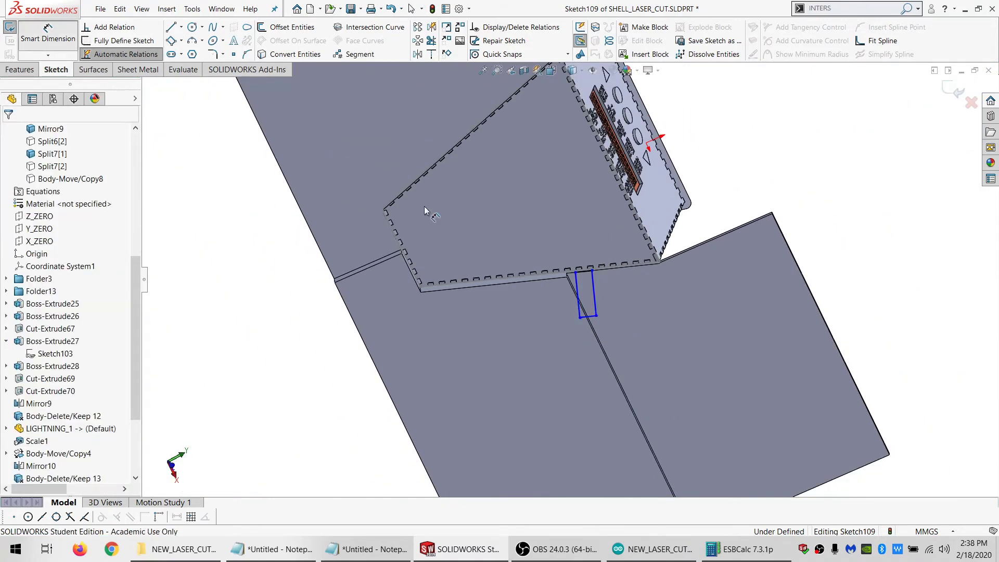
{"action": "left_click", "coordinate": [580, 317]}
{"action": "left_click", "coordinate": [596, 315]}
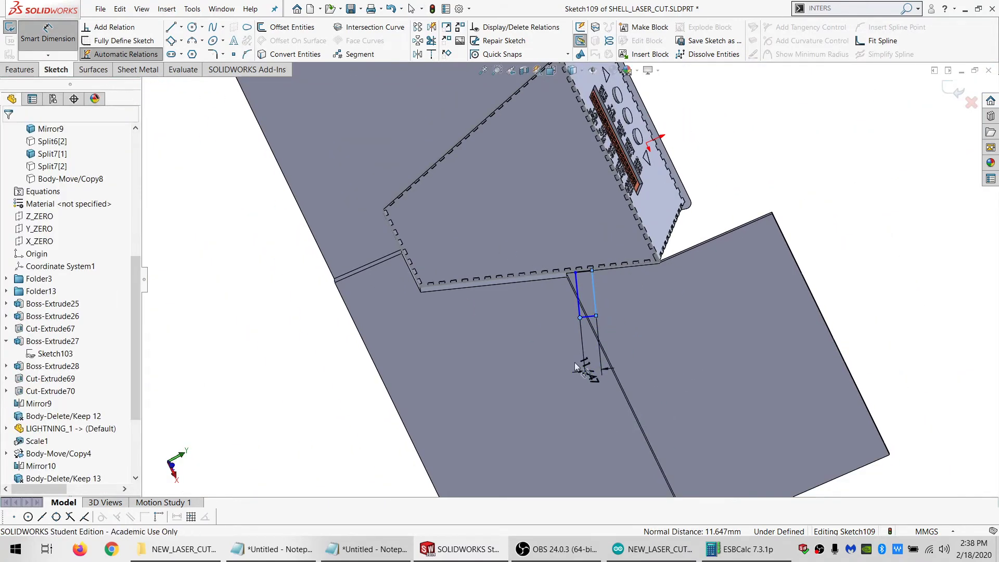
{"action": "left_click", "coordinate": [574, 362]}
{"action": "type", "text": "15"}
{"action": "key", "text": "Return"}
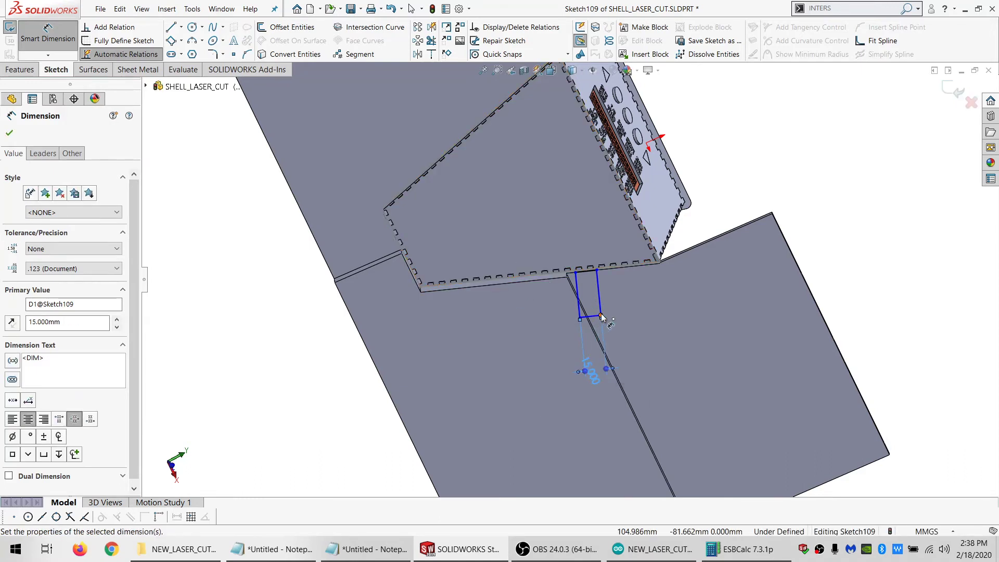
{"action": "left_click", "coordinate": [600, 314]}
{"action": "left_click", "coordinate": [593, 270]}
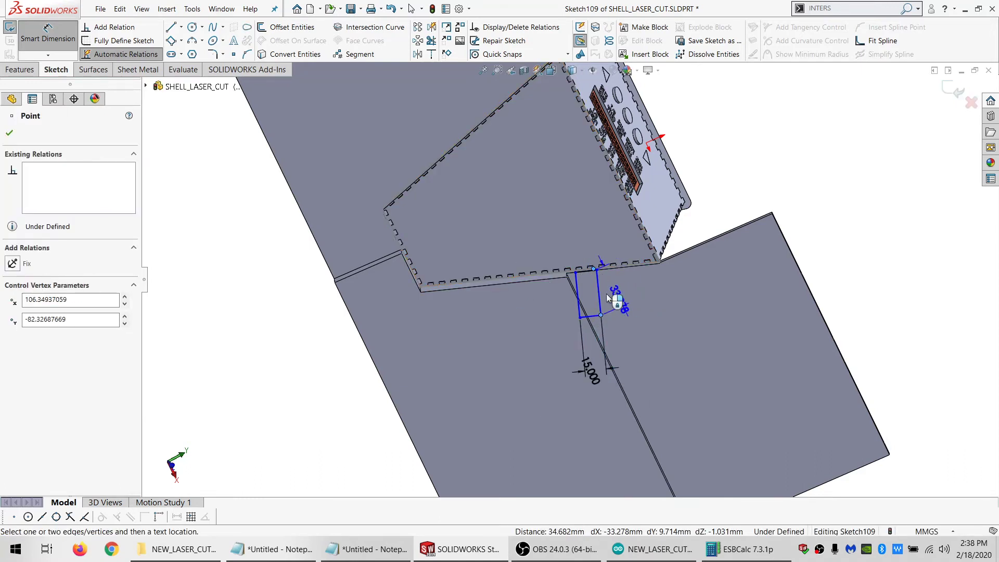
{"action": "key", "text": "Escape"}
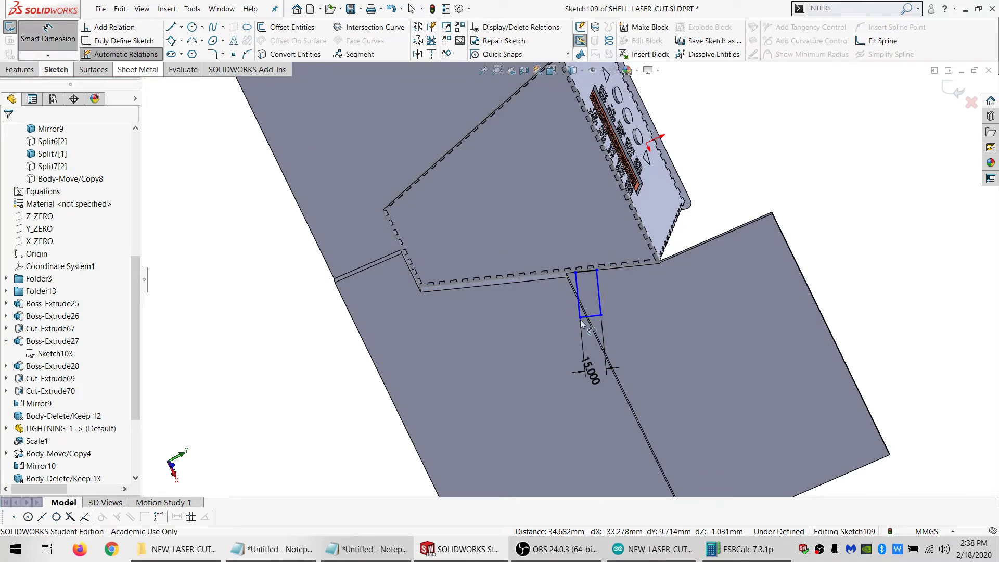
Dimension the rectangle's length from its corner to the opposite short side and set it to 100 mm
{"action": "left_click", "coordinate": [600, 315]}
{"action": "left_click", "coordinate": [586, 270]}
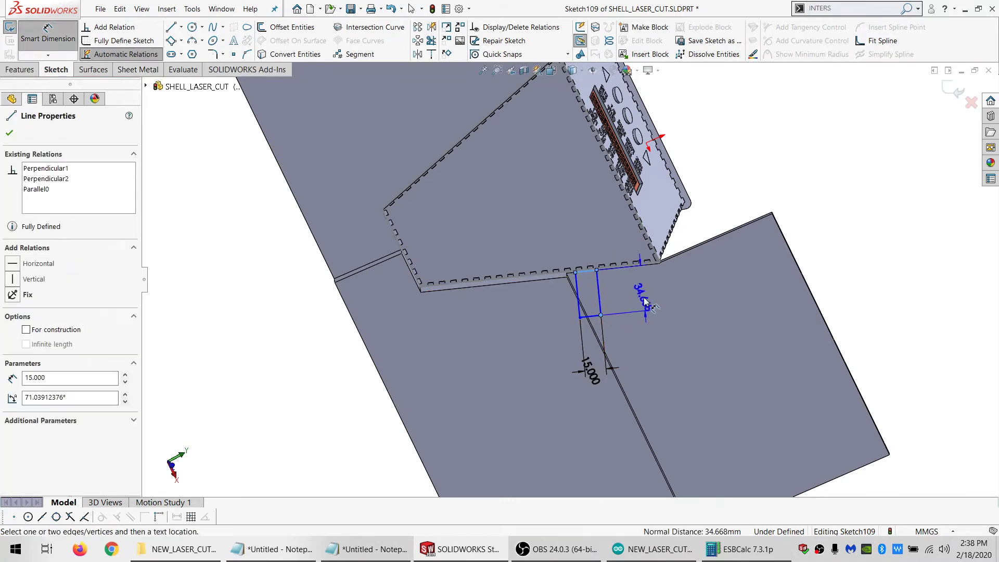
{"action": "left_click", "coordinate": [644, 301]}
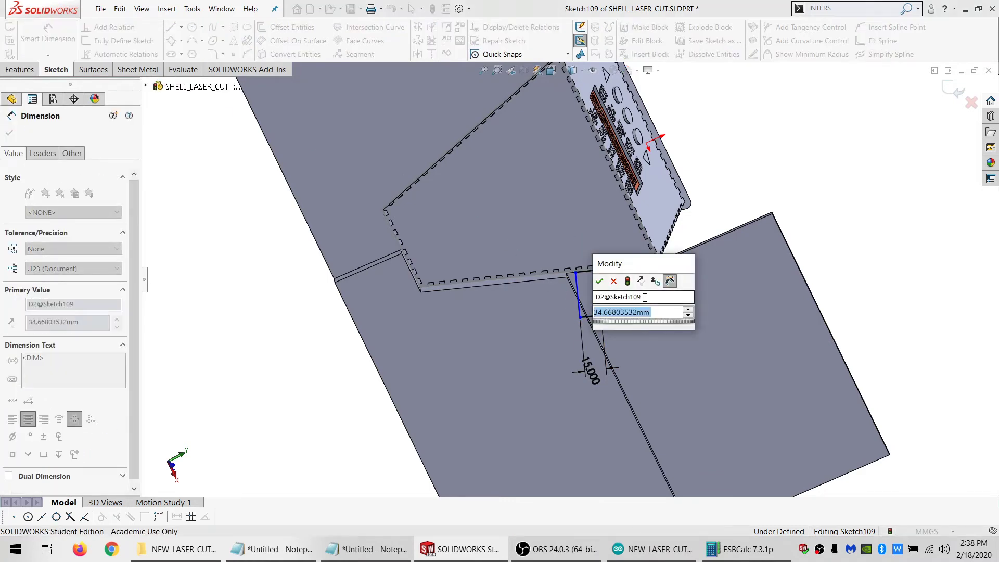
{"action": "type", "text": "100"}
{"action": "key", "text": "Return"}
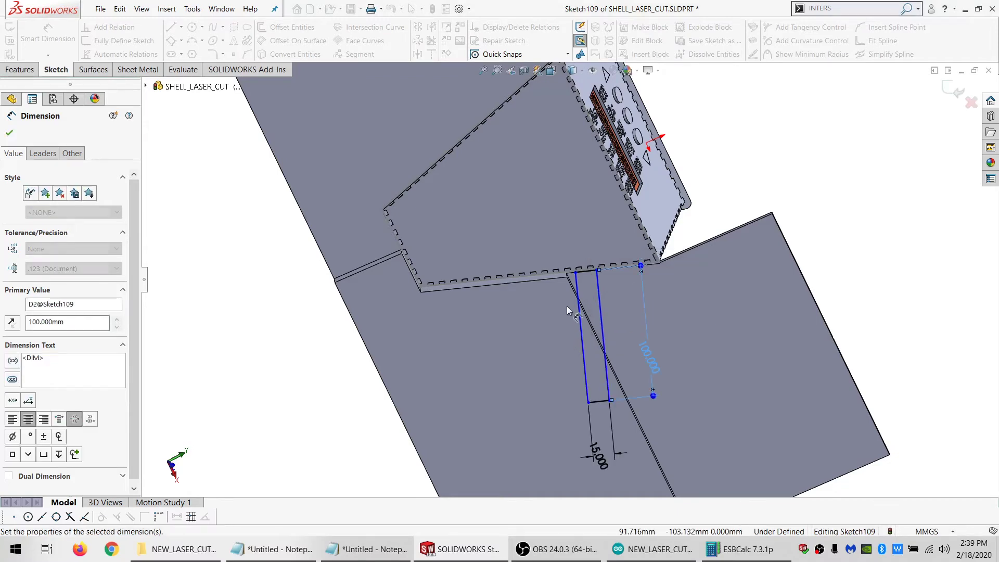
{"action": "key", "text": "Escape"}
Add a point midway along the rectangle's short side at the cutout and constrain it to the midpoint of the slanted cutout edge
{"action": "scroll", "coordinate": [559, 277], "scroll_direction": "down", "scroll_amount": 3}
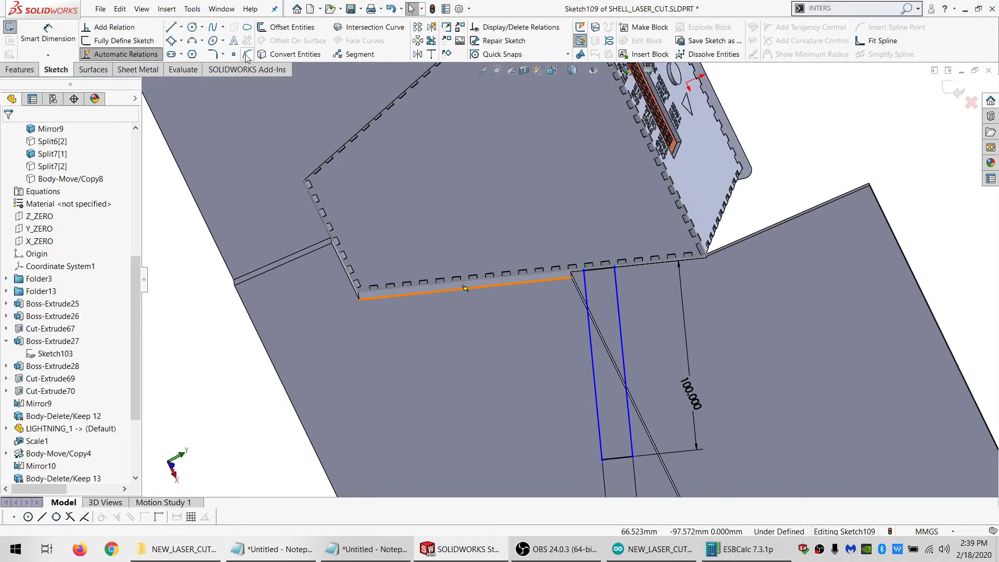
{"action": "left_click", "coordinate": [599, 269]}
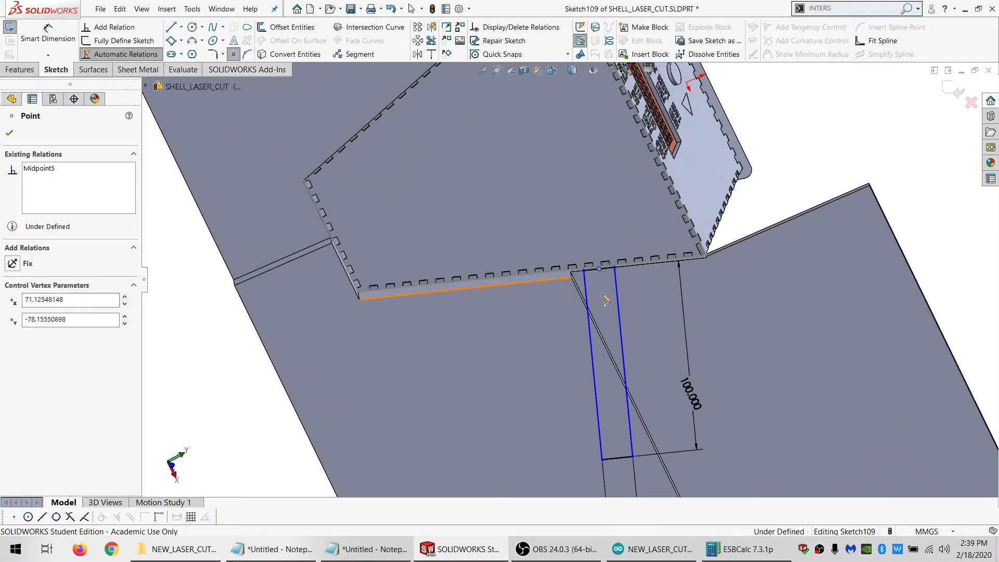
{"action": "key", "text": "Escape"}
{"action": "left_click", "coordinate": [599, 269]}
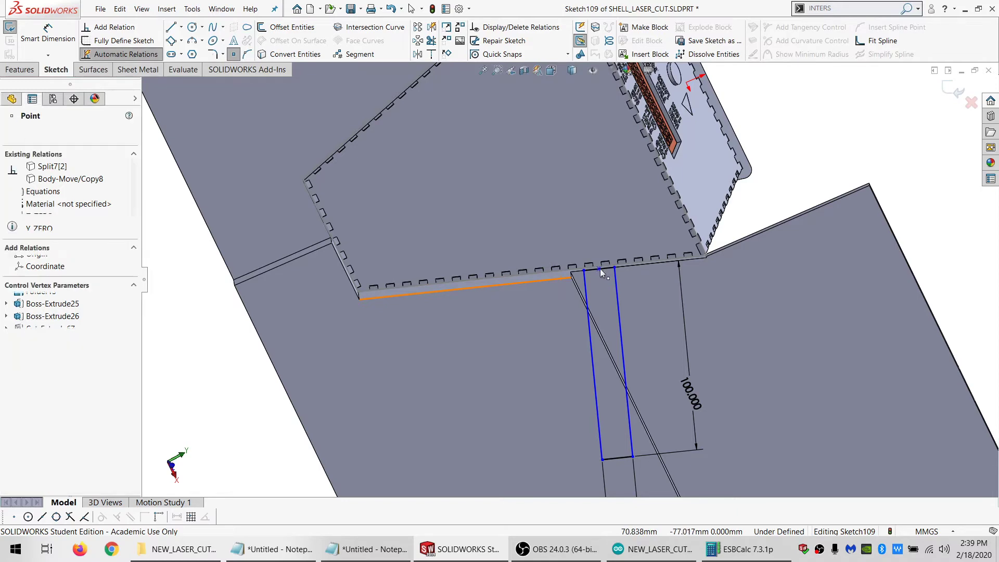
{"action": "left_click", "coordinate": [561, 281], "text": "ctrl"}
{"action": "left_click", "coordinate": [30, 323]}
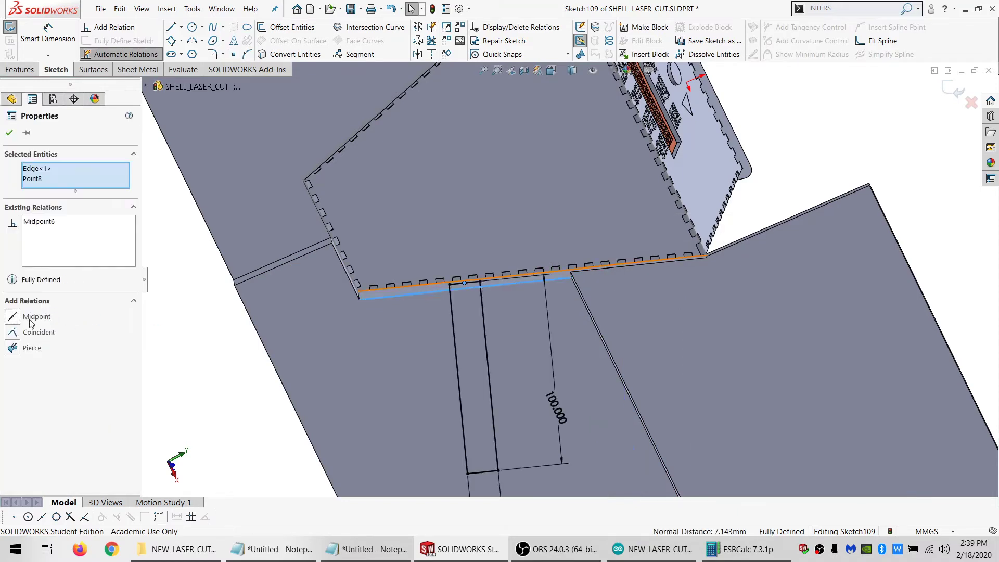
Cut the rectangle Through All in the reversed direction, limiting the feature scope to the body Split7[1]
{"action": "scroll", "coordinate": [421, 284], "scroll_direction": "up", "scroll_amount": 1}
{"action": "left_click", "coordinate": [18, 71]}
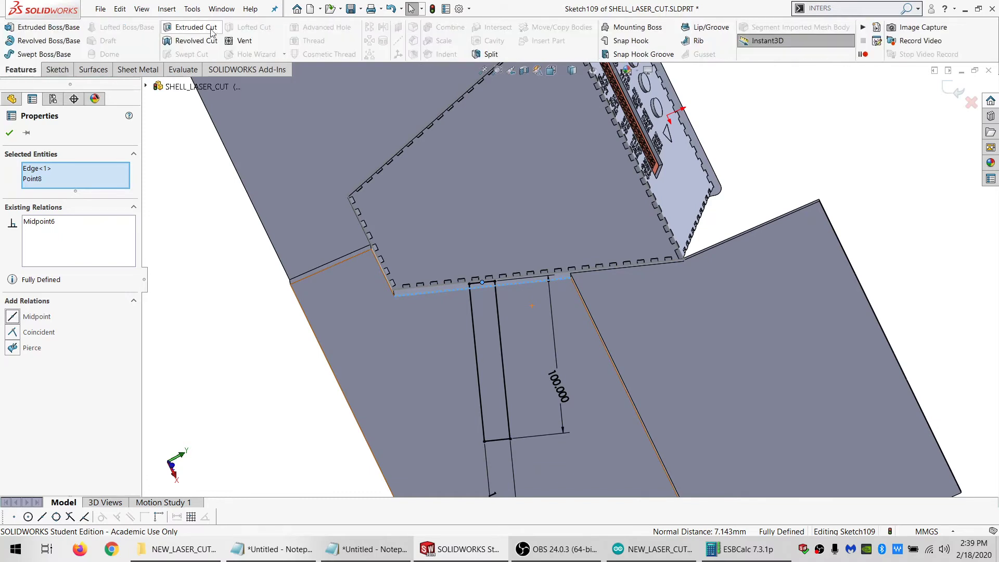
{"action": "left_click", "coordinate": [212, 28]}
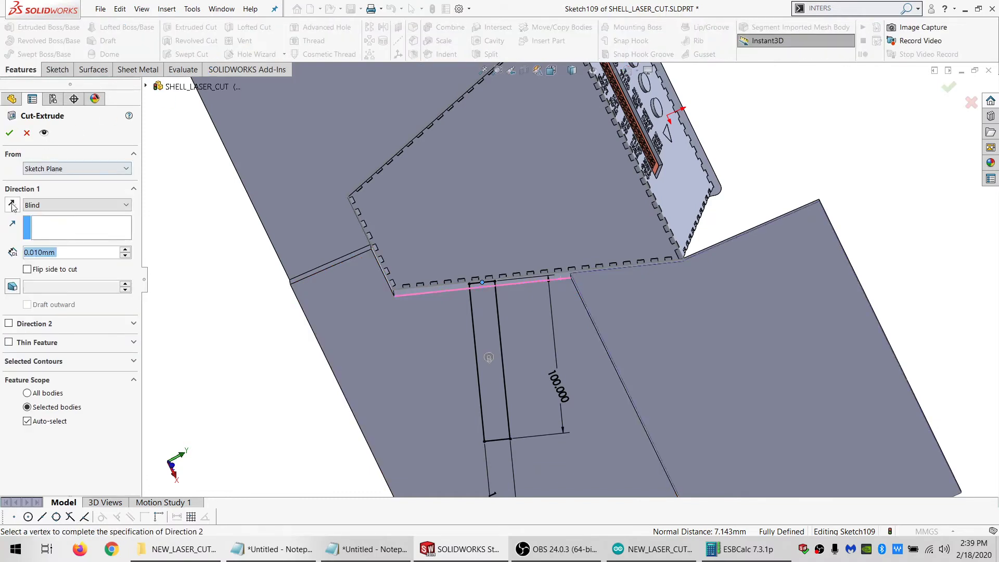
{"action": "left_click", "coordinate": [73, 205]}
{"action": "left_click", "coordinate": [41, 215]}
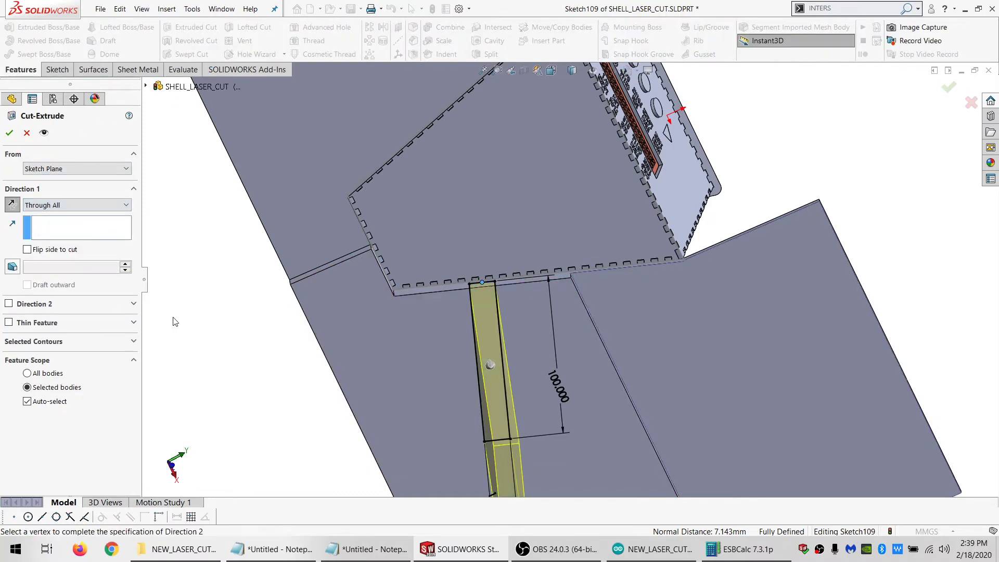
{"action": "left_click", "coordinate": [55, 401]}
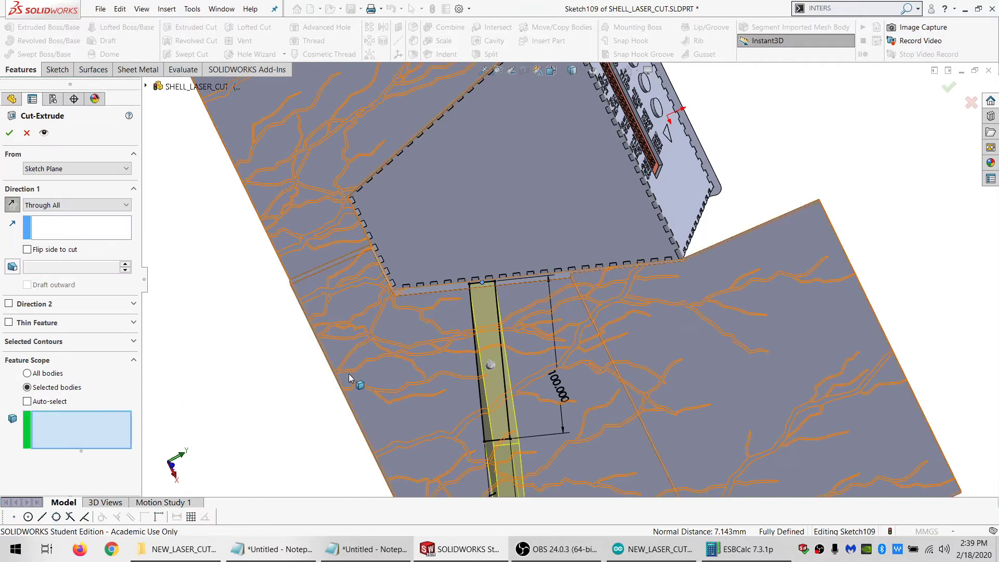
{"action": "left_click", "coordinate": [348, 374]}
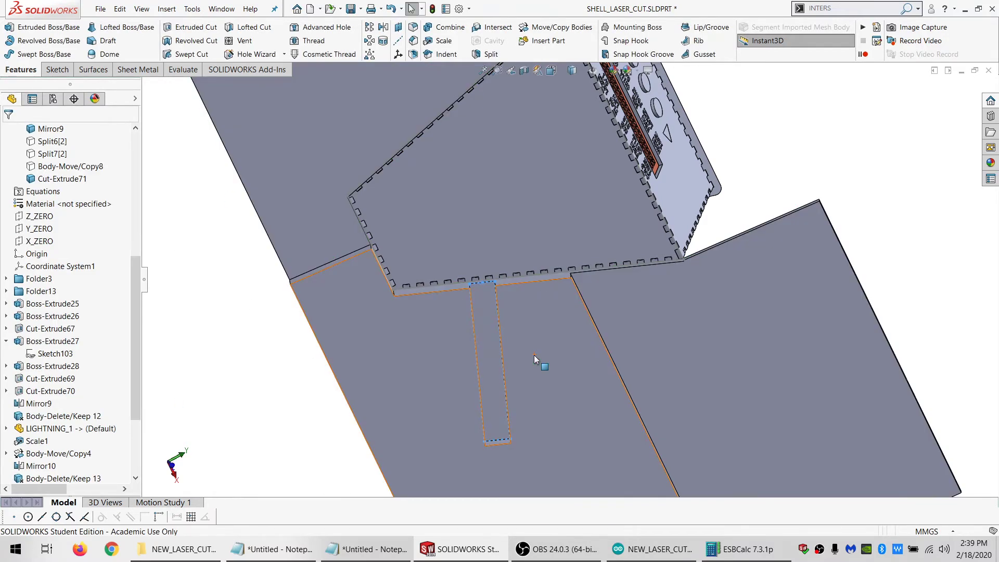
Create an offset surface at distance 0 from the long side wall of the slot cut in the lightning piece
{"action": "middle_click_drag", "start_coordinate": [533, 355], "coordinate": [494, 310]}
{"action": "left_click", "coordinate": [491, 307]}
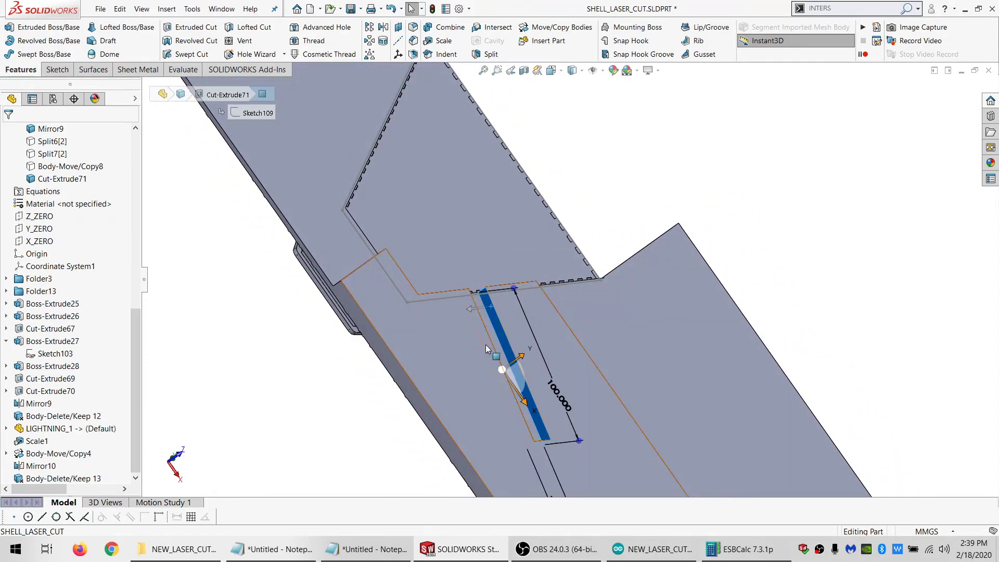
{"action": "left_click", "coordinate": [92, 70]}
{"action": "left_click", "coordinate": [260, 29]}
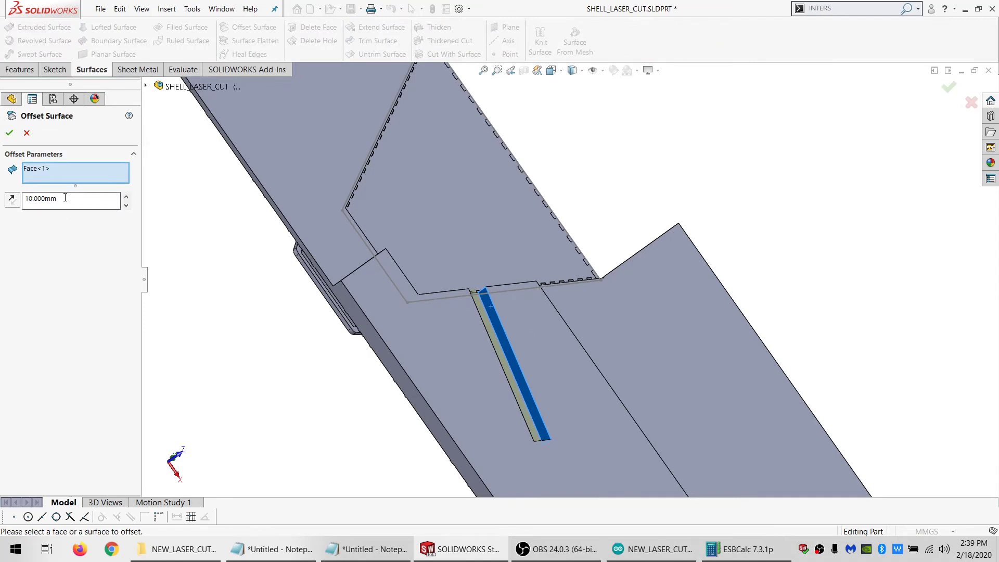
{"action": "left_click", "coordinate": [9, 133]}
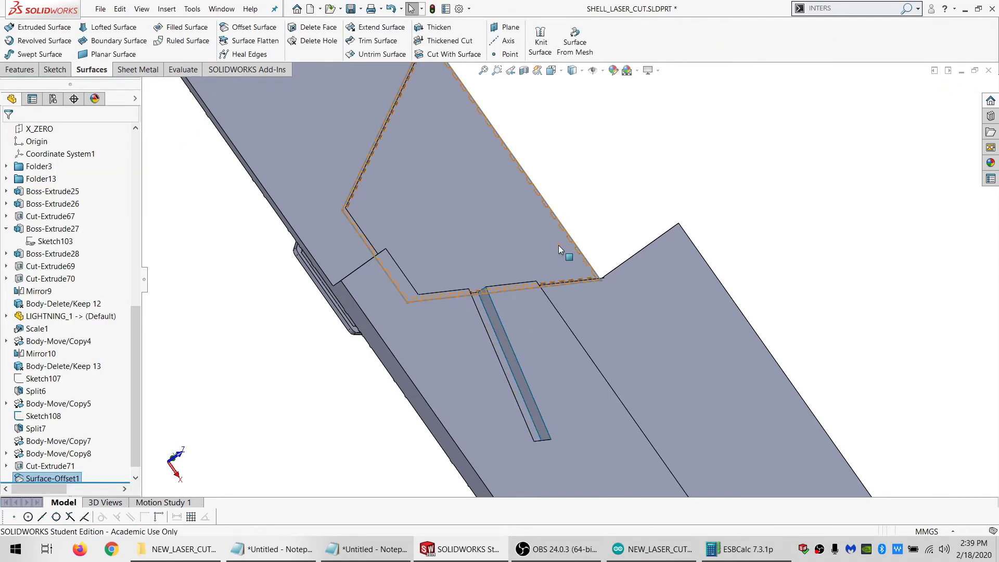
{"action": "middle_click_drag", "start_coordinate": [558, 245], "coordinate": [470, 278]}
{"action": "left_click", "coordinate": [248, 145]}
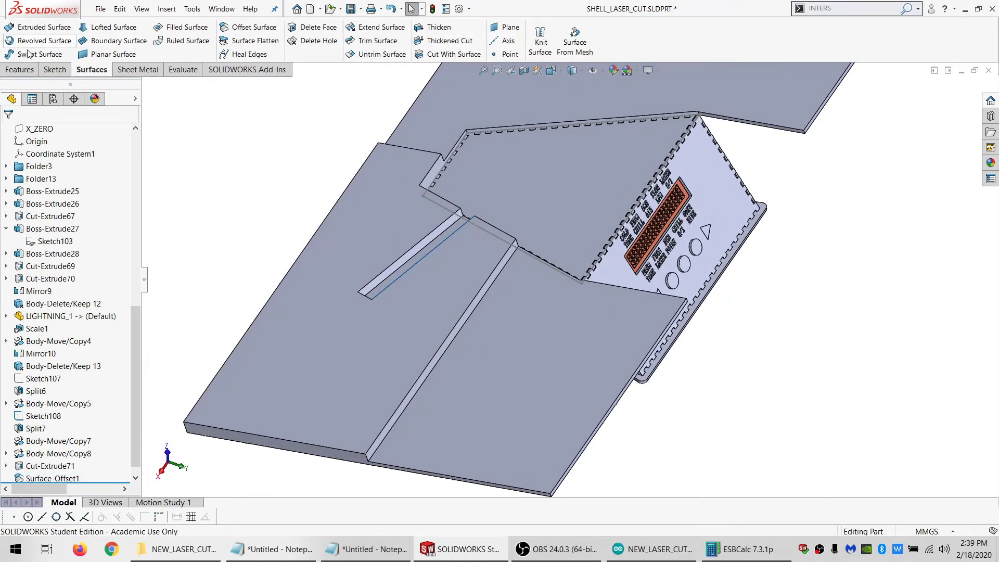
Move the lightning body Cut-Extrude71 with a coincident mate between its patterned face and the enclosure side panel with the circular cutout
{"action": "left_click", "coordinate": [20, 69]}
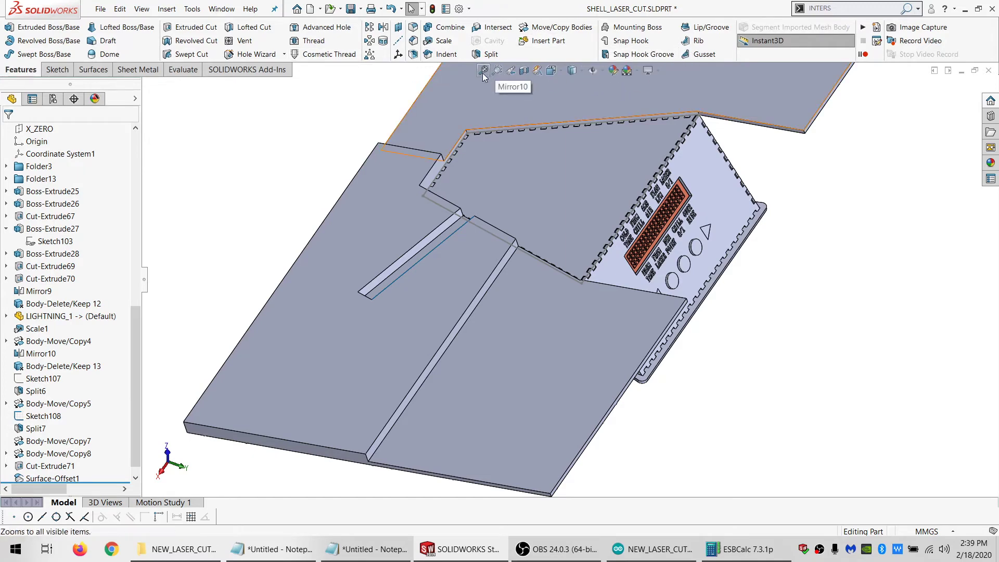
{"action": "left_click", "coordinate": [555, 27]}
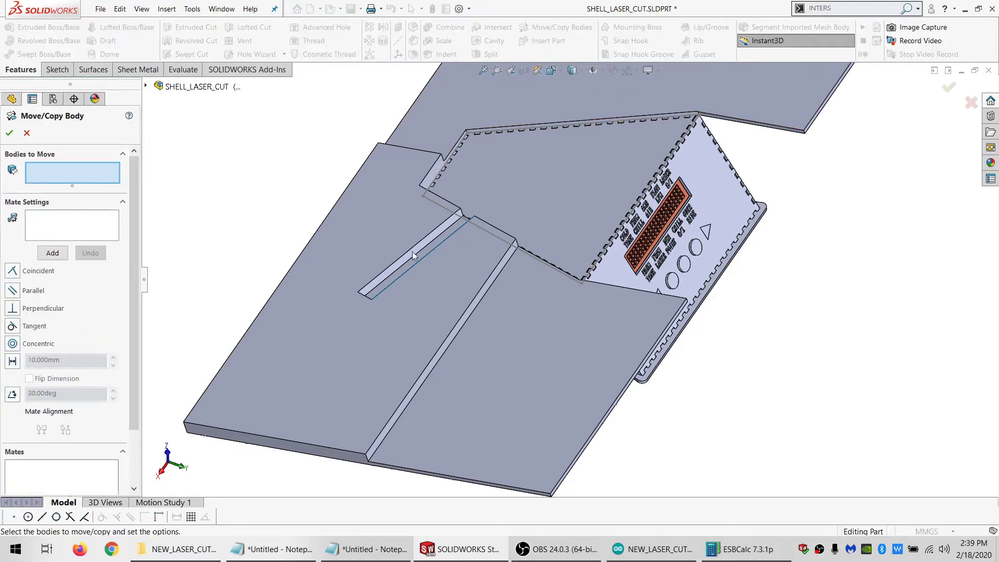
{"action": "left_click", "coordinate": [380, 216]}
{"action": "scroll", "coordinate": [493, 286], "scroll_direction": "down", "scroll_amount": 3}
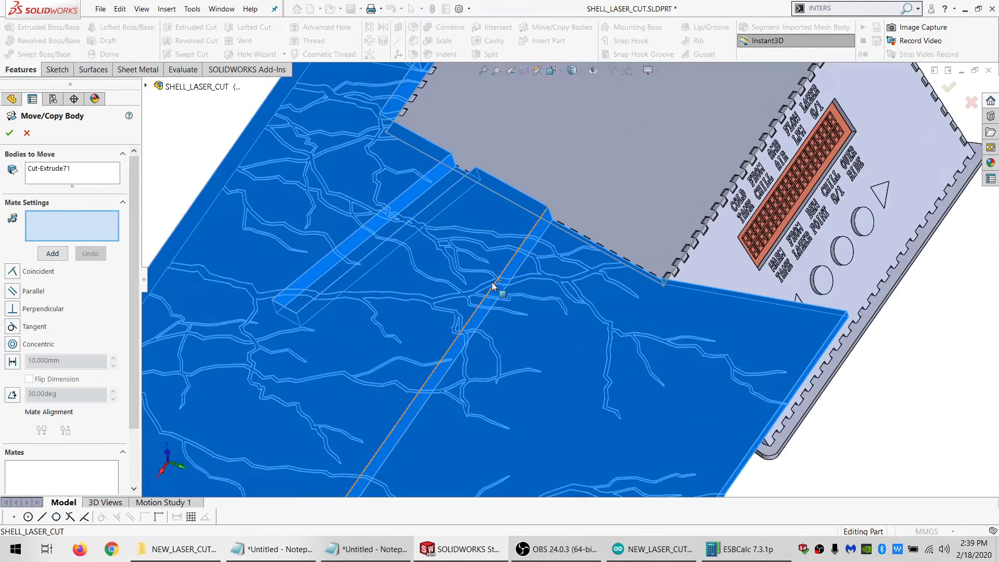
{"action": "middle_click_drag", "start_coordinate": [493, 286], "coordinate": [546, 268]}
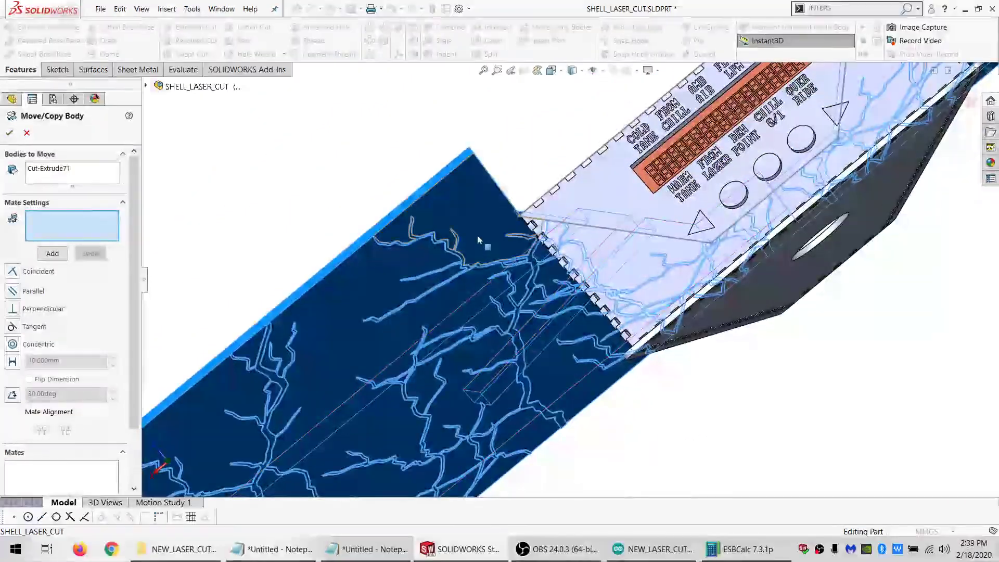
{"action": "left_click", "coordinate": [539, 252]}
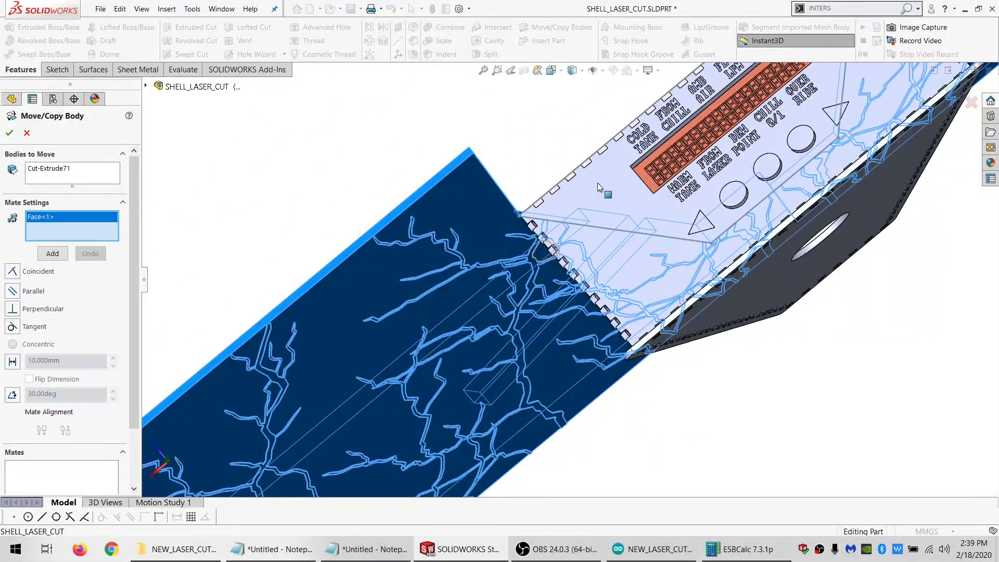
{"action": "middle_click_drag", "start_coordinate": [434, 224], "coordinate": [563, 230]}
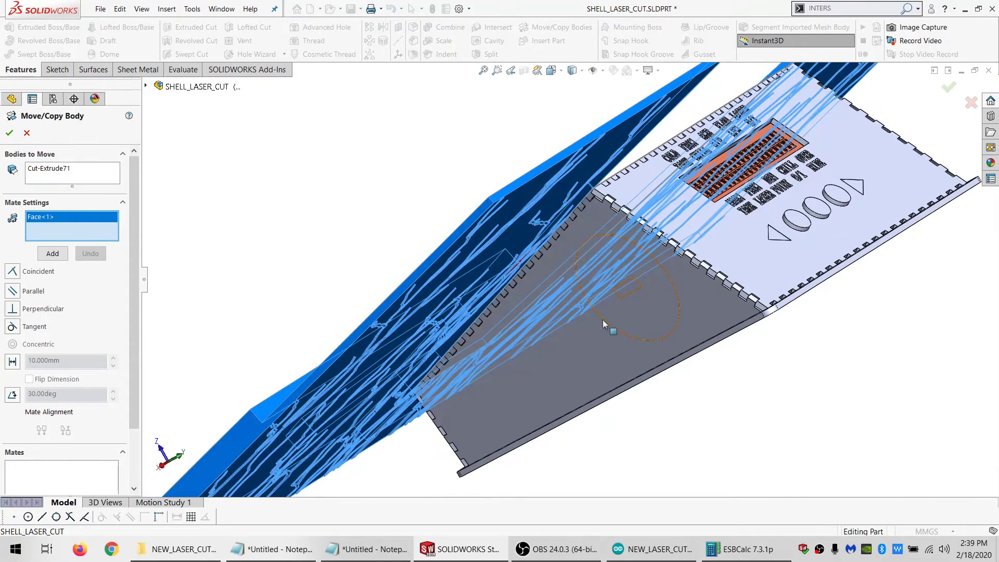
{"action": "left_click", "coordinate": [584, 361]}
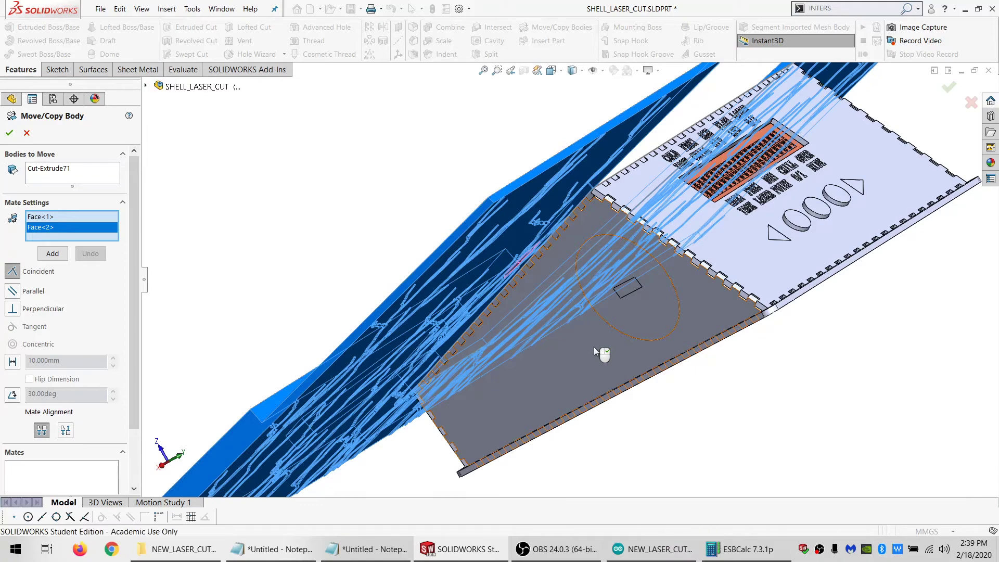
{"action": "scroll", "coordinate": [582, 311], "scroll_direction": "up", "scroll_amount": 3}
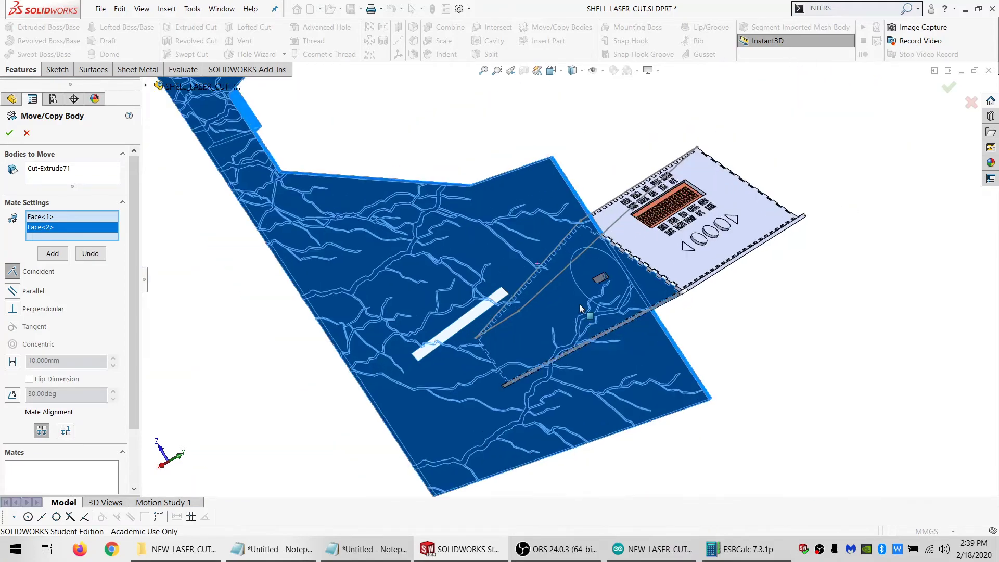
{"action": "mouse_move", "coordinate": [579, 304]}
{"action": "middle_mouse_down"}
{"action": "mouse_move", "coordinate": [586, 285]}
{"action": "mouse_move", "coordinate": [560, 299]}
{"action": "middle_mouse_up"}
{"action": "left_click", "coordinate": [52, 254]}
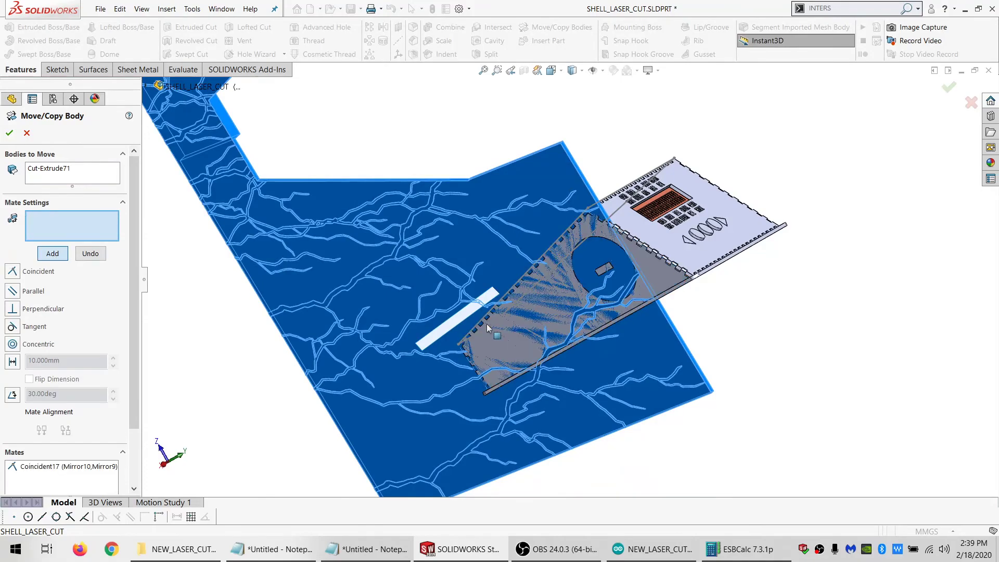
{"action": "scroll", "coordinate": [532, 368], "scroll_direction": "down", "scroll_amount": 5}
{"action": "middle_click_drag", "start_coordinate": [532, 368], "coordinate": [541, 317]}
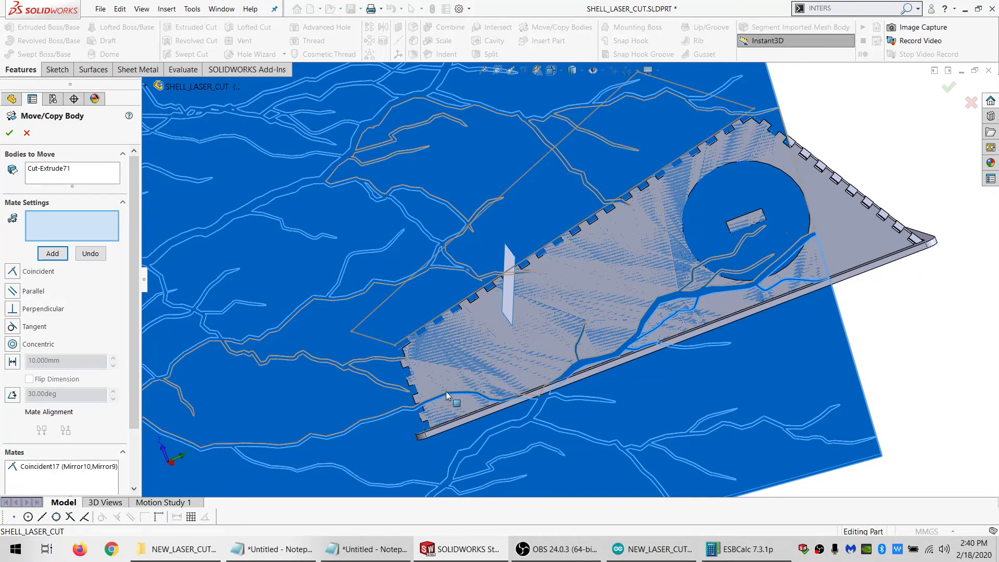
{"action": "middle_click_drag", "start_coordinate": [457, 395], "coordinate": [535, 416]}
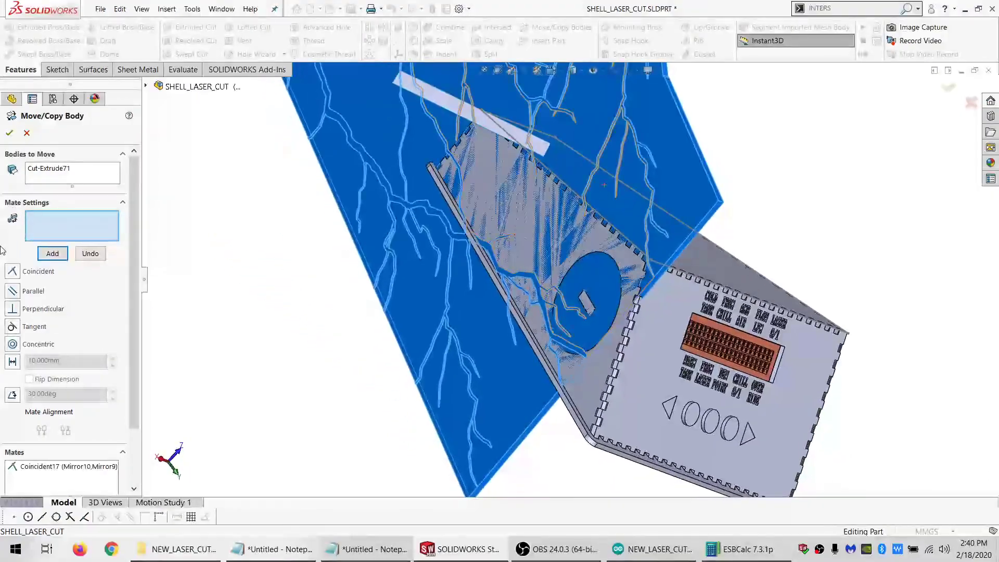
{"action": "left_click", "coordinate": [9, 133]}
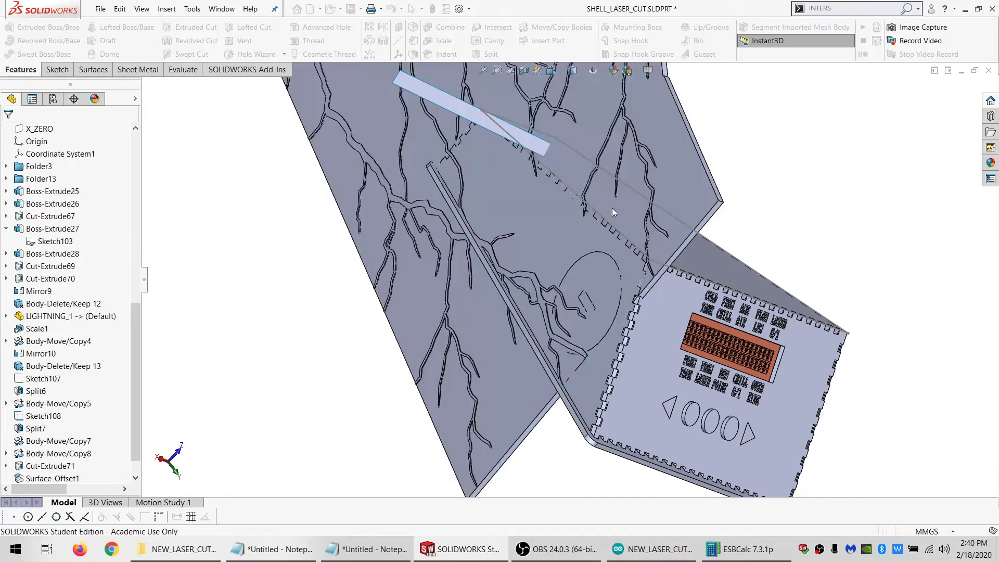
Edit Body-Move/Copy9 and flip the alignment of its coincident mate to anti-aligned
{"action": "scroll", "coordinate": [610, 208], "scroll_direction": "down", "scroll_amount": 1}
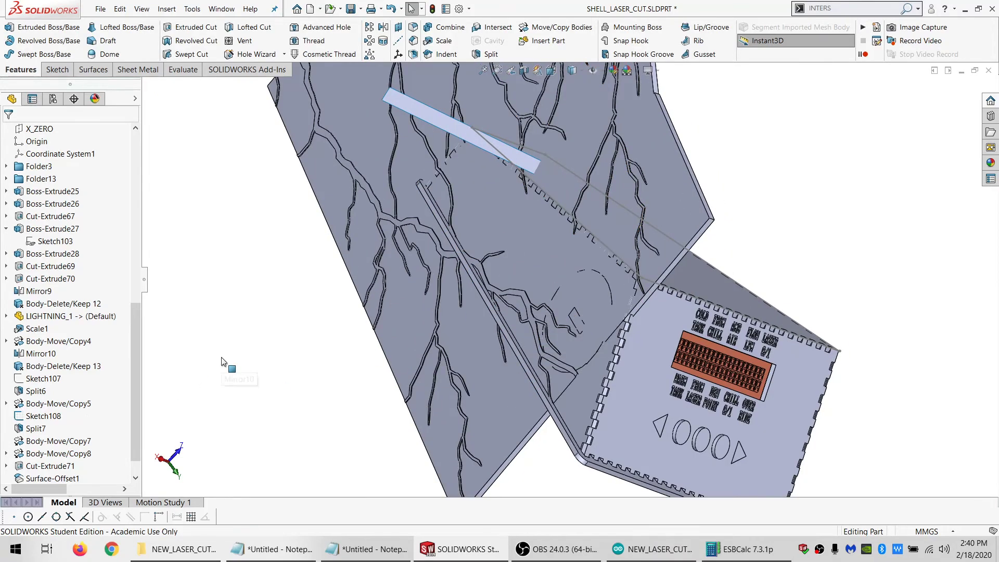
{"action": "scroll", "coordinate": [68, 364], "scroll_direction": "down", "scroll_amount": 2}
{"action": "left_click", "coordinate": [57, 466]}
{"action": "left_click", "coordinate": [74, 433]}
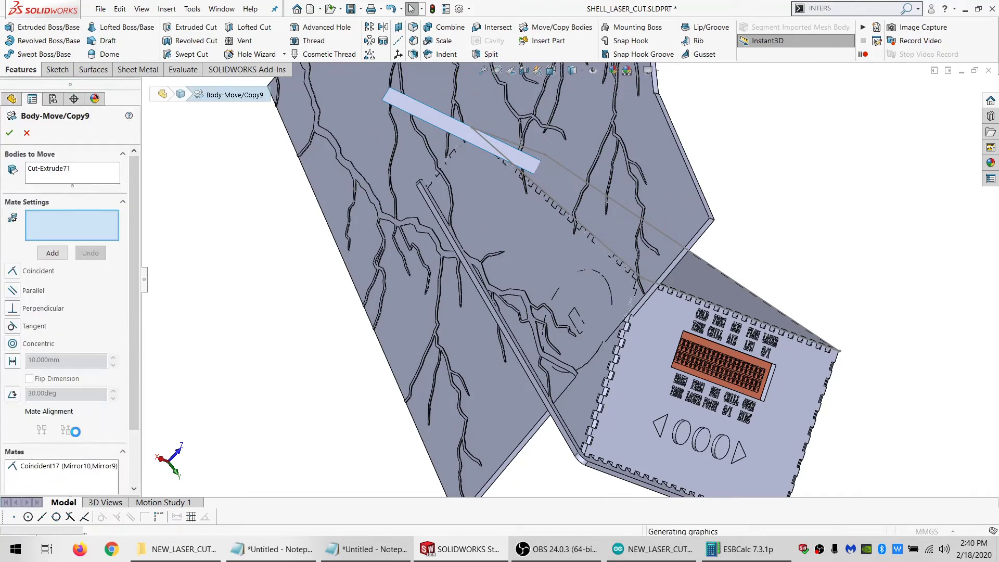
{"action": "left_click", "coordinate": [86, 470]}
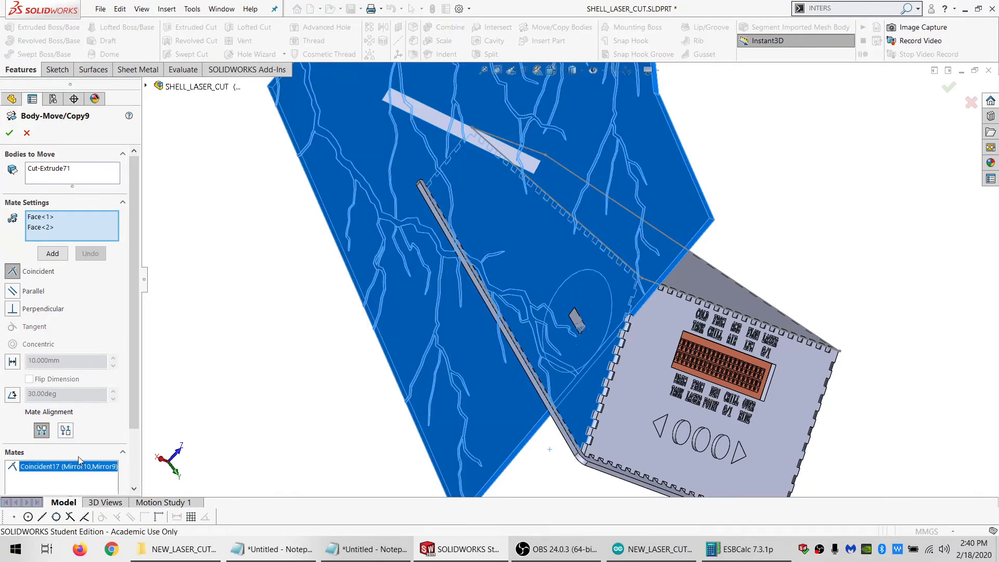
{"action": "left_click", "coordinate": [66, 431]}
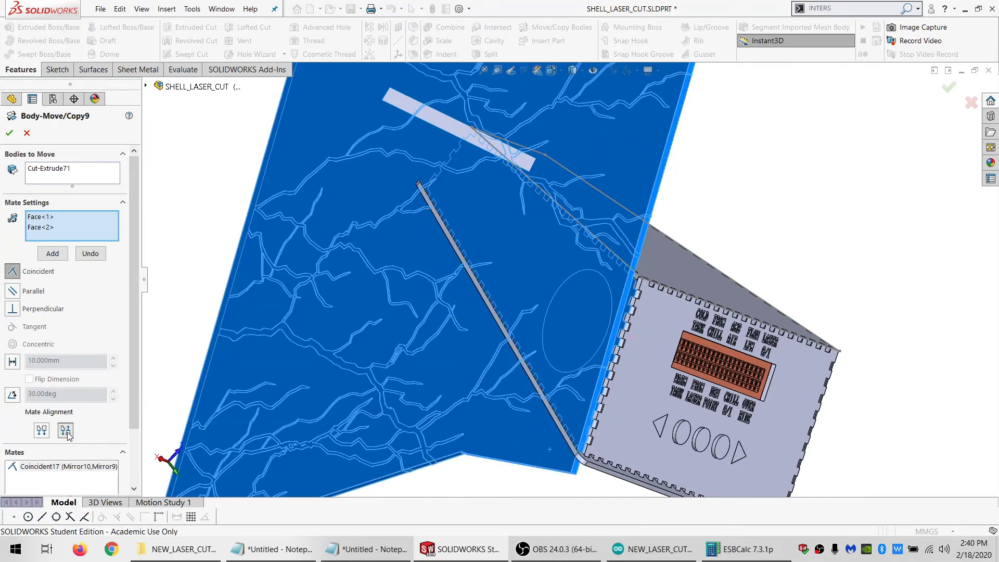
{"action": "left_click", "coordinate": [53, 253]}
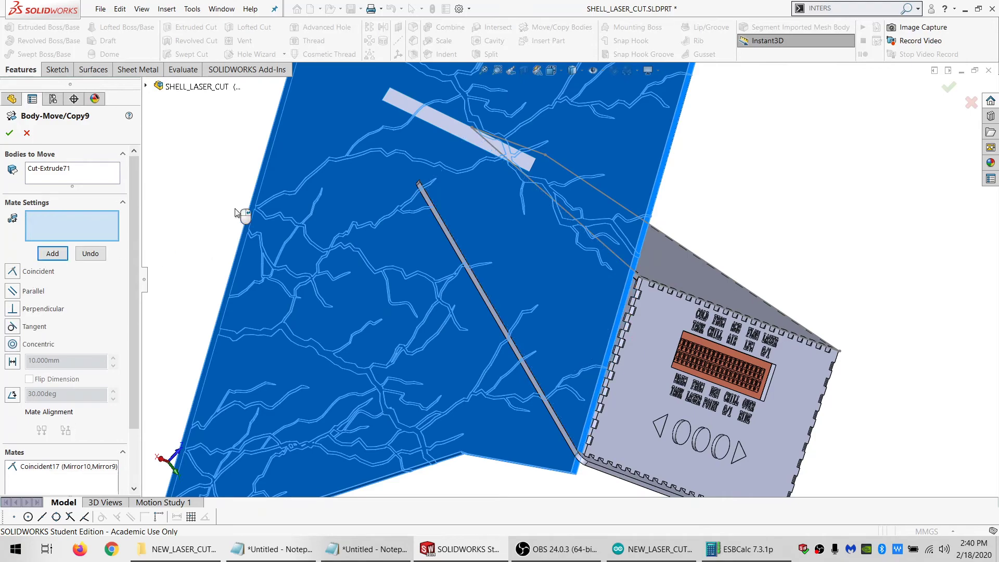
Add a coincident mate between the offset surface and the long side wall of the slot in the lightning body
{"action": "middle_click_drag", "start_coordinate": [408, 260], "coordinate": [526, 198]}
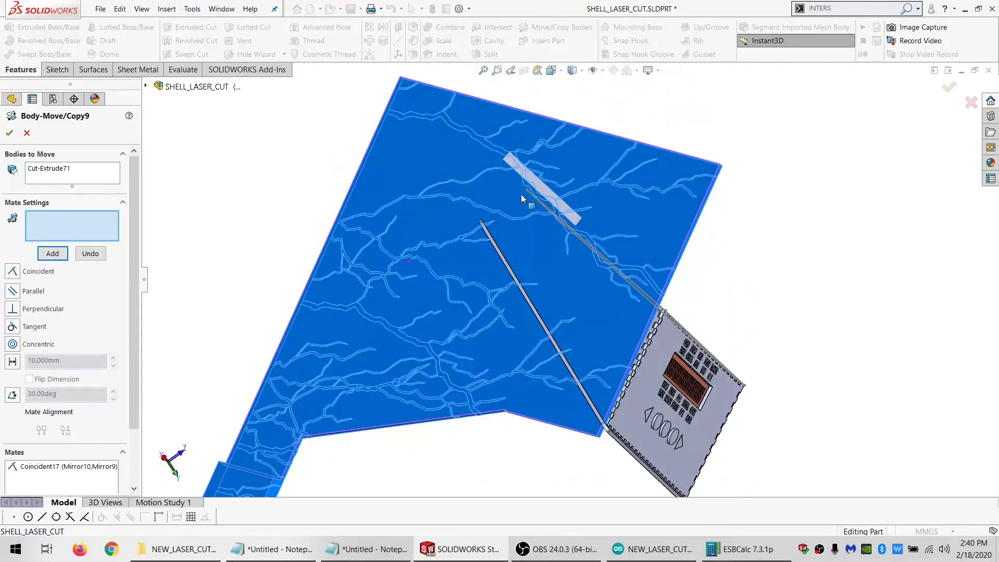
{"action": "left_click", "coordinate": [540, 185]}
{"action": "scroll", "coordinate": [489, 281], "scroll_direction": "up", "scroll_amount": 5}
{"action": "scroll", "coordinate": [453, 431], "scroll_direction": "down", "scroll_amount": 4}
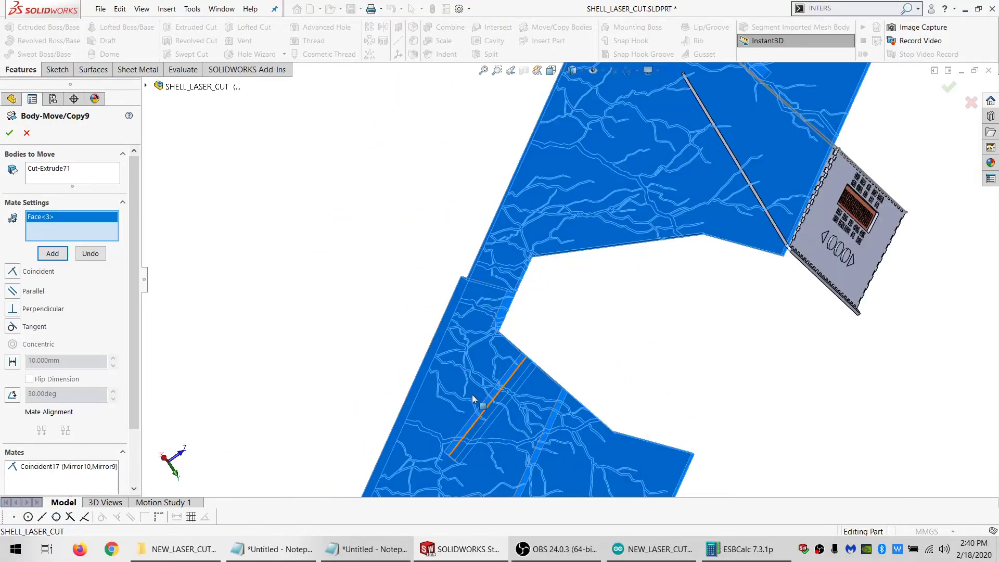
{"action": "scroll", "coordinate": [501, 394], "scroll_direction": "down", "scroll_amount": 4}
{"action": "middle_click_drag", "start_coordinate": [502, 394], "coordinate": [613, 482]}
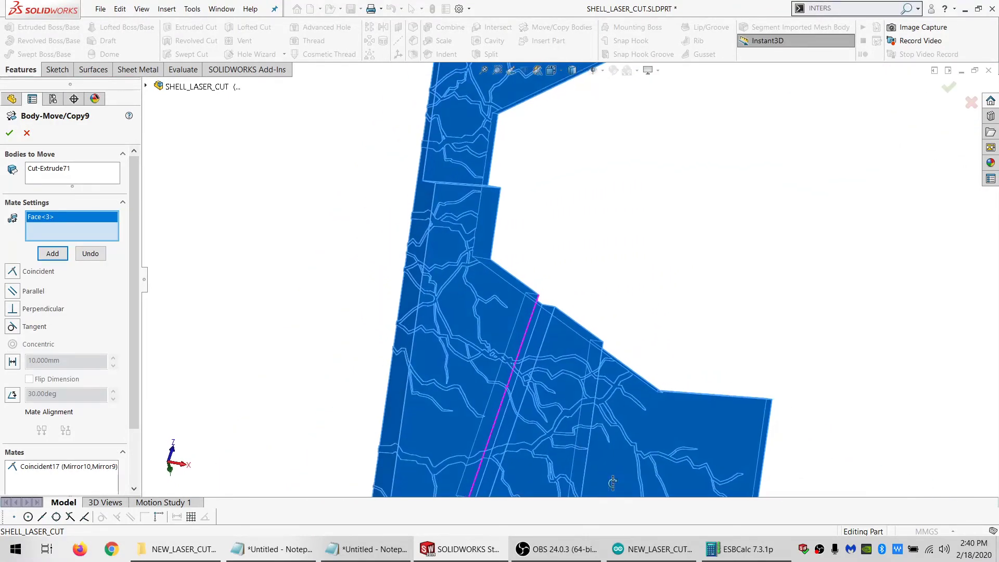
{"action": "left_click", "coordinate": [538, 339]}
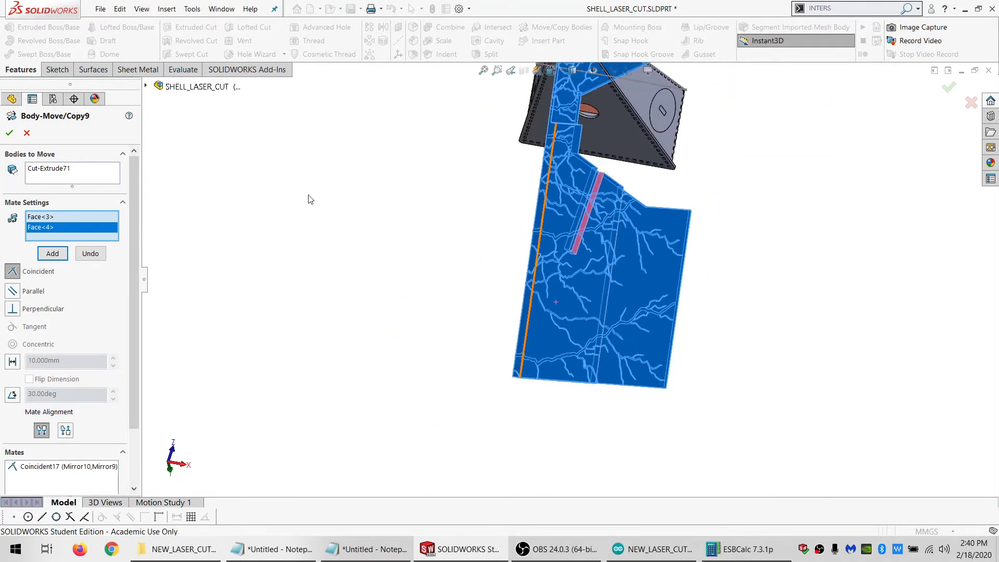
{"action": "left_click", "coordinate": [58, 256]}
Add a coincident mate between the lightning body's upper edge and a tab edge of the side panel Mirror9, and accept the body move
{"action": "middle_click_drag", "start_coordinate": [619, 146], "coordinate": [541, 213]}
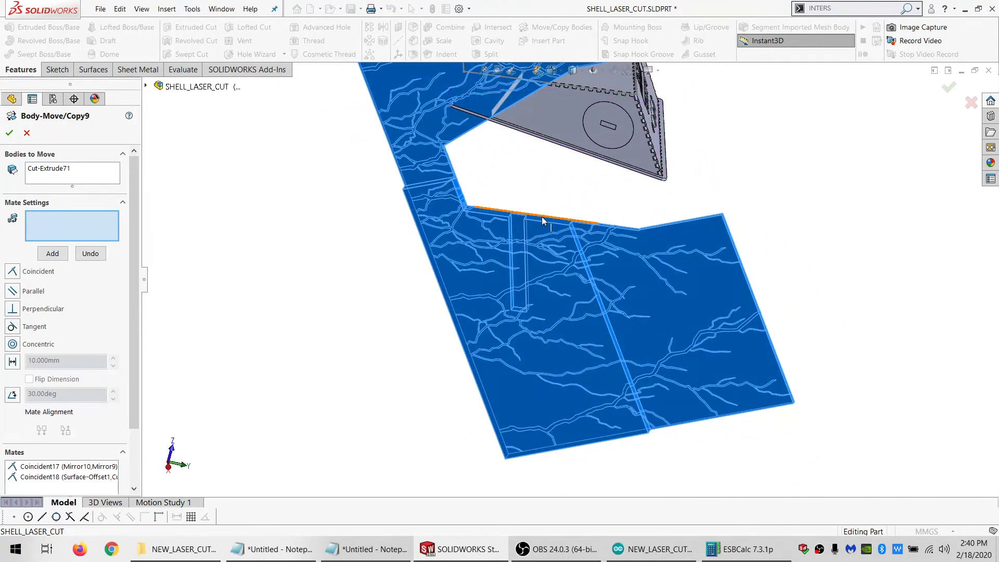
{"action": "left_click", "coordinate": [542, 217]}
{"action": "scroll", "coordinate": [546, 153], "scroll_direction": "down", "scroll_amount": 5}
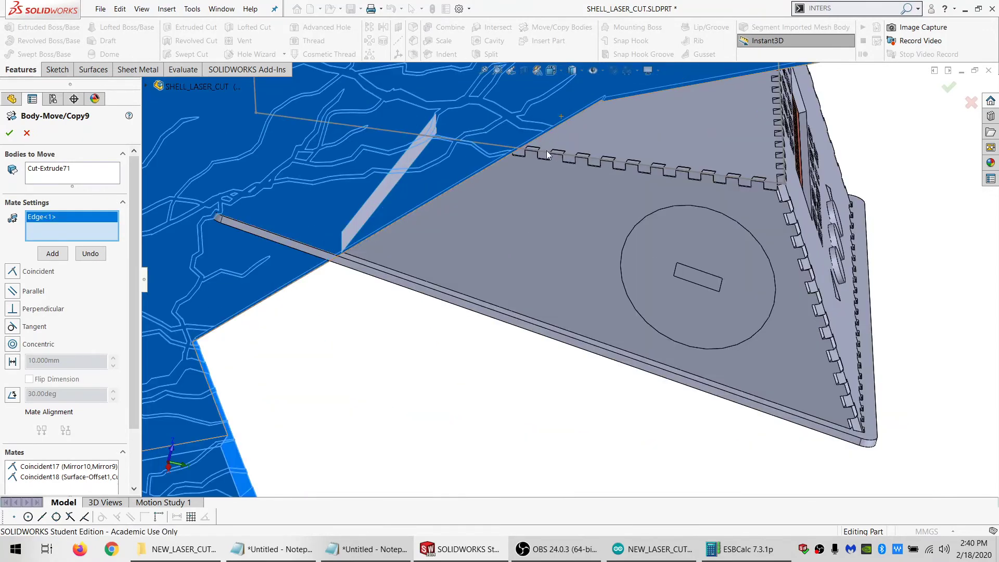
{"action": "scroll", "coordinate": [554, 170], "scroll_direction": "down", "scroll_amount": 4}
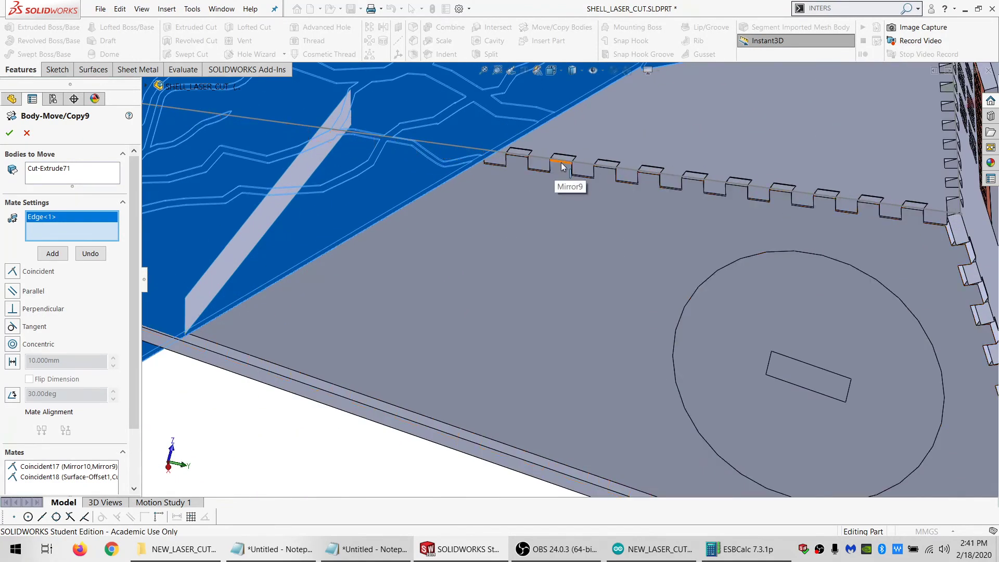
{"action": "left_click", "coordinate": [562, 165]}
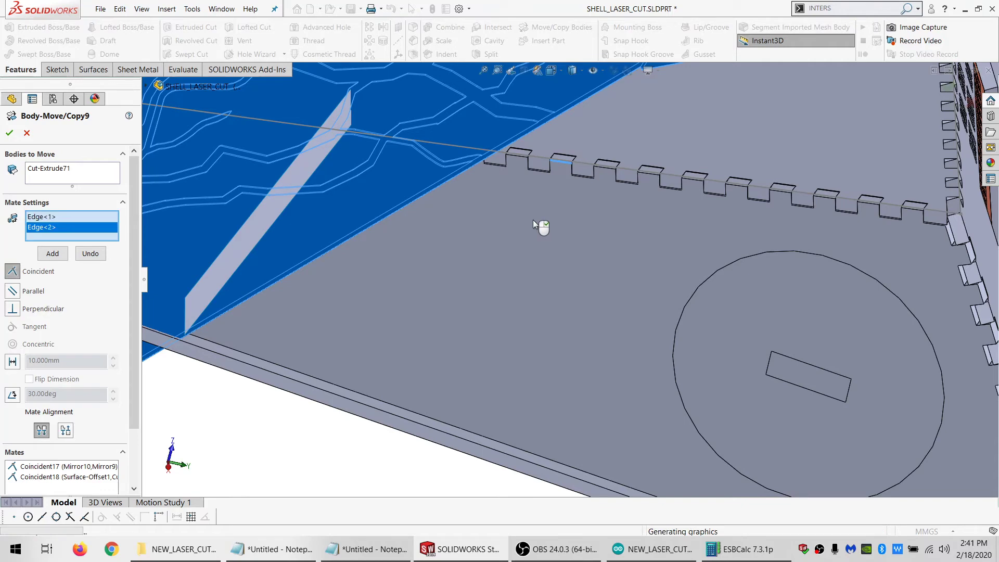
{"action": "scroll", "coordinate": [533, 220], "scroll_direction": "up", "scroll_amount": 5}
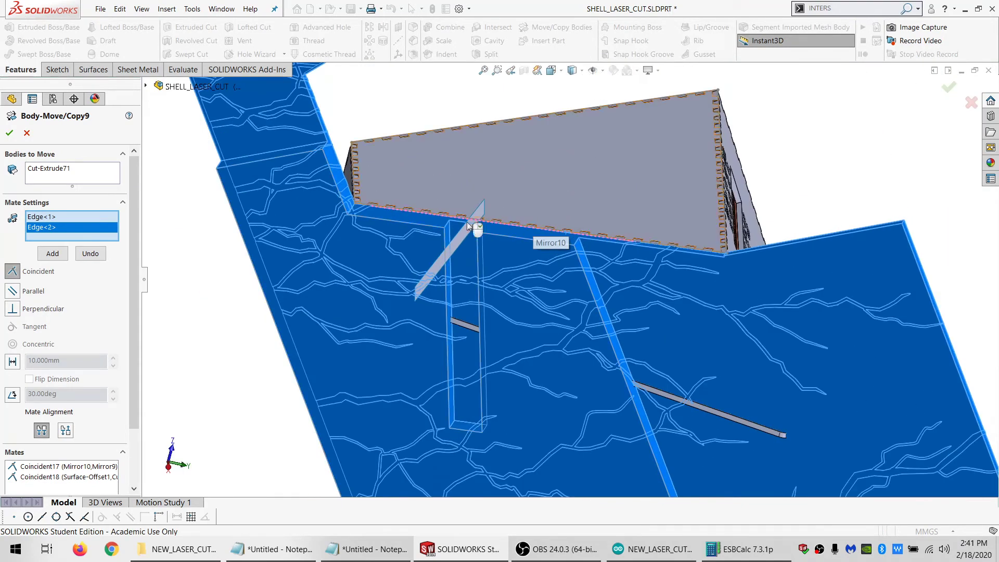
{"action": "left_click", "coordinate": [52, 253]}
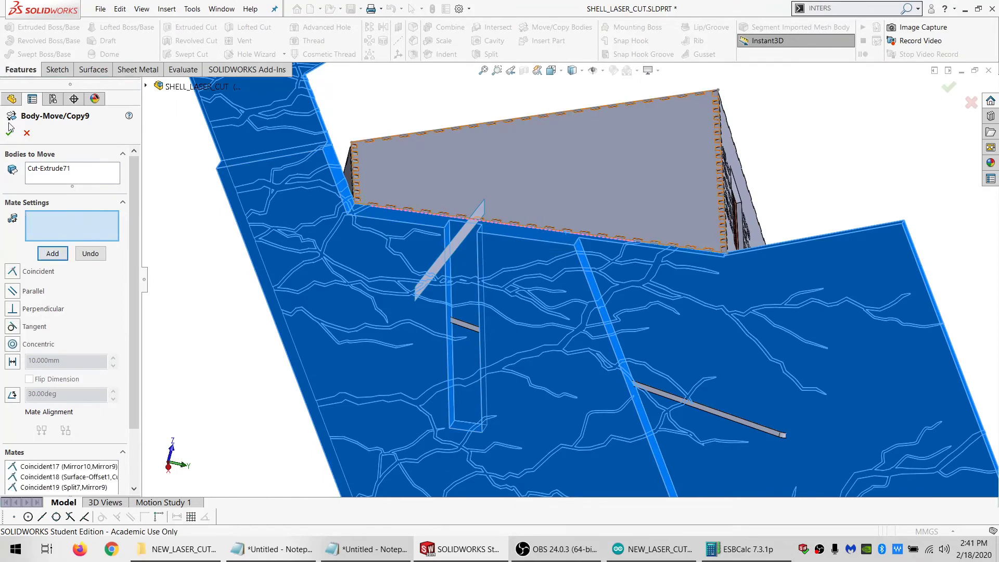
{"action": "left_click", "coordinate": [10, 132]}
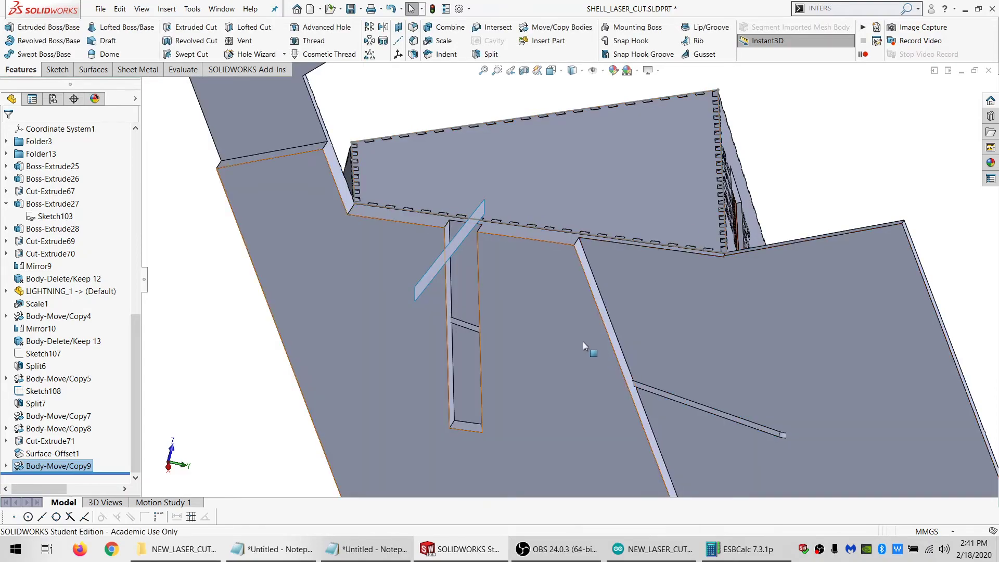
Combine with Subtract, using Mirror9 as the main body and the moved lightning body Body-Move/Copy9 as the body to subtract
{"action": "middle_click_drag", "start_coordinate": [583, 341], "coordinate": [541, 416]}
{"action": "left_click", "coordinate": [209, 210]}
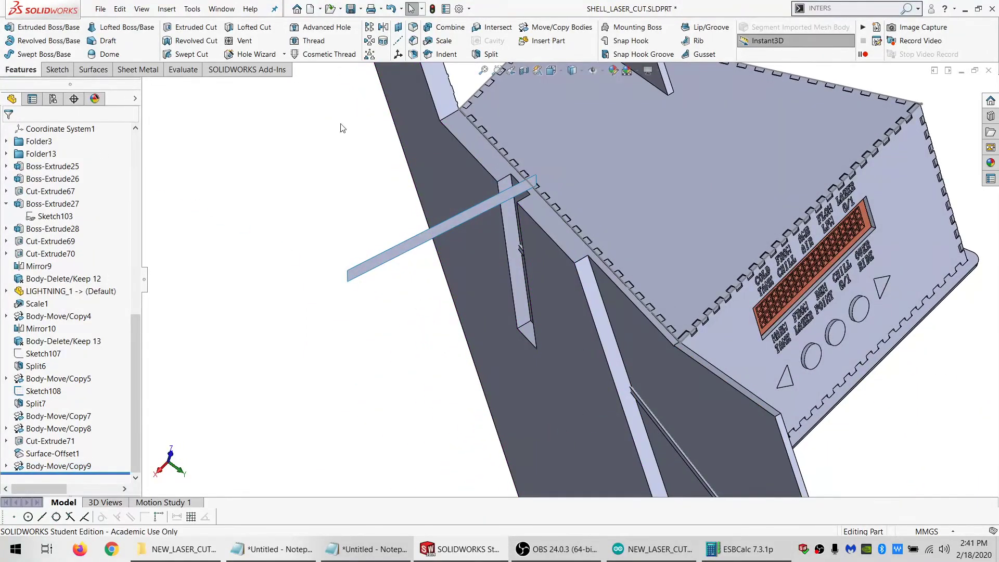
{"action": "left_click", "coordinate": [450, 28]}
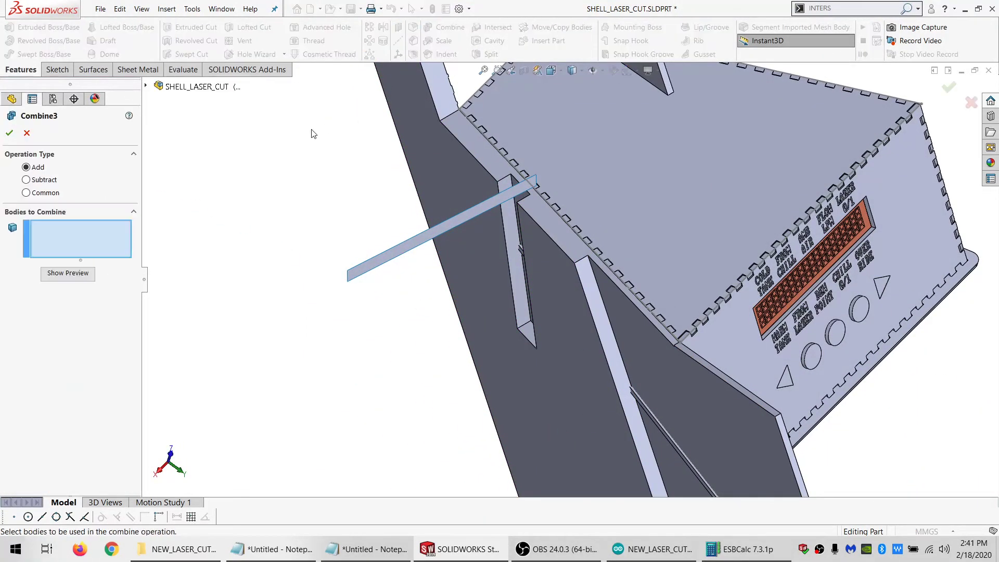
{"action": "left_click", "coordinate": [46, 181]}
{"action": "scroll", "coordinate": [557, 214], "scroll_direction": "down", "scroll_amount": 4}
{"action": "left_click", "coordinate": [553, 208]}
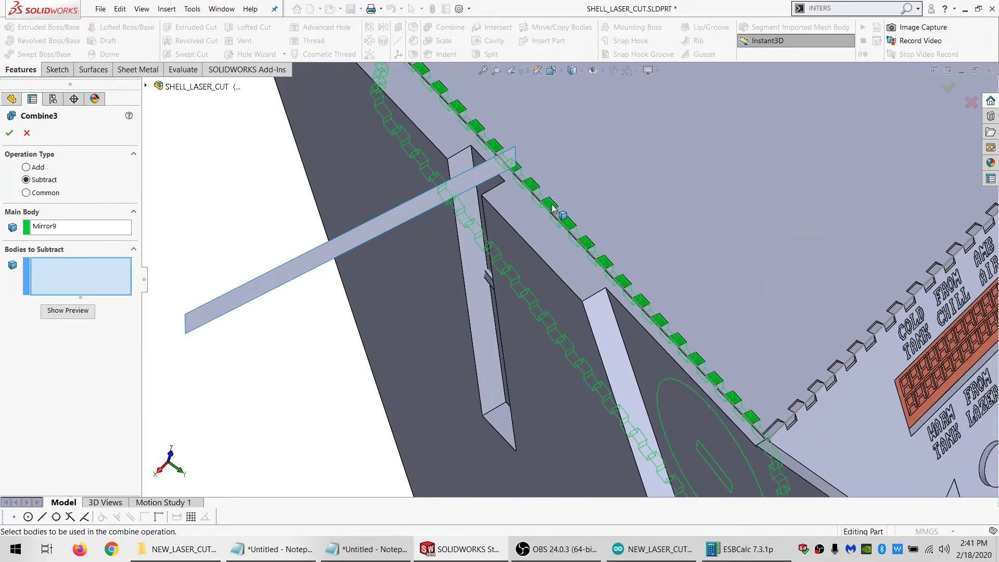
{"action": "left_click", "coordinate": [542, 233]}
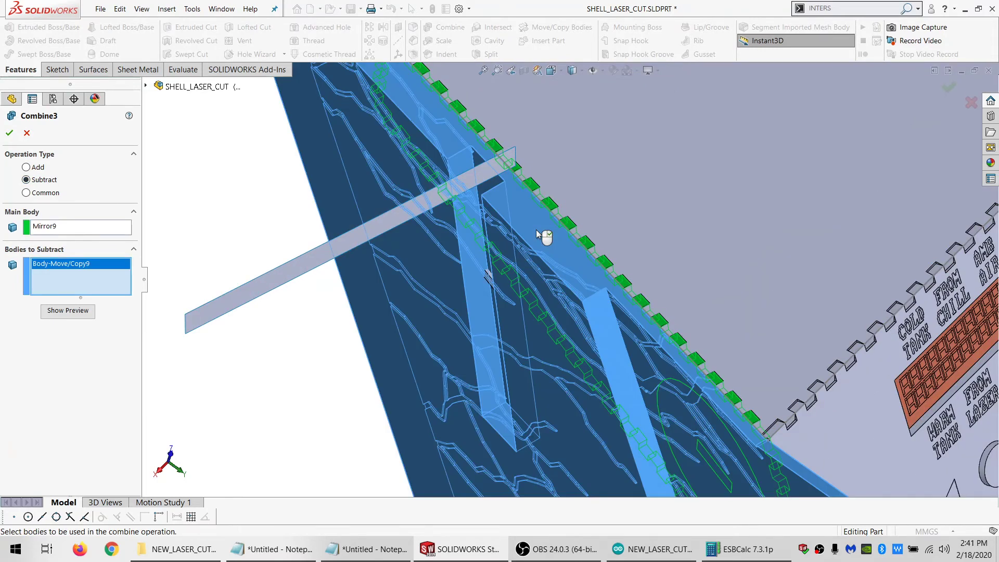
{"action": "left_click", "coordinate": [10, 133]}
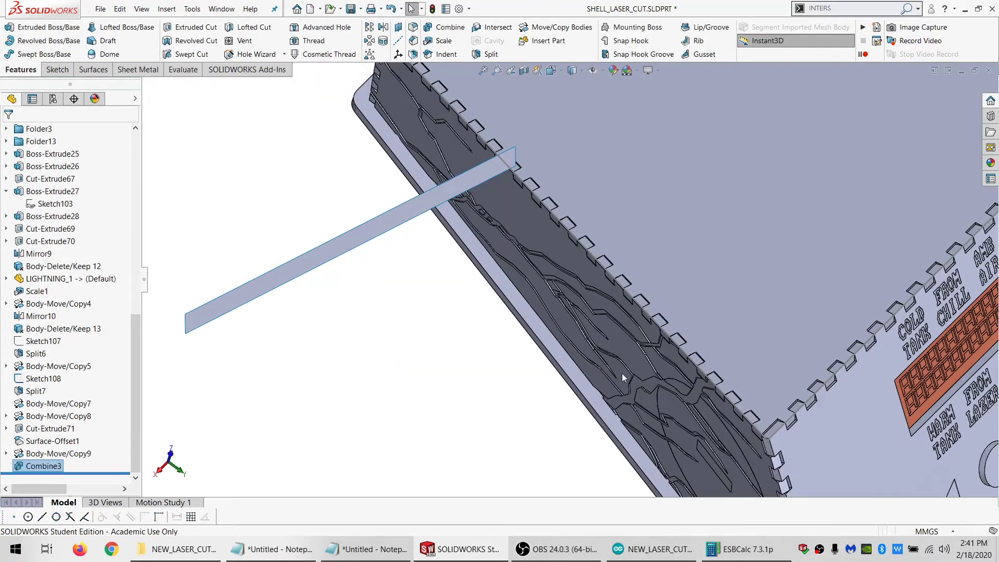
Show the hidden lightning body Split7[2] that lies on the enclosure's large sloped panel
{"action": "scroll", "coordinate": [622, 377], "scroll_direction": "up", "scroll_amount": 3}
{"action": "middle_click_drag", "start_coordinate": [658, 371], "coordinate": [730, 289]}
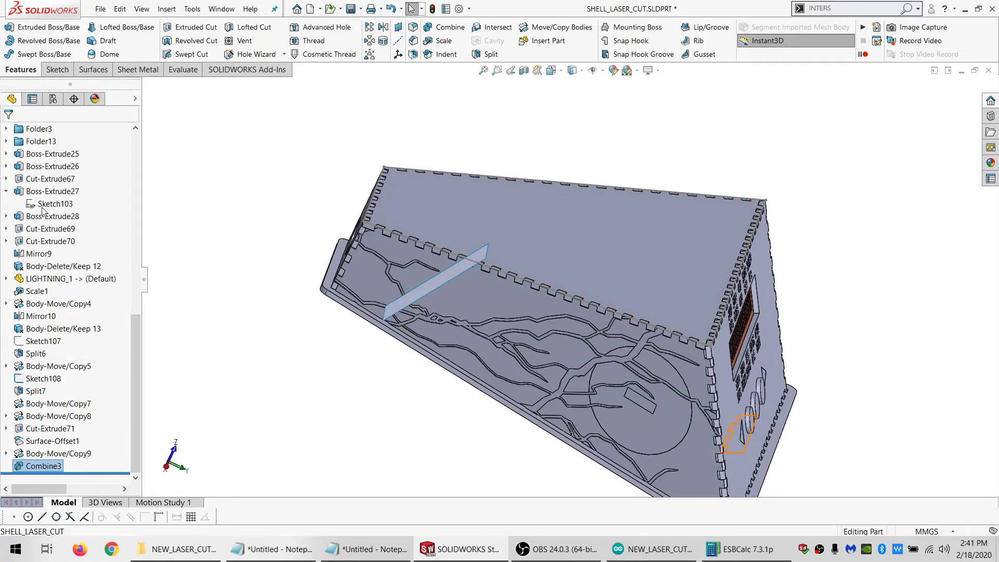
{"action": "scroll", "coordinate": [42, 210], "scroll_direction": "up", "scroll_amount": 7}
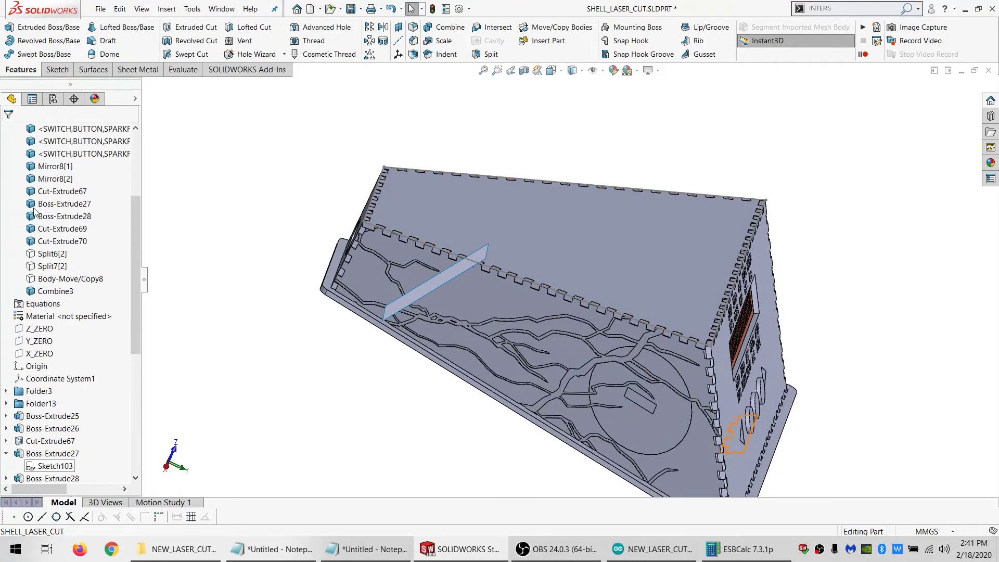
{"action": "left_click", "coordinate": [52, 265]}
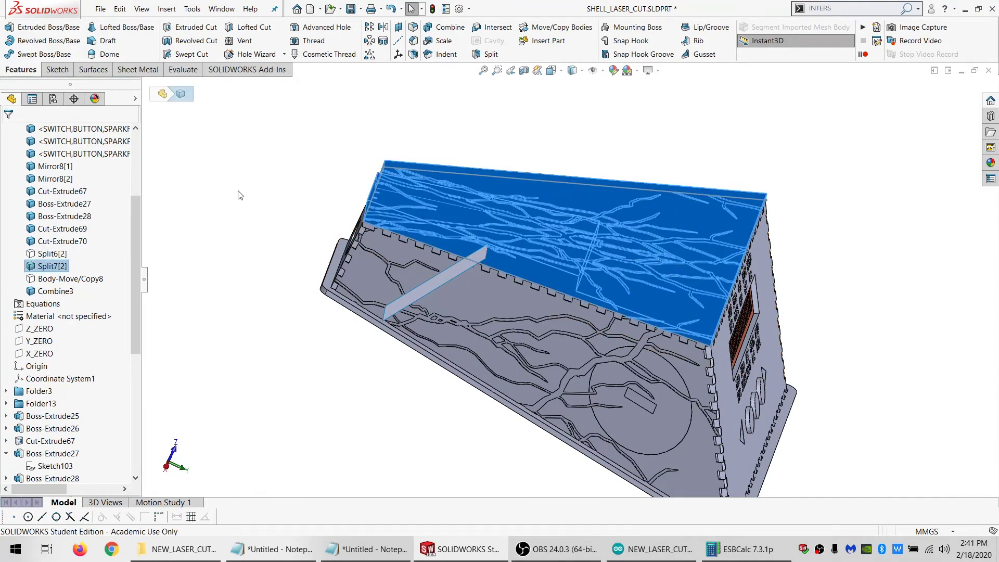
{"action": "left_click", "coordinate": [332, 125]}
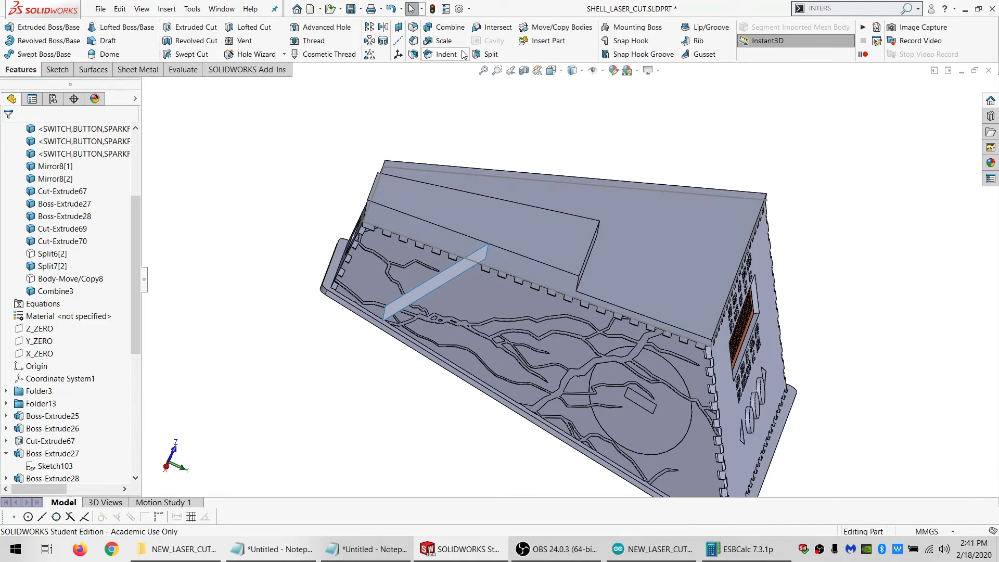
Combine with Subtract, using the panel Cut-Extrude43 as the main body and Split7[2] as the body to subtract
{"action": "left_click", "coordinate": [443, 27]}
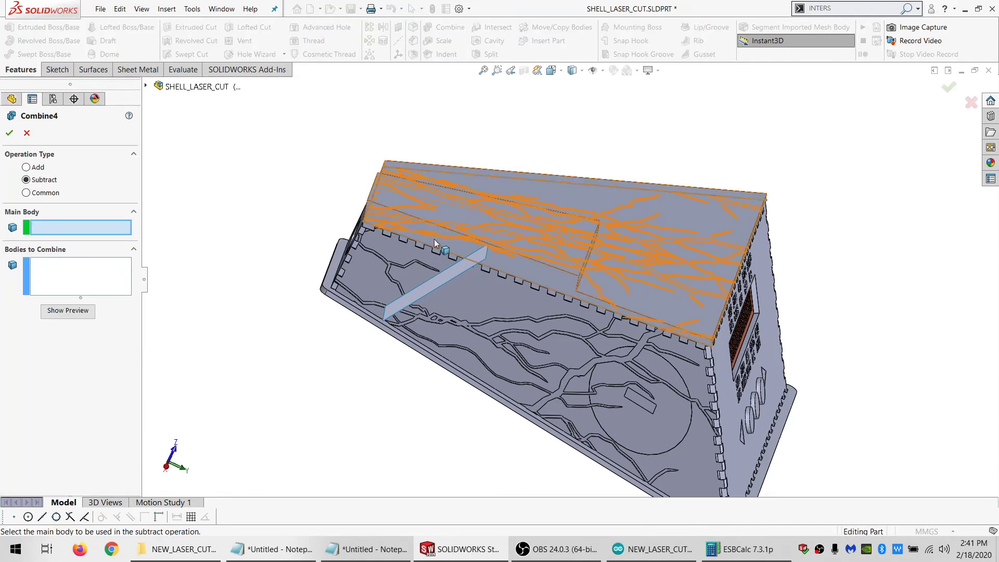
{"action": "scroll", "coordinate": [435, 257], "scroll_direction": "down", "scroll_amount": 6}
{"action": "middle_click_drag", "start_coordinate": [420, 204], "coordinate": [459, 224]}
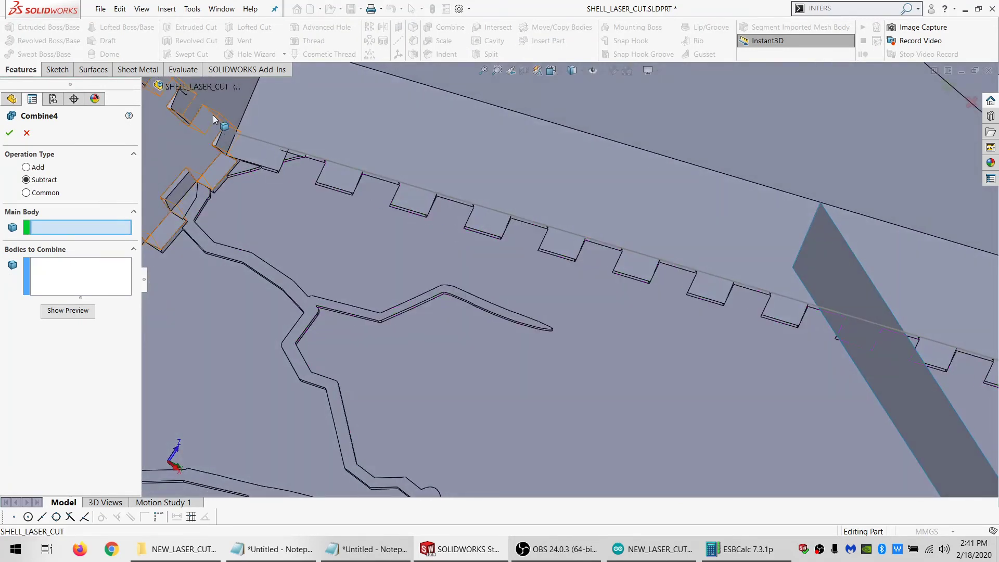
{"action": "left_click", "coordinate": [188, 108]}
{"action": "left_click", "coordinate": [374, 120]}
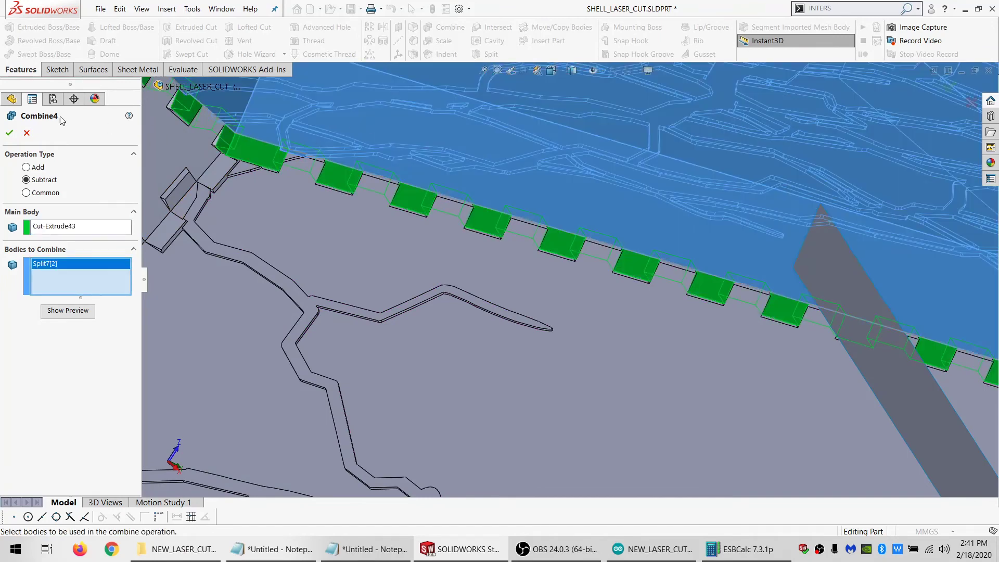
{"action": "left_click", "coordinate": [8, 134]}
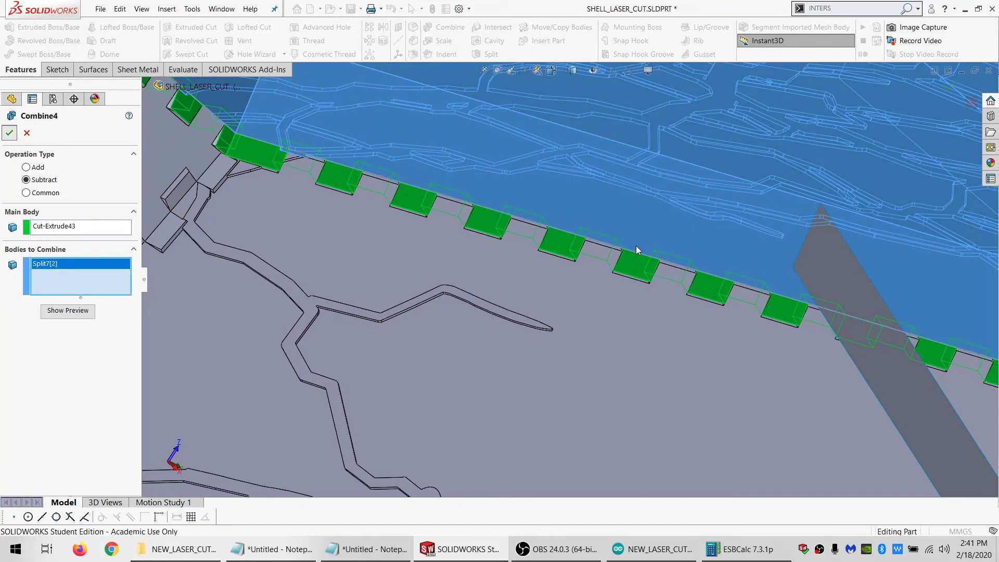
Delete the two subtract features Combine3 and Combine4
{"action": "scroll", "coordinate": [534, 268], "scroll_direction": "up", "scroll_amount": 3}
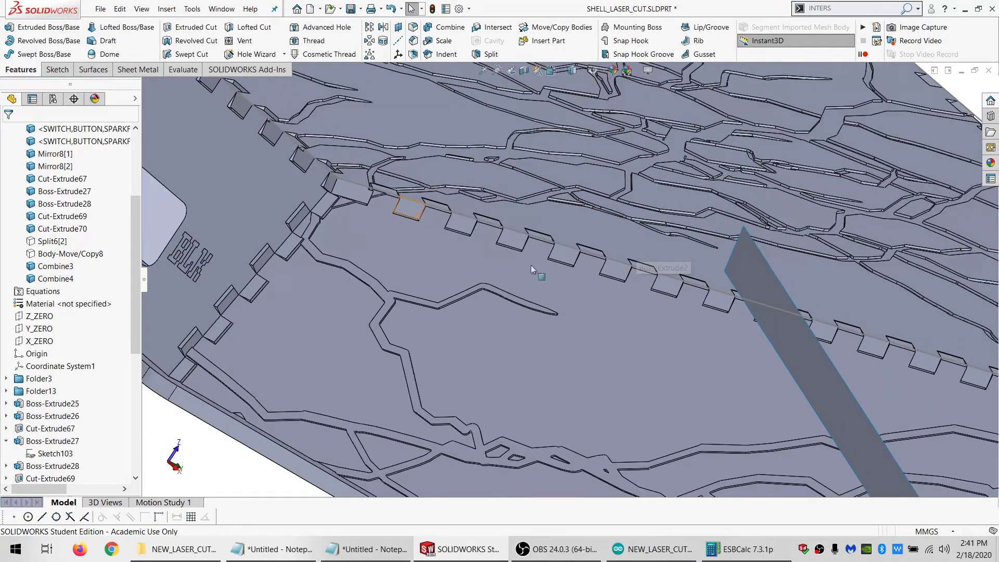
{"action": "scroll", "coordinate": [718, 321], "scroll_direction": "up", "scroll_amount": 6}
{"action": "scroll", "coordinate": [720, 321], "scroll_direction": "down", "scroll_amount": 3}
{"action": "scroll", "coordinate": [656, 313], "scroll_direction": "down", "scroll_amount": 3}
{"action": "middle_click_drag", "start_coordinate": [657, 311], "coordinate": [598, 347]}
{"action": "scroll", "coordinate": [89, 409], "scroll_direction": "down", "scroll_amount": 7}
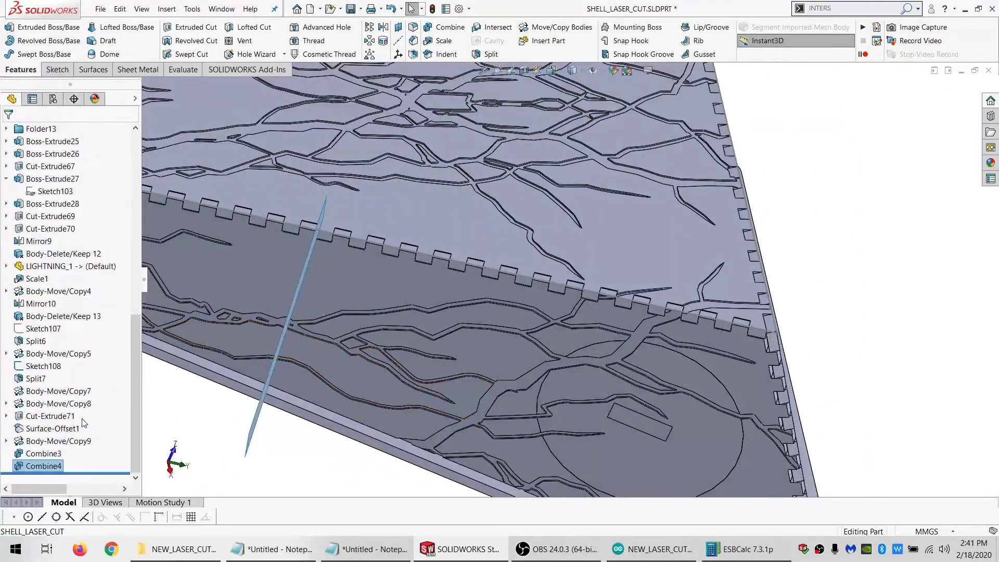
{"action": "left_click", "coordinate": [43, 453]}
{"action": "left_click", "coordinate": [46, 465], "text": "ctrl"}
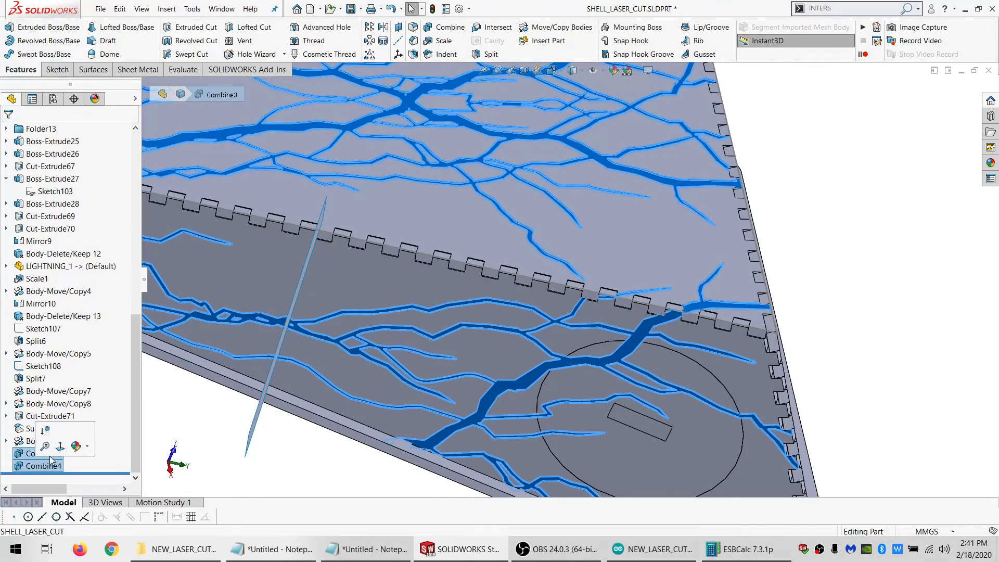
{"action": "key", "text": "Delete"}
{"action": "key", "text": "Return"}
{"action": "key", "text": "Return"}
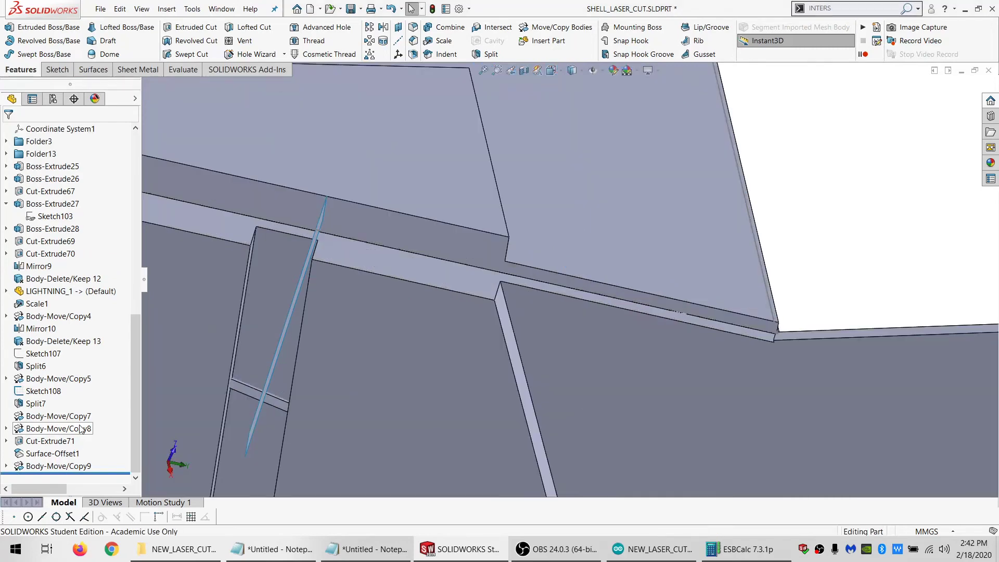
Delete the surface body Surface-Offset1 with Delete Bodies
{"action": "scroll", "coordinate": [324, 314], "scroll_direction": "up", "scroll_amount": 7}
{"action": "scroll", "coordinate": [68, 291], "scroll_direction": "up", "scroll_amount": 10}
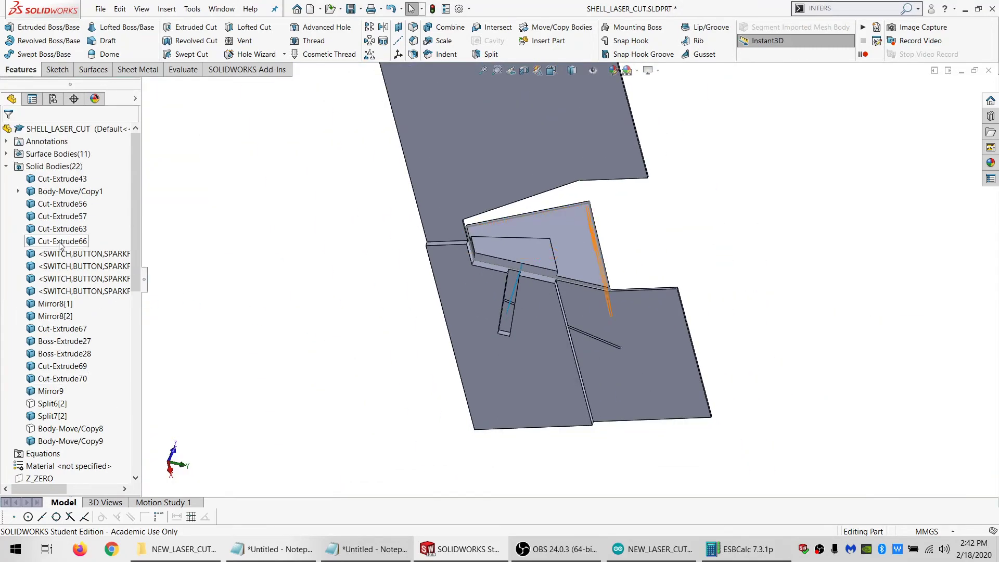
{"action": "left_click", "coordinate": [6, 154]}
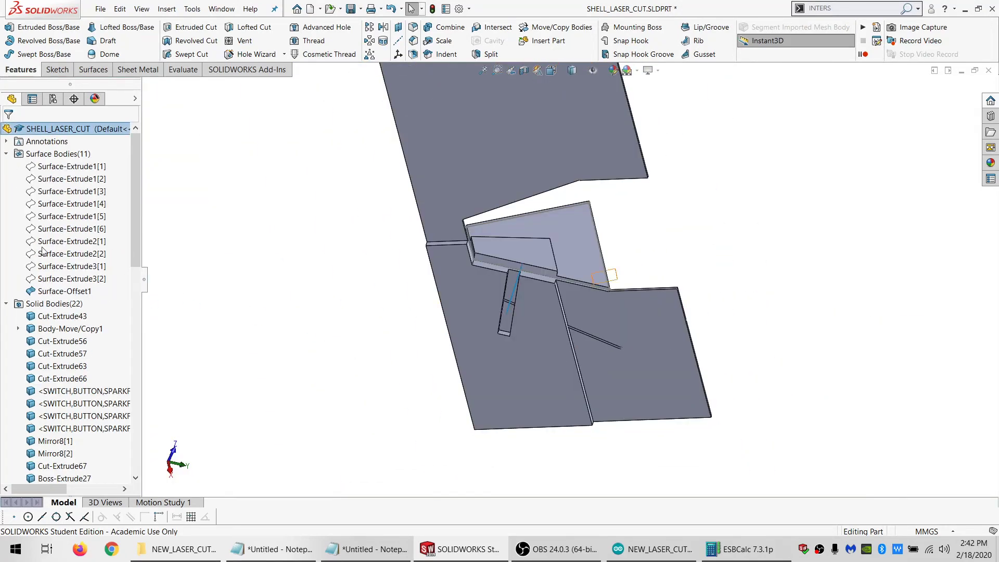
{"action": "left_click", "coordinate": [45, 291]}
{"action": "key", "text": "Delete"}
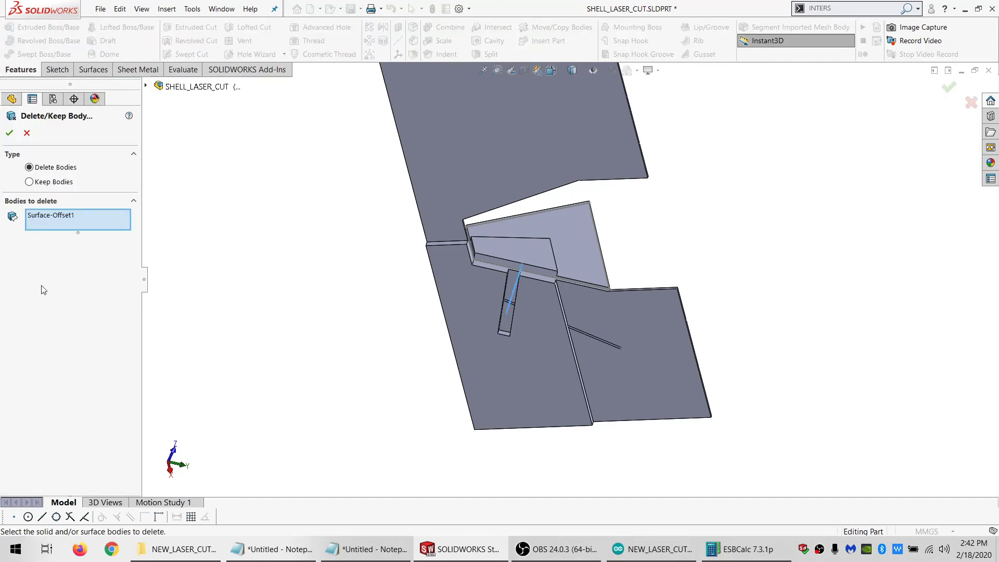
{"action": "key", "text": "Return"}
Show all the remaining hidden surface bodies from Surface-Extrude1[1] through Surface-Extrude3[2]
{"action": "left_click", "coordinate": [46, 275]}
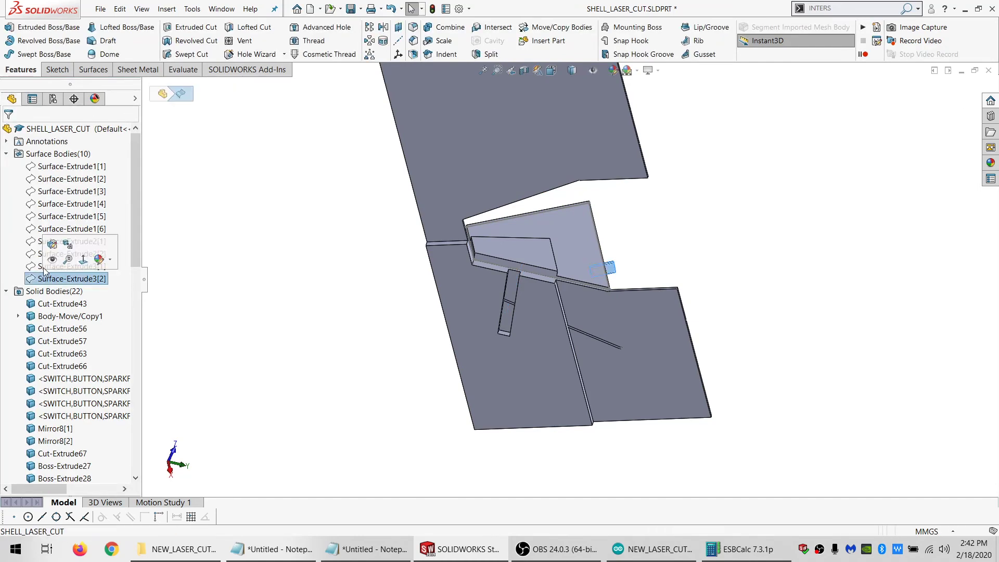
{"action": "left_click", "coordinate": [62, 166], "text": "shift"}
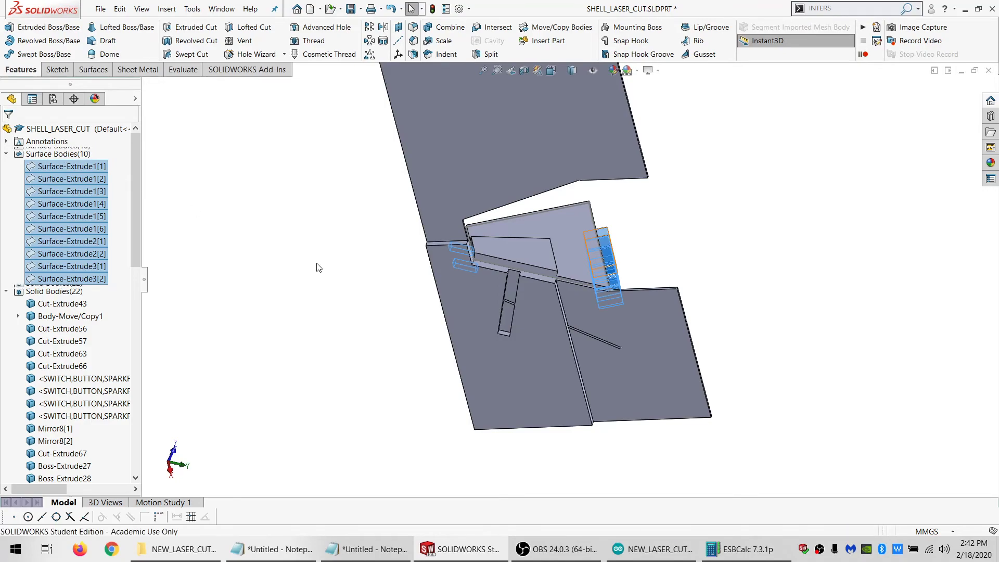
{"action": "scroll", "coordinate": [535, 269], "scroll_direction": "down", "scroll_amount": 3}
{"action": "middle_click_drag", "start_coordinate": [534, 269], "coordinate": [545, 292]}
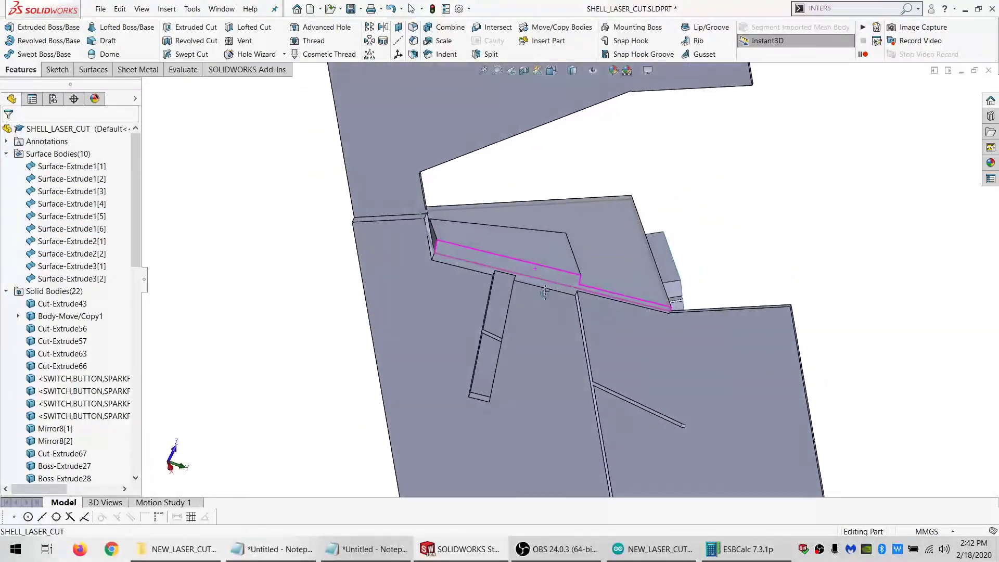
Hide the lightning body Body-Move/Copy9 that covers the side panel with the circular cutout
{"action": "left_click", "coordinate": [592, 329]}
{"action": "left_click", "coordinate": [654, 298]}
{"action": "scroll", "coordinate": [622, 341], "scroll_direction": "down", "scroll_amount": 3}
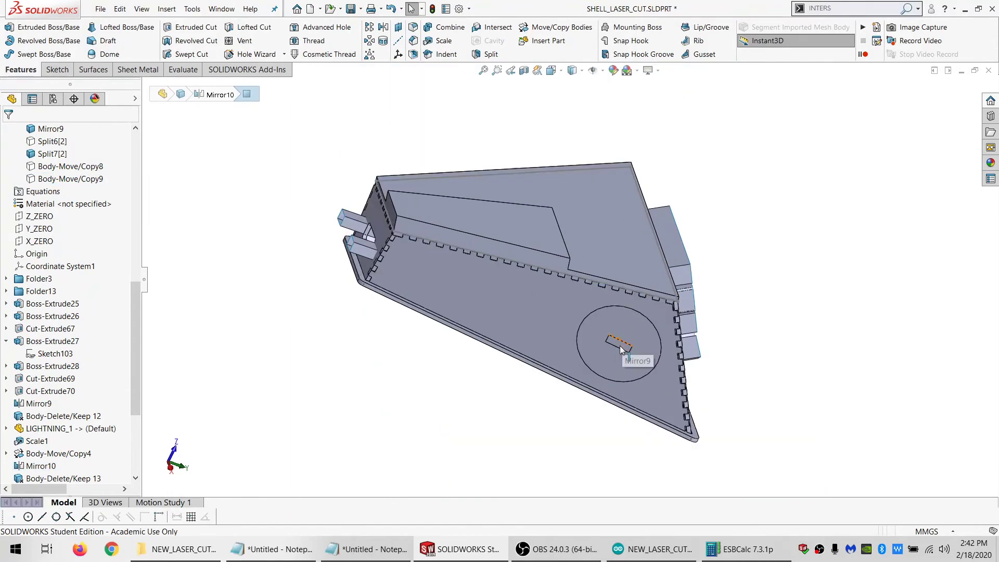
Sketch on the outer face of the side panel Mirror9, converting its circular cutout edge into the sketch
{"action": "mouse_move", "coordinate": [622, 343]}
{"action": "middle_mouse_down"}
{"action": "mouse_move", "coordinate": [582, 296]}
{"action": "mouse_move", "coordinate": [609, 299]}
{"action": "mouse_move", "coordinate": [608, 330]}
{"action": "middle_mouse_up"}
{"action": "left_click", "coordinate": [505, 316]}
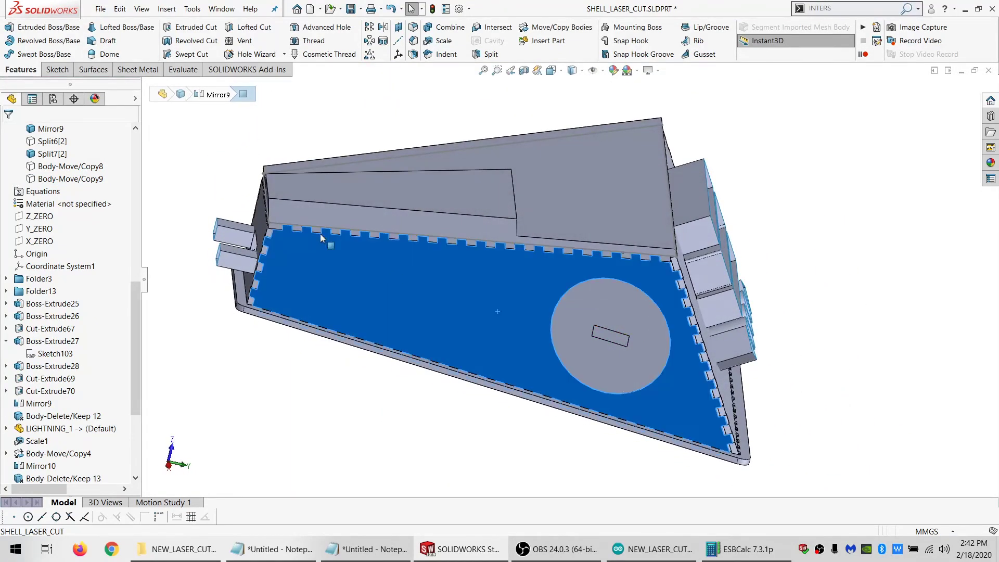
{"action": "left_click", "coordinate": [57, 70]}
{"action": "left_click", "coordinate": [10, 27]}
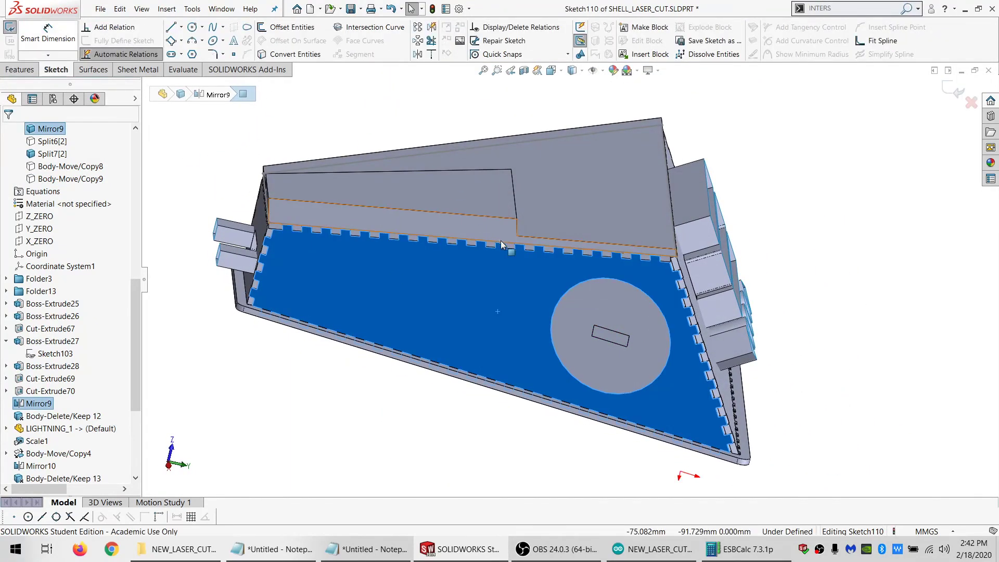
{"action": "left_click", "coordinate": [265, 56]}
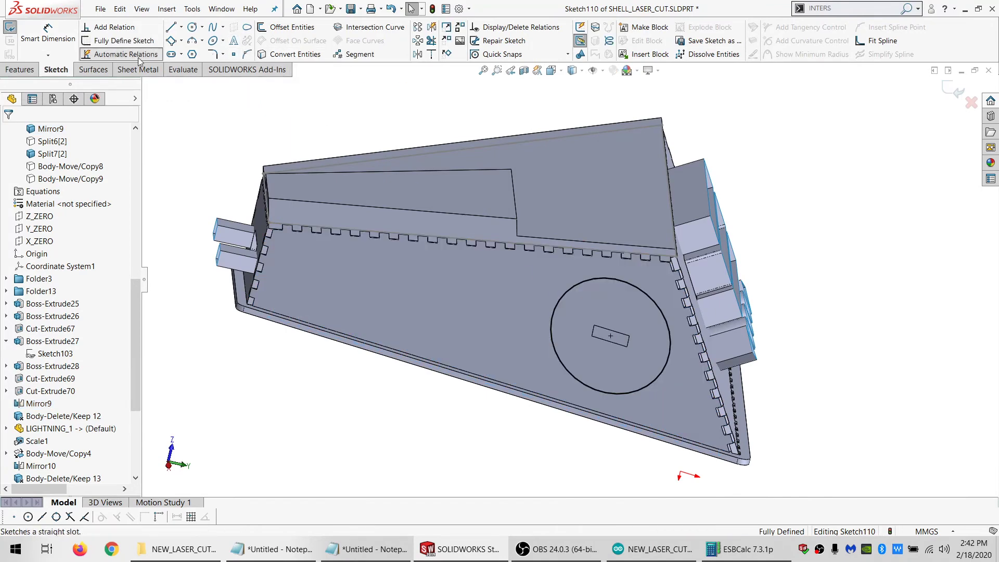
{"action": "left_click", "coordinate": [93, 69]}
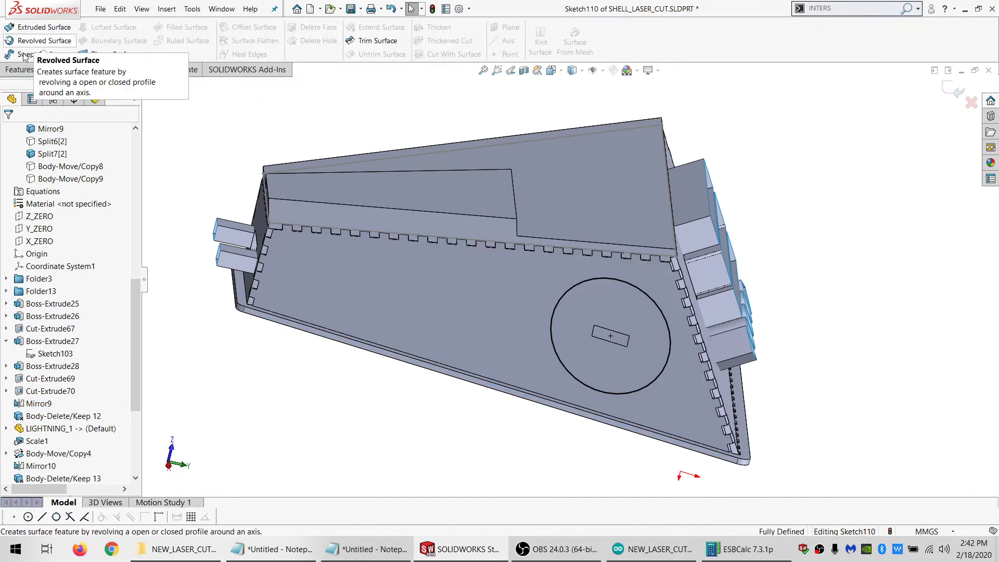
{"action": "left_click", "coordinate": [56, 70]}
{"action": "left_click", "coordinate": [11, 29]}
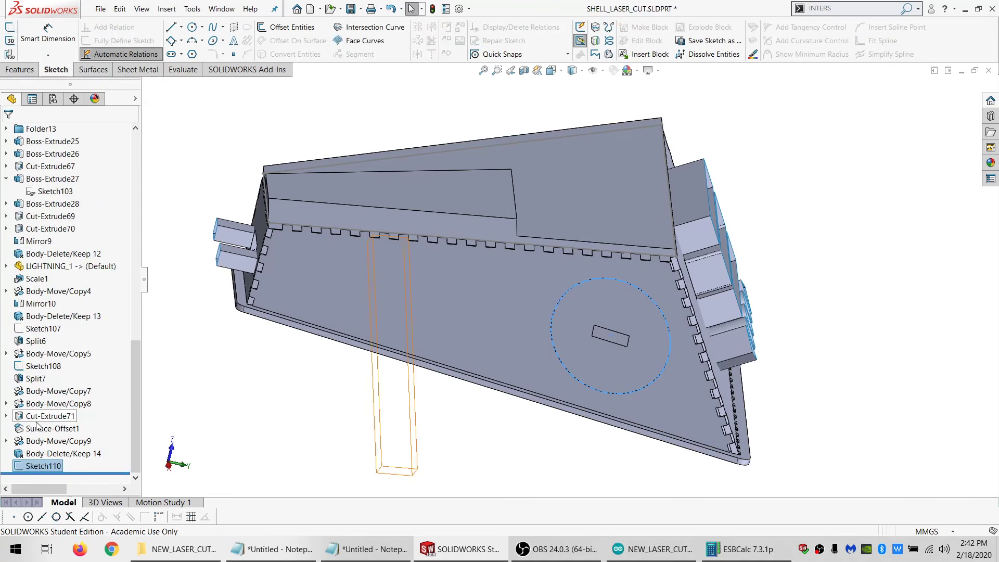
Show the lightning body Body-Move/Copy9 and split it with the circle sketch, keeping both resulting pieces
{"action": "scroll", "coordinate": [47, 338], "scroll_direction": "up", "scroll_amount": 6}
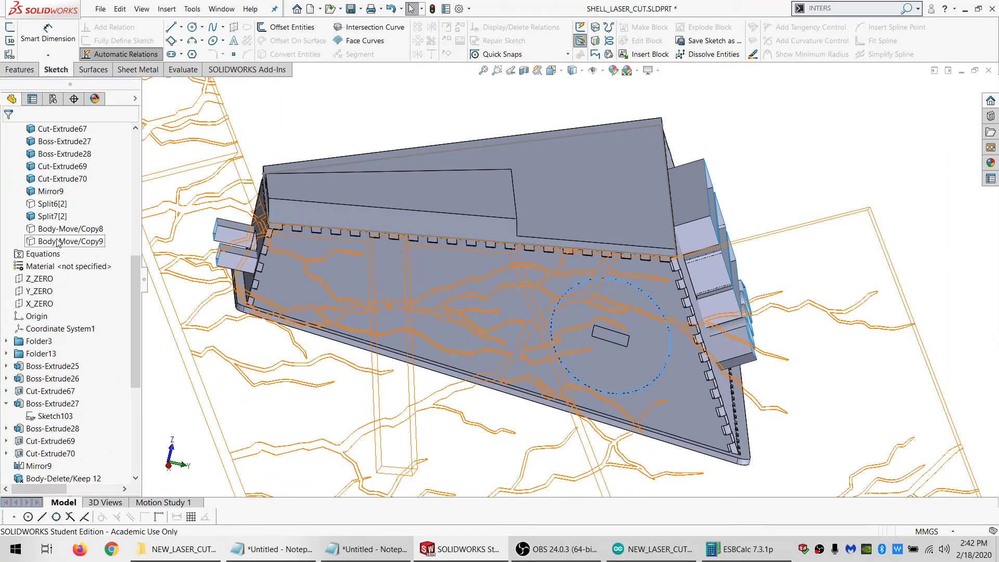
{"action": "left_click", "coordinate": [58, 242]}
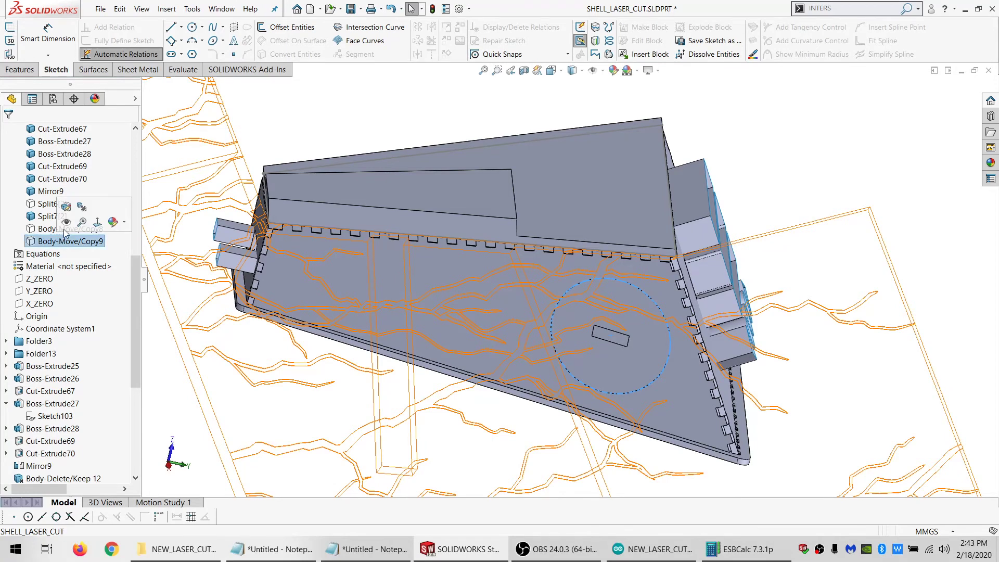
{"action": "scroll", "coordinate": [50, 393], "scroll_direction": "down", "scroll_amount": 6}
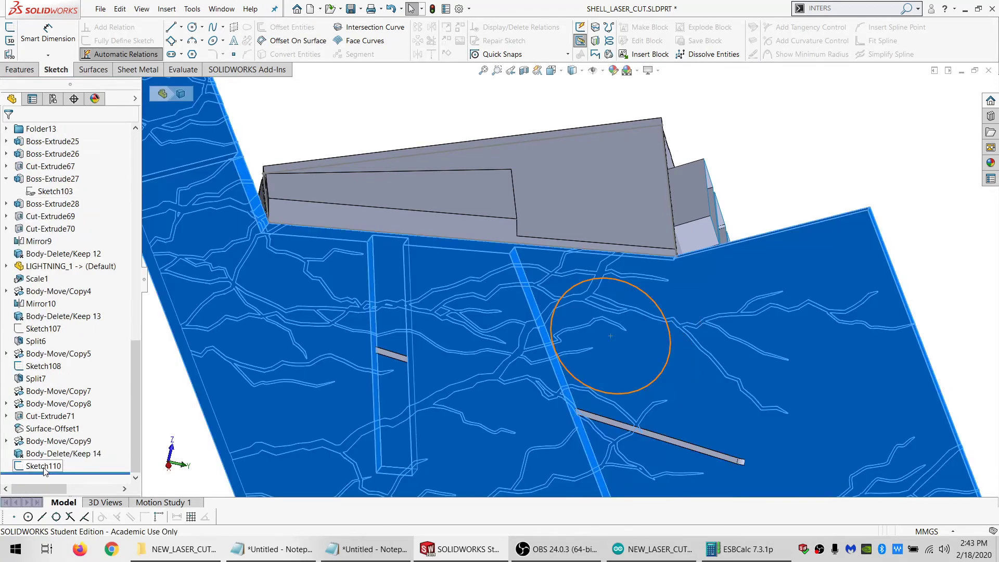
{"action": "left_click", "coordinate": [44, 465]}
{"action": "left_click", "coordinate": [20, 70]}
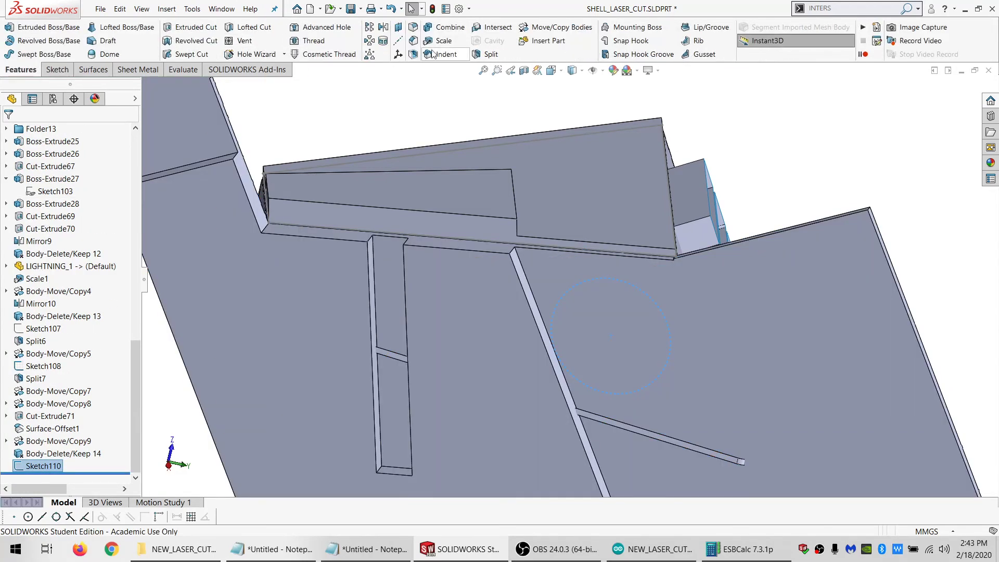
{"action": "left_click", "coordinate": [490, 54]}
{"action": "left_click", "coordinate": [85, 328]}
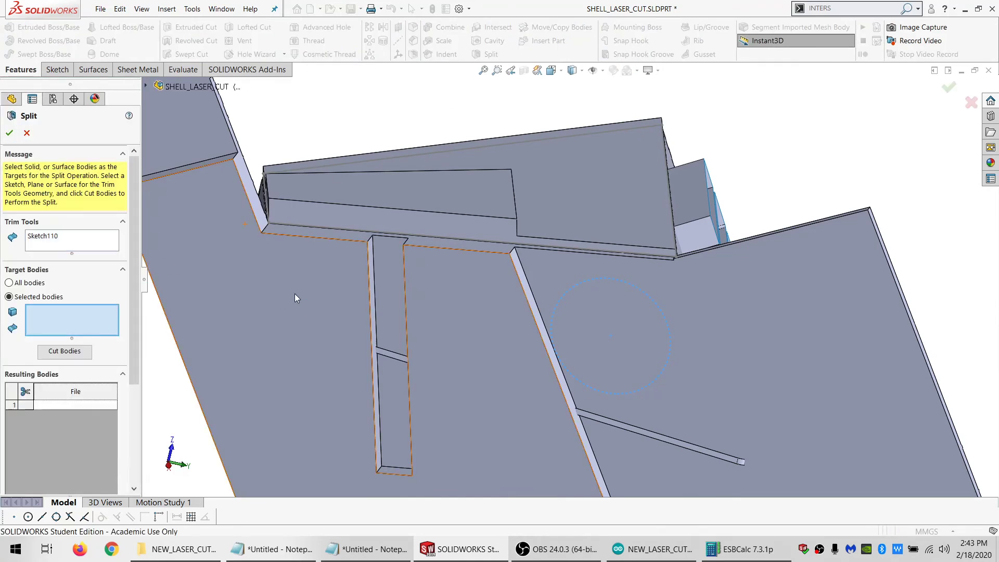
{"action": "left_click", "coordinate": [294, 293]}
{"action": "left_click", "coordinate": [79, 353]}
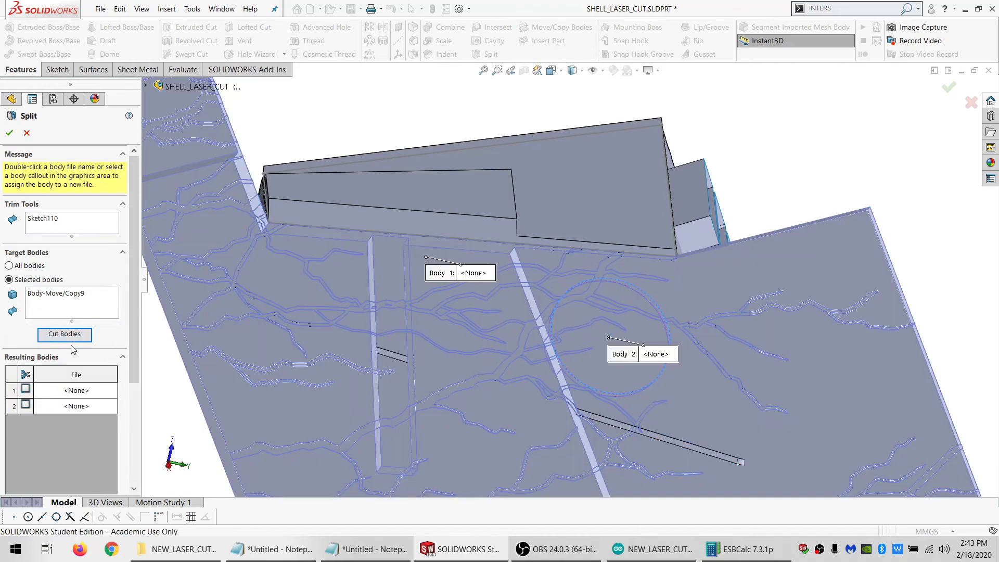
{"action": "left_click", "coordinate": [10, 135]}
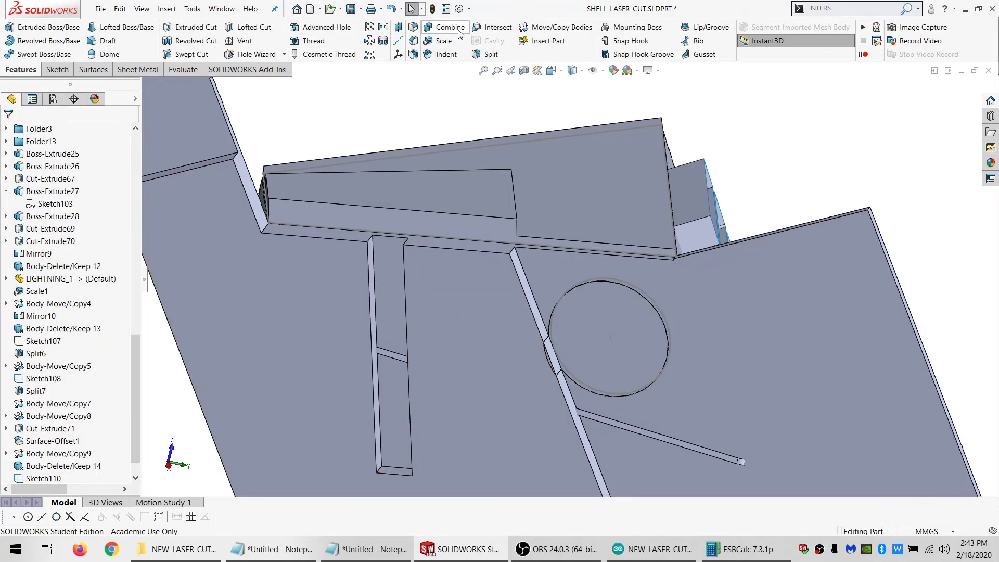
Subtract the large outer piece of the split lightning body from the side panel Mirror9
{"action": "left_click", "coordinate": [456, 30]}
{"action": "scroll", "coordinate": [332, 252], "scroll_direction": "down", "scroll_amount": 5}
{"action": "middle_click_drag", "start_coordinate": [305, 257], "coordinate": [415, 361]}
{"action": "left_click", "coordinate": [230, 284]}
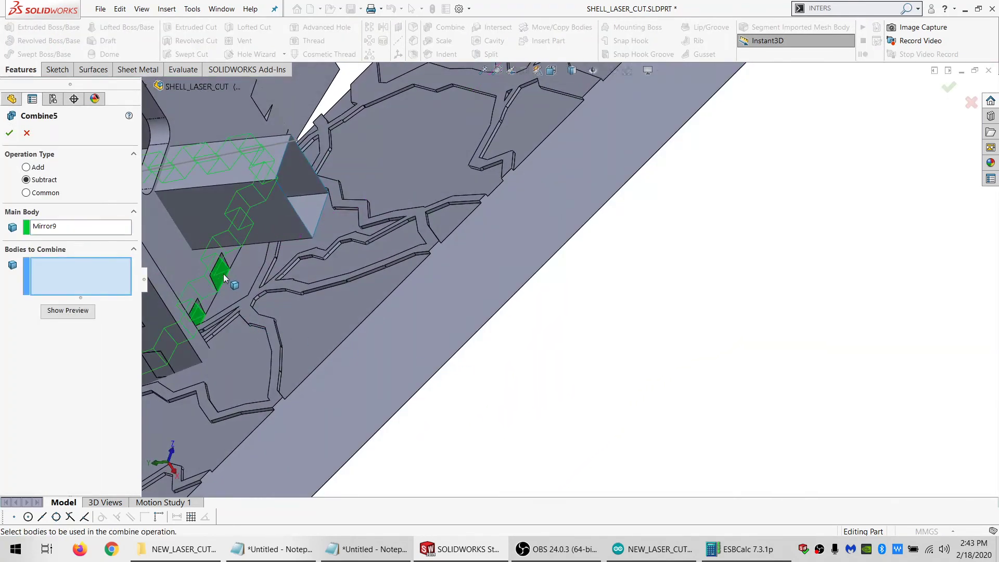
{"action": "left_click", "coordinate": [252, 295]}
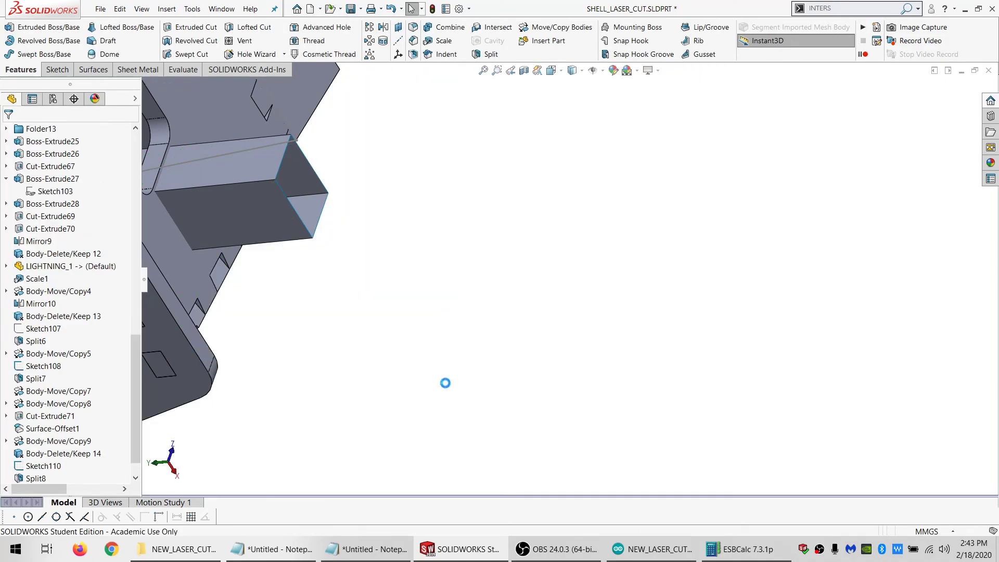
Delete the leftover lightning disc Split8[2] that covers the circular cutout
{"action": "scroll", "coordinate": [644, 269], "scroll_direction": "up", "scroll_amount": 5}
{"action": "scroll", "coordinate": [795, 304], "scroll_direction": "down", "scroll_amount": 5}
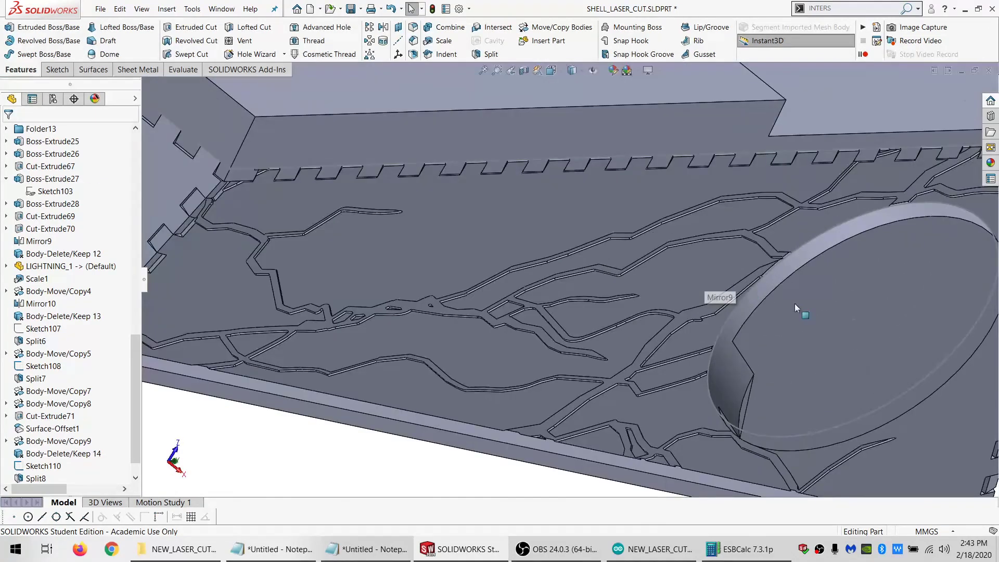
{"action": "scroll", "coordinate": [702, 314], "scroll_direction": "up", "scroll_amount": 2}
{"action": "scroll", "coordinate": [676, 282], "scroll_direction": "down", "scroll_amount": 3}
{"action": "left_click", "coordinate": [676, 285]}
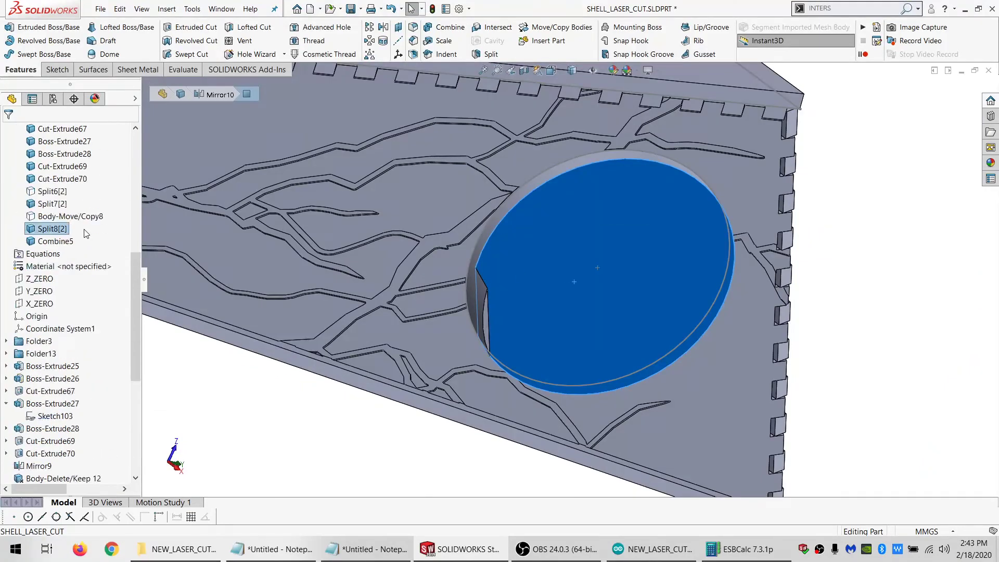
{"action": "left_click", "coordinate": [61, 303]}
{"action": "key", "text": "Delete"}
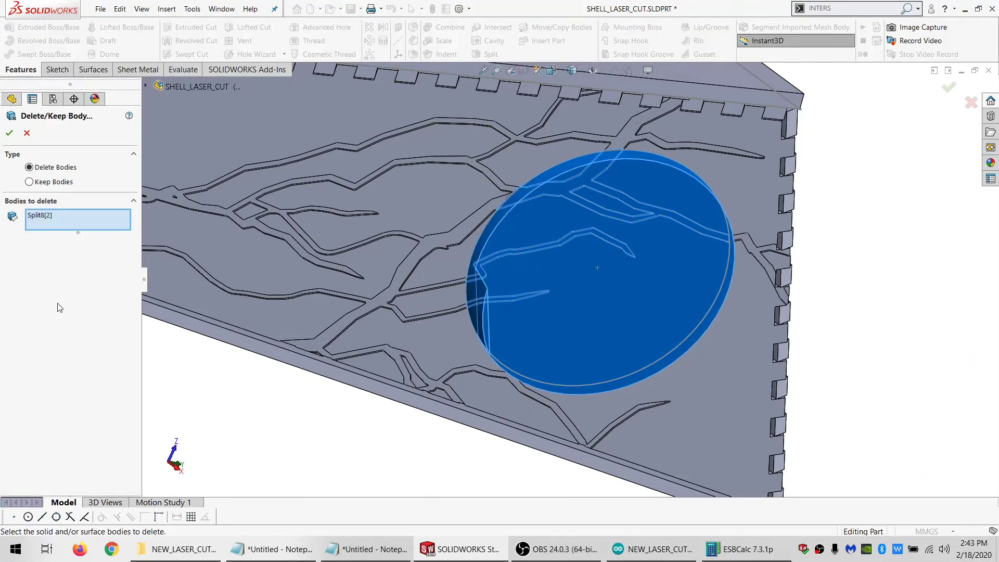
{"action": "key", "text": "Return"}
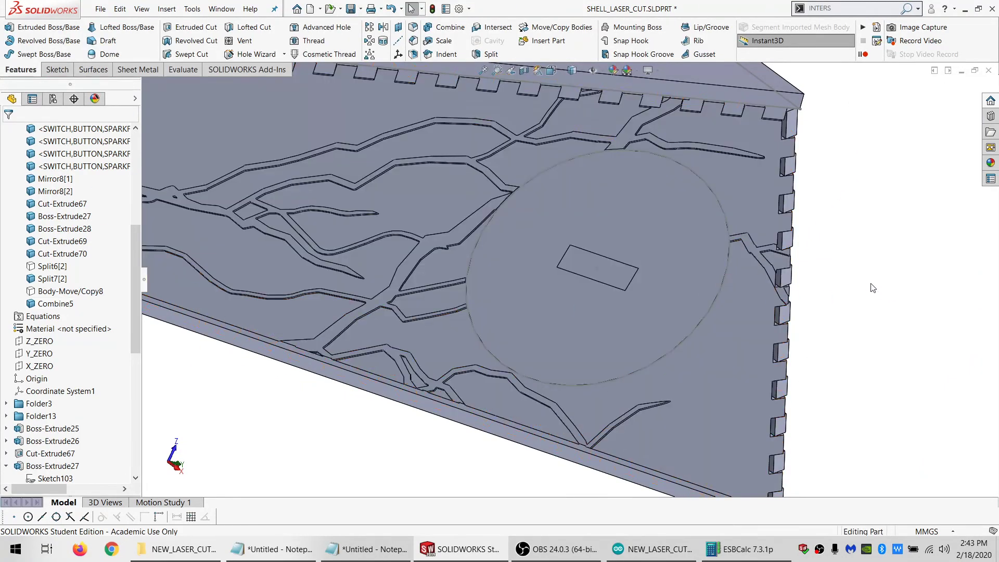
Mirror the patterned side panel body Combine5 about the X_ZERO plane without merging solids
{"action": "scroll", "coordinate": [553, 229], "scroll_direction": "up", "scroll_amount": 5}
{"action": "scroll", "coordinate": [432, 236], "scroll_direction": "down", "scroll_amount": 3}
{"action": "middle_click_drag", "start_coordinate": [431, 236], "coordinate": [398, 292]}
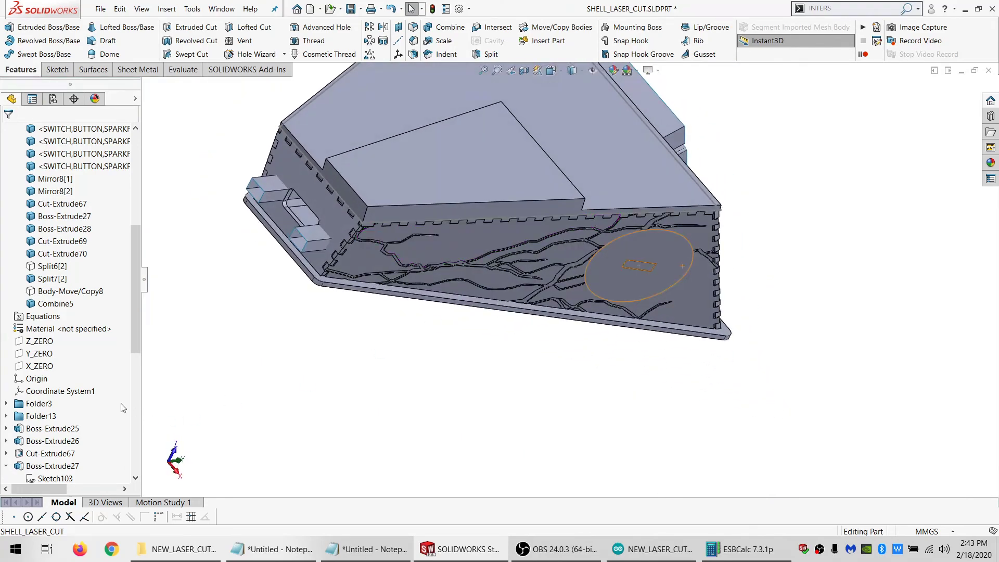
{"action": "left_click", "coordinate": [33, 366]}
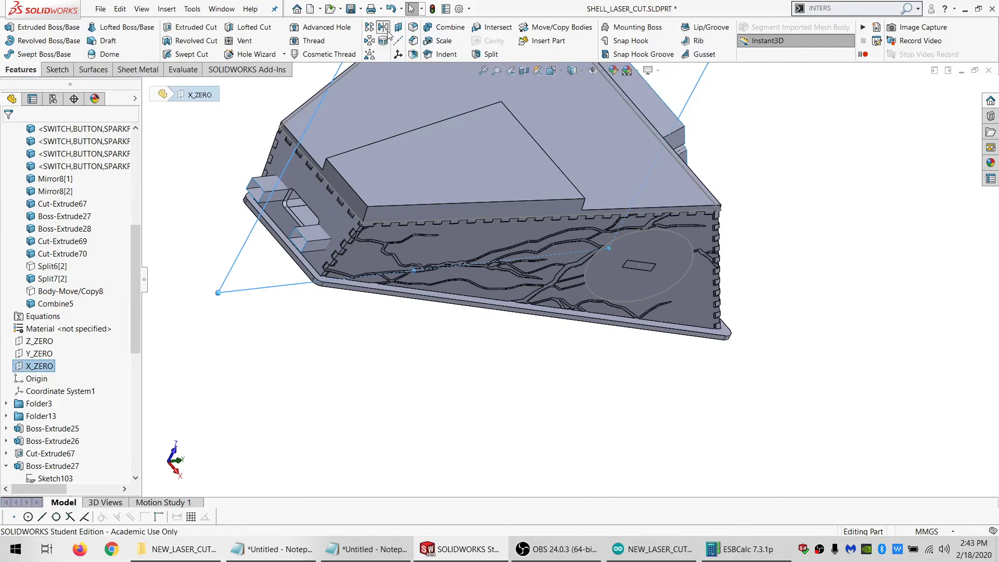
{"action": "left_click", "coordinate": [385, 29]}
{"action": "left_click", "coordinate": [497, 290]}
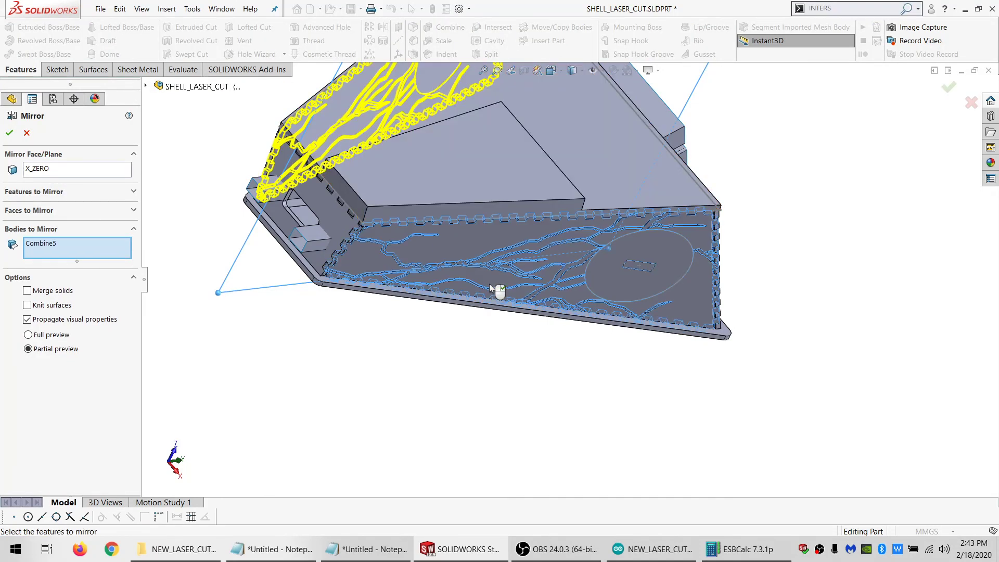
{"action": "left_click", "coordinate": [11, 134]}
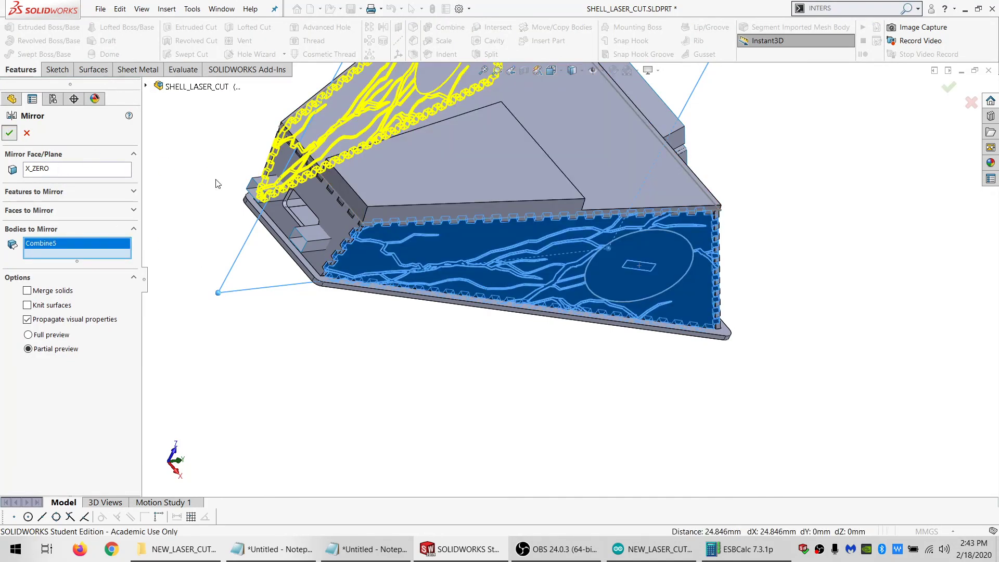
Hide the mirrored side panel Mirror11 and delete the plain panel body Cut-Extrude70 behind it
{"action": "left_click", "coordinate": [53, 315]}
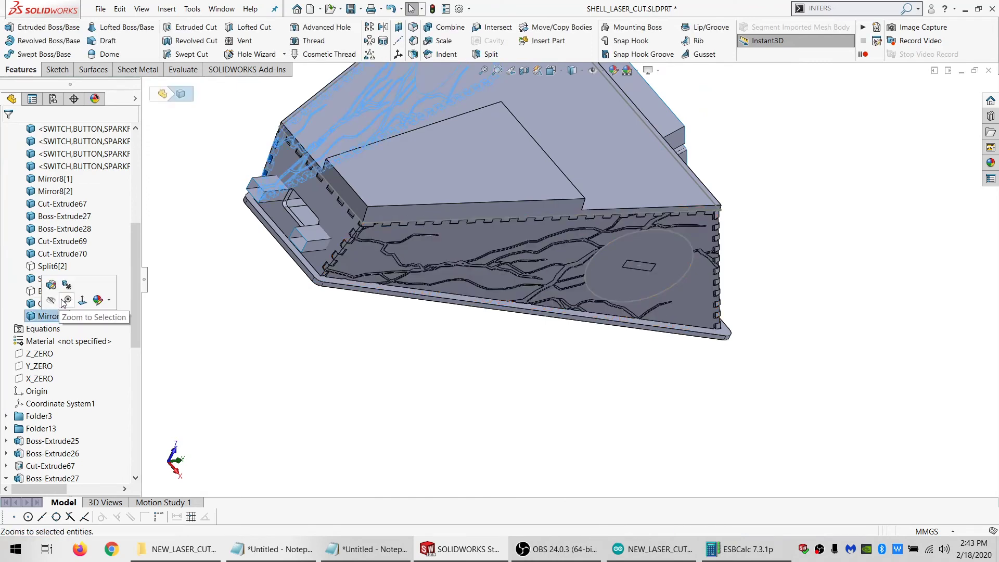
{"action": "middle_click_drag", "start_coordinate": [232, 211], "coordinate": [351, 169]}
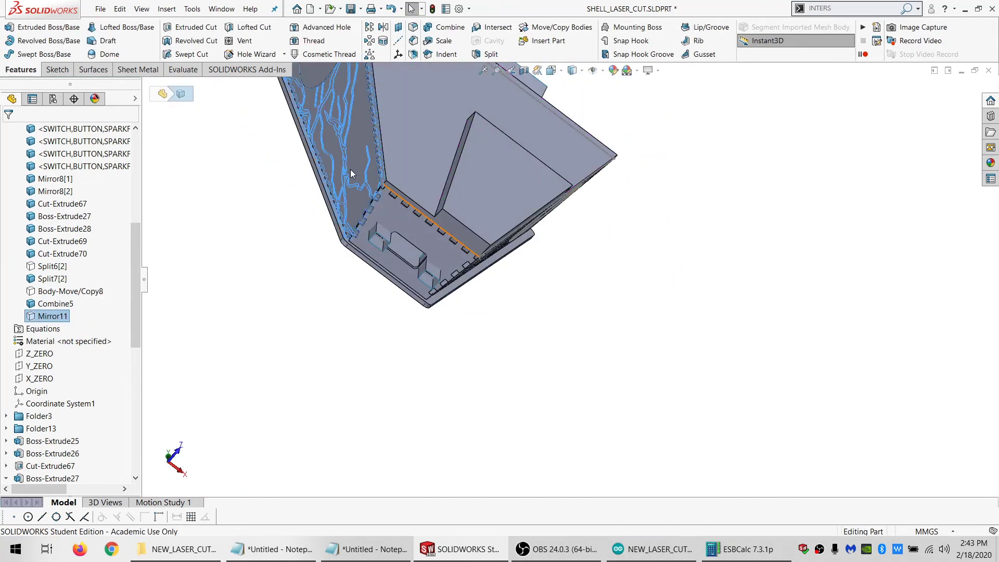
{"action": "left_click", "coordinate": [350, 168]}
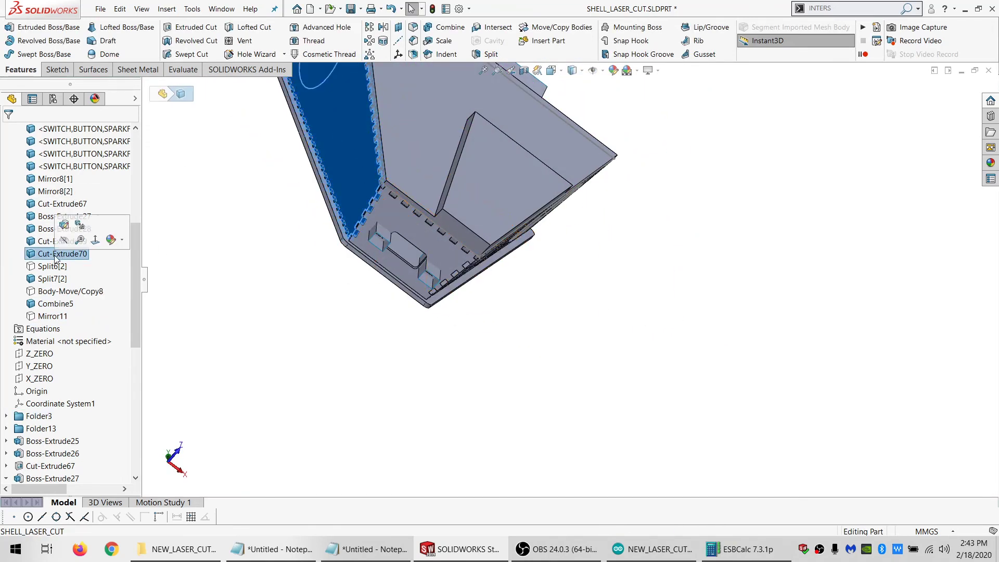
{"action": "key", "text": "Delete"}
{"action": "key", "text": "Return"}
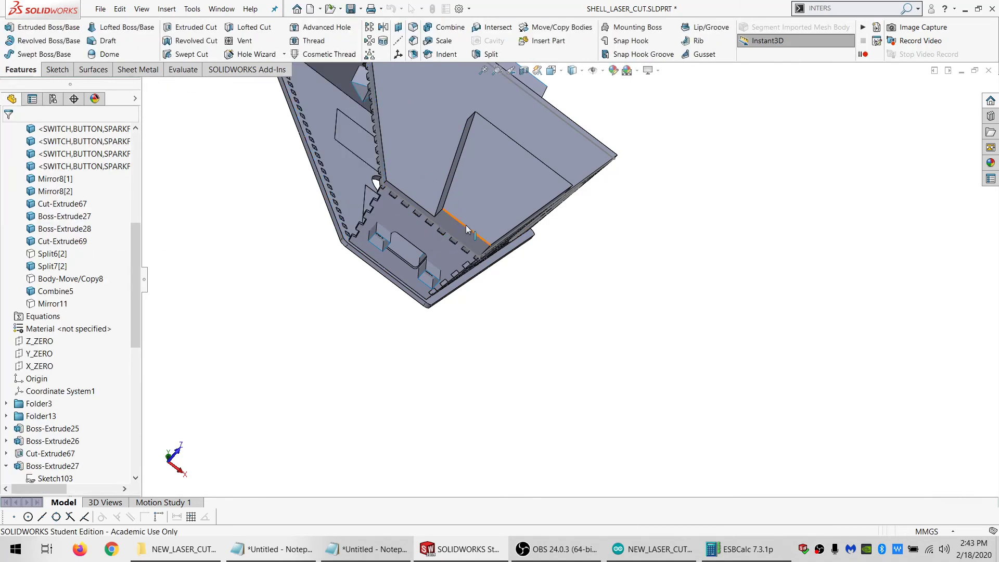
Hide the patterned side panel body Combine5 to expose the enclosure's interior
{"action": "middle_click_drag", "start_coordinate": [395, 244], "coordinate": [509, 257]}
{"action": "left_click", "coordinate": [535, 273]}
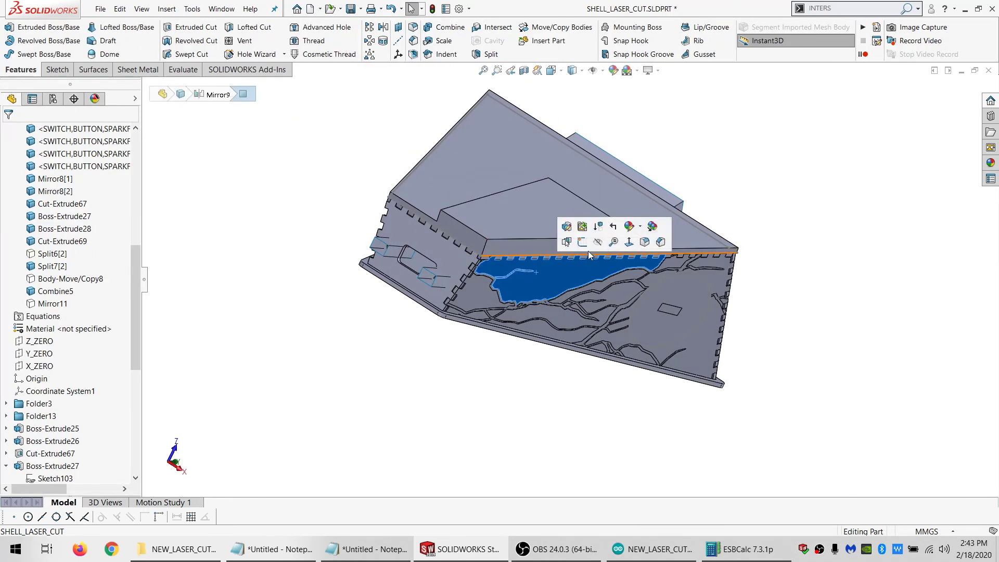
{"action": "left_click", "coordinate": [594, 239]}
{"action": "scroll", "coordinate": [485, 266], "scroll_direction": "down", "scroll_amount": 5}
{"action": "middle_click_drag", "start_coordinate": [473, 254], "coordinate": [443, 190]}
Show the hidden lightning bodies Split6[2] and Body-Move/Copy8
{"action": "left_click", "coordinate": [244, 213]}
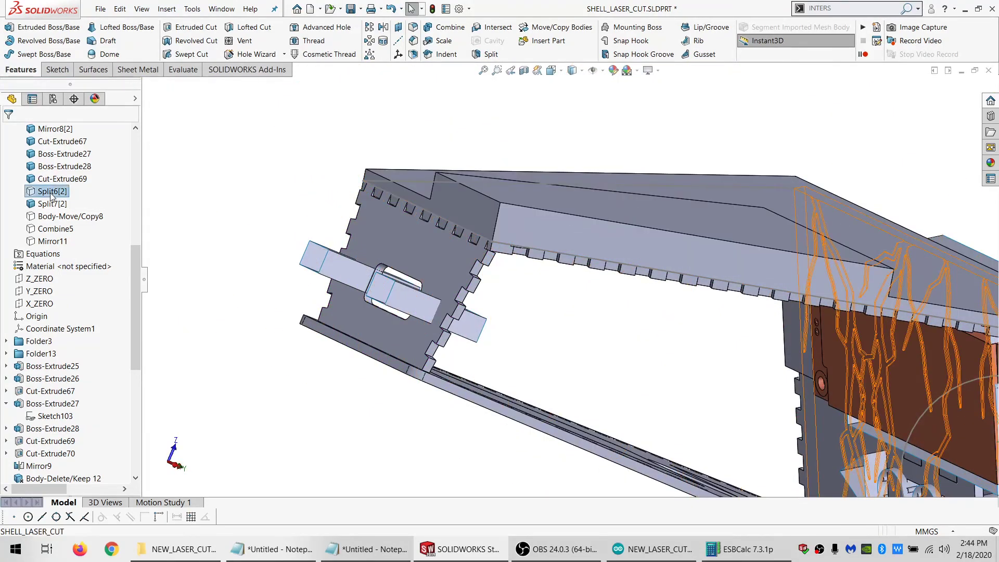
{"action": "left_click", "coordinate": [51, 196]}
{"action": "left_click", "coordinate": [67, 180]}
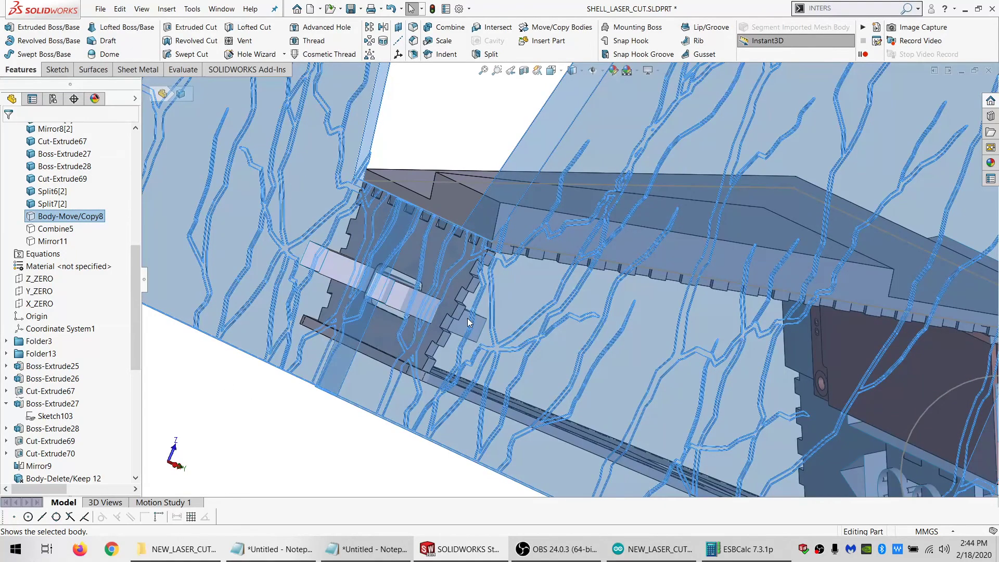
{"action": "key", "text": "Escape"}
Subtract the lightning body Split7[2] from the top panel body Cut-Extrude43
{"action": "middle_click_drag", "start_coordinate": [465, 316], "coordinate": [348, 315]}
{"action": "scroll", "coordinate": [576, 347], "scroll_direction": "up", "scroll_amount": 4}
{"action": "scroll", "coordinate": [579, 345], "scroll_direction": "down", "scroll_amount": 3}
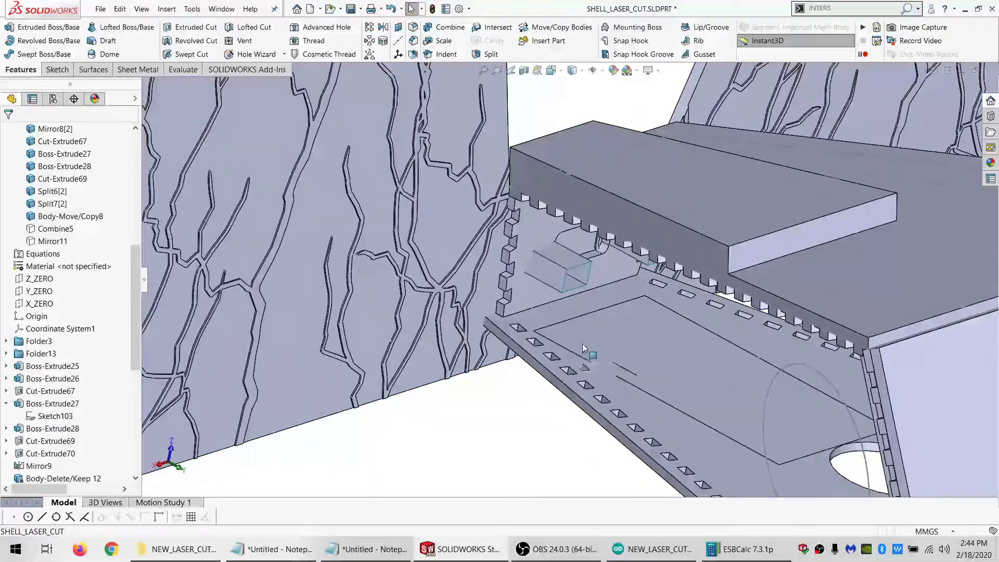
{"action": "scroll", "coordinate": [582, 343], "scroll_direction": "up", "scroll_amount": 5}
{"action": "middle_click_drag", "start_coordinate": [687, 325], "coordinate": [645, 171]}
{"action": "left_click", "coordinate": [451, 27]}
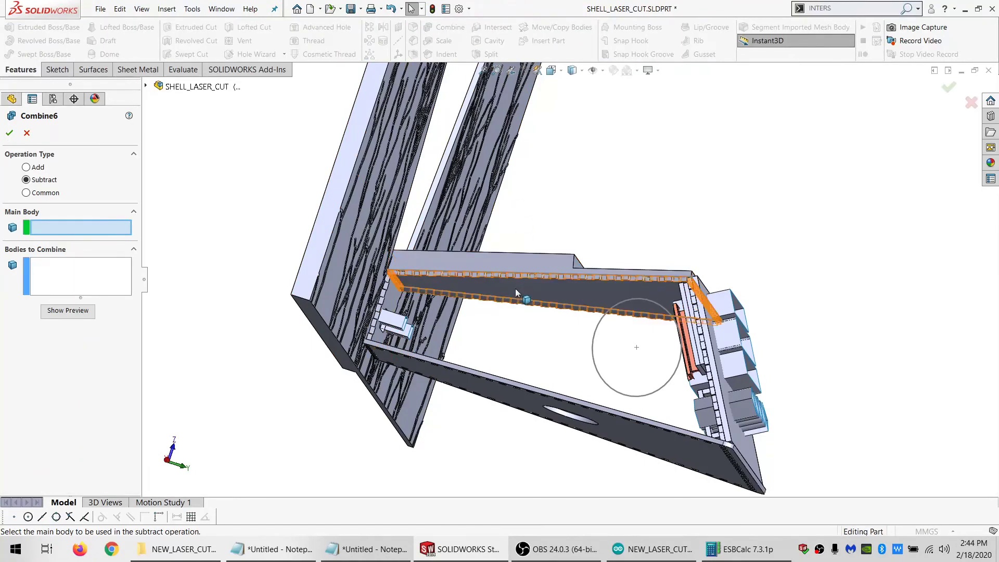
{"action": "left_click", "coordinate": [515, 289]}
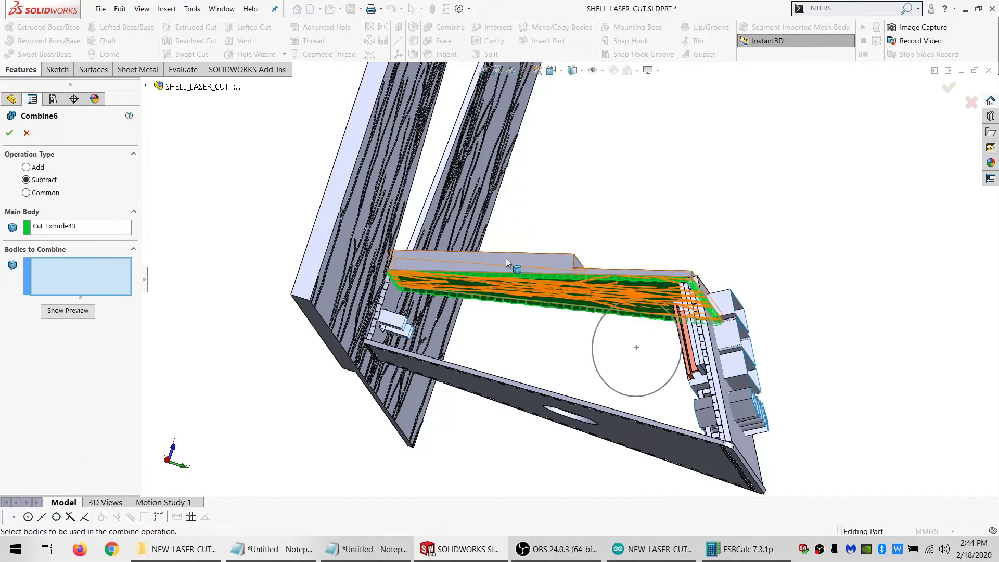
{"action": "left_click", "coordinate": [9, 132]}
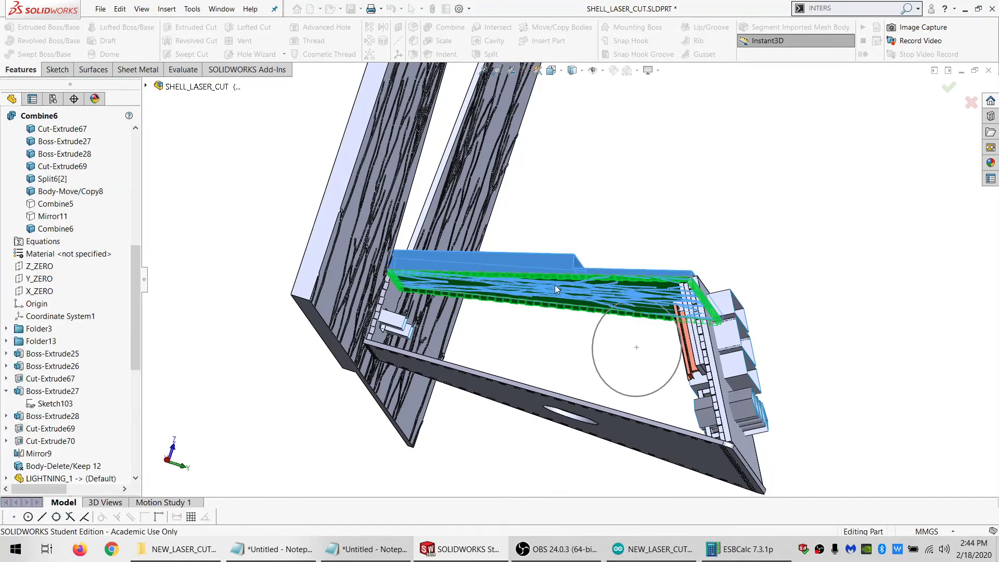
Split the lightning body Split6[2] using the six Surface-Extrude1 surfaces and the two Surface-Extrude3 surfaces as trim tools
{"action": "middle_click_drag", "start_coordinate": [589, 269], "coordinate": [595, 419]}
{"action": "scroll", "coordinate": [595, 419], "scroll_direction": "down", "scroll_amount": 4}
{"action": "scroll", "coordinate": [592, 419], "scroll_direction": "up", "scroll_amount": 2}
{"action": "scroll", "coordinate": [592, 418], "scroll_direction": "down", "scroll_amount": 1}
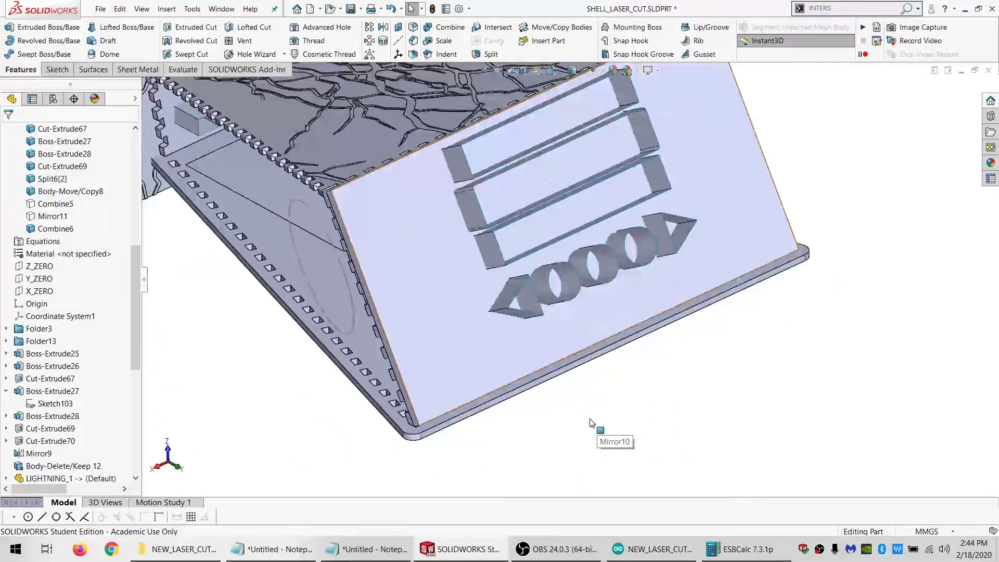
{"action": "scroll", "coordinate": [106, 242], "scroll_direction": "up", "scroll_amount": 8}
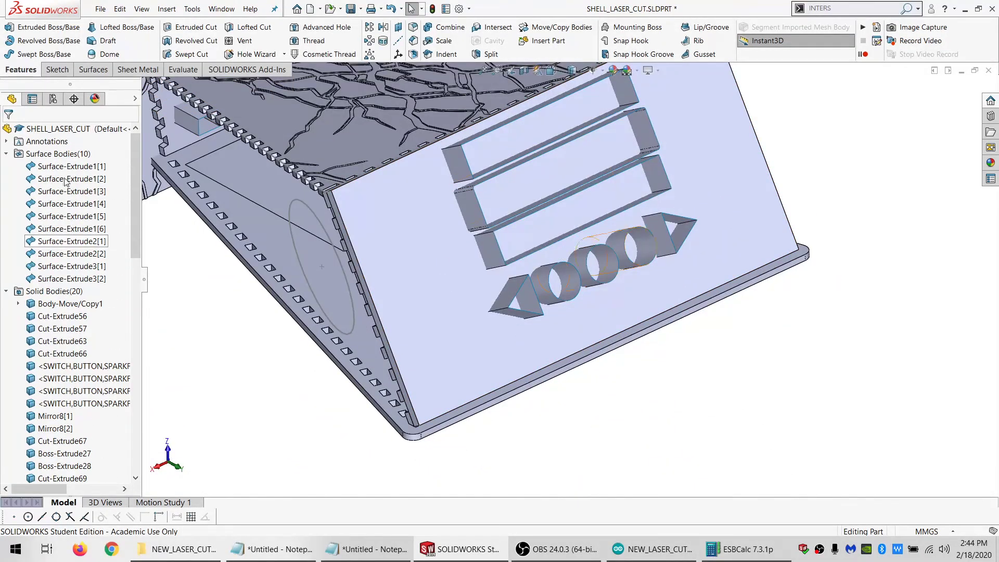
{"action": "left_click", "coordinate": [65, 167]}
{"action": "left_click", "coordinate": [65, 179], "text": "ctrl"}
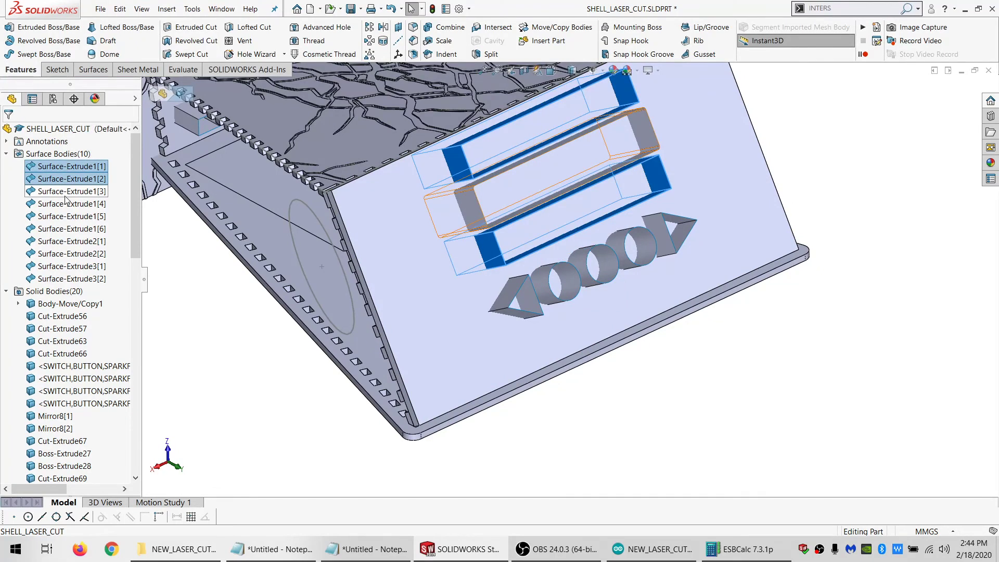
{"action": "left_click", "coordinate": [65, 216], "text": "ctrl"}
{"action": "left_click", "coordinate": [65, 192], "text": "ctrl"}
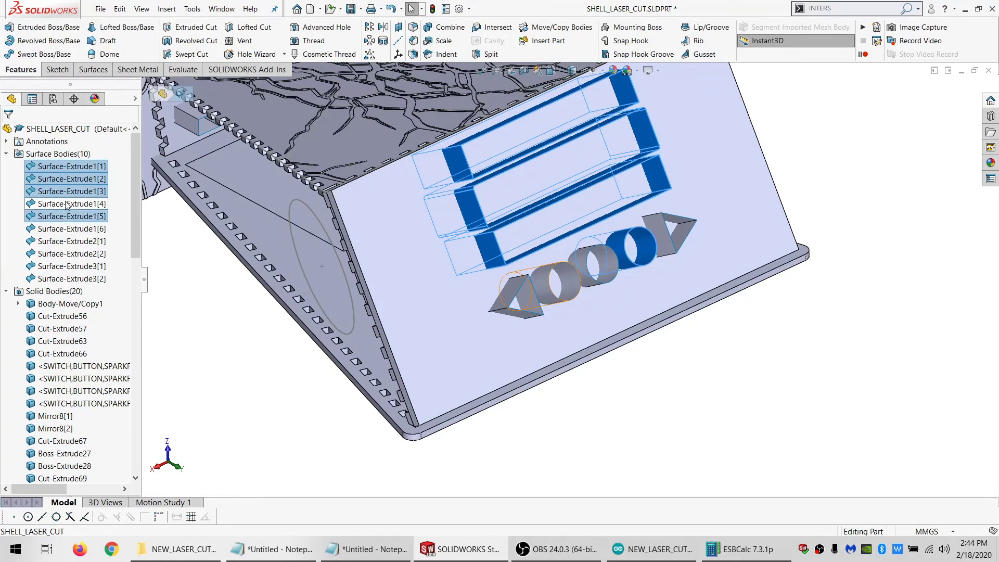
{"action": "left_click", "coordinate": [67, 204], "text": "ctrl"}
{"action": "left_click", "coordinate": [66, 229], "text": "ctrl"}
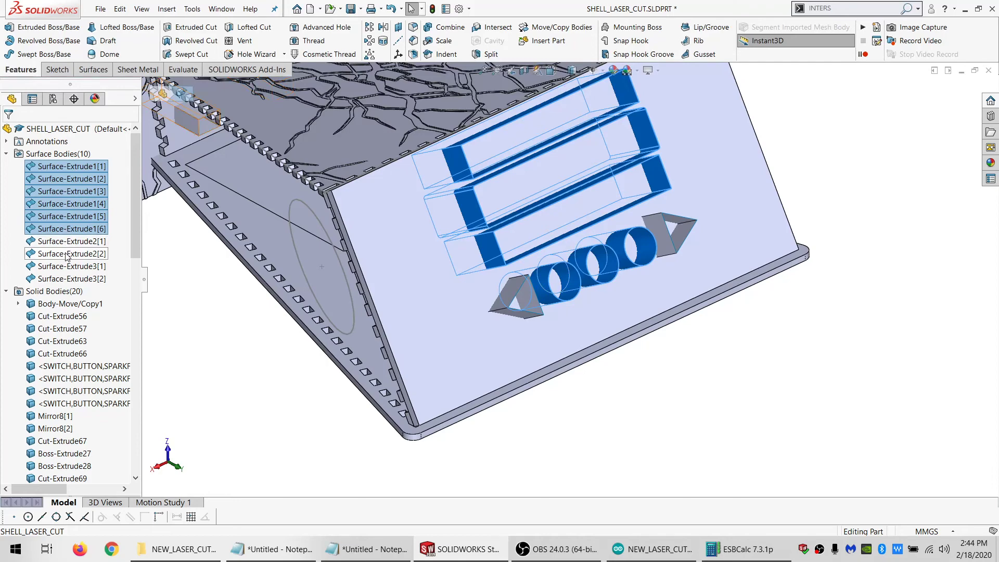
{"action": "left_click", "coordinate": [67, 277], "text": "ctrl"}
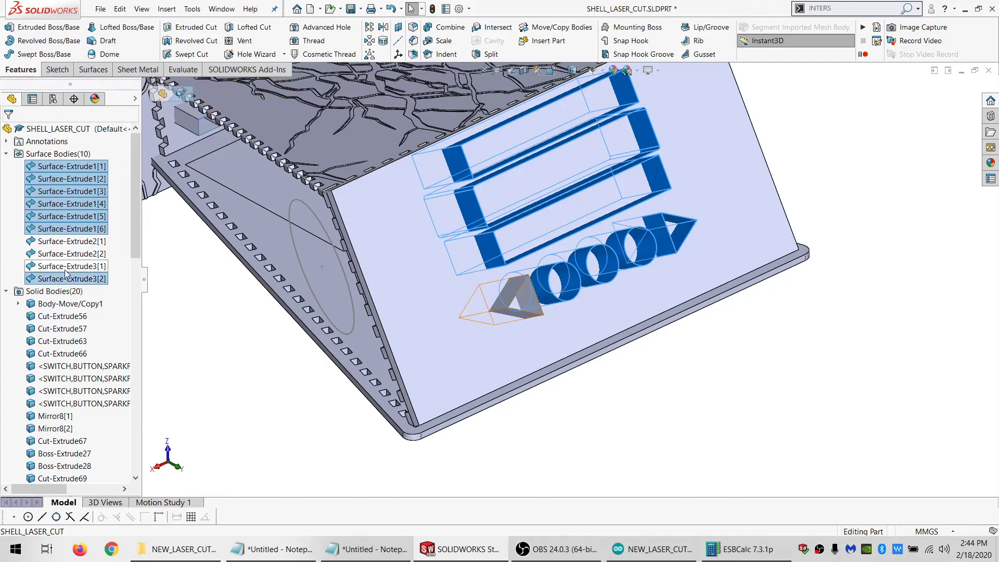
{"action": "left_click", "coordinate": [68, 266], "text": "ctrl"}
{"action": "left_click", "coordinate": [487, 55]}
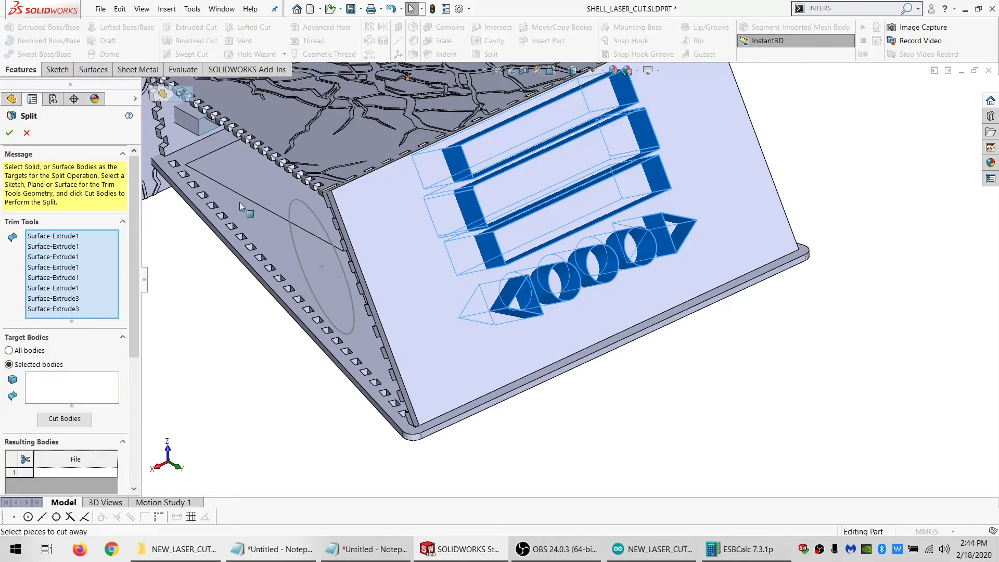
{"action": "left_click", "coordinate": [435, 332]}
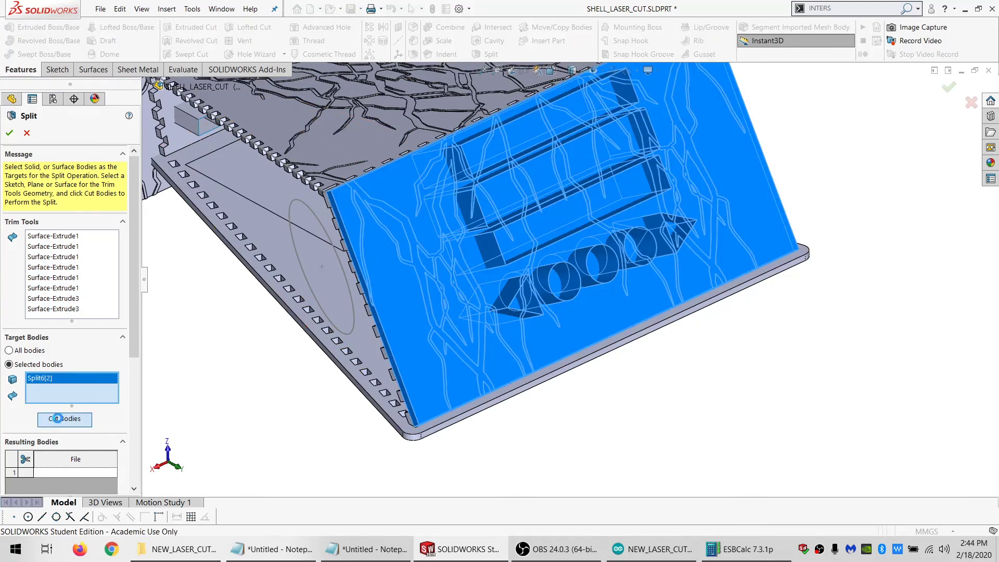
{"action": "left_click", "coordinate": [57, 417]}
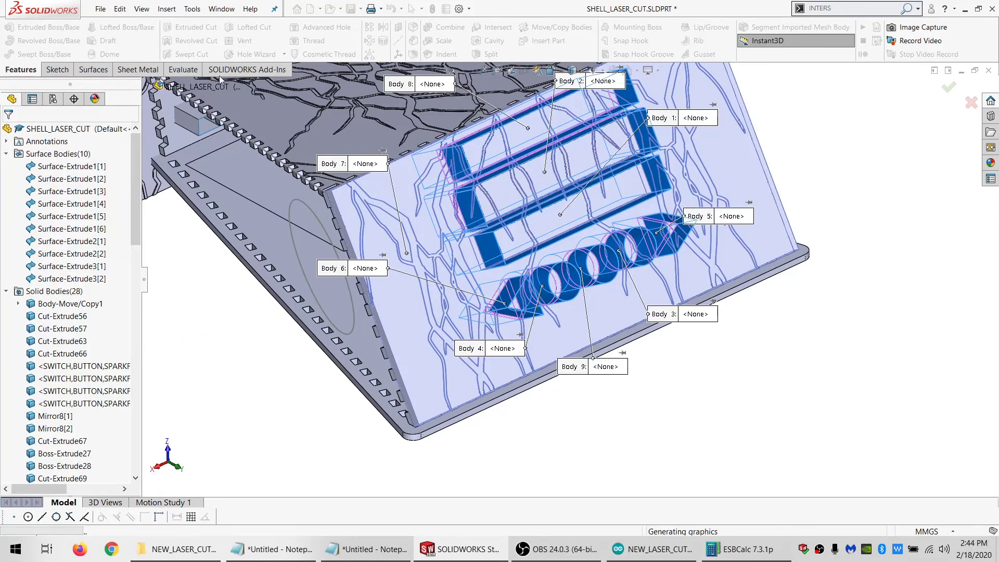
Subtract the lightning body Split9[7] from the slotted panel body Cut-Extrude57 with Combine
{"action": "left_click", "coordinate": [445, 28]}
{"action": "scroll", "coordinate": [357, 239], "scroll_direction": "down", "scroll_amount": 5}
{"action": "middle_click_drag", "start_coordinate": [357, 240], "coordinate": [398, 209]}
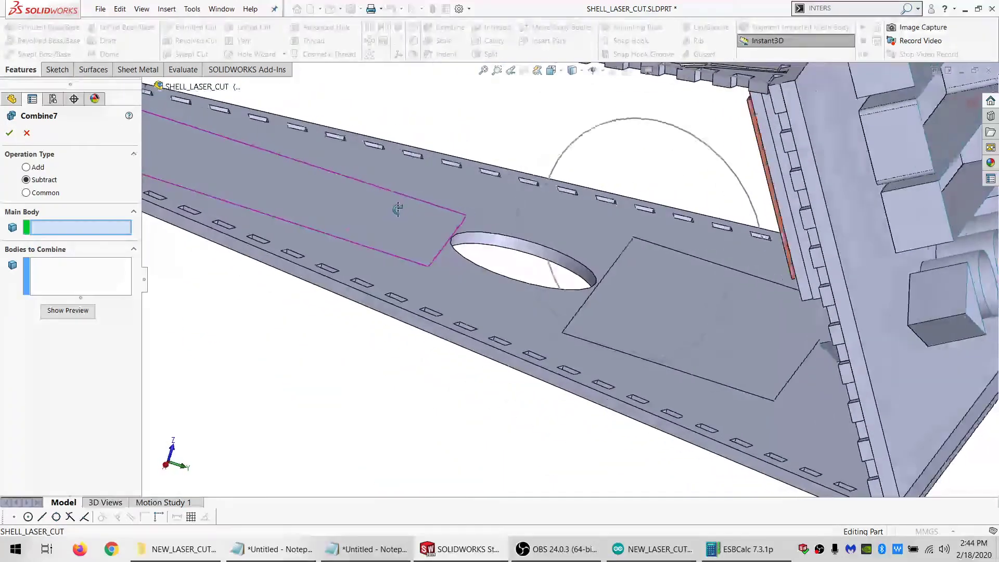
{"action": "middle_click_drag", "start_coordinate": [694, 172], "coordinate": [704, 200]}
{"action": "left_click", "coordinate": [695, 198]}
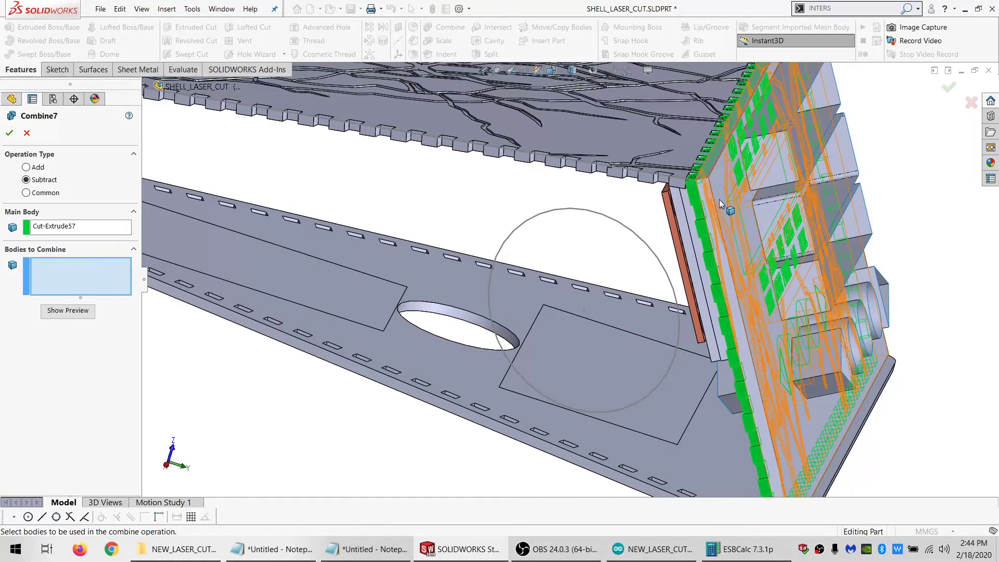
{"action": "left_click", "coordinate": [719, 199]}
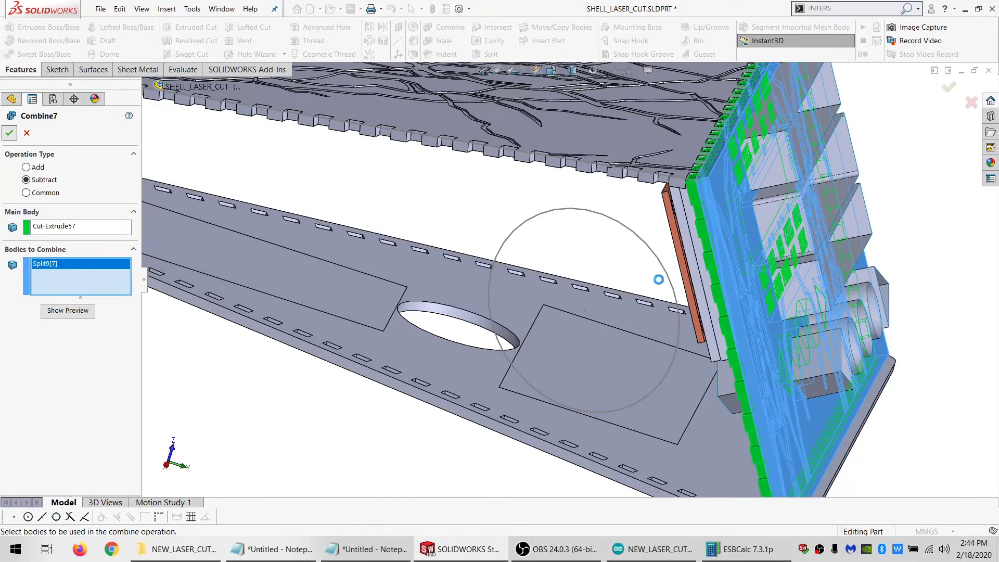
{"action": "key", "text": "Return"}
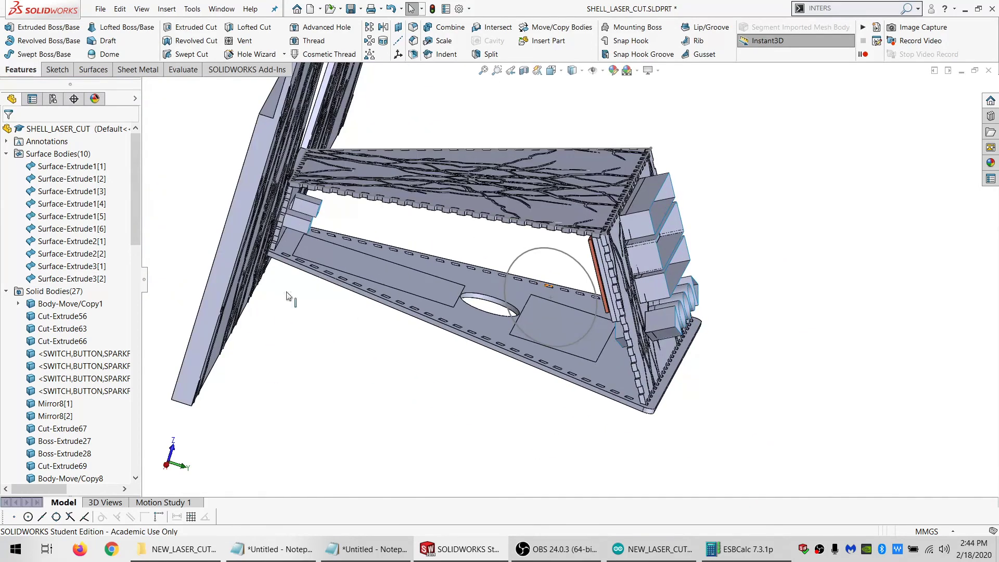
Delete the leftover split bodies Split9[1] through Split9[6], Split9[8] and Split9[9]
{"action": "scroll", "coordinate": [65, 354], "scroll_direction": "down", "scroll_amount": 8}
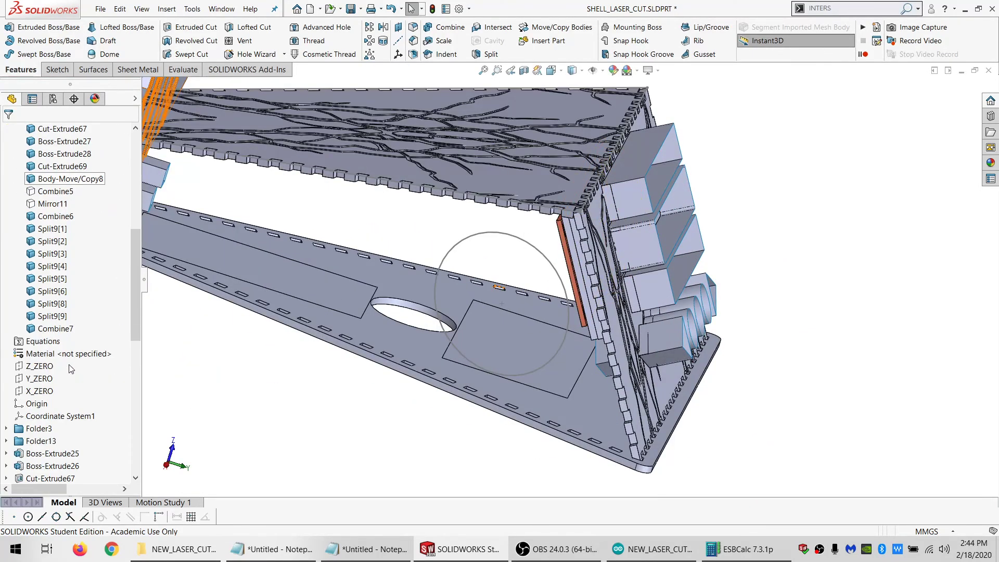
{"action": "left_click", "coordinate": [58, 317]}
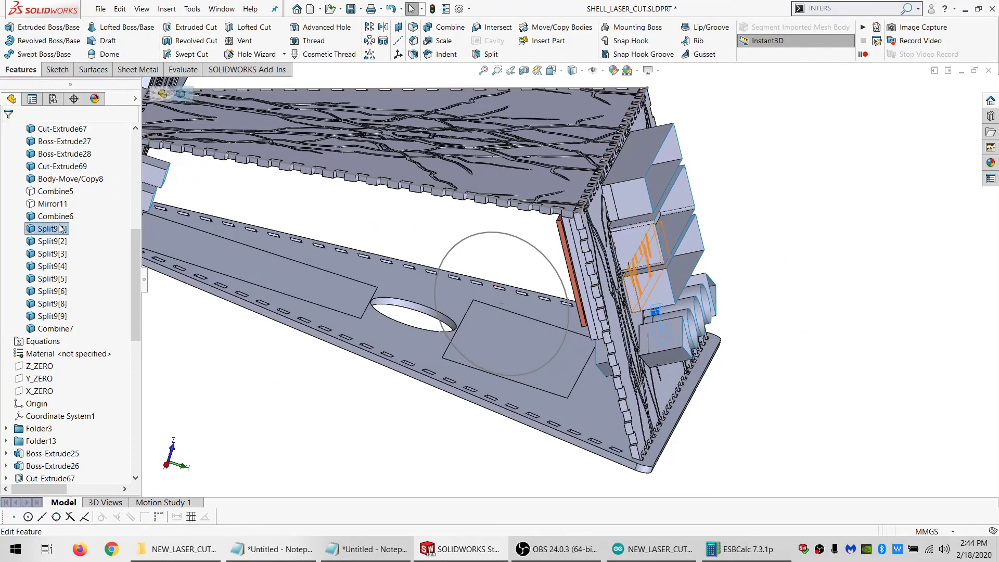
{"action": "left_click", "coordinate": [58, 229], "text": "shift"}
{"action": "key", "text": "Delete"}
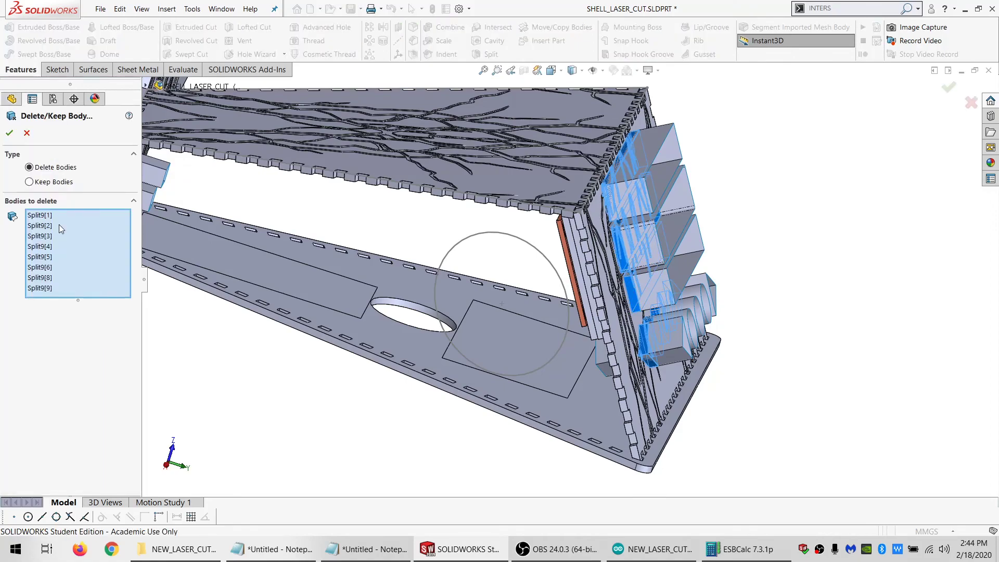
{"action": "key", "text": "Return"}
Split the lightning body Body-Move/Copy8 with the surfaces Surface-Extrude2[1] and Surface-Extrude2[2], keeping all resulting bodies
{"action": "middle_click_drag", "start_coordinate": [499, 307], "coordinate": [569, 311]}
{"action": "scroll", "coordinate": [569, 310], "scroll_direction": "up", "scroll_amount": 2}
{"action": "scroll", "coordinate": [380, 317], "scroll_direction": "down", "scroll_amount": 2}
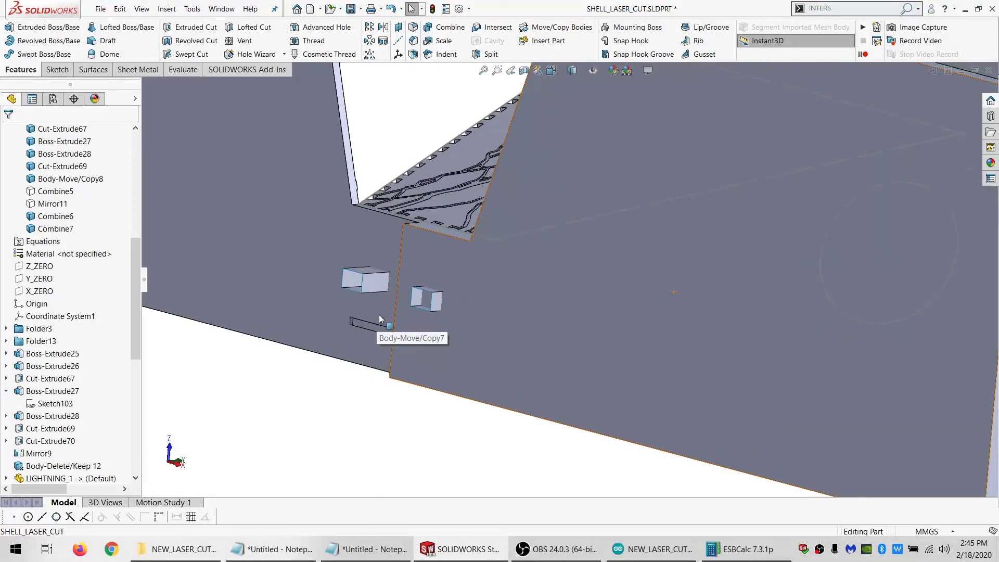
{"action": "middle_click_drag", "start_coordinate": [380, 318], "coordinate": [303, 383]}
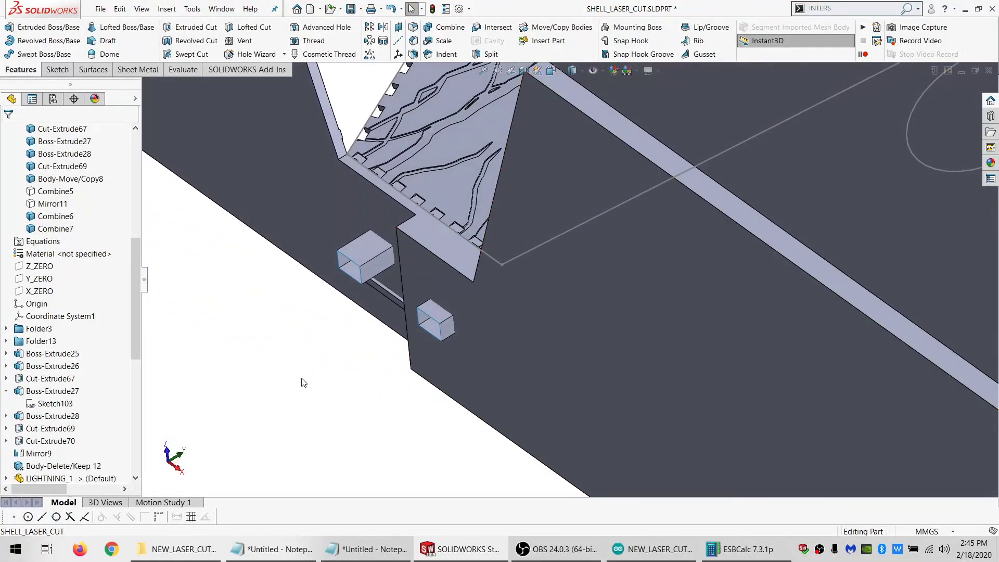
{"action": "scroll", "coordinate": [104, 234], "scroll_direction": "up", "scroll_amount": 8}
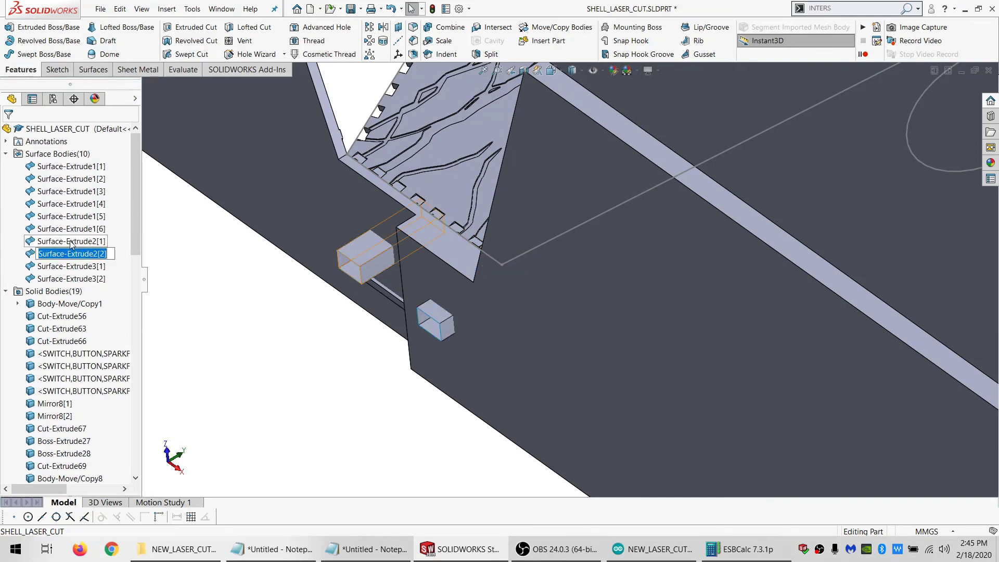
{"action": "left_click", "coordinate": [68, 255]}
{"action": "left_click", "coordinate": [68, 242], "text": "ctrl"}
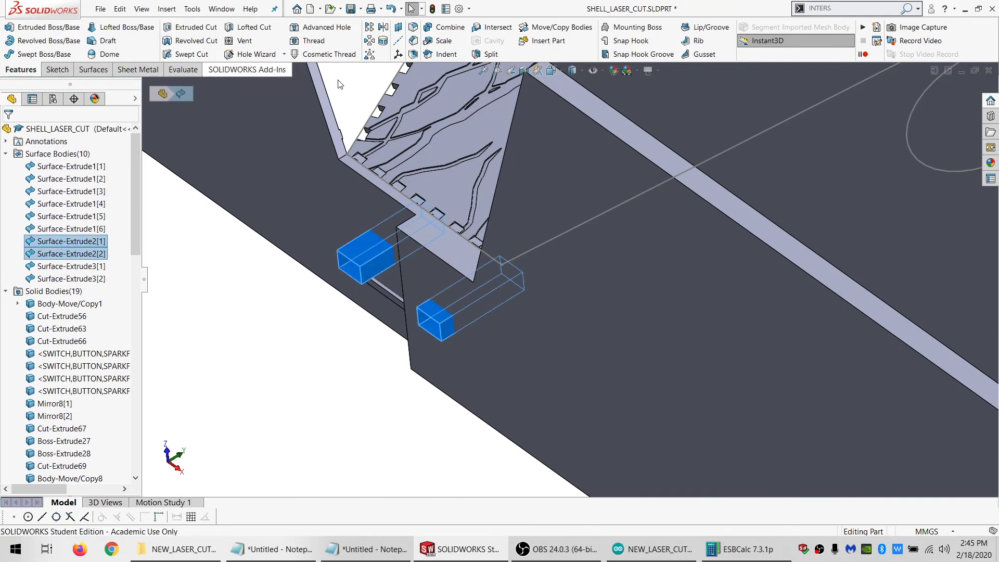
{"action": "left_click", "coordinate": [479, 55]}
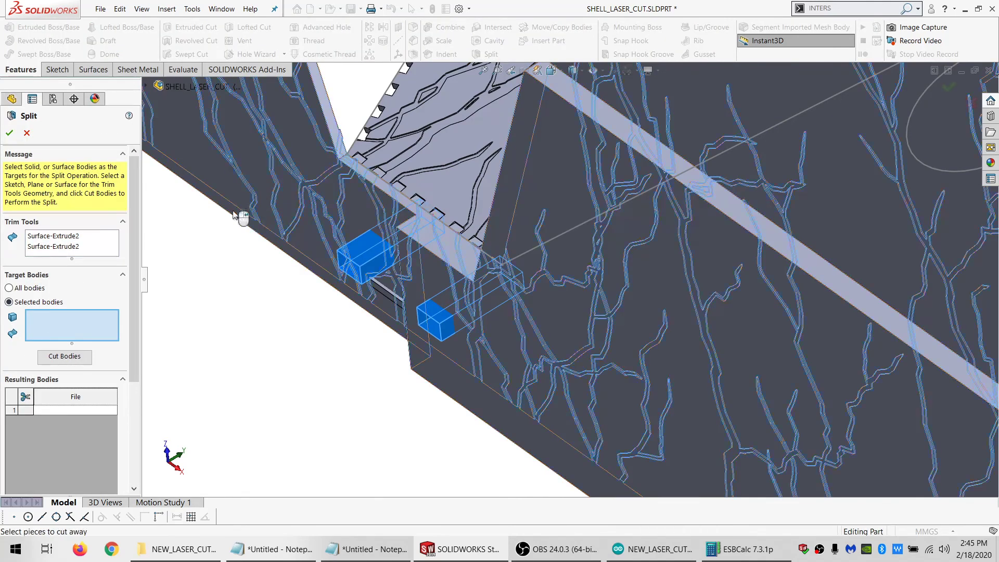
{"action": "left_click", "coordinate": [235, 214]}
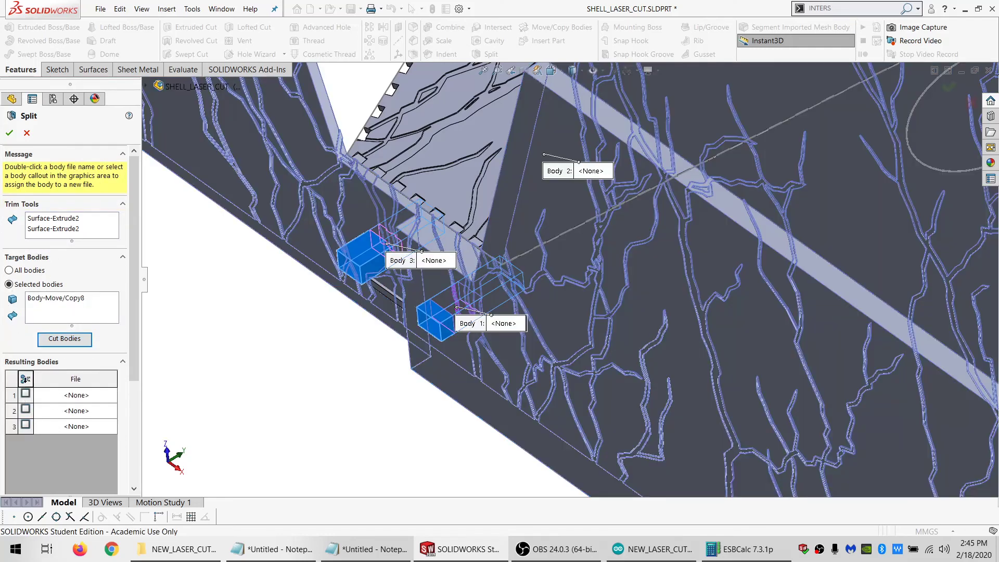
{"action": "left_click", "coordinate": [25, 378]}
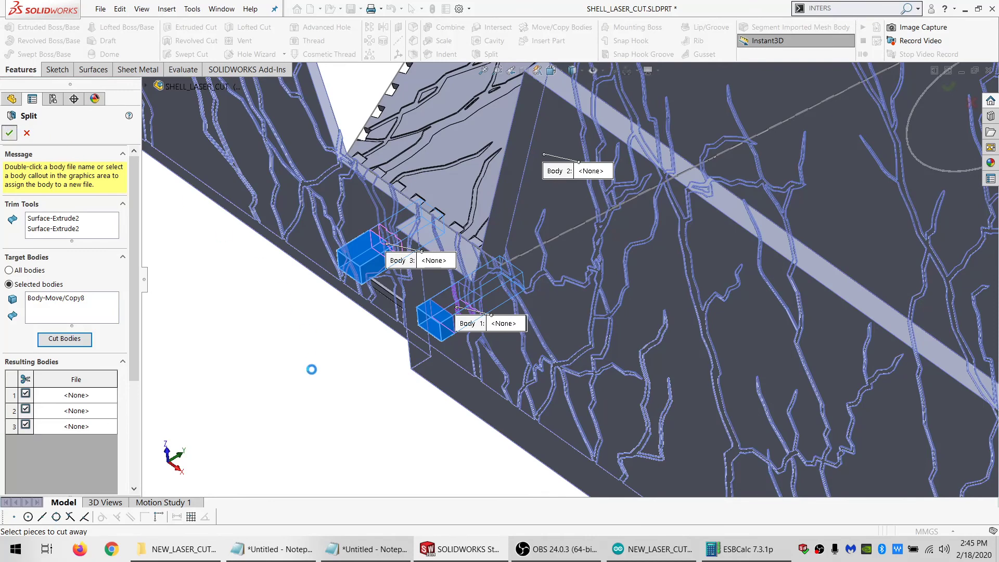
{"action": "key", "text": "Return"}
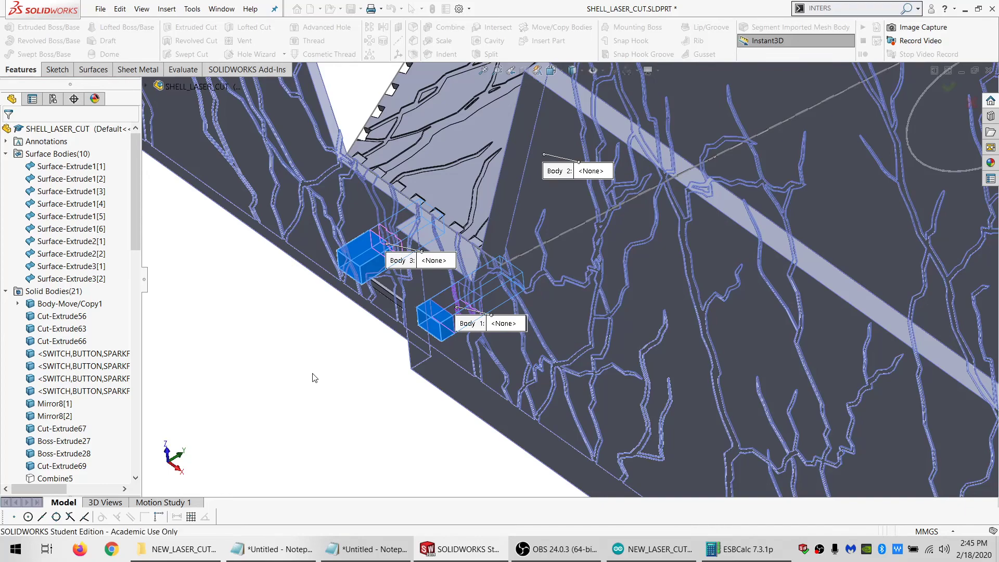
Subtract the large lightning body produced by the last split from the small end panel body Cut-Extrude56
{"action": "left_click", "coordinate": [445, 34]}
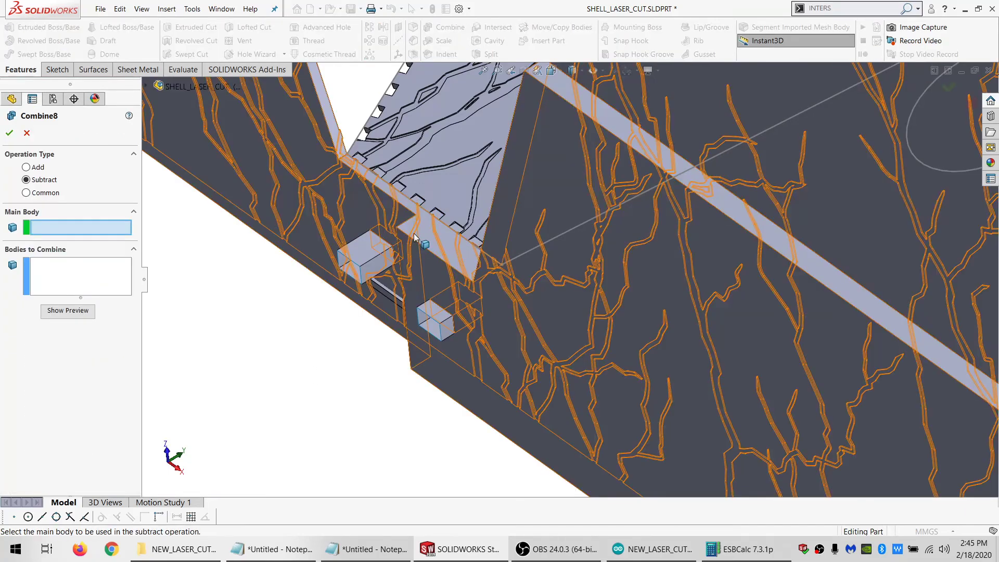
{"action": "middle_click_drag", "start_coordinate": [436, 235], "coordinate": [337, 182]}
{"action": "left_click", "coordinate": [418, 269]}
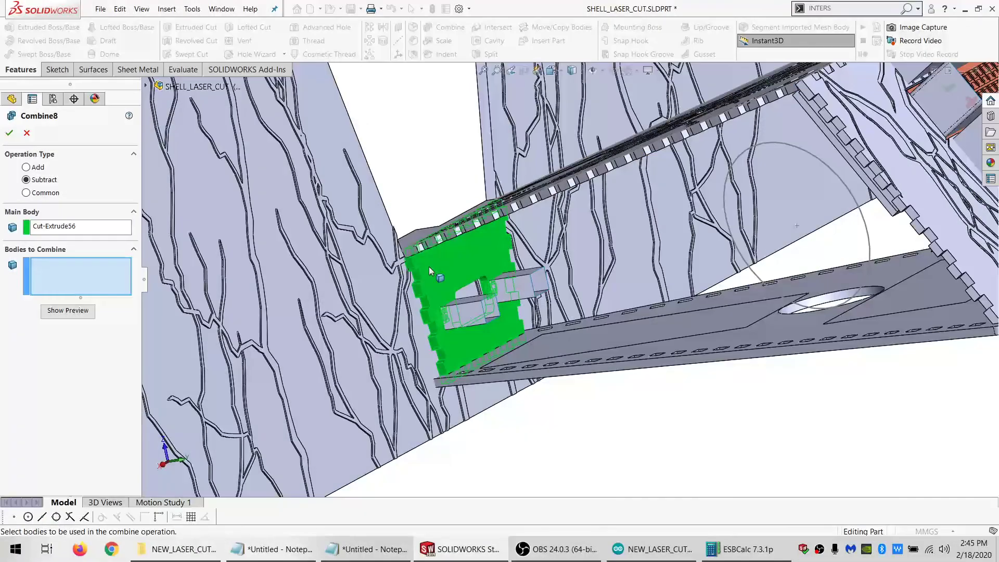
{"action": "left_click", "coordinate": [360, 279]}
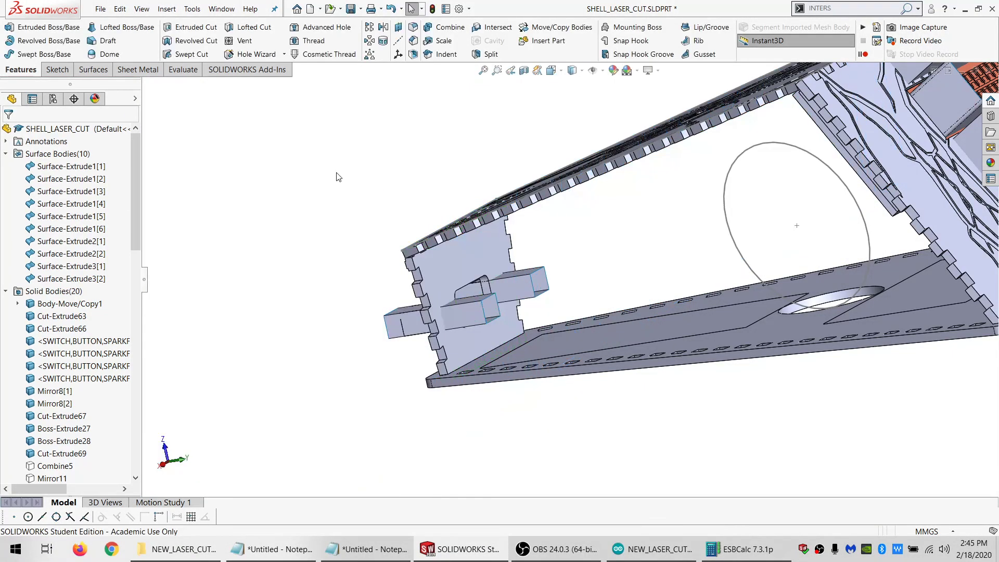
Delete all surface bodies from Surface-Extrude1[1] through Surface-Extrude3[2]
{"action": "scroll", "coordinate": [400, 224], "scroll_direction": "down", "scroll_amount": 1}
{"action": "middle_click_drag", "start_coordinate": [432, 295], "coordinate": [520, 338]}
{"action": "scroll", "coordinate": [500, 328], "scroll_direction": "up", "scroll_amount": 1}
{"action": "left_click", "coordinate": [72, 280]}
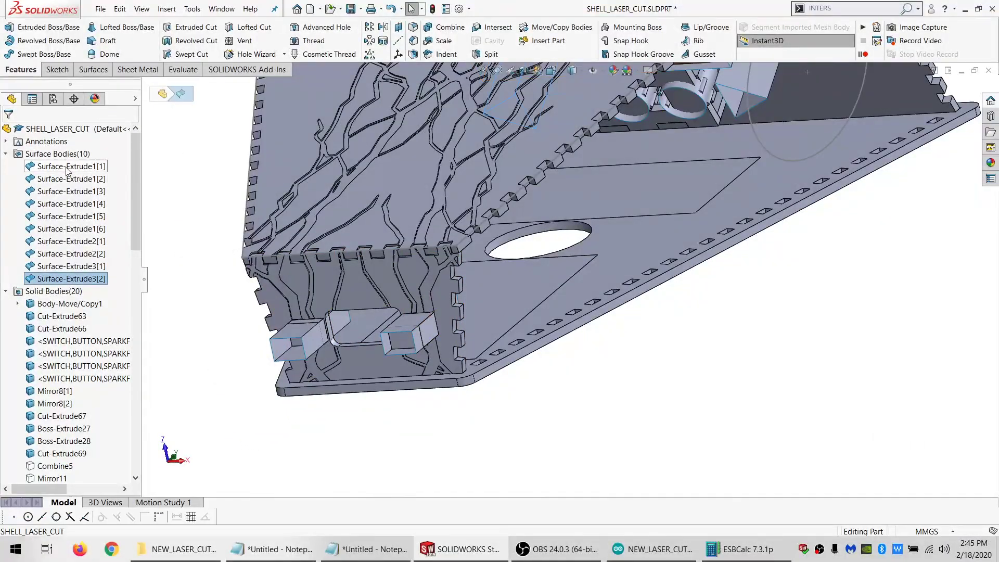
{"action": "left_click", "coordinate": [67, 167], "text": "shift"}
{"action": "key", "text": "Delete"}
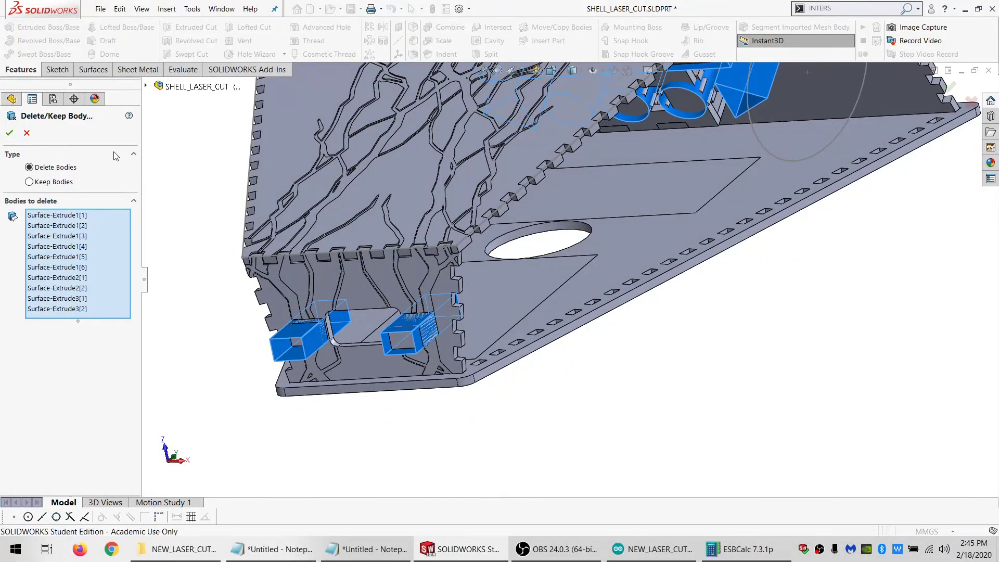
{"action": "key", "text": "Return"}
Hide the circle sketch Sketch110 and the sketch Sketch108
{"action": "scroll", "coordinate": [544, 228], "scroll_direction": "up", "scroll_amount": 3}
{"action": "scroll", "coordinate": [544, 223], "scroll_direction": "down", "scroll_amount": 1}
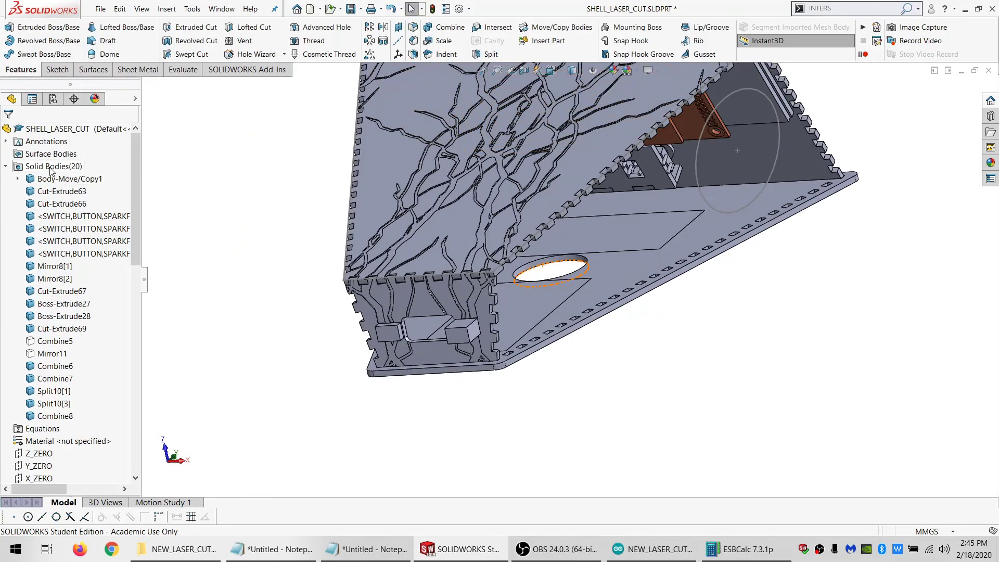
{"action": "left_click", "coordinate": [732, 212]}
{"action": "scroll", "coordinate": [62, 403], "scroll_direction": "down", "scroll_amount": 4}
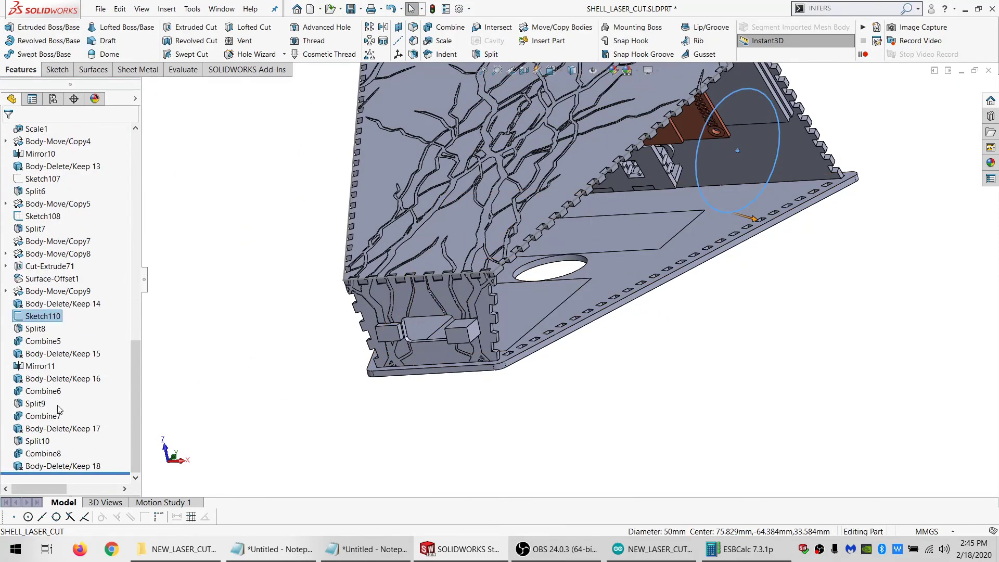
{"action": "left_click", "coordinate": [45, 295]}
{"action": "left_click", "coordinate": [43, 317]}
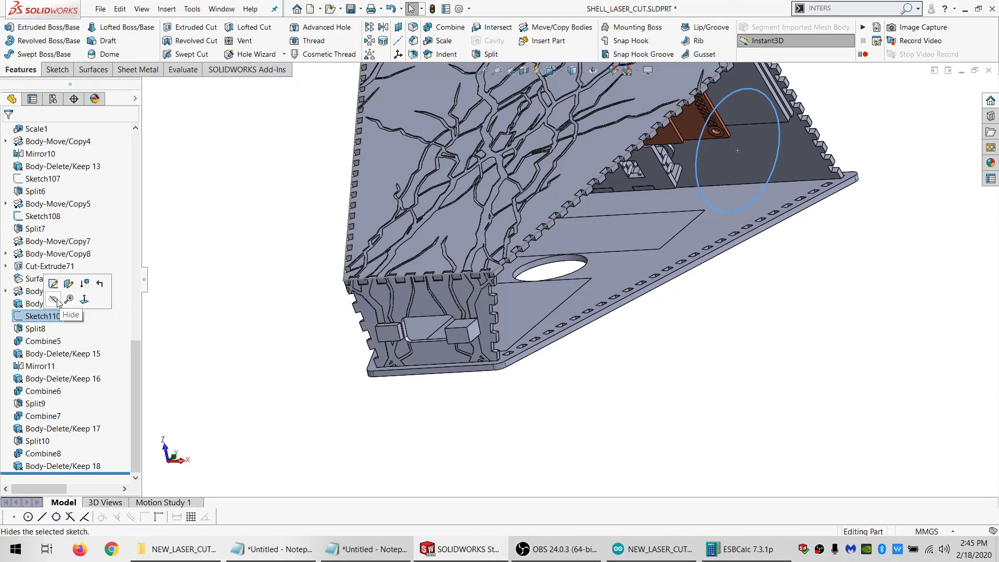
{"action": "left_click", "coordinate": [56, 300]}
{"action": "left_click", "coordinate": [30, 216]}
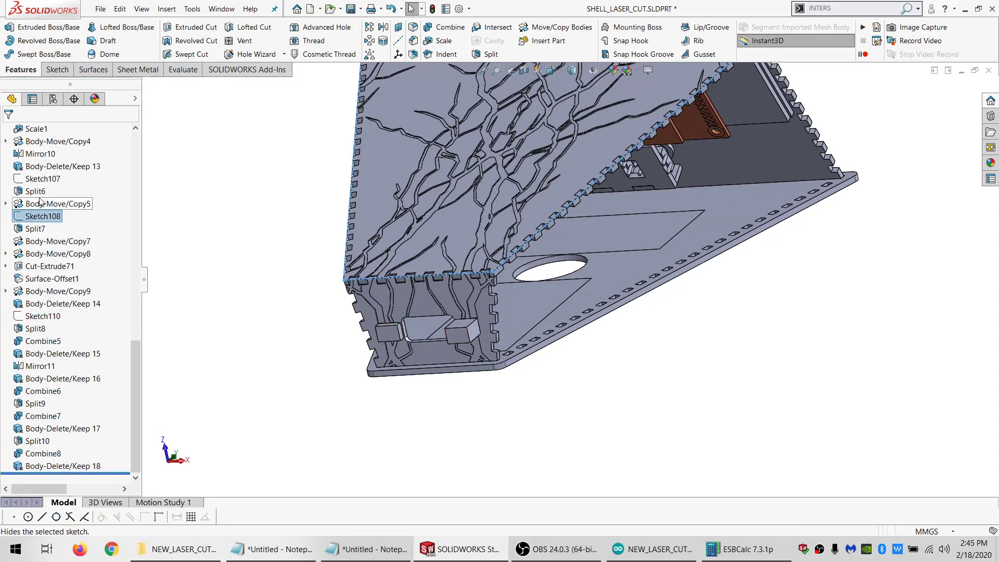
{"action": "left_click", "coordinate": [41, 201]}
Hide all solid bodies and show the complete set again, including Combine5 and Mirror11
{"action": "scroll", "coordinate": [79, 261], "scroll_direction": "up", "scroll_amount": 15}
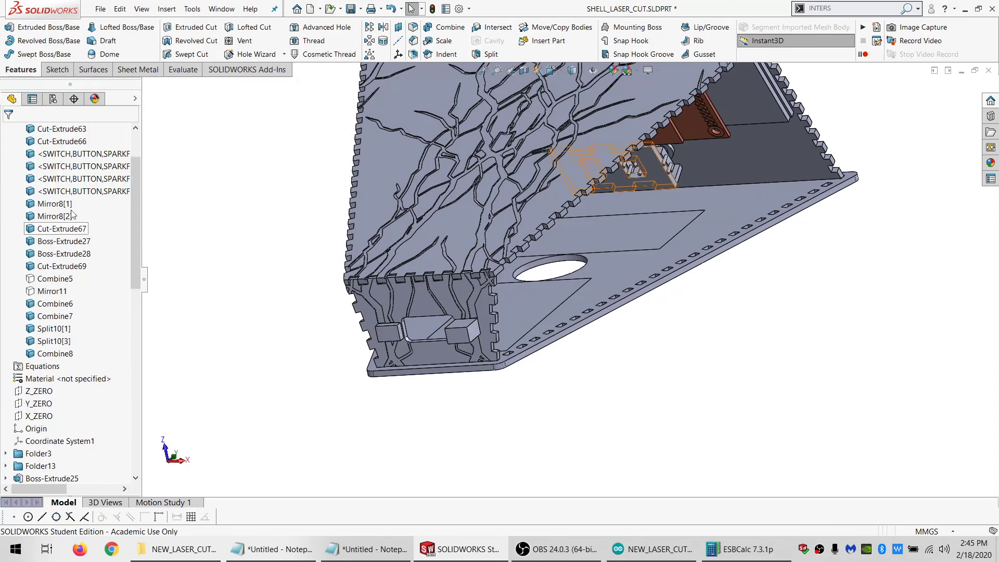
{"action": "left_click", "coordinate": [41, 167]}
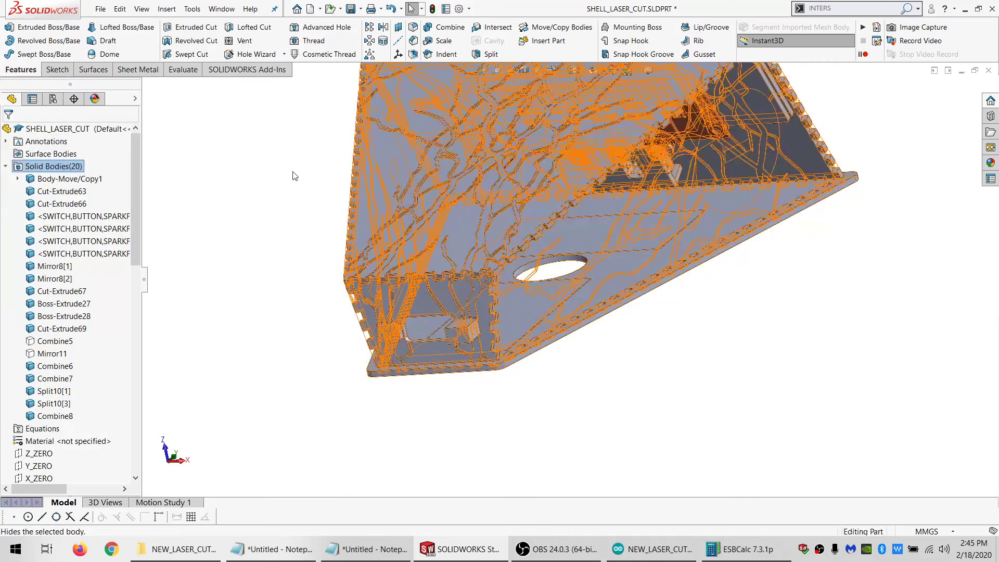
{"action": "key", "text": "Tab"}
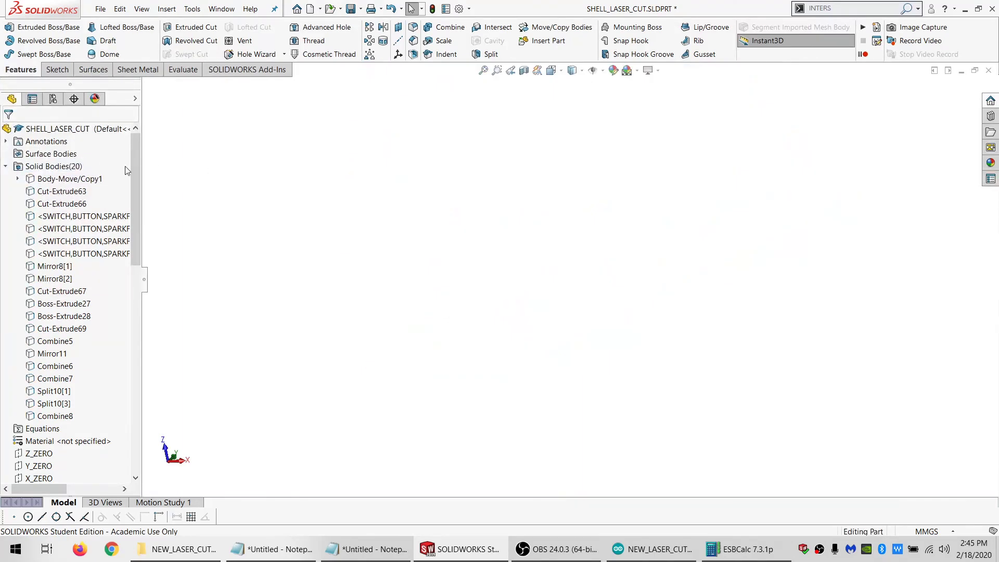
{"action": "left_click", "coordinate": [50, 166]}
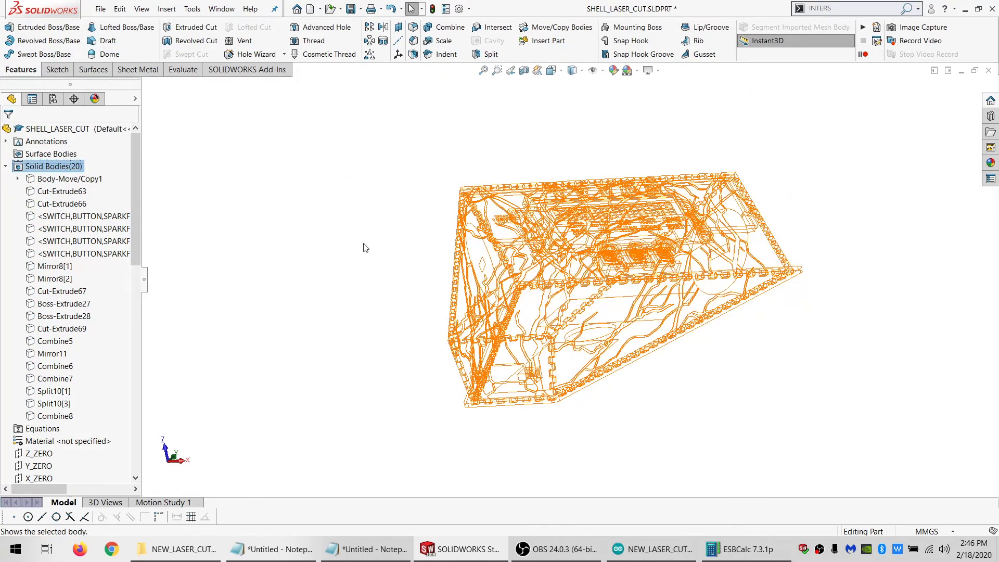
{"action": "key", "text": "shift+Tab"}
Delete the two leftover block bodies Split10[1] and Split10[3] covering the GRN and BLK labels on the small end panel
{"action": "mouse_move", "coordinate": [494, 299]}
{"action": "middle_mouse_down"}
{"action": "mouse_move", "coordinate": [487, 325]}
{"action": "mouse_move", "coordinate": [538, 299]}
{"action": "mouse_move", "coordinate": [550, 263]}
{"action": "mouse_move", "coordinate": [515, 297]}
{"action": "mouse_move", "coordinate": [498, 350]}
{"action": "mouse_move", "coordinate": [469, 378]}
{"action": "middle_mouse_up"}
{"action": "scroll", "coordinate": [514, 398], "scroll_direction": "down", "scroll_amount": 5}
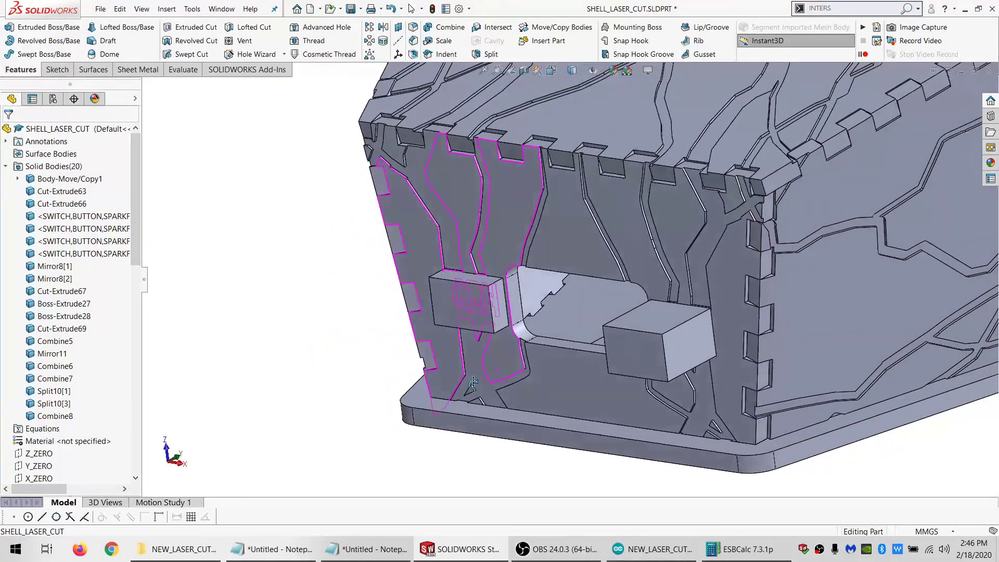
{"action": "left_click", "coordinate": [458, 306]}
{"action": "scroll", "coordinate": [62, 338], "scroll_direction": "up", "scroll_amount": 8}
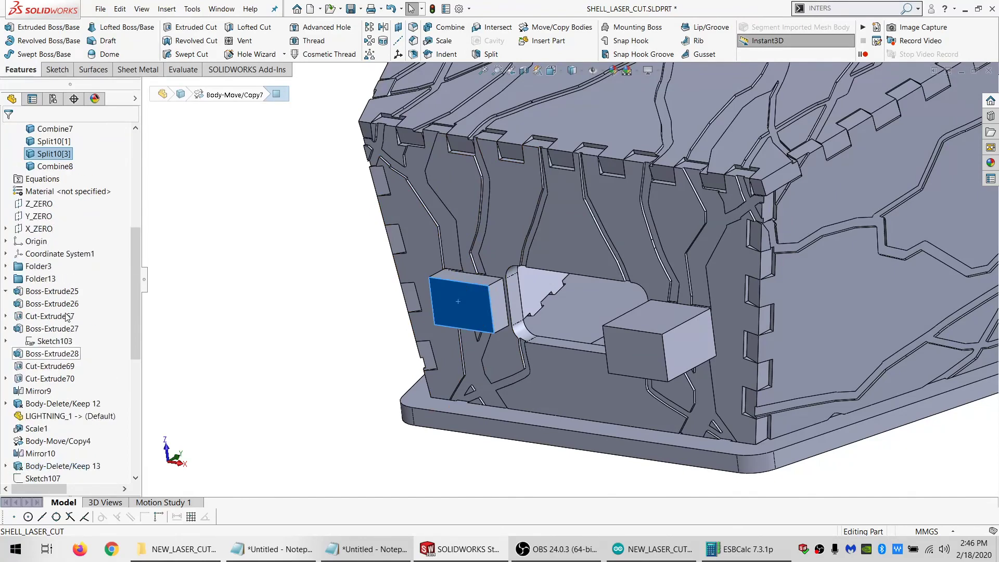
{"action": "left_click", "coordinate": [58, 368]}
{"action": "left_click", "coordinate": [52, 378], "text": "ctrl"}
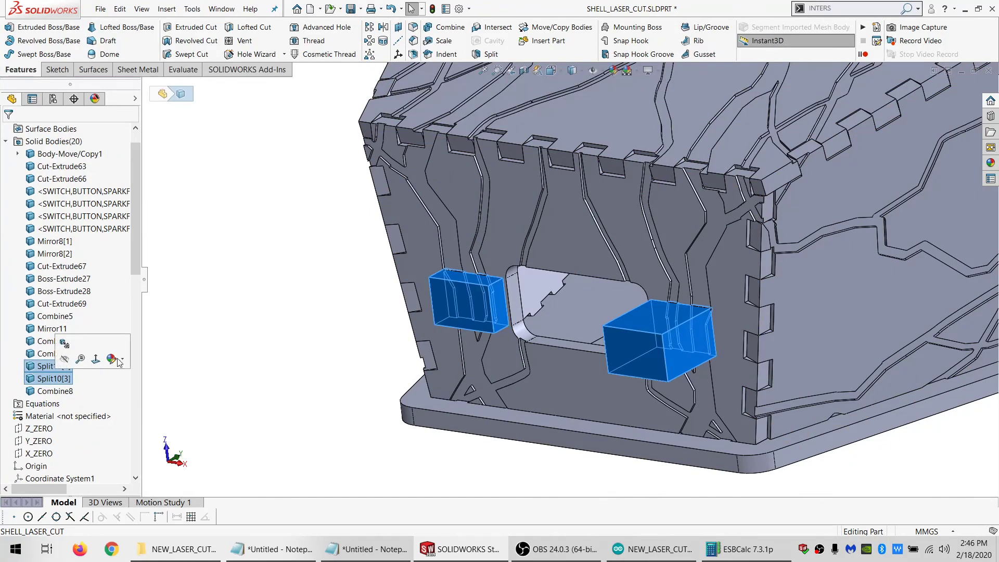
{"action": "key", "text": "Delete"}
{"action": "key", "text": "Return"}
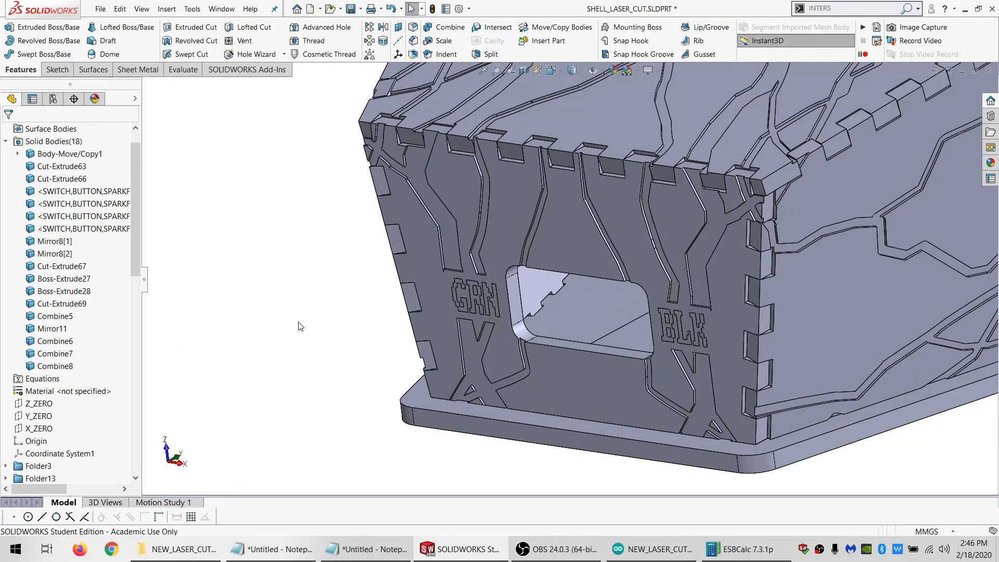
Examine the lettered front panel and the lightning cuts along the edges of the LCD display opening
{"action": "scroll", "coordinate": [685, 283], "scroll_direction": "up", "scroll_amount": 7}
{"action": "scroll", "coordinate": [659, 265], "scroll_direction": "down", "scroll_amount": 4}
{"action": "middle_click_drag", "start_coordinate": [660, 266], "coordinate": [479, 307]}
{"action": "scroll", "coordinate": [569, 265], "scroll_direction": "up", "scroll_amount": 7}
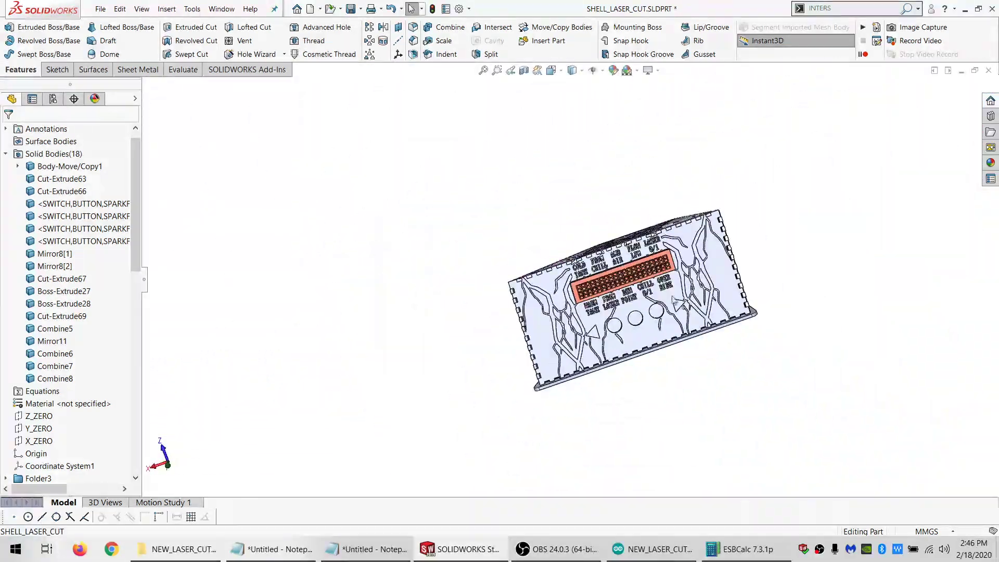
{"action": "scroll", "coordinate": [697, 322], "scroll_direction": "down", "scroll_amount": 3}
{"action": "middle_click_drag", "start_coordinate": [676, 312], "coordinate": [676, 276]}
{"action": "middle_click_drag", "start_coordinate": [755, 171], "coordinate": [493, 208]}
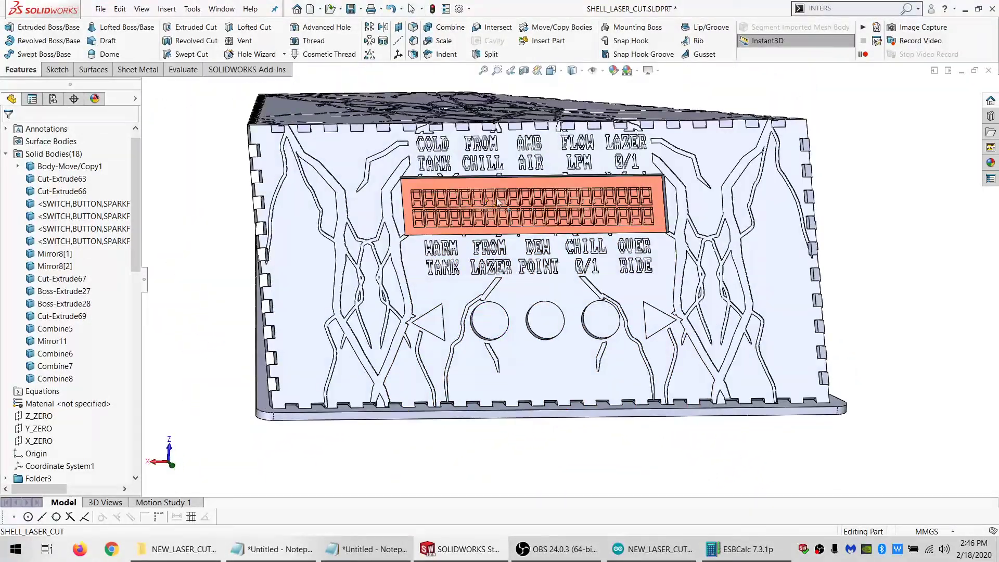
{"action": "scroll", "coordinate": [493, 208], "scroll_direction": "down", "scroll_amount": 4}
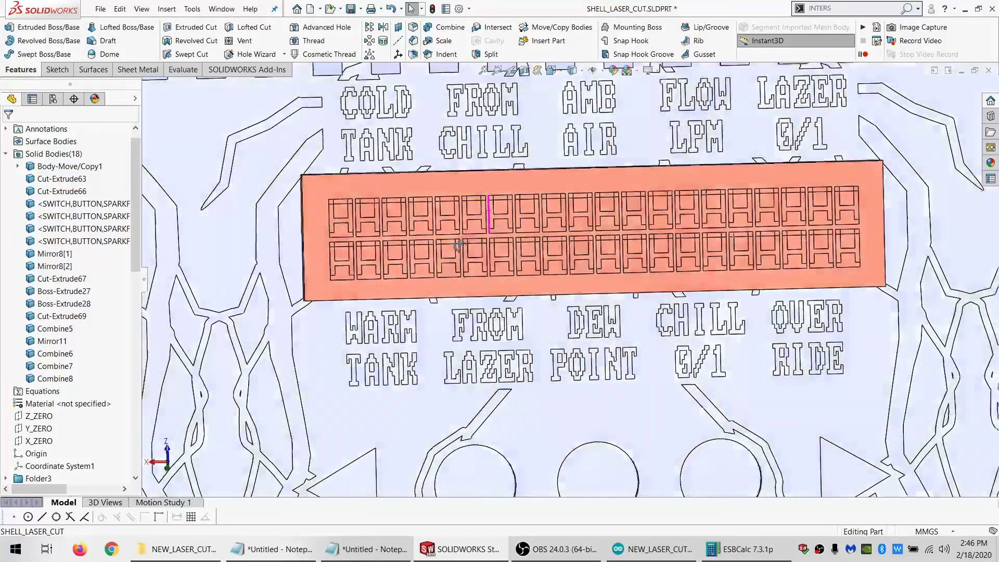
{"action": "middle_click_drag", "start_coordinate": [458, 246], "coordinate": [431, 265]}
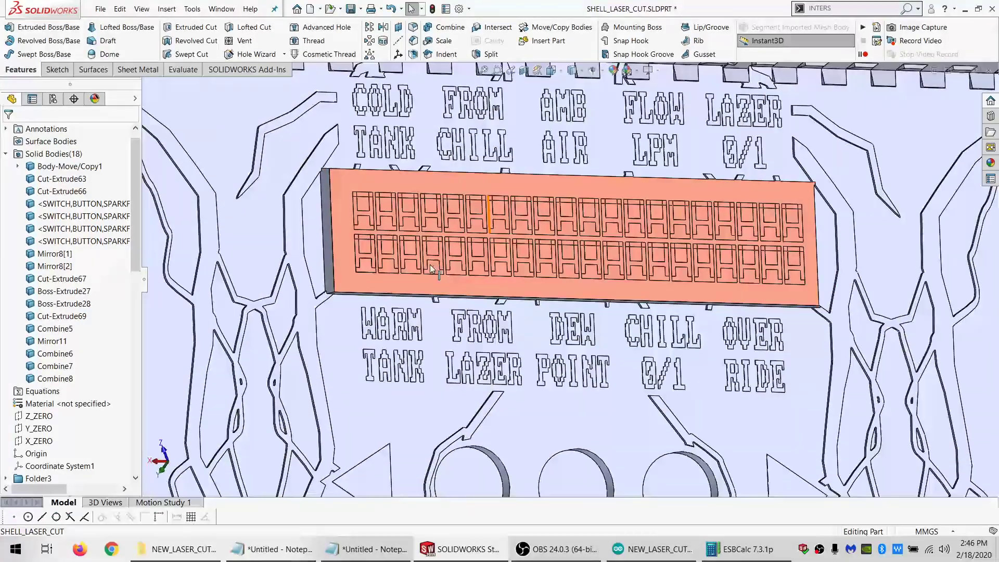
{"action": "scroll", "coordinate": [385, 301], "scroll_direction": "down", "scroll_amount": 4}
{"action": "scroll", "coordinate": [424, 273], "scroll_direction": "up", "scroll_amount": 4}
{"action": "scroll", "coordinate": [478, 296], "scroll_direction": "down", "scroll_amount": 6}
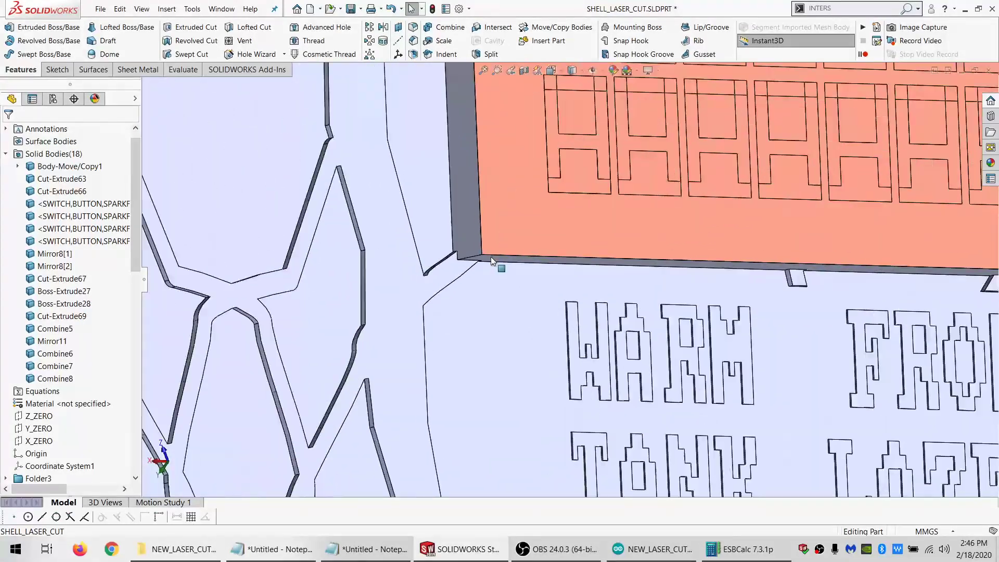
{"action": "scroll", "coordinate": [580, 262], "scroll_direction": "up", "scroll_amount": 5}
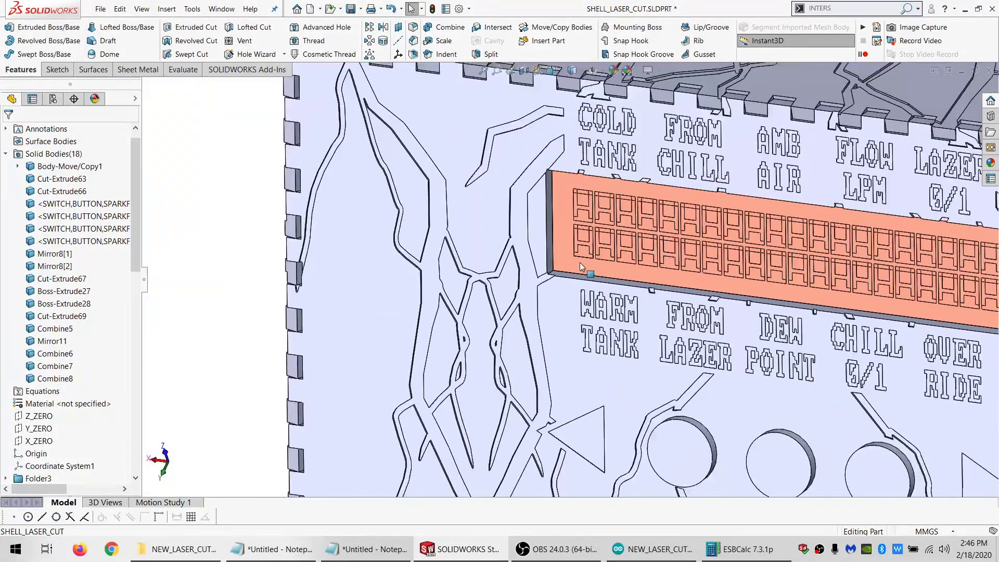
{"action": "scroll", "coordinate": [569, 269], "scroll_direction": "up", "scroll_amount": 3}
{"action": "scroll", "coordinate": [569, 269], "scroll_direction": "down", "scroll_amount": 5}
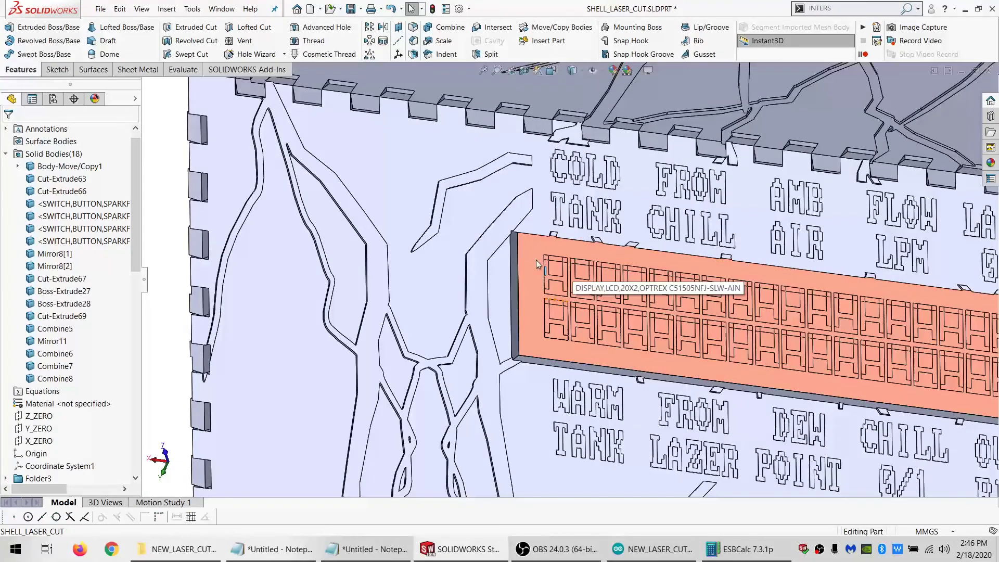
Hide the top panel body Combine6 and the LCD display body Body-Move/Copy1
{"action": "left_click", "coordinate": [539, 91]}
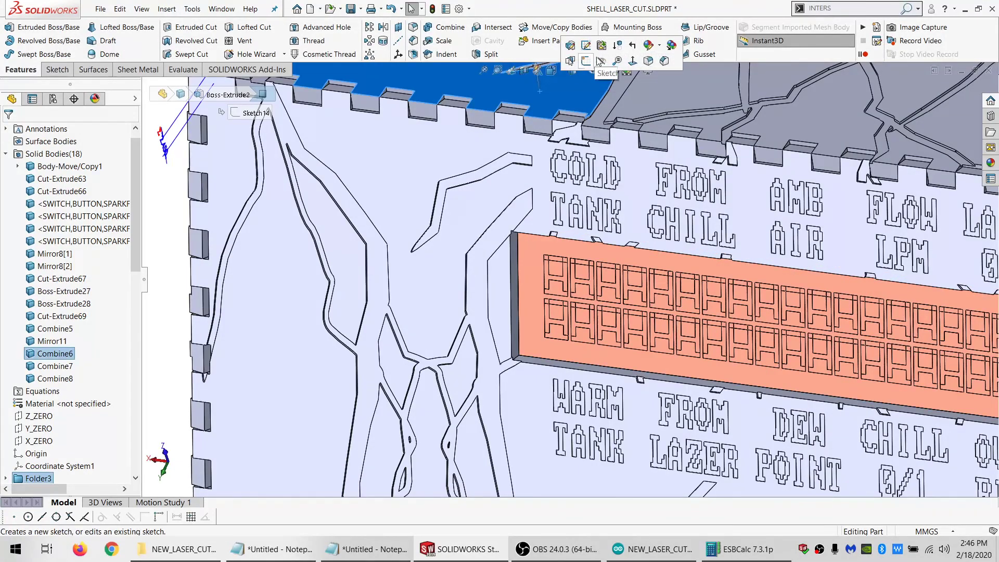
{"action": "left_click", "coordinate": [573, 276]}
{"action": "left_click", "coordinate": [599, 252]}
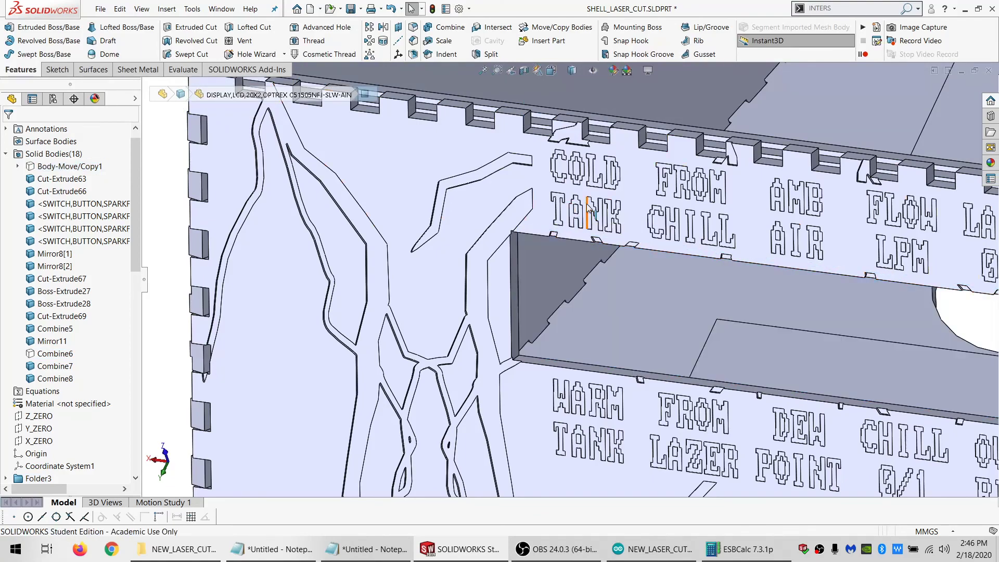
Start a sketch on the front panel's inner face and convert the inner loop of the display opening into sketch entities
{"action": "middle_click", "coordinate": [589, 211]}
{"action": "middle_click_drag", "start_coordinate": [589, 210], "coordinate": [460, 362]}
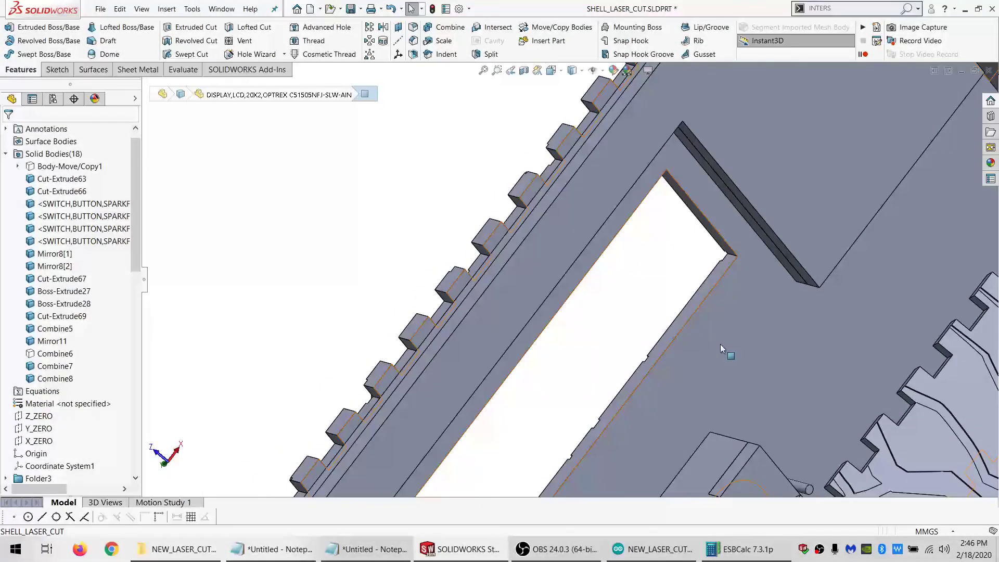
{"action": "left_click", "coordinate": [51, 71]}
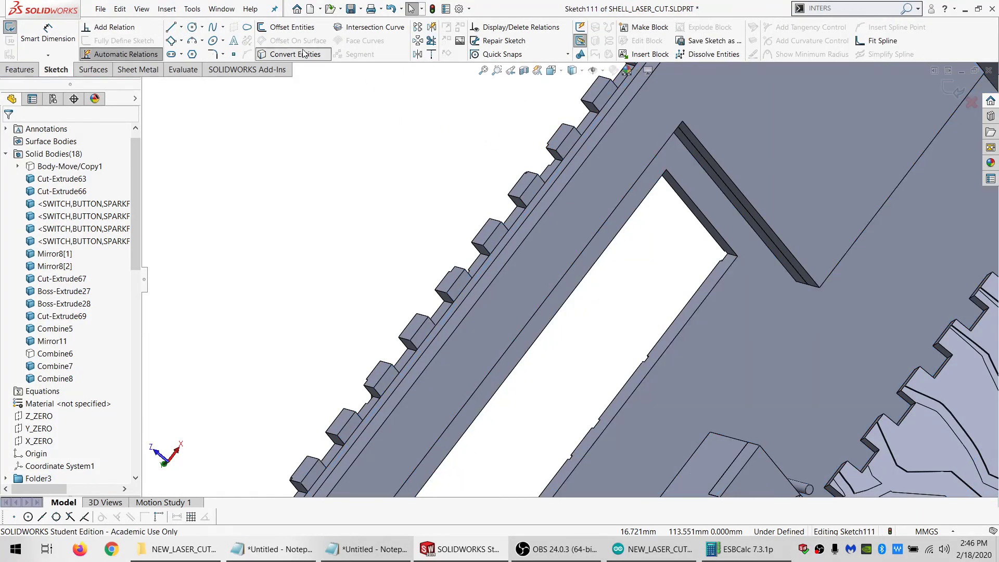
{"action": "left_click", "coordinate": [305, 54]}
{"action": "left_click", "coordinate": [34, 209]}
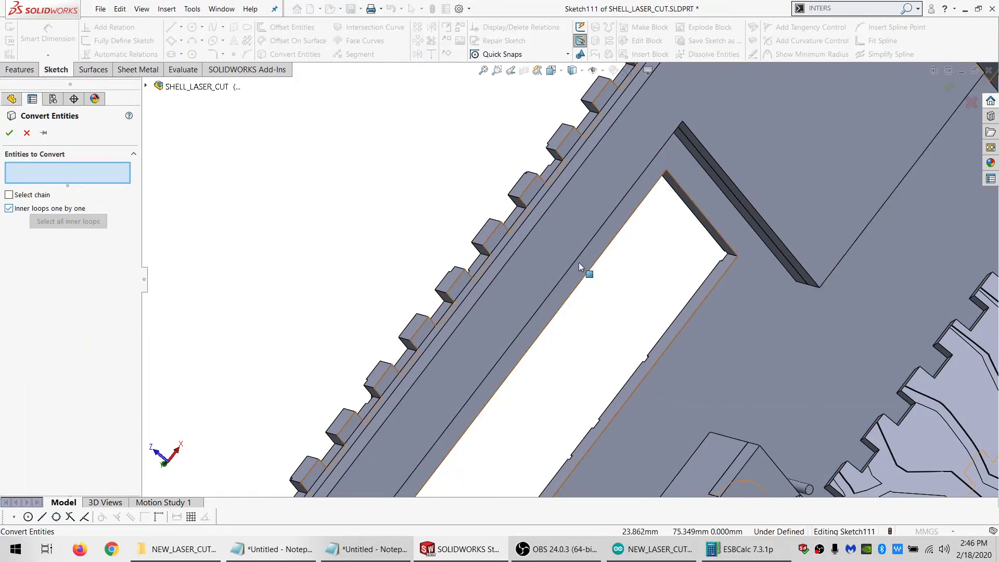
{"action": "left_click", "coordinate": [681, 329]}
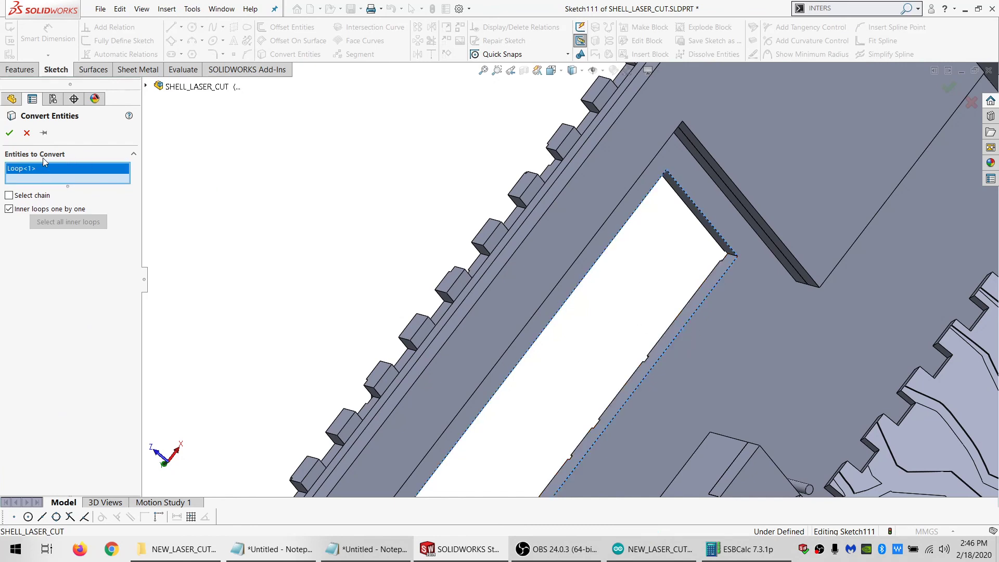
{"action": "left_click", "coordinate": [9, 133]}
Extrude the display opening sketch in the reversed direction up to the panel's outer face, merging only with body Combine7
{"action": "left_click", "coordinate": [20, 69]}
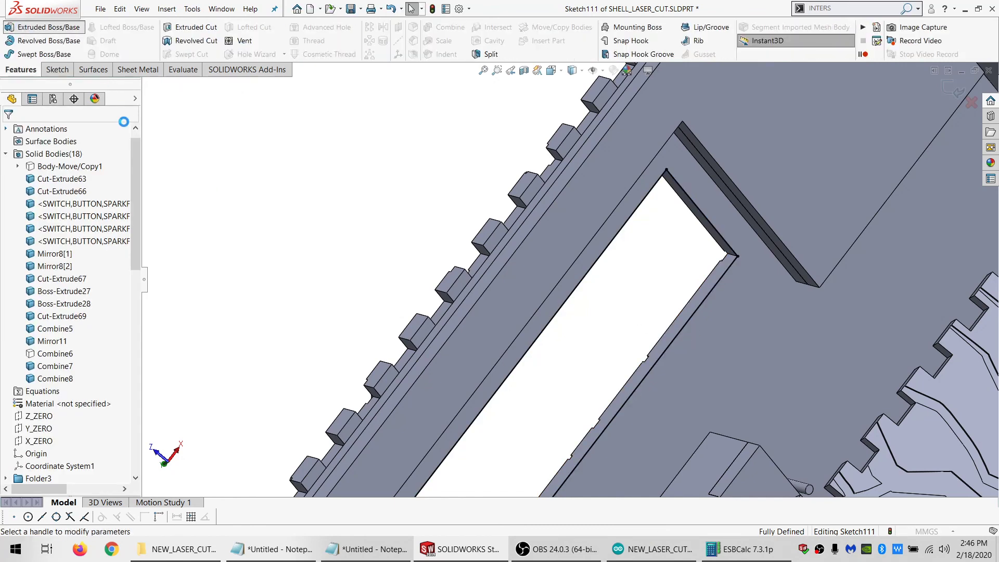
{"action": "left_click", "coordinate": [52, 205]}
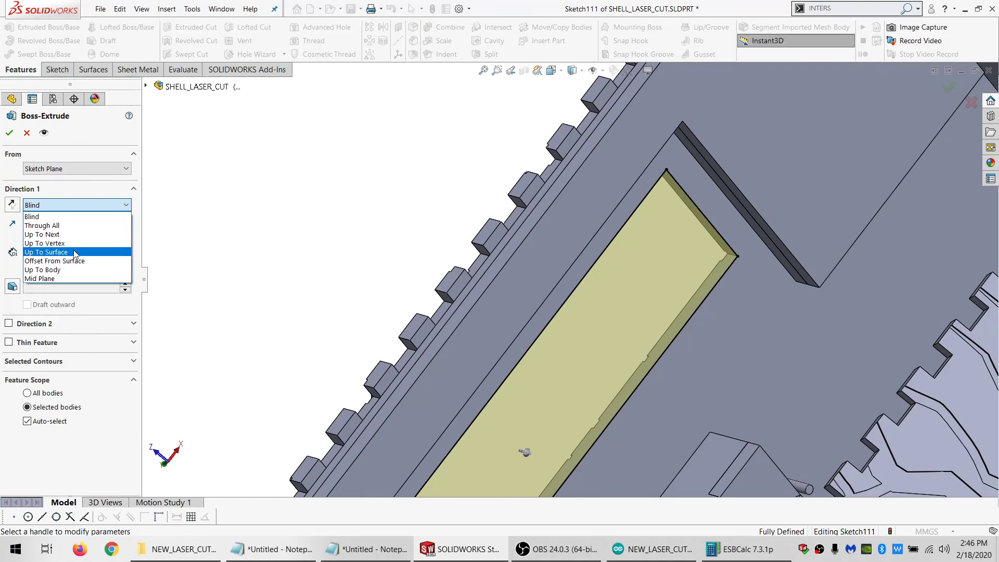
{"action": "left_click", "coordinate": [63, 249]}
{"action": "middle_click_drag", "start_coordinate": [642, 239], "coordinate": [746, 307]}
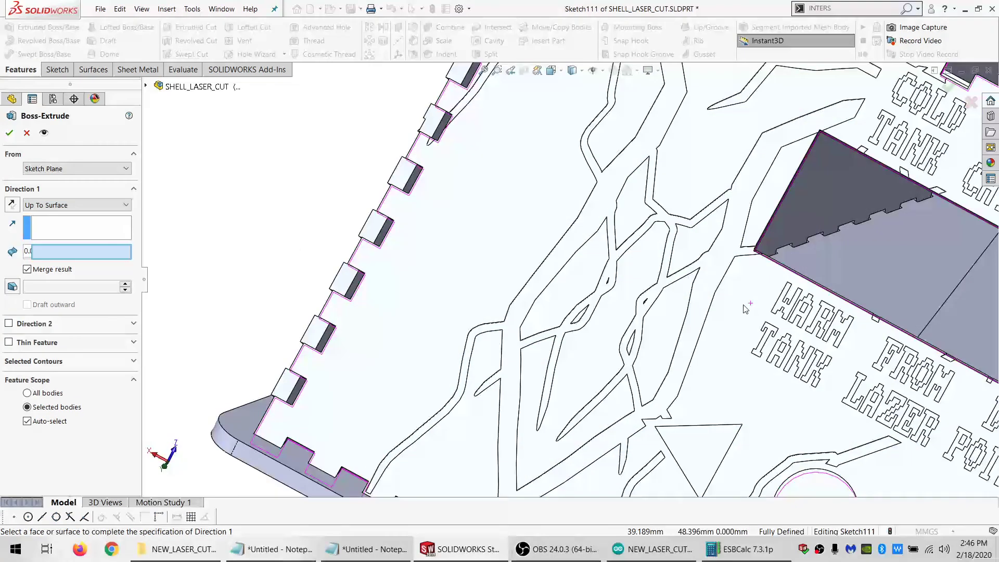
{"action": "left_click", "coordinate": [745, 276]}
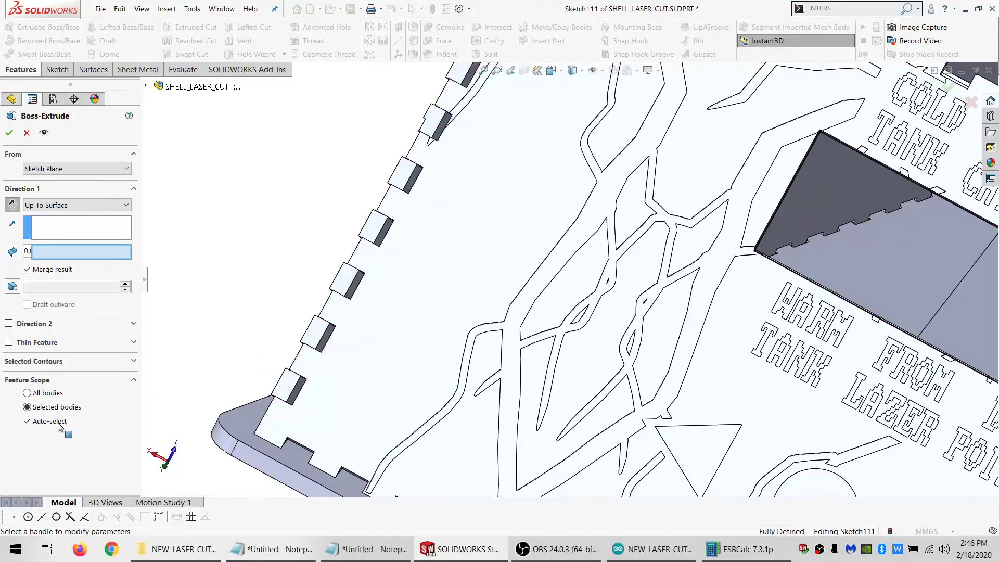
{"action": "left_click", "coordinate": [484, 268]}
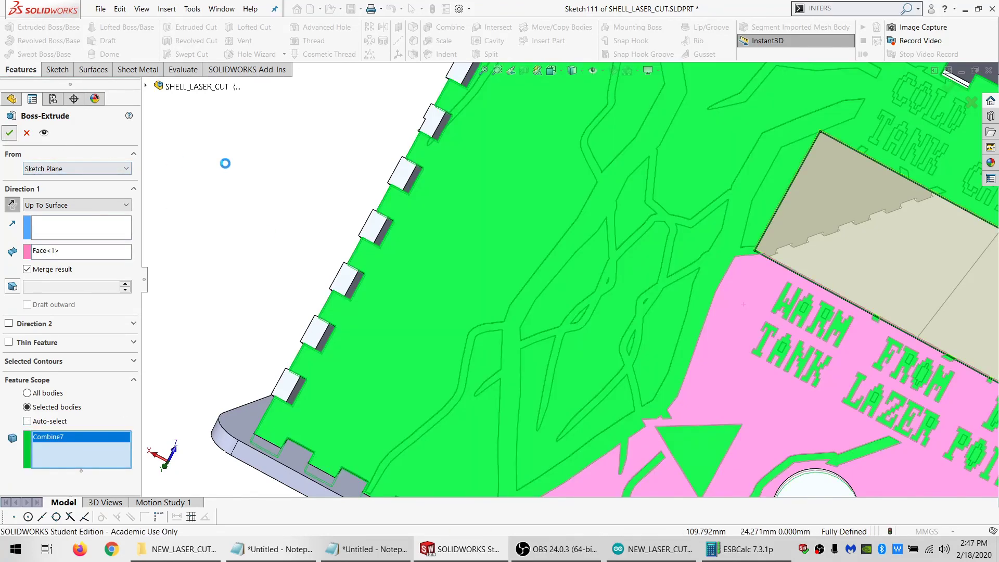
Show the top panel body Combine6 and the LCD display body Body-Move/Copy1 again and view the filled front panel
{"action": "scroll", "coordinate": [768, 290], "scroll_direction": "up", "scroll_amount": 4}
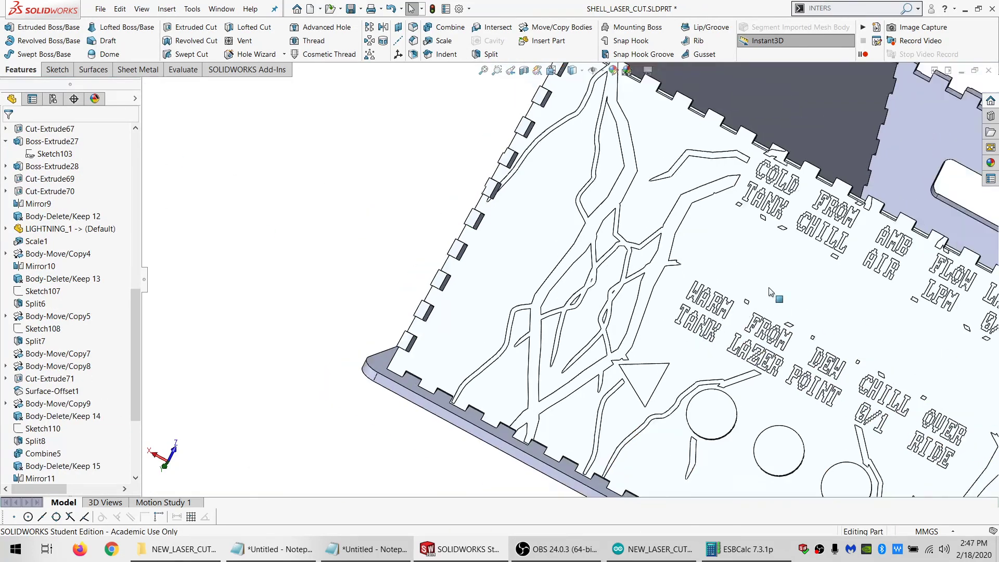
{"action": "scroll", "coordinate": [760, 317], "scroll_direction": "down", "scroll_amount": 4}
{"action": "scroll", "coordinate": [754, 333], "scroll_direction": "up", "scroll_amount": 4}
{"action": "middle_click_drag", "start_coordinate": [742, 327], "coordinate": [761, 301]}
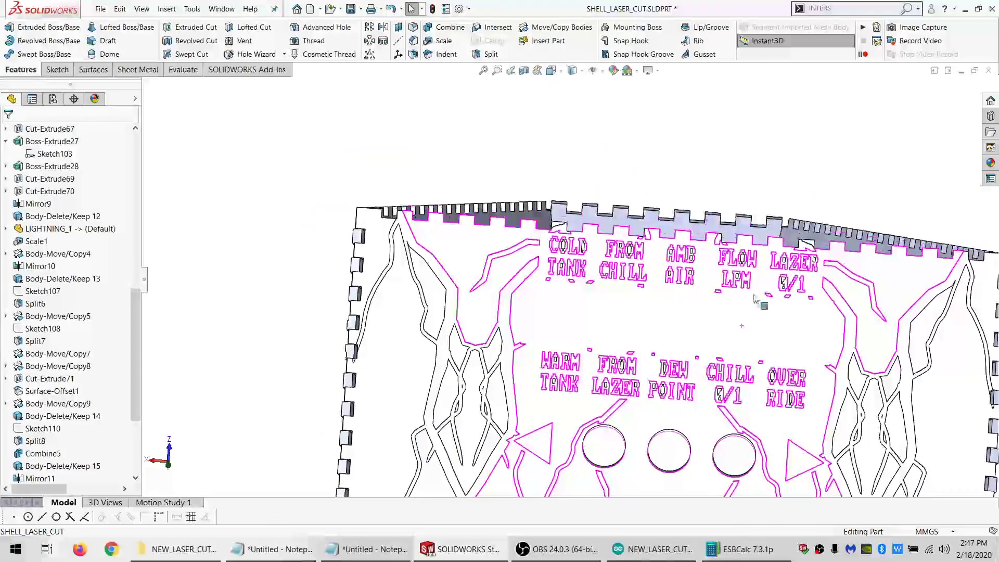
{"action": "scroll", "coordinate": [47, 256], "scroll_direction": "up", "scroll_amount": 7}
{"action": "scroll", "coordinate": [44, 255], "scroll_direction": "up", "scroll_amount": 1}
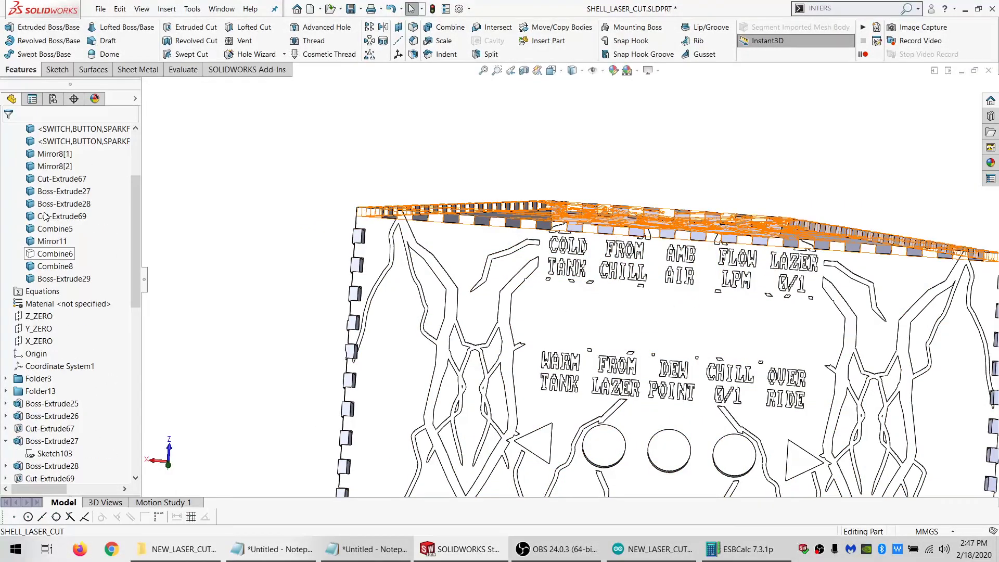
{"action": "left_click", "coordinate": [48, 254]}
{"action": "scroll", "coordinate": [68, 242], "scroll_direction": "up", "scroll_amount": 3}
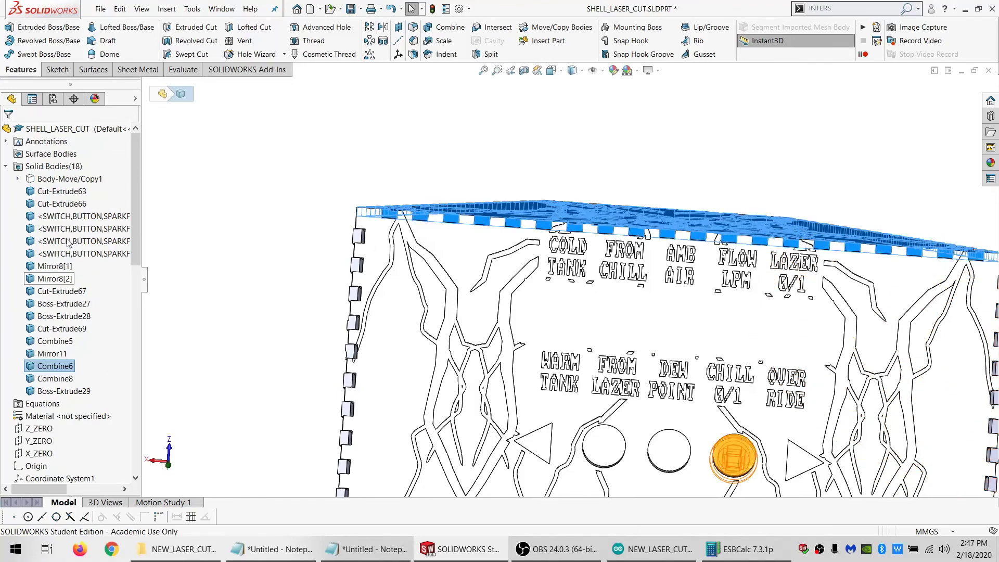
{"action": "left_click", "coordinate": [68, 178]}
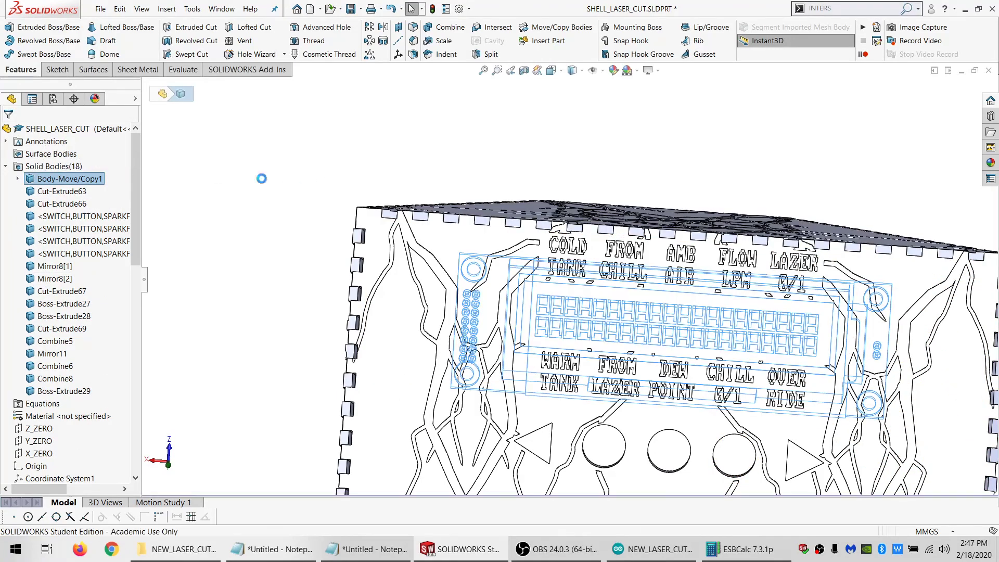
{"action": "scroll", "coordinate": [696, 323], "scroll_direction": "up", "scroll_amount": 5}
{"action": "scroll", "coordinate": [624, 297], "scroll_direction": "down", "scroll_amount": 3}
{"action": "middle_click_drag", "start_coordinate": [620, 291], "coordinate": [621, 409]}
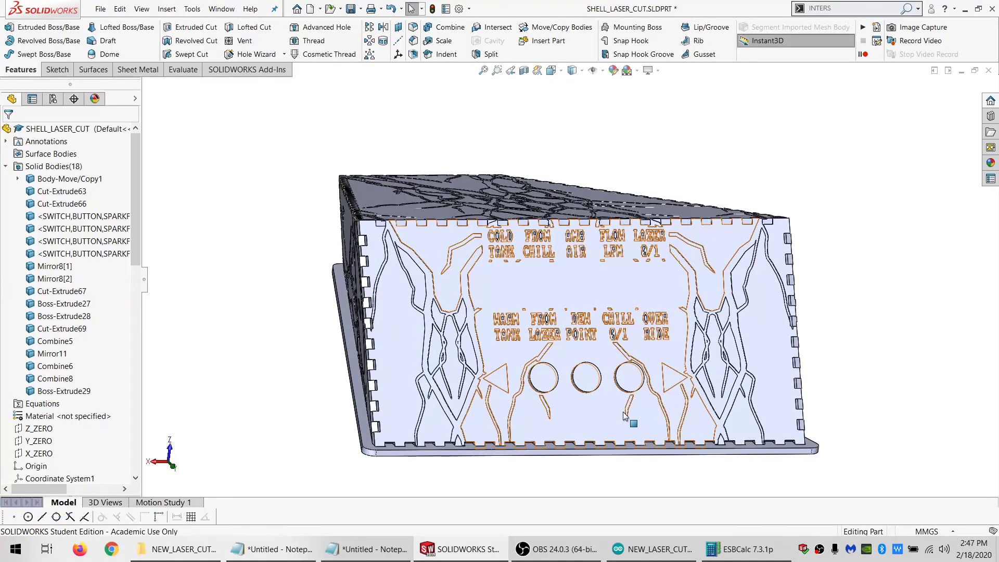